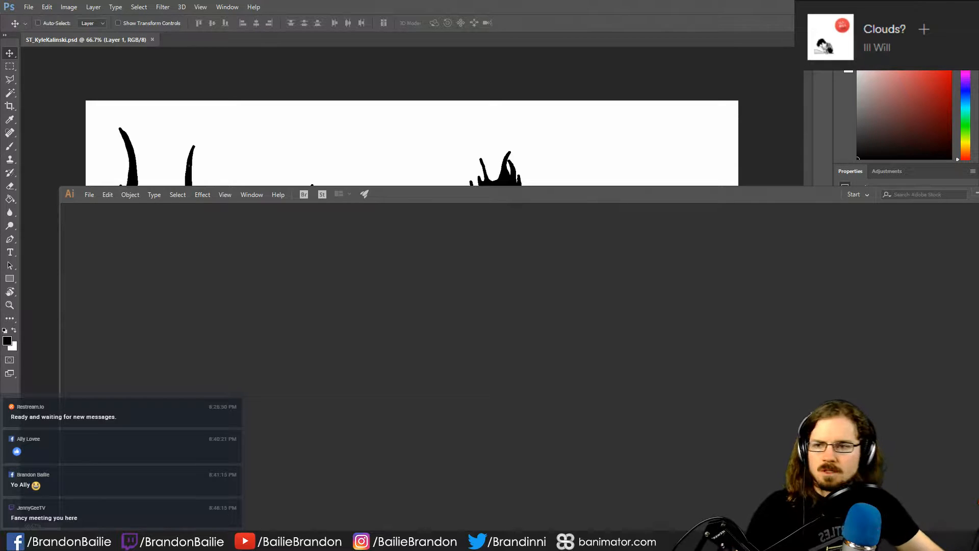
# - Maximize Illustrator and open the recent file SecularTalk.ai, ignoring the missing link to soundwave.PNG
pyautogui.doubleClick(592, 192)
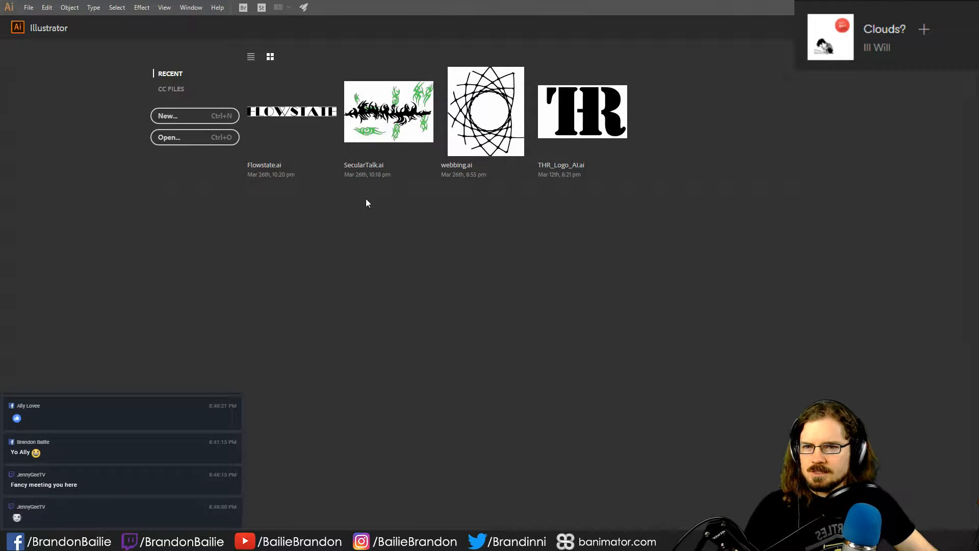
pyautogui.click(403, 122)
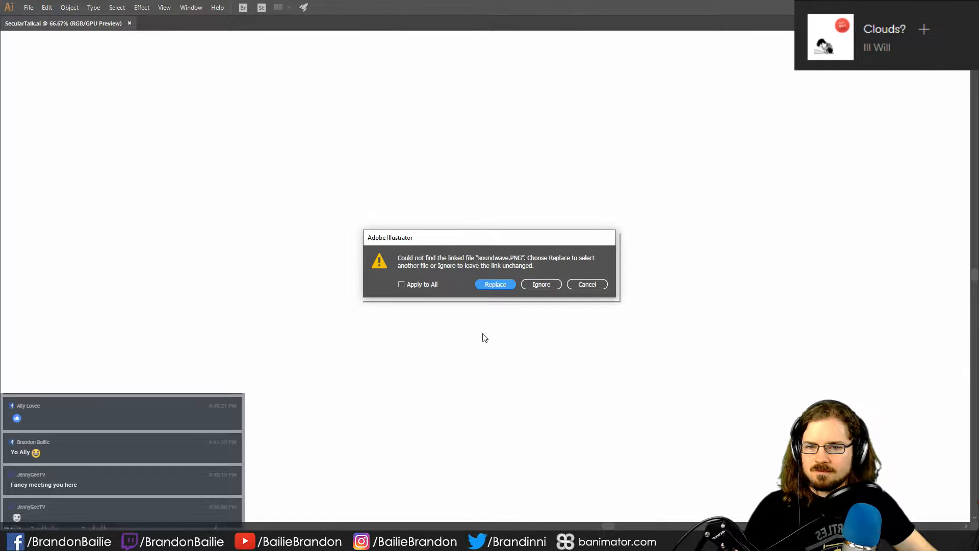
pyautogui.click(537, 287)
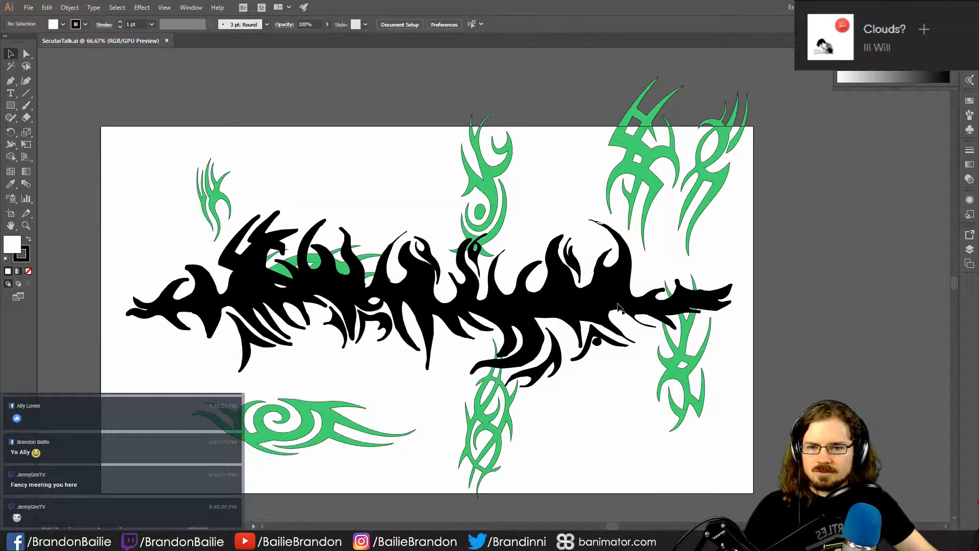
# - Inspect the black tribal artwork and the horizontal green ornament with its transparency settings, then clear the selection
pyautogui.click(477, 323)
pyautogui.click(630, 445)
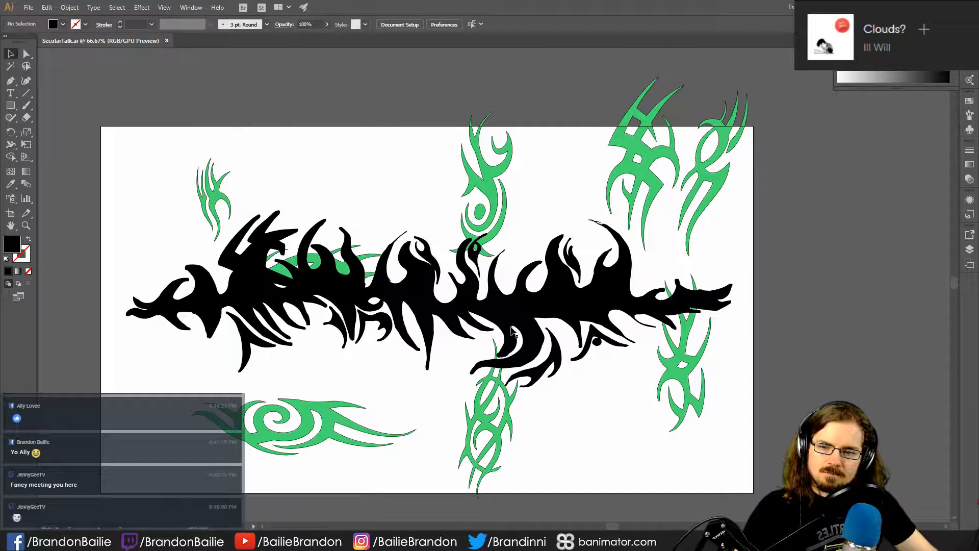
pyautogui.click(308, 405)
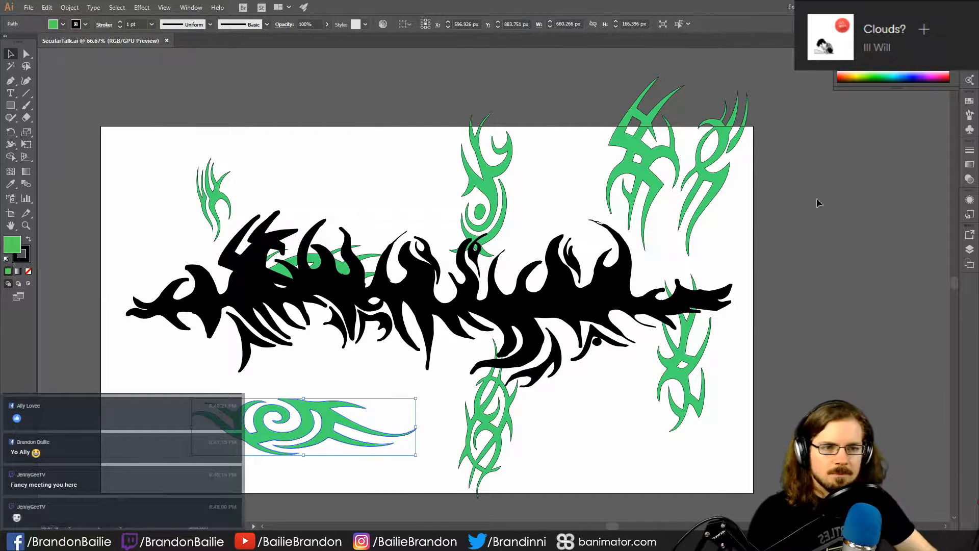
pyautogui.click(970, 179)
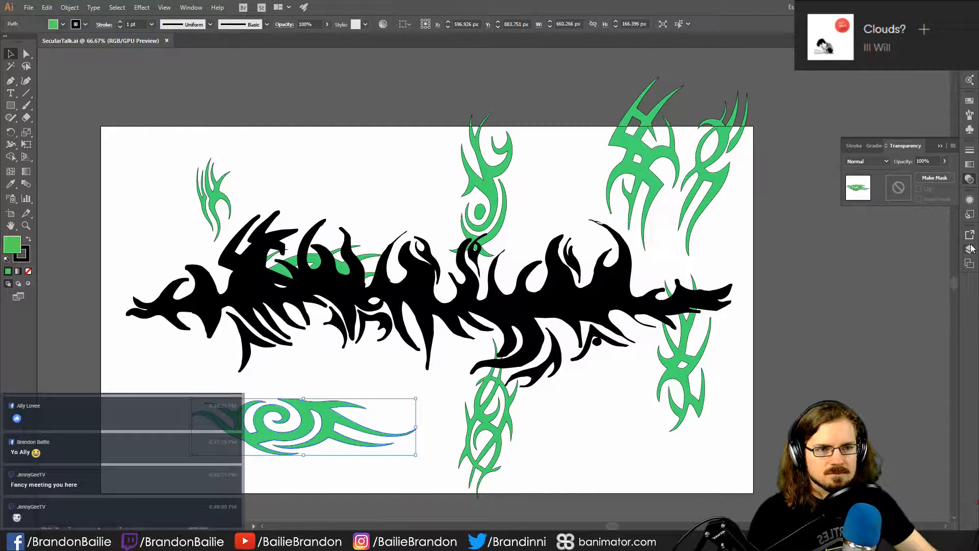
pyautogui.click(883, 333)
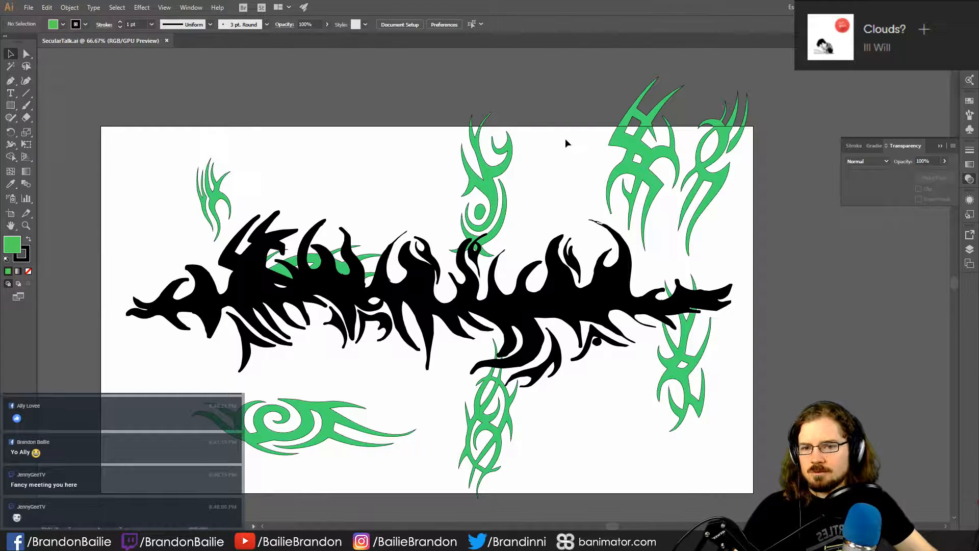
pyautogui.click(944, 7)
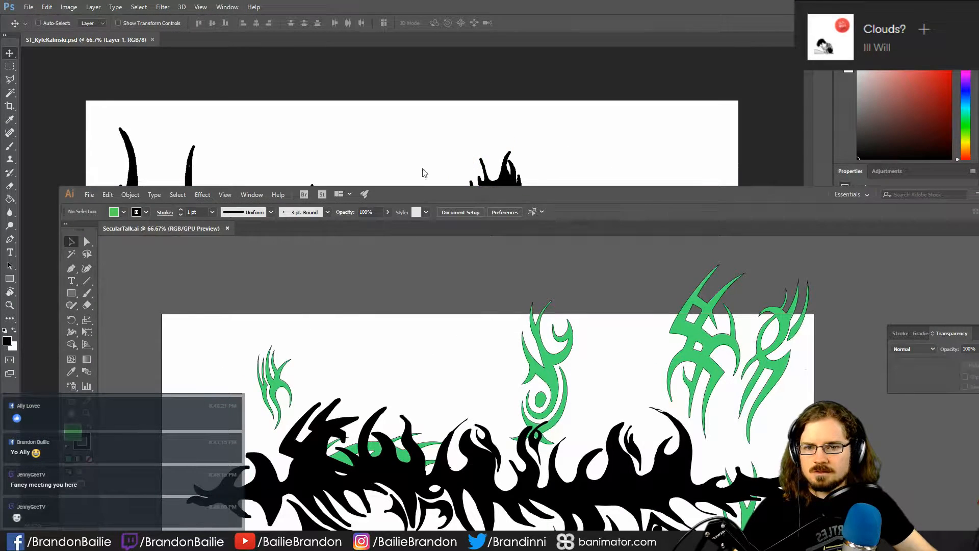
pyautogui.moveTo(469, 195); pyautogui.dragTo(537, 93)
pyautogui.doubleClick(538, 94)
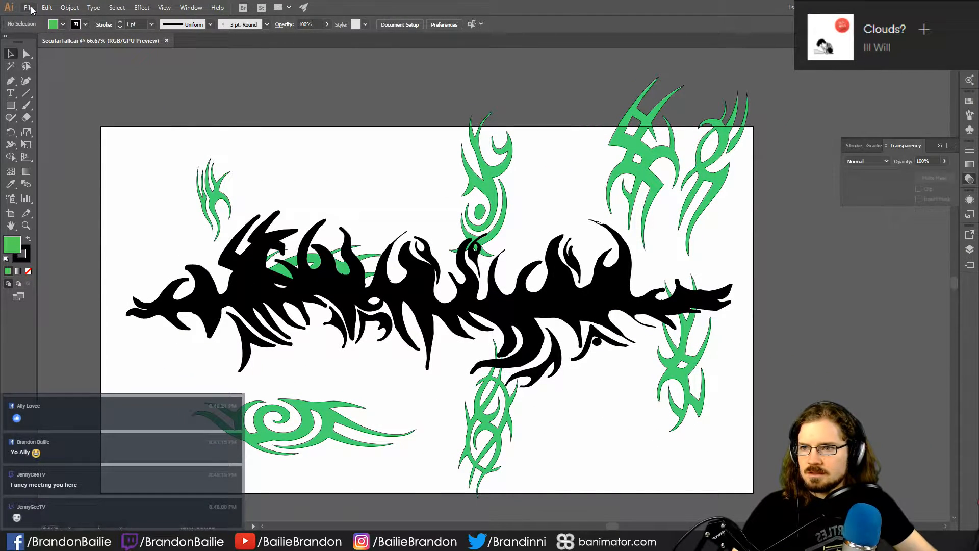
pyautogui.hotkey('ctrl', 'n')
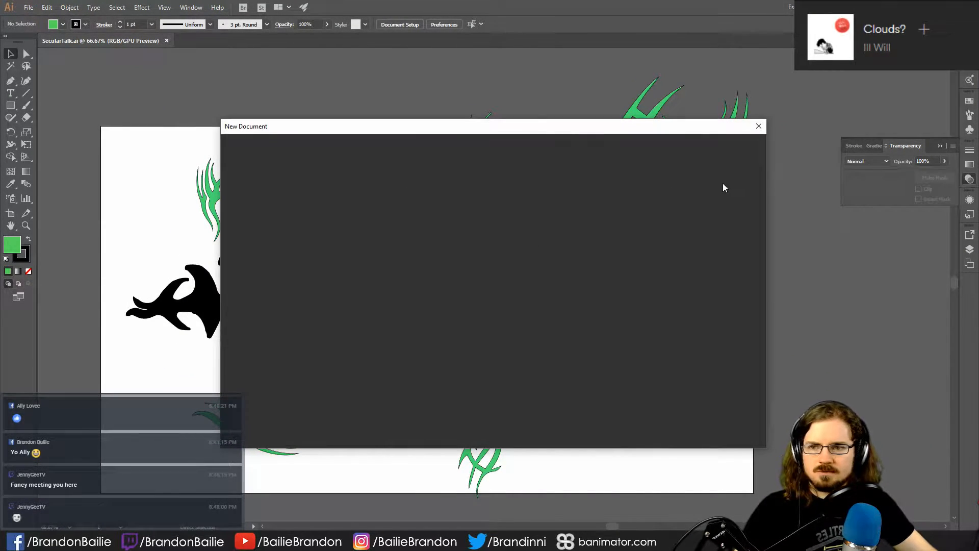
pyautogui.click(740, 429)
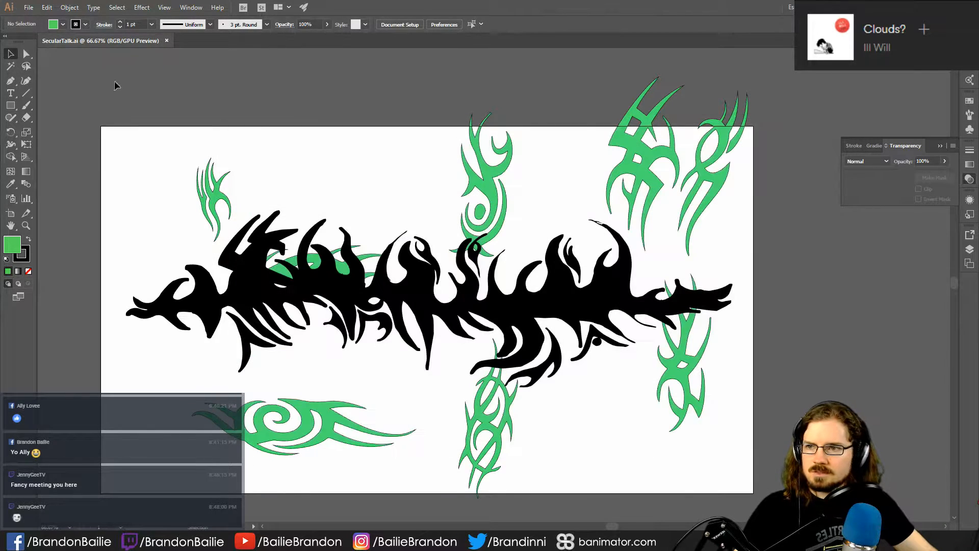
pyautogui.click(29, 7)
pyautogui.click(47, 41)
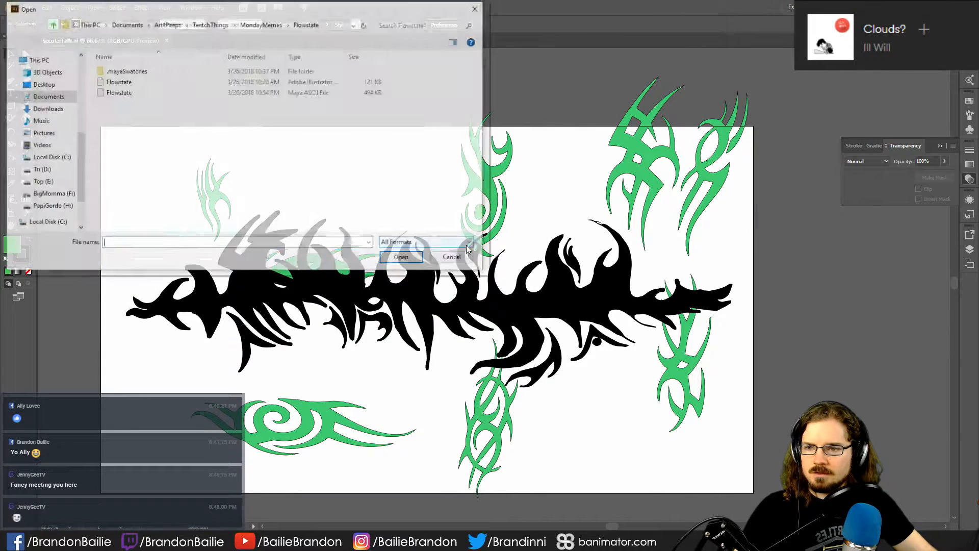
pyautogui.click(55, 107)
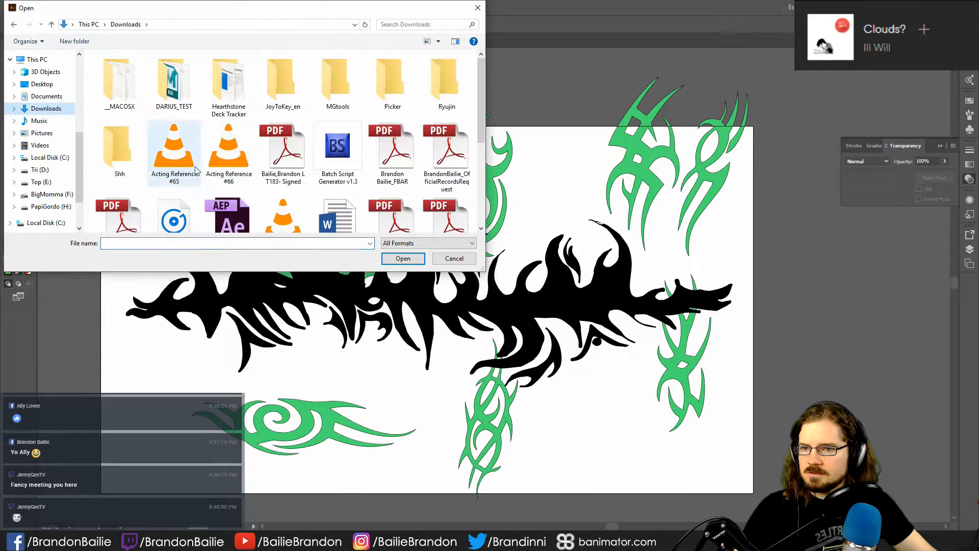
pyautogui.scroll(-5, 352, 190)
pyautogui.scroll(5, 353, 190)
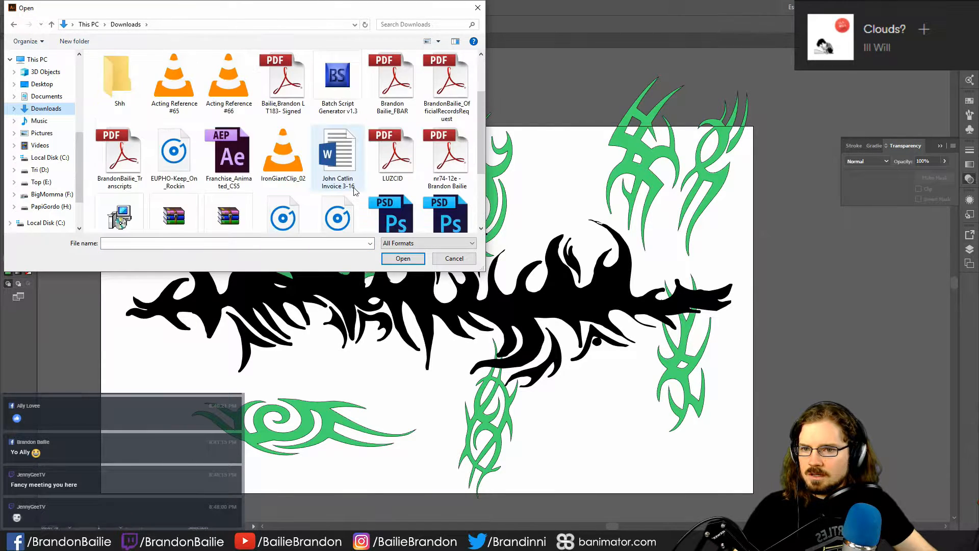
pyautogui.scroll(-5, 399, 189)
pyautogui.click(447, 113)
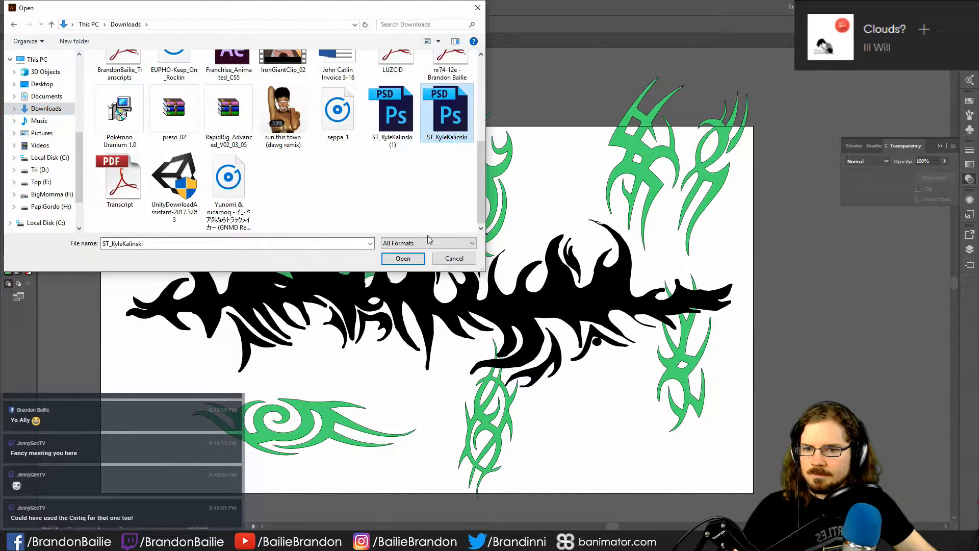
pyautogui.click(403, 258)
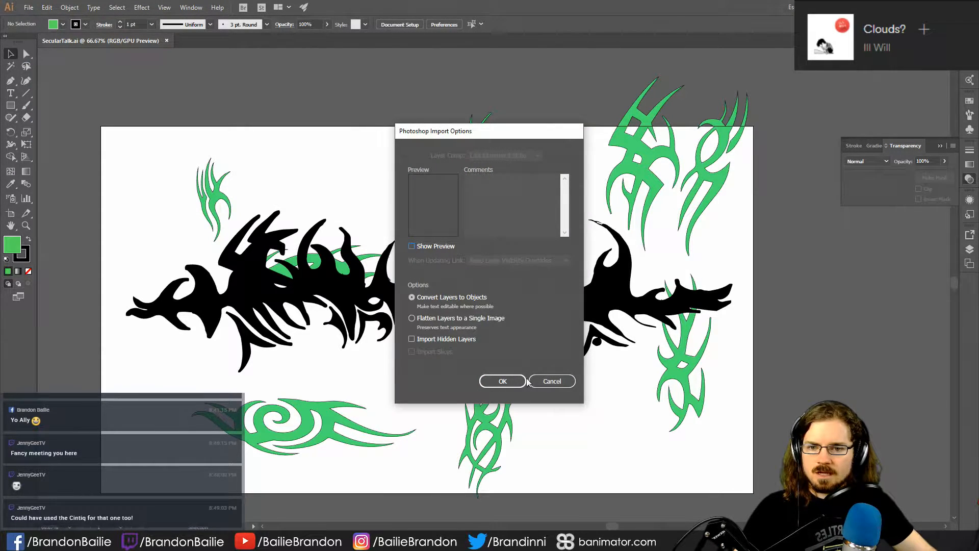
pyautogui.click(494, 383)
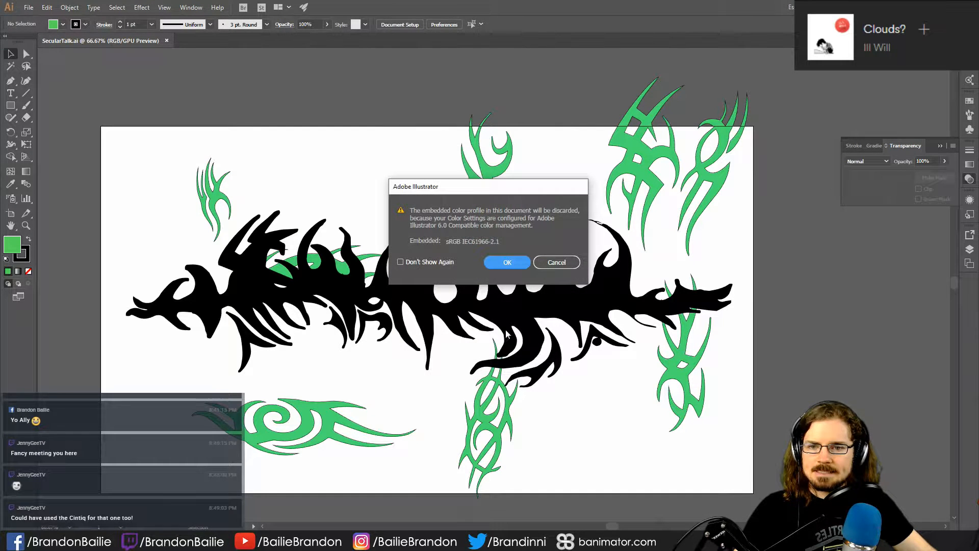
pyautogui.click(503, 263)
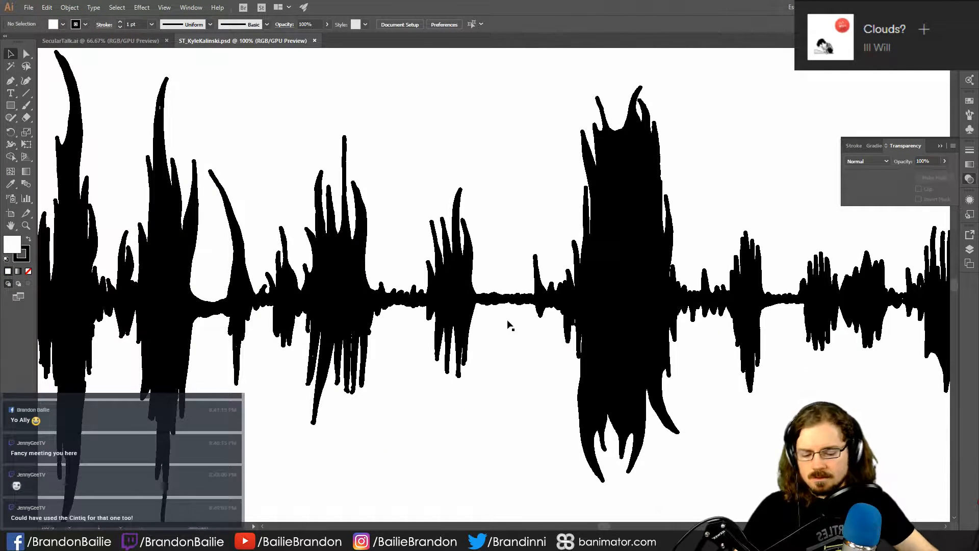
# - Image-trace the black waveform with the Black and White Logo preset and expand the tracing into paths
pyautogui.hotkey('ctrl', '-')
pyautogui.hotkey('ctrl', '-')
pyautogui.hotkey('ctrl', '=')
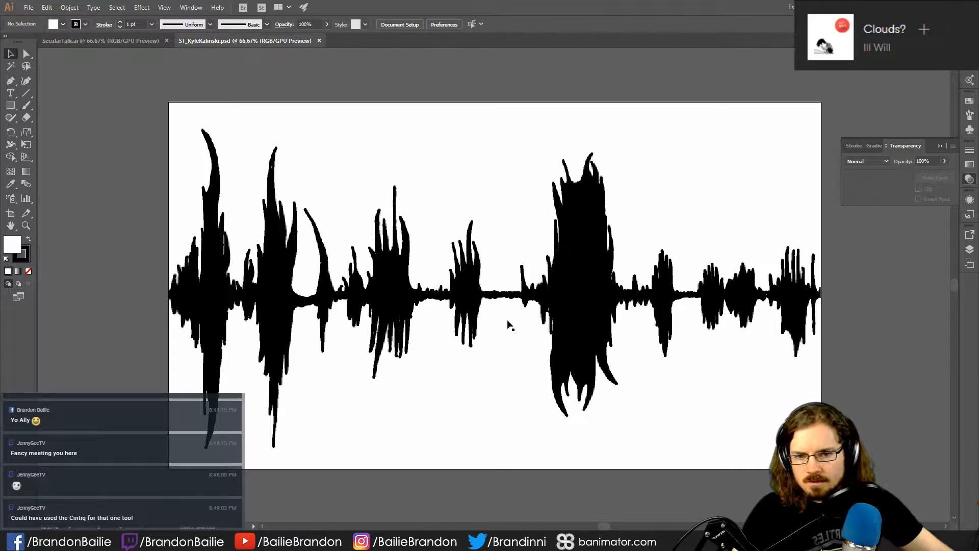
pyautogui.click(590, 301)
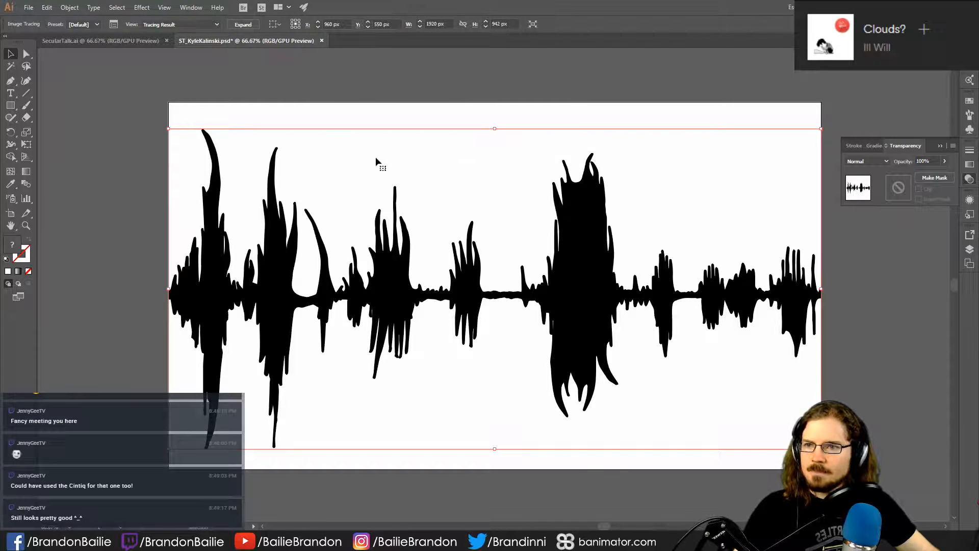
pyautogui.click(87, 25)
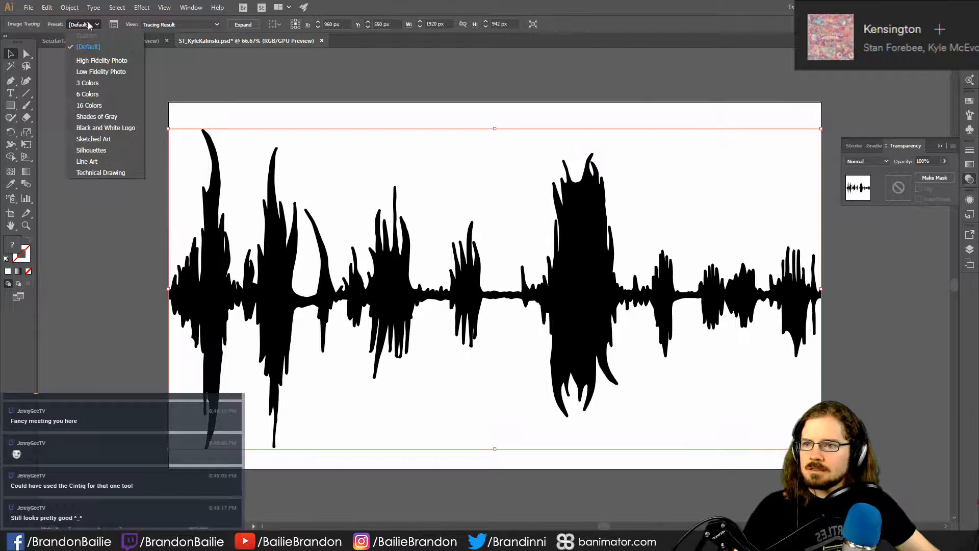
pyautogui.click(128, 127)
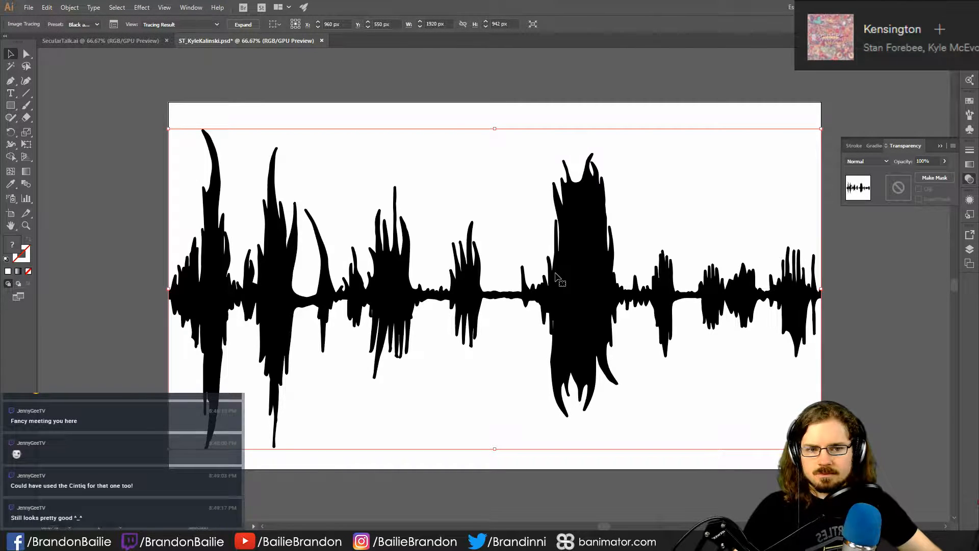
pyautogui.click(243, 25)
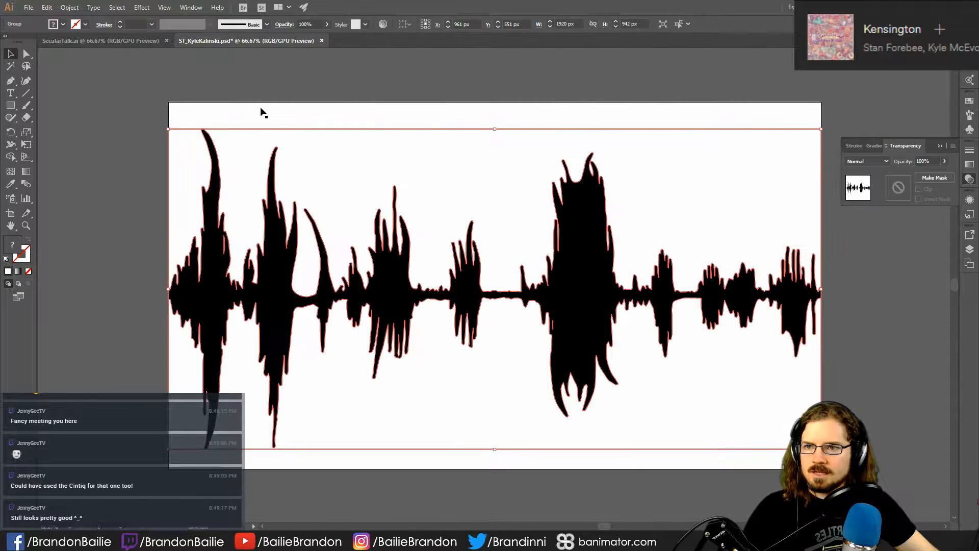
# - Ungroup the expanded waveform tracing and clear the selection
pyautogui.click(118, 141)
pyautogui.click(395, 239)
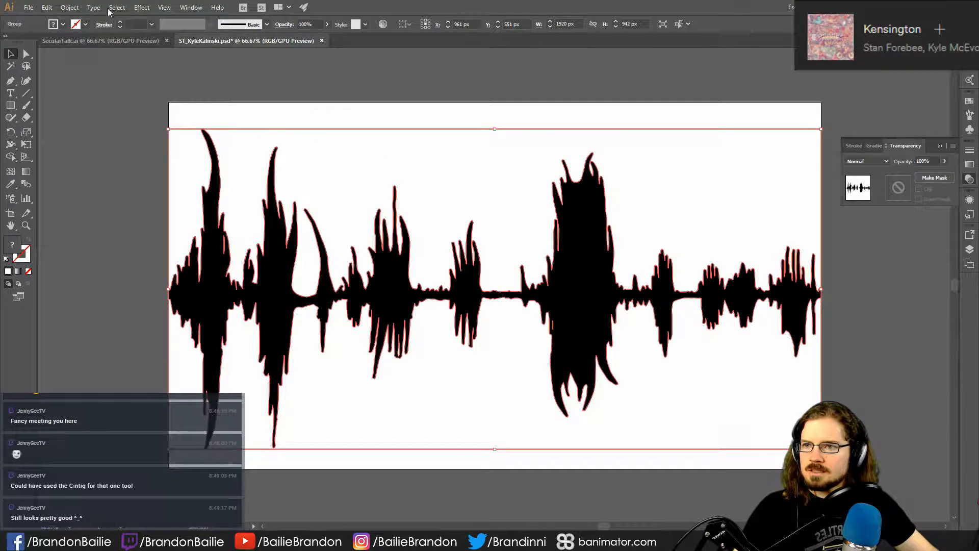
pyautogui.click(69, 7)
pyautogui.click(97, 57)
pyautogui.click(369, 123)
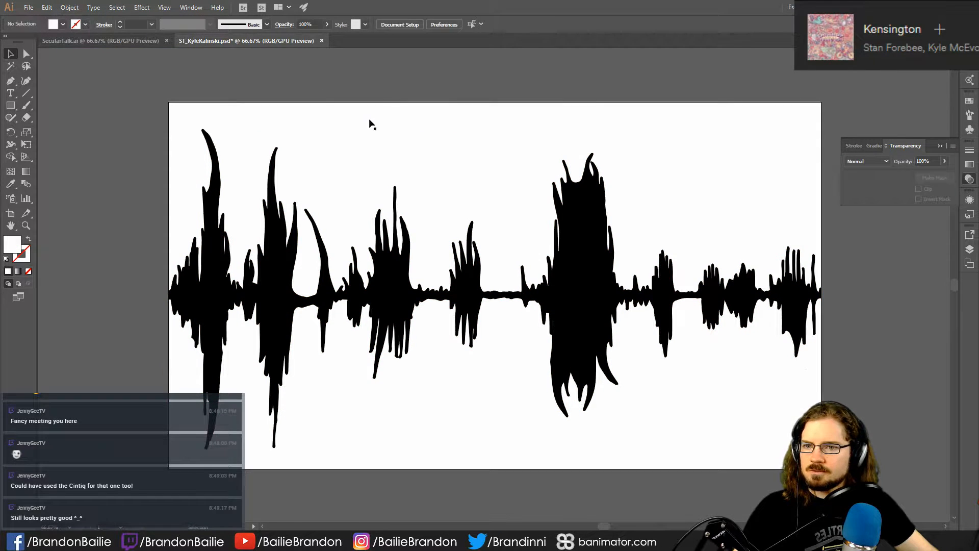
# - Delete the white traced areas above and below the black waveform
pyautogui.click(358, 137)
pyautogui.press('Delete')
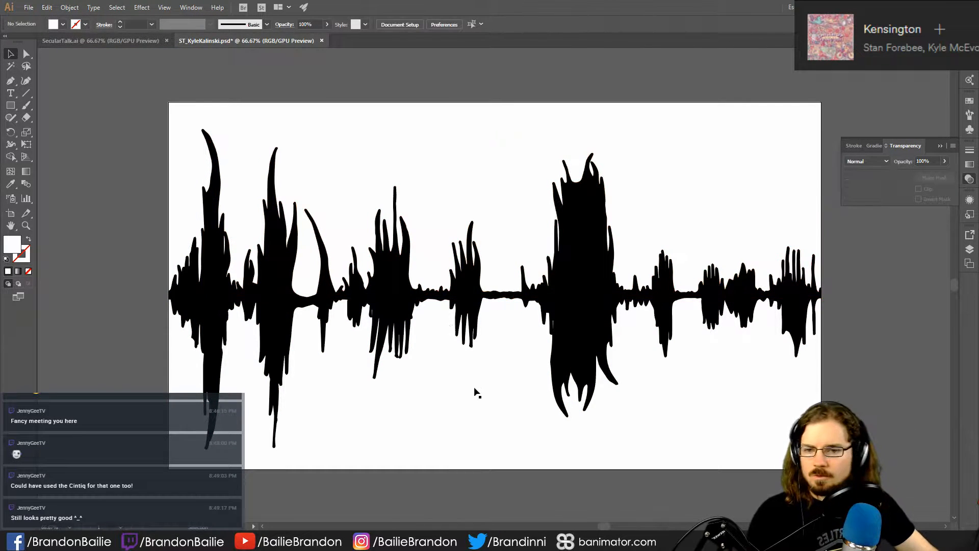
pyautogui.click(473, 387)
pyautogui.press('Delete')
# - Move the white background image out from behind the waveform and delete it
pyautogui.click(261, 390)
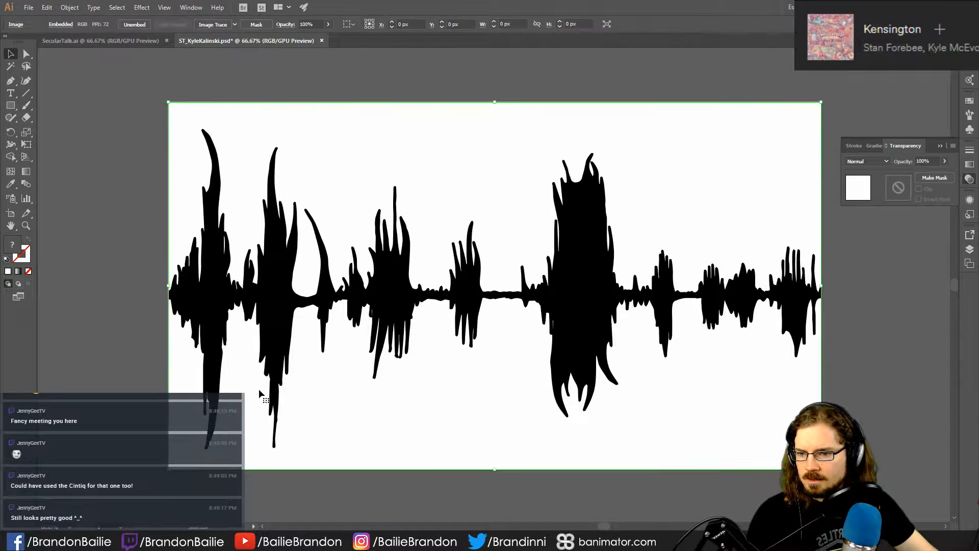
pyautogui.click(177, 380)
pyautogui.click(183, 203)
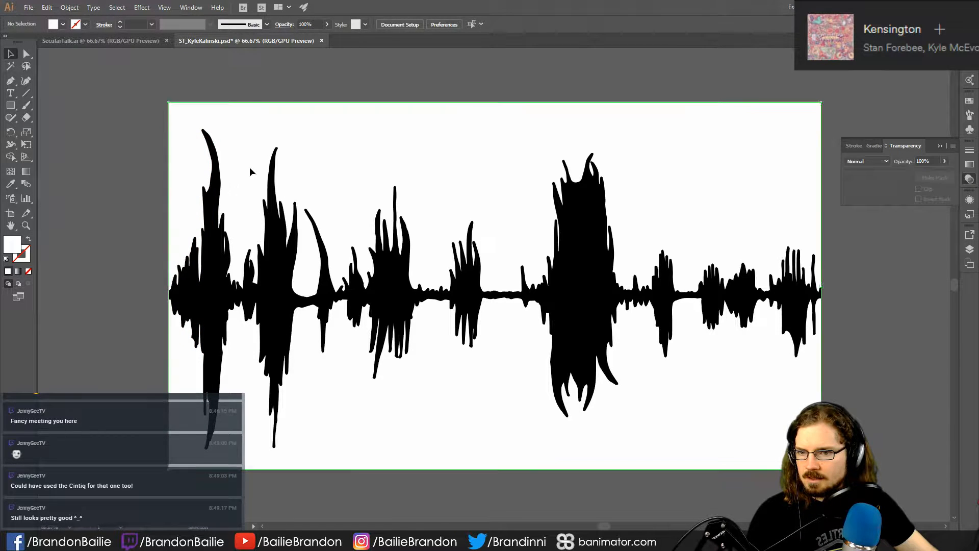
pyautogui.moveTo(237, 145); pyautogui.dragTo(691, 216)
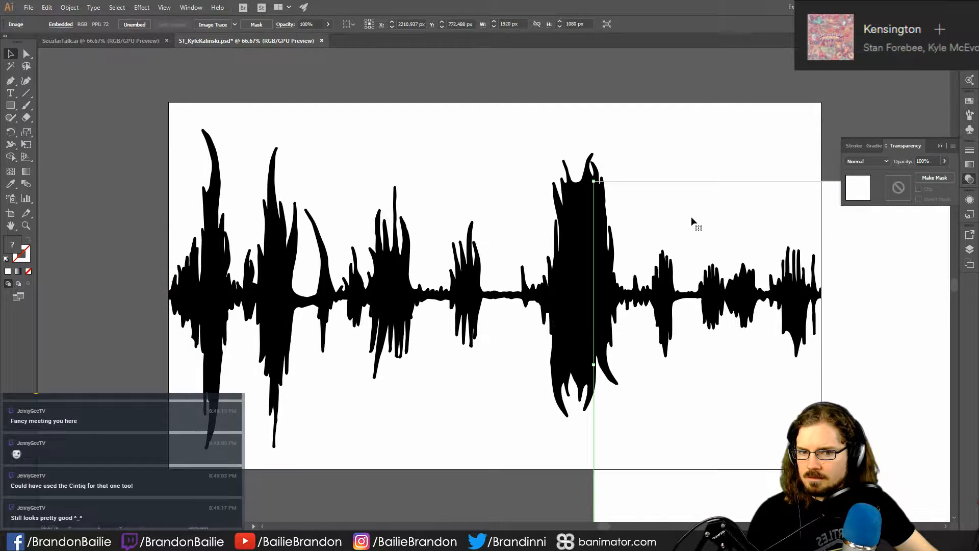
pyautogui.press('Delete')
# - Move the black waveform path partly off the artboard to check it is isolated, and undo the move
pyautogui.moveTo(362, 145); pyautogui.dragTo(533, 190)
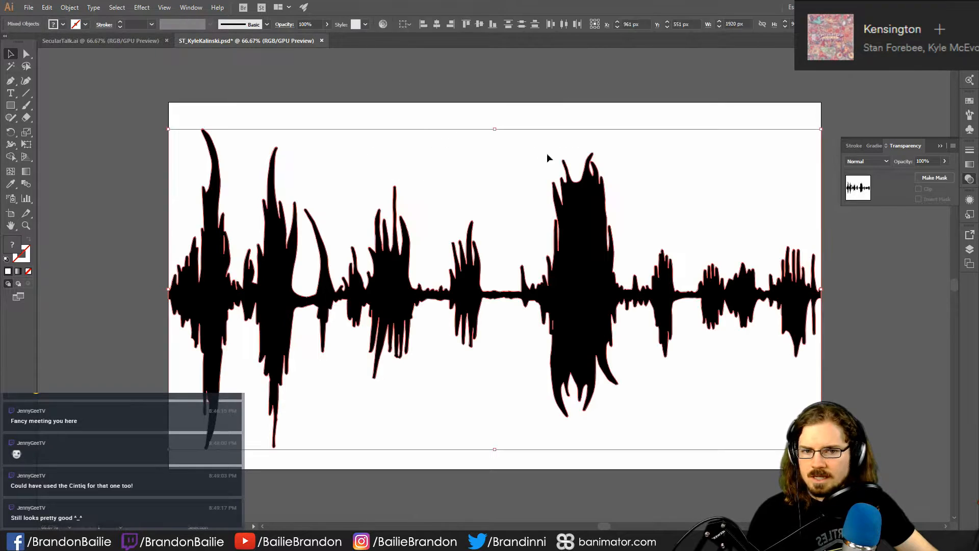
pyautogui.click(740, 170)
pyautogui.click(613, 280)
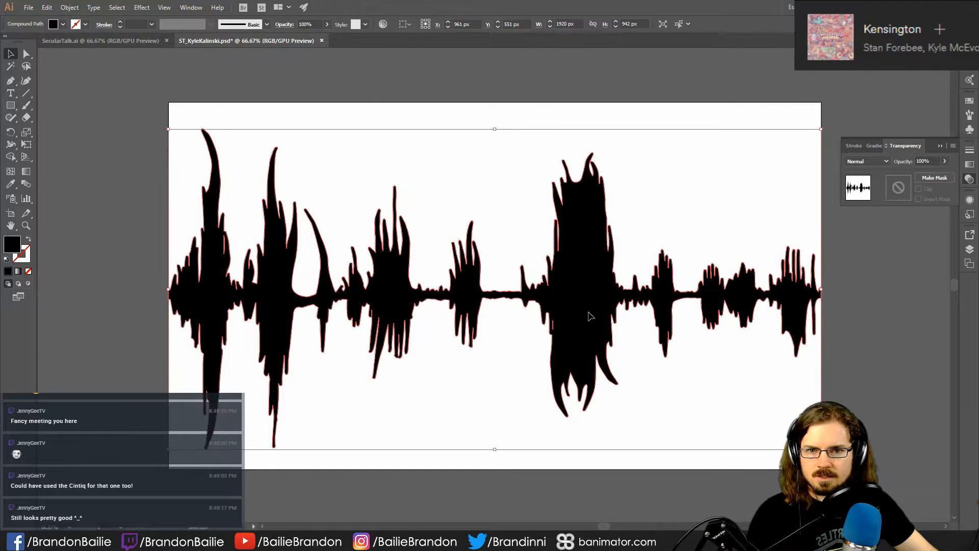
pyautogui.moveTo(586, 313); pyautogui.dragTo(489, 114)
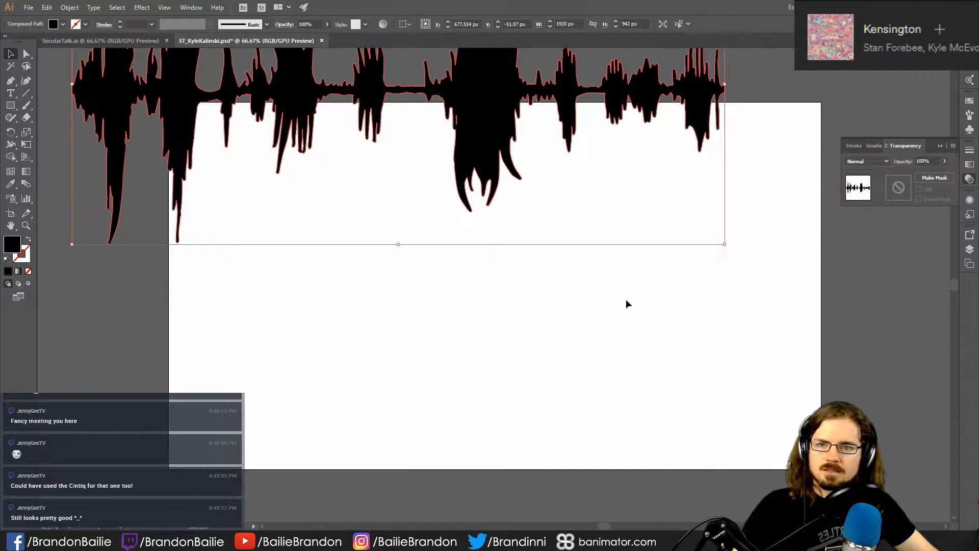
pyautogui.hotkey('ctrl', 'z')
pyautogui.click(465, 107)
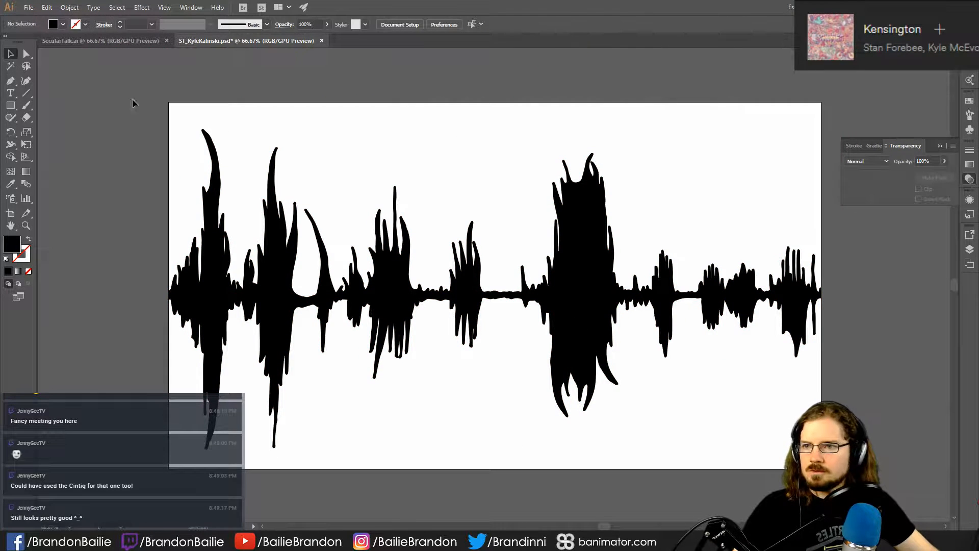
# - Start saving the waveform as a new Adobe Illustrator file and browse to the Documents > Art4Peeps > TwitchThings folder
pyautogui.click(28, 7)
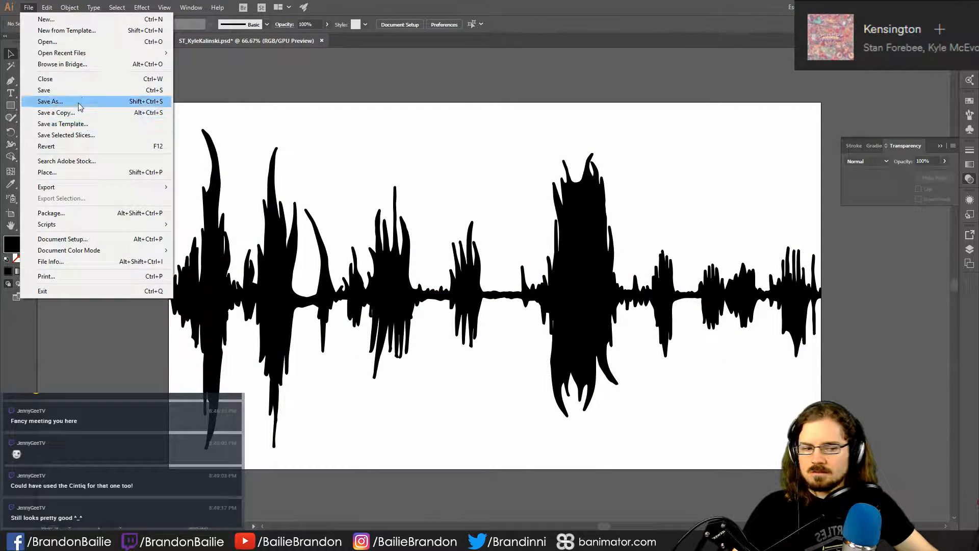
pyautogui.click(50, 102)
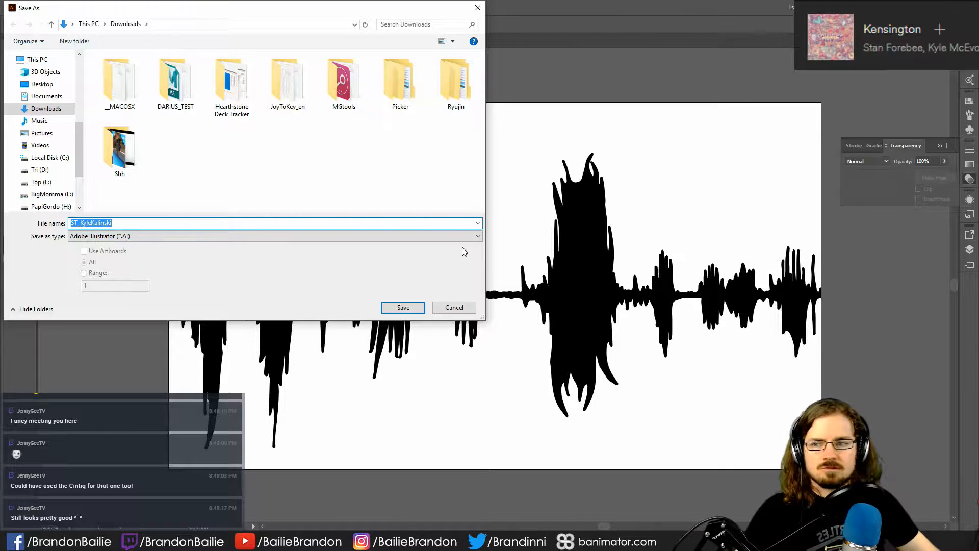
pyautogui.click(35, 96)
pyautogui.doubleClick(152, 135)
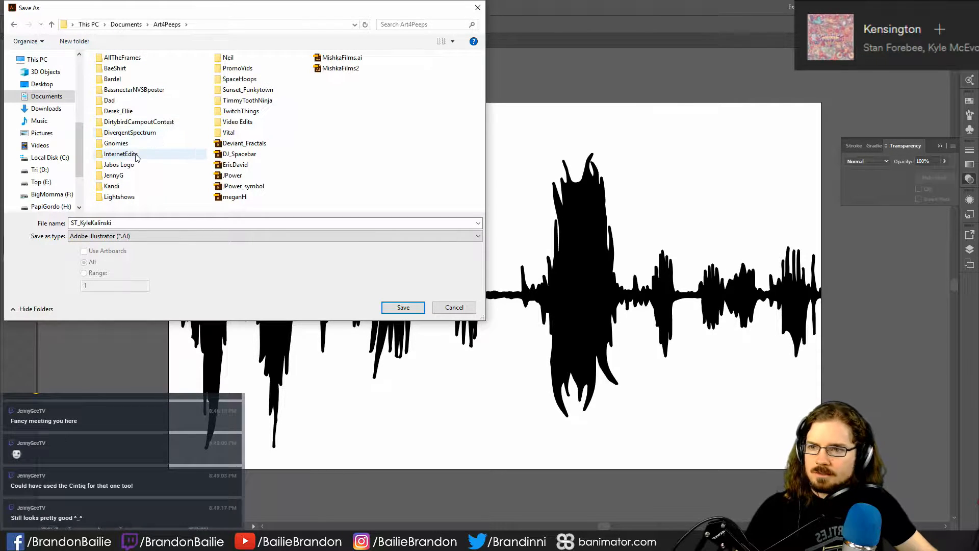
pyautogui.doubleClick(245, 112)
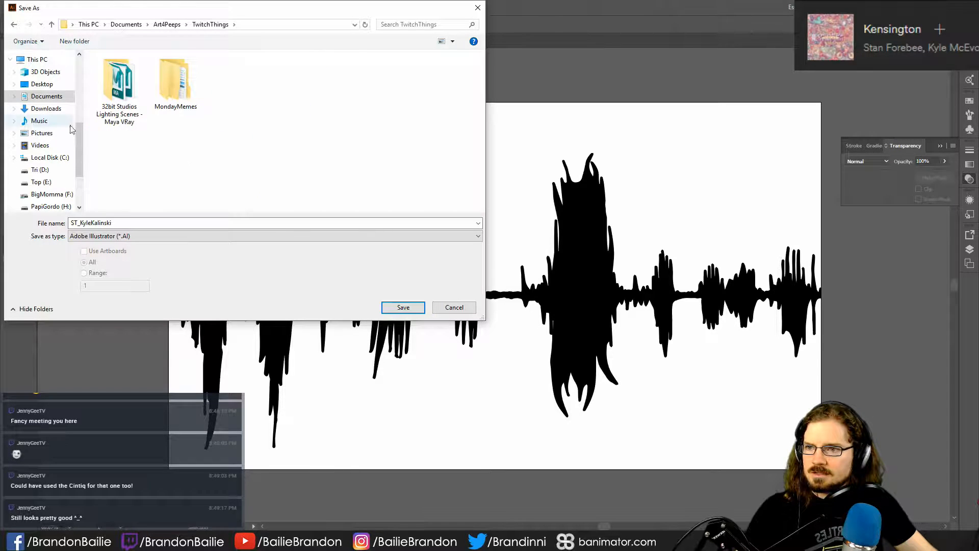
pyautogui.scroll(6, 59, 158)
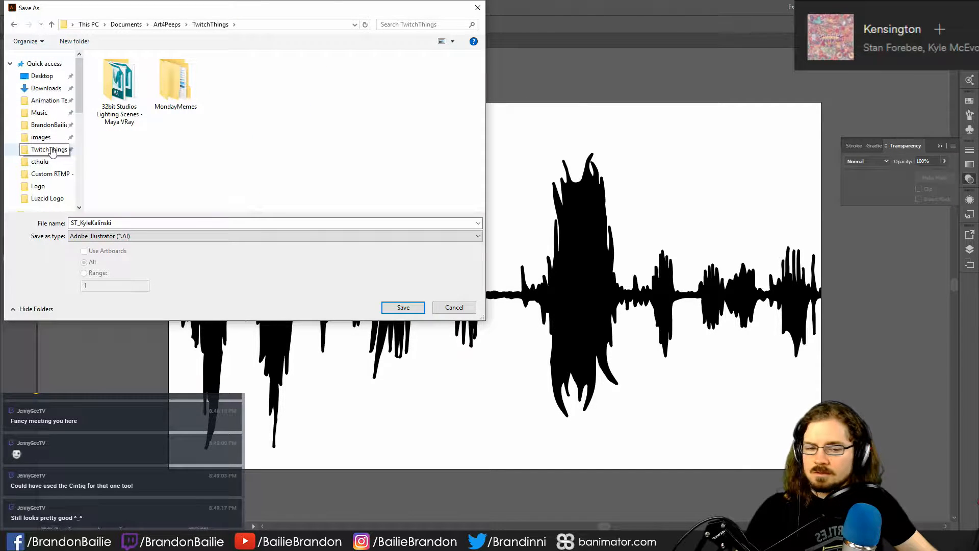
pyautogui.click(50, 150)
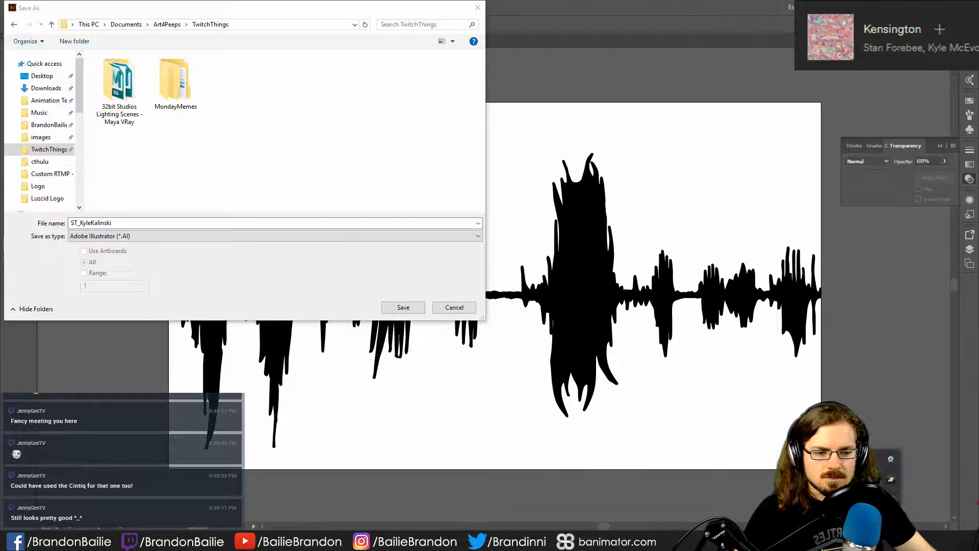
pyautogui.rightClick(896, 501)
pyautogui.click(919, 491)
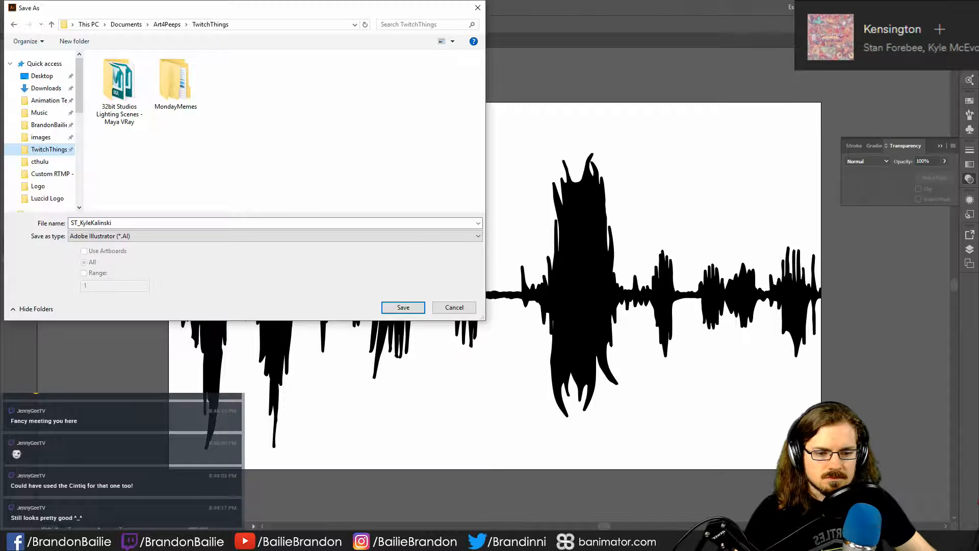
pyautogui.click(870, 540)
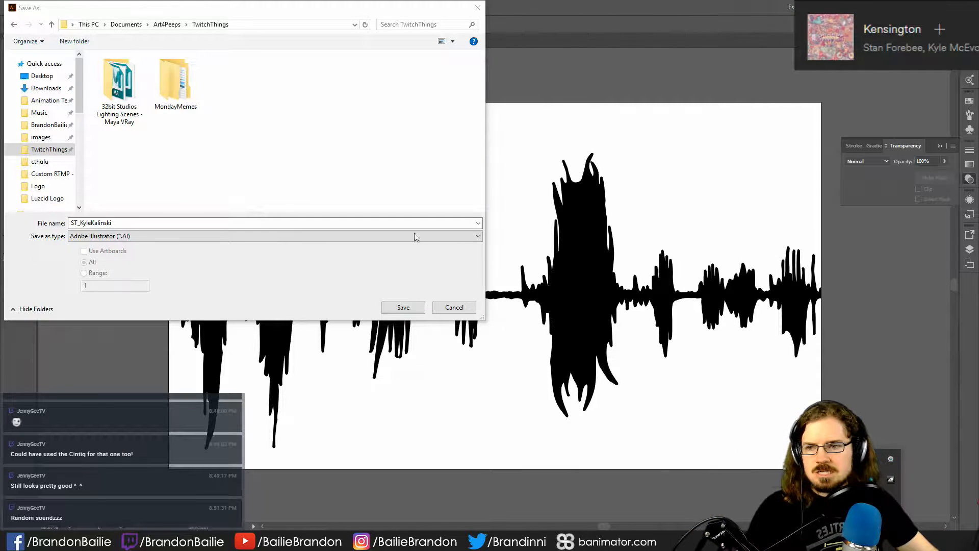
# - Save the waveform as SecularTalk_MySoundwave.ai in the MondayMemes > Secular Talk folder, accepting the Illustrator CC format options
pyautogui.click(270, 107)
pyautogui.doubleClick(196, 87)
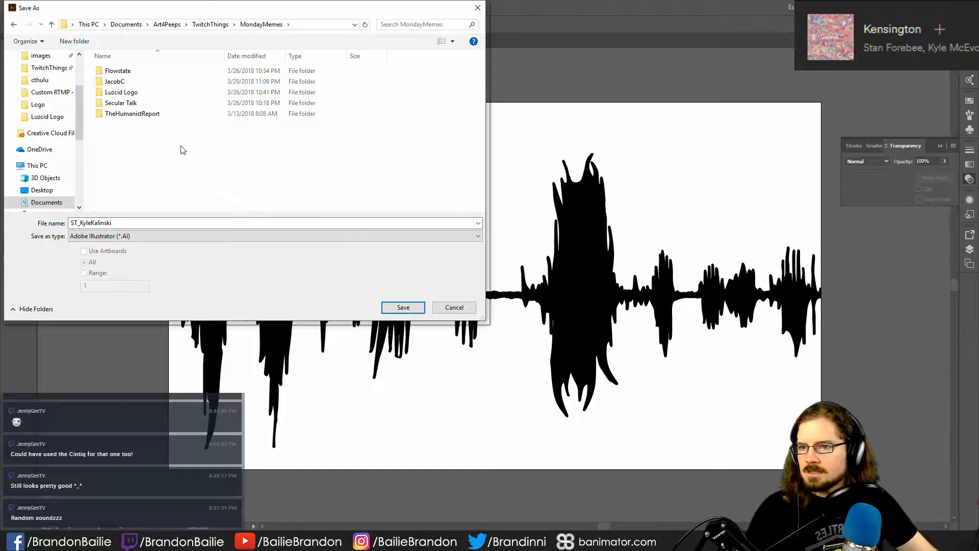
pyautogui.doubleClick(140, 103)
pyautogui.click(136, 71)
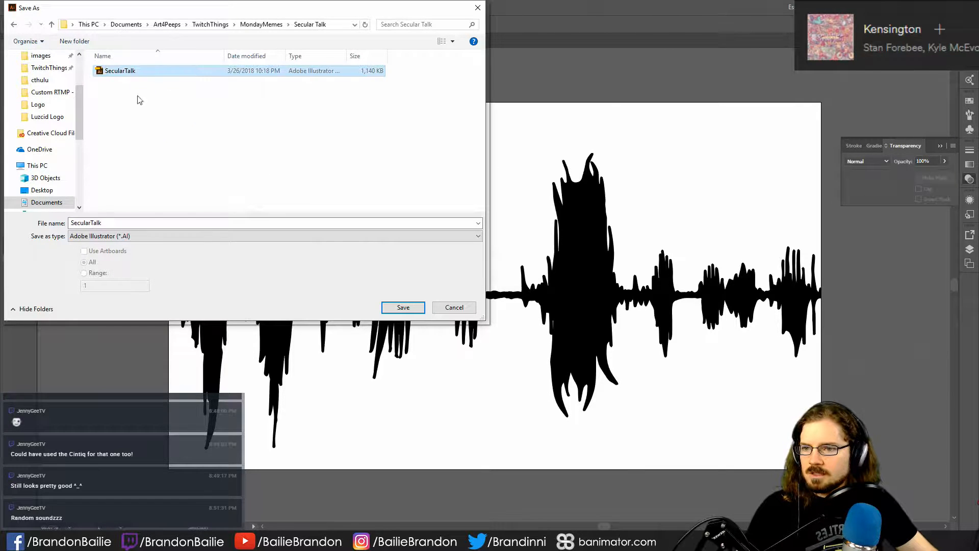
pyautogui.click(124, 222)
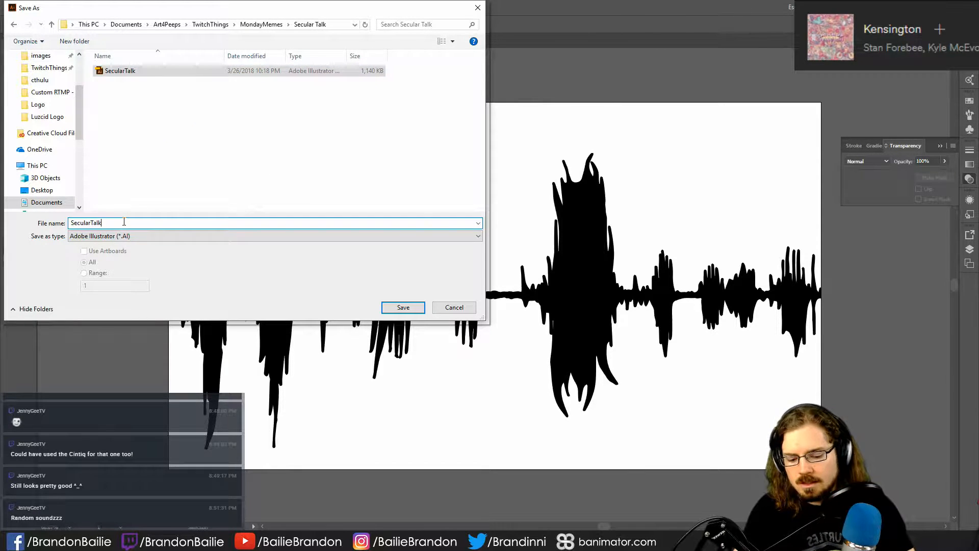
pyautogui.write('_')
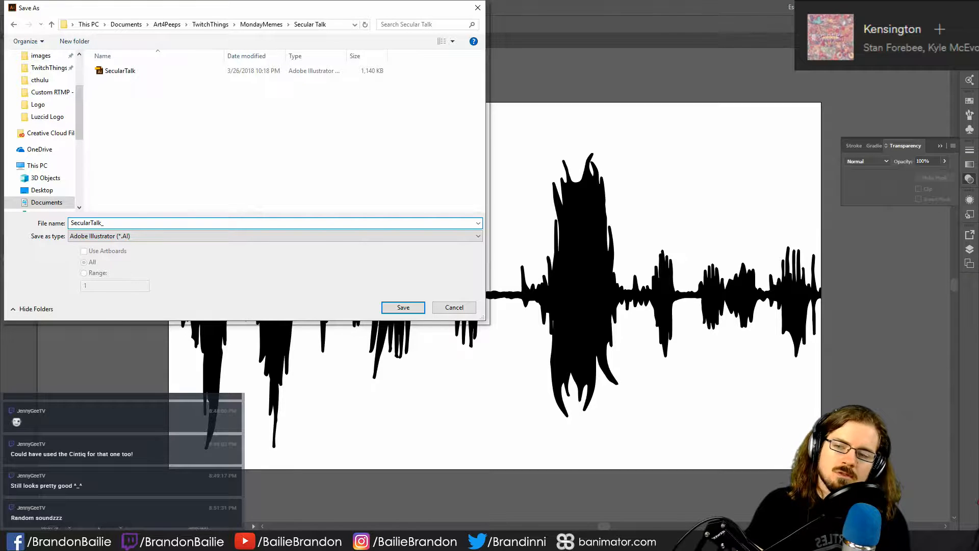
pyautogui.write('MySoundwave')
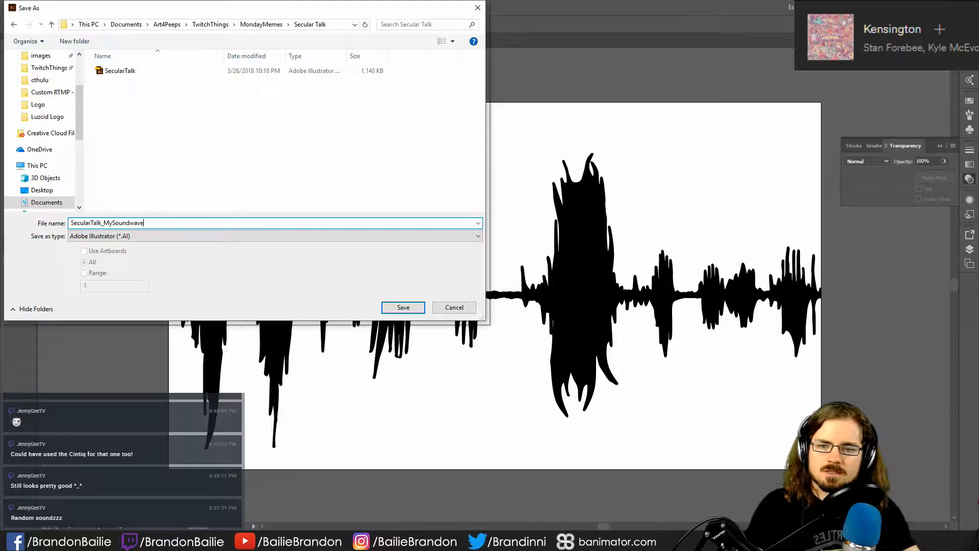
pyautogui.press('Return')
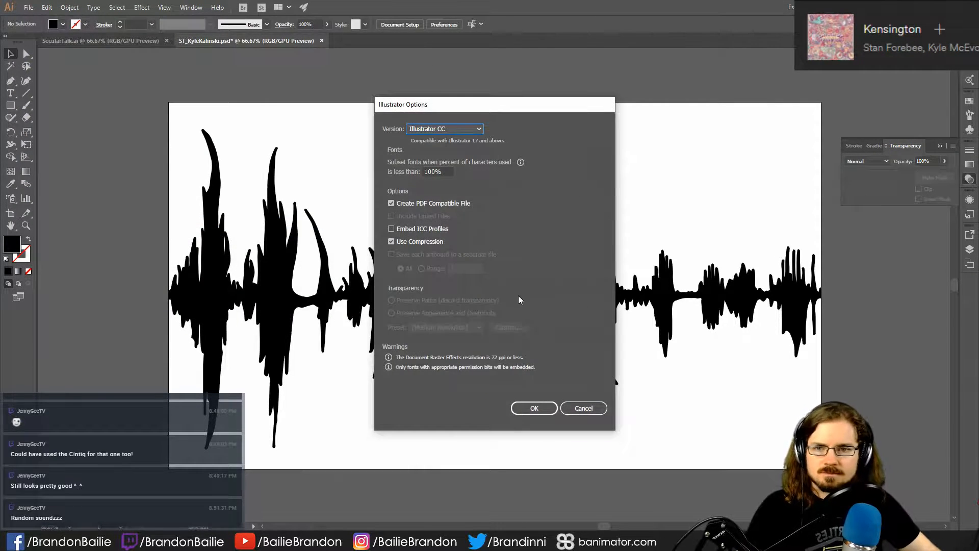
pyautogui.click(537, 412)
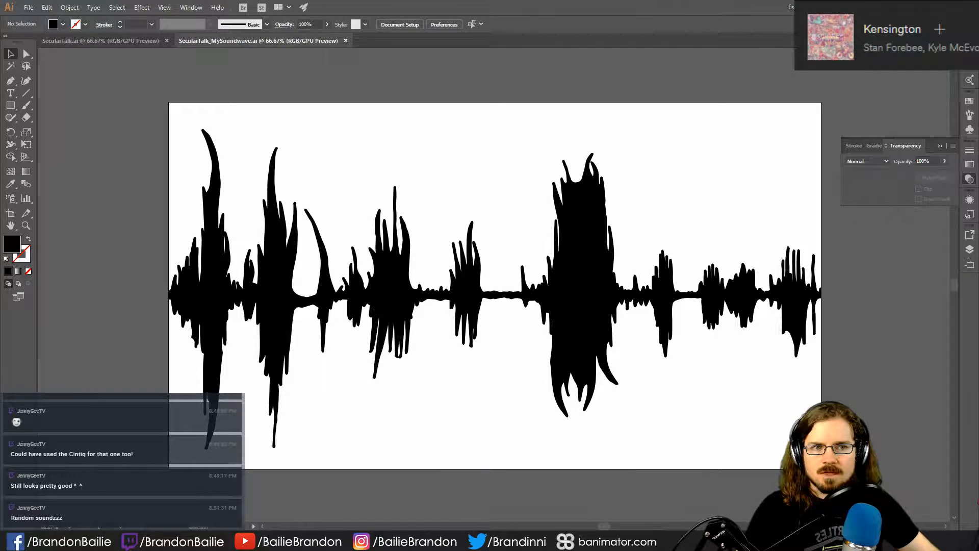
# - Switch to Autodesk Maya and start saving the untitled scene under a new name
pyautogui.hotkey('alt', 'Tab')
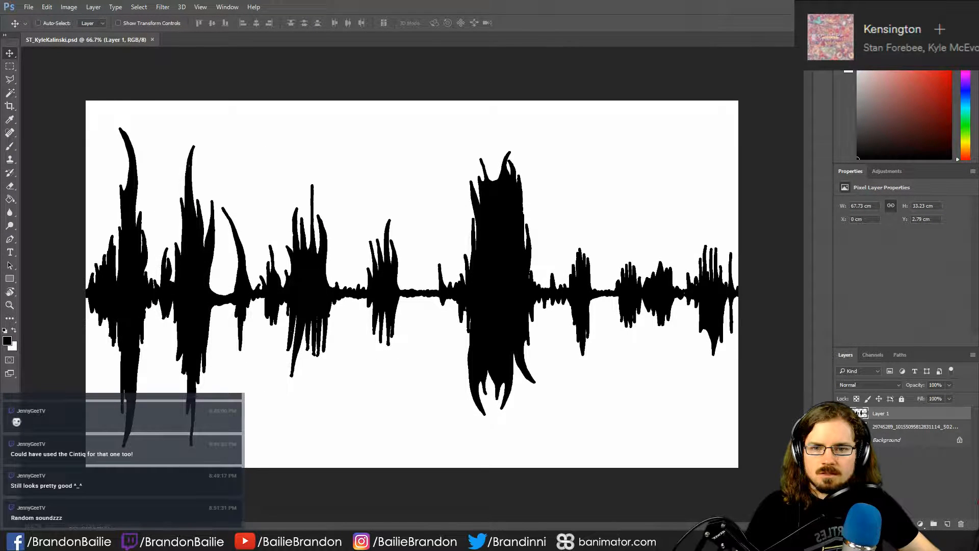
pyautogui.press('super+d')
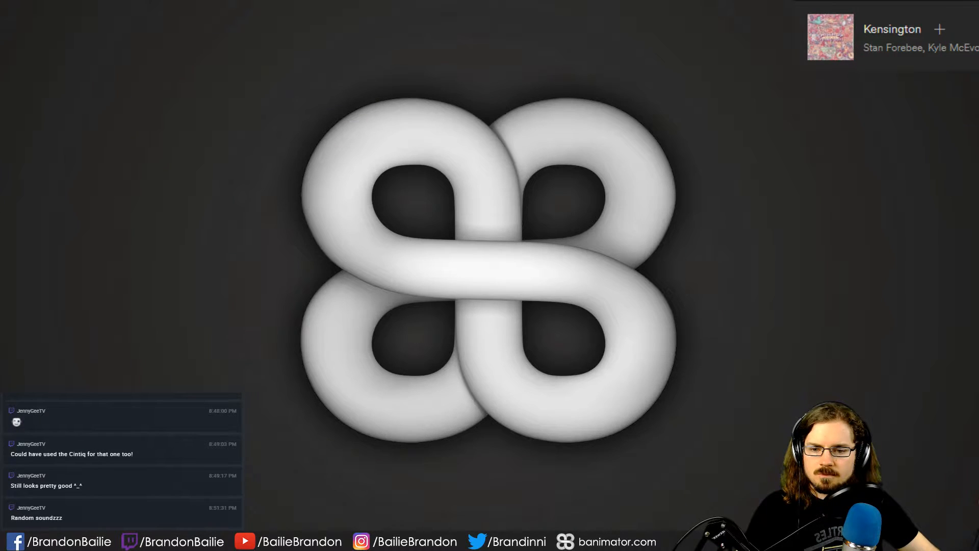
pyautogui.click(363, 542)
pyautogui.click(409, 494)
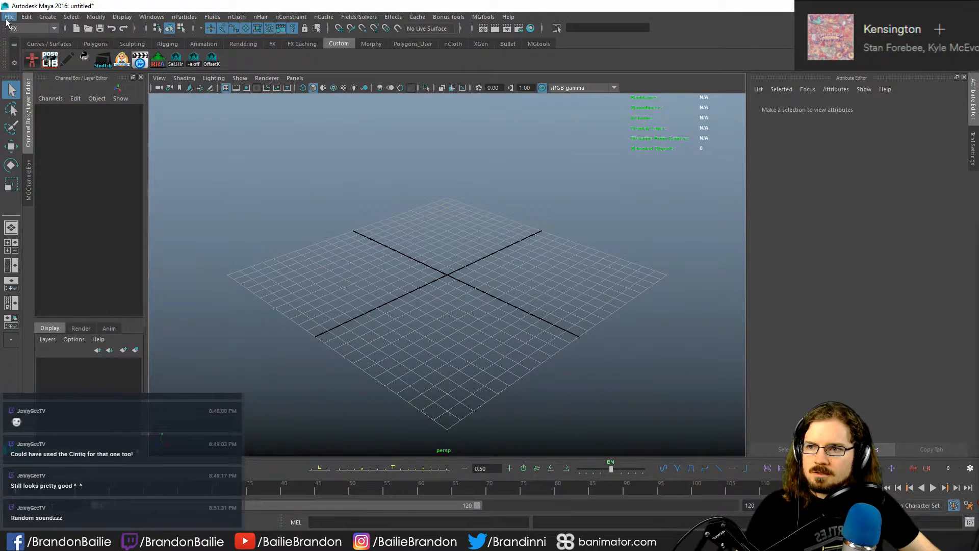
pyautogui.click(9, 17)
pyautogui.click(31, 66)
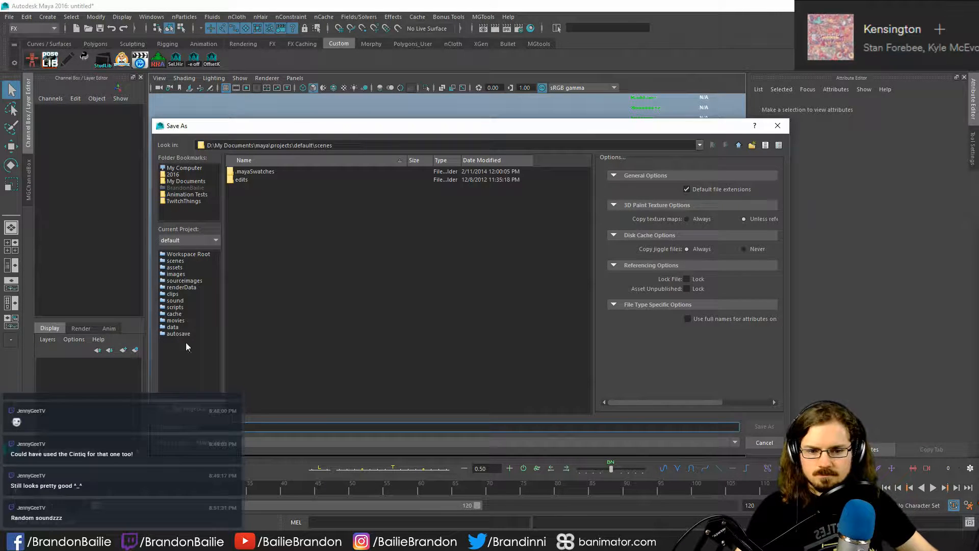
pyautogui.hotkey('alt', 'Tab')
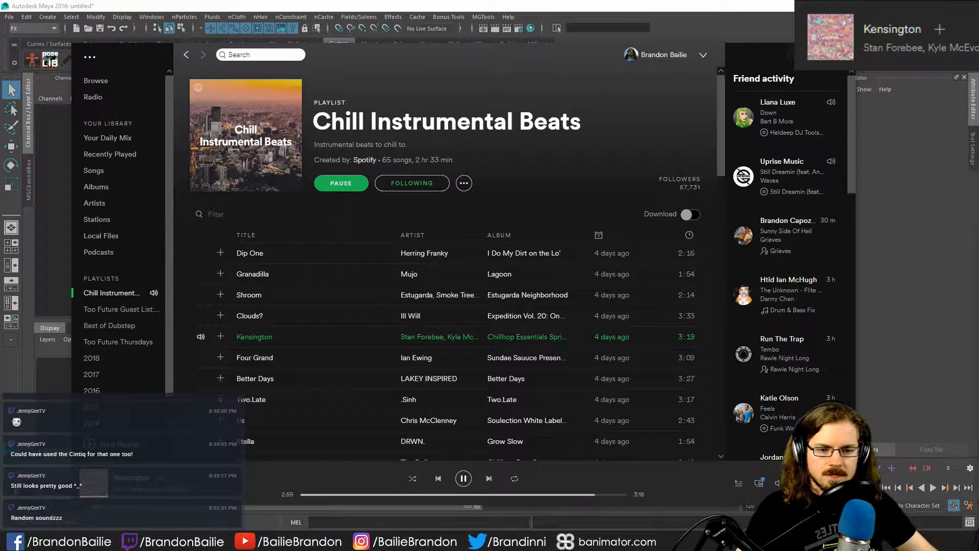
pyautogui.click(798, 52)
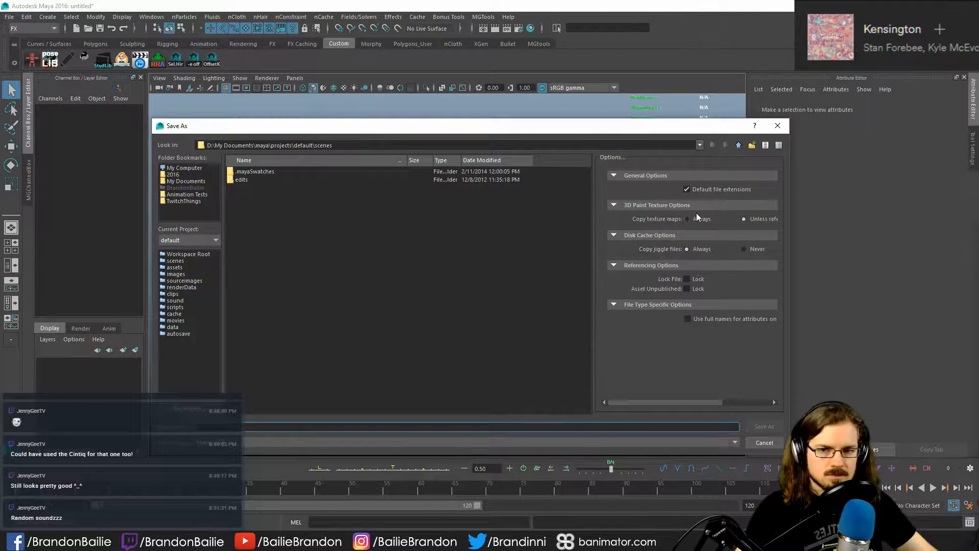
# - Save the empty scene as SecularTalk.ma in the TwitchThings > MondayMemes > Secular Talk folder
pyautogui.click(189, 201)
pyautogui.doubleClick(269, 179)
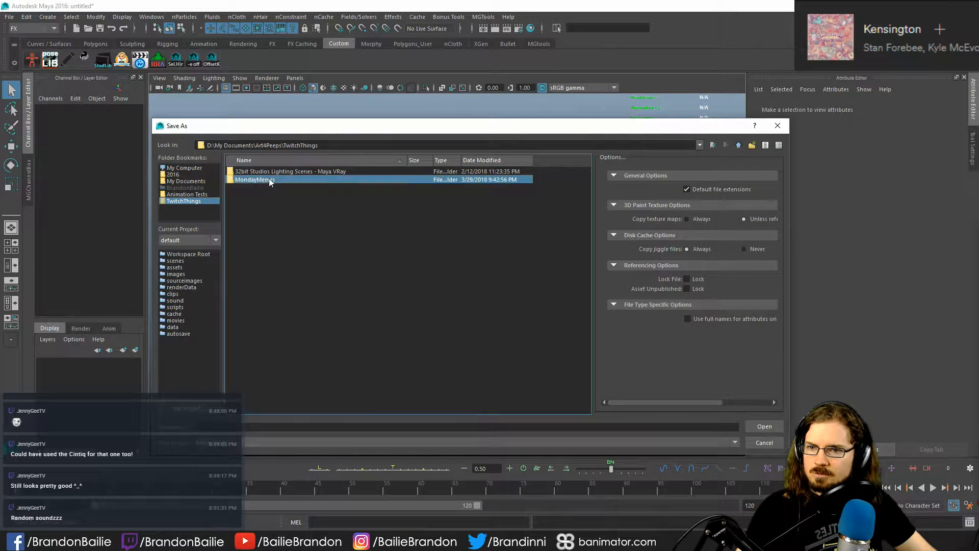
pyautogui.doubleClick(258, 196)
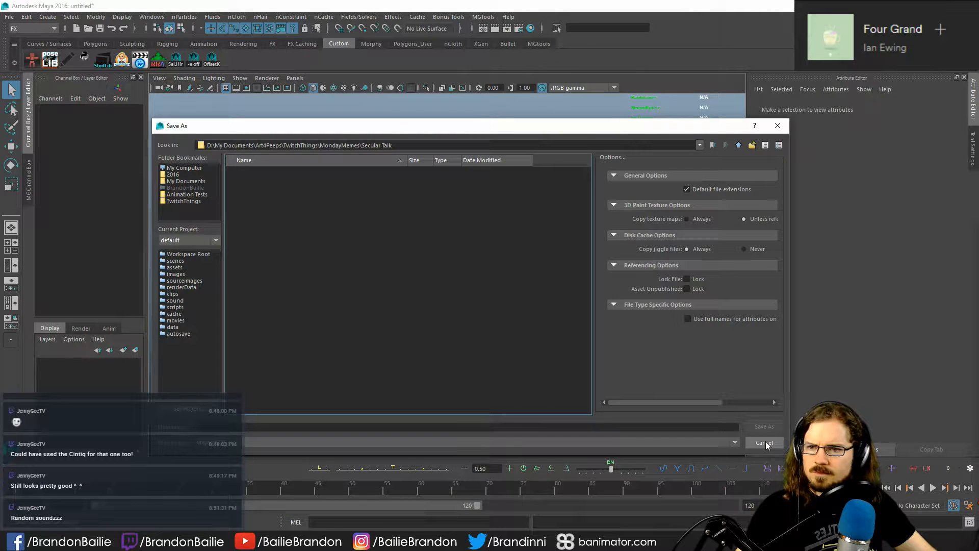
pyautogui.click(427, 427)
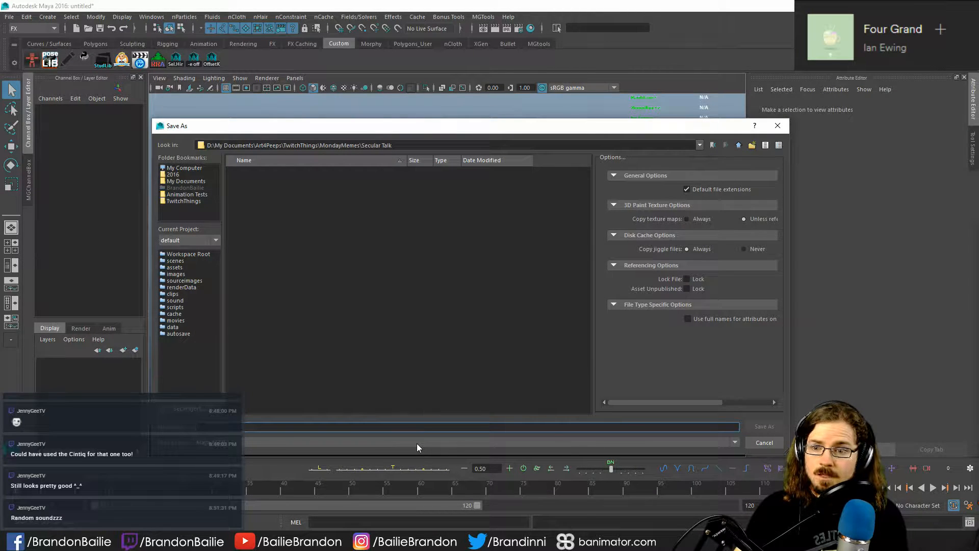
pyautogui.write('SecularTalk')
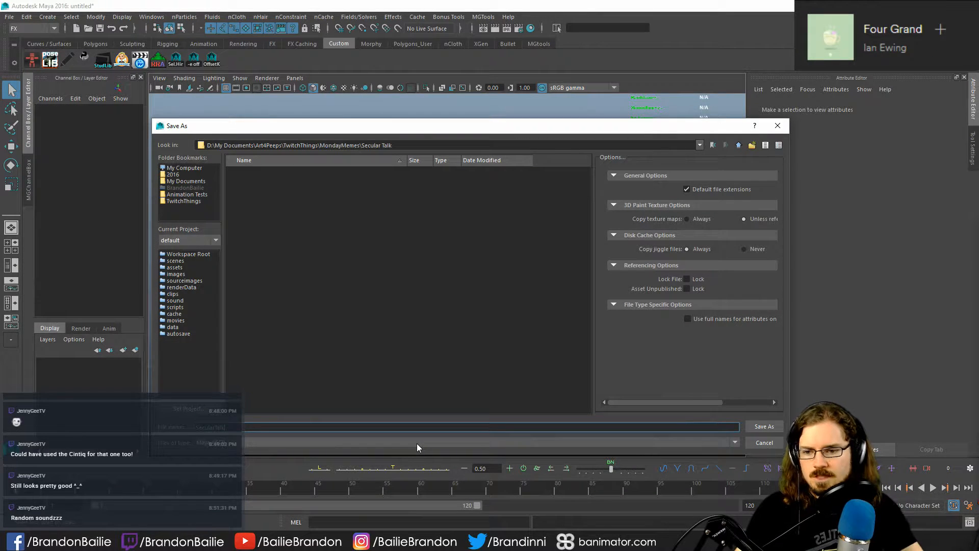
pyautogui.press('Return')
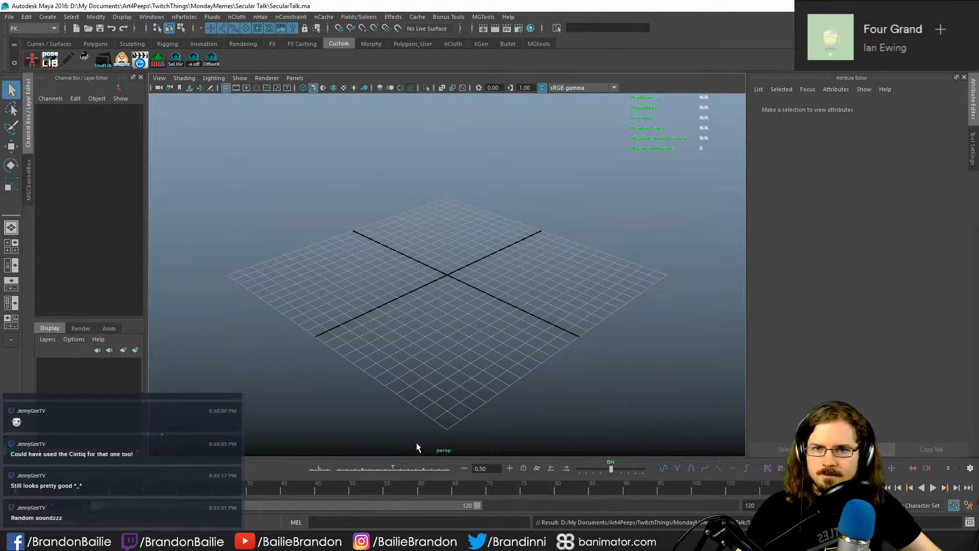
# - Open the options for creating an Adobe Illustrator object, keep the Bevel type, and set the outer bevel style to Straight Out
pyautogui.click(48, 17)
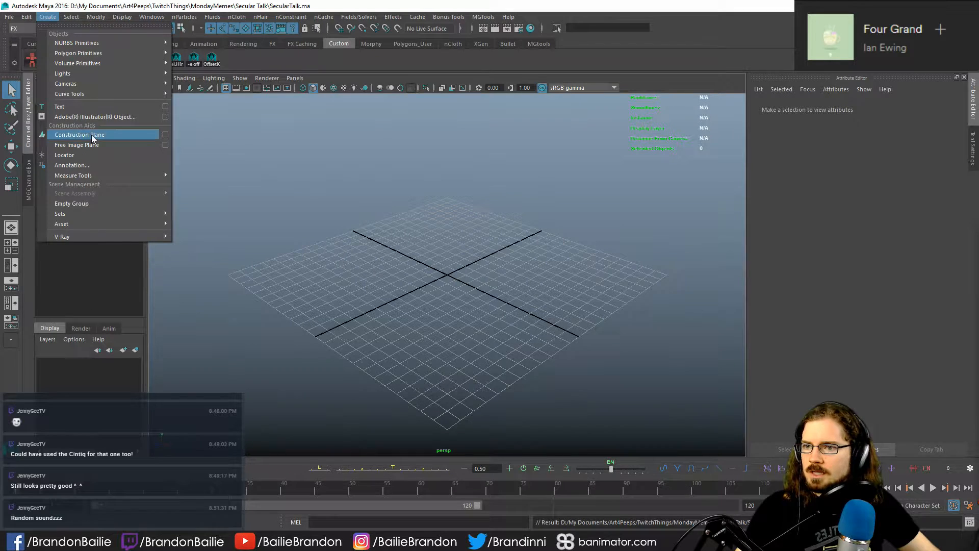
pyautogui.click(165, 117)
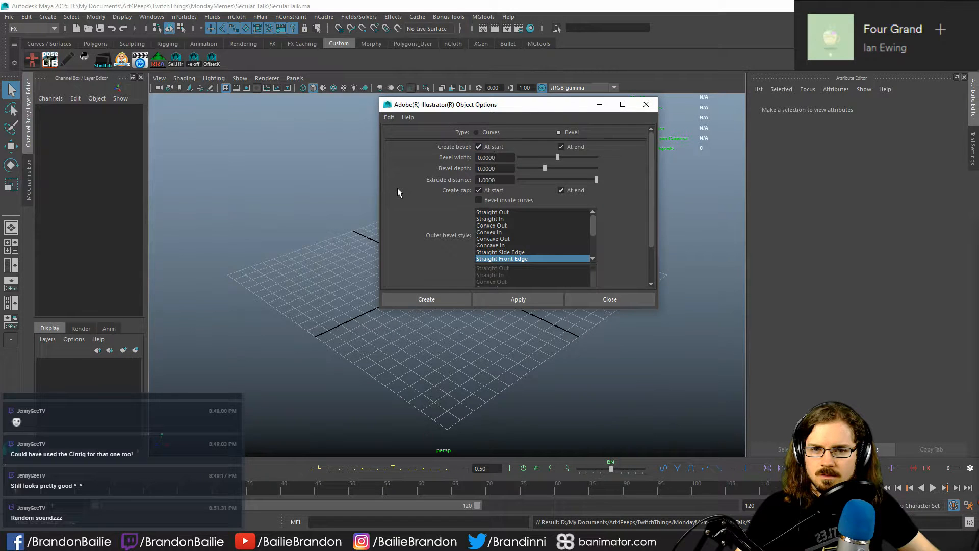
pyautogui.scroll(-3, 399, 189)
pyautogui.scroll(3, 408, 199)
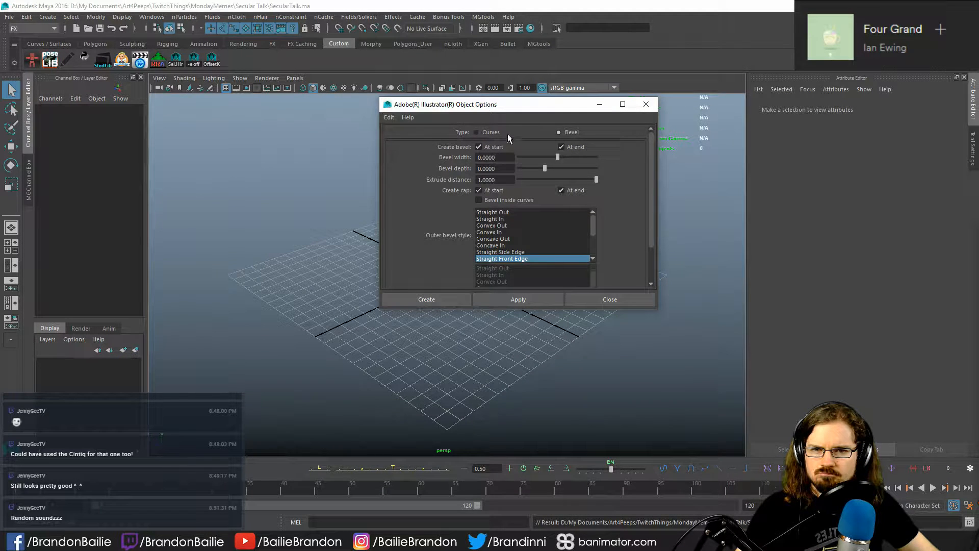
pyautogui.click(488, 131)
pyautogui.click(572, 132)
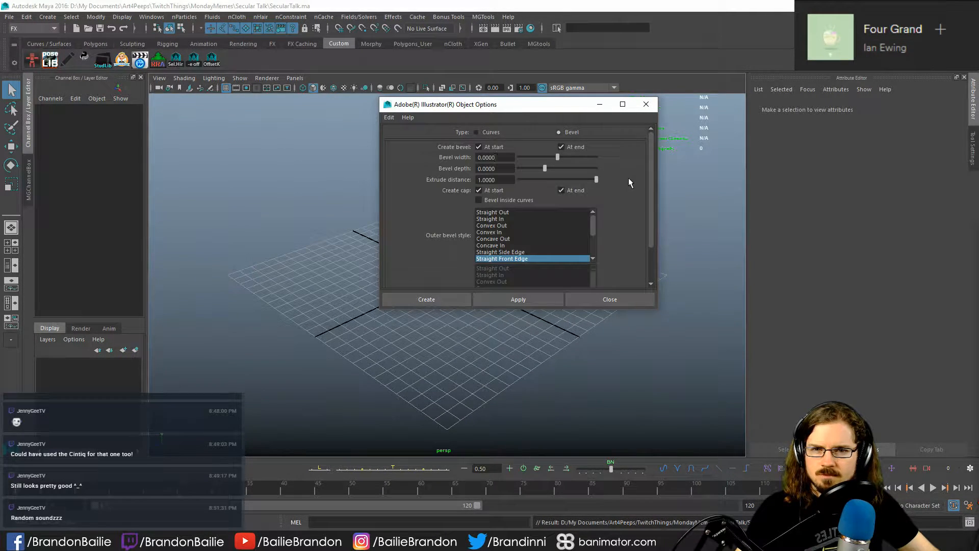
pyautogui.click(549, 212)
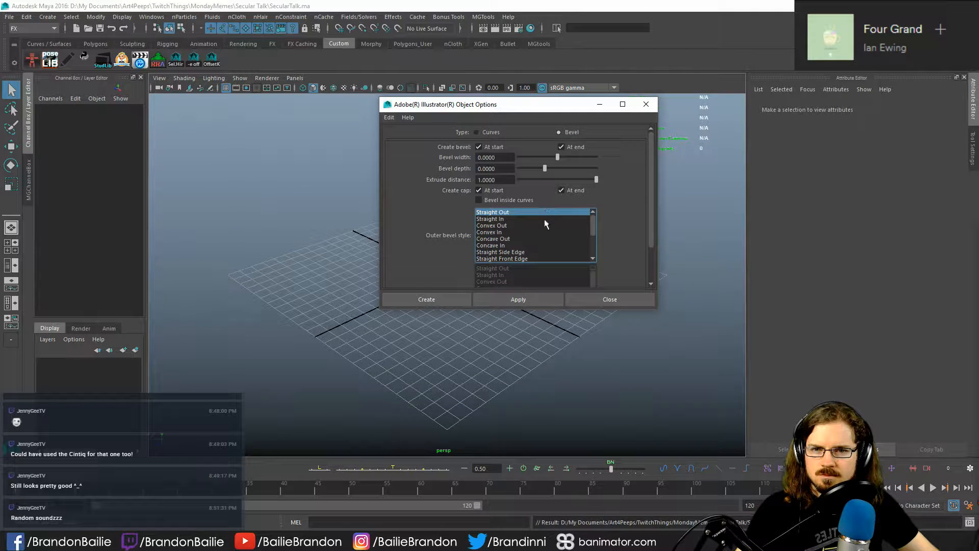
# - Examine the remaining Illustrator object options and compare the Curves and Bevel types, leaving Bevel selected
pyautogui.scroll(-3, 650, 195)
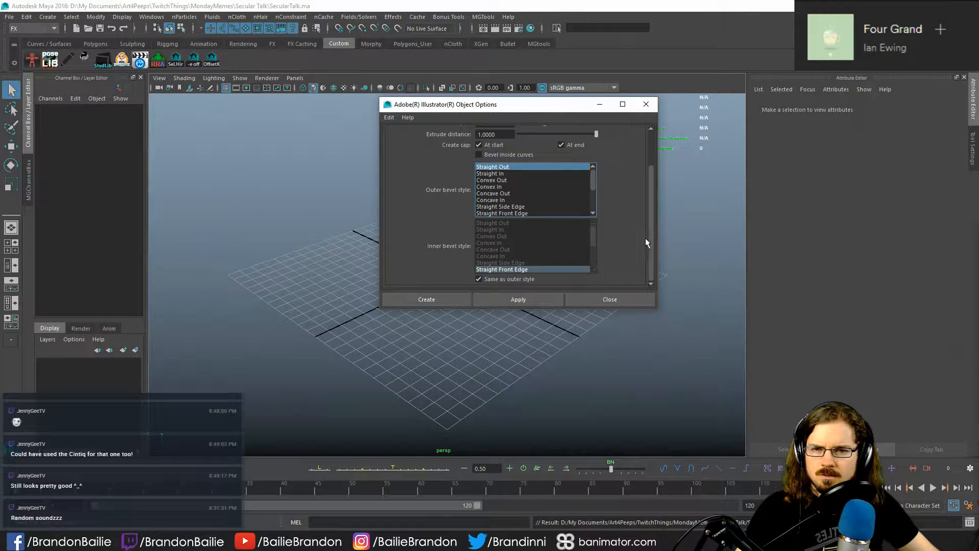
pyautogui.scroll(2, 644, 238)
pyautogui.scroll(1, 655, 203)
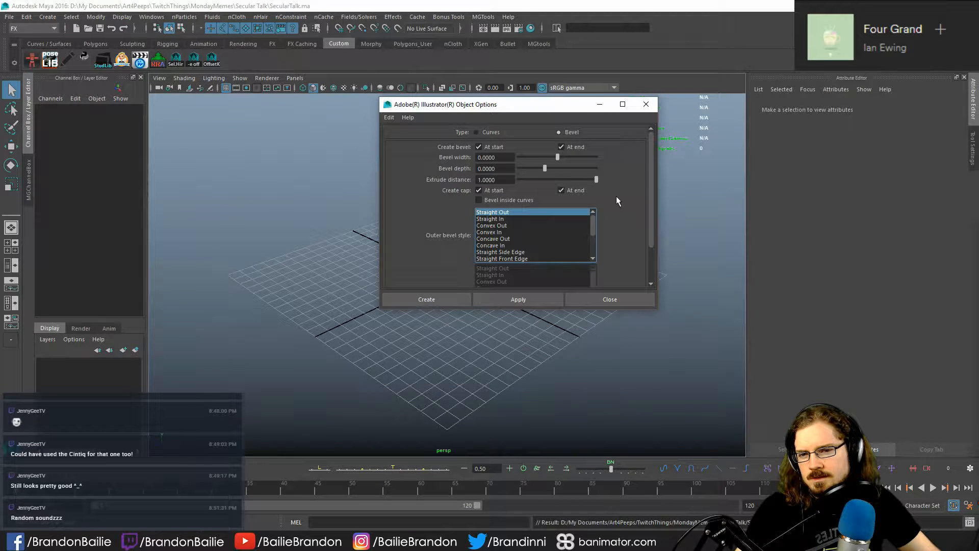
pyautogui.scroll(-3, 421, 151)
pyautogui.scroll(3, 421, 151)
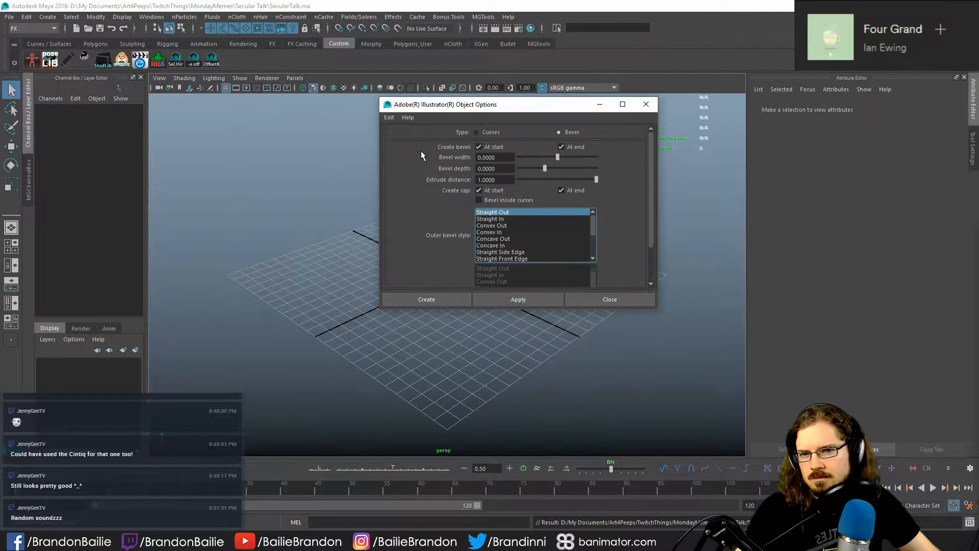
pyautogui.click(491, 132)
pyautogui.click(565, 133)
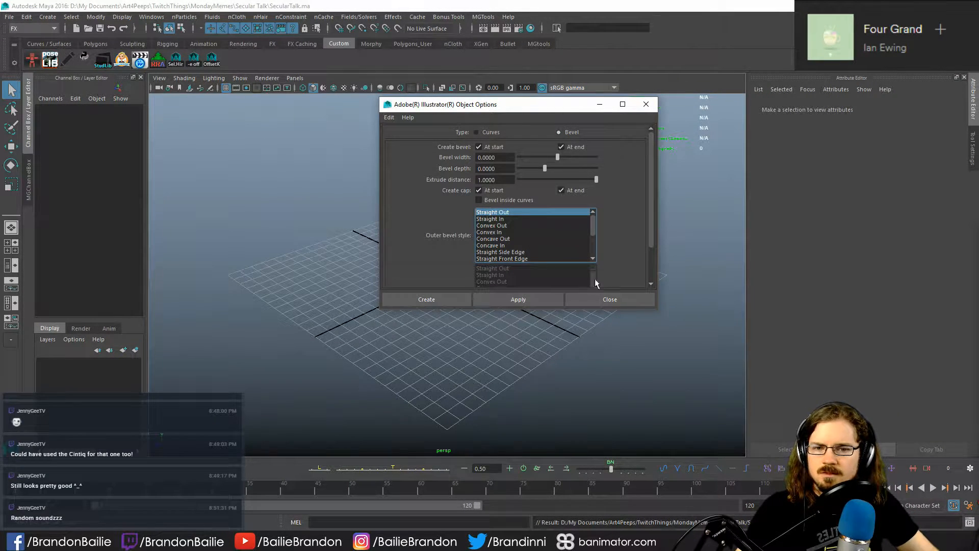
pyautogui.click(608, 298)
pyautogui.click(47, 17)
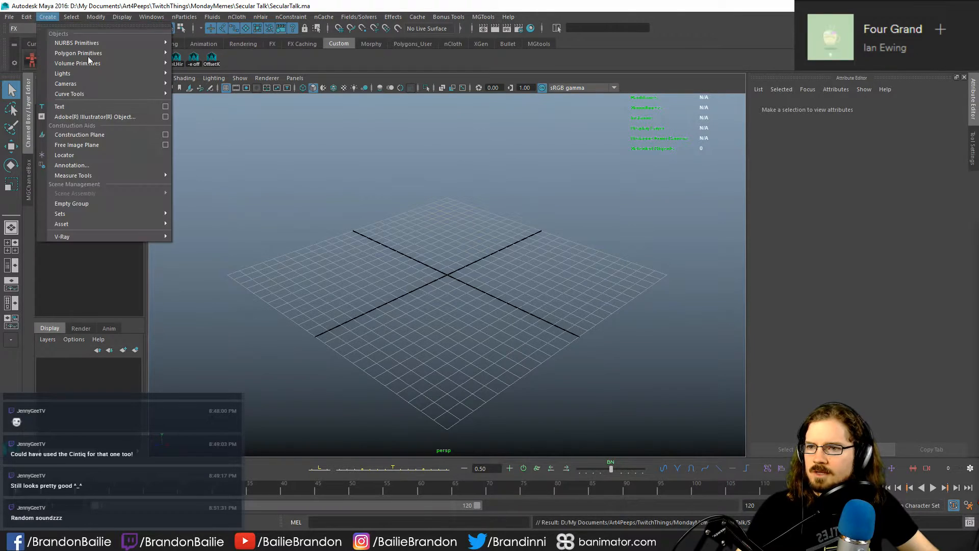
pyautogui.click(169, 107)
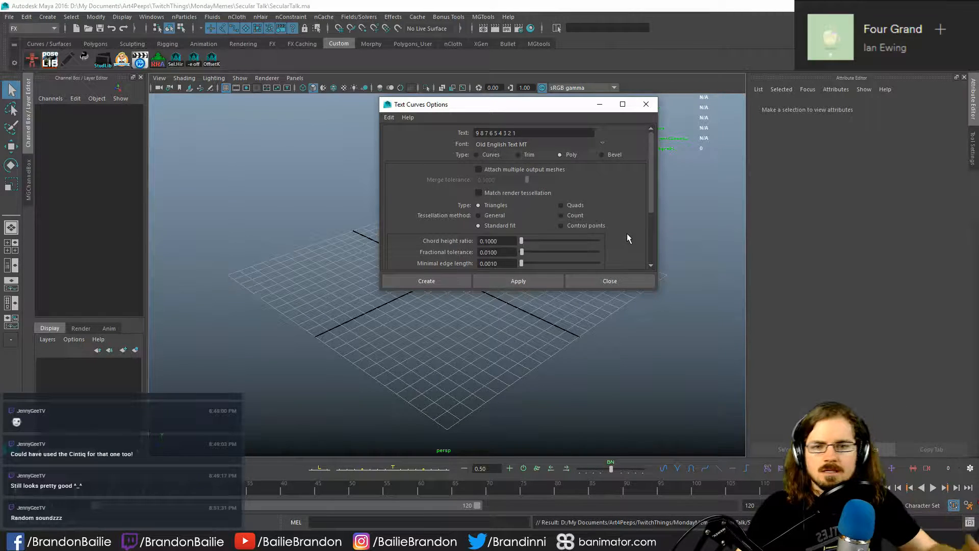
pyautogui.click(627, 280)
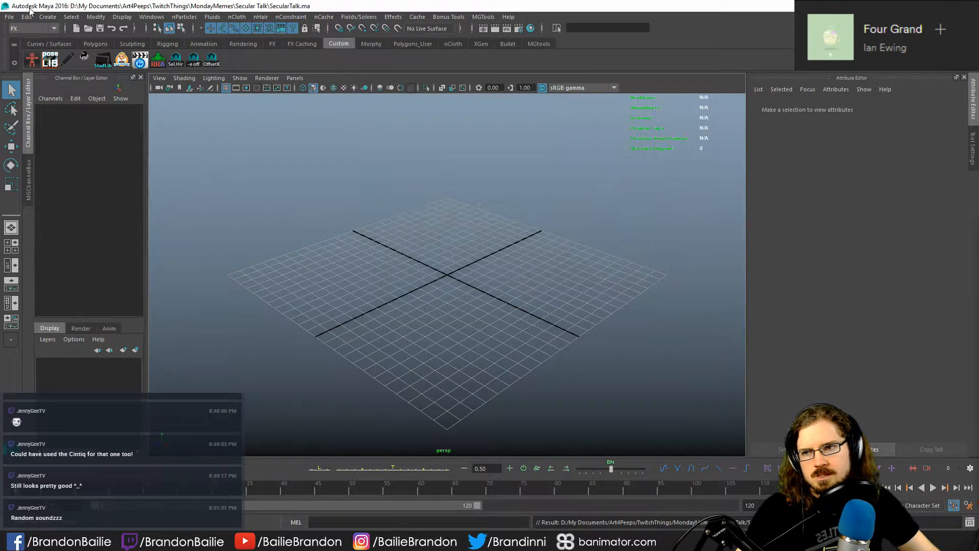
# - Open the options for creating an Adobe Illustrator object and reset them to their default settings
pyautogui.click(48, 17)
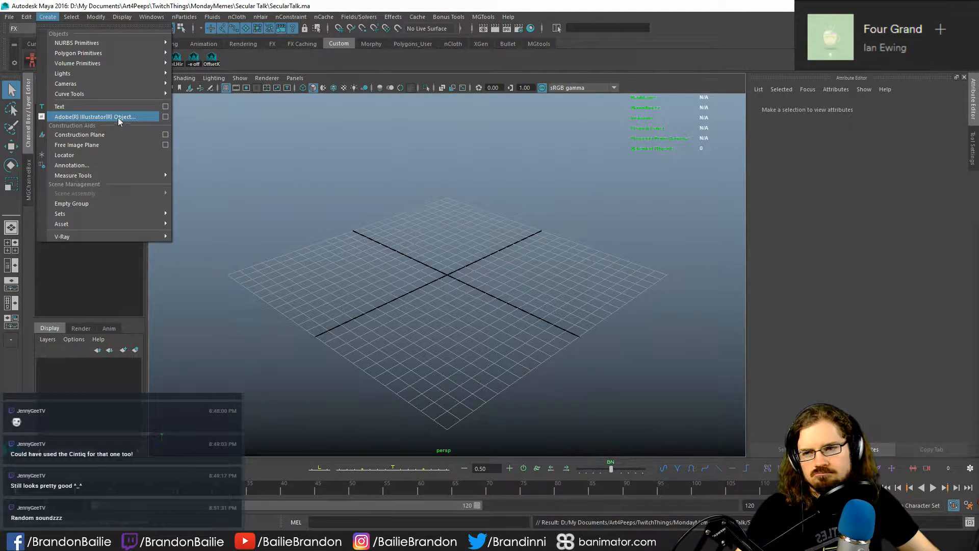
pyautogui.click(165, 116)
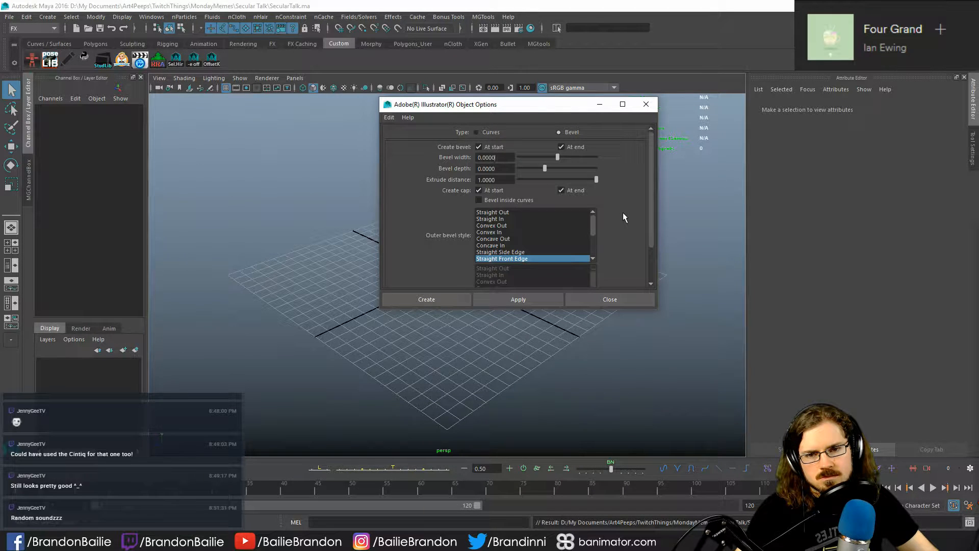
pyautogui.click(389, 117)
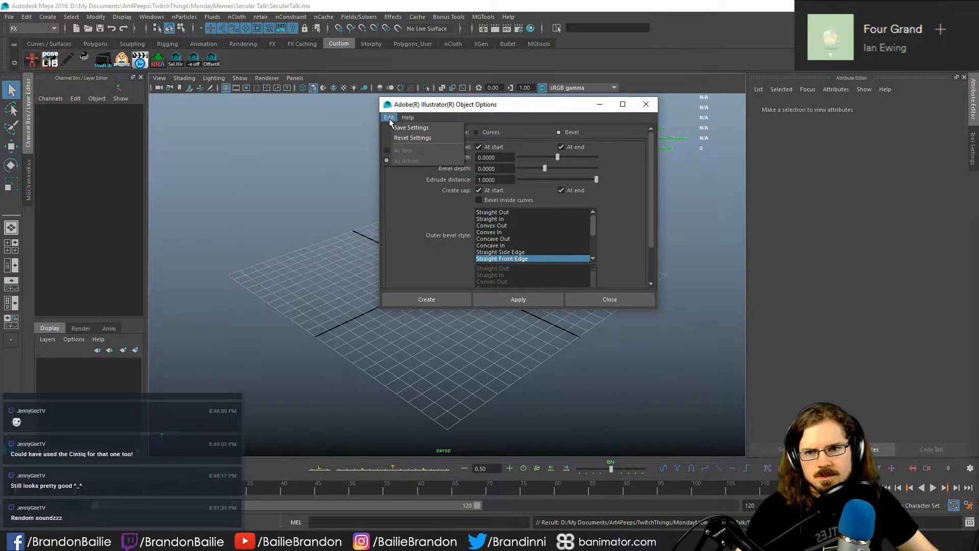
pyautogui.click(408, 137)
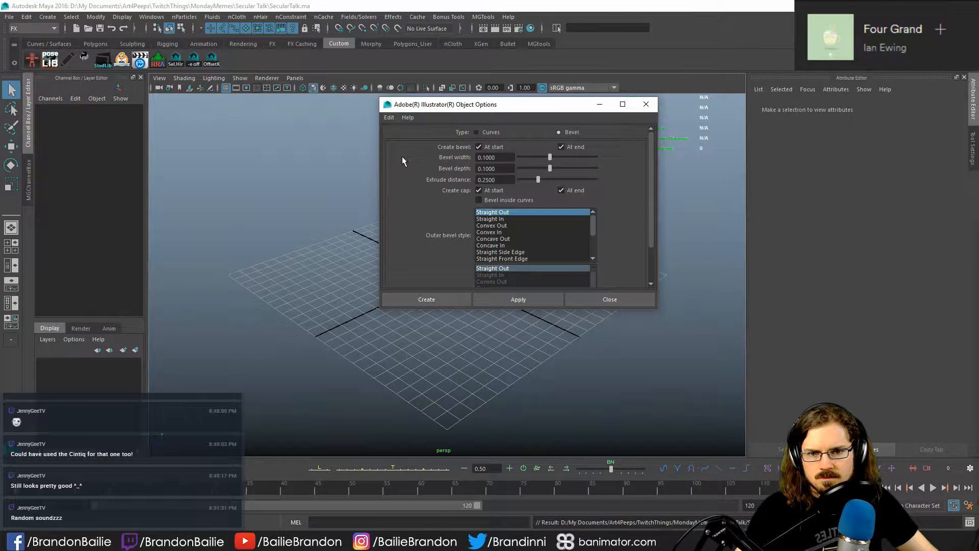
pyautogui.click(315, 156)
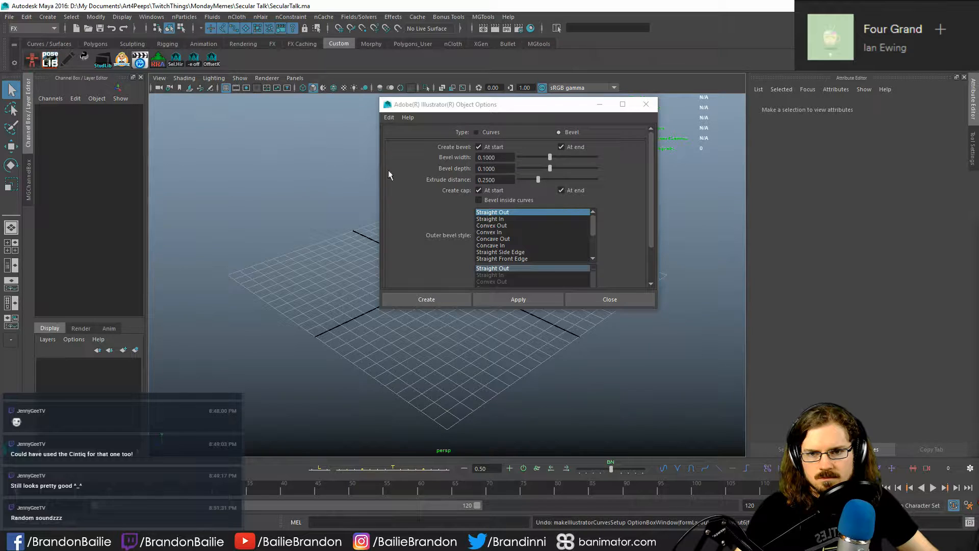
pyautogui.click(409, 166)
pyautogui.click(389, 118)
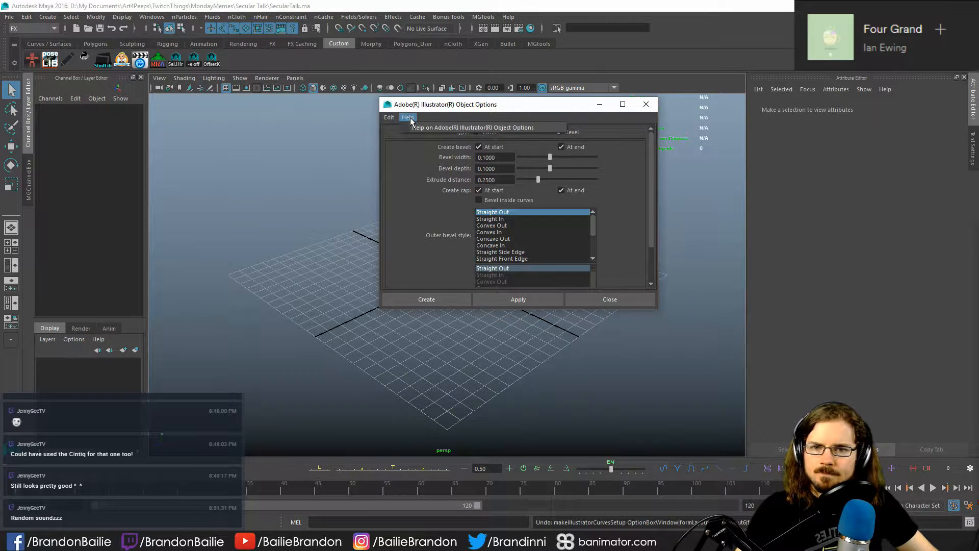
pyautogui.moveTo(403, 118)
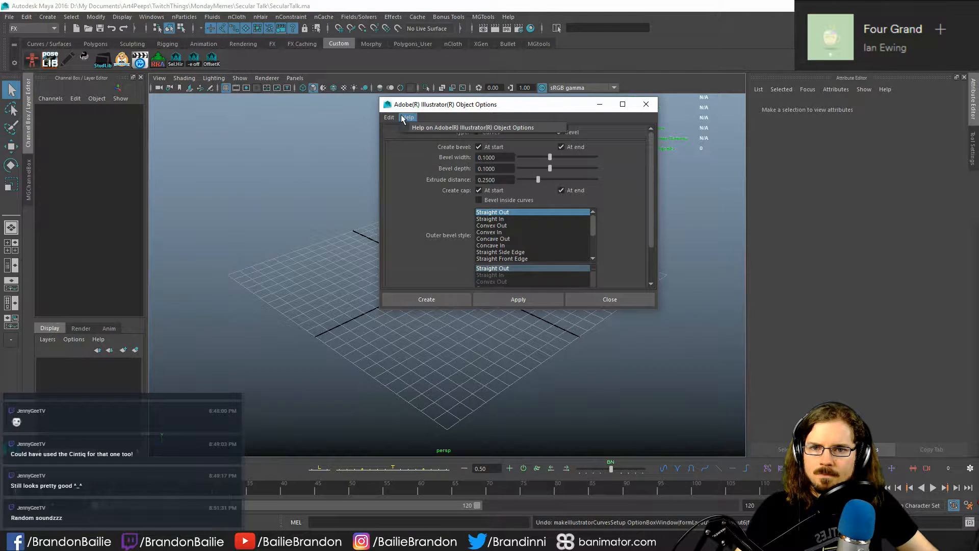
pyautogui.click(407, 175)
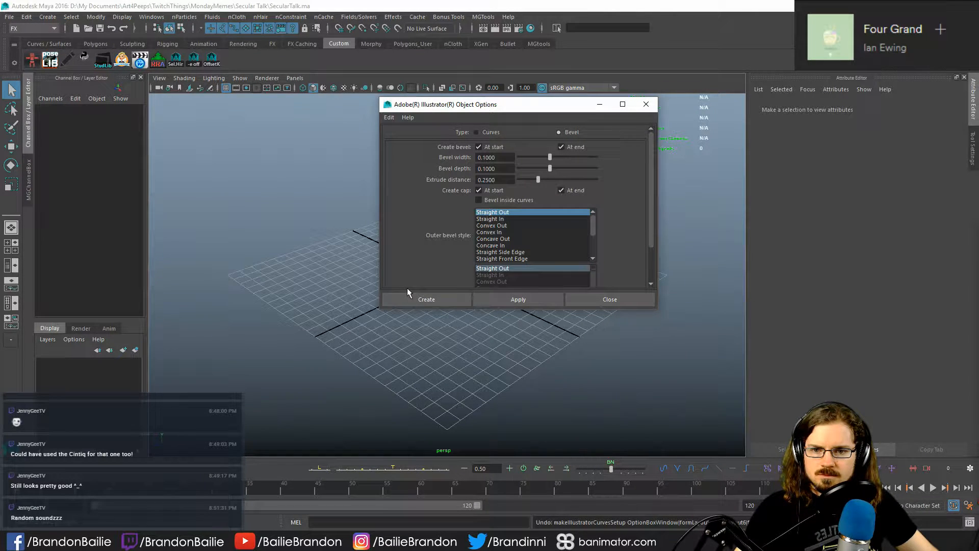
# - Try to create the beveled object from the file SecularTalk_MySoundwave.ai
pyautogui.click(424, 301)
pyautogui.click(277, 179)
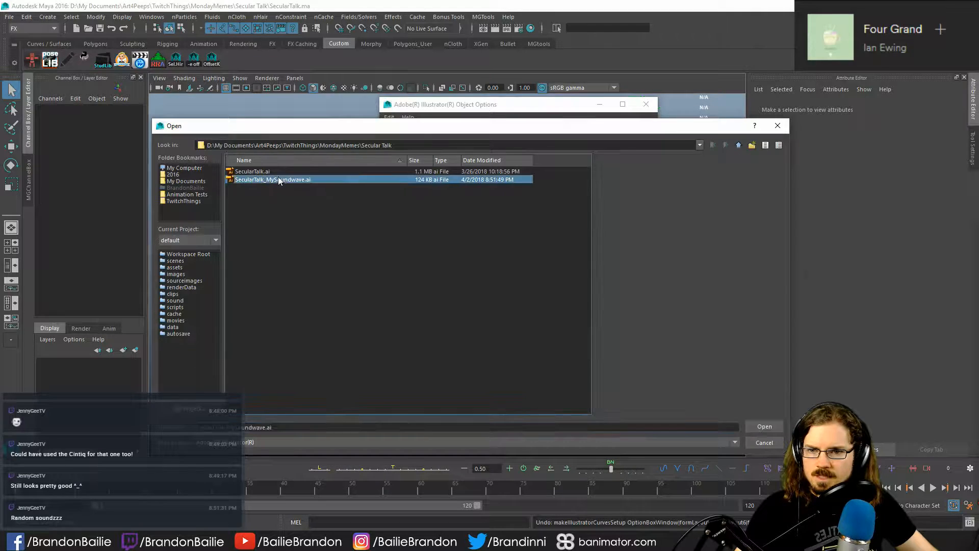
pyautogui.click(764, 427)
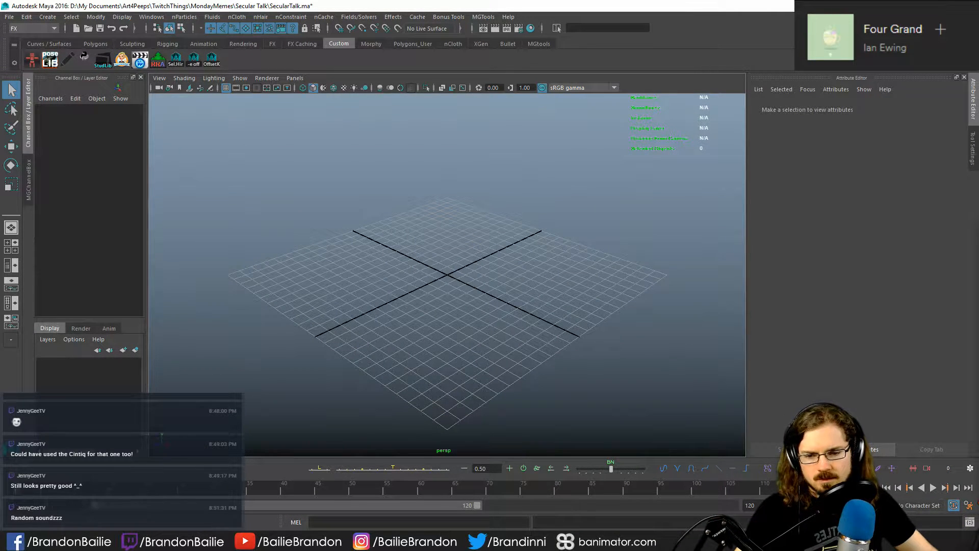
# - Switch to Adobe Illustrator and start saving the soundwave document under a new name
pyautogui.hotkey('alt', 'Tab')
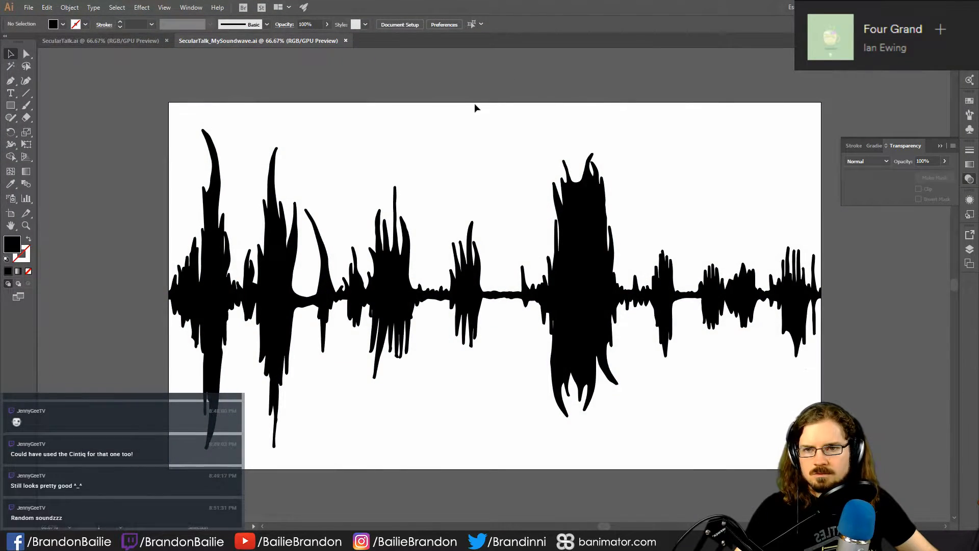
pyautogui.click(28, 7)
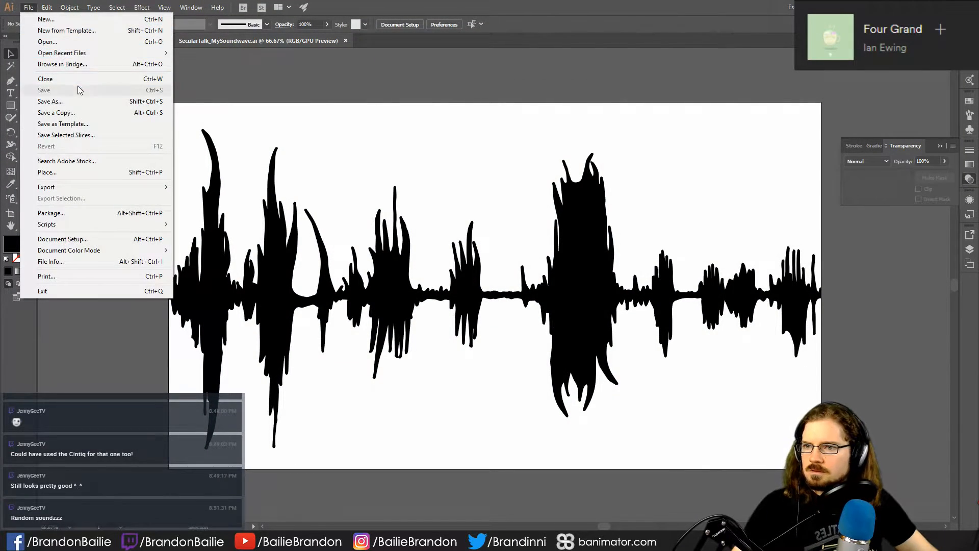
pyautogui.click(73, 101)
pyautogui.hotkey('alt', 'Tab')
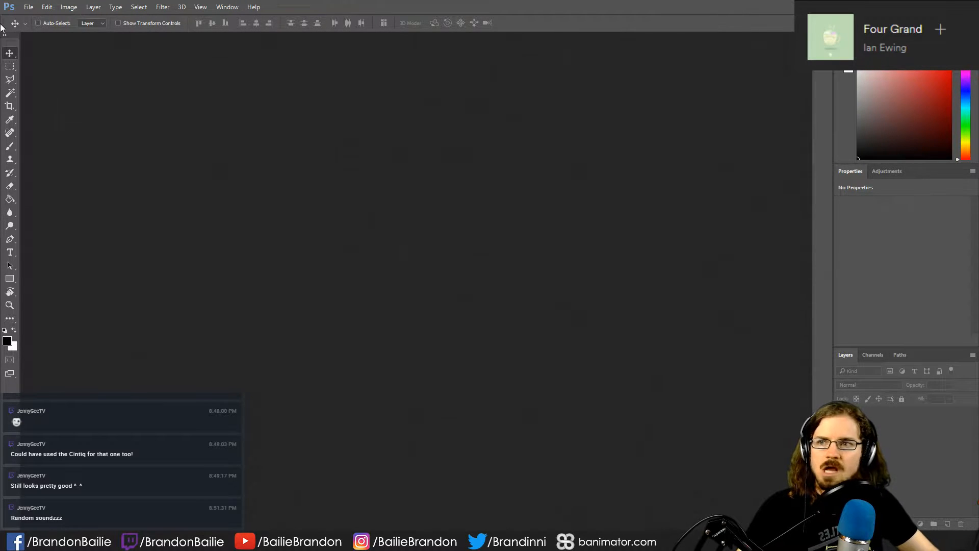
pyautogui.click(28, 7)
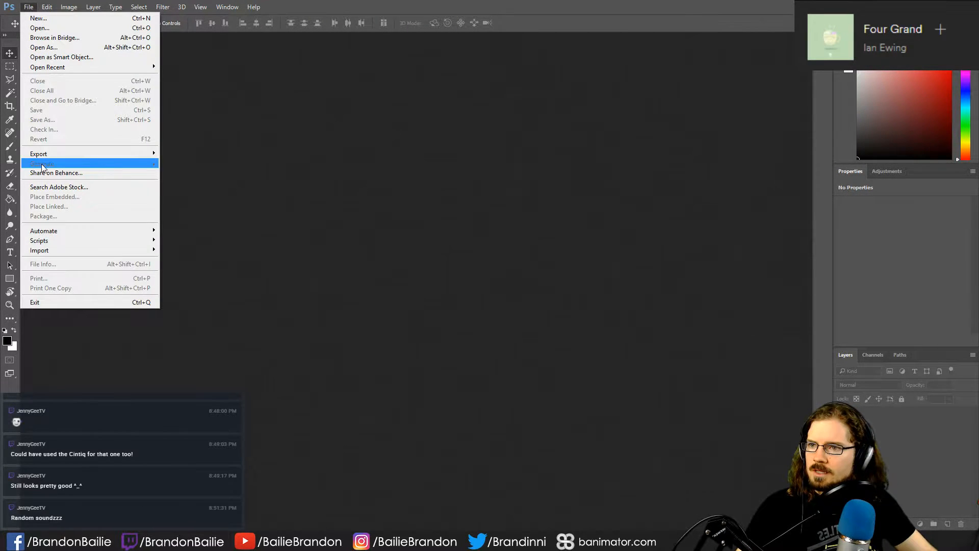
pyautogui.click(613, 144)
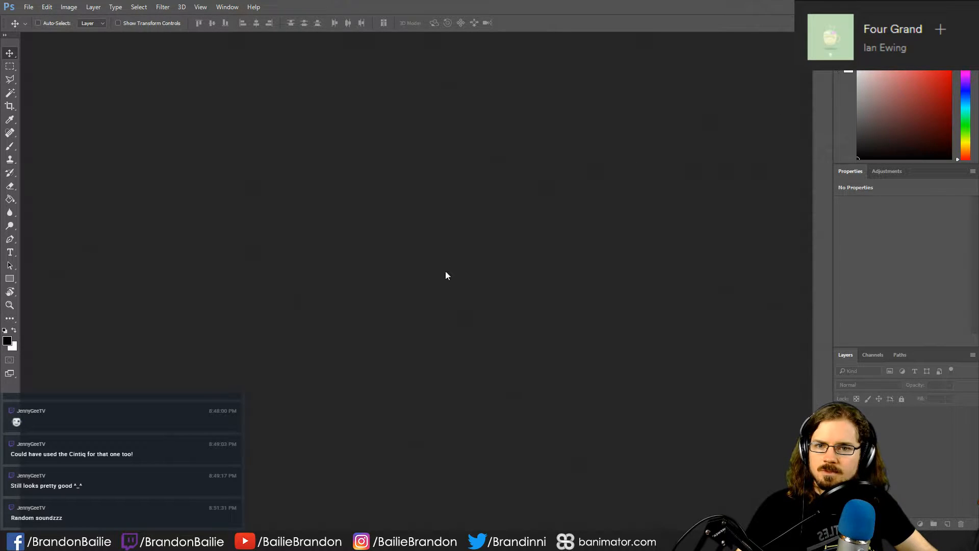
pyautogui.hotkey('alt', 'Tab')
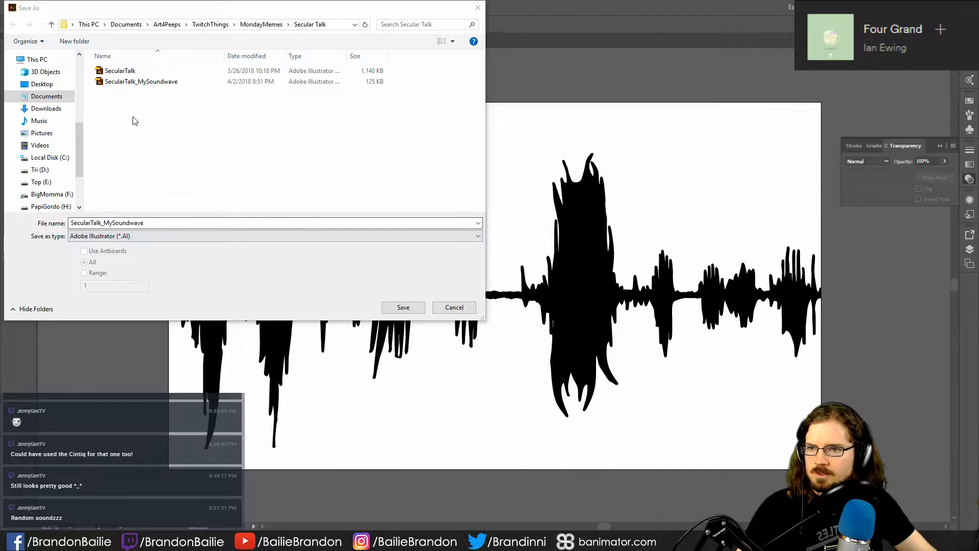
# - Save the soundwave as SecularTalk_MySoundwave_oldAI in the legacy Illustrator 3 format, accepting the older format
pyautogui.click(161, 81)
pyautogui.click(165, 224)
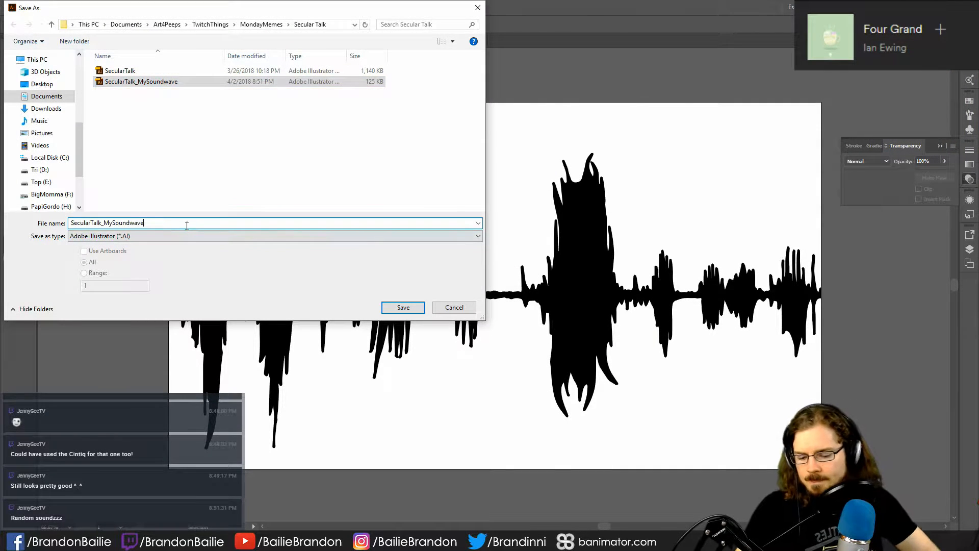
pyautogui.write('_oldAI')
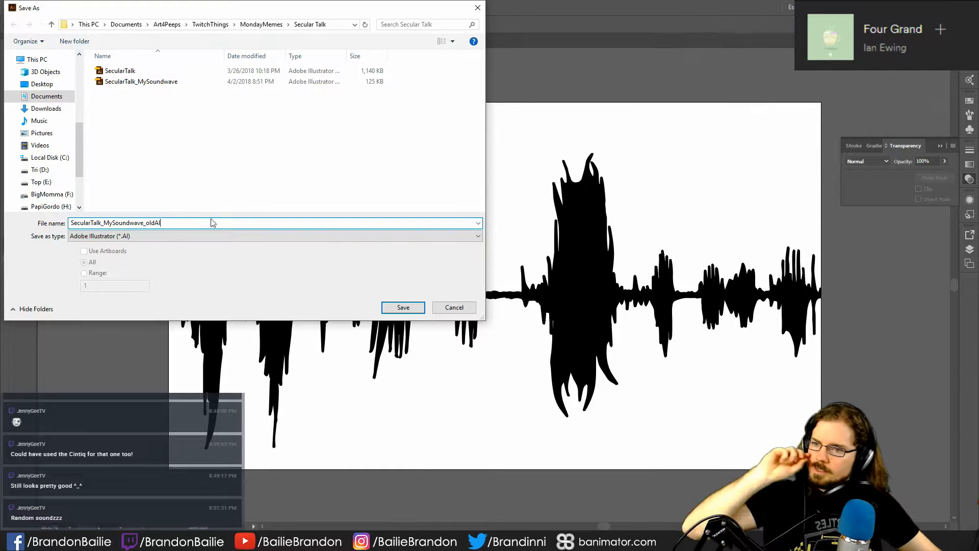
pyautogui.click(385, 308)
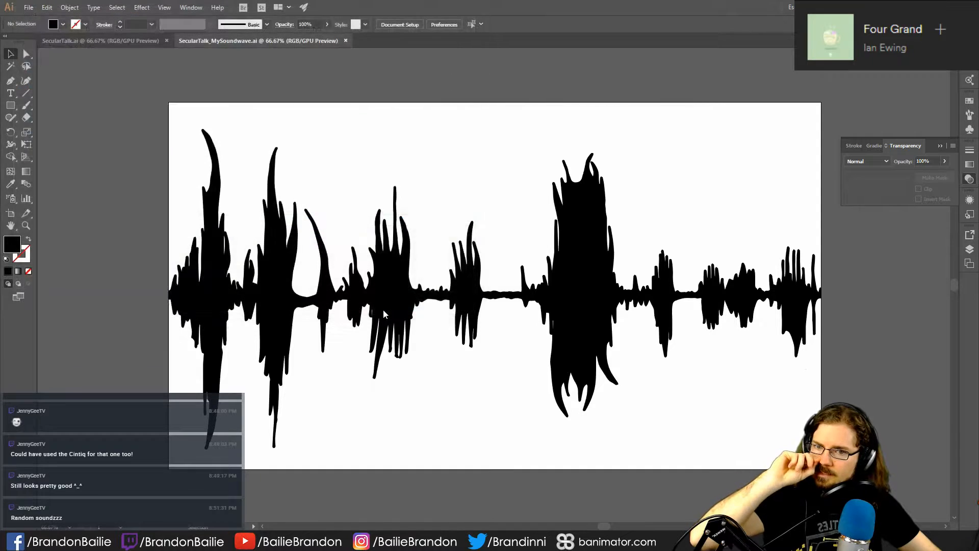
pyautogui.click(443, 130)
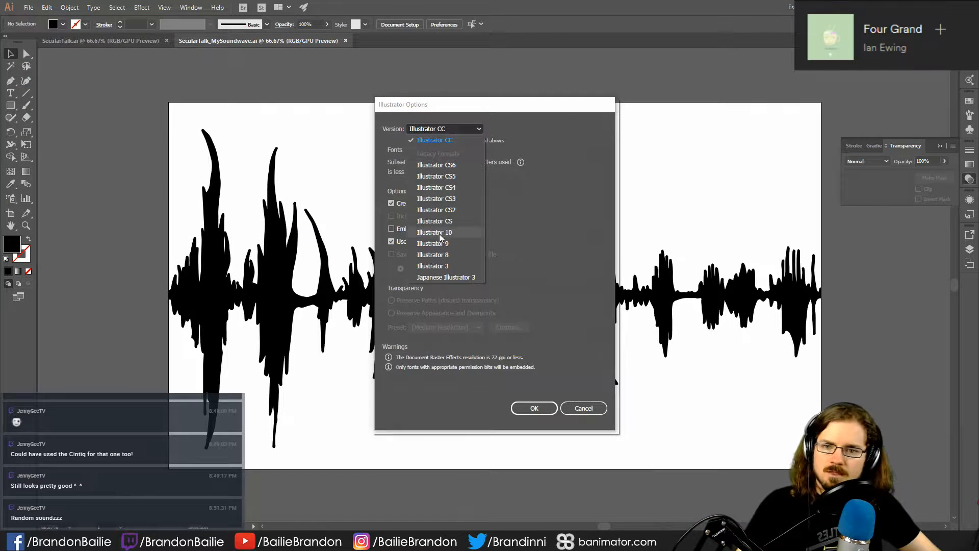
pyautogui.click(443, 263)
pyautogui.click(525, 398)
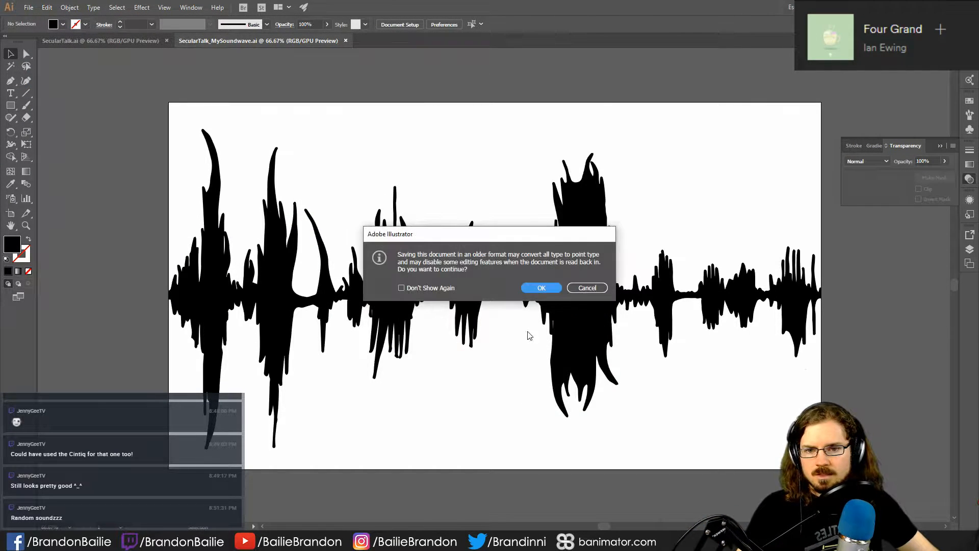
pyautogui.click(540, 288)
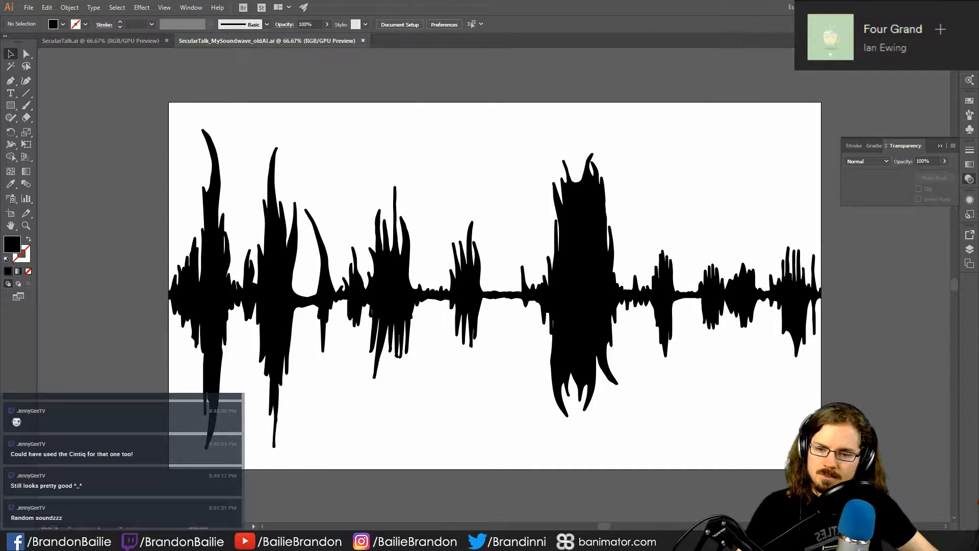
# - Switch to Autodesk Maya and create a beveled Illustrator object from SecularTalk_MySoundwave_oldAI.ai
pyautogui.moveTo(360, 542)
pyautogui.click(428, 494)
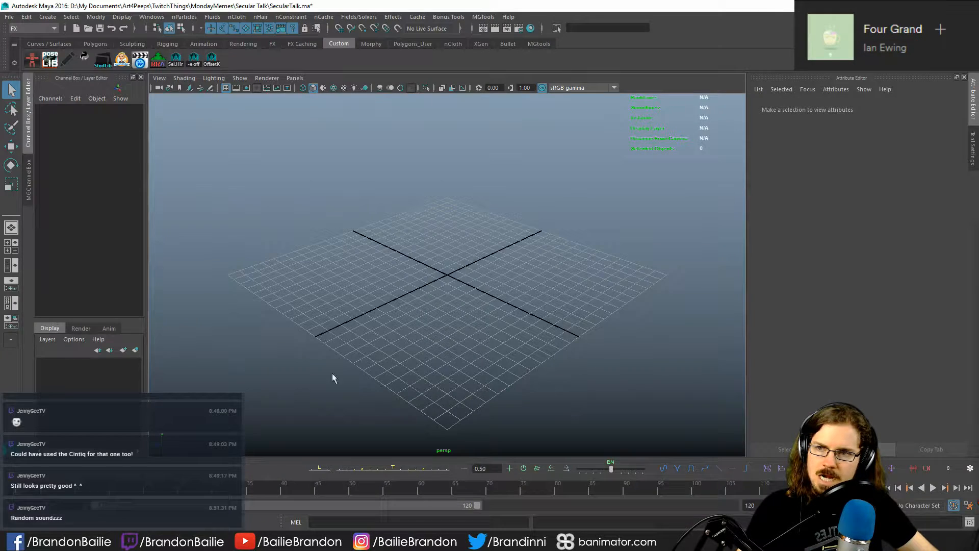
pyautogui.click(41, 18)
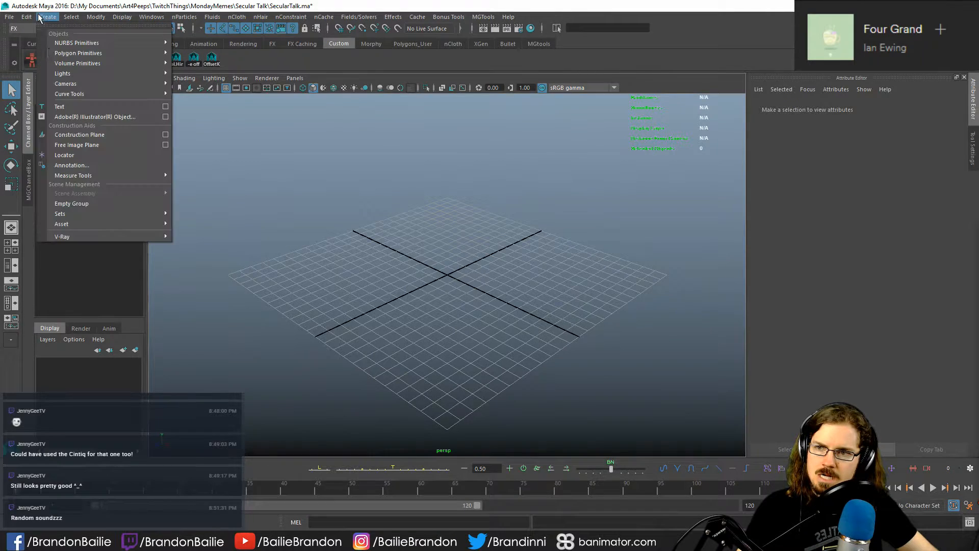
pyautogui.click(151, 117)
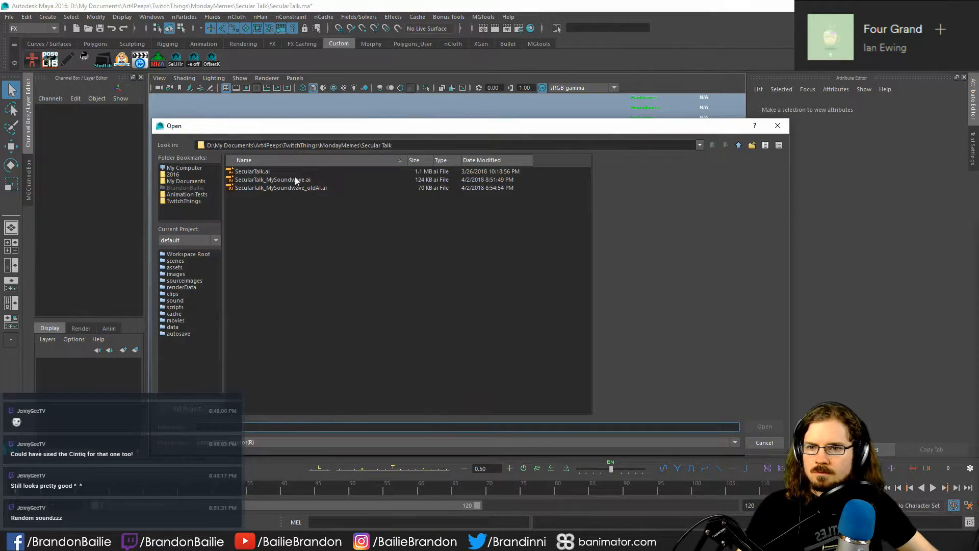
pyautogui.click(299, 187)
pyautogui.click(760, 423)
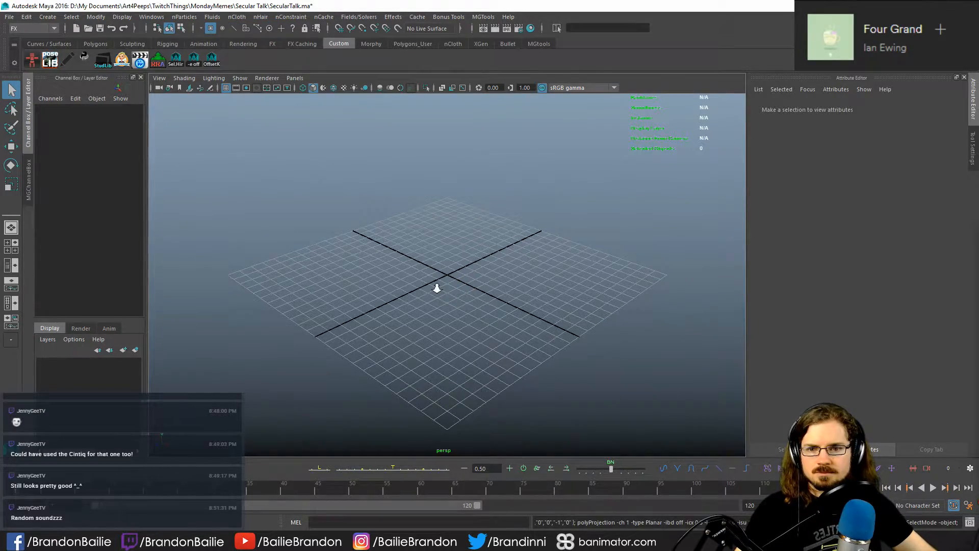
# - Select the imported waveform mesh and stretch its depth to a Z scale of about 5.77
pyautogui.keyDown('alt'); pyautogui.moveTo(436, 286); pyautogui.dragTo(458, 334); pyautogui.keyUp('alt')
pyautogui.click(528, 392)
pyautogui.keyDown('alt'); pyautogui.moveTo(421, 385); pyautogui.dragTo(475, 350); pyautogui.keyUp('alt')
pyautogui.click(495, 282)
pyautogui.press('r')
pyautogui.keyDown('alt'); pyautogui.moveTo(409, 350); pyautogui.dragTo(693, 366); pyautogui.keyUp('alt')
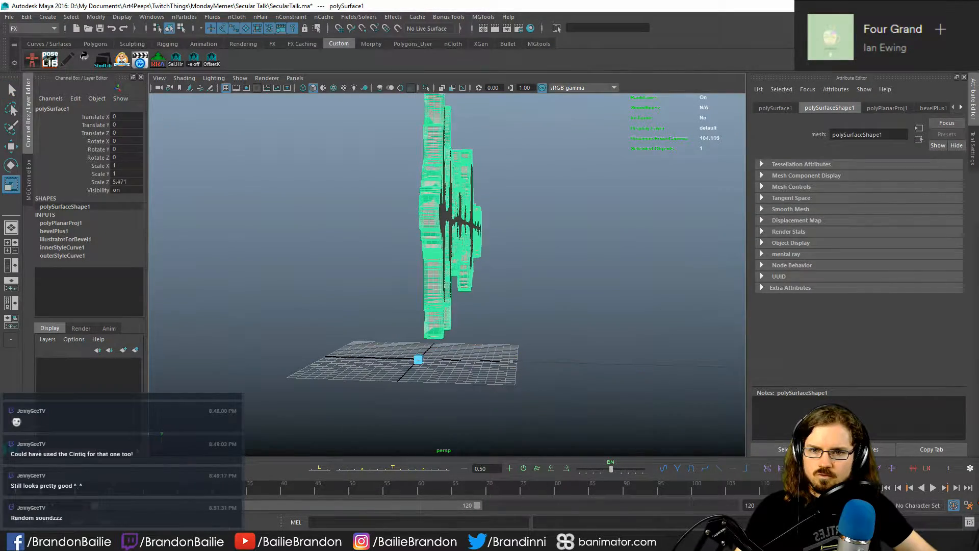
pyautogui.press('q')
pyautogui.keyDown('alt'); pyautogui.moveTo(535, 308); pyautogui.dragTo(509, 273); pyautogui.keyUp('alt')
pyautogui.click(437, 332)
pyautogui.click(479, 251)
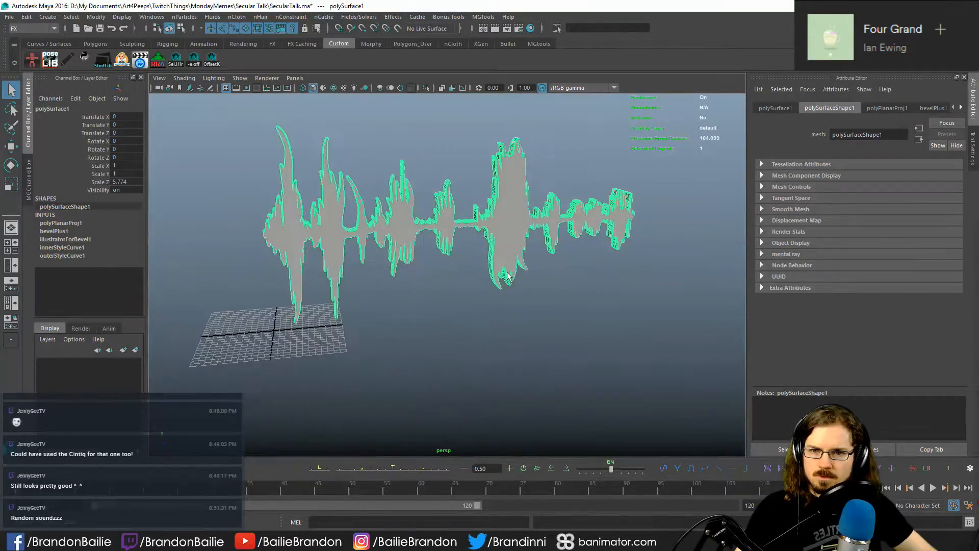
# - Move the waveform mesh along the X axis to about -27.14, bringing it over the grid
pyautogui.click(378, 320)
pyautogui.moveTo(378, 320)
pyautogui.keyDown('alt'); pyautogui.mouseDown()
pyautogui.moveTo(503, 324)
pyautogui.moveTo(553, 313)
pyautogui.moveTo(518, 328)
pyautogui.moveTo(388, 306)
pyautogui.mouseUp(); pyautogui.keyUp('alt')
pyautogui.press('w')
pyautogui.click(529, 255)
pyautogui.keyDown('alt'); pyautogui.moveTo(530, 301); pyautogui.dragTo(461, 337); pyautogui.keyUp('alt')
pyautogui.moveTo(366, 304); pyautogui.dragTo(203, 303)
# - Set the waveform mesh's Z scale to 3
pyautogui.keyDown('alt'); pyautogui.moveTo(329, 330); pyautogui.dragTo(518, 350, button='middle'); pyautogui.keyUp('alt')
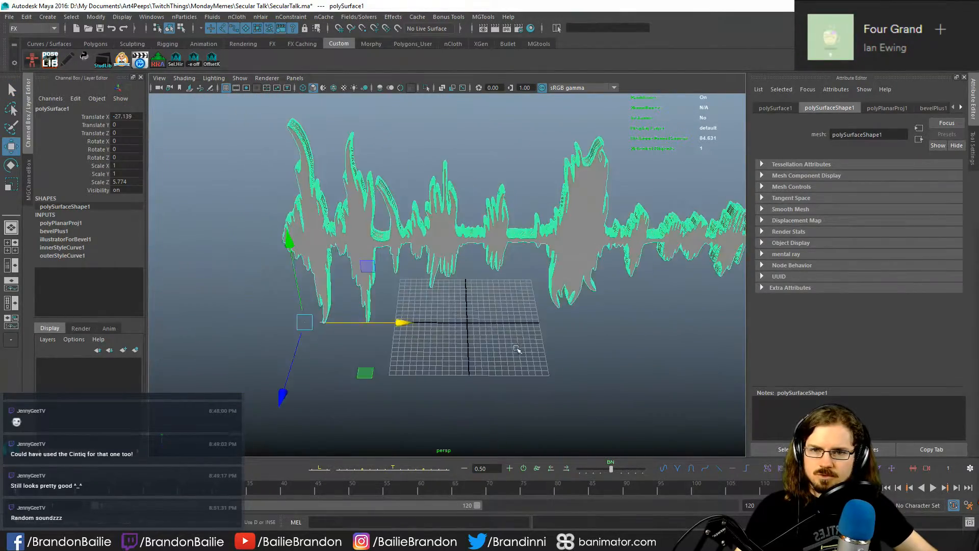
pyautogui.click(518, 350)
pyautogui.keyDown('alt'); pyautogui.moveTo(516, 350); pyautogui.dragTo(579, 350); pyautogui.keyUp('alt')
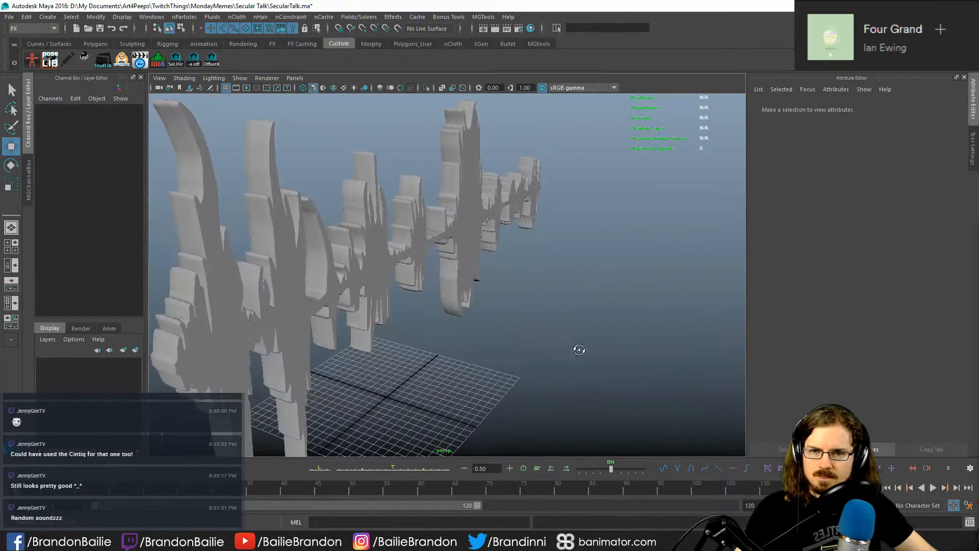
pyautogui.click(451, 243)
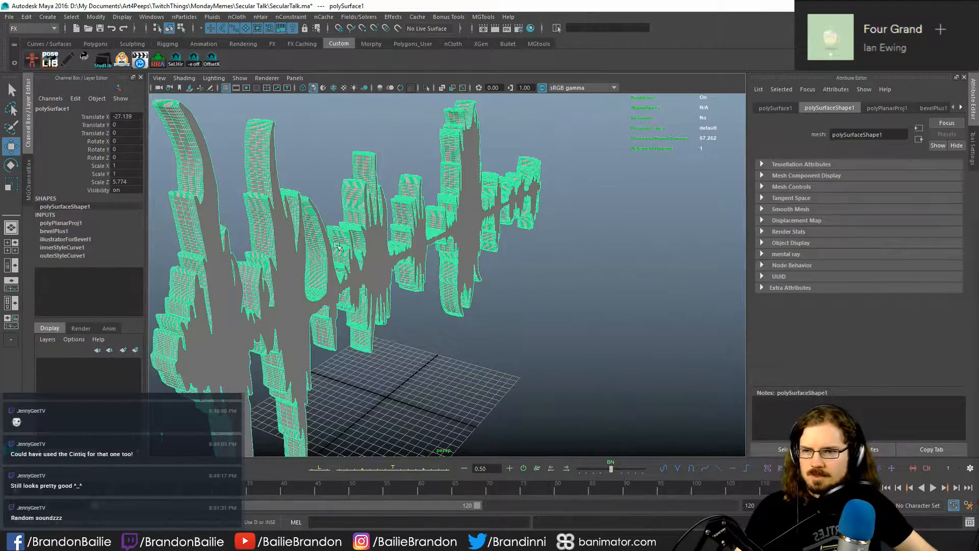
pyautogui.click(136, 184)
pyautogui.write('3')
pyautogui.press('Return')
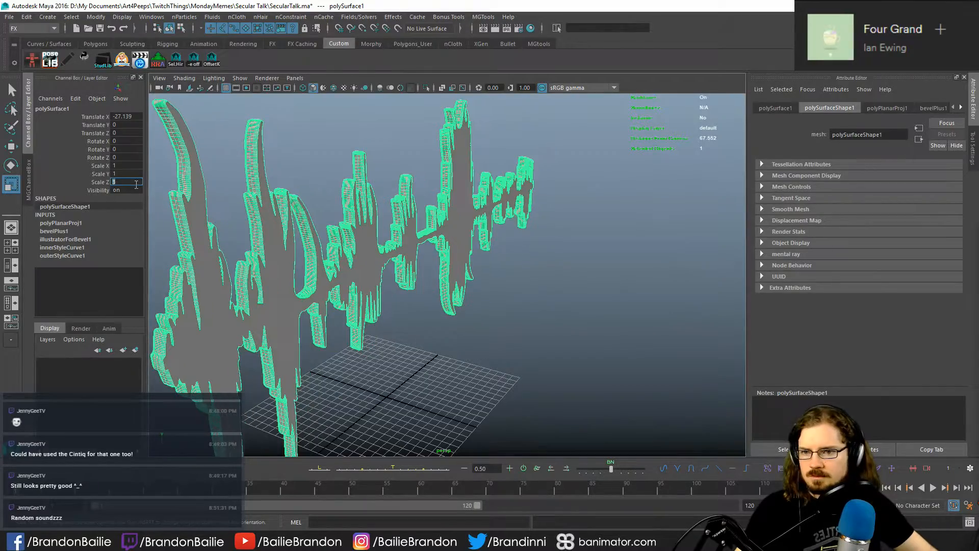
# - Set the waveform mesh's Z scale to 2.5 and deselect it
pyautogui.click(542, 329)
pyautogui.keyDown('alt'); pyautogui.moveTo(543, 329); pyautogui.dragTo(282, 310); pyautogui.keyUp('alt')
pyautogui.click(485, 272)
pyautogui.keyDown('alt'); pyautogui.moveTo(484, 273); pyautogui.dragTo(548, 321); pyautogui.keyUp('alt')
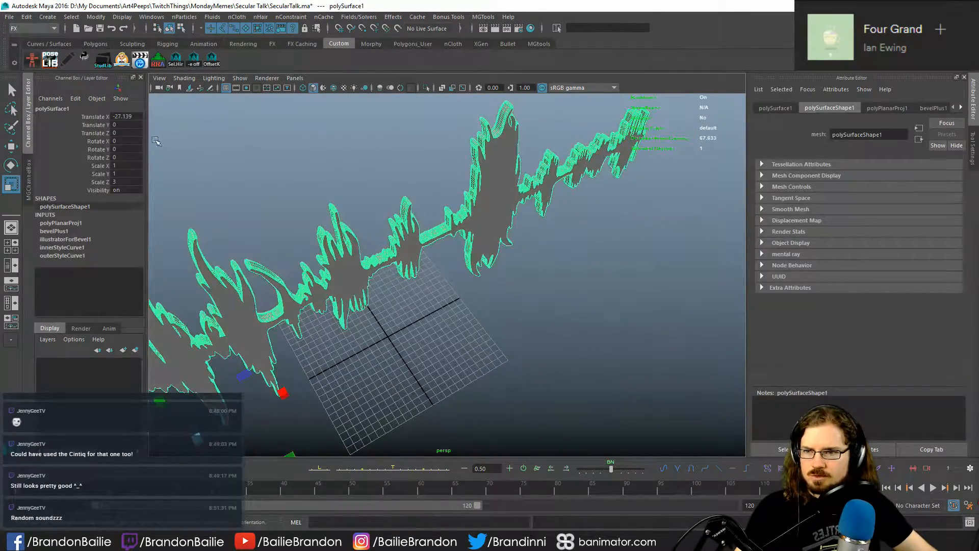
pyautogui.click(124, 182)
pyautogui.write('2.5')
pyautogui.press('Return')
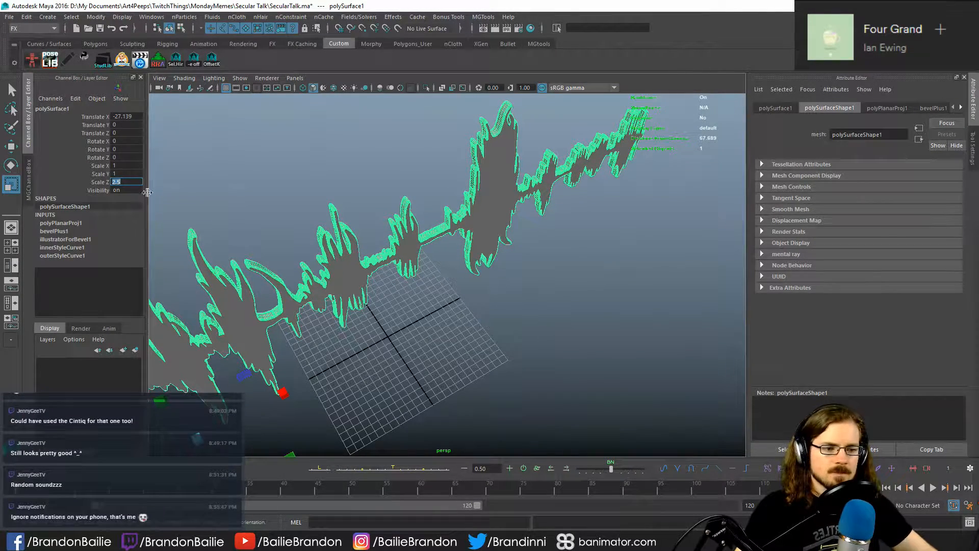
pyautogui.click(629, 380)
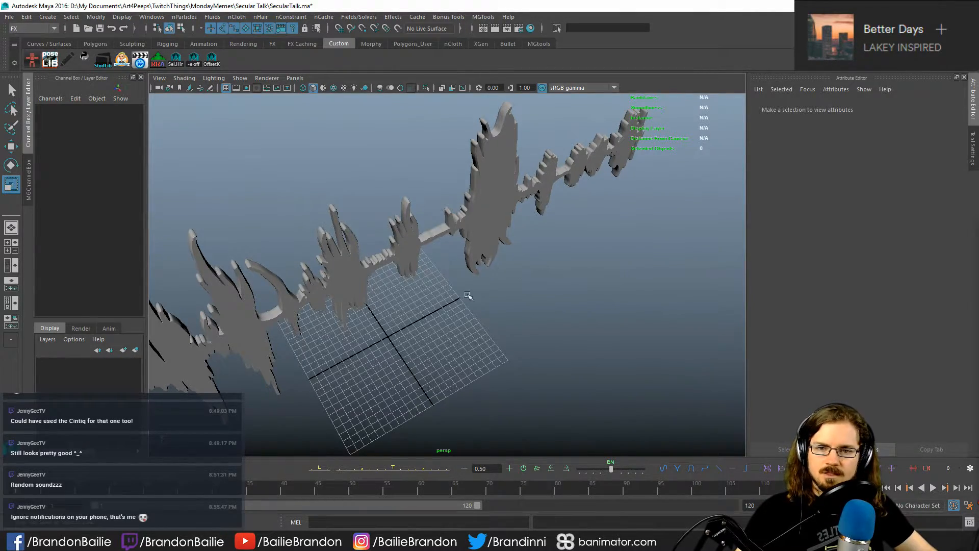
# - Reduce the waveform mesh's depth by setting its Z scale to 2
pyautogui.keyDown('alt'); pyautogui.moveTo(465, 291); pyautogui.dragTo(420, 296); pyautogui.keyUp('alt')
pyautogui.click(556, 259)
pyautogui.keyDown('alt'); pyautogui.moveTo(556, 260); pyautogui.dragTo(490, 286); pyautogui.keyUp('alt')
pyautogui.moveTo(381, 258); pyautogui.dragTo(400, 258)
pyautogui.click(125, 183)
pyautogui.write('2')
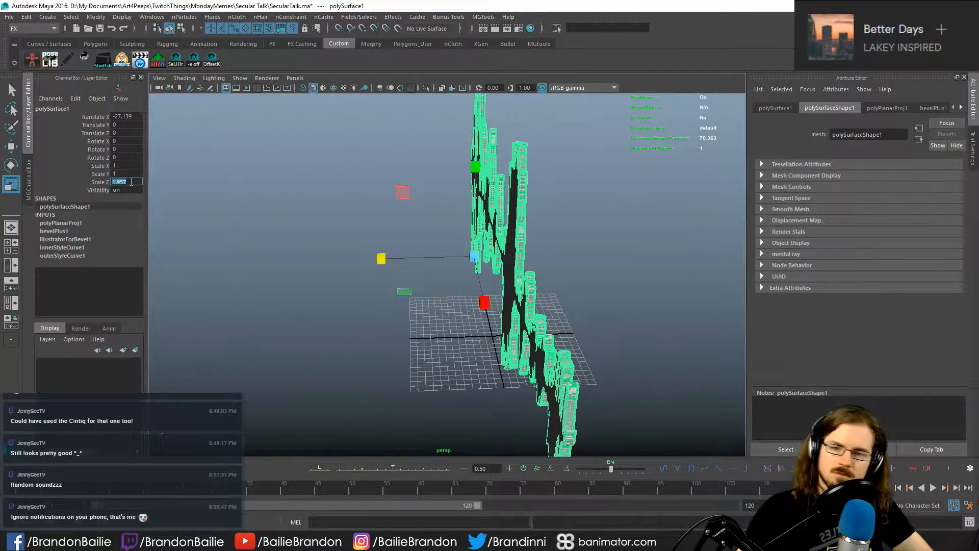
pyautogui.click(274, 307)
# - Examine the waveform mesh's outline and depth from the front and at an angle
pyautogui.keyDown('alt'); pyautogui.moveTo(429, 342); pyautogui.dragTo(540, 382); pyautogui.keyUp('alt')
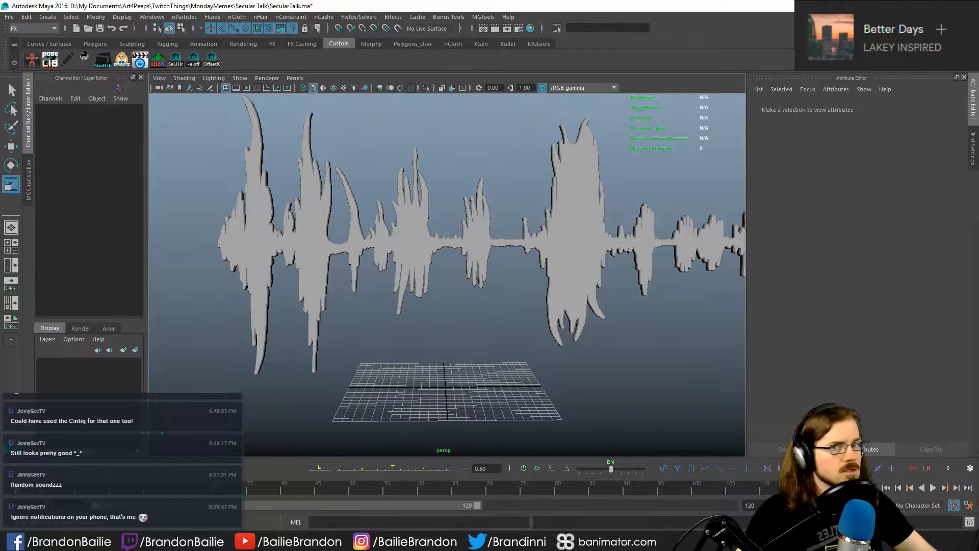
pyautogui.keyDown('alt'); pyautogui.moveTo(481, 282); pyautogui.dragTo(401, 298, button='middle'); pyautogui.keyUp('alt')
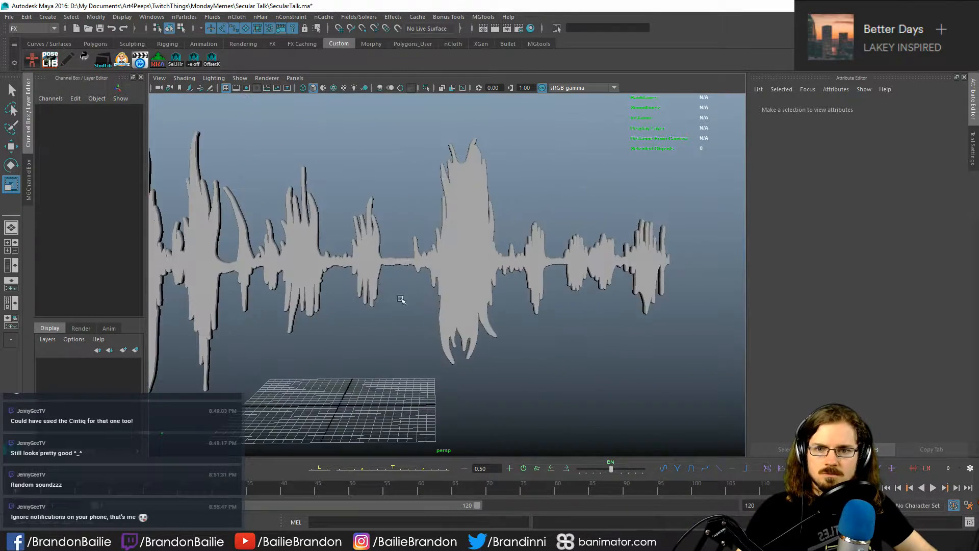
pyautogui.keyDown('alt'); pyautogui.moveTo(401, 298); pyautogui.dragTo(402, 314); pyautogui.keyUp('alt')
pyautogui.keyDown('alt'); pyautogui.moveTo(410, 286); pyautogui.dragTo(531, 279, button='middle'); pyautogui.keyUp('alt')
pyautogui.keyDown('alt'); pyautogui.moveTo(286, 289); pyautogui.dragTo(334, 291, button='right'); pyautogui.keyUp('alt')
pyautogui.moveTo(594, 258); pyautogui.dragTo(641, 248)
pyautogui.keyDown('alt'); pyautogui.moveTo(242, 272); pyautogui.dragTo(406, 296); pyautogui.keyUp('alt')
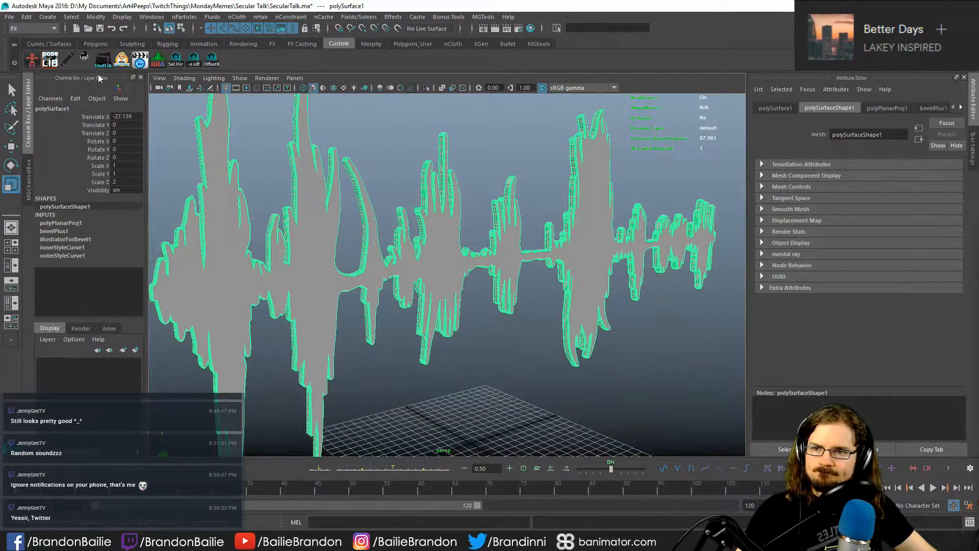
pyautogui.scroll(-2, 474, 201)
pyautogui.moveTo(474, 201)
pyautogui.keyDown('alt'); pyautogui.mouseDown()
pyautogui.moveTo(514, 205)
pyautogui.moveTo(471, 206)
pyautogui.mouseUp(); pyautogui.keyUp('alt')
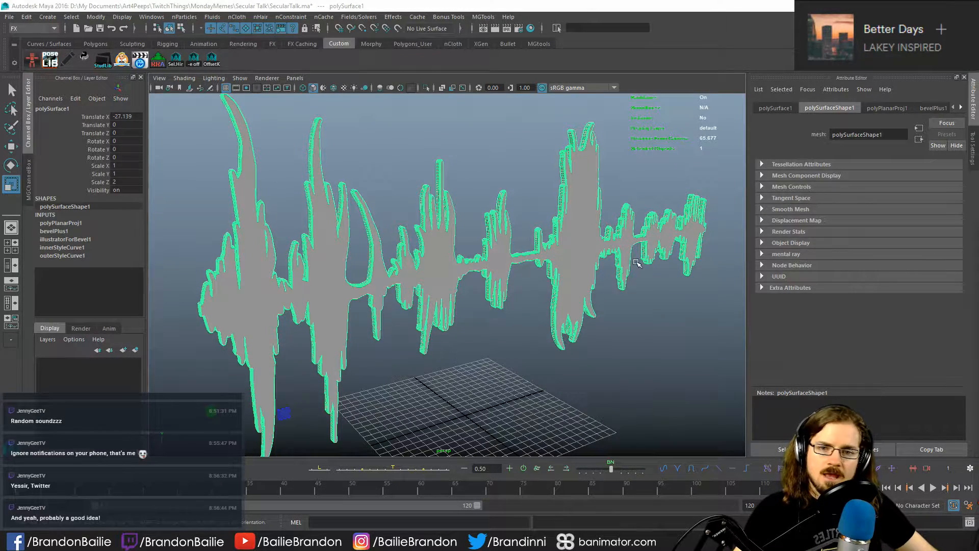
# - Move the waveform mesh along the X axis to about 56.61, clearing the area above the grid
pyautogui.click(539, 253)
pyautogui.press('w')
pyautogui.scroll(-5, 540, 253)
pyautogui.keyDown('alt'); pyautogui.moveTo(531, 258); pyautogui.dragTo(490, 262); pyautogui.keyUp('alt')
pyautogui.moveTo(432, 336); pyautogui.dragTo(765, 315)
pyautogui.click(584, 319)
pyautogui.scroll(2, 486, 285)
pyautogui.keyDown('alt'); pyautogui.moveTo(490, 287); pyautogui.dragTo(456, 276, button='middle'); pyautogui.keyUp('alt')
# - Create an Illustrator object of type Curves from SecularTalk_MySoundwave_oldAI.ai
pyautogui.click(47, 17)
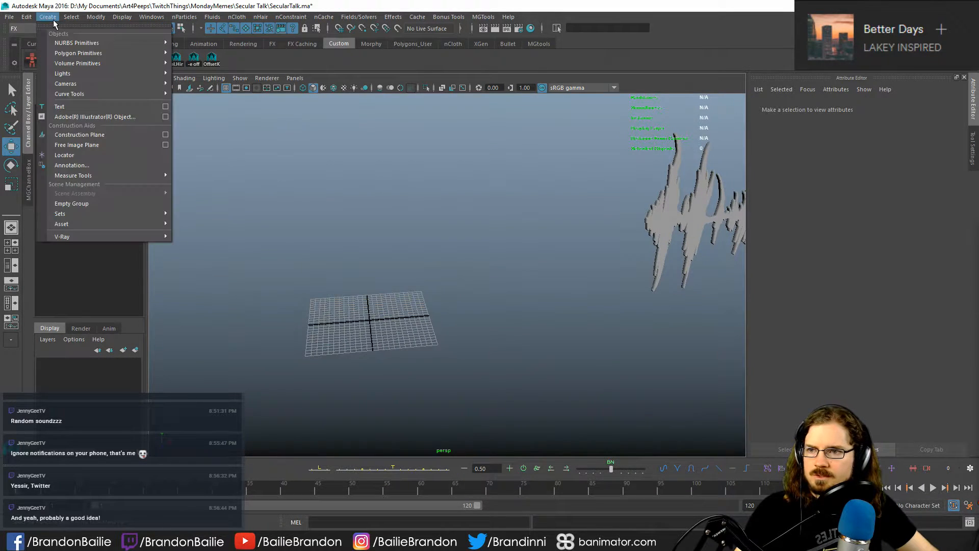
pyautogui.click(169, 116)
pyautogui.click(489, 131)
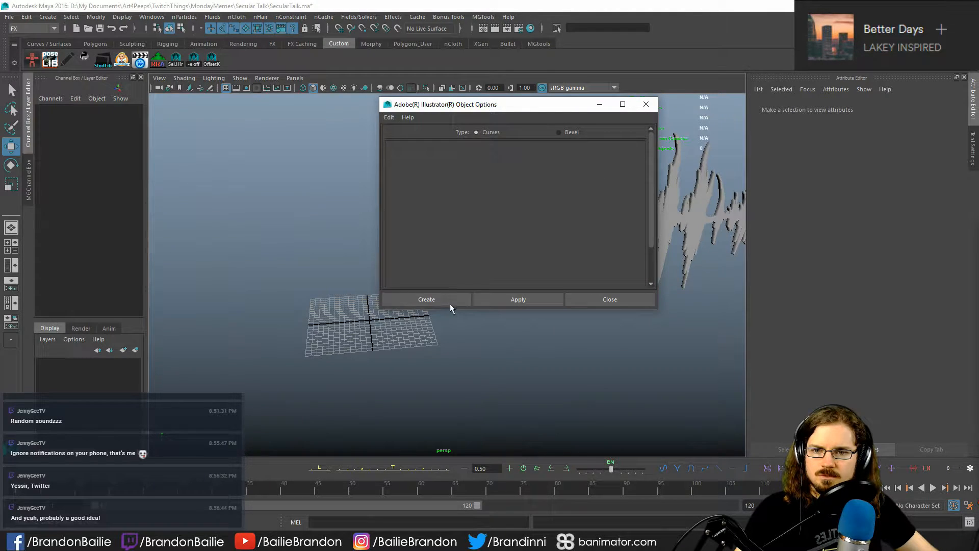
pyautogui.click(452, 302)
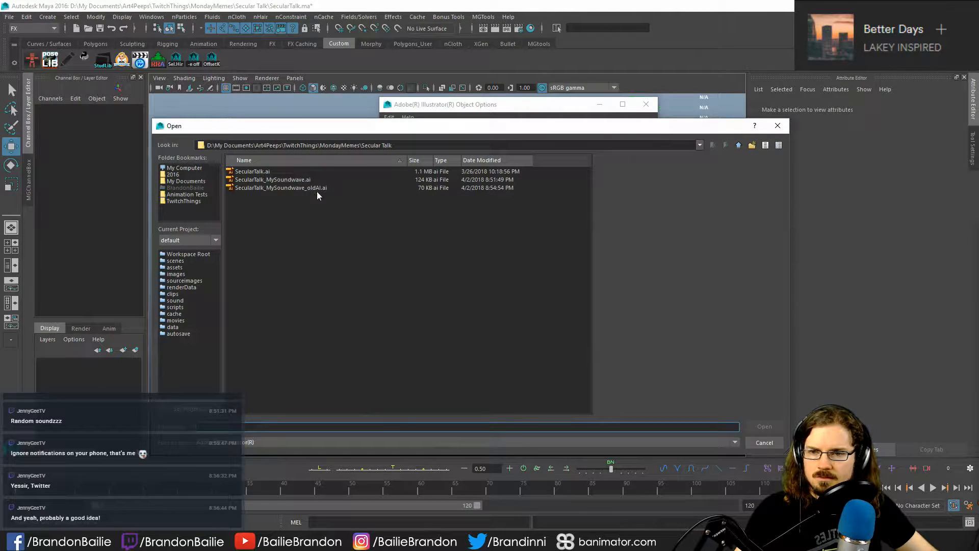
pyautogui.click(317, 189)
pyautogui.click(765, 426)
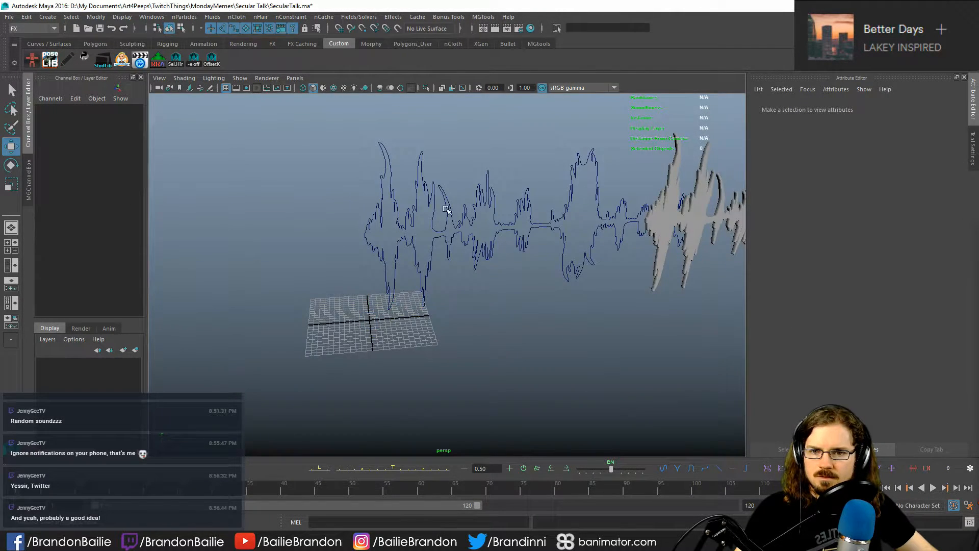
# - Try moving the main waveform curve about -30.62 units along X and selecting small stray curves, and undo both
pyautogui.moveTo(466, 312); pyautogui.dragTo(561, 296)
pyautogui.press('q')
pyautogui.click(459, 326)
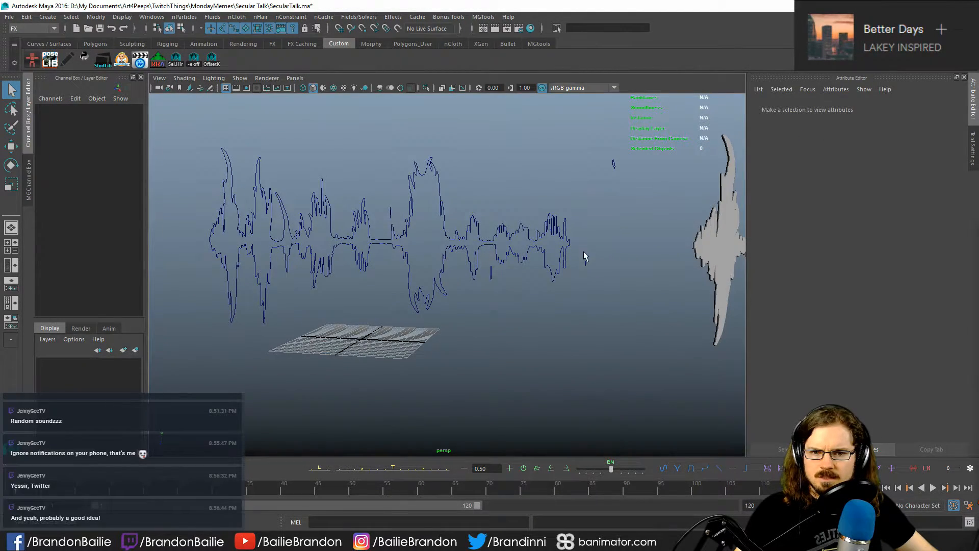
pyautogui.moveTo(583, 252); pyautogui.dragTo(599, 292)
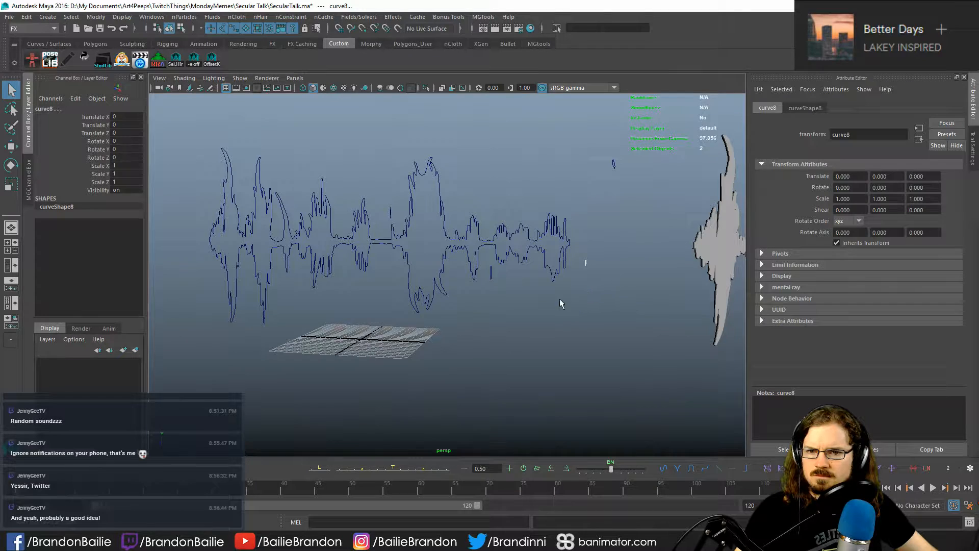
pyautogui.keyDown('alt'); pyautogui.moveTo(561, 299); pyautogui.dragTo(563, 311, button='middle'); pyautogui.keyUp('alt')
pyautogui.moveTo(446, 283); pyautogui.dragTo(444, 309)
pyautogui.hotkey('ctrl', 'z')
pyautogui.hotkey('ctrl', 'z')
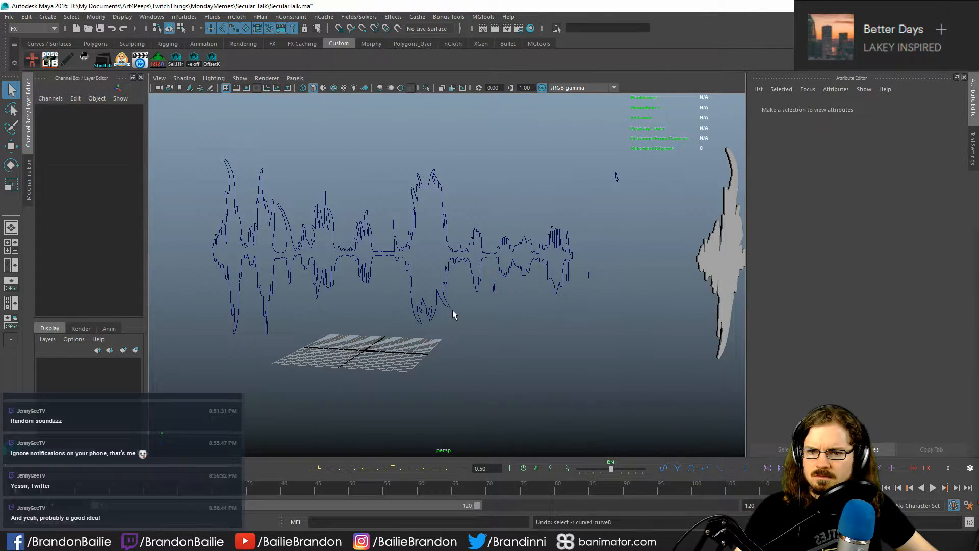
pyautogui.hotkey('ctrl', 'z')
pyautogui.hotkey('ctrl', 'z')
# - Move the main waveform curve along X to about -87.65 and delete the small stray curves left behind
pyautogui.press('w')
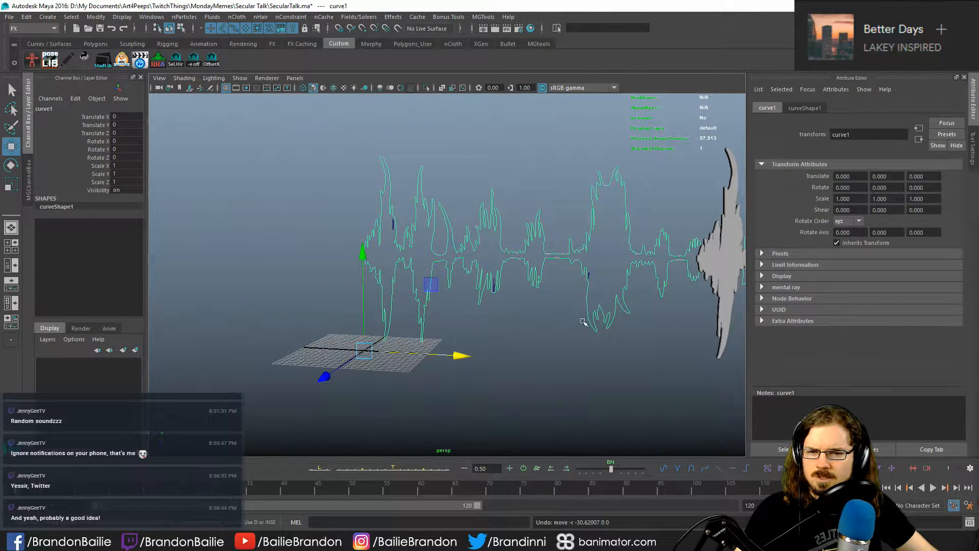
pyautogui.moveTo(466, 355); pyautogui.dragTo(59, 298)
pyautogui.click(439, 276)
pyautogui.moveTo(373, 134); pyautogui.dragTo(636, 400)
pyautogui.press('Delete')
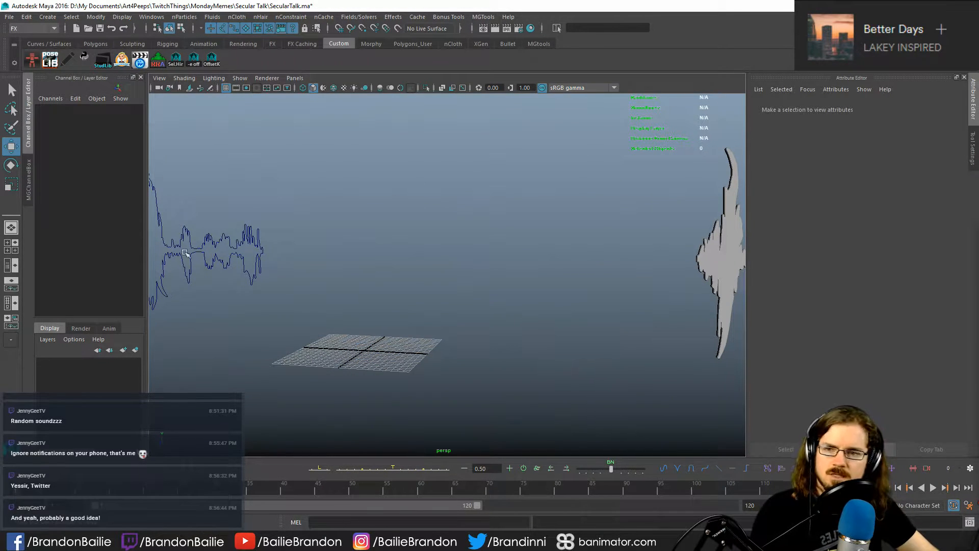
# - Select the remaining waveform curve and move it along X to about -33.08, back over the grid
pyautogui.click(186, 253)
pyautogui.press('q')
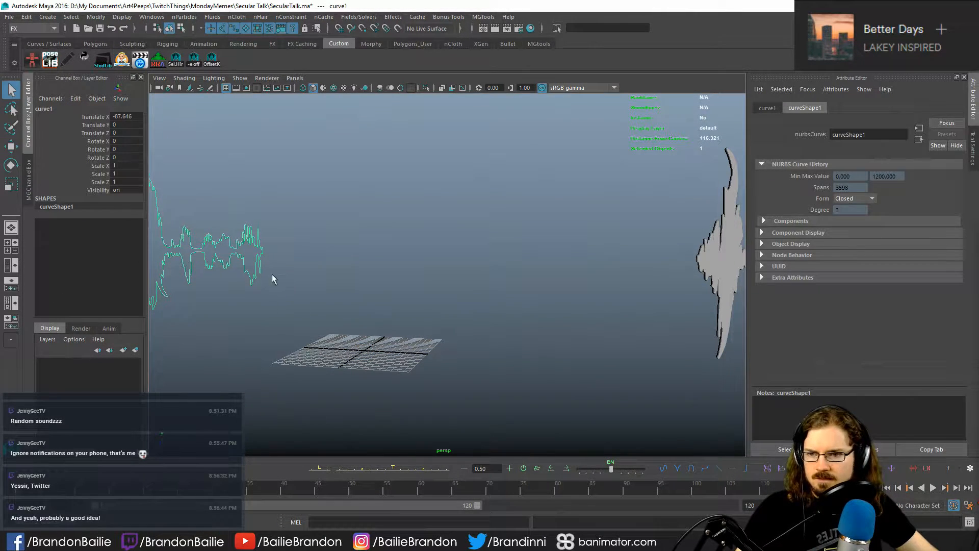
pyautogui.press('f')
pyautogui.press('w')
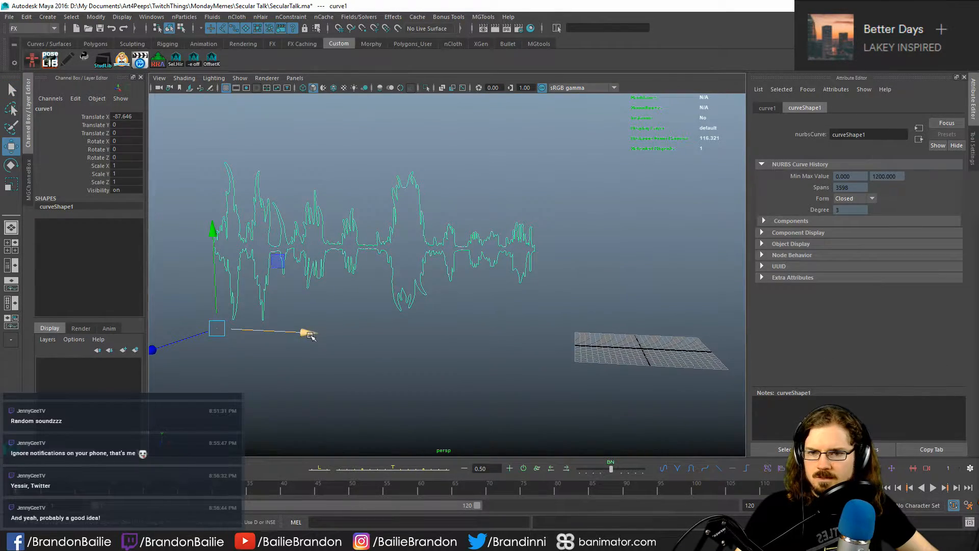
pyautogui.moveTo(310, 335); pyautogui.dragTo(547, 353)
pyautogui.hotkey('ctrl', 'z')
pyautogui.keyDown('alt'); pyautogui.moveTo(575, 334); pyautogui.dragTo(204, 310, button='middle'); pyautogui.keyUp('alt')
pyautogui.keyDown('alt'); pyautogui.moveTo(204, 311); pyautogui.dragTo(355, 338, button='right'); pyautogui.keyUp('alt')
pyautogui.keyDown('alt'); pyautogui.moveTo(355, 337); pyautogui.dragTo(386, 357); pyautogui.keyUp('alt')
pyautogui.moveTo(303, 344); pyautogui.dragTo(78, 317)
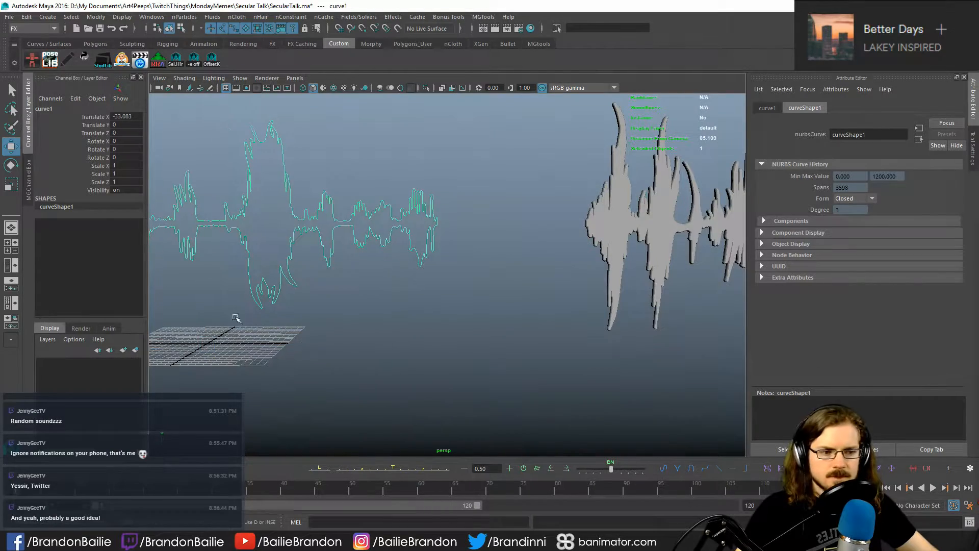
pyautogui.press('q')
# - Switch to the Modeling command set and open the Planar surface options for the waveform curve
pyautogui.keyDown('alt'); pyautogui.moveTo(334, 320); pyautogui.dragTo(466, 342, button='middle'); pyautogui.keyUp('alt')
pyautogui.scroll(4, 467, 343)
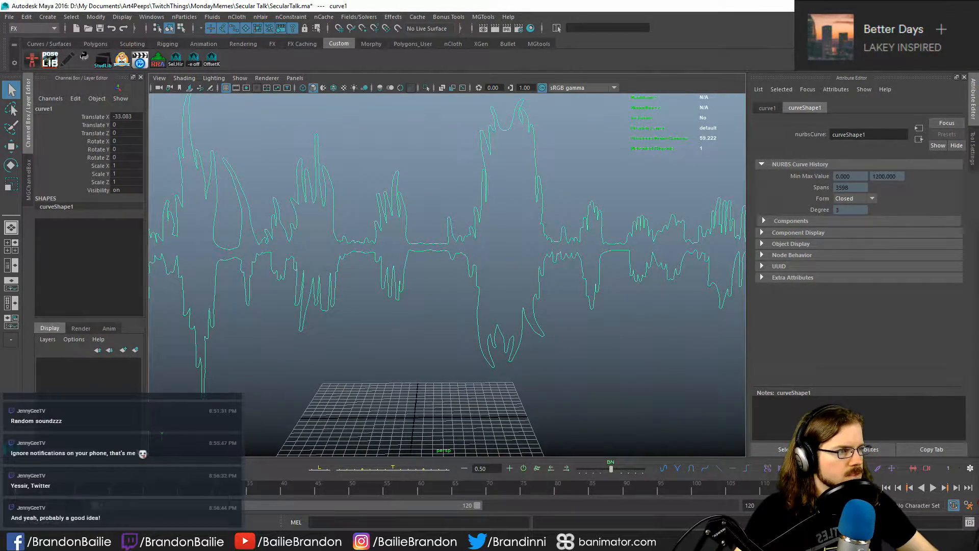
pyautogui.click(41, 27)
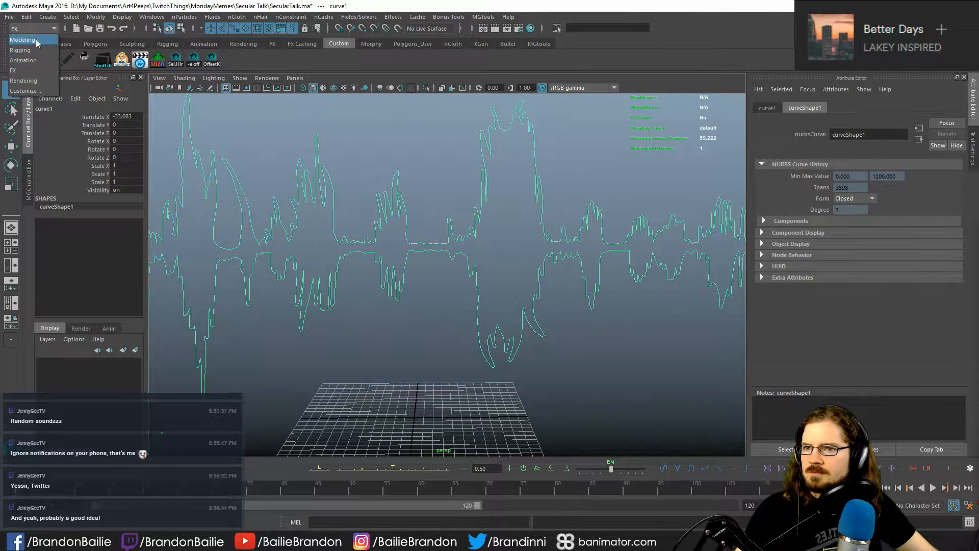
pyautogui.click(36, 38)
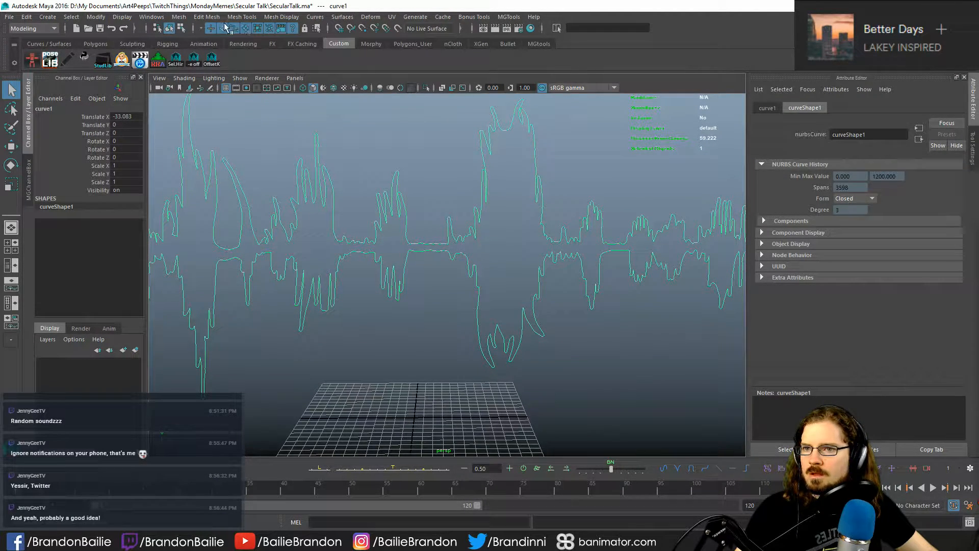
pyautogui.click(343, 17)
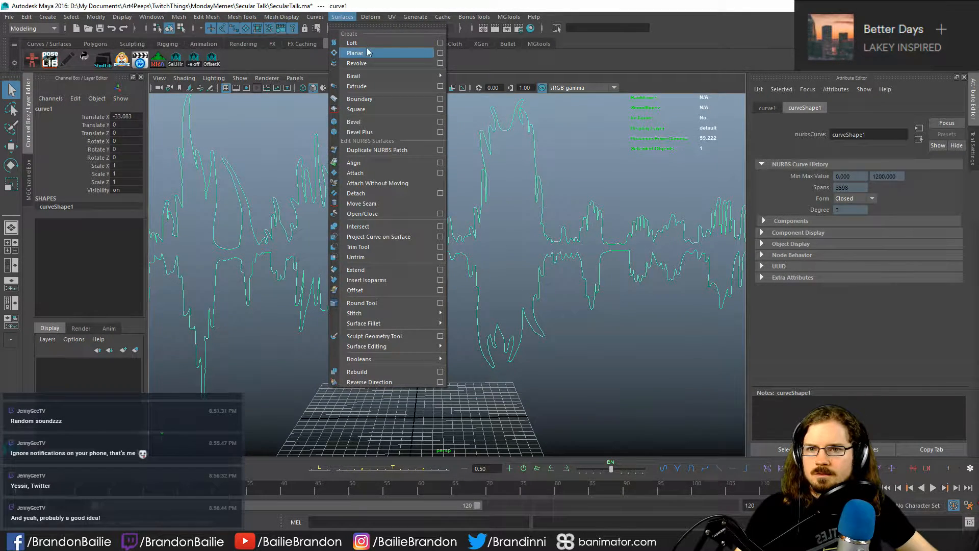
pyautogui.click(440, 54)
pyautogui.moveTo(493, 106); pyautogui.dragTo(474, 111)
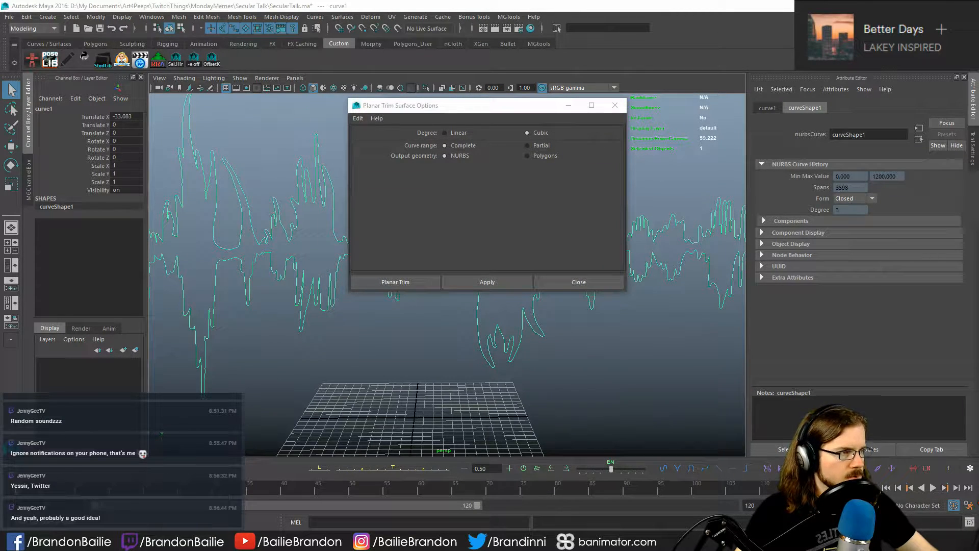
# - Set the Planar Trim output geometry to Polygons with Quads, using the Count tessellation method with a count of 1000
pyautogui.click(529, 155)
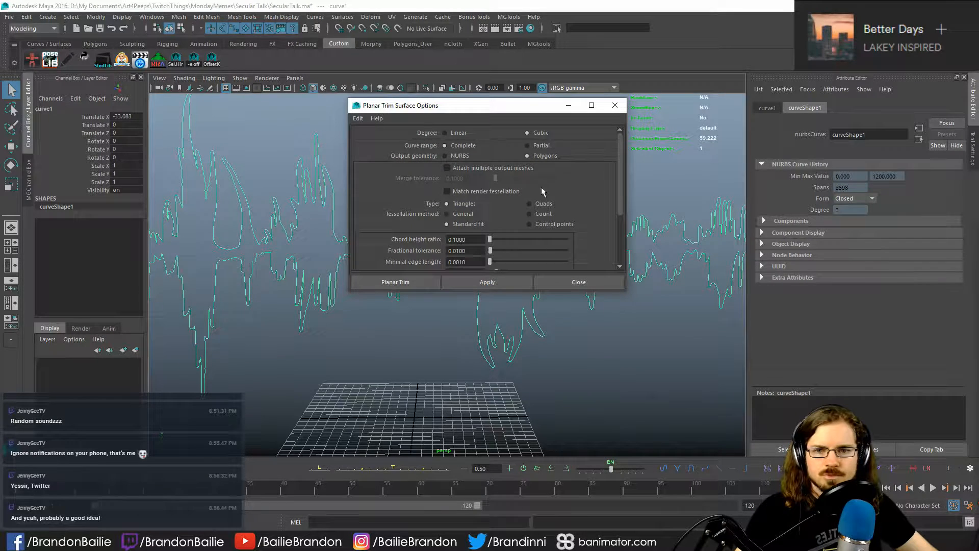
pyautogui.click(529, 214)
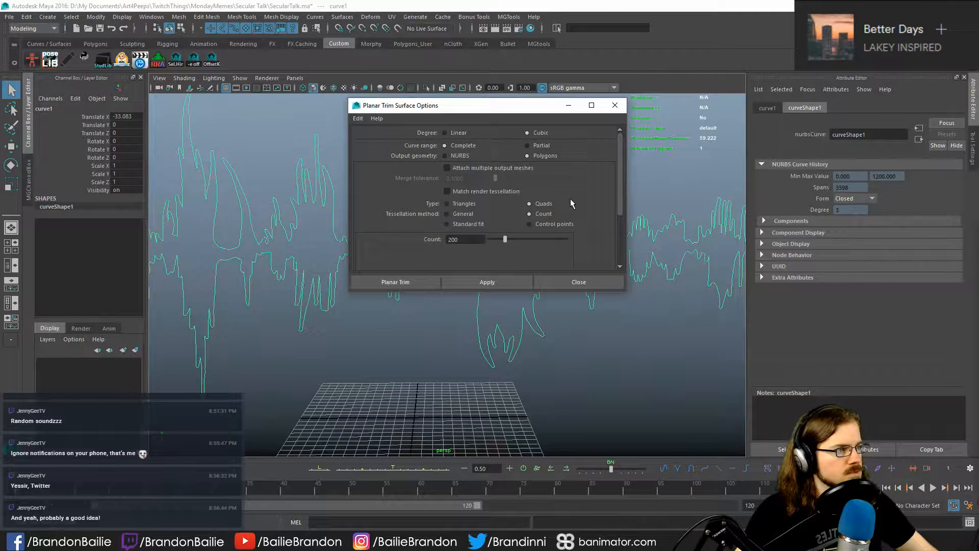
pyautogui.scroll(-2, 571, 199)
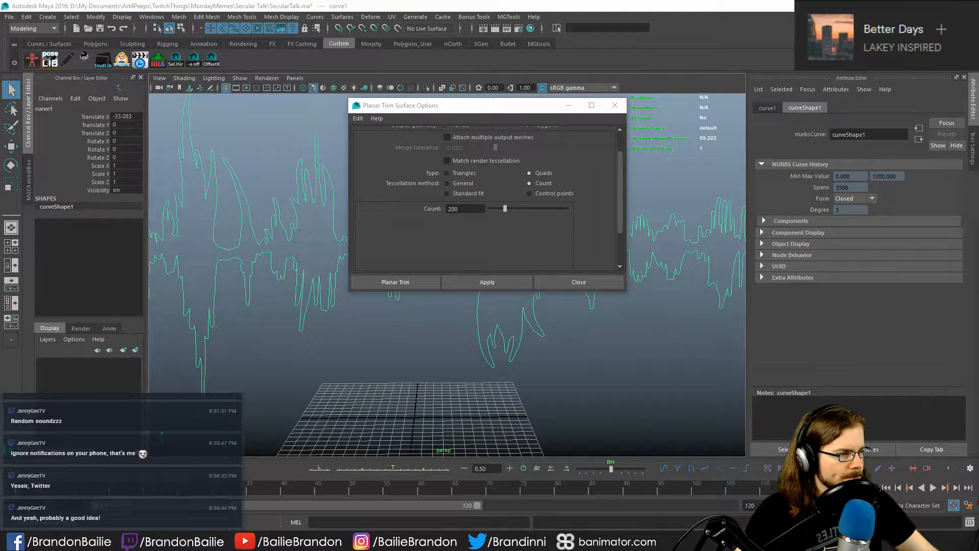
pyautogui.doubleClick(447, 209)
pyautogui.write('100')
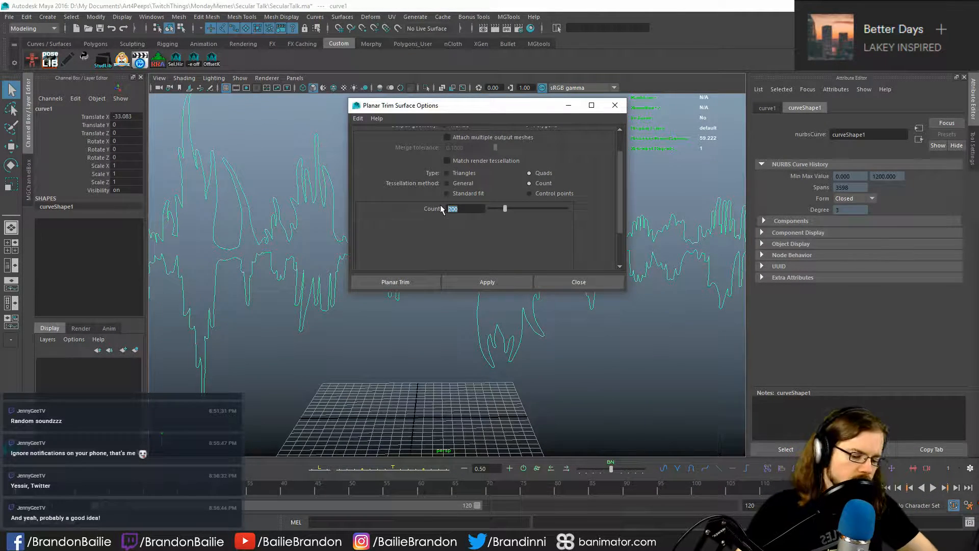
pyautogui.write('0')
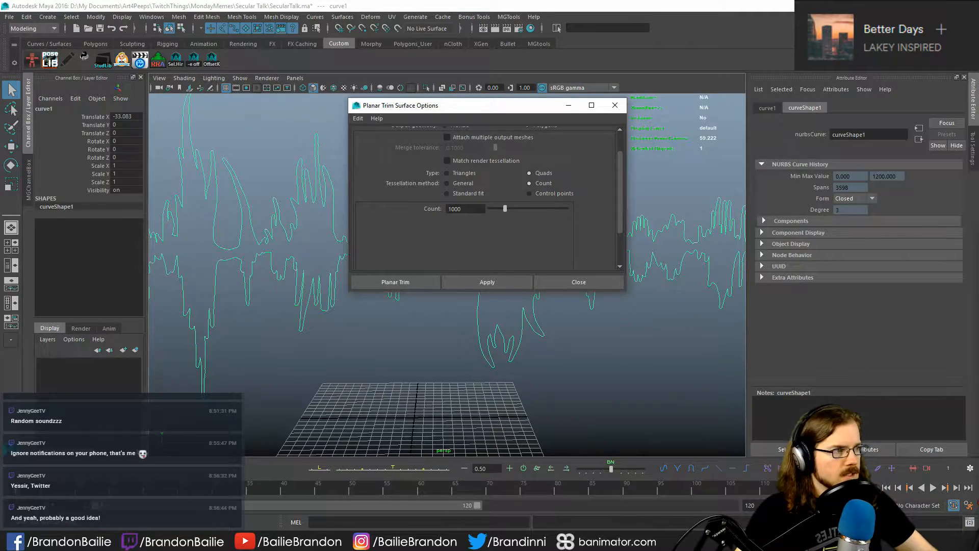
# - Check the Planar Trim settings against Step 8 of the browser tutorial and apply Planar Trim to the waveform curve
pyautogui.hotkey('alt', 'Tab')
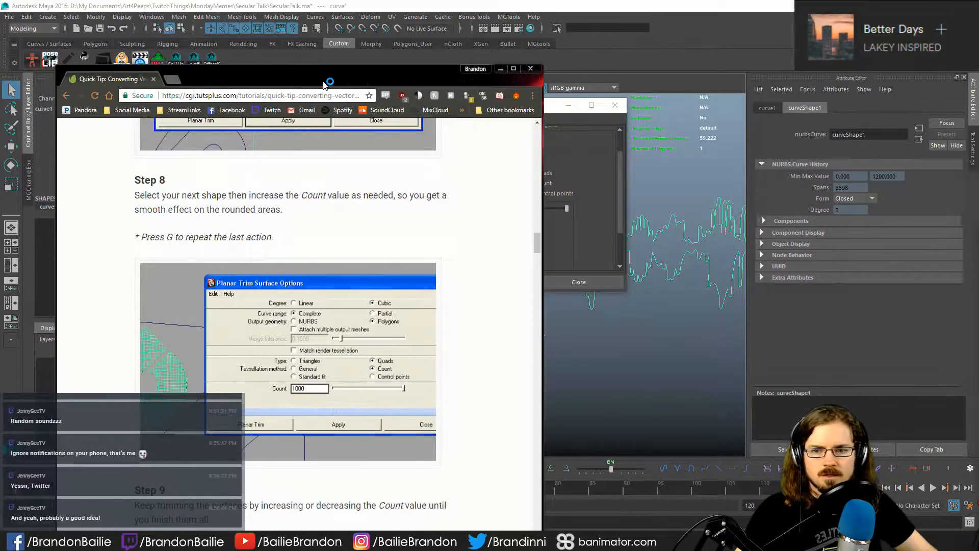
pyautogui.moveTo(324, 82); pyautogui.dragTo(346, 77)
pyautogui.hotkey('alt', 'Tab')
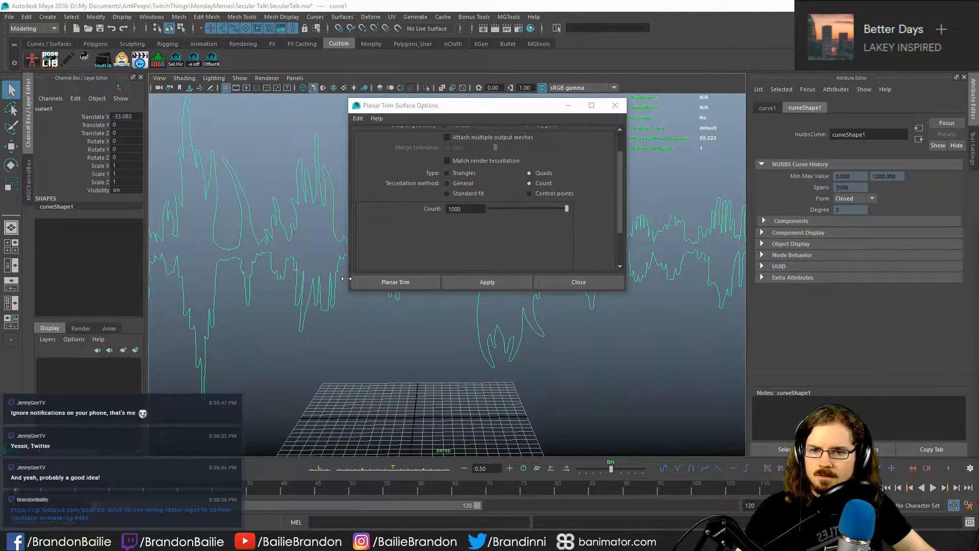
pyautogui.click(397, 283)
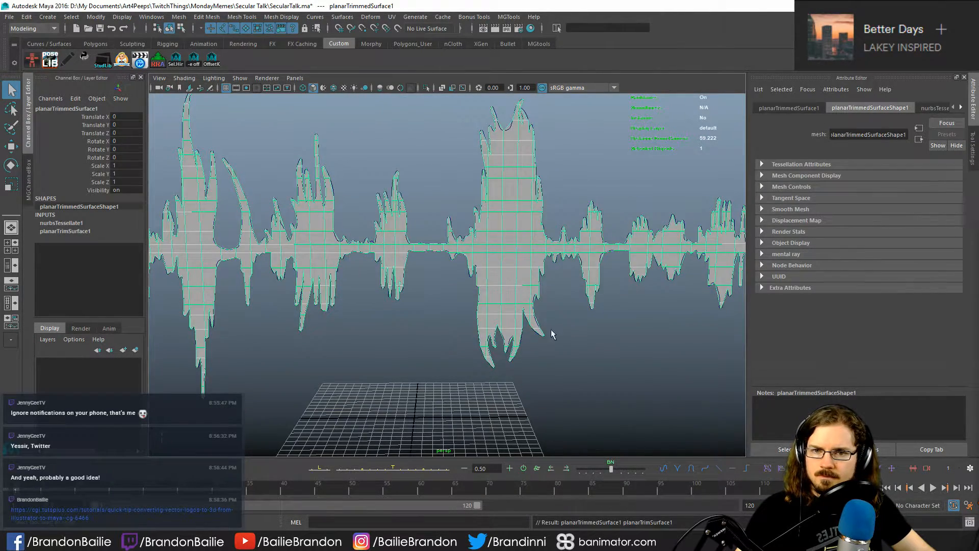
# - Examine the planar waveform surface's quad tessellation and compare it with the beveled waveform mesh
pyautogui.keyDown('alt'); pyautogui.moveTo(551, 329); pyautogui.dragTo(454, 330, button='right'); pyautogui.keyUp('alt')
pyautogui.keyDown('alt'); pyautogui.moveTo(454, 331); pyautogui.dragTo(499, 348); pyautogui.keyUp('alt')
pyautogui.click(421, 332)
pyautogui.keyDown('alt'); pyautogui.moveTo(421, 332); pyautogui.dragTo(398, 329); pyautogui.keyUp('alt')
pyautogui.keyDown('alt'); pyautogui.moveTo(397, 329); pyautogui.dragTo(513, 336, button='right'); pyautogui.keyUp('alt')
pyautogui.click(505, 300)
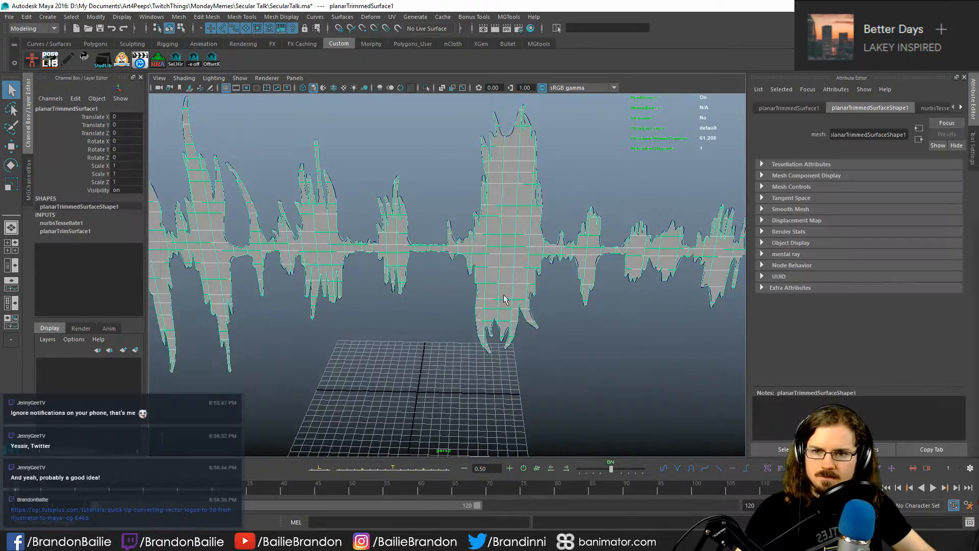
pyautogui.keyDown('alt'); pyautogui.moveTo(505, 299); pyautogui.dragTo(474, 283); pyautogui.keyUp('alt')
pyautogui.keyDown('alt'); pyautogui.moveTo(474, 284); pyautogui.dragTo(418, 278, button='right'); pyautogui.keyUp('alt')
pyautogui.keyDown('alt'); pyautogui.moveTo(419, 278); pyautogui.dragTo(338, 275, button='middle'); pyautogui.keyUp('alt')
pyautogui.keyDown('alt'); pyautogui.moveTo(338, 276); pyautogui.dragTo(438, 271, button='right'); pyautogui.keyUp('alt')
pyautogui.keyDown('alt'); pyautogui.moveTo(438, 272); pyautogui.dragTo(447, 268, button='middle'); pyautogui.keyUp('alt')
pyautogui.keyDown('alt'); pyautogui.moveTo(556, 286); pyautogui.dragTo(493, 282, button='middle'); pyautogui.keyUp('alt')
pyautogui.click(619, 255)
pyautogui.keyDown('alt'); pyautogui.moveTo(623, 282); pyautogui.dragTo(407, 282, button='middle'); pyautogui.keyUp('alt')
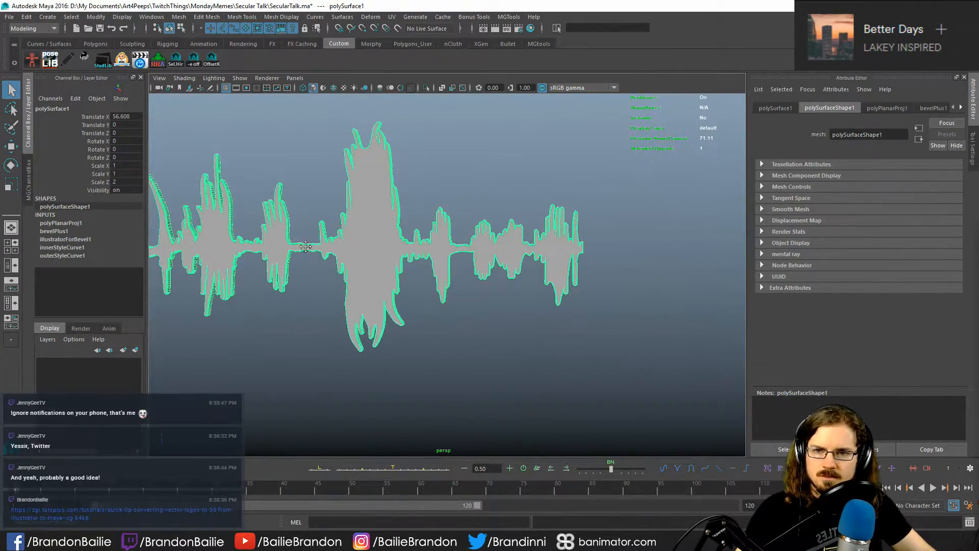
# - Undo the planar surface made with the earlier count and select the waveform curve again
pyautogui.keyDown('alt'); pyautogui.moveTo(306, 247); pyautogui.dragTo(453, 279, button='middle'); pyautogui.keyUp('alt')
pyautogui.keyDown('alt'); pyautogui.moveTo(544, 296); pyautogui.dragTo(534, 254, button='middle'); pyautogui.keyUp('alt')
pyautogui.click(534, 254)
pyautogui.keyDown('alt'); pyautogui.moveTo(535, 254); pyautogui.dragTo(544, 311, button='right'); pyautogui.keyUp('alt')
pyautogui.moveTo(544, 310)
pyautogui.keyDown('alt'); pyautogui.mouseDown()
pyautogui.moveTo(619, 308)
pyautogui.moveTo(552, 315)
pyautogui.moveTo(562, 309)
pyautogui.mouseUp(); pyautogui.keyUp('alt')
pyautogui.keyDown('alt'); pyautogui.moveTo(562, 309); pyautogui.dragTo(455, 293, button='right'); pyautogui.keyUp('alt')
pyautogui.hotkey('ctrl', 'z')
pyautogui.hotkey('ctrl', 'z')
pyautogui.hotkey('ctrl', 'z')
pyautogui.hotkey('ctrl', 'z')
pyautogui.hotkey('ctrl', 'z')
pyautogui.hotkey('ctrl', 'z')
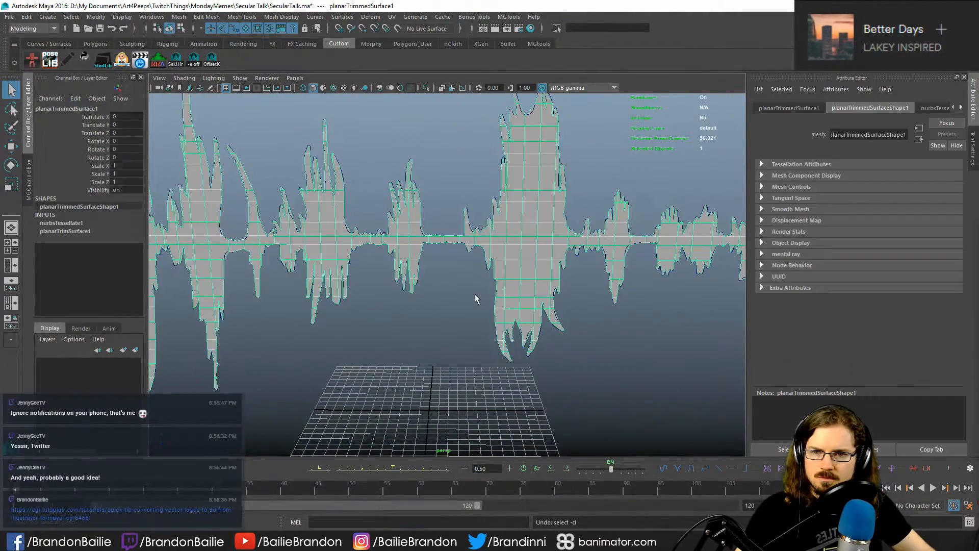
pyautogui.click(462, 278)
pyautogui.moveTo(460, 192); pyautogui.dragTo(493, 263)
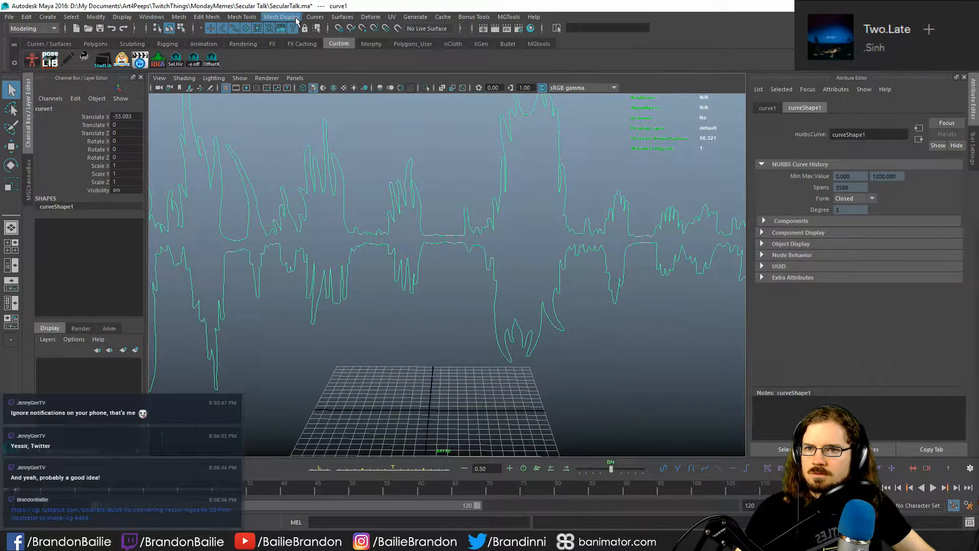
# - Open the Planar surface options for the waveform curve and set polygon type Quads with the Count tessellation method
pyautogui.click(341, 18)
pyautogui.click(440, 53)
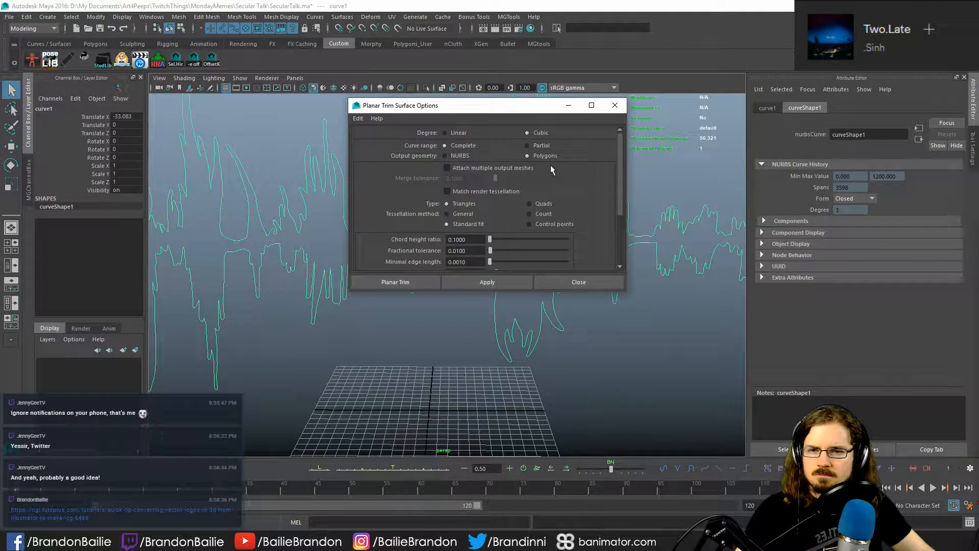
pyautogui.scroll(-2, 375, 177)
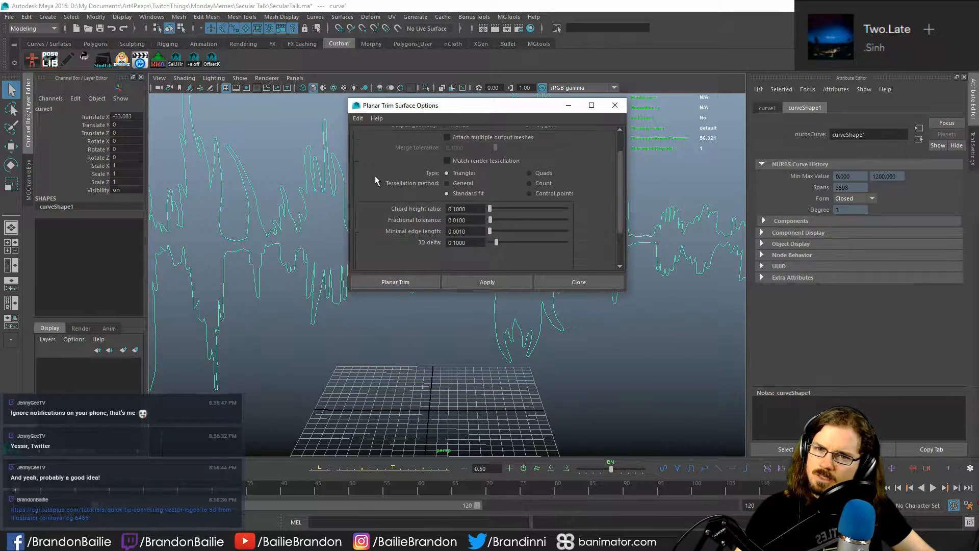
pyautogui.scroll(2, 375, 177)
pyautogui.click(543, 204)
pyautogui.click(542, 214)
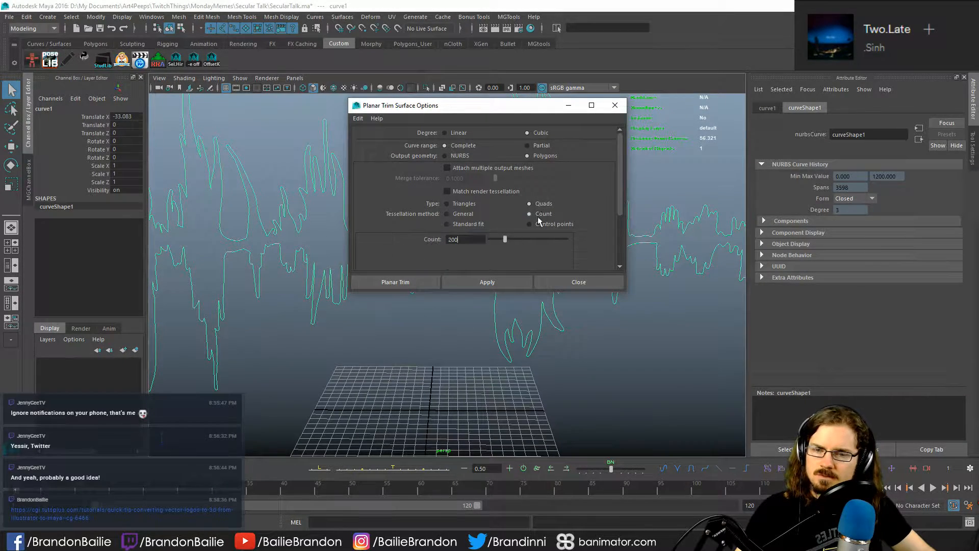
# - Set the tessellation count to 2000 and apply Planar Trim to the waveform curve
pyautogui.click(361, 121)
pyautogui.click(361, 121)
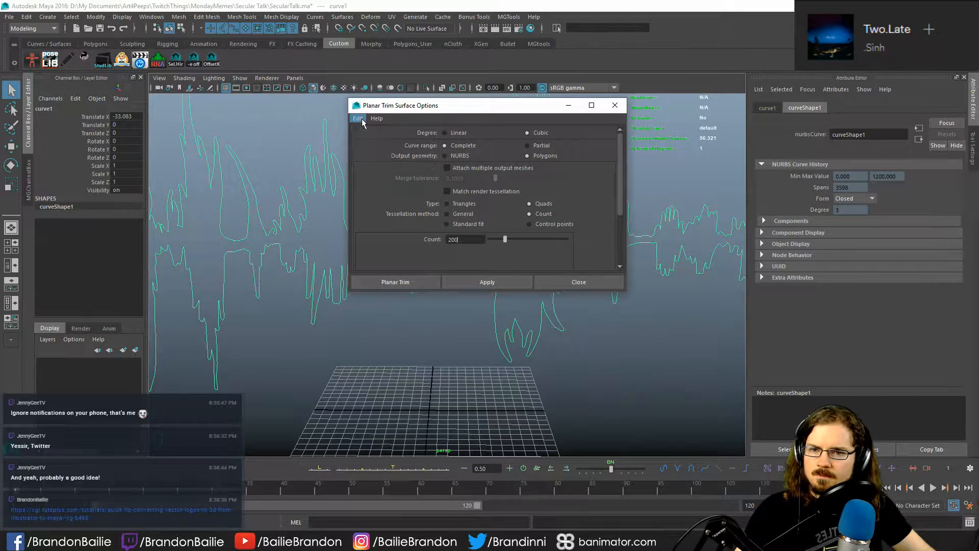
pyautogui.write('0')
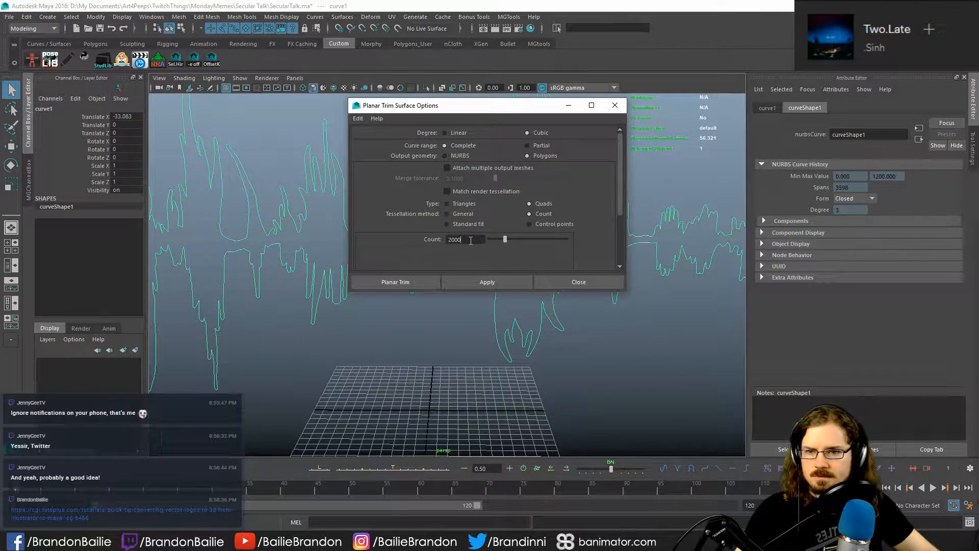
pyautogui.click(357, 119)
pyautogui.click(355, 120)
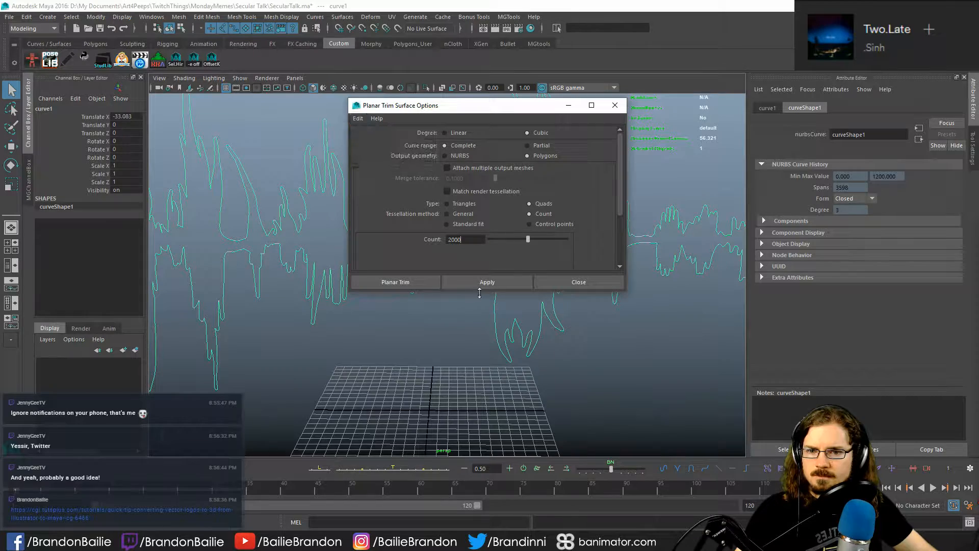
pyautogui.moveTo(479, 96); pyautogui.dragTo(958, 81)
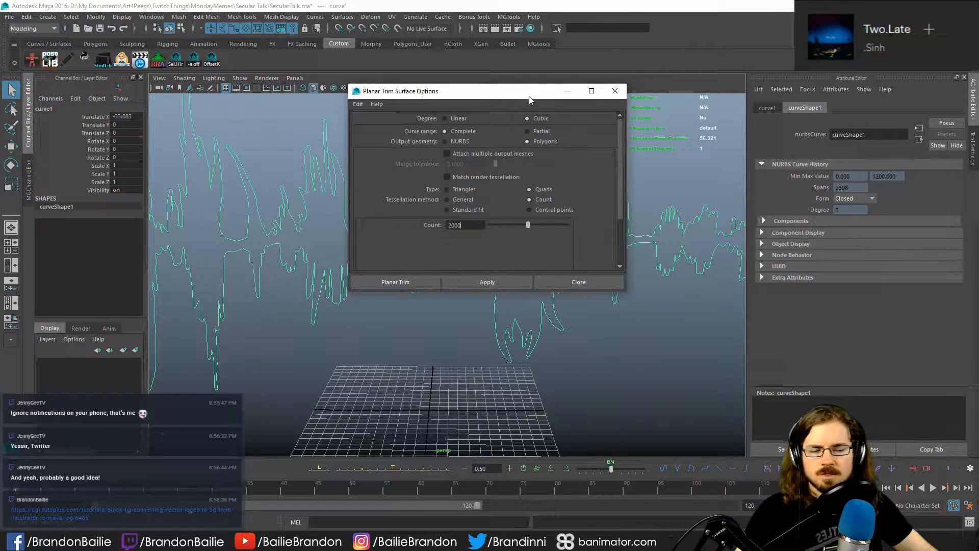
pyautogui.moveTo(531, 95); pyautogui.dragTo(978, 83)
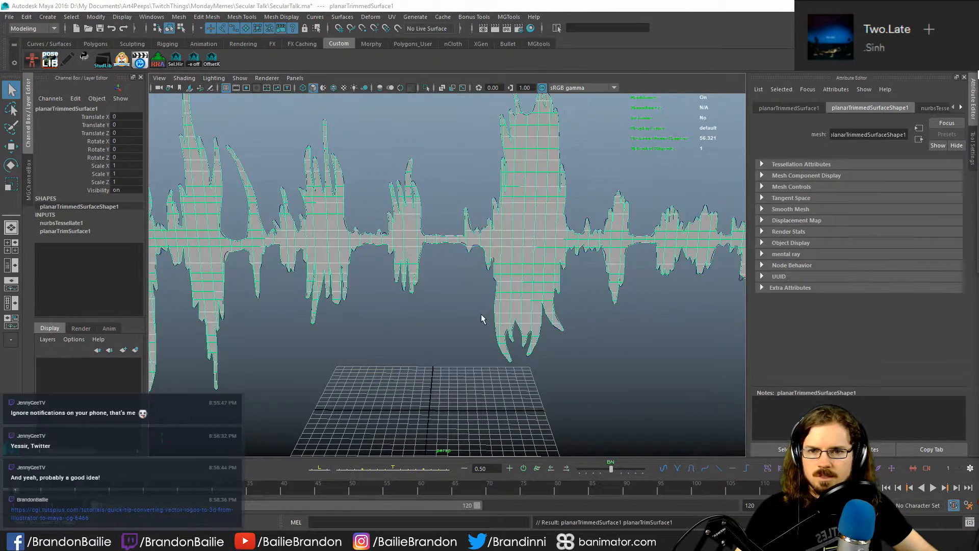
# - Compare the 2000-count planar waveform surface with the beveled waveform mesh
pyautogui.click(466, 326)
pyautogui.keyDown('alt'); pyautogui.moveTo(503, 269); pyautogui.dragTo(452, 299, button='middle'); pyautogui.keyUp('alt')
pyautogui.click(453, 299)
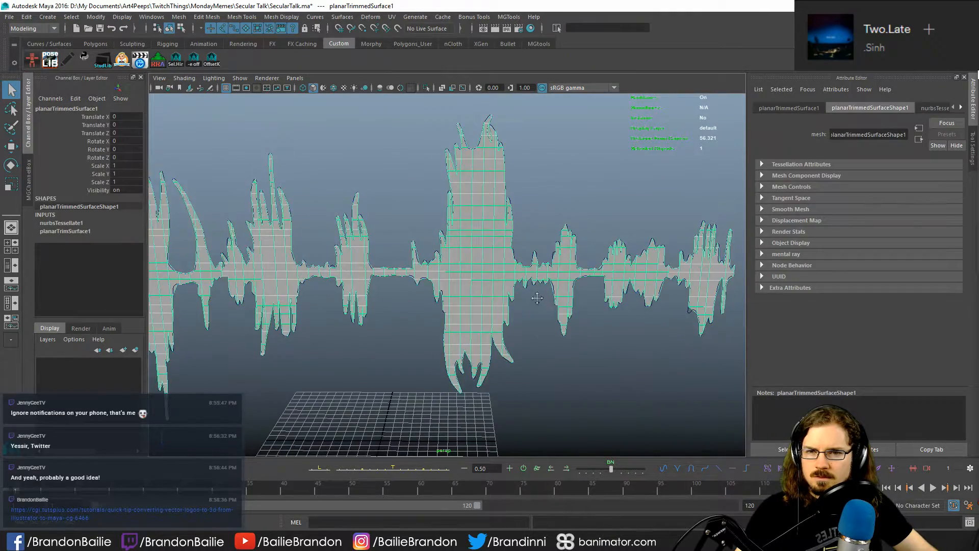
pyautogui.keyDown('alt'); pyautogui.moveTo(536, 297); pyautogui.dragTo(255, 278, button='middle'); pyautogui.keyUp('alt')
pyautogui.keyDown('alt'); pyautogui.moveTo(709, 248); pyautogui.dragTo(513, 207, button='middle'); pyautogui.keyUp('alt')
pyautogui.click(512, 207)
pyautogui.keyDown('alt'); pyautogui.moveTo(353, 207); pyautogui.dragTo(400, 278, button='middle'); pyautogui.keyUp('alt')
pyautogui.scroll(3, 400, 279)
pyautogui.keyDown('alt'); pyautogui.moveTo(400, 279); pyautogui.dragTo(426, 281); pyautogui.keyUp('alt')
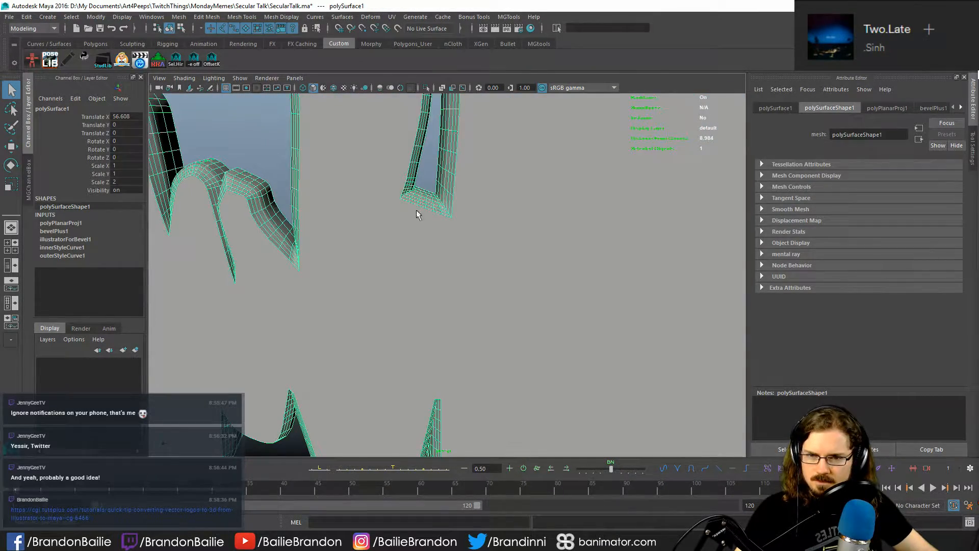
pyautogui.keyDown('alt'); pyautogui.moveTo(430, 206); pyautogui.dragTo(274, 247, button='right'); pyautogui.keyUp('alt')
pyautogui.keyDown('alt'); pyautogui.moveTo(274, 247); pyautogui.dragTo(473, 257, button='middle'); pyautogui.keyUp('alt')
pyautogui.click(472, 257)
# - Examine how closely the planar surface's quads follow the curve outline around the narrow spikes
pyautogui.keyDown('alt'); pyautogui.moveTo(360, 278); pyautogui.dragTo(338, 279); pyautogui.keyUp('alt')
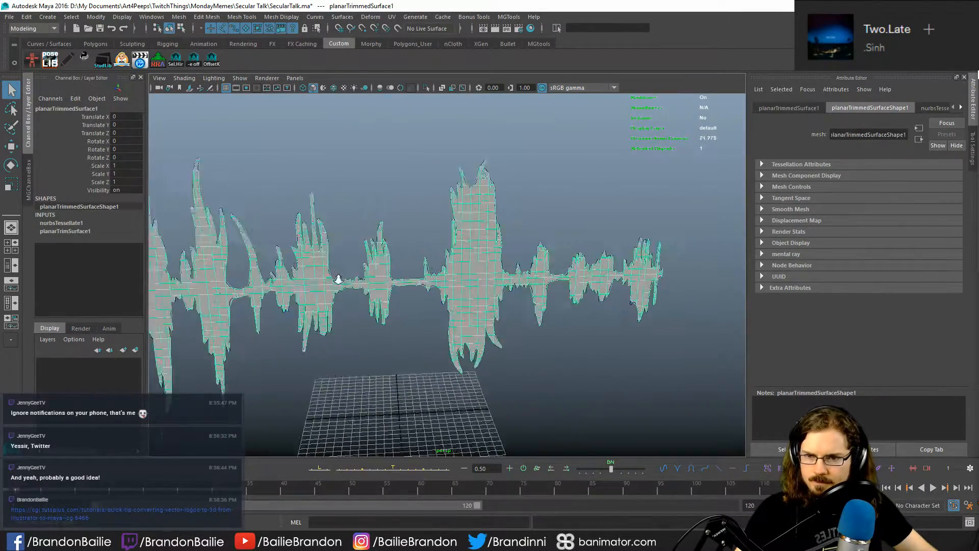
pyautogui.keyDown('alt'); pyautogui.moveTo(338, 279); pyautogui.dragTo(376, 284, button='right'); pyautogui.keyUp('alt')
pyautogui.keyDown('alt'); pyautogui.moveTo(376, 284); pyautogui.dragTo(468, 292); pyautogui.keyUp('alt')
pyautogui.scroll(-4, 469, 292)
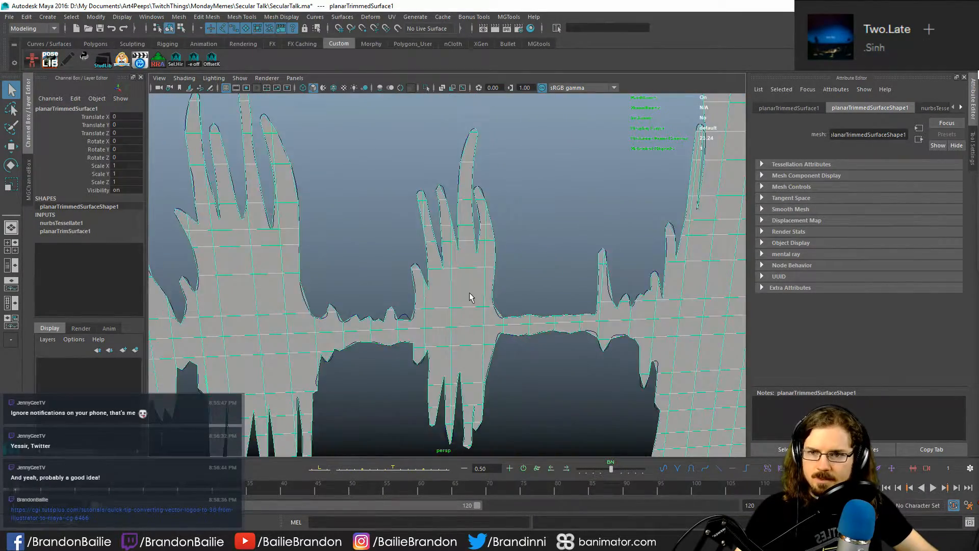
pyautogui.scroll(-6, 469, 292)
pyautogui.keyDown('alt'); pyautogui.moveTo(469, 293); pyautogui.dragTo(500, 287, button='middle'); pyautogui.keyUp('alt')
pyautogui.keyDown('alt'); pyautogui.moveTo(337, 239); pyautogui.dragTo(434, 302, button='middle'); pyautogui.keyUp('alt')
pyautogui.keyDown('alt'); pyautogui.moveTo(433, 302); pyautogui.dragTo(510, 317, button='right'); pyautogui.keyUp('alt')
pyautogui.keyDown('alt'); pyautogui.moveTo(648, 327); pyautogui.dragTo(470, 311, button='middle'); pyautogui.keyUp('alt')
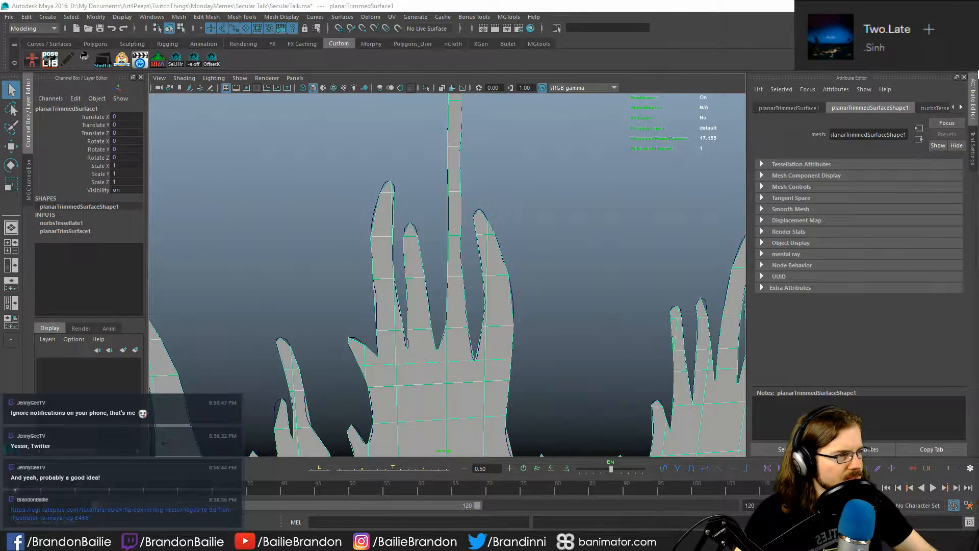
# - Undo the 2000-count planar surface and reapply Planar Trim to the waveform curve with a higher tessellation count
pyautogui.click(721, 4)
pyautogui.hotkey('ctrl', 'z')
pyautogui.hotkey('ctrl', 'z')
pyautogui.hotkey('ctrl', 'z')
pyautogui.hotkey('ctrl', 'z')
pyautogui.hotkey('ctrl', 'z')
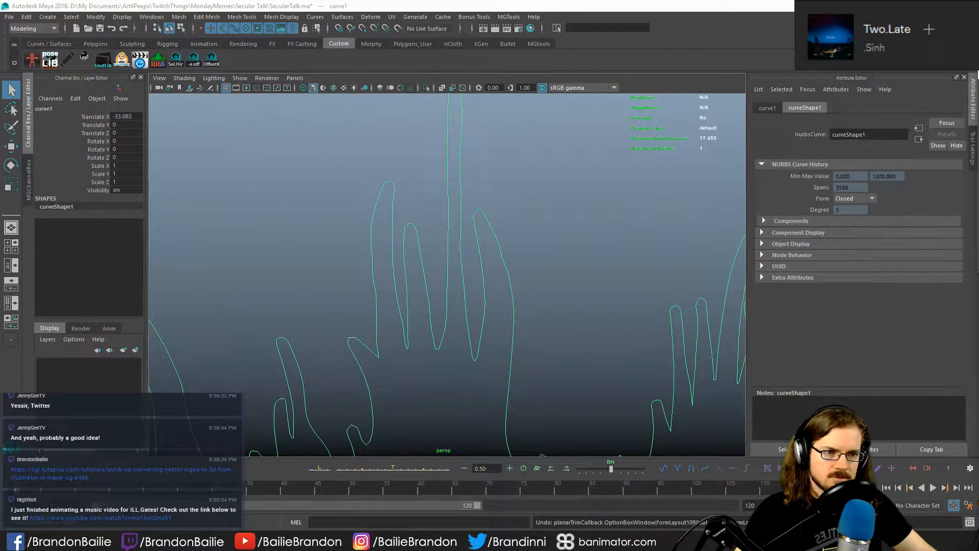
pyautogui.click(605, 265)
pyautogui.click(500, 278)
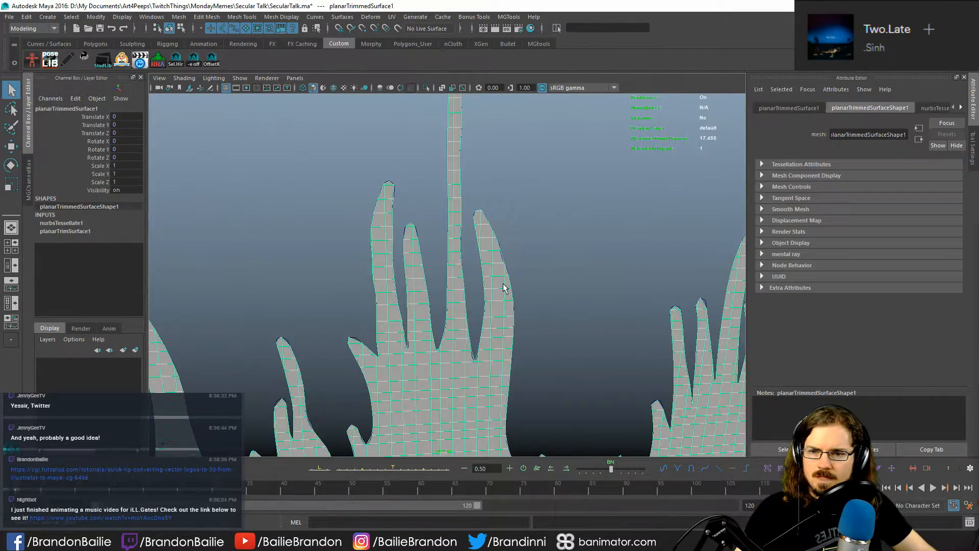
# - Examine the denser quad tessellation along the whole planar waveform surface
pyautogui.keyDown('alt'); pyautogui.moveTo(502, 287); pyautogui.dragTo(499, 361, button='right'); pyautogui.keyUp('alt')
pyautogui.keyDown('alt'); pyautogui.moveTo(499, 361); pyautogui.dragTo(561, 204, button='middle'); pyautogui.keyUp('alt')
pyautogui.keyDown('alt'); pyautogui.moveTo(561, 204); pyautogui.dragTo(576, 388, button='right'); pyautogui.keyUp('alt')
pyautogui.keyDown('alt'); pyautogui.moveTo(576, 387); pyautogui.dragTo(505, 361, button='middle'); pyautogui.keyUp('alt')
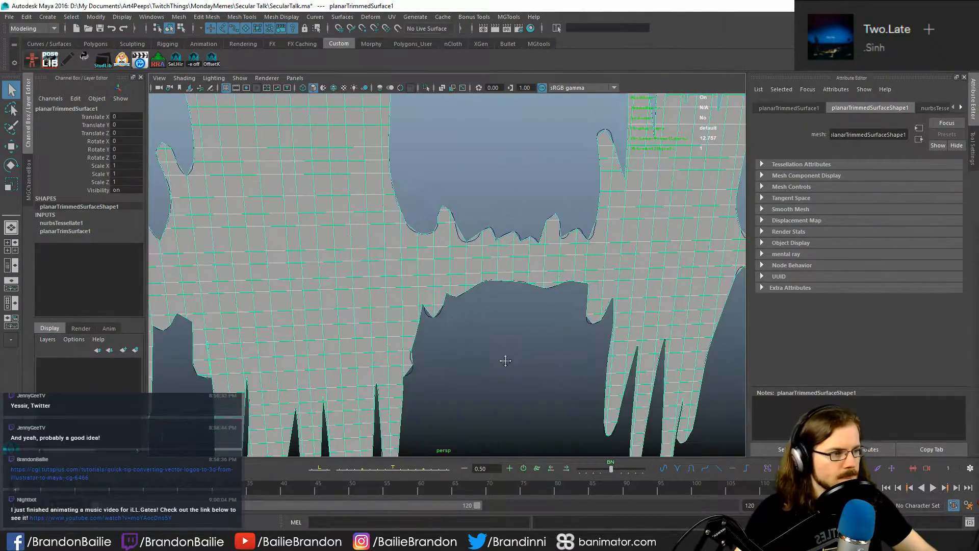
pyautogui.keyDown('alt'); pyautogui.moveTo(576, 359); pyautogui.dragTo(499, 352, button='right'); pyautogui.keyUp('alt')
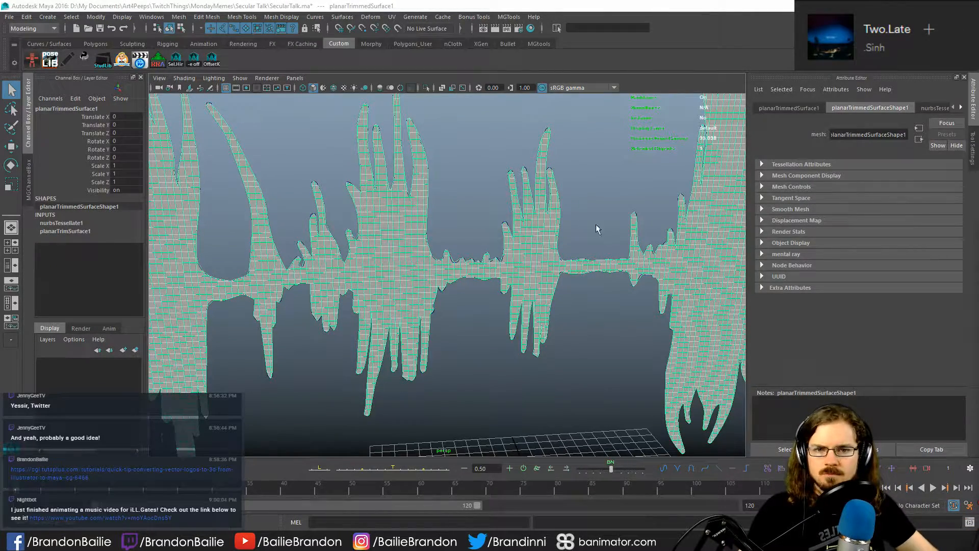
pyautogui.keyDown('alt'); pyautogui.moveTo(597, 229); pyautogui.dragTo(542, 296); pyautogui.keyUp('alt')
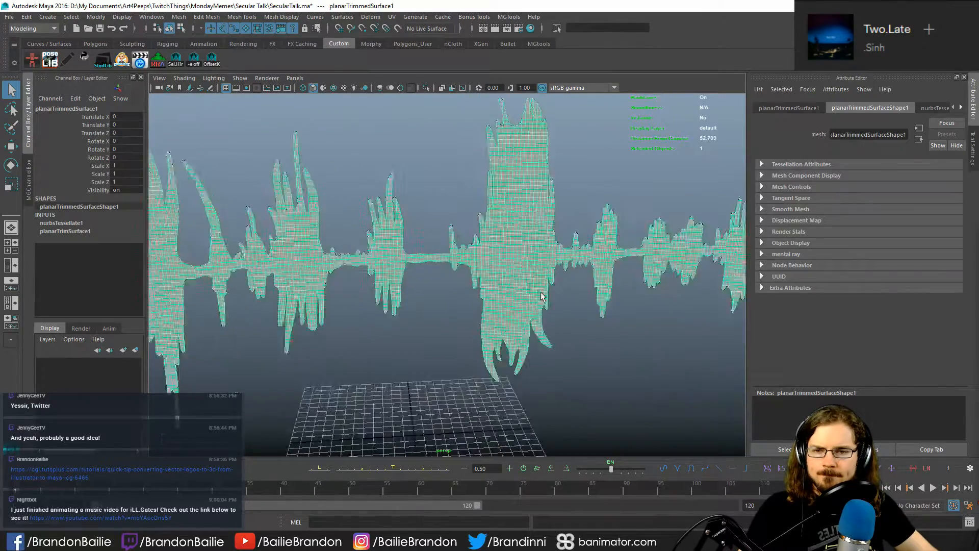
pyautogui.keyDown('alt'); pyautogui.moveTo(542, 296); pyautogui.dragTo(442, 325, button='middle'); pyautogui.keyUp('alt')
pyautogui.click(420, 294)
pyautogui.moveTo(422, 293)
pyautogui.keyDown('alt'); pyautogui.mouseDown()
pyautogui.moveTo(445, 257)
pyautogui.moveTo(421, 278)
pyautogui.mouseUp(); pyautogui.keyUp('alt')
pyautogui.click(451, 240)
pyautogui.keyDown('alt'); pyautogui.moveTo(421, 278); pyautogui.dragTo(488, 291, button='right'); pyautogui.keyUp('alt')
pyautogui.keyDown('alt'); pyautogui.moveTo(488, 291); pyautogui.dragTo(469, 287); pyautogui.keyUp('alt')
# - Inspect the crossing outline at the top of the tallest spike on both the planar surface and the beveled mesh
pyautogui.keyDown('alt'); pyautogui.moveTo(321, 262); pyautogui.dragTo(889, 317, button='middle'); pyautogui.keyUp('alt')
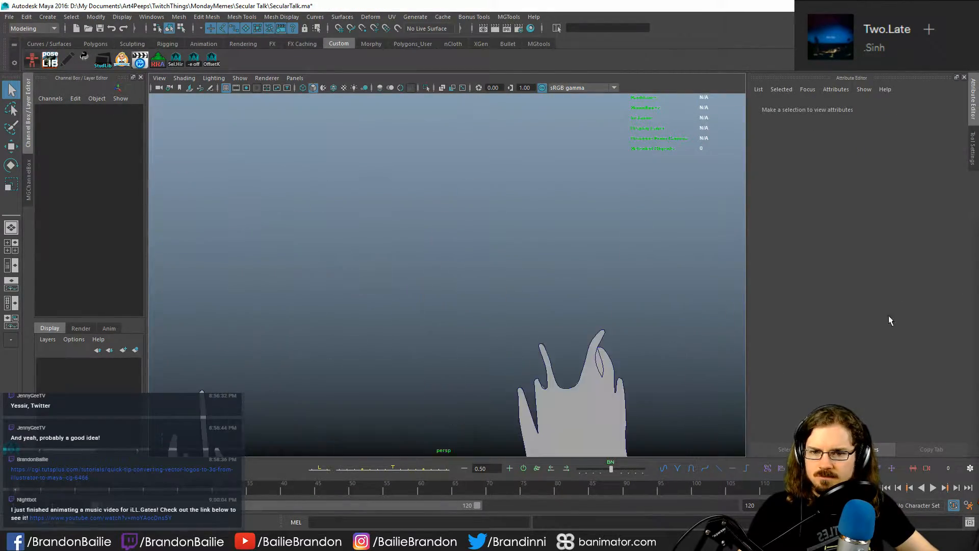
pyautogui.keyDown('alt'); pyautogui.moveTo(439, 298); pyautogui.dragTo(369, 215, button='middle'); pyautogui.keyUp('alt')
pyautogui.click(436, 170)
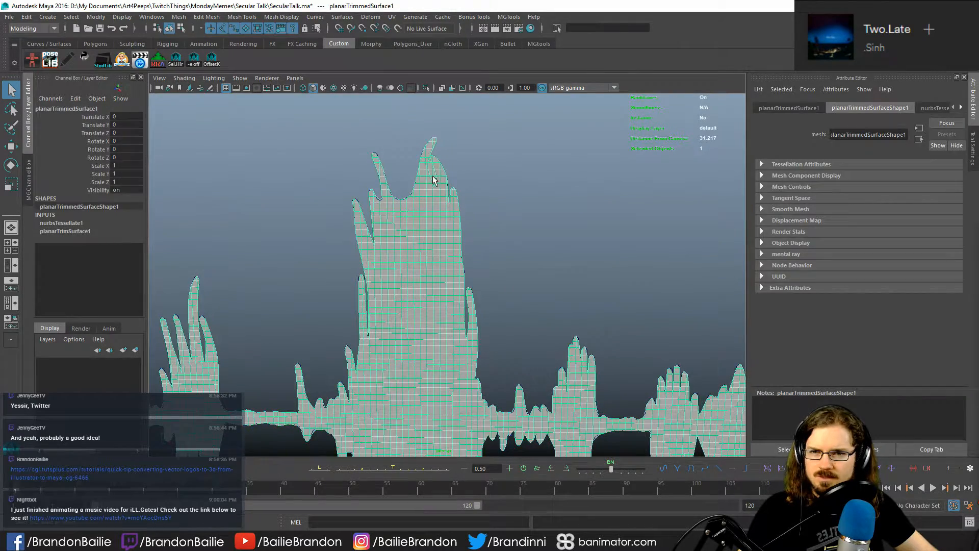
pyautogui.keyDown('alt'); pyautogui.moveTo(402, 186); pyautogui.dragTo(468, 194, button='right'); pyautogui.keyUp('alt')
pyautogui.keyDown('alt'); pyautogui.moveTo(469, 194); pyautogui.dragTo(481, 244, button='middle'); pyautogui.keyUp('alt')
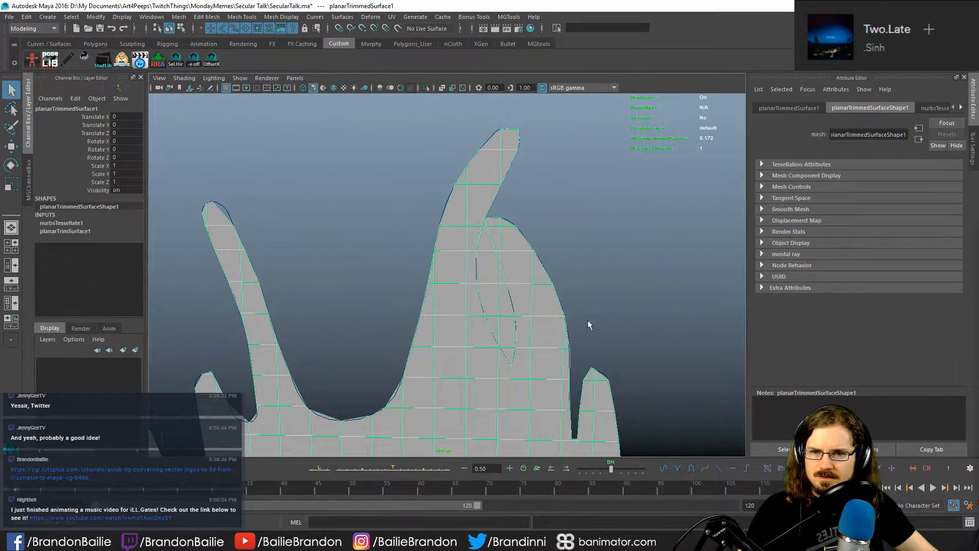
pyautogui.keyDown('alt'); pyautogui.moveTo(588, 321); pyautogui.dragTo(442, 287, button='right'); pyautogui.keyUp('alt')
pyautogui.keyDown('alt'); pyautogui.moveTo(441, 286); pyautogui.dragTo(255, 301, button='middle'); pyautogui.keyUp('alt')
pyautogui.click(483, 225)
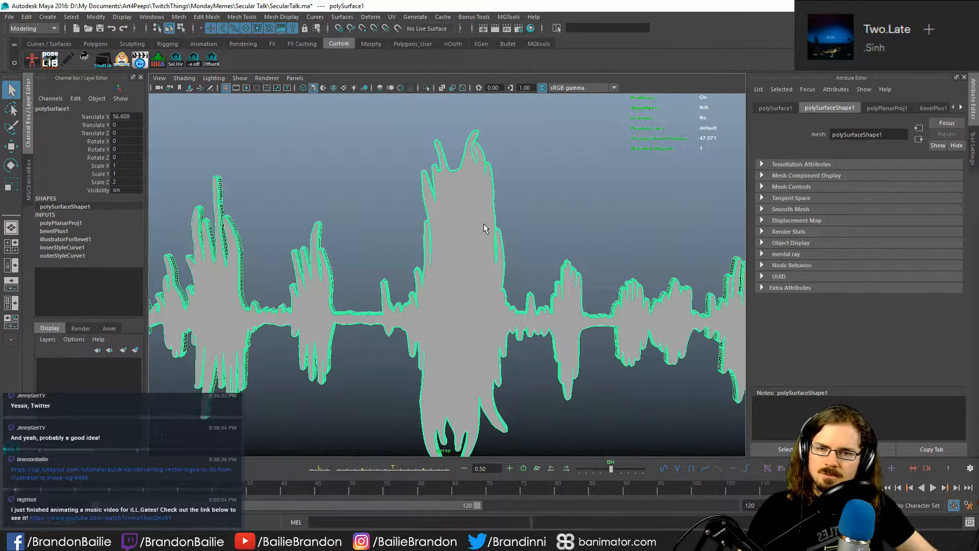
pyautogui.keyDown('alt'); pyautogui.moveTo(469, 203); pyautogui.dragTo(464, 219, button='middle'); pyautogui.keyUp('alt')
pyautogui.keyDown('alt'); pyautogui.moveTo(464, 218); pyautogui.dragTo(509, 213, button='right'); pyautogui.keyUp('alt')
pyautogui.keyDown('alt'); pyautogui.moveTo(509, 213); pyautogui.dragTo(501, 273, button='middle'); pyautogui.keyUp('alt')
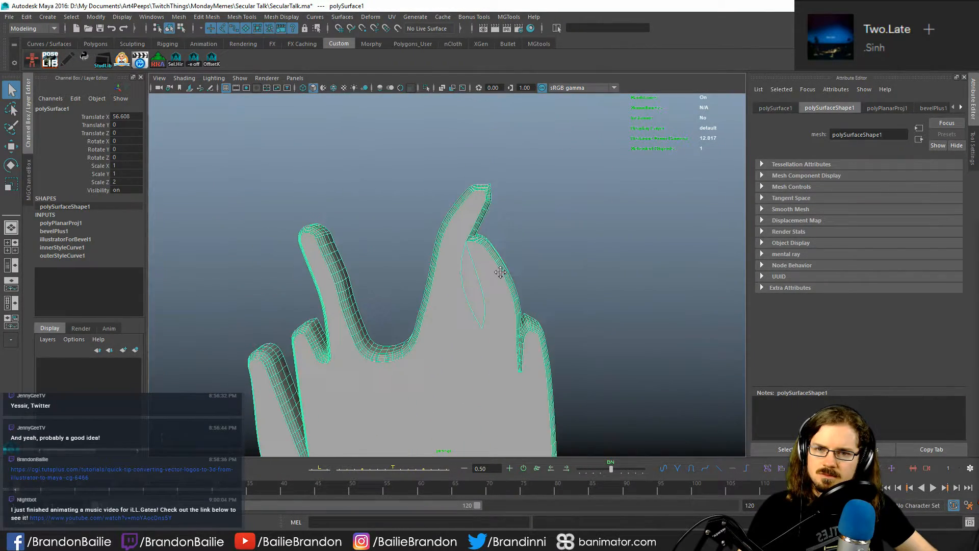
pyautogui.keyDown('alt'); pyautogui.moveTo(474, 249); pyautogui.dragTo(240, 275, button='right'); pyautogui.keyUp('alt')
pyautogui.keyDown('alt'); pyautogui.moveTo(239, 275); pyautogui.dragTo(579, 224, button='middle'); pyautogui.keyUp('alt')
pyautogui.keyDown('alt'); pyautogui.moveTo(348, 278); pyautogui.dragTo(387, 451, button='right'); pyautogui.keyUp('alt')
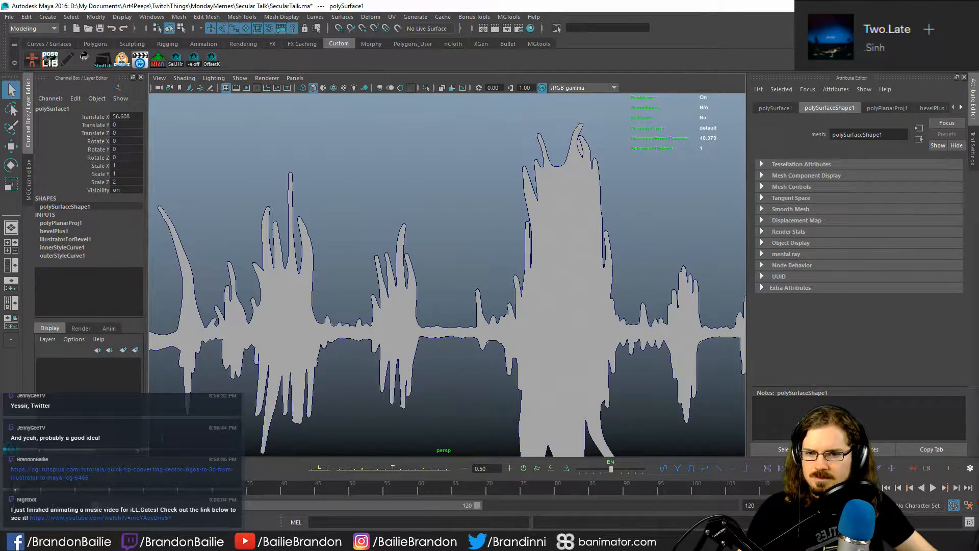
# - Switch to Illustrator and locate the nearly touching prongs on top of the tallest spike in SecularTalk_MySoundwave_oldAI.ai
pyautogui.hotkey('alt', 'Tab')
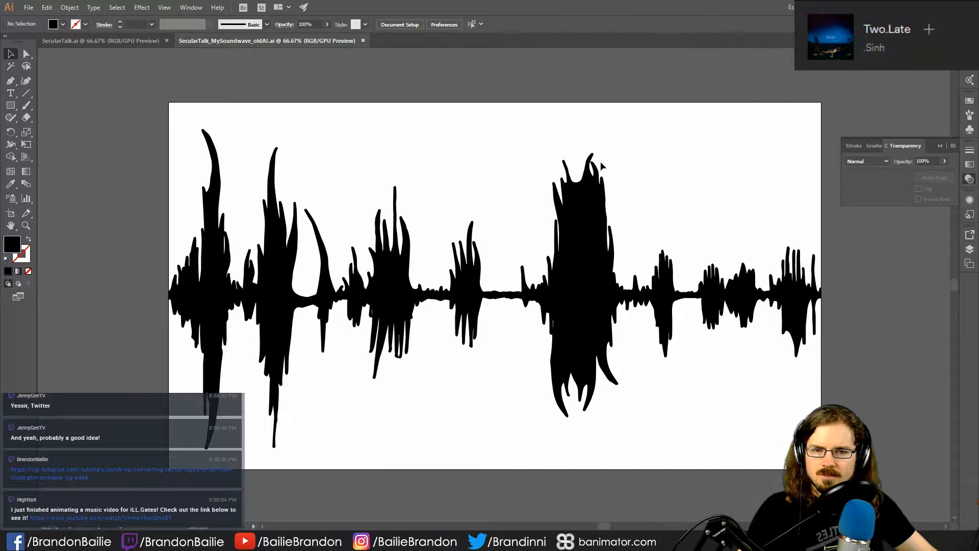
pyautogui.hotkey('alt', 'space')
pyautogui.press('Escape')
pyautogui.click(592, 190)
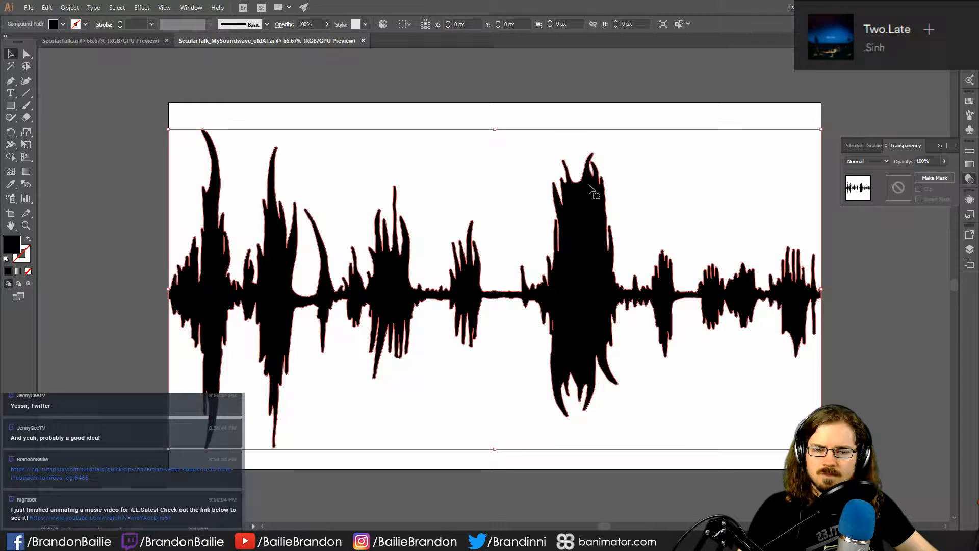
pyautogui.click(620, 166)
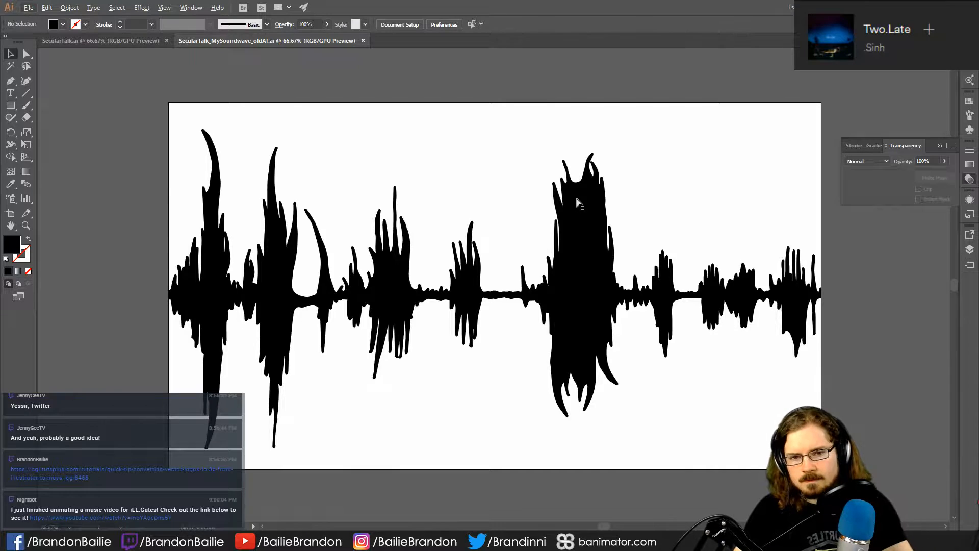
pyautogui.hotkey('ctrl', '+')
pyautogui.hotkey('ctrl', '+')
pyautogui.hotkey('ctrl', '+')
pyautogui.hotkey('ctrl', '+')
pyautogui.moveTo(577, 198); pyautogui.dragTo(311, 482)
pyautogui.moveTo(638, 217); pyautogui.dragTo(472, 457)
pyautogui.moveTo(472, 457); pyautogui.dragTo(470, 451)
pyautogui.hotkey('ctrl', 'z')
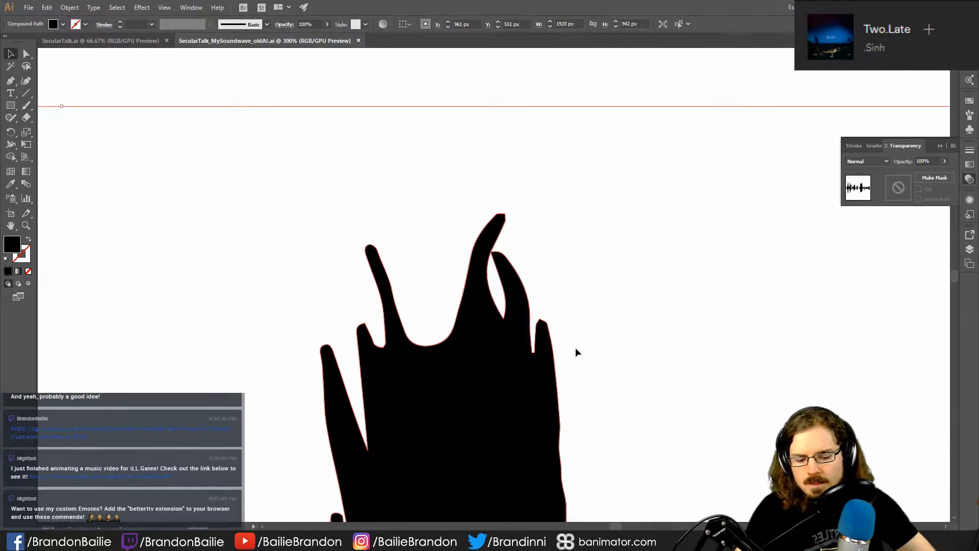
pyautogui.hotkey('ctrl', '+')
pyautogui.hotkey('ctrl', '+')
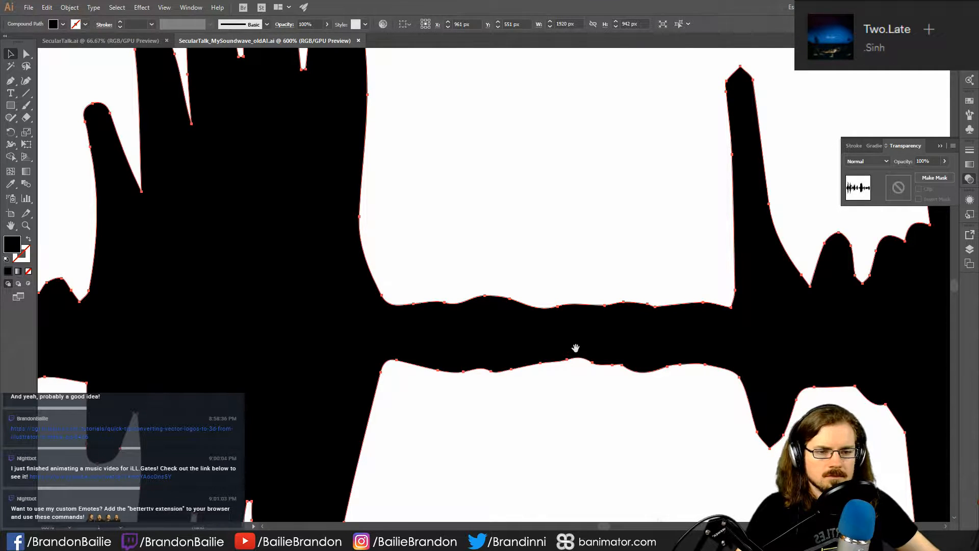
pyautogui.moveTo(571, 312); pyautogui.dragTo(312, 433)
pyautogui.moveTo(656, 309); pyautogui.dragTo(301, 484)
pyautogui.moveTo(663, 255); pyautogui.dragTo(403, 408)
pyautogui.moveTo(642, 116); pyautogui.dragTo(610, 457)
pyautogui.moveTo(435, 301); pyautogui.dragTo(461, 299)
pyautogui.click(544, 240)
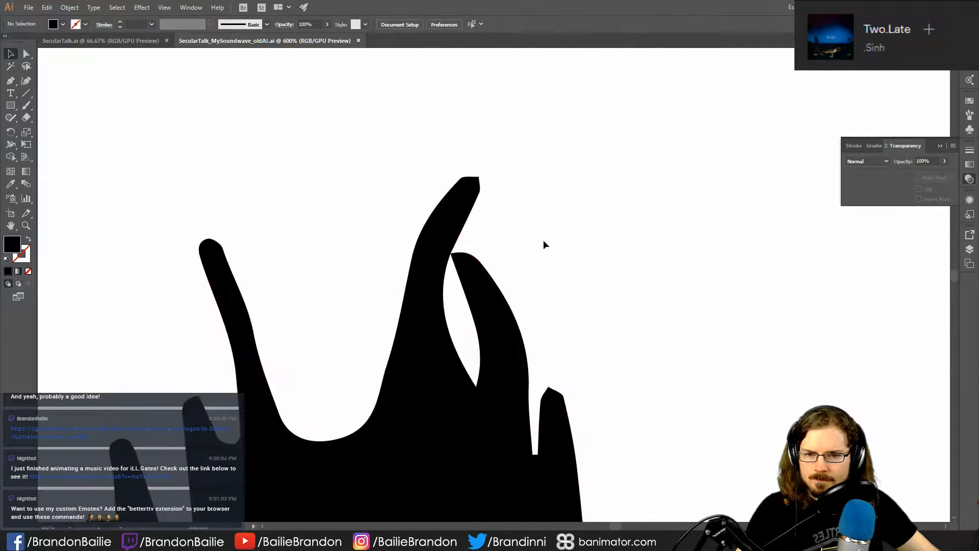
# - Move the outer shoulder anchor of the right prong on the tallest spike outward, away from the left prong
pyautogui.click(470, 287)
pyautogui.click(483, 268)
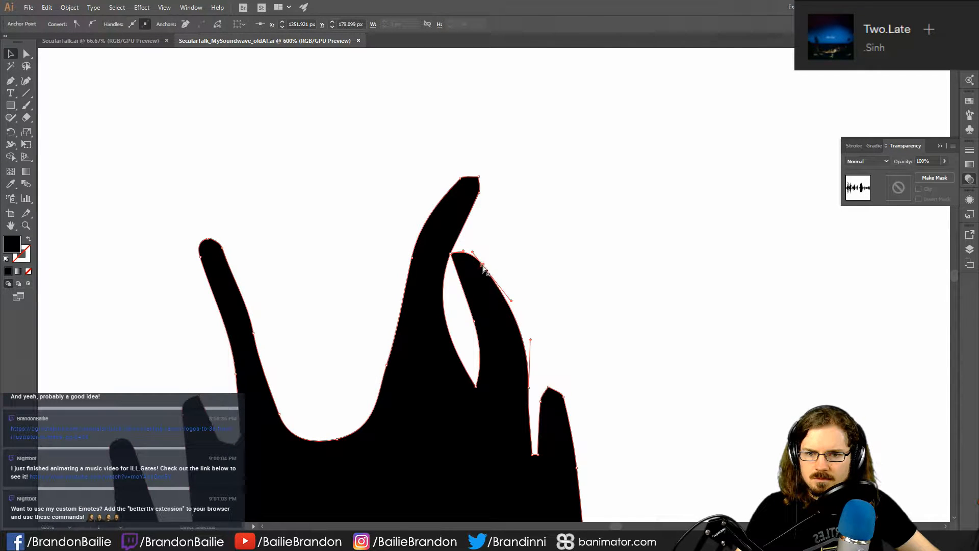
pyautogui.moveTo(483, 266); pyautogui.dragTo(514, 255)
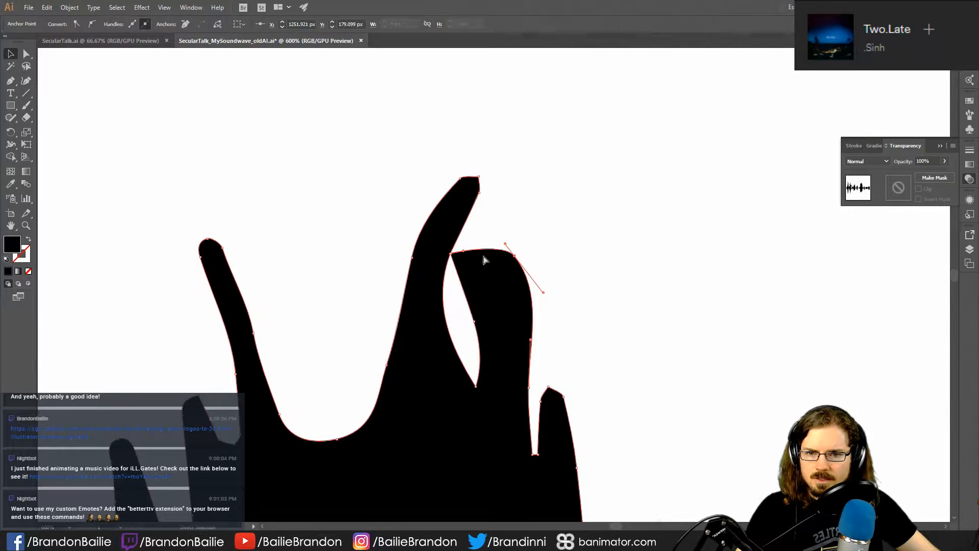
# - Separate the touching prongs by nudging the left prong's contact anchor inward and moving the right prong's tip anchor outward
pyautogui.click(451, 255)
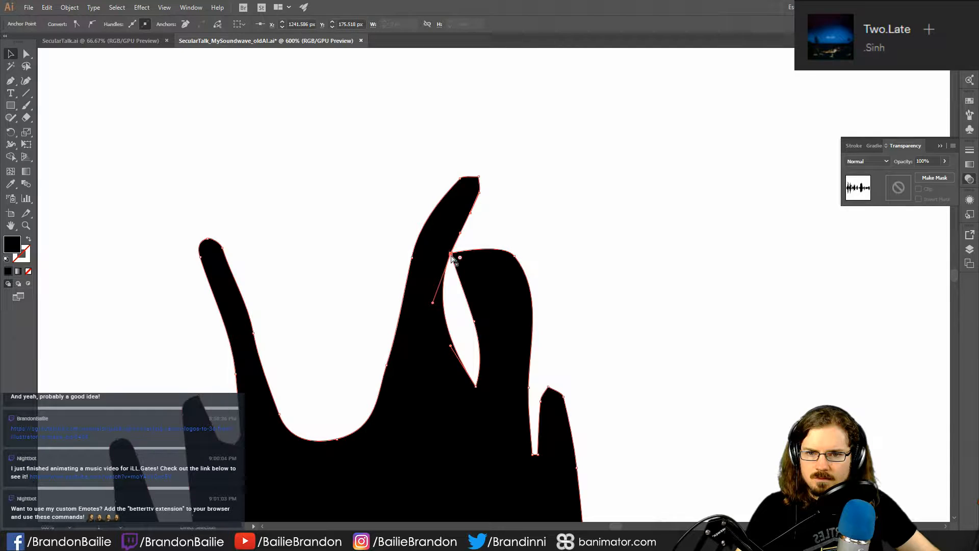
pyautogui.moveTo(451, 255)
pyautogui.mouseDown()
pyautogui.moveTo(484, 256)
pyautogui.moveTo(446, 255)
pyautogui.mouseUp()
pyautogui.click(476, 245)
pyautogui.click(454, 252)
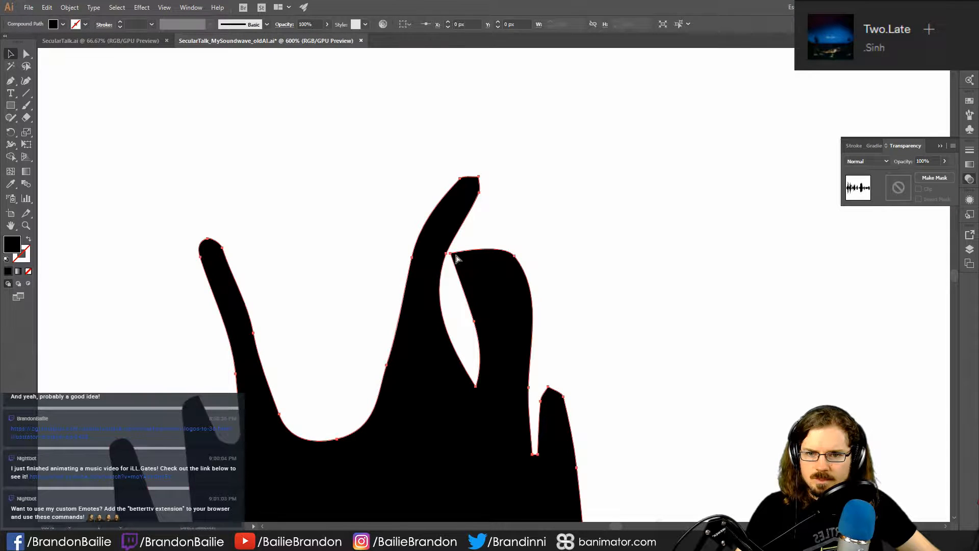
pyautogui.click(455, 256)
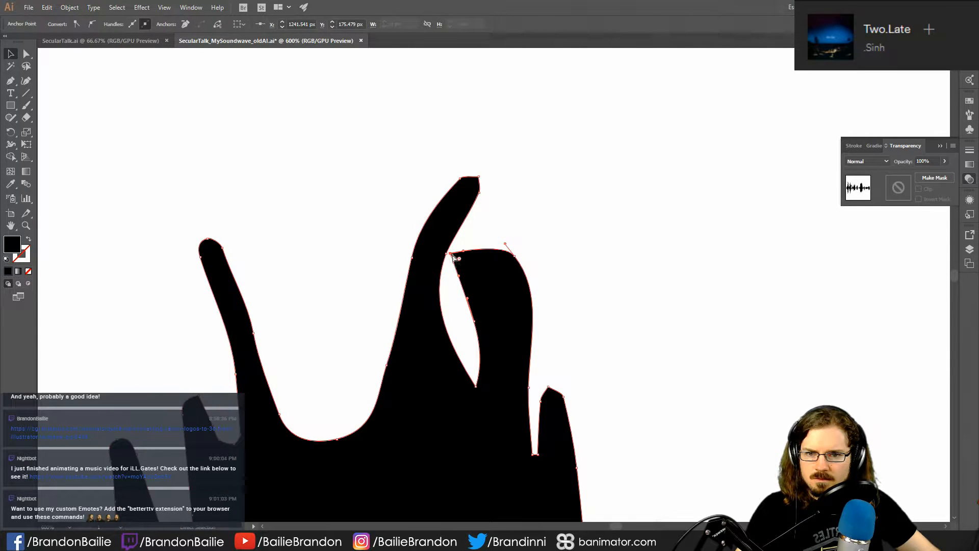
pyautogui.moveTo(455, 257); pyautogui.dragTo(483, 238)
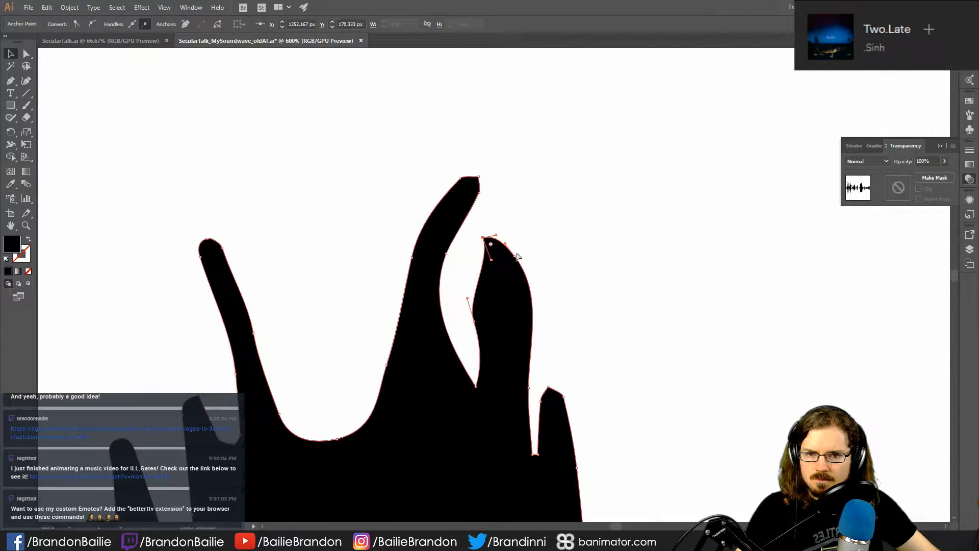
# - Pull the separate white sliver shape out from between the two prongs and delete it
pyautogui.click(474, 323)
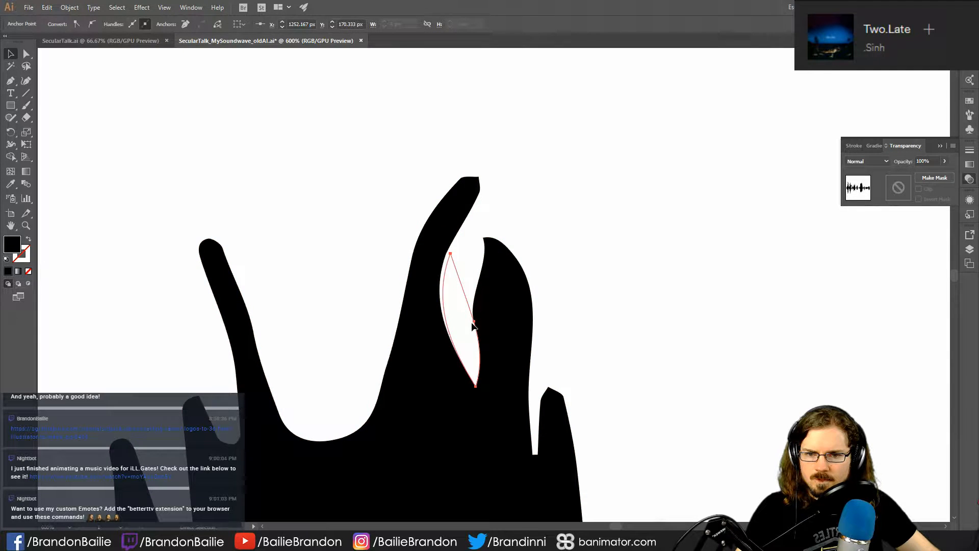
pyautogui.moveTo(474, 326); pyautogui.dragTo(648, 283)
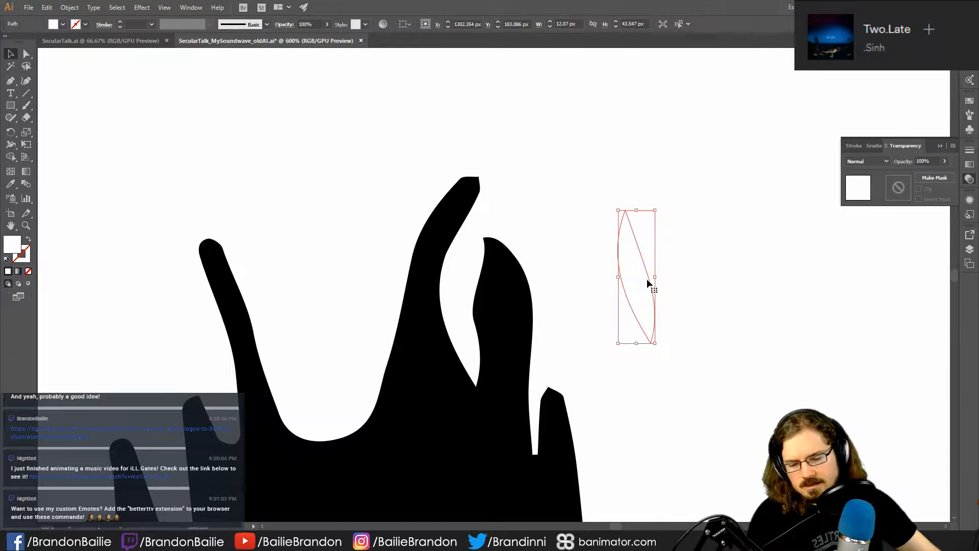
pyautogui.press('Delete')
# - Move the right prong's inner-edge anchor up and outward so the prong tapers and the gap widens
pyautogui.click(505, 322)
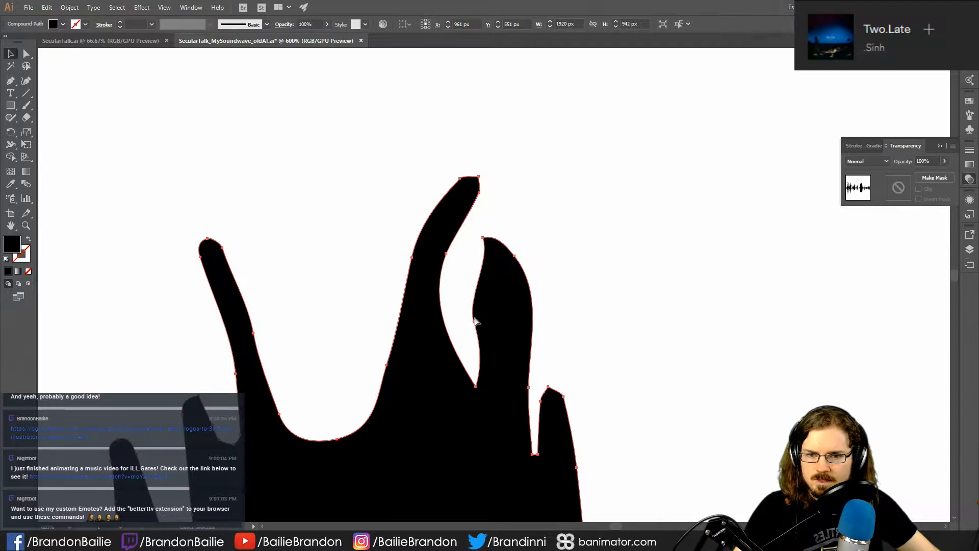
pyautogui.click(474, 322)
pyautogui.moveTo(469, 298); pyautogui.dragTo(637, 283)
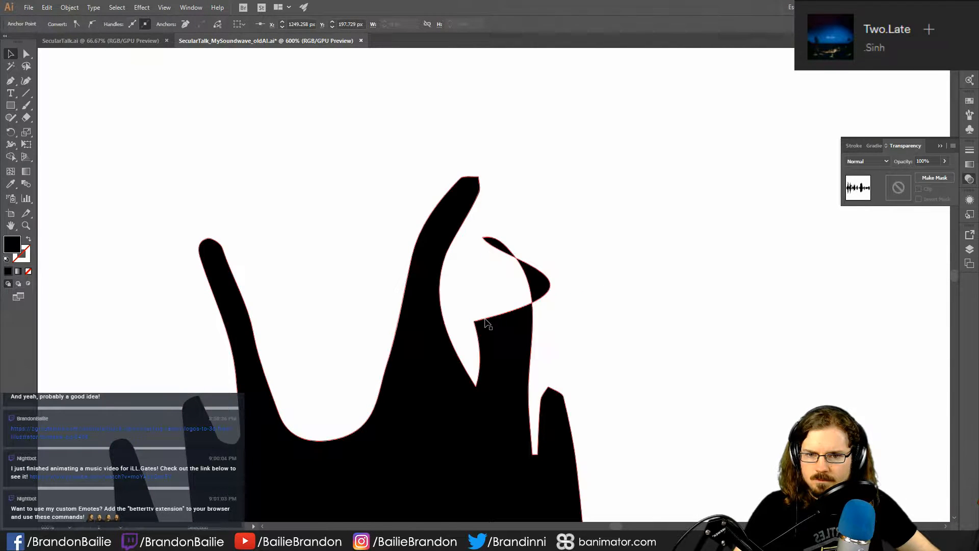
pyautogui.hotkey('ctrl', 'z')
pyautogui.moveTo(474, 323); pyautogui.dragTo(508, 284)
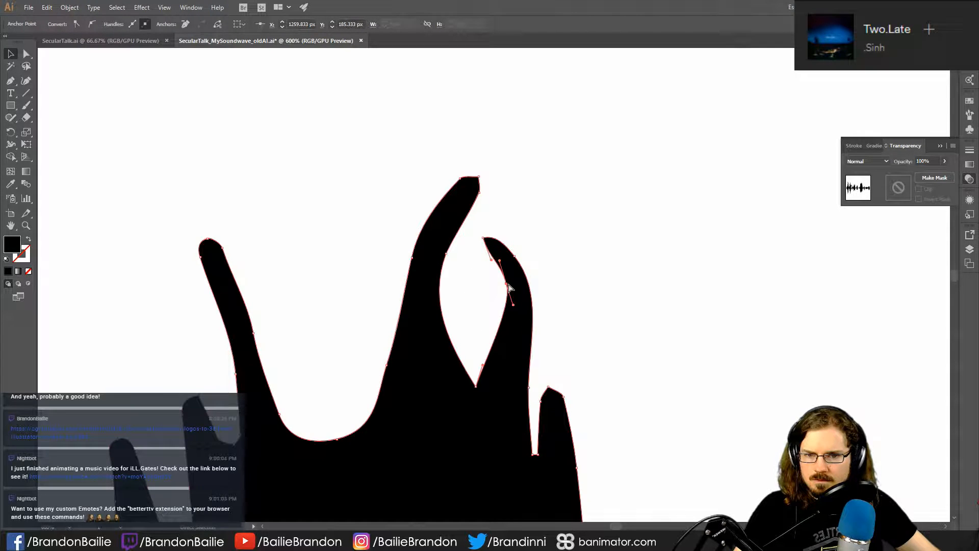
pyautogui.click(614, 278)
pyautogui.hotkey('ctrl', '0')
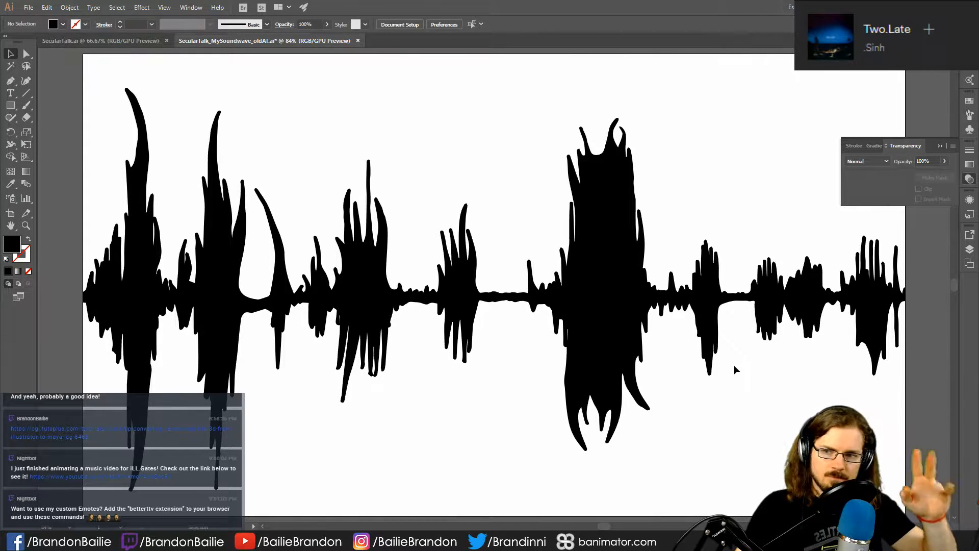
# - Switch to Maya and examine the first few spikes of the waveform mesh for other overlapping outlines
pyautogui.click(160, 237)
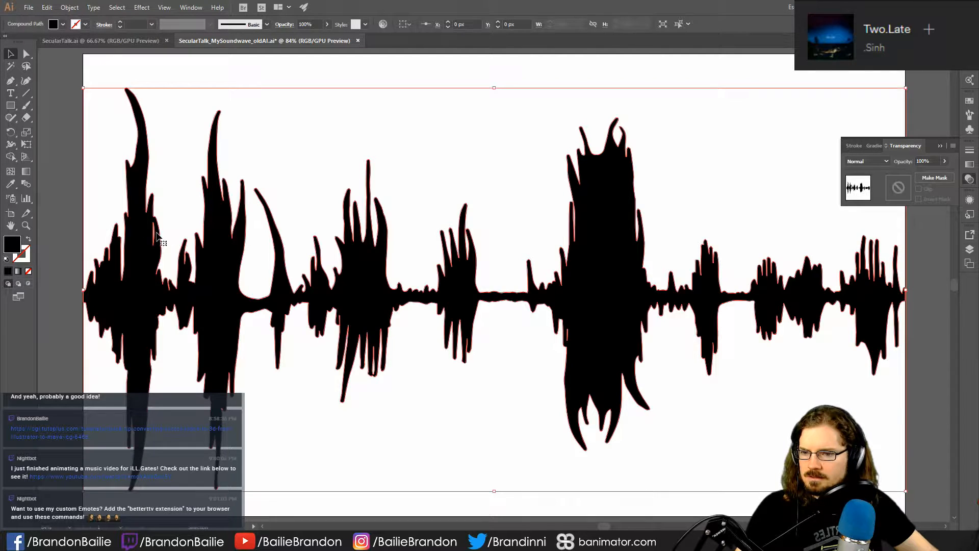
pyautogui.click(411, 132)
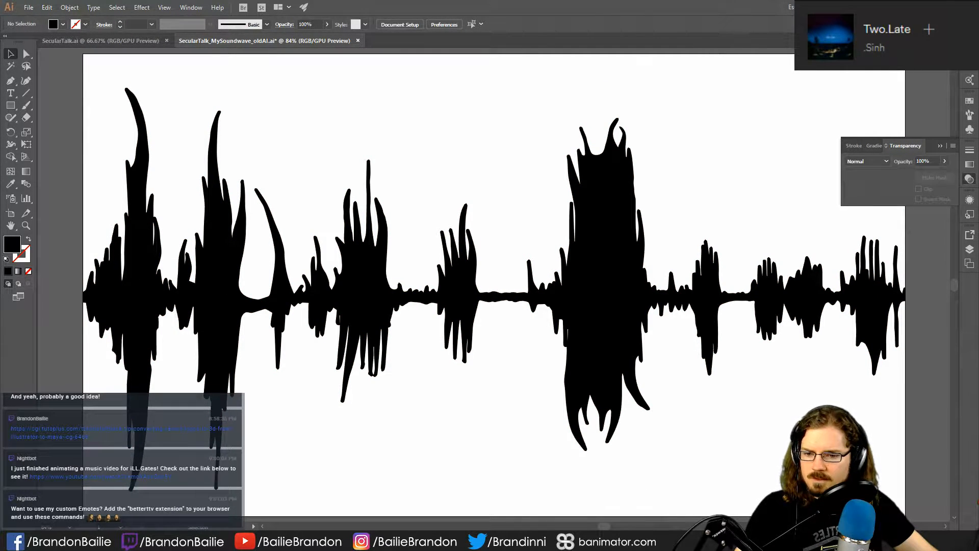
pyautogui.click(391, 492)
pyautogui.press('space')
pyautogui.click(329, 275)
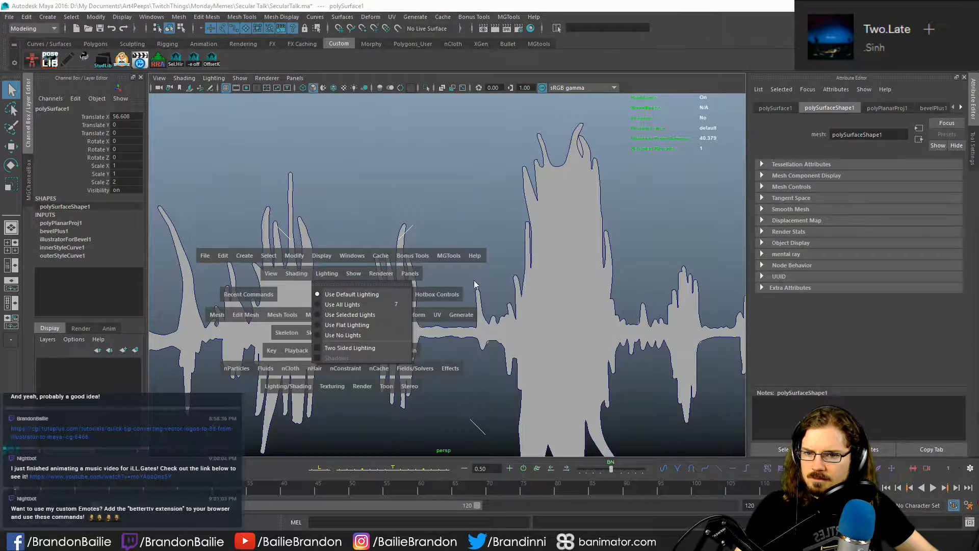
pyautogui.keyDown('alt'); pyautogui.moveTo(619, 232); pyautogui.dragTo(771, 235, button='middle'); pyautogui.keyUp('alt')
pyautogui.keyDown('alt'); pyautogui.moveTo(327, 237); pyautogui.dragTo(423, 227, button='middle'); pyautogui.keyUp('alt')
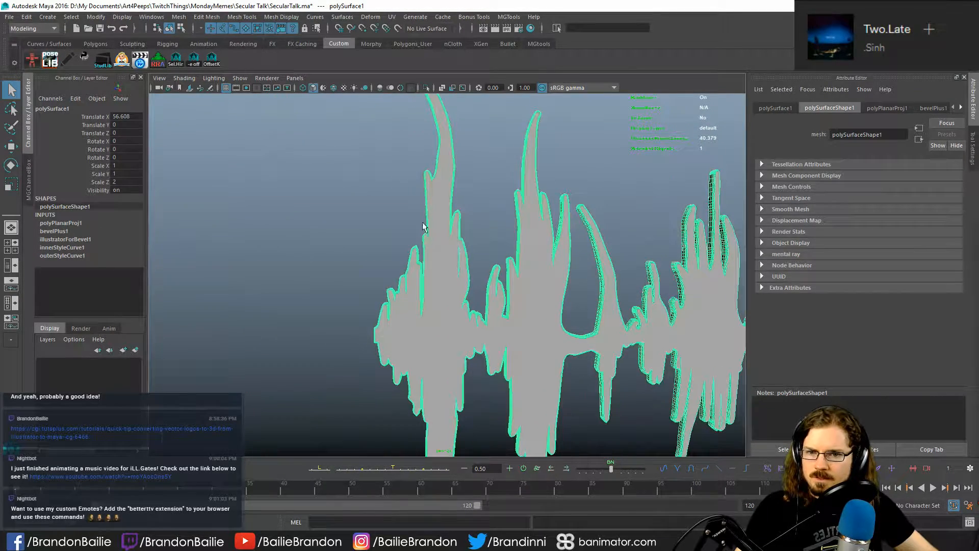
pyautogui.click(479, 212)
pyautogui.keyDown('alt'); pyautogui.moveTo(472, 261); pyautogui.dragTo(542, 242, button='middle'); pyautogui.keyUp('alt')
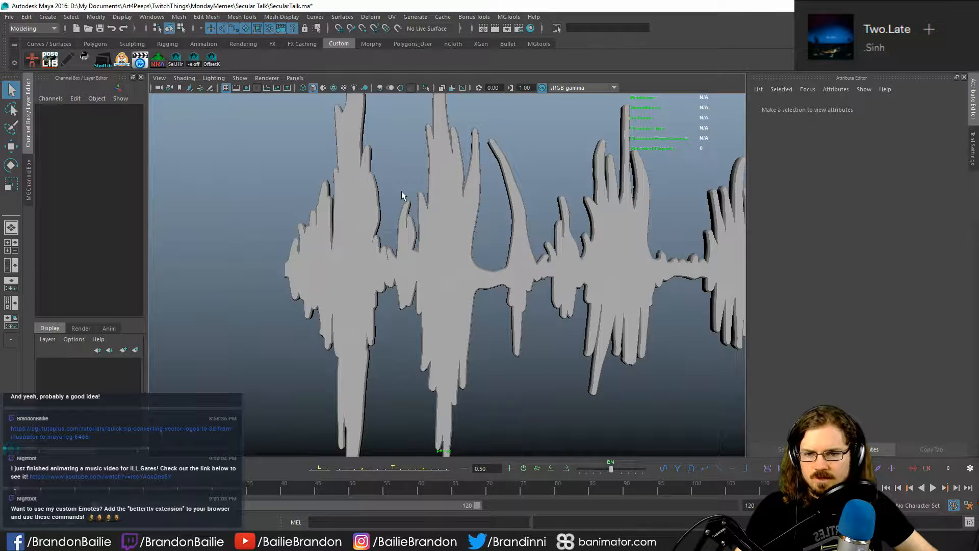
# - Return to Illustrator and locate the side prong with the narrow slit on the first tall spike
pyautogui.click(439, 540)
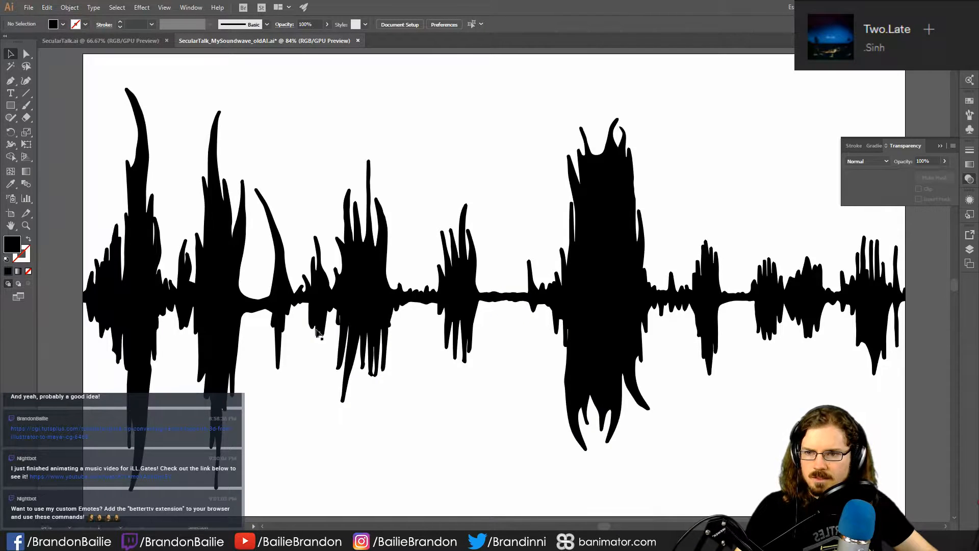
pyautogui.keyDown('alt'); pyautogui.scroll(4, 379, 346); pyautogui.keyUp('alt')
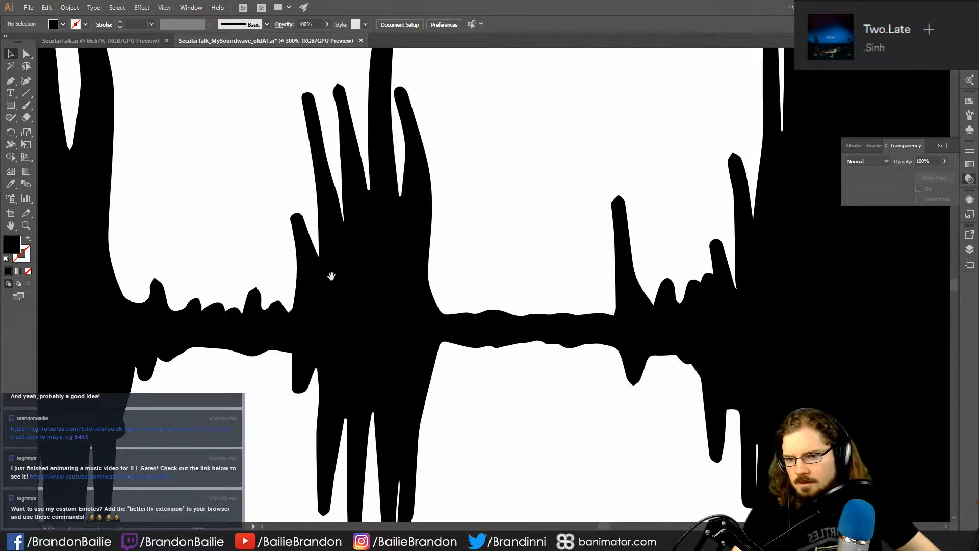
pyautogui.moveTo(466, 259); pyautogui.dragTo(804, 293)
pyautogui.moveTo(78, 227); pyautogui.dragTo(840, 290)
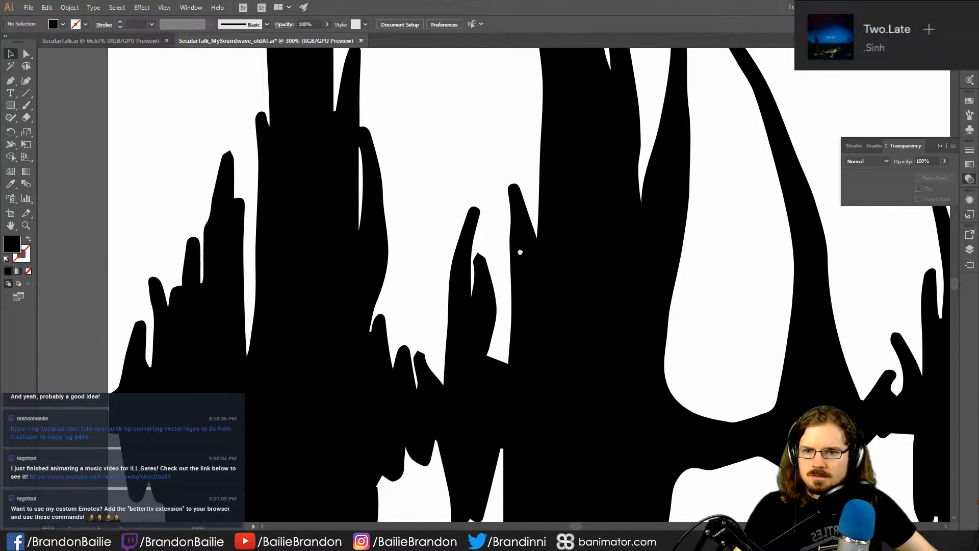
pyautogui.moveTo(518, 251); pyautogui.dragTo(641, 429)
# - Try to delete the narrow white slit inside the side prong of the first tall spike
pyautogui.click(495, 334)
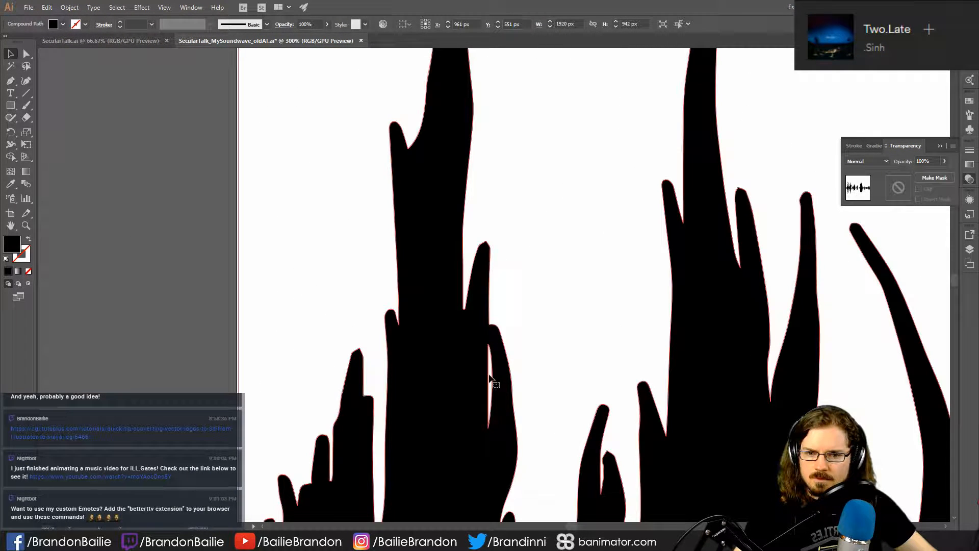
pyautogui.press('Delete')
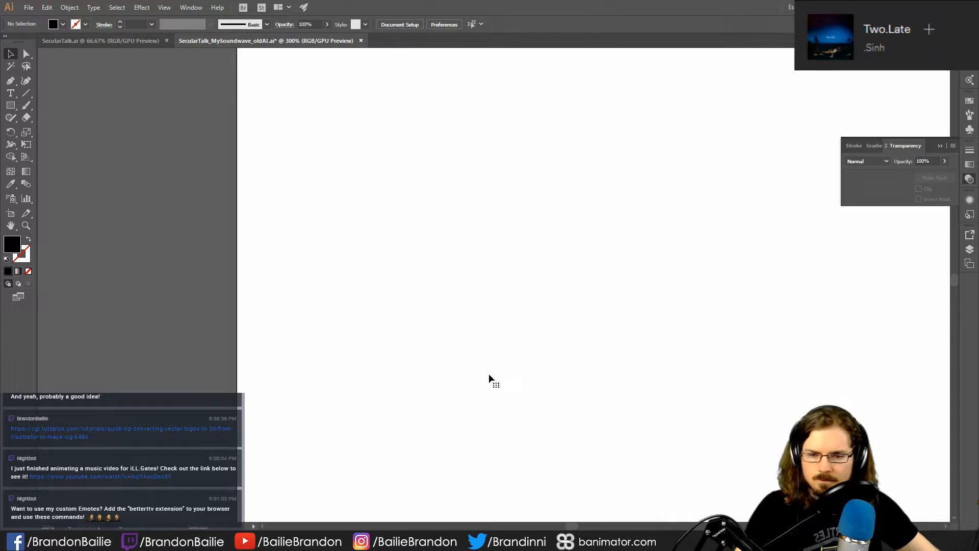
pyautogui.hotkey('ctrl', 'z')
pyautogui.hotkey('ctrl', '+')
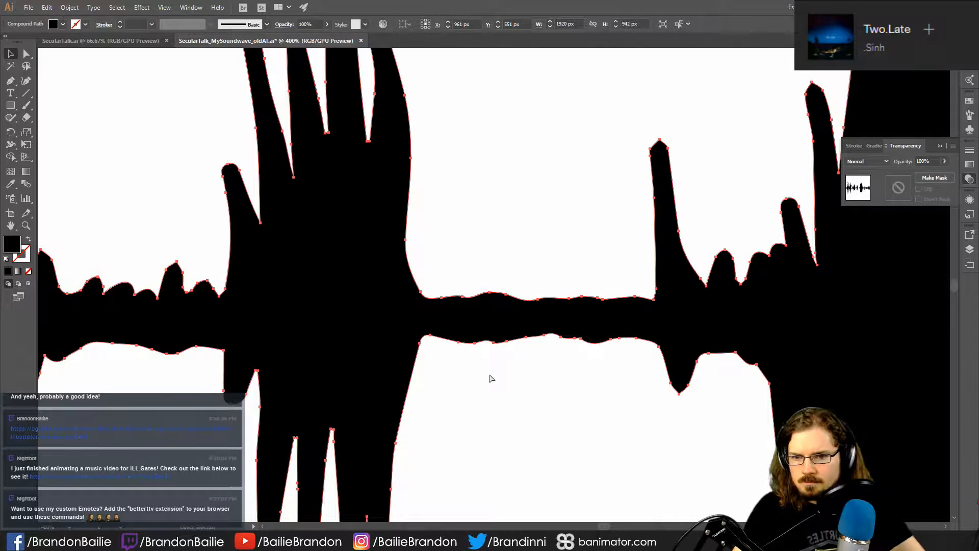
pyautogui.click(489, 375)
# - Examine the narrow slit beside the first tall spike and check whether it belongs to the waveform's compound path
pyautogui.moveTo(285, 304); pyautogui.dragTo(943, 318)
pyautogui.moveTo(209, 285); pyautogui.dragTo(939, 339)
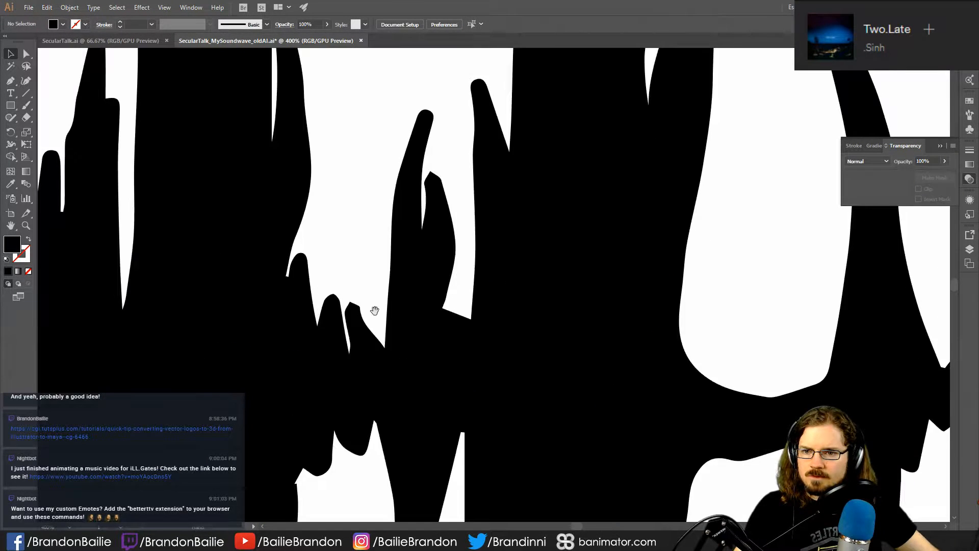
pyautogui.moveTo(374, 310); pyautogui.dragTo(880, 350)
pyautogui.moveTo(363, 268); pyautogui.dragTo(152, 326)
pyautogui.moveTo(686, 166); pyautogui.dragTo(525, 324)
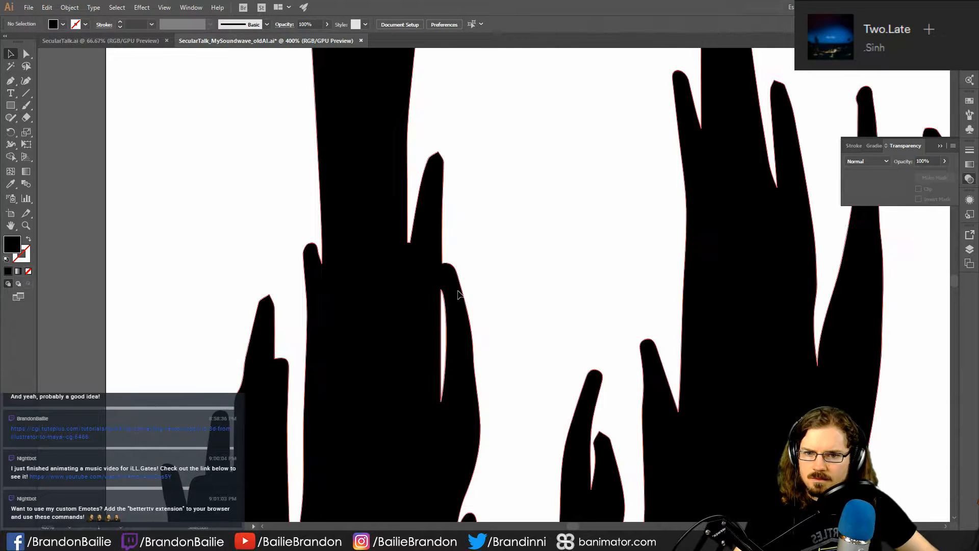
pyautogui.click(458, 291)
pyautogui.click(502, 221)
pyautogui.moveTo(504, 222); pyautogui.dragTo(491, 235)
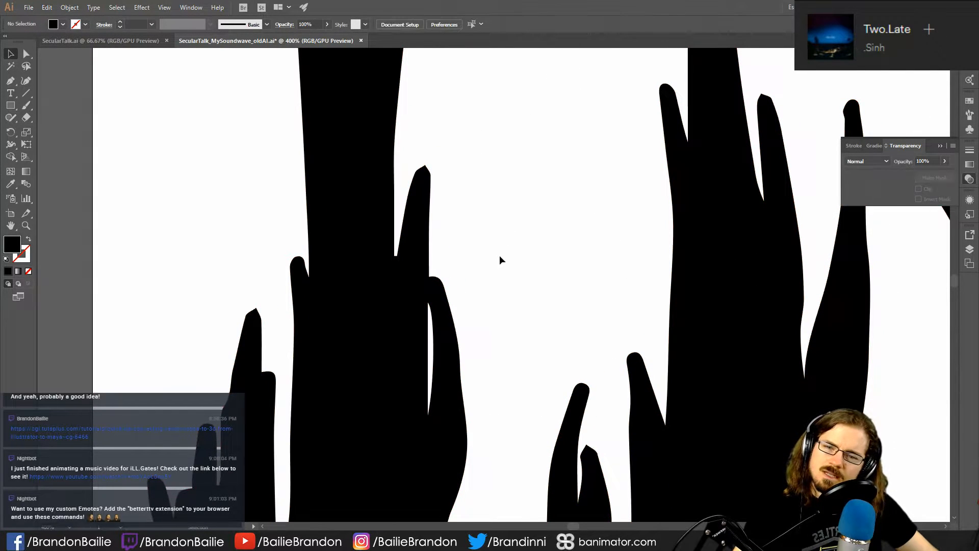
pyautogui.click(432, 294)
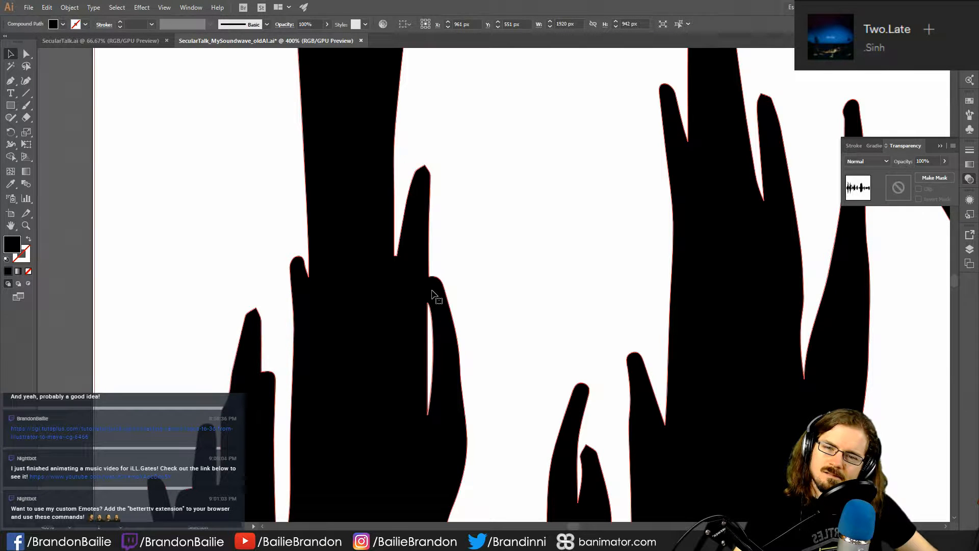
pyautogui.click(492, 249)
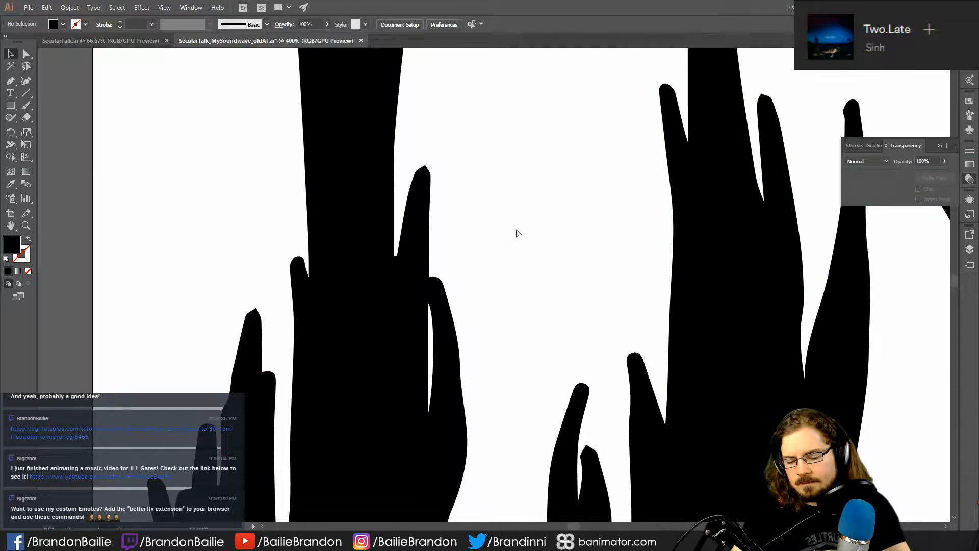
# - Save the corrected waveform in SecularTalk_MySoundwave_oldAI.ai, keeping the older Illustrator format
pyautogui.hotkey('ctrl', '-')
pyautogui.hotkey('ctrl', '-')
pyautogui.hotkey('ctrl', '-')
pyautogui.hotkey('ctrl', '-')
pyautogui.hotkey('ctrl', '-')
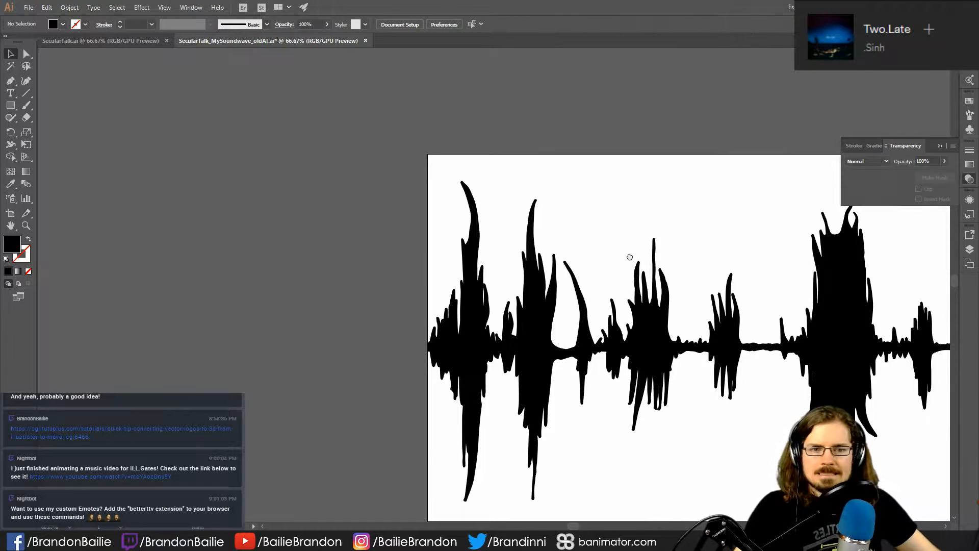
pyautogui.moveTo(630, 257); pyautogui.dragTo(399, 233)
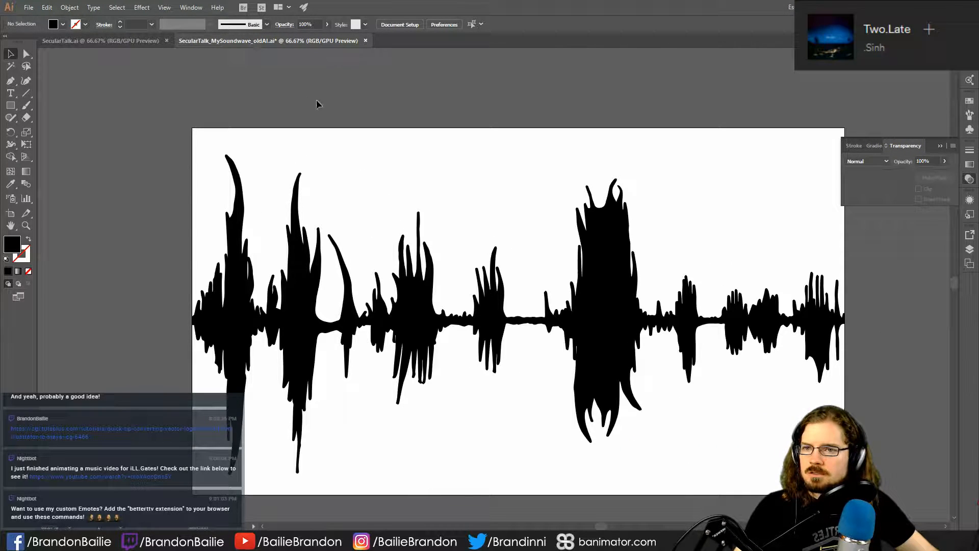
pyautogui.hotkey('ctrl', 's')
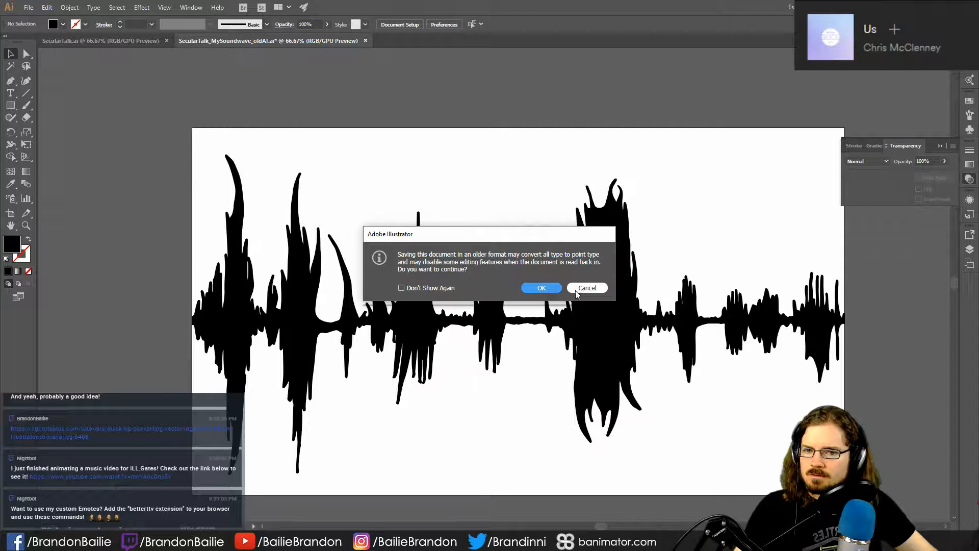
pyautogui.click(542, 288)
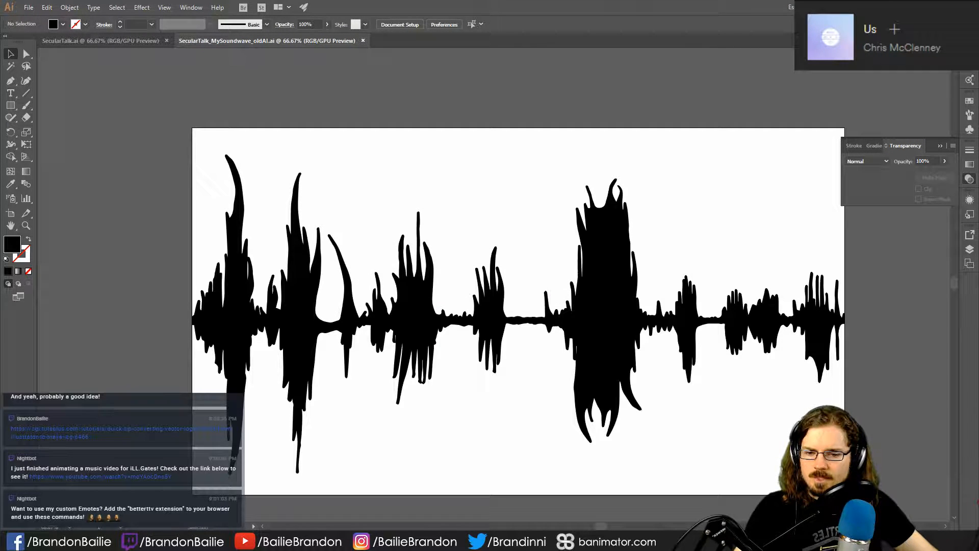
# - Switch to Maya and delete the old planar and beveled waveform objects from the scene
pyautogui.moveTo(365, 541)
pyautogui.click(421, 500)
pyautogui.scroll(-7, 406, 354)
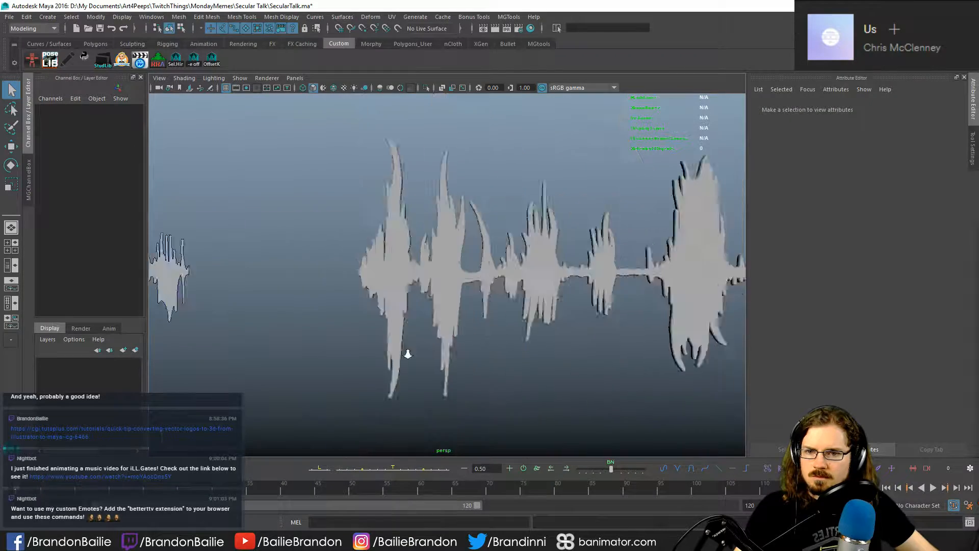
pyautogui.keyDown('alt'); pyautogui.moveTo(368, 347); pyautogui.dragTo(441, 380); pyautogui.keyUp('alt')
pyautogui.moveTo(183, 206); pyautogui.dragTo(727, 401)
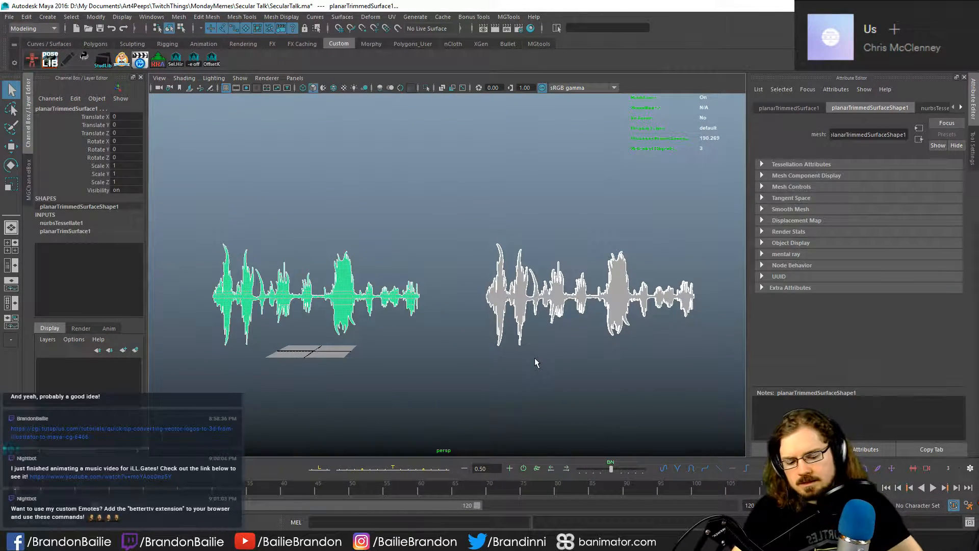
pyautogui.press('Delete')
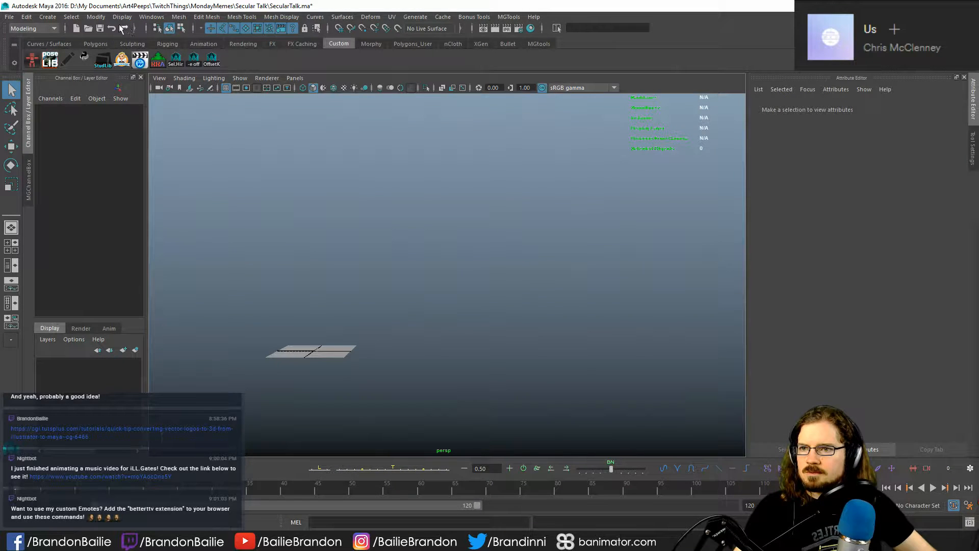
# - Delete the leftover IllustratorCurves1 group of the earlier Illustrator import from the scene
pyautogui.click(144, 21)
pyautogui.click(171, 106)
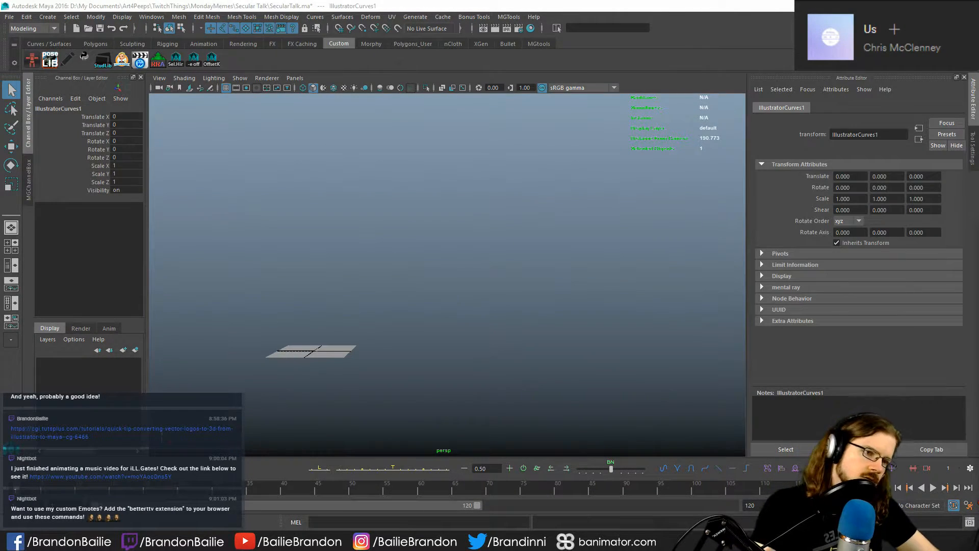
pyautogui.press('Delete')
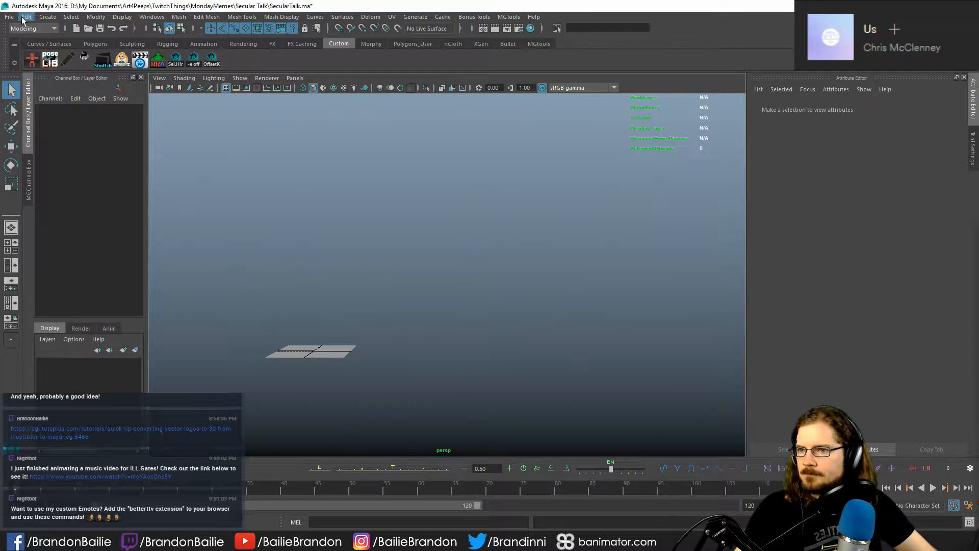
# - Import SecularTalk_MySoundwave_oldAI.ai into the scene as an Adobe Illustrator object with curves
pyautogui.click(47, 17)
pyautogui.click(137, 117)
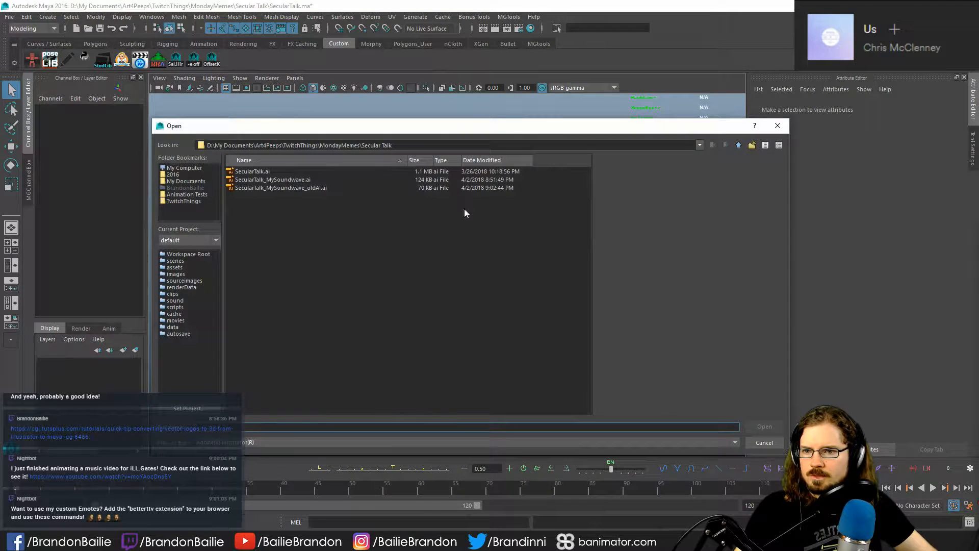
pyautogui.click(298, 188)
pyautogui.click(764, 427)
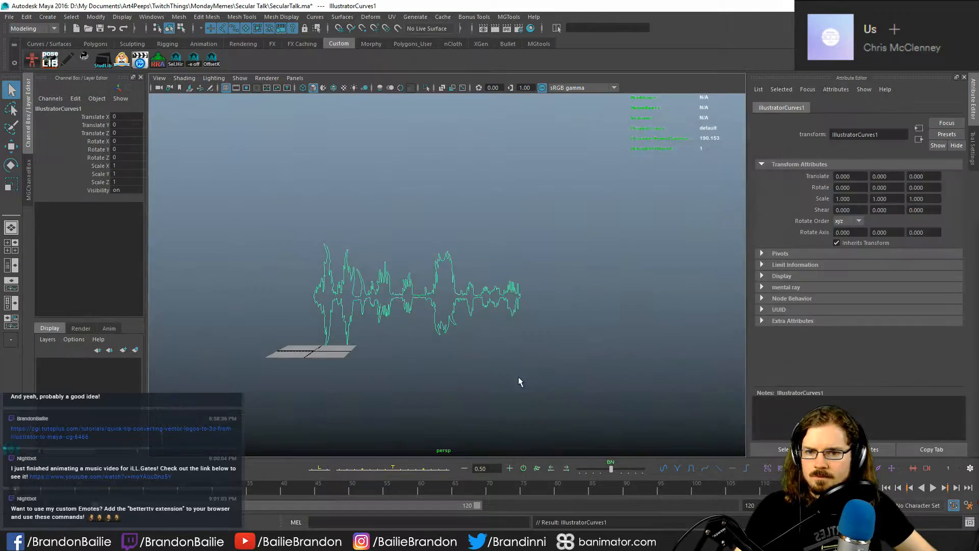
# - Move the main waveform curve aside along X, clear of the small stray curves inside it
pyautogui.moveTo(381, 247); pyautogui.dragTo(387, 345)
pyautogui.keyDown('alt'); pyautogui.moveTo(388, 345); pyautogui.dragTo(487, 301, button='middle'); pyautogui.keyUp('alt')
pyautogui.keyDown('alt'); pyautogui.moveTo(487, 302); pyautogui.dragTo(530, 404, button='right'); pyautogui.keyUp('alt')
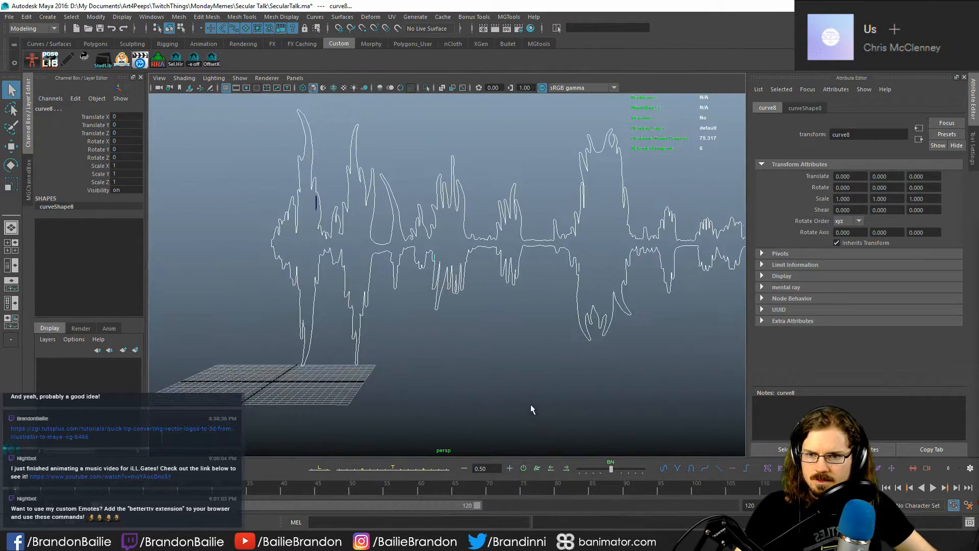
pyautogui.keyDown('alt'); pyautogui.moveTo(530, 404); pyautogui.dragTo(594, 438, button='middle'); pyautogui.keyUp('alt')
pyautogui.moveTo(400, 250); pyautogui.dragTo(415, 257)
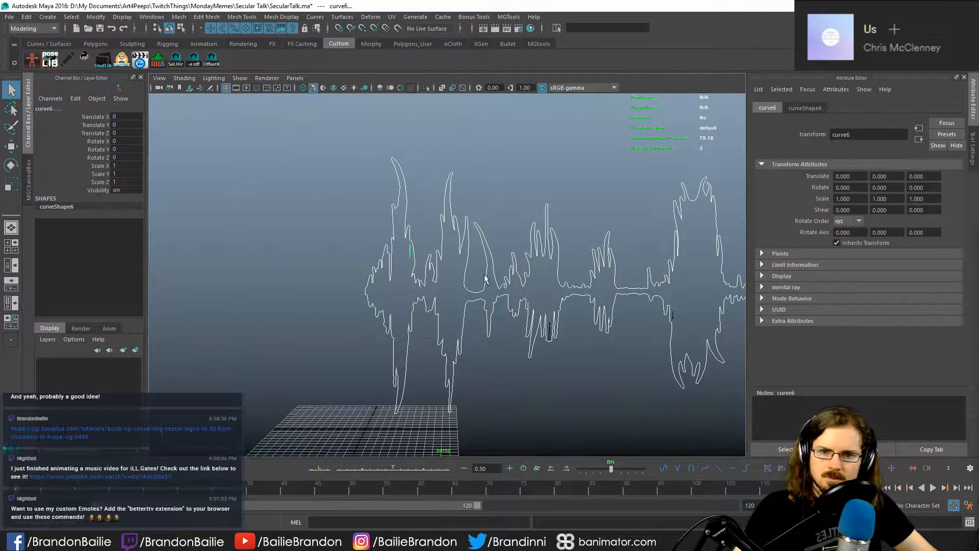
pyautogui.moveTo(644, 218); pyautogui.dragTo(678, 348)
pyautogui.click(628, 296)
pyautogui.press('w')
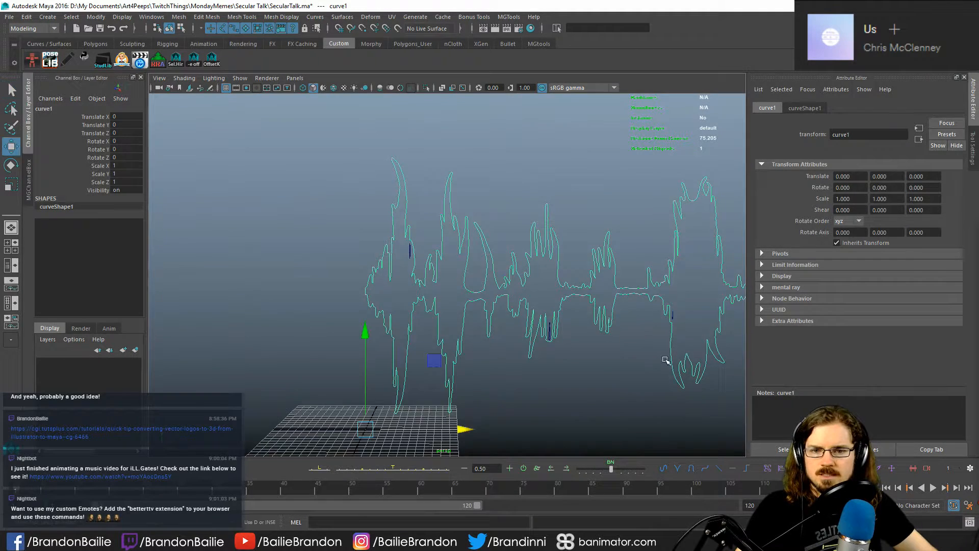
pyautogui.keyDown('alt'); pyautogui.moveTo(667, 361); pyautogui.dragTo(507, 342, button='right'); pyautogui.keyUp('alt')
pyautogui.moveTo(505, 342); pyautogui.dragTo(179, 315)
pyautogui.click(443, 257)
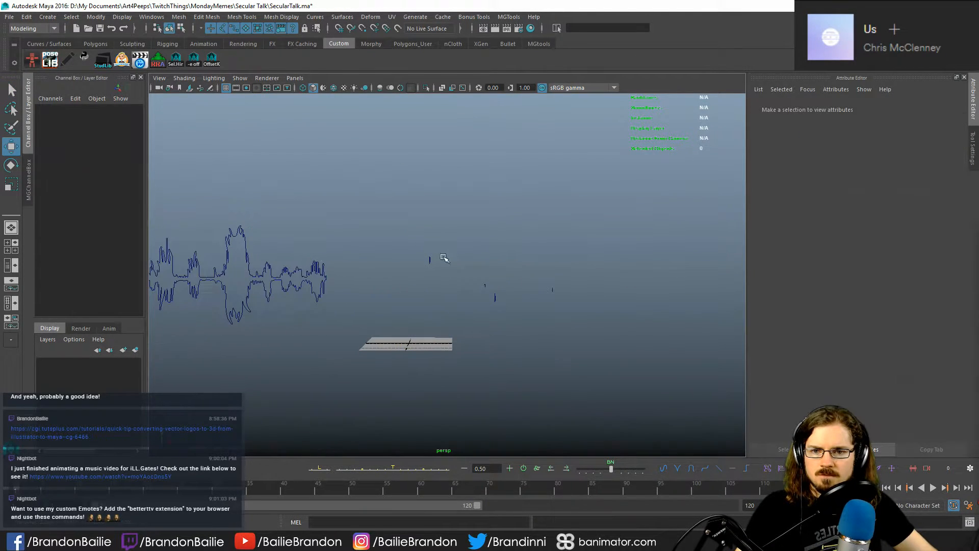
# - Delete the small stray curves and bring the main waveform curve back to its original position
pyautogui.moveTo(417, 236); pyautogui.dragTo(569, 329)
pyautogui.hotkey('ctrl', 'z')
pyautogui.hotkey('ctrl', 'z')
pyautogui.hotkey('ctrl', 'z')
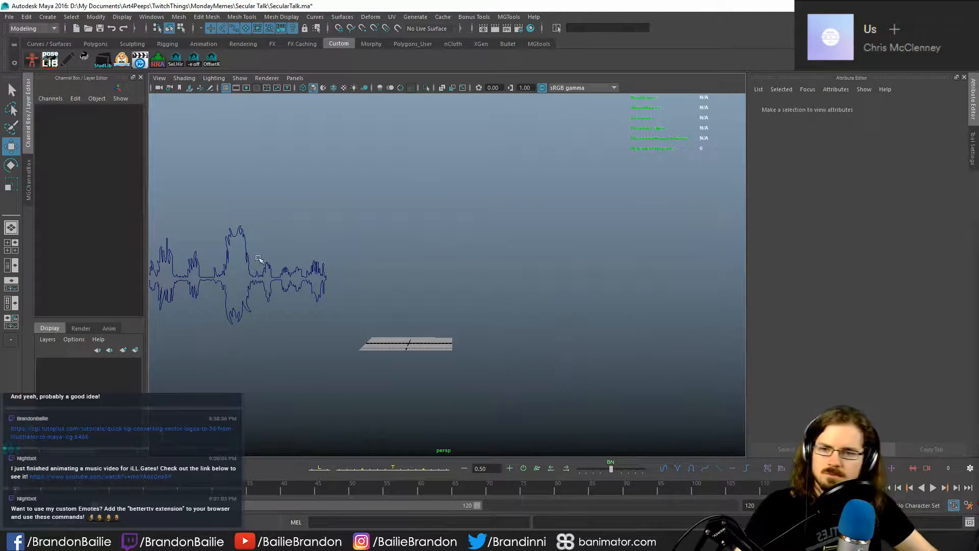
pyautogui.keyDown('alt'); pyautogui.moveTo(349, 356); pyautogui.dragTo(536, 372, button='right'); pyautogui.keyUp('alt')
pyautogui.keyDown('alt'); pyautogui.moveTo(510, 381); pyautogui.dragTo(494, 343, button='middle'); pyautogui.keyUp('alt')
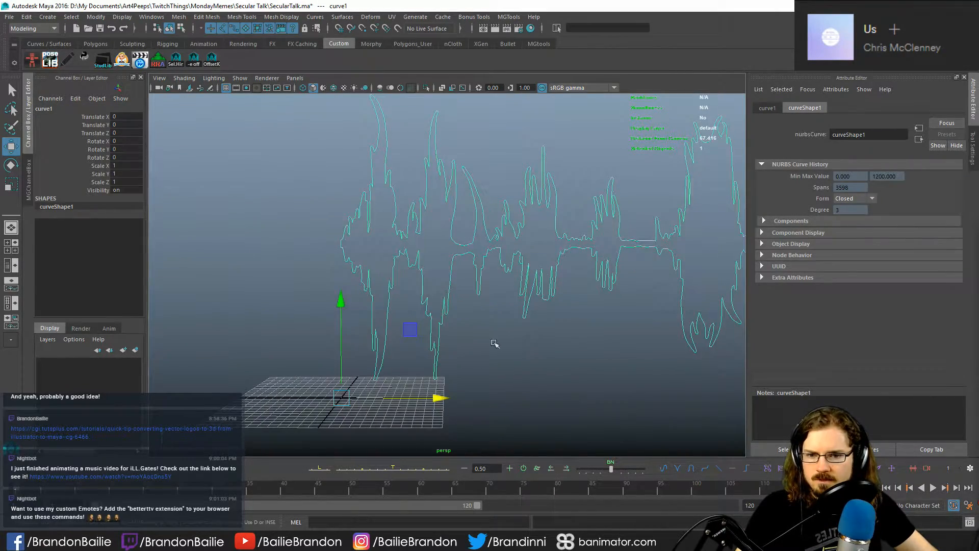
# - Shift the waveform curve to about -17.1 along X and fill it with a planar polygon surface
pyautogui.moveTo(441, 397); pyautogui.dragTo(457, 353)
pyautogui.keyDown('alt'); pyautogui.moveTo(457, 353); pyautogui.dragTo(437, 363, button='middle'); pyautogui.keyUp('alt')
pyautogui.click(439, 358)
pyautogui.click(419, 290)
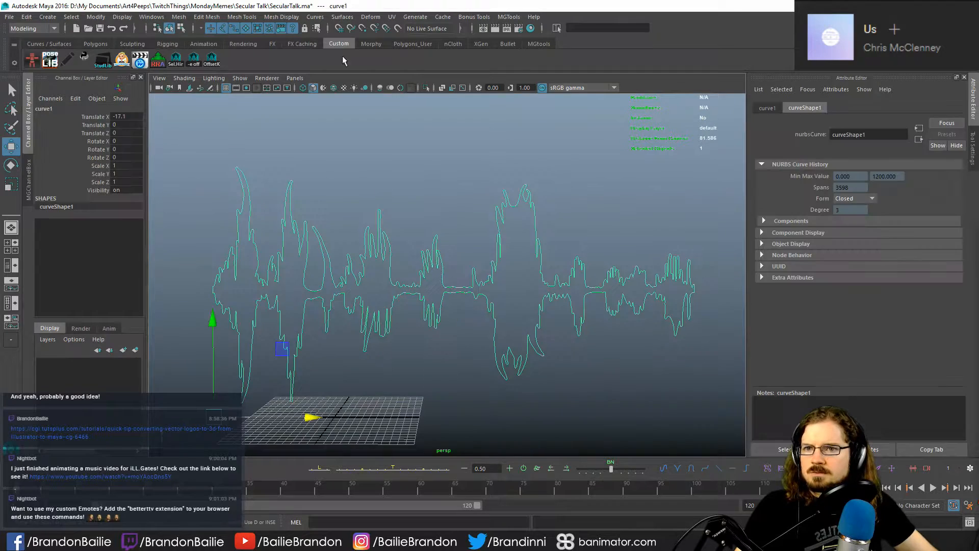
pyautogui.click(347, 19)
pyautogui.click(440, 54)
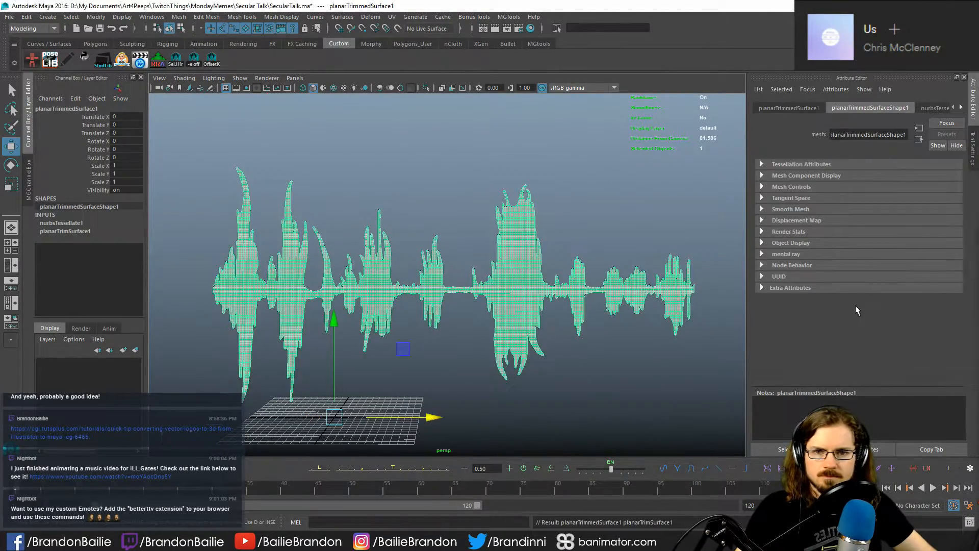
# - Try to separate the planar surface and its source curve by moving each of them, undoing the moves
pyautogui.keyDown('alt'); pyautogui.moveTo(436, 345); pyautogui.dragTo(451, 313); pyautogui.keyUp('alt')
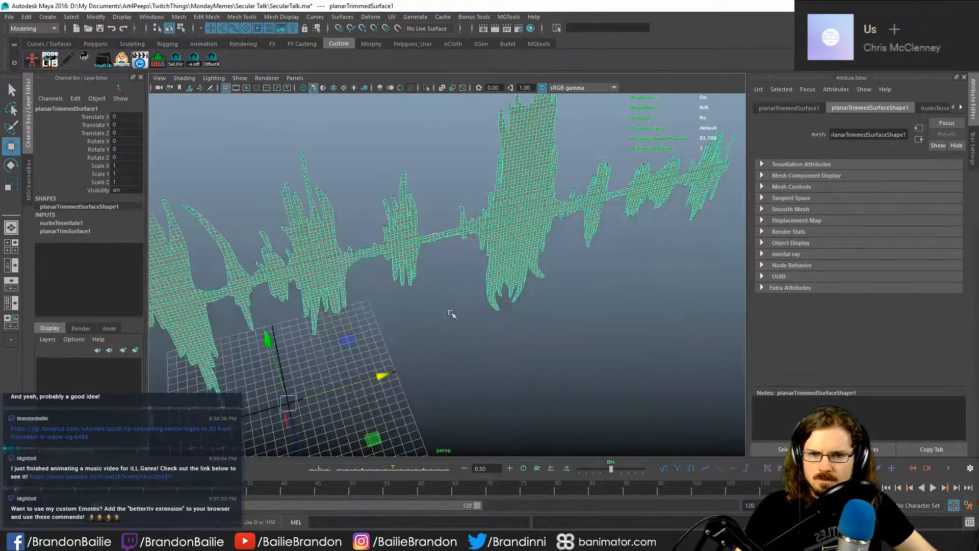
pyautogui.moveTo(298, 447); pyautogui.dragTo(288, 370)
pyautogui.click(523, 284)
pyautogui.keyDown('alt'); pyautogui.moveTo(551, 301); pyautogui.dragTo(408, 344); pyautogui.keyUp('alt')
pyautogui.hotkey('ctrl', 'z')
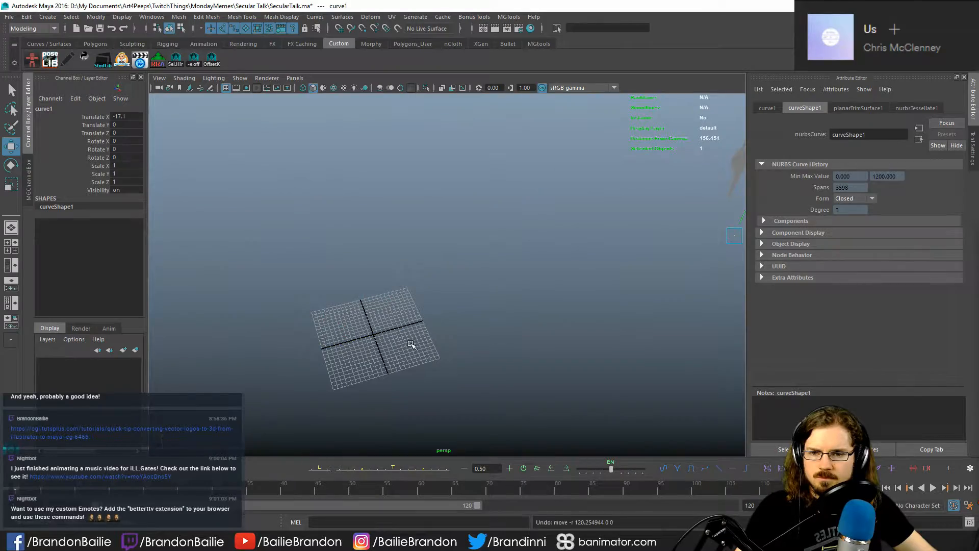
pyautogui.hotkey('ctrl', 'z')
pyautogui.hotkey('ctrl', 'z')
pyautogui.hotkey('ctrl', 'z')
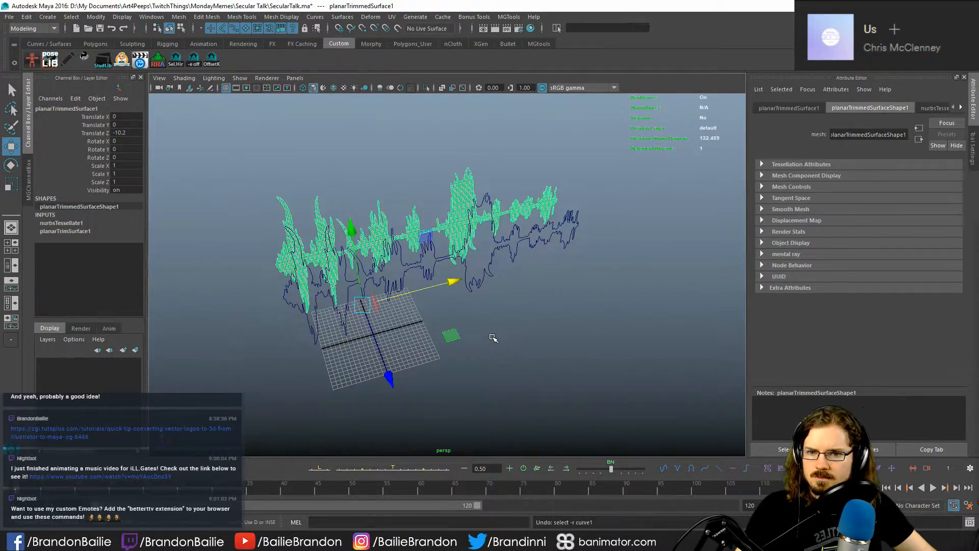
pyautogui.keyDown('alt'); pyautogui.moveTo(409, 341); pyautogui.dragTo(484, 357, button='right'); pyautogui.keyUp('alt')
pyautogui.keyDown('alt'); pyautogui.moveTo(483, 357); pyautogui.dragTo(508, 342, button='middle'); pyautogui.keyUp('alt')
pyautogui.keyDown('alt'); pyautogui.moveTo(508, 341); pyautogui.dragTo(231, 274); pyautogui.keyUp('alt')
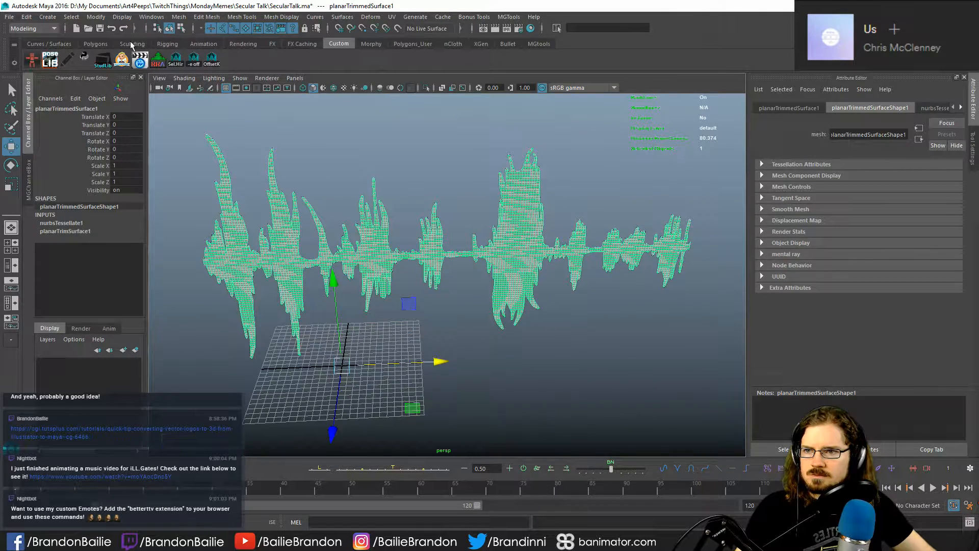
# - Extrude the planar waveform mesh in depth to give it thickness and return to object mode
pyautogui.click(97, 44)
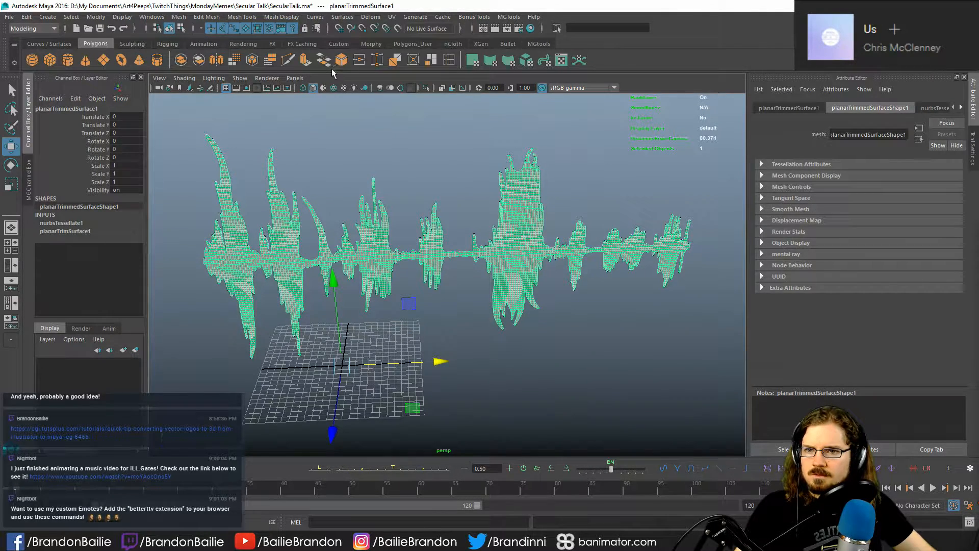
pyautogui.keyDown('alt'); pyautogui.moveTo(309, 269); pyautogui.dragTo(436, 309); pyautogui.keyUp('alt')
pyautogui.moveTo(493, 324); pyautogui.dragTo(376, 274)
pyautogui.keyDown('alt'); pyautogui.moveTo(376, 273); pyautogui.dragTo(479, 325, button='right'); pyautogui.keyUp('alt')
pyautogui.moveTo(479, 326)
pyautogui.keyDown('alt'); pyautogui.mouseDown()
pyautogui.moveTo(469, 327)
pyautogui.moveTo(497, 329)
pyautogui.mouseUp(); pyautogui.keyUp('alt')
pyautogui.click(659, 362)
pyautogui.keyDown('alt'); pyautogui.moveTo(645, 363); pyautogui.dragTo(548, 362, button='right'); pyautogui.keyUp('alt')
pyautogui.rightClick(431, 279)
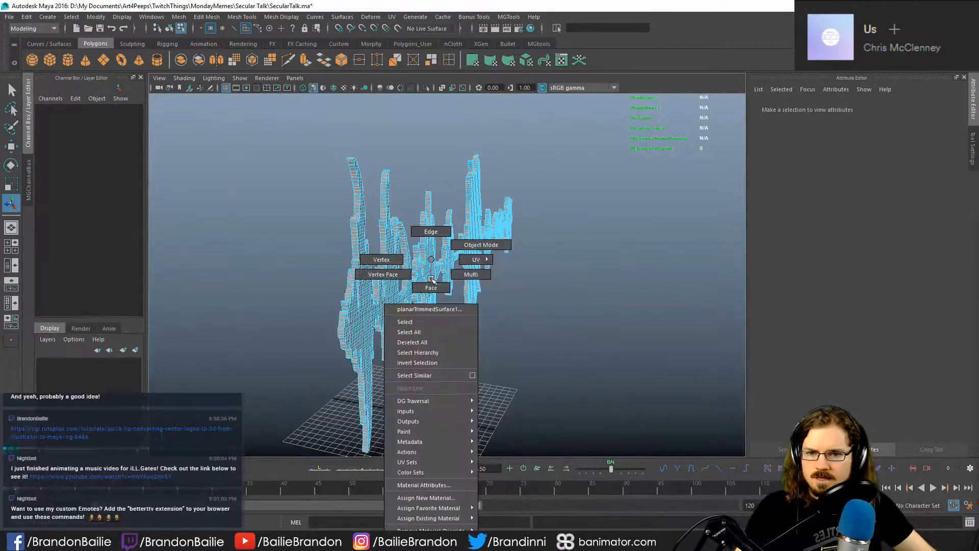
pyautogui.moveTo(431, 280); pyautogui.dragTo(482, 243, button='right')
# - Examine the extruded waveform's front, sides and spike edges from several angles
pyautogui.keyDown('alt'); pyautogui.moveTo(602, 273); pyautogui.dragTo(358, 296); pyautogui.keyUp('alt')
pyautogui.click(500, 283)
pyautogui.keyDown('alt'); pyautogui.moveTo(529, 301); pyautogui.dragTo(642, 312); pyautogui.keyUp('alt')
pyautogui.click(541, 370)
pyautogui.keyDown('alt'); pyautogui.moveTo(536, 365); pyautogui.dragTo(437, 326); pyautogui.keyUp('alt')
pyautogui.keyDown('alt'); pyautogui.moveTo(367, 306); pyautogui.dragTo(423, 308, button='right'); pyautogui.keyUp('alt')
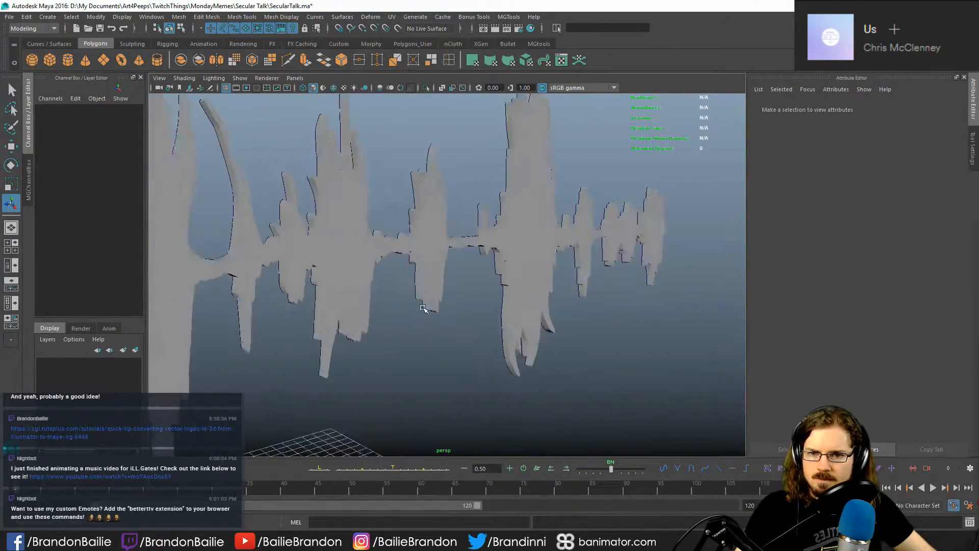
pyautogui.keyDown('alt'); pyautogui.moveTo(423, 307); pyautogui.dragTo(520, 310); pyautogui.keyUp('alt')
# - Delete the source waveform curve behind the extruded mesh, keeping the mesh at its original position
pyautogui.click(430, 248)
pyautogui.press('w')
pyautogui.keyDown('alt'); pyautogui.moveTo(521, 312); pyautogui.dragTo(469, 316, button='right'); pyautogui.keyUp('alt')
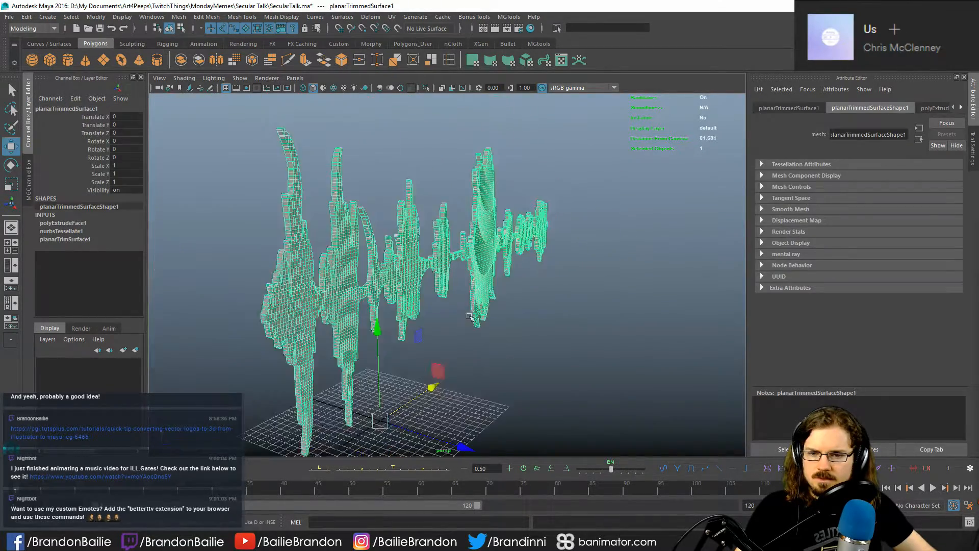
pyautogui.keyDown('alt'); pyautogui.moveTo(469, 317); pyautogui.dragTo(473, 303, button='middle'); pyautogui.keyUp('alt')
pyautogui.moveTo(482, 407); pyautogui.dragTo(427, 391)
pyautogui.click(512, 273)
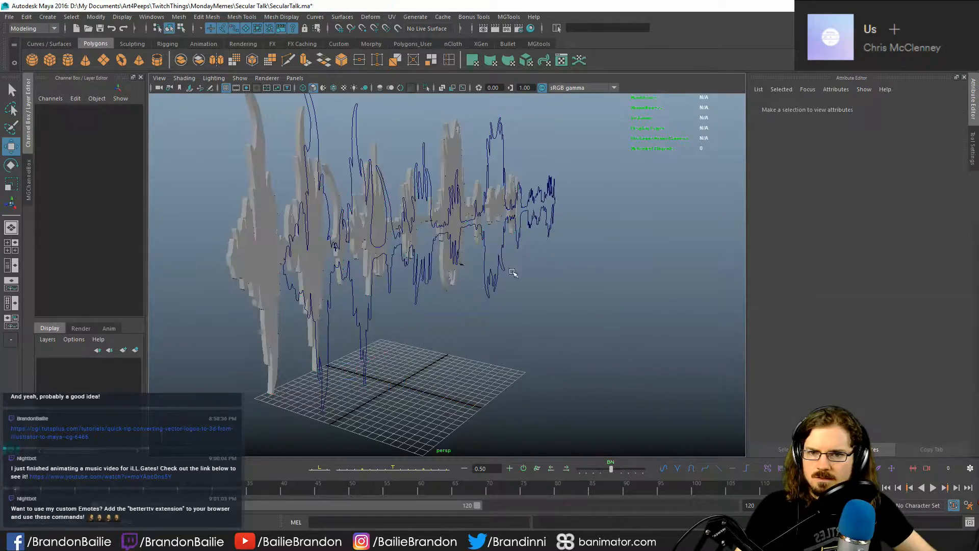
pyautogui.click(500, 286)
pyautogui.press('Delete')
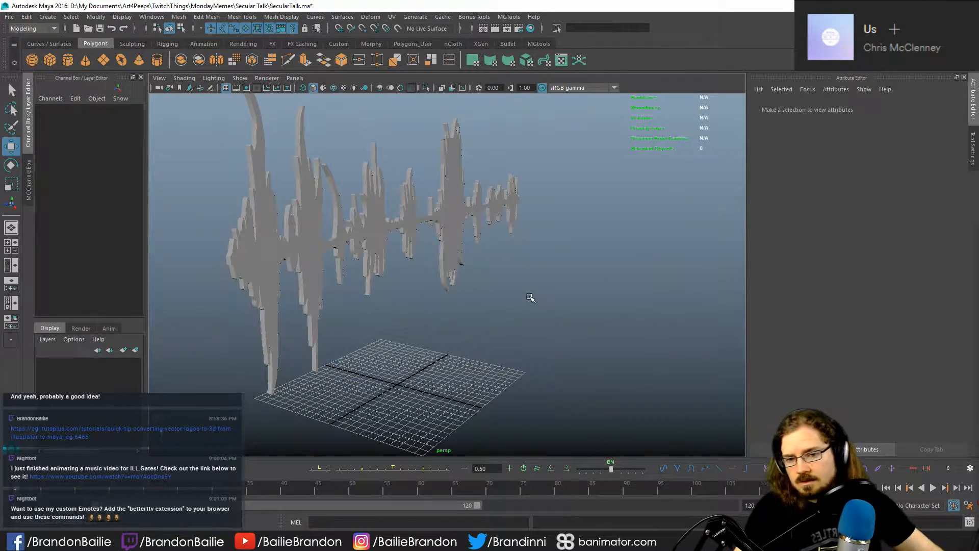
pyautogui.click(454, 230)
pyautogui.hotkey('ctrl', 'z')
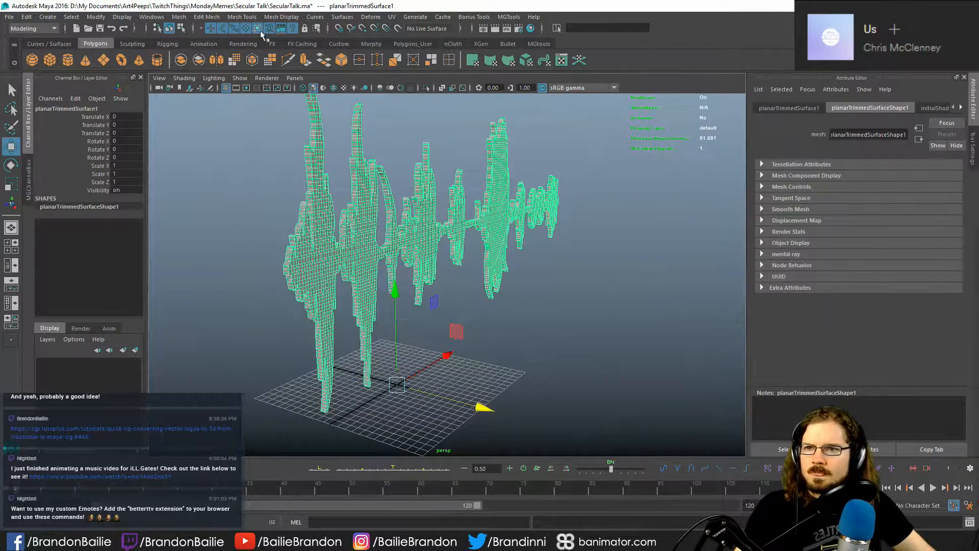
# - Remove the remaining IllustratorCurves1 group so that only the extruded waveform mesh is kept
pyautogui.click(142, 19)
pyautogui.click(189, 105)
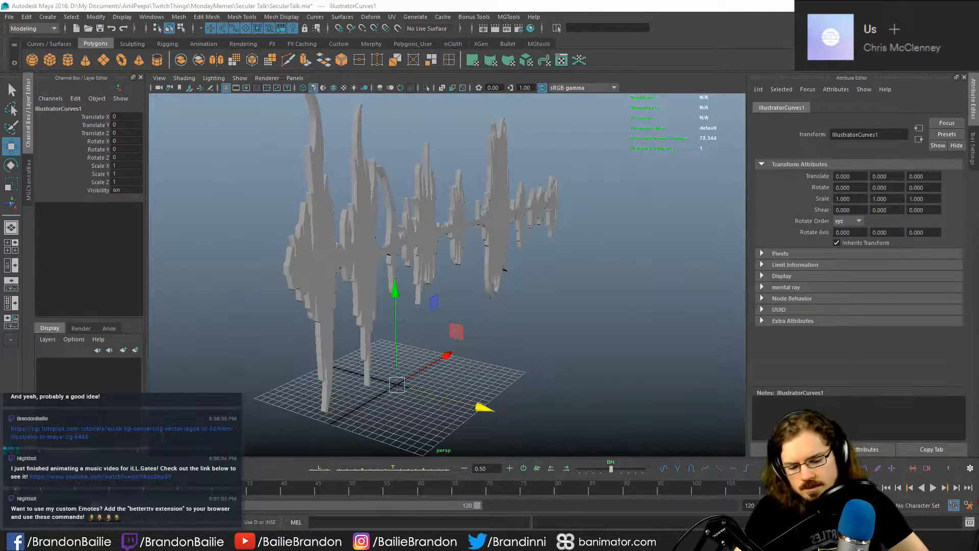
pyautogui.press('Delete')
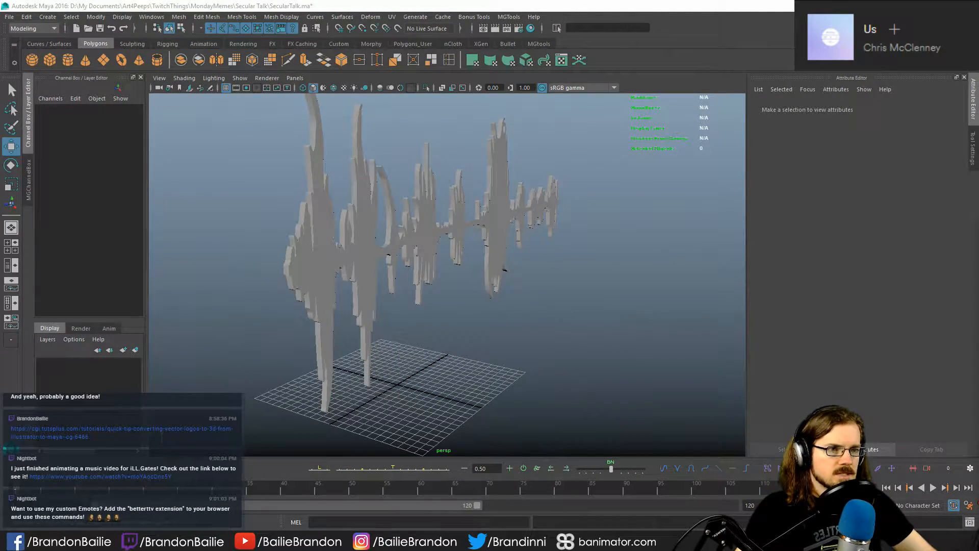
# - Inspect the finished waveform mesh, checking its quad grid, lower prongs and extruded edges
pyautogui.keyDown('alt'); pyautogui.moveTo(601, 274); pyautogui.dragTo(568, 265); pyautogui.keyUp('alt')
pyautogui.click(516, 250)
pyautogui.keyDown('alt'); pyautogui.moveTo(516, 249); pyautogui.dragTo(581, 290); pyautogui.keyUp('alt')
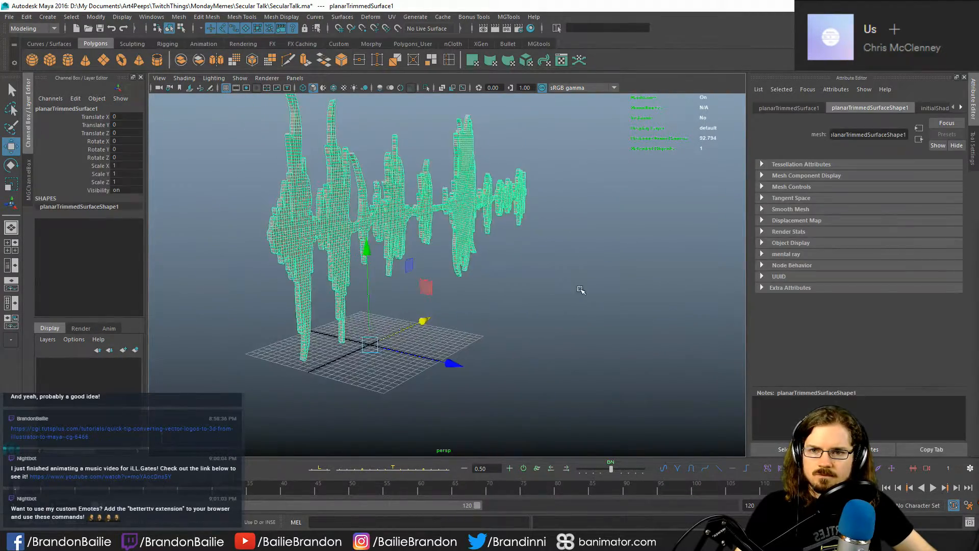
pyautogui.click(581, 290)
pyautogui.click(459, 219)
pyautogui.keyDown('alt'); pyautogui.moveTo(459, 219); pyautogui.dragTo(488, 355, button='right'); pyautogui.keyUp('alt')
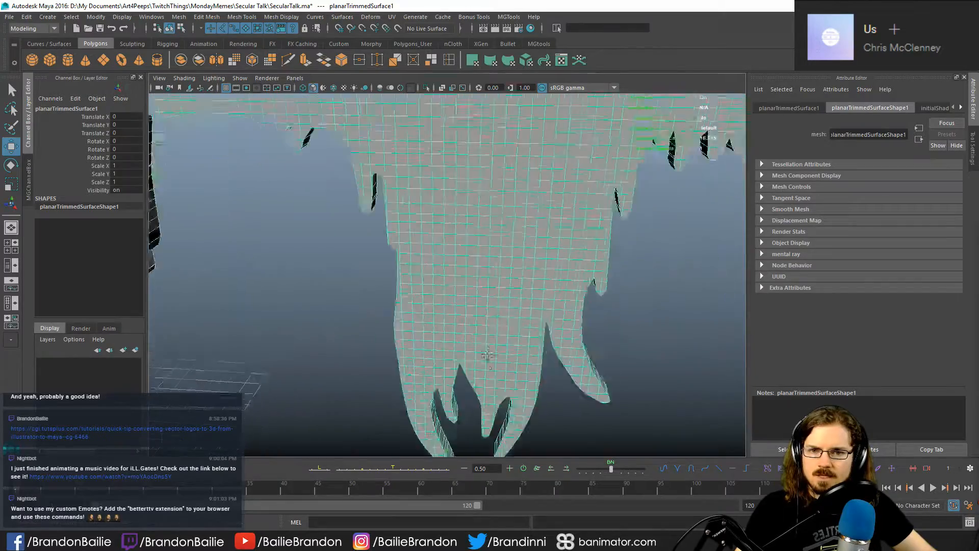
pyautogui.keyDown('alt'); pyautogui.moveTo(487, 354); pyautogui.dragTo(472, 395, button='middle'); pyautogui.keyUp('alt')
pyautogui.keyDown('alt'); pyautogui.moveTo(472, 395); pyautogui.dragTo(360, 284, button='right'); pyautogui.keyUp('alt')
pyautogui.keyDown('alt'); pyautogui.moveTo(361, 284); pyautogui.dragTo(426, 284, button='middle'); pyautogui.keyUp('alt')
pyautogui.click(612, 273)
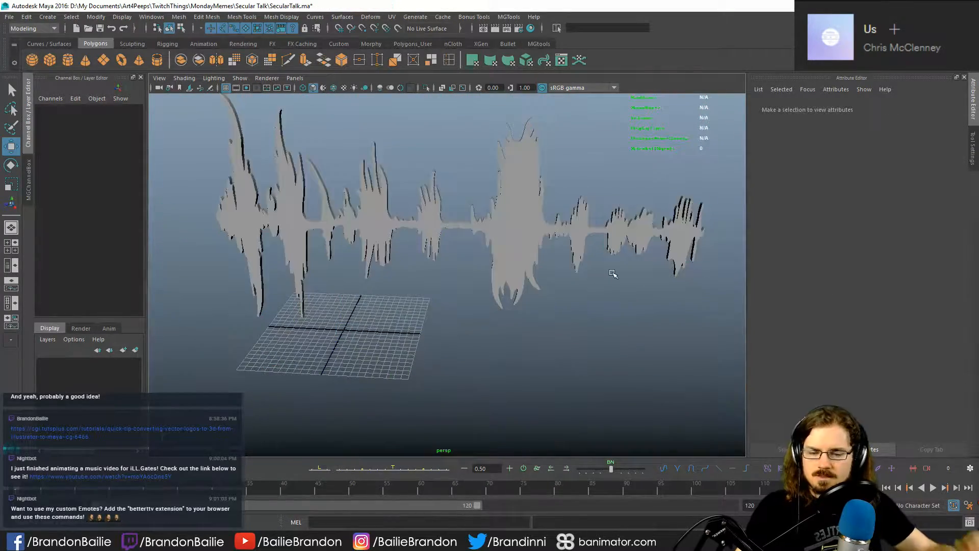
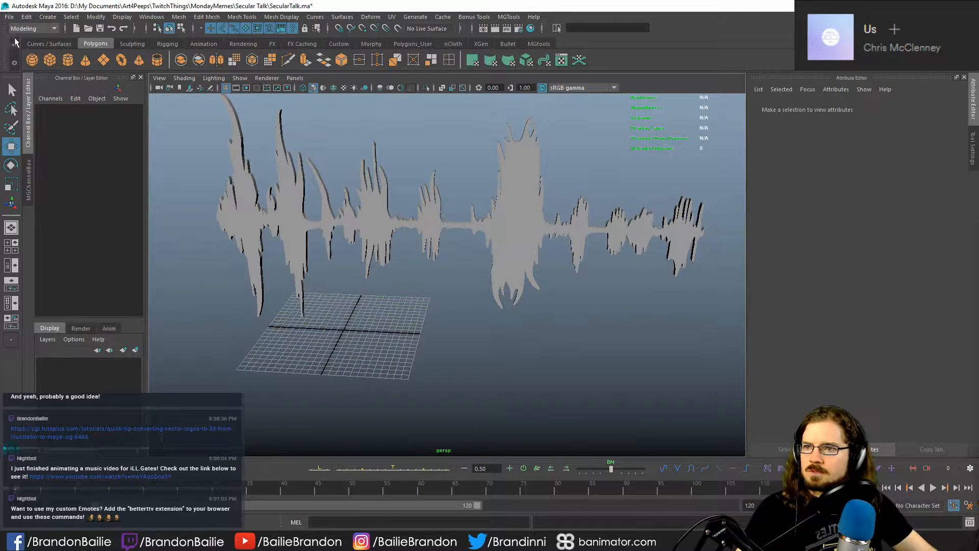
# - Switch the menu set to FX to reach the particle and fluid commands
pyautogui.click(45, 29)
pyautogui.click(36, 60)
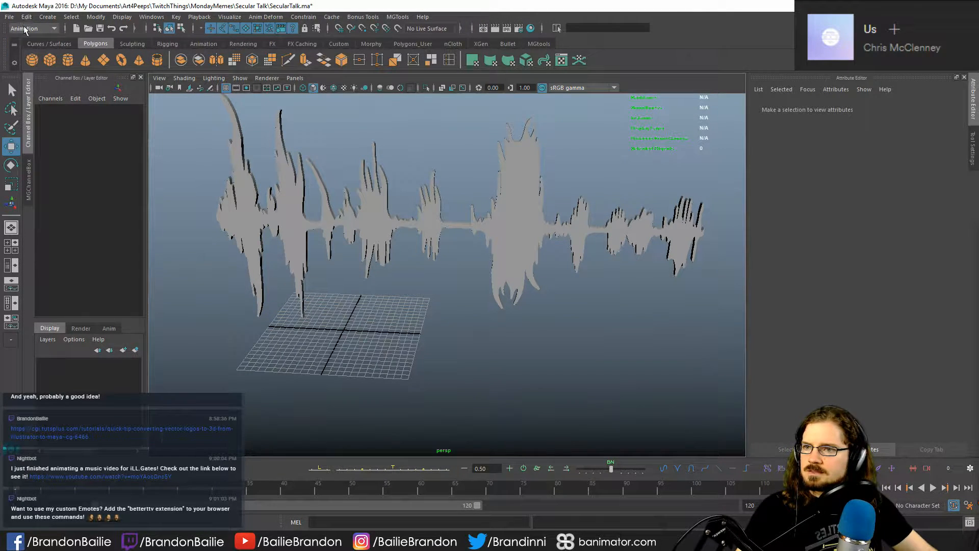
pyautogui.click(28, 30)
pyautogui.click(31, 69)
pyautogui.click(184, 17)
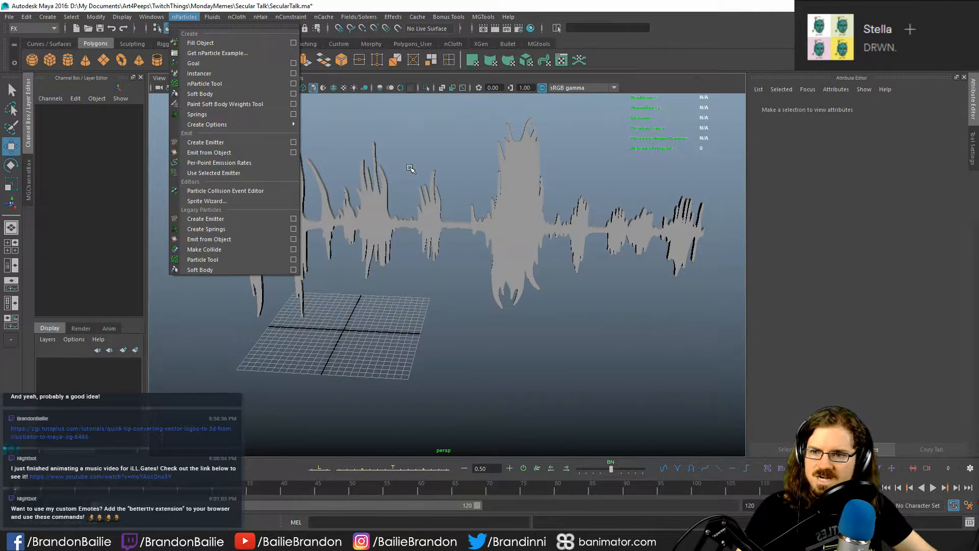
pyautogui.click(509, 366)
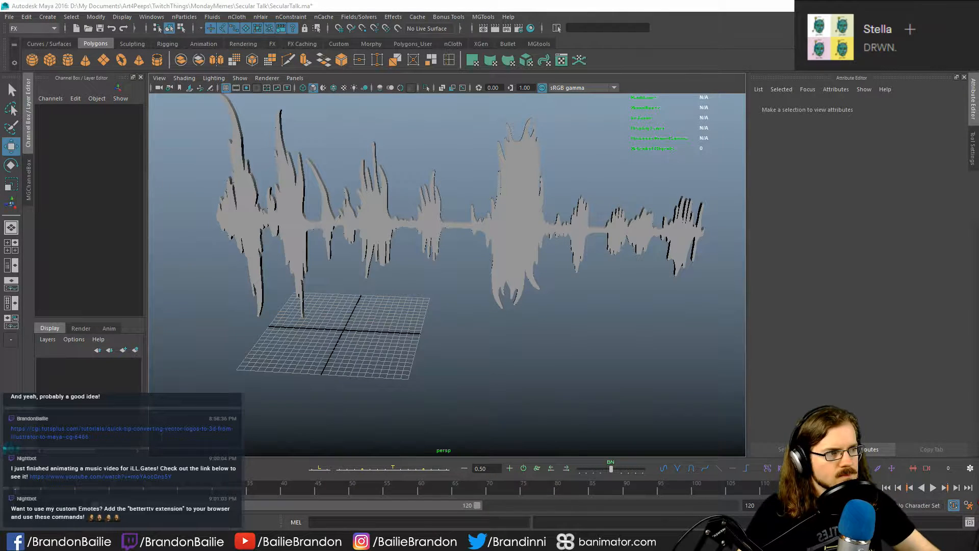
pyautogui.click(184, 17)
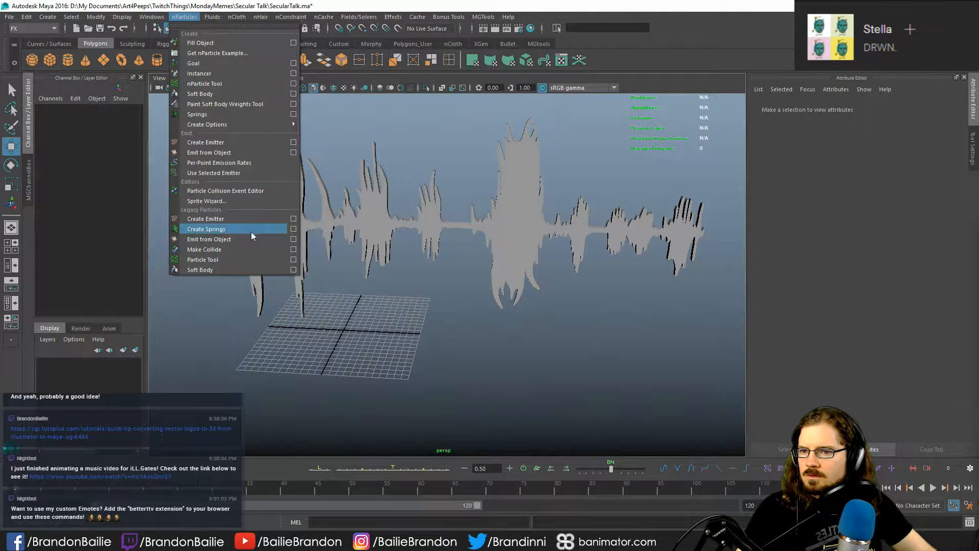
pyautogui.moveTo(510, 17)
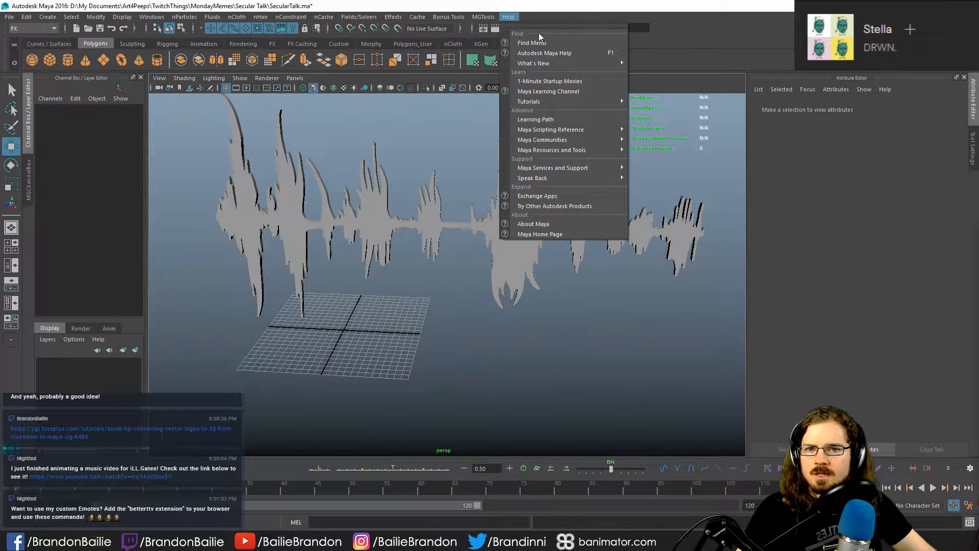
pyautogui.click(714, 25)
pyautogui.click(590, 25)
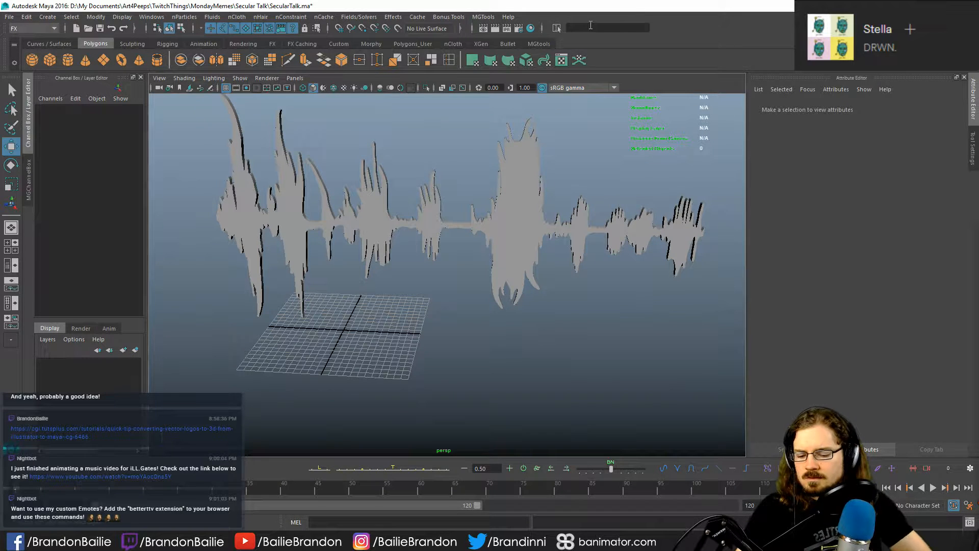
pyautogui.write('container')
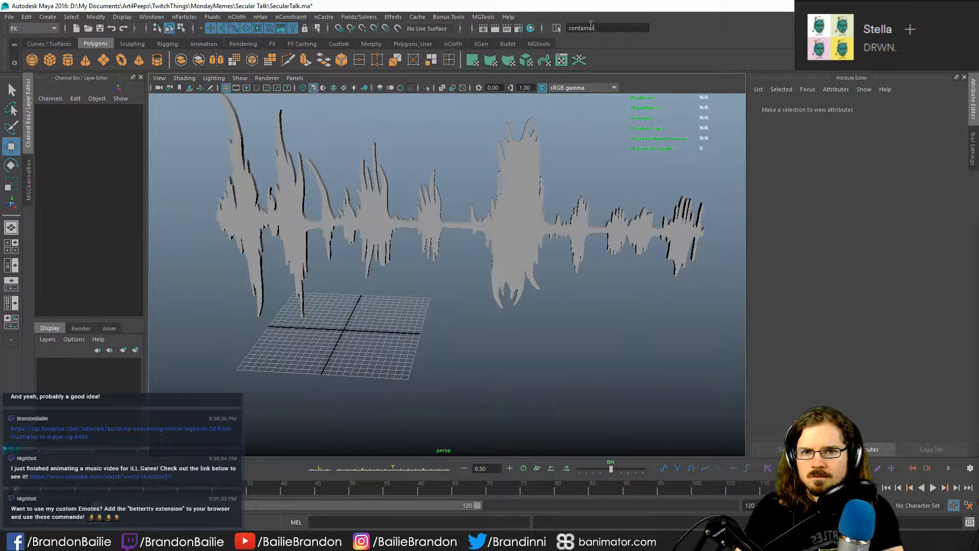
pyautogui.press('Return')
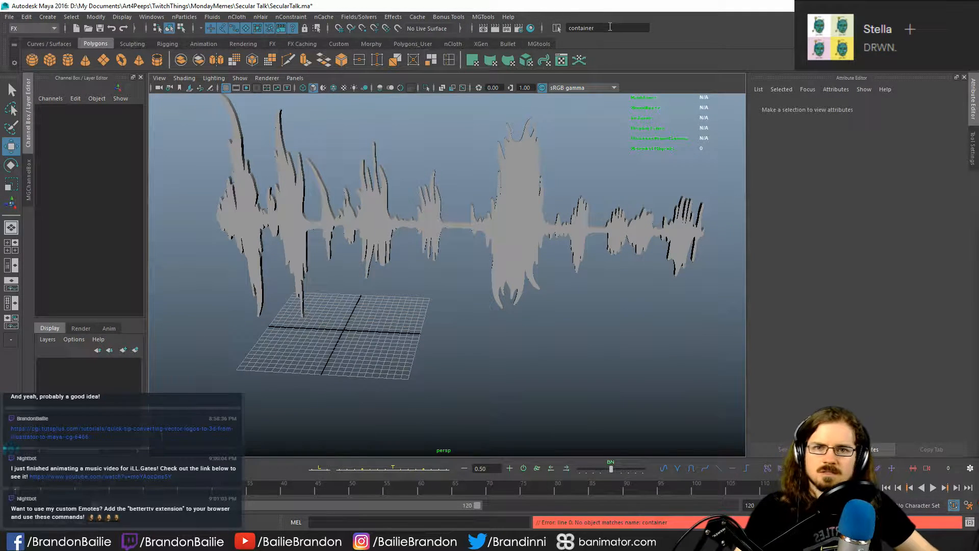
pyautogui.moveTo(608, 26); pyautogui.dragTo(559, 28)
pyautogui.press('BackSpace')
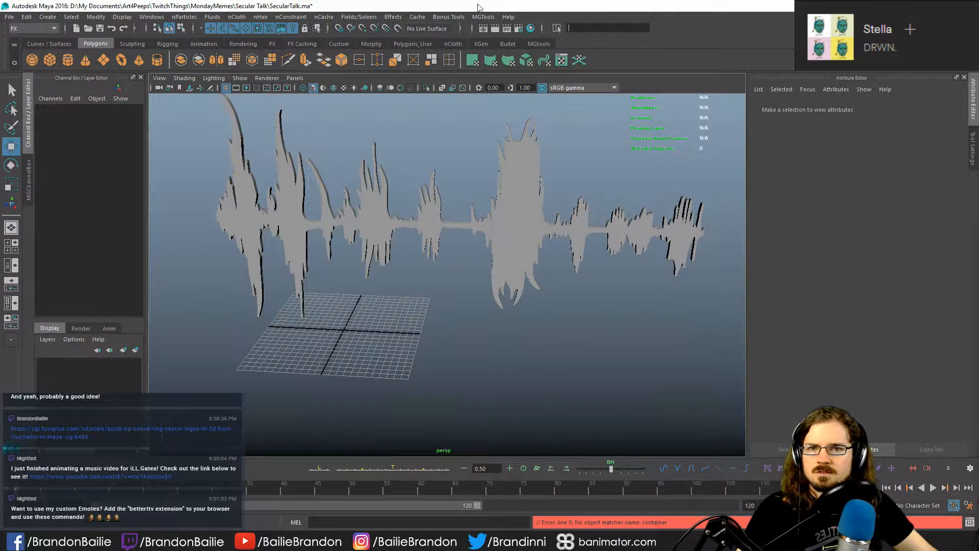
# - Search the available menu commands for "container"
pyautogui.click(508, 16)
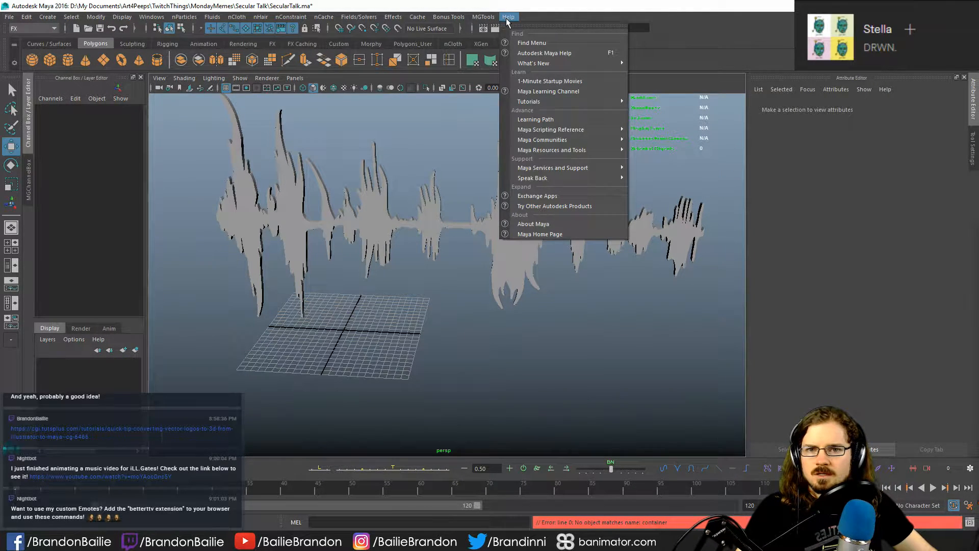
pyautogui.click(553, 43)
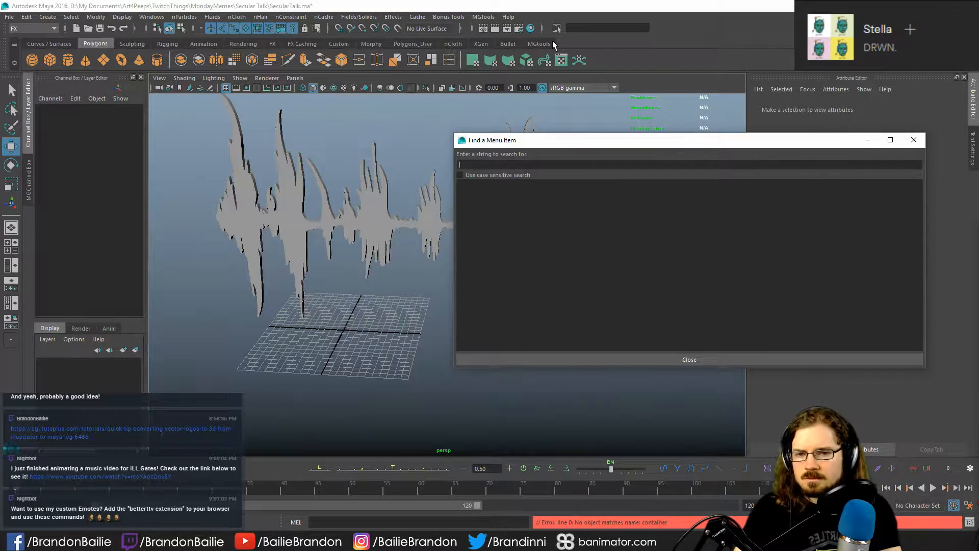
pyautogui.write('container')
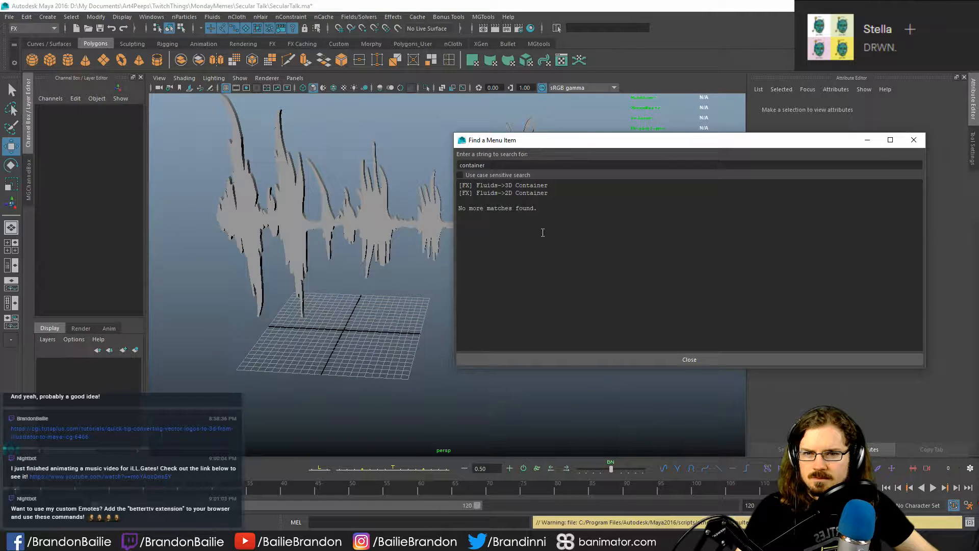
# - Create a 3D fluid container with the default settings and dismiss the menu item search
pyautogui.click(218, 19)
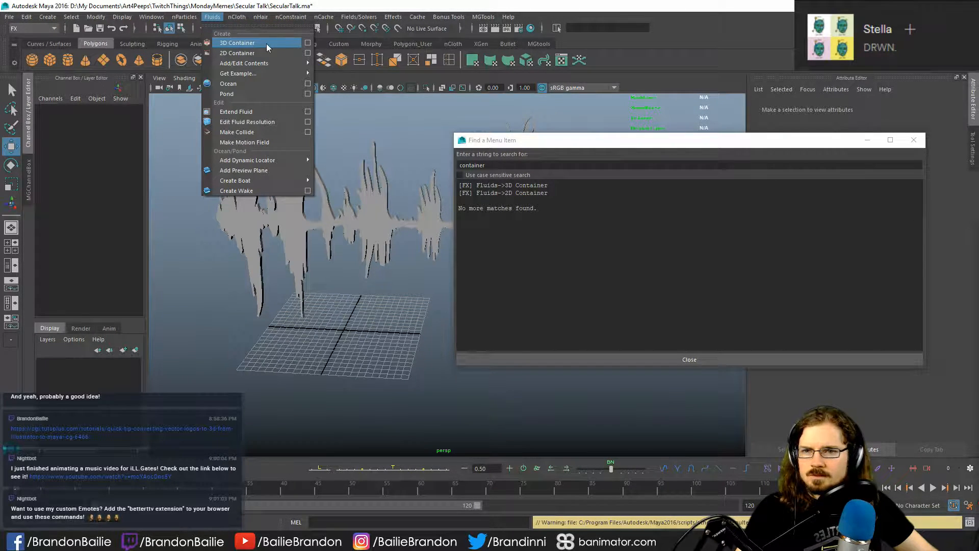
pyautogui.click(268, 45)
pyautogui.click(914, 140)
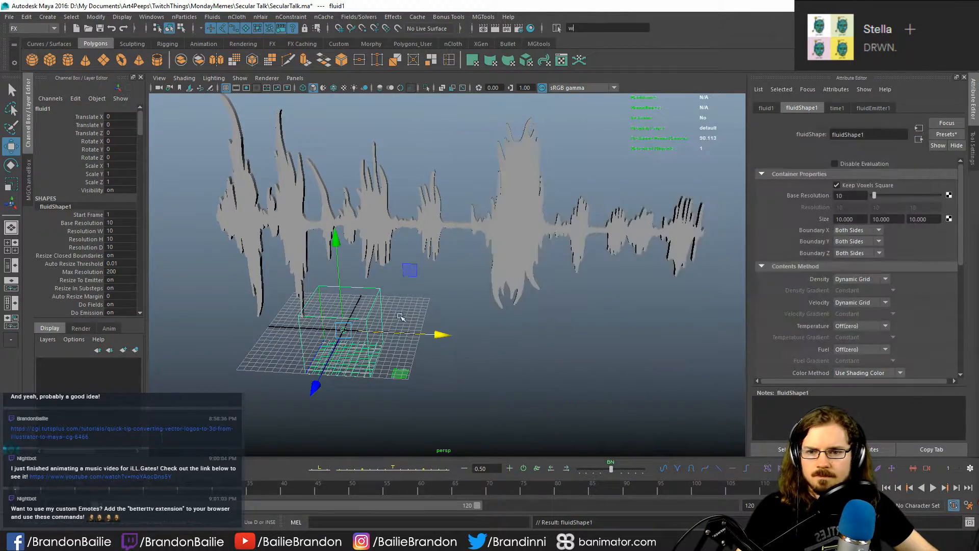
# - Move the fluid container near the waveform, to about X 6, Y 5.1 and Z 0.2
pyautogui.keyDown('alt'); pyautogui.moveTo(419, 337); pyautogui.dragTo(372, 339); pyautogui.keyUp('alt')
pyautogui.moveTo(273, 364); pyautogui.dragTo(303, 355)
pyautogui.keyDown('alt'); pyautogui.moveTo(307, 354); pyautogui.dragTo(382, 327); pyautogui.keyUp('alt')
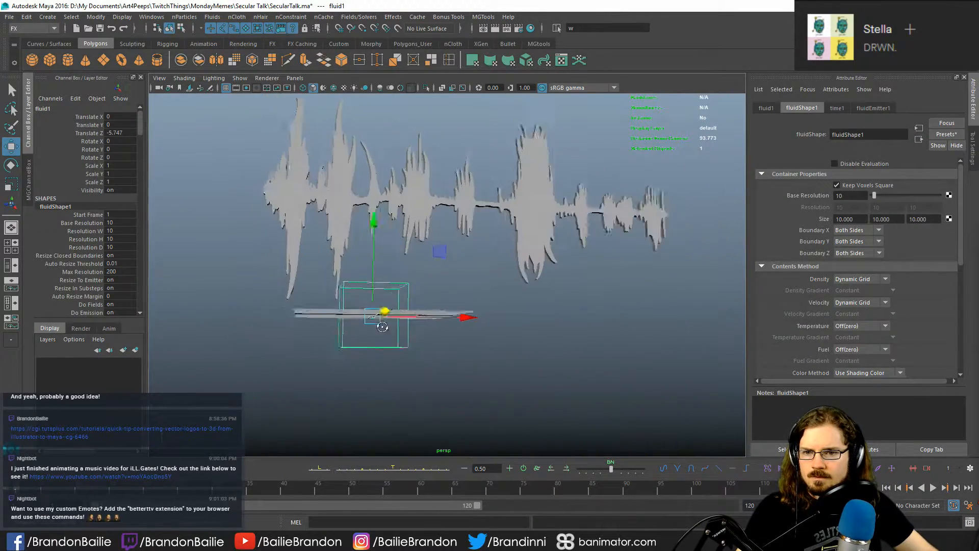
pyautogui.moveTo(374, 265)
pyautogui.mouseDown()
pyautogui.moveTo(374, 232)
pyautogui.moveTo(385, 260)
pyautogui.mouseUp()
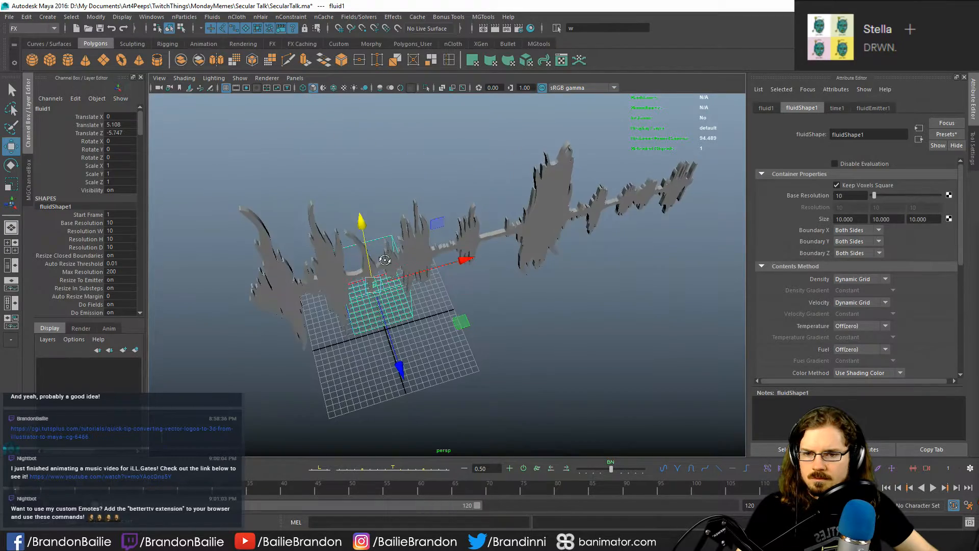
pyautogui.moveTo(461, 322); pyautogui.dragTo(481, 332)
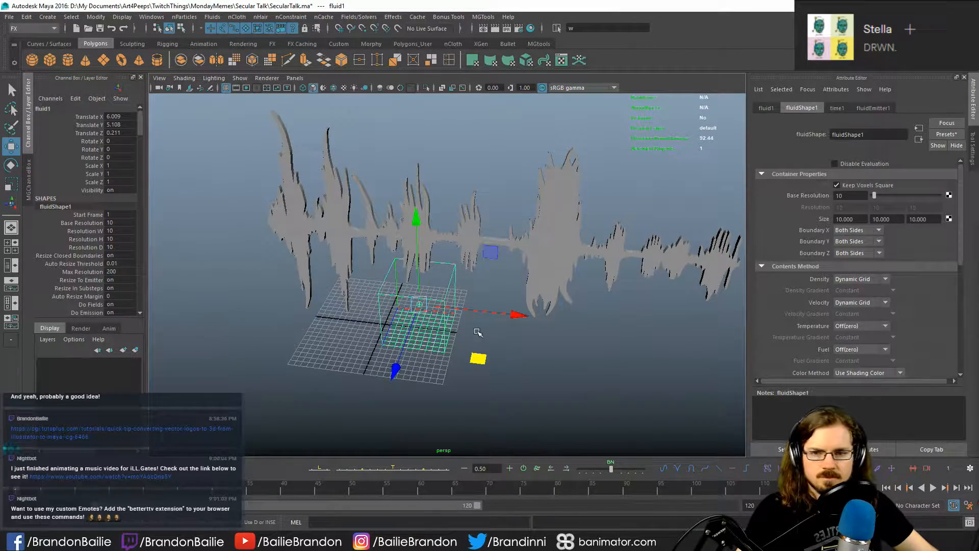
# - Scale the fluid container uniformly to about 6.18 and raise it to about Y 31 around the waveform
pyautogui.keyDown('alt'); pyautogui.moveTo(418, 333); pyautogui.dragTo(560, 274); pyautogui.keyUp('alt')
pyautogui.scroll(-3, 437, 321)
pyautogui.press('r')
pyautogui.press('w')
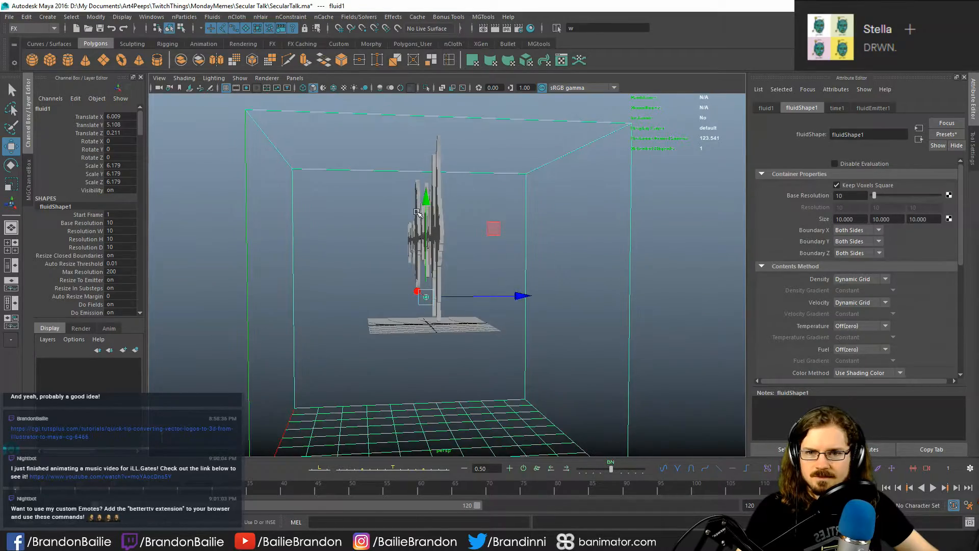
pyautogui.moveTo(427, 199); pyautogui.dragTo(432, 83)
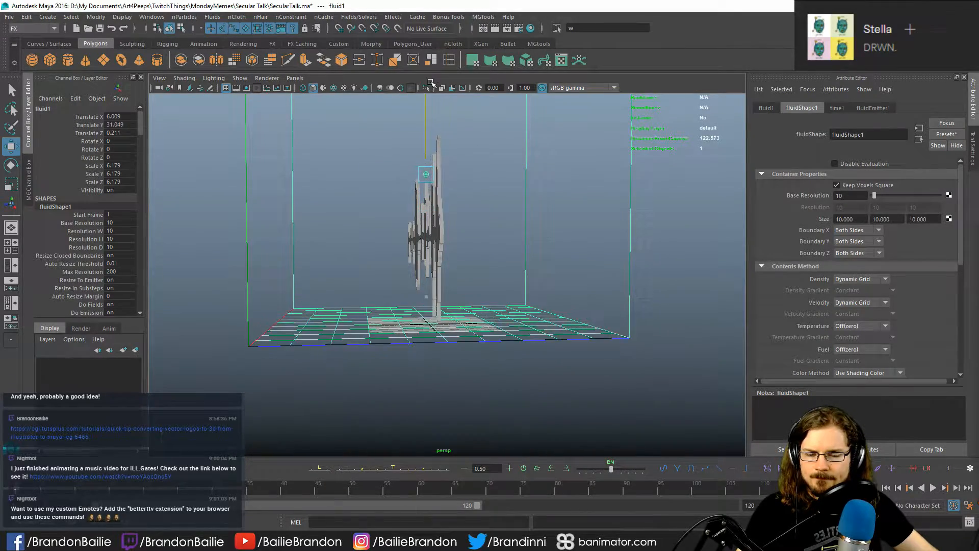
# - Widen the fluid container to an X scale of about 9.63 and shift it to about X 19.7, enclosing the whole waveform
pyautogui.keyDown('alt'); pyautogui.moveTo(617, 248); pyautogui.dragTo(536, 281); pyautogui.keyUp('alt')
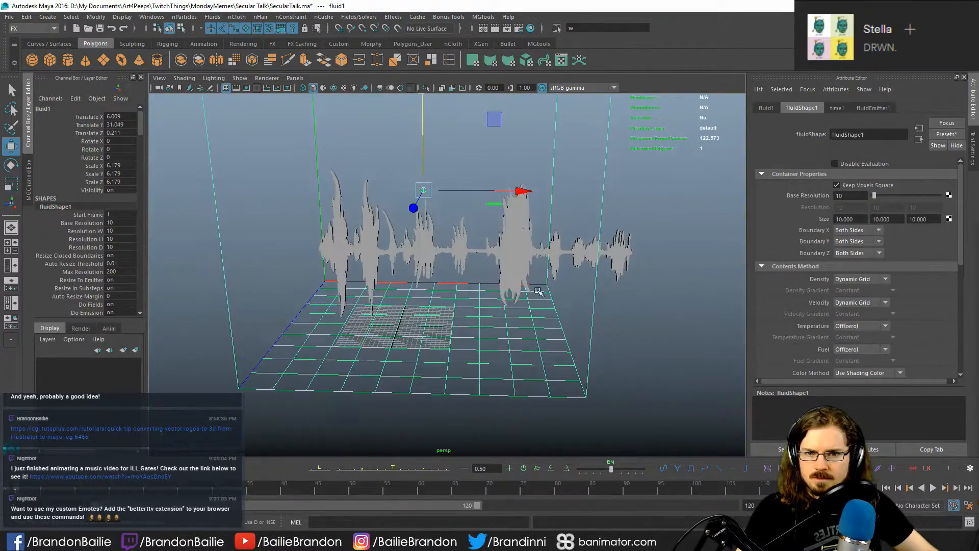
pyautogui.press('r')
pyautogui.moveTo(519, 192); pyautogui.dragTo(568, 196)
pyautogui.press('w')
pyautogui.keyDown('alt'); pyautogui.moveTo(567, 237); pyautogui.dragTo(526, 253, button='middle'); pyautogui.keyUp('alt')
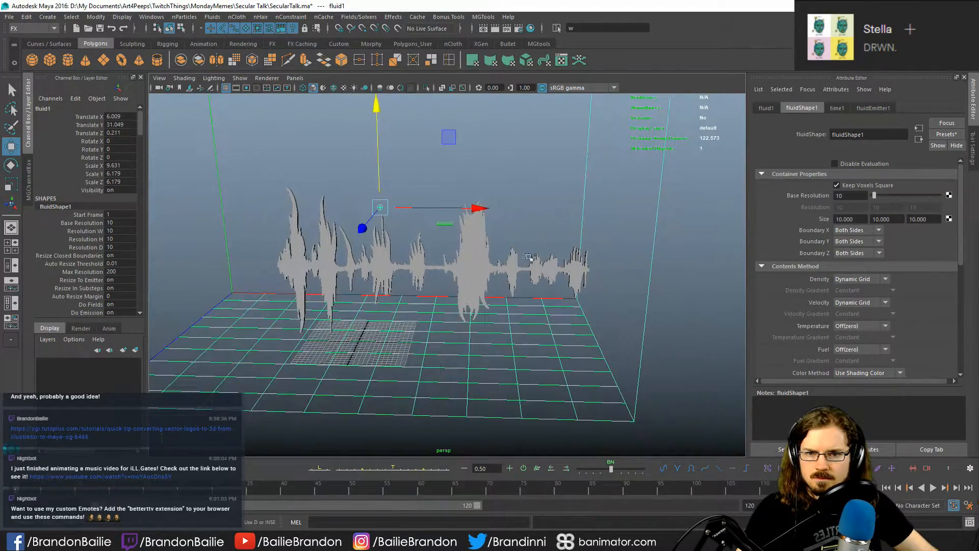
pyautogui.moveTo(481, 209); pyautogui.dragTo(601, 293)
pyautogui.press('q')
pyautogui.click(733, 390)
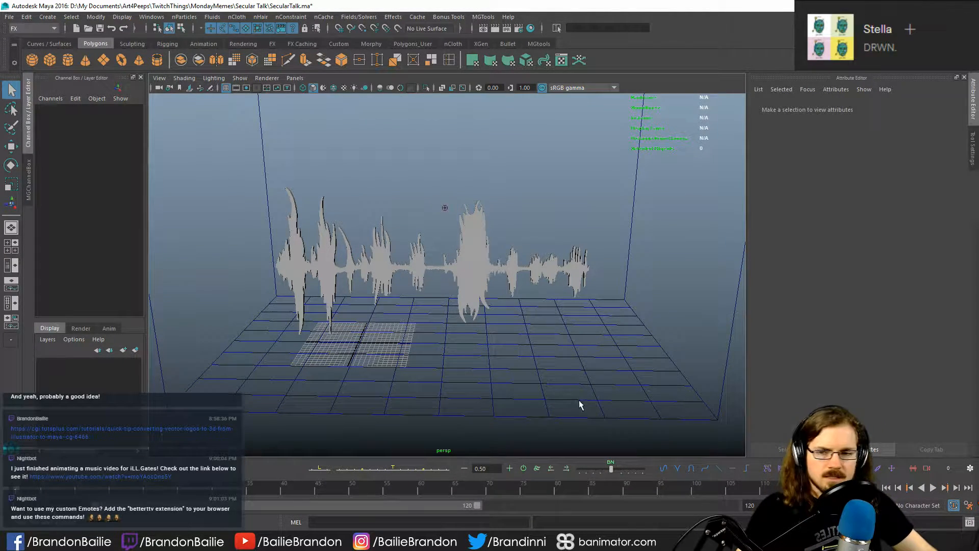
# - Try to emit nParticles from the waveform mesh with the fluid container also selected
pyautogui.click(273, 305)
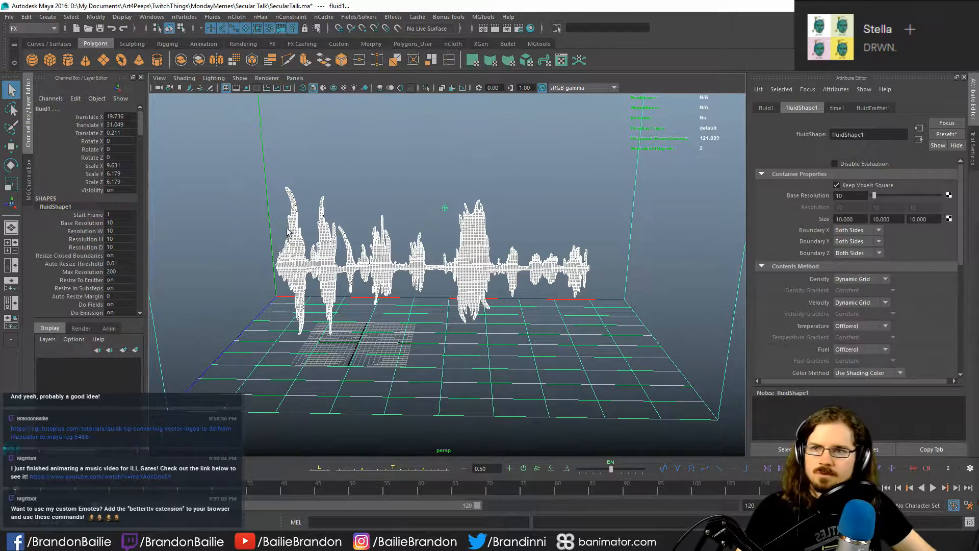
pyautogui.click(211, 17)
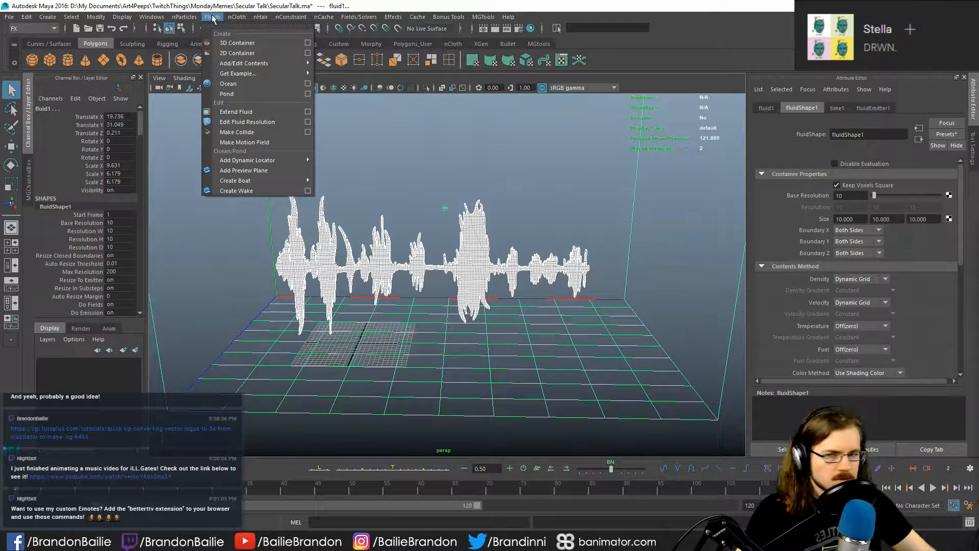
pyautogui.moveTo(281, 18)
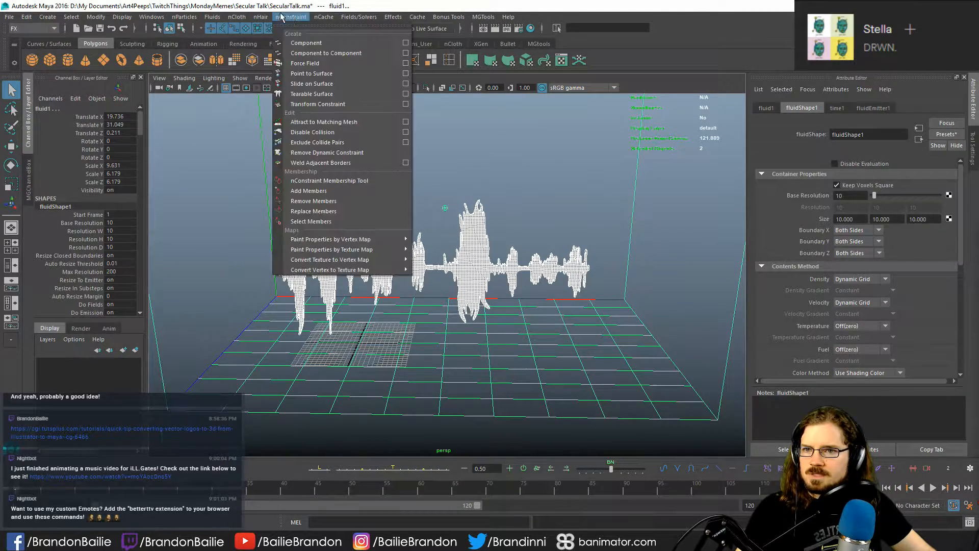
pyautogui.moveTo(190, 18)
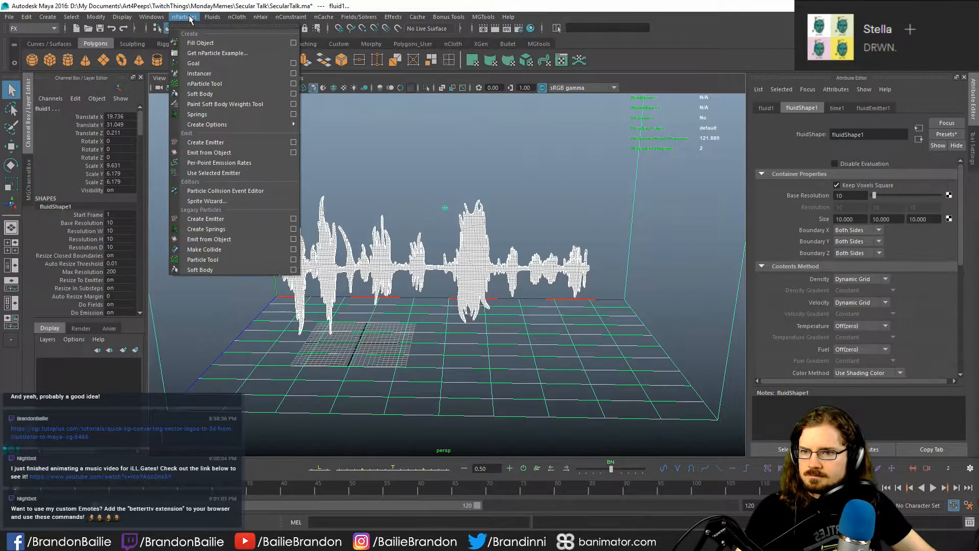
pyautogui.click(251, 153)
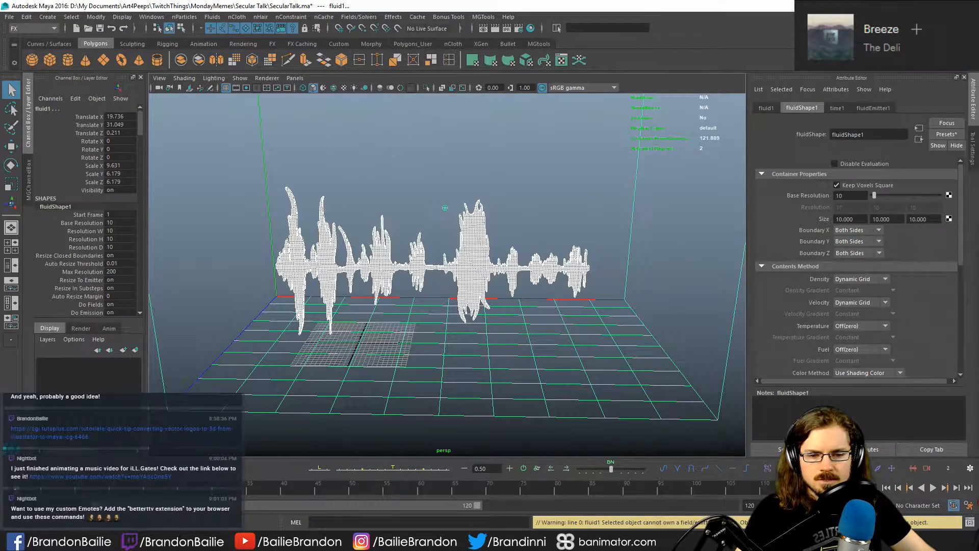
# - Create an Omni nParticle emitter from the waveform mesh alone, with a rate of 50 particles per second
pyautogui.click(619, 443)
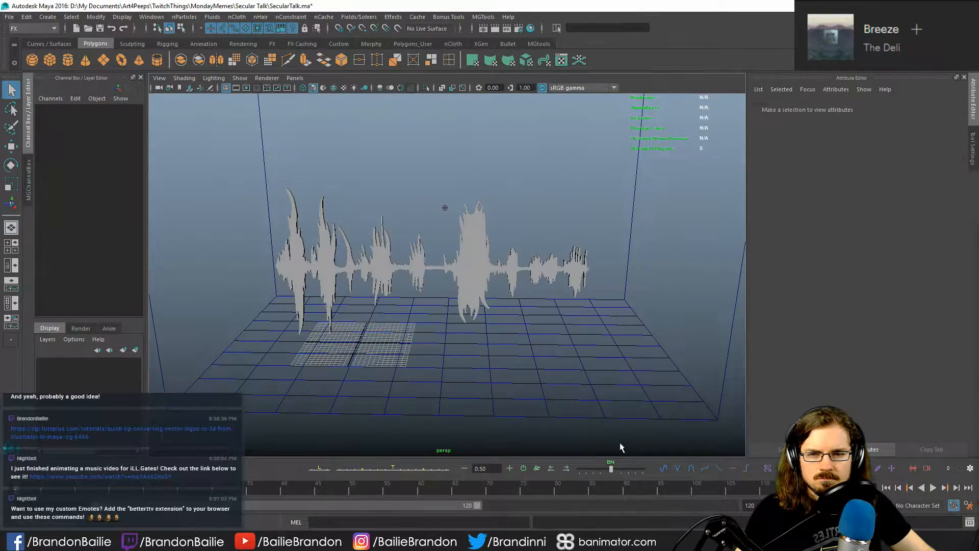
pyautogui.click(480, 269)
pyautogui.click(185, 17)
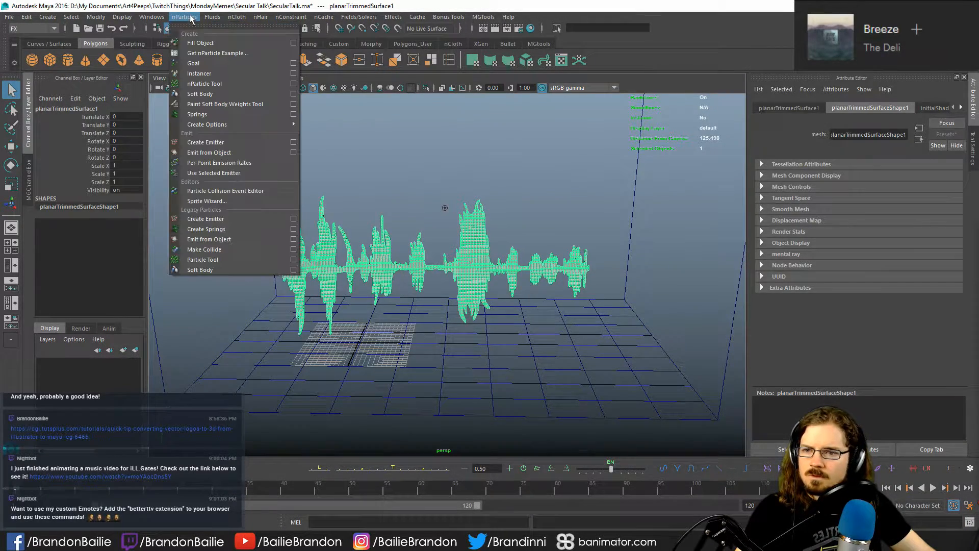
pyautogui.click(293, 152)
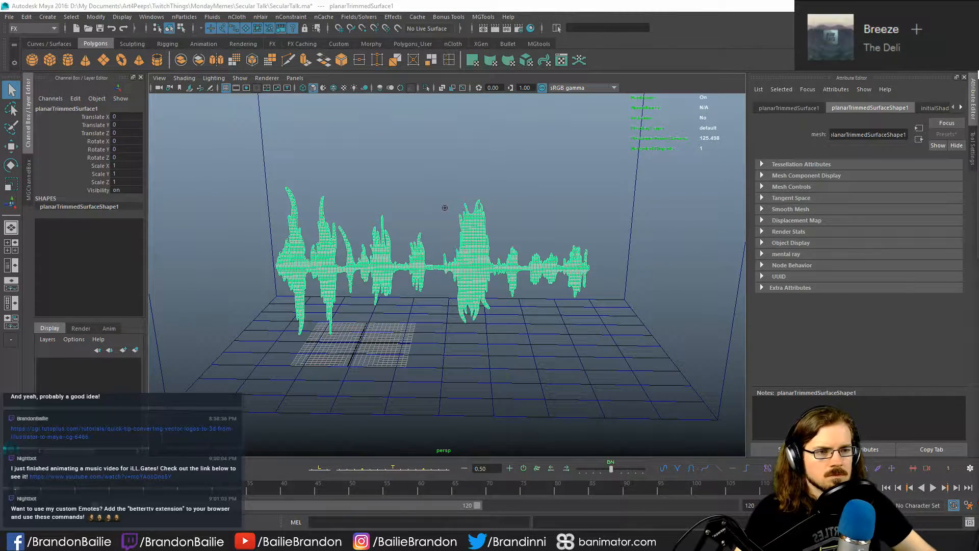
pyautogui.click(640, 262)
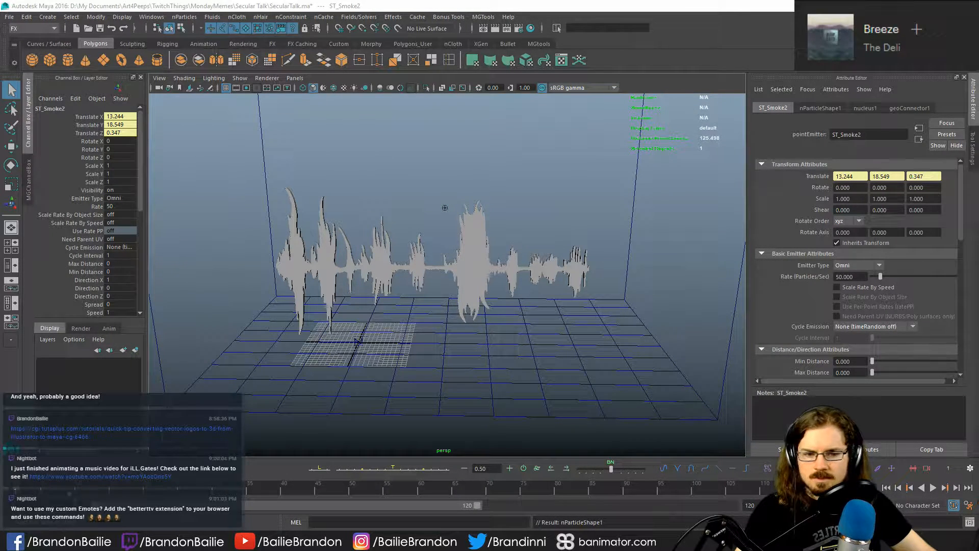
# - Check the time slider's playback speed preference, leaving it unsaved, and play back the particle and fluid simulation
pyautogui.moveTo(594, 329); pyautogui.dragTo(678, 414)
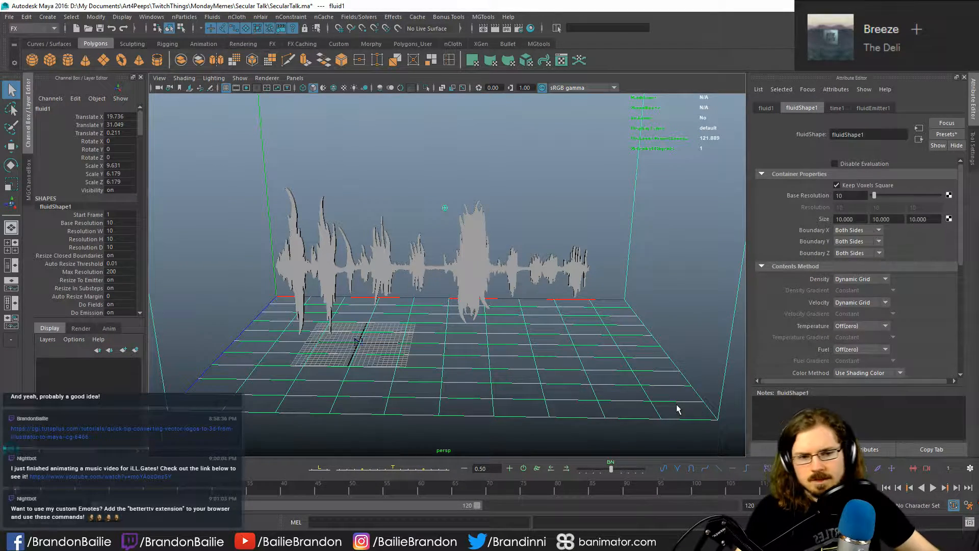
pyautogui.click(685, 429)
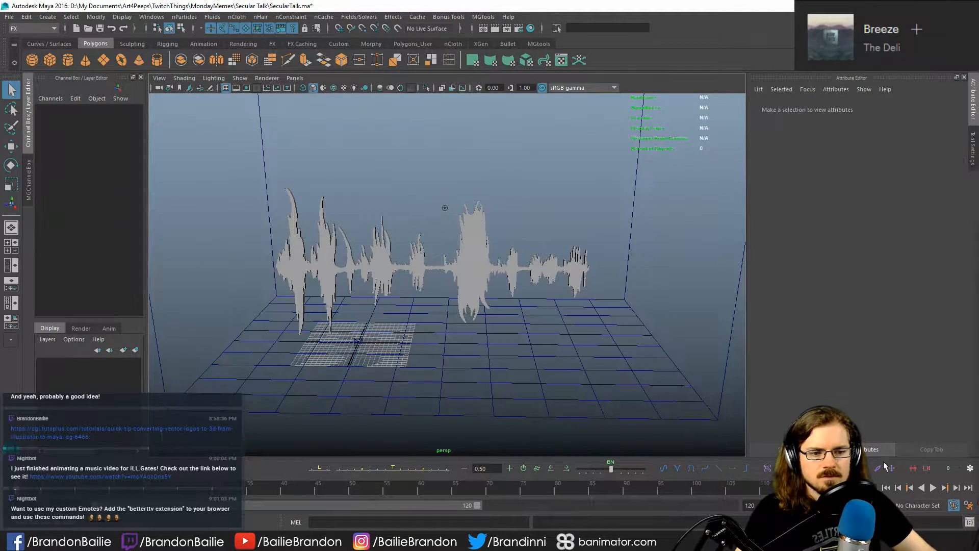
pyautogui.click(968, 505)
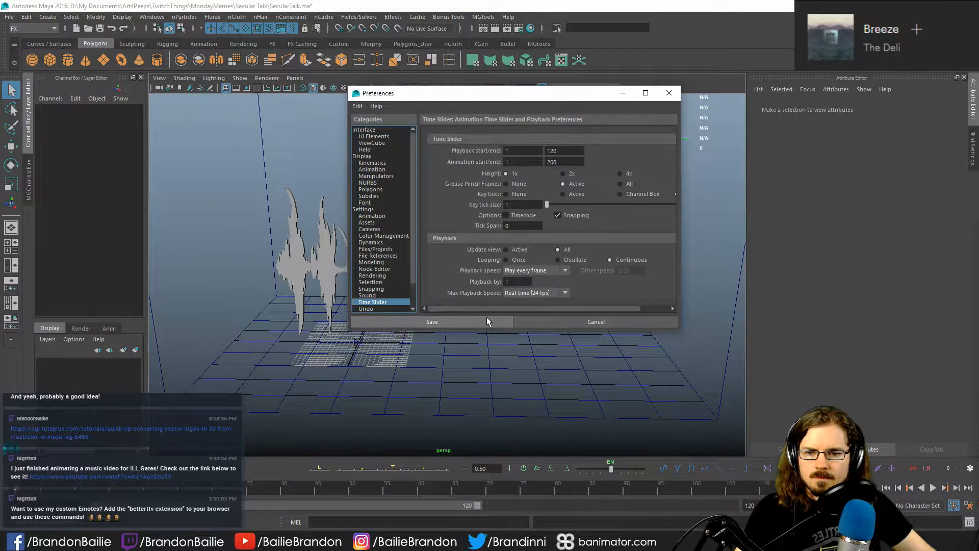
pyautogui.click(576, 324)
pyautogui.hotkey('alt', 'v')
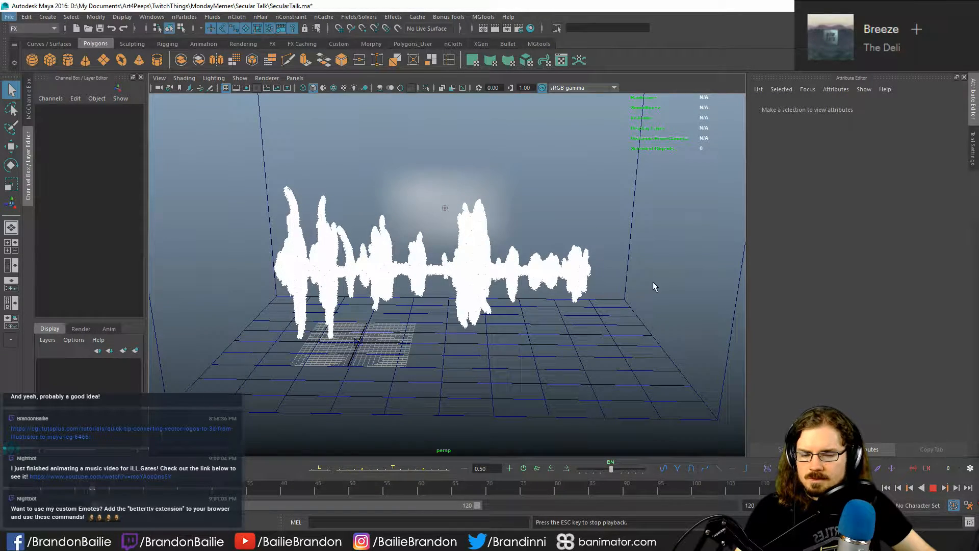
# - Inspect the running particle and fluid simulation from several angles and stop playback
pyautogui.keyDown('alt'); pyautogui.moveTo(484, 307); pyautogui.dragTo(496, 312); pyautogui.keyUp('alt')
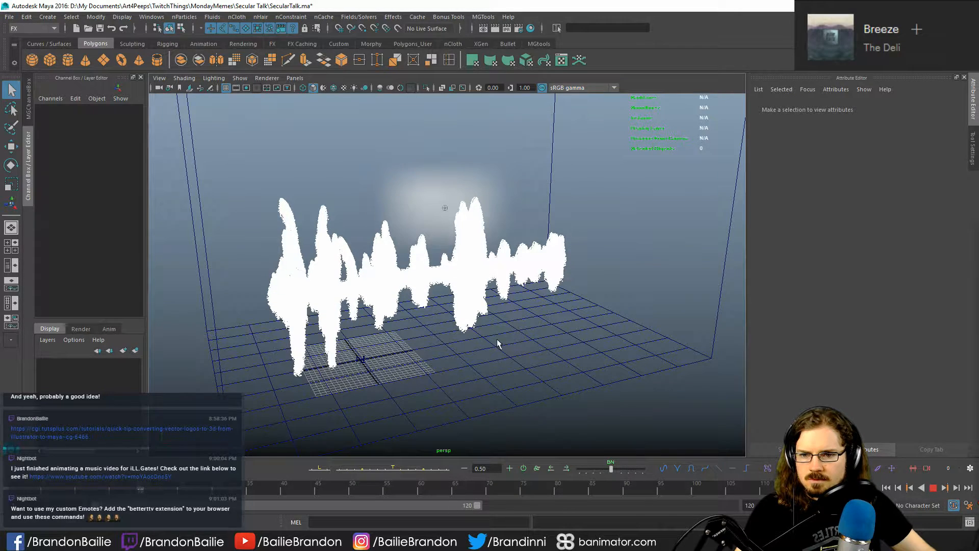
pyautogui.keyDown('alt'); pyautogui.moveTo(526, 333); pyautogui.dragTo(571, 333); pyautogui.keyUp('alt')
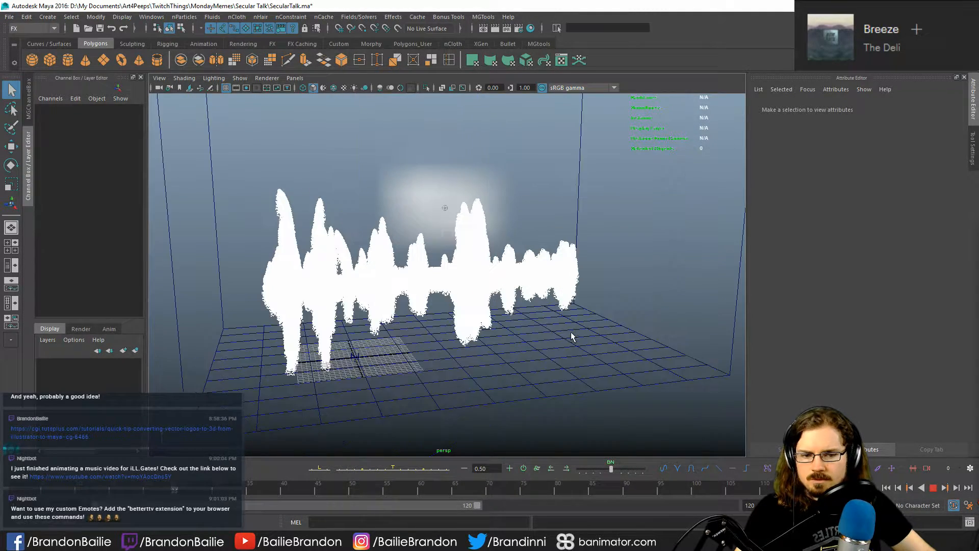
pyautogui.click(932, 488)
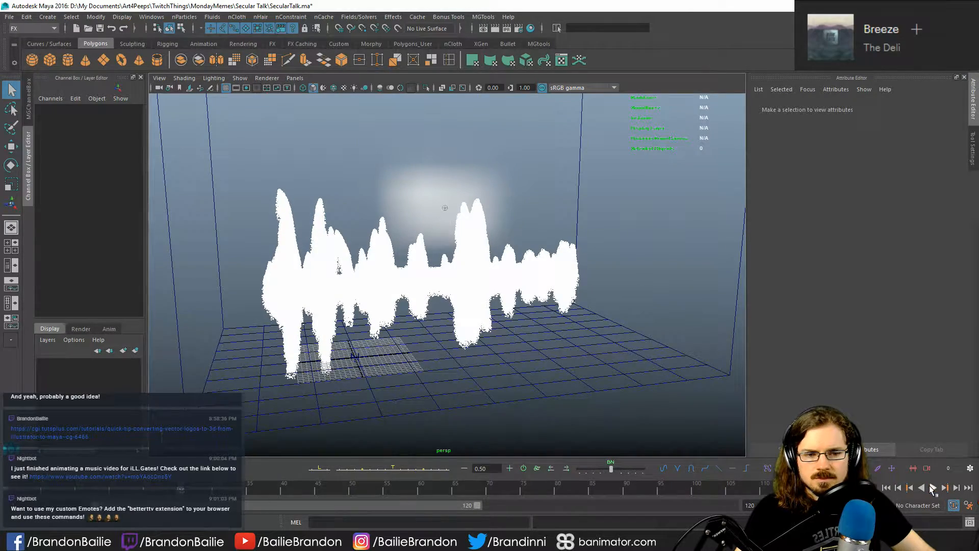
# - Delete the 3D fluid container surrounding the waveform, keeping the emitted particles
pyautogui.keyDown('alt'); pyautogui.moveTo(628, 372); pyautogui.dragTo(327, 312); pyautogui.keyUp('alt')
pyautogui.scroll(-8, 327, 312)
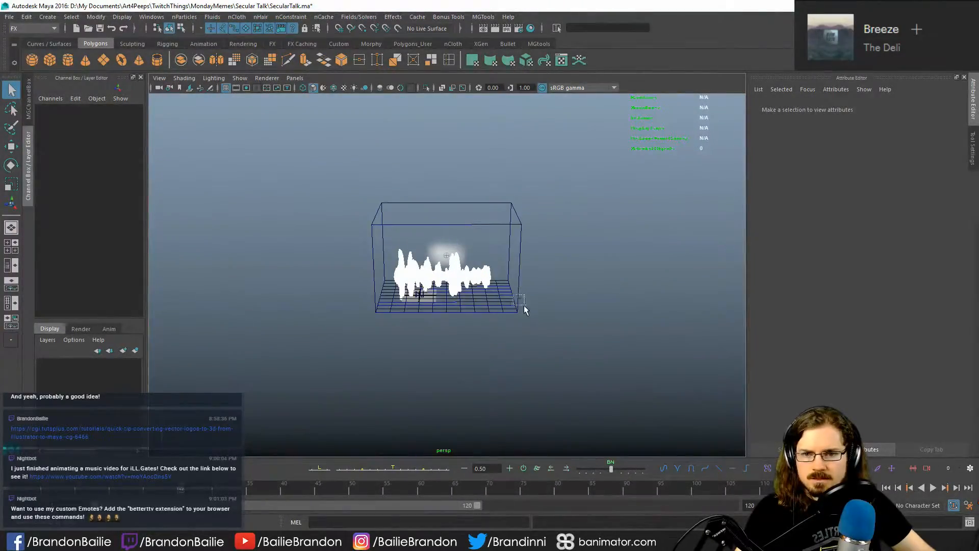
pyautogui.moveTo(524, 306); pyautogui.dragTo(526, 310)
pyautogui.press('Delete')
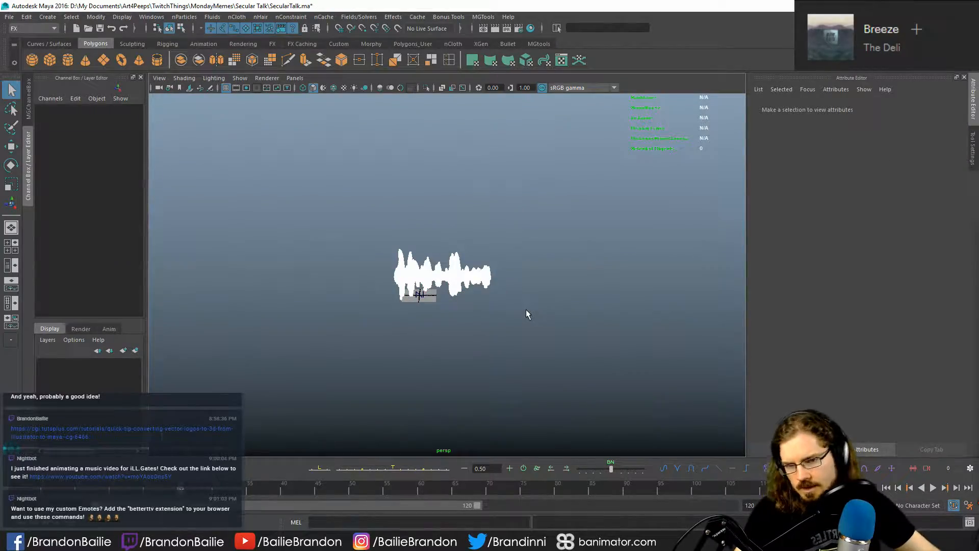
# - Examine the particles emitted along the waveform up close and from different angles
pyautogui.scroll(8, 437, 311)
pyautogui.keyDown('alt'); pyautogui.moveTo(505, 326); pyautogui.dragTo(700, 340); pyautogui.keyUp('alt')
pyautogui.scroll(5, 398, 323)
pyautogui.keyDown('alt'); pyautogui.moveTo(347, 313); pyautogui.dragTo(344, 337); pyautogui.keyUp('alt')
pyautogui.scroll(-5, 344, 338)
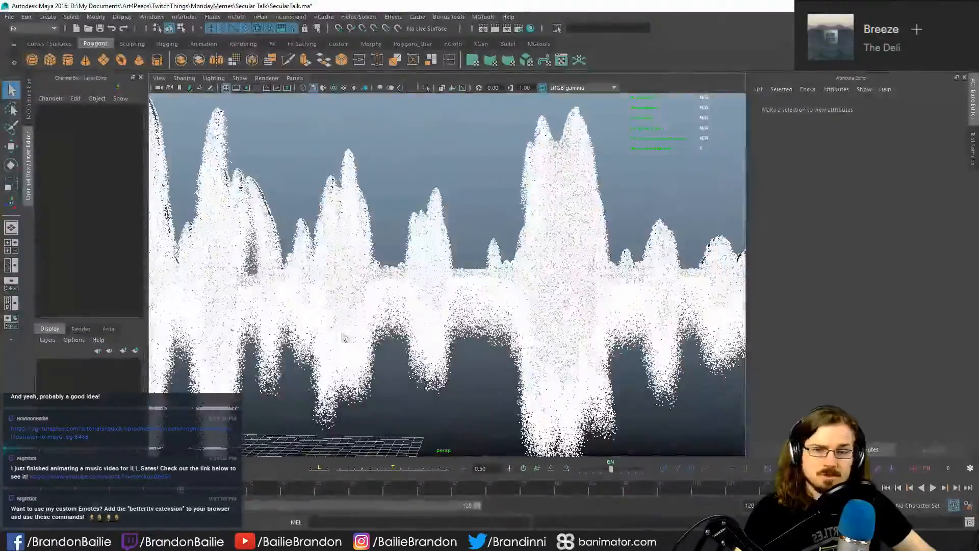
pyautogui.moveTo(344, 338)
pyautogui.keyDown('alt'); pyautogui.mouseDown(button='middle')
pyautogui.moveTo(456, 319)
pyautogui.moveTo(353, 328)
pyautogui.mouseUp(button='middle'); pyautogui.keyUp('alt')
pyautogui.scroll(-3, 353, 329)
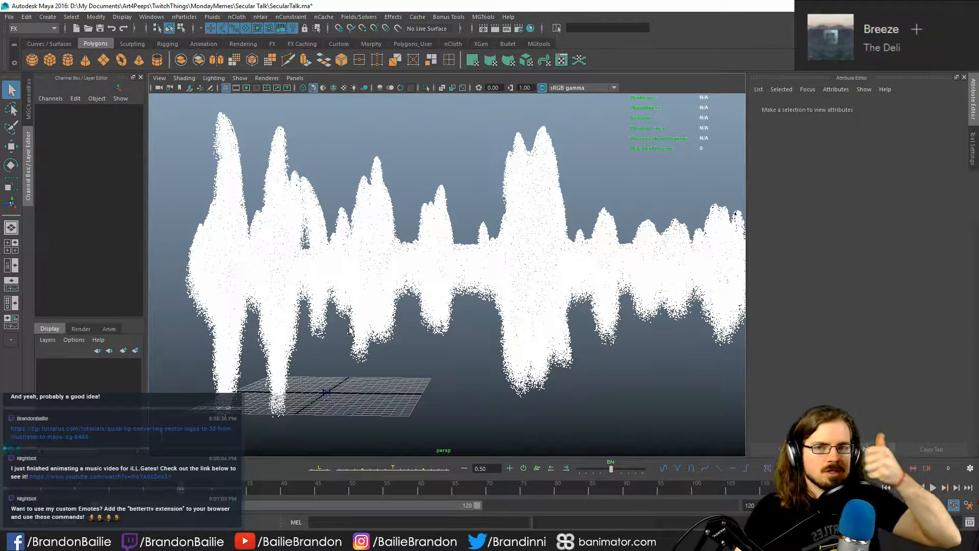
pyautogui.press('space')
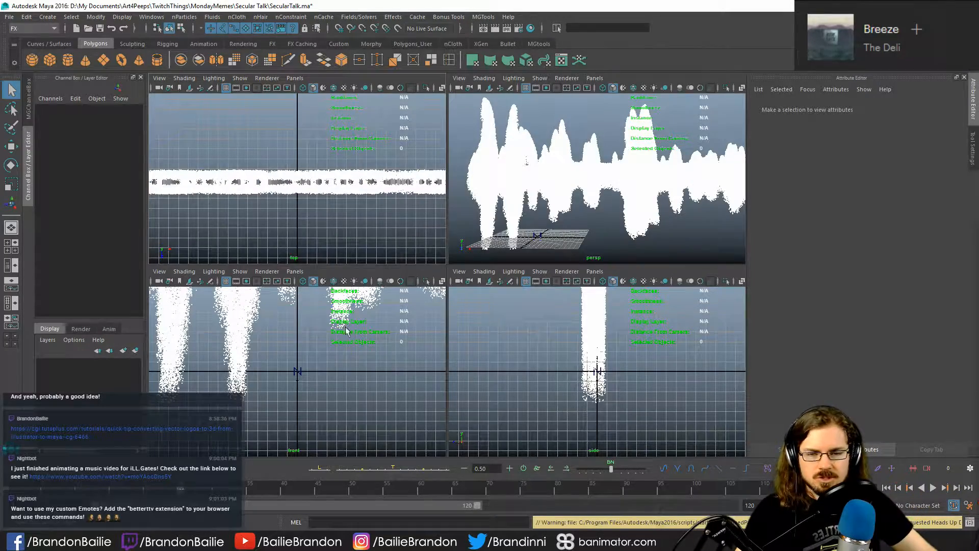
pyautogui.press('space')
pyautogui.keyDown('alt'); pyautogui.moveTo(568, 277); pyautogui.dragTo(555, 299); pyautogui.keyUp('alt')
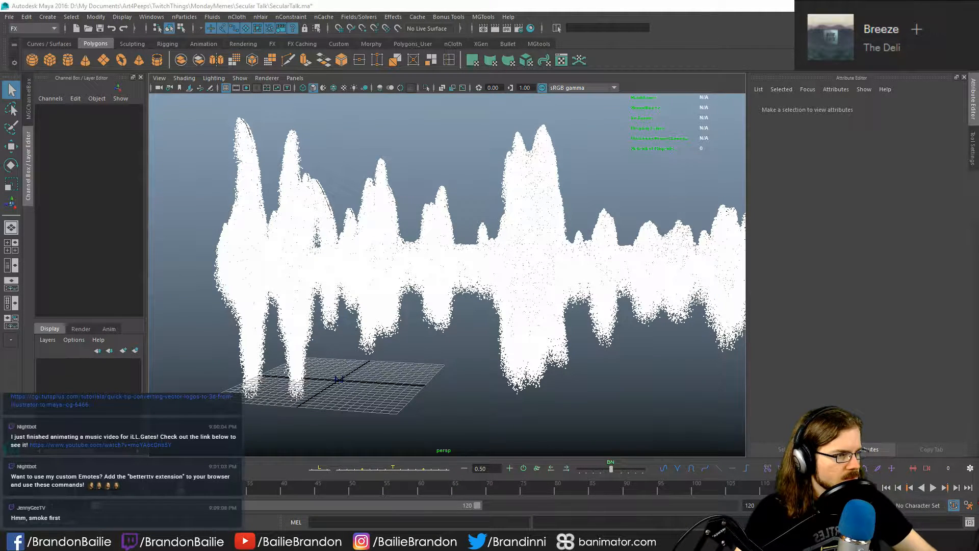
# - Select the emitted nParticles and review their transform, shape and ST_Smoke2 emitter attributes
pyautogui.click(533, 372)
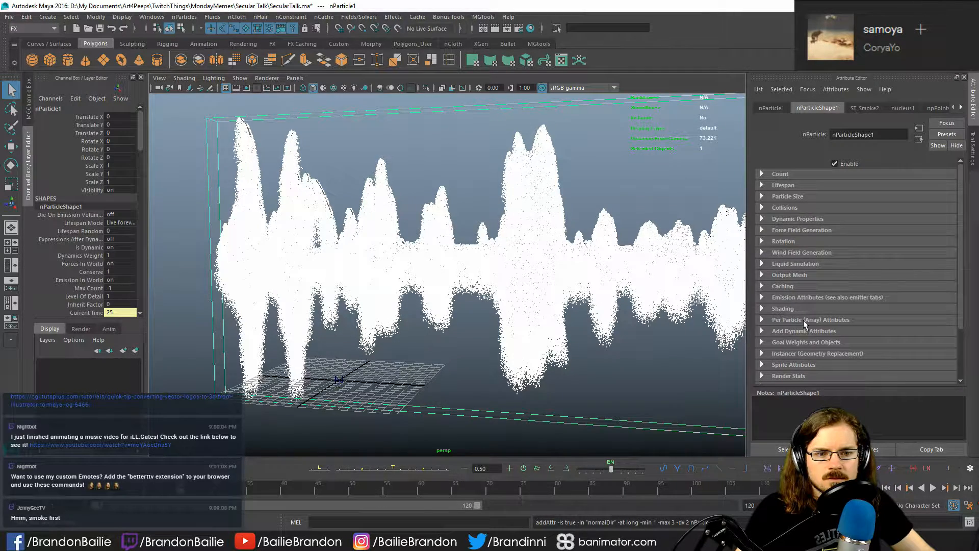
pyautogui.scroll(-3, 805, 321)
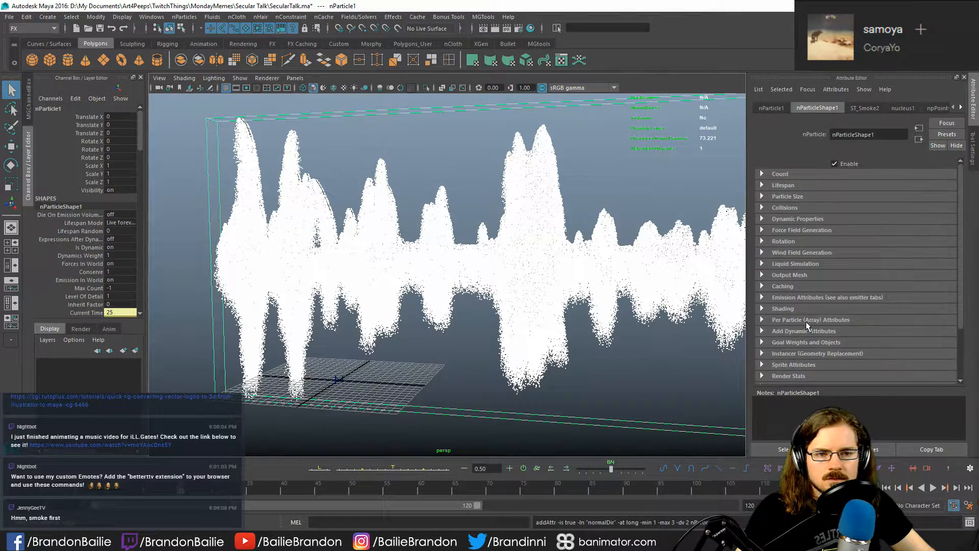
pyautogui.click(865, 109)
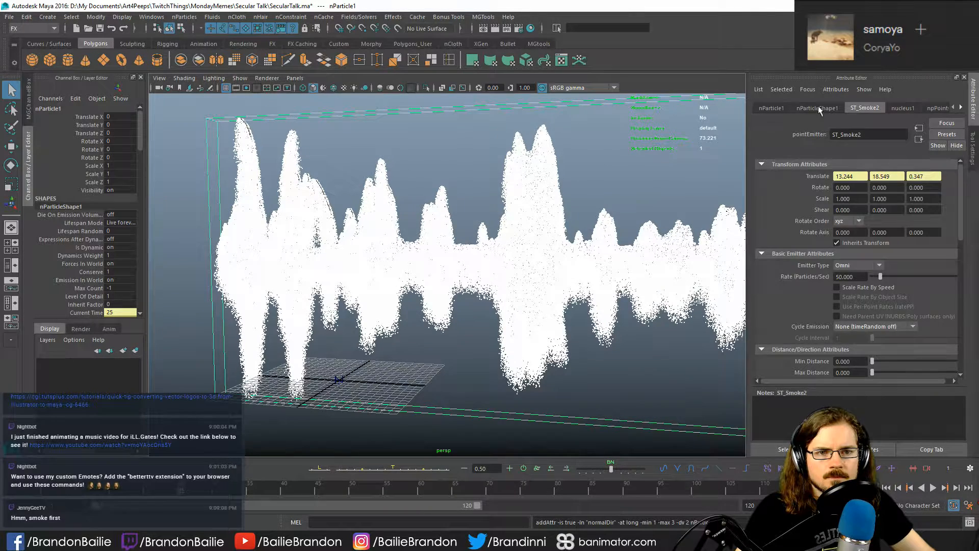
pyautogui.click(771, 109)
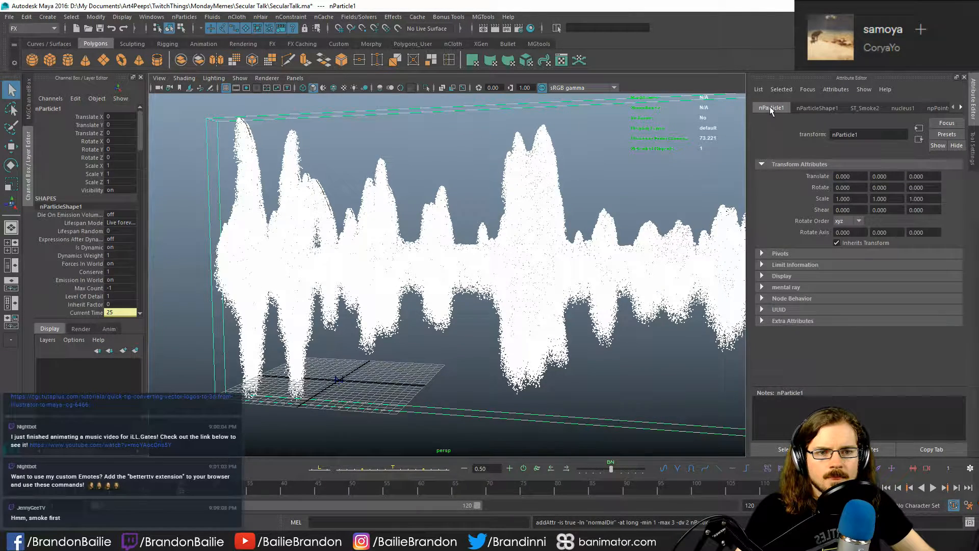
pyautogui.click(961, 108)
pyautogui.click(961, 108)
pyautogui.click(961, 107)
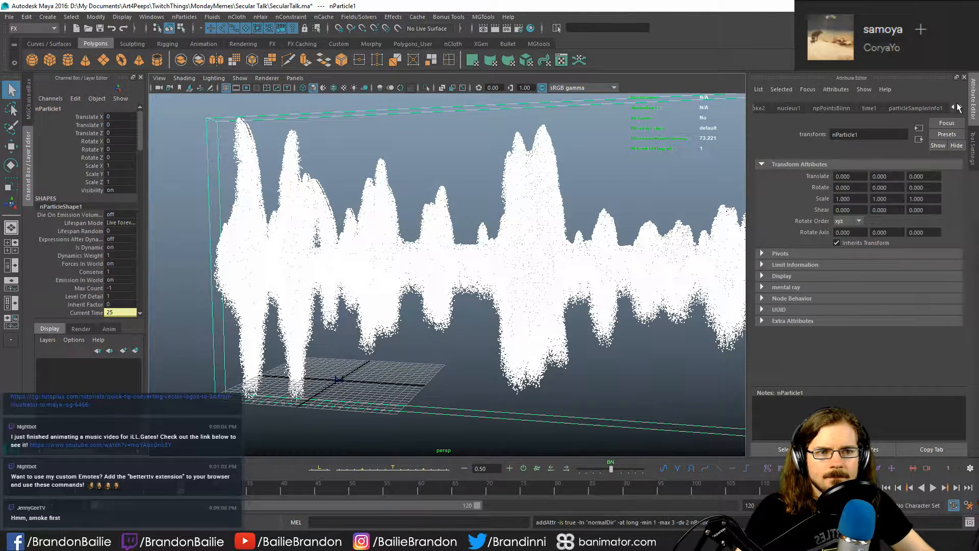
pyautogui.click(953, 108)
pyautogui.click(953, 107)
pyautogui.click(953, 107)
pyautogui.click(819, 108)
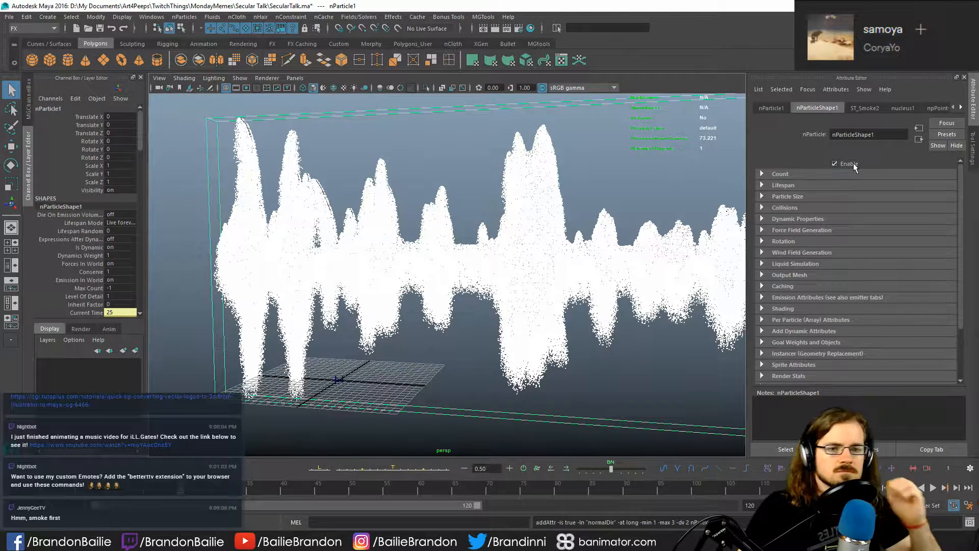
# - Set the nParticle shape's Lifespan Mode to Constant
pyautogui.click(806, 186)
pyautogui.click(870, 198)
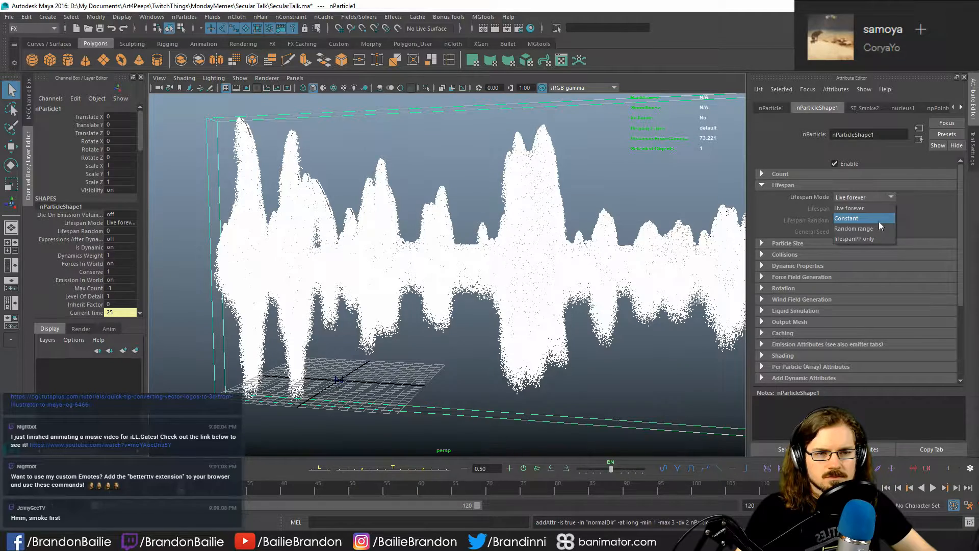
pyautogui.click(880, 221)
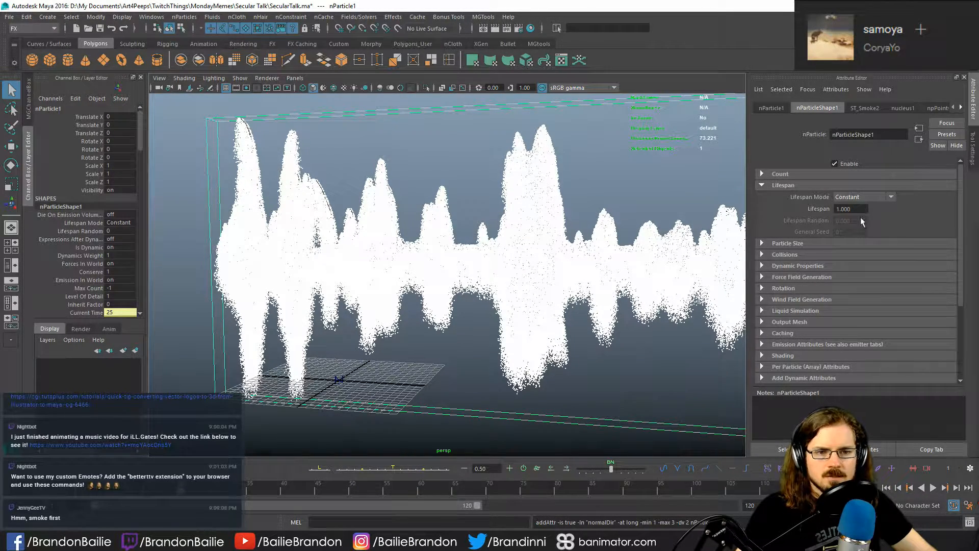
# - Add a point to the nParticles' Radius Scale ramp at position 1.000 with a value of 0.640
pyautogui.click(807, 241)
pyautogui.click(806, 241)
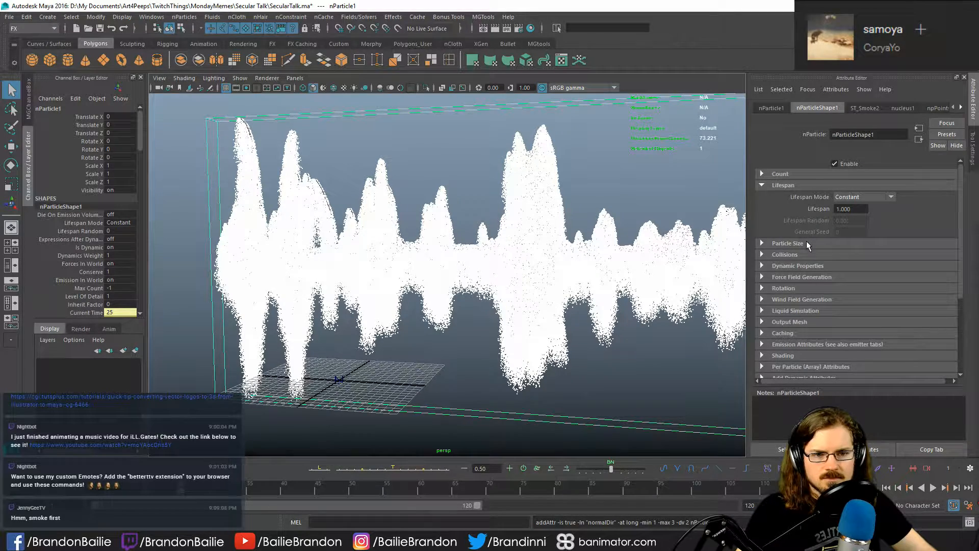
pyautogui.click(814, 244)
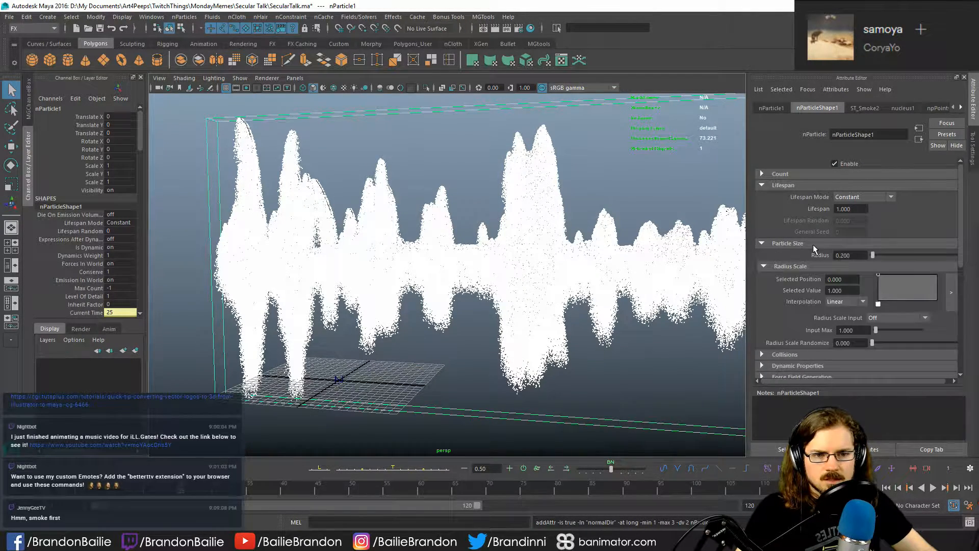
pyautogui.click(912, 275)
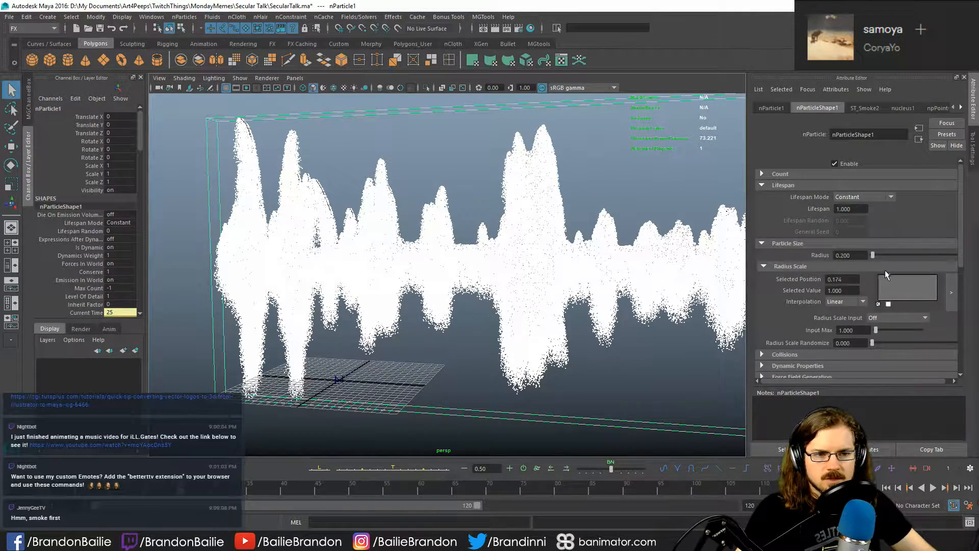
pyautogui.moveTo(885, 274); pyautogui.dragTo(938, 284)
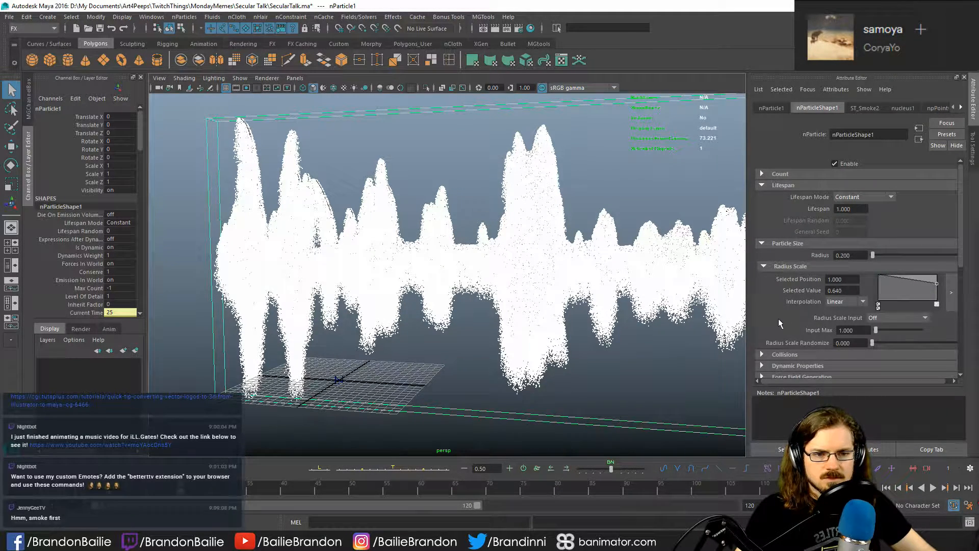
# - Review the nParticle shape's Dynamic Properties, Force Field Generation, Rotation and Wind Field Generation attributes
pyautogui.scroll(-1, 781, 322)
pyautogui.scroll(-1, 786, 323)
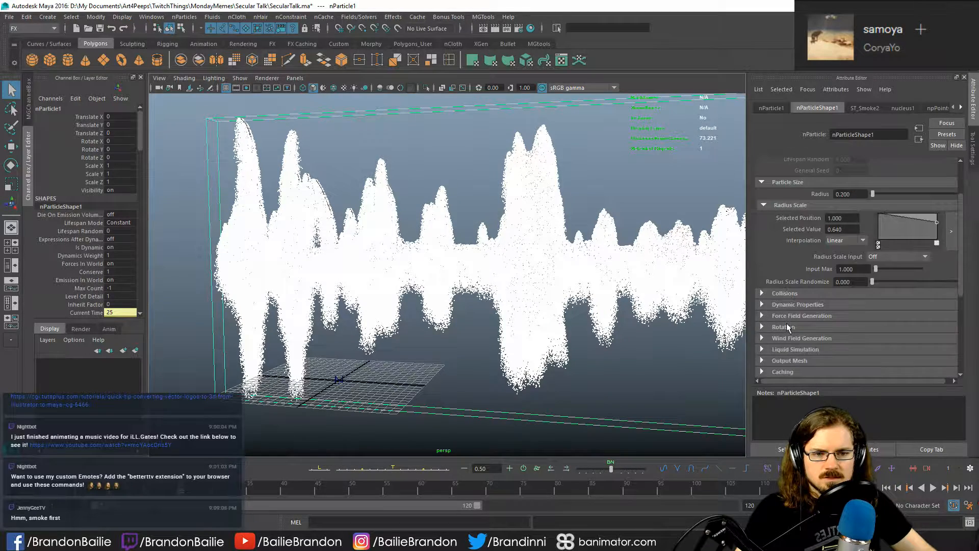
pyautogui.scroll(-3, 796, 306)
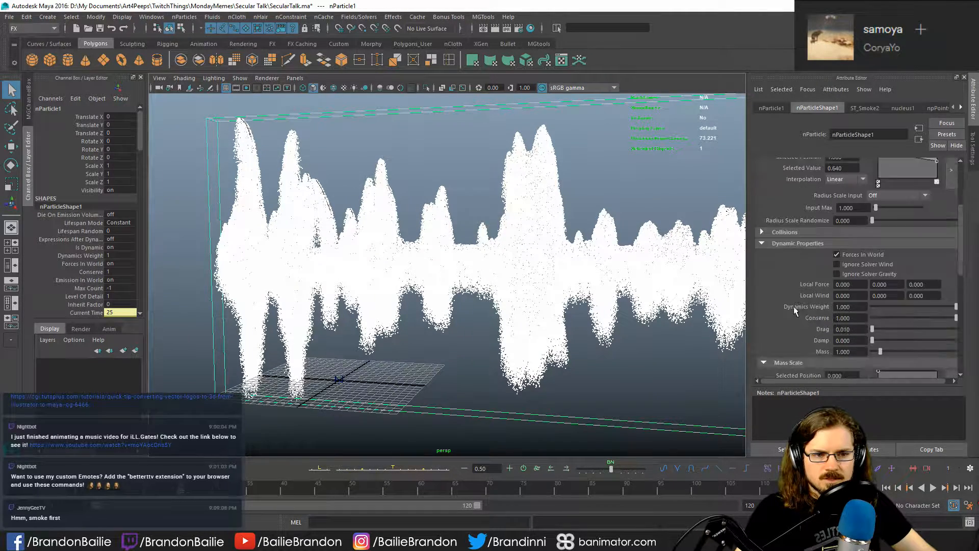
pyautogui.click(778, 246)
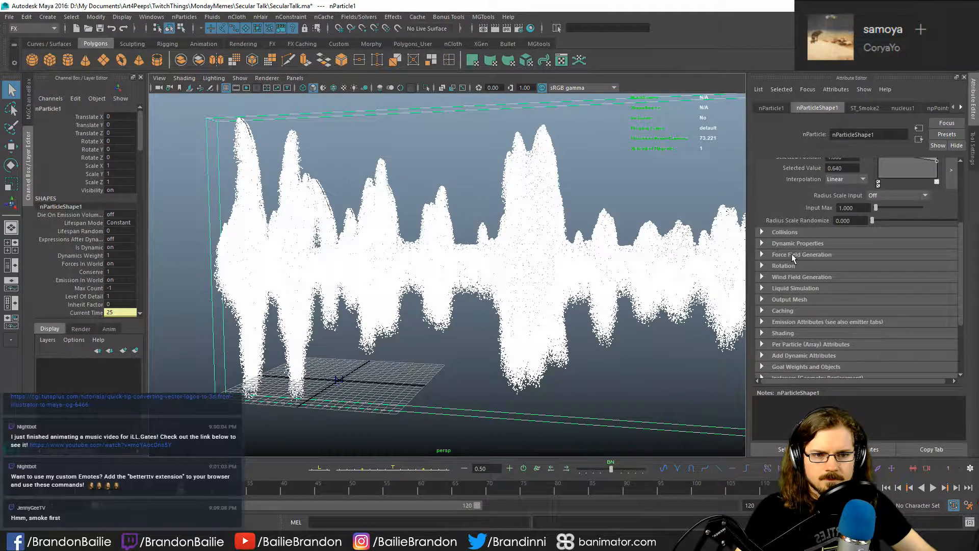
pyautogui.click(793, 255)
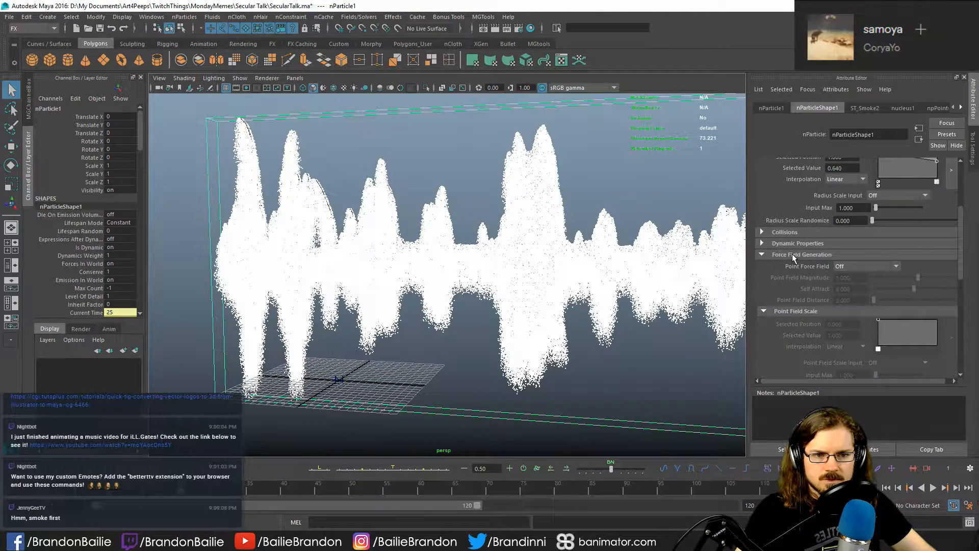
pyautogui.click(781, 254)
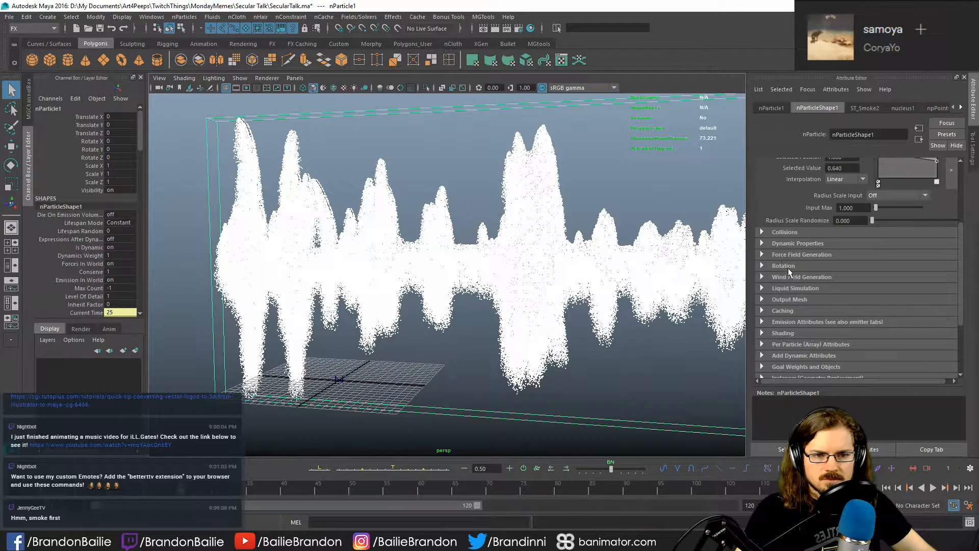
pyautogui.click(790, 269)
pyautogui.click(787, 268)
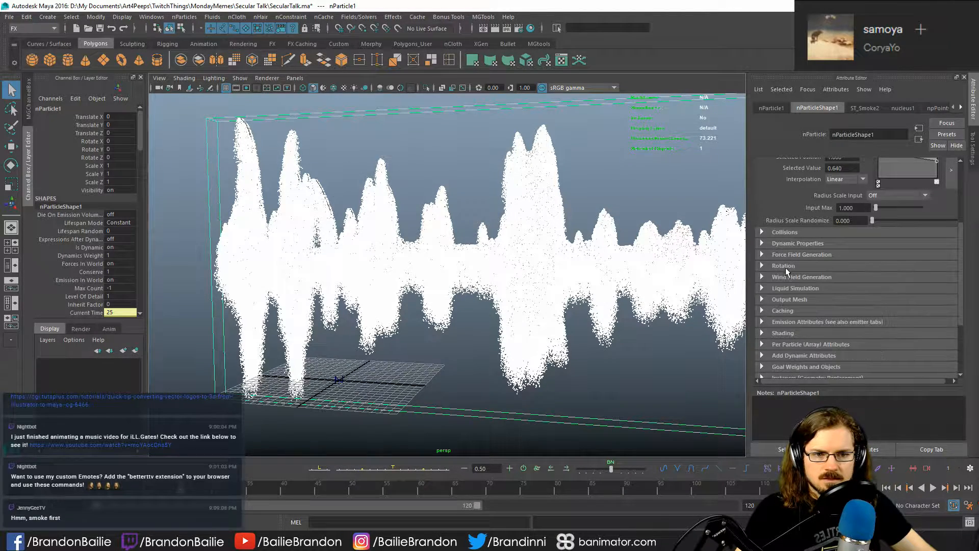
pyautogui.click(786, 280)
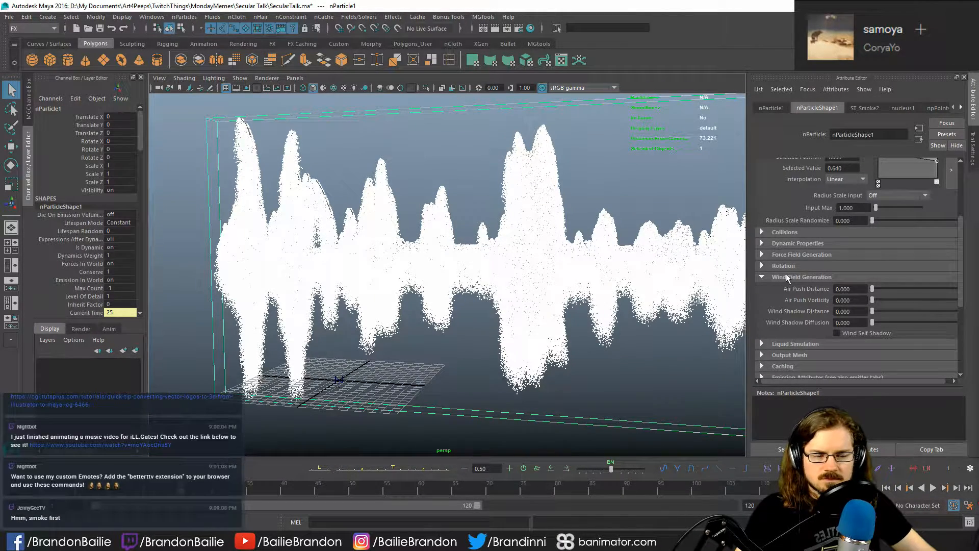
pyautogui.click(787, 278)
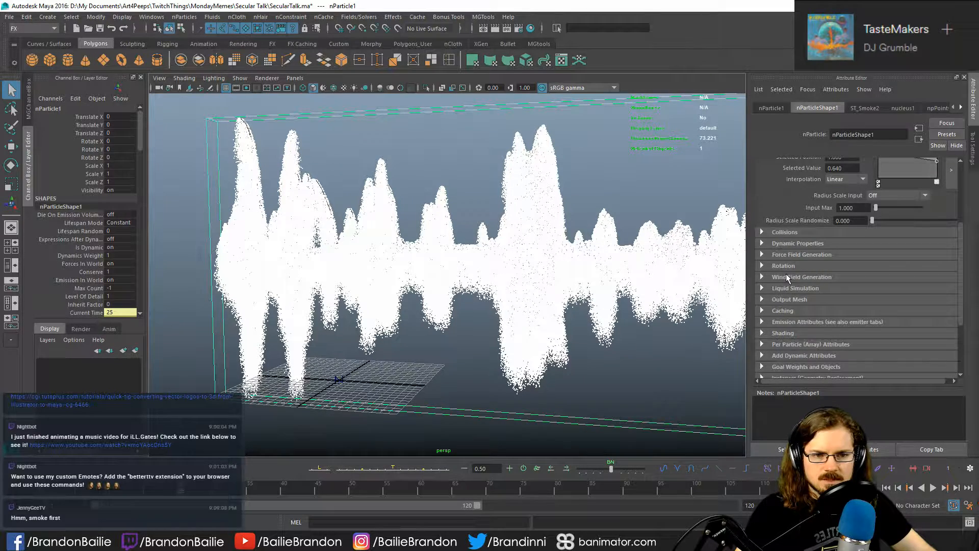
# - Review the nParticle shape's Liquid Simulation, Output Mesh, Emission Attributes and Shading sections
pyautogui.click(795, 289)
pyautogui.scroll(-3, 784, 287)
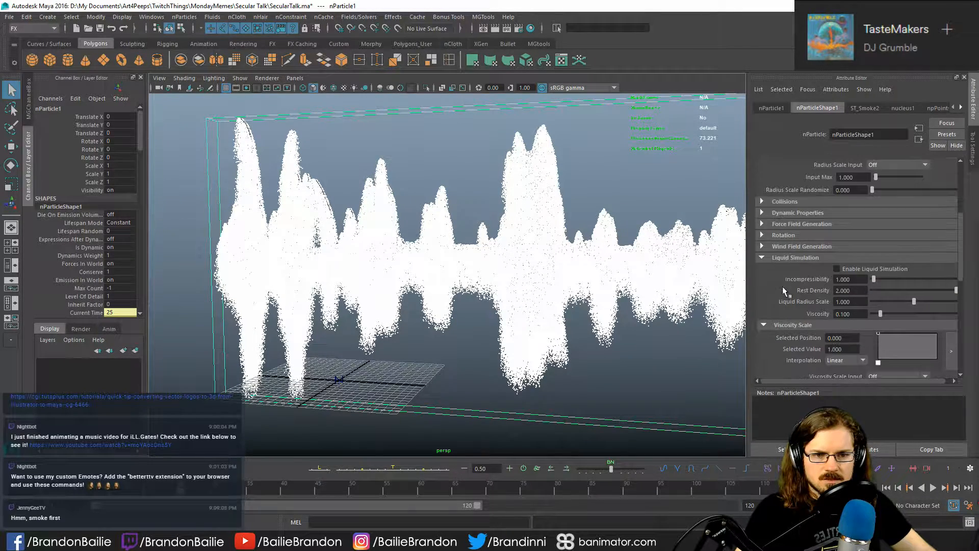
pyautogui.click(783, 196)
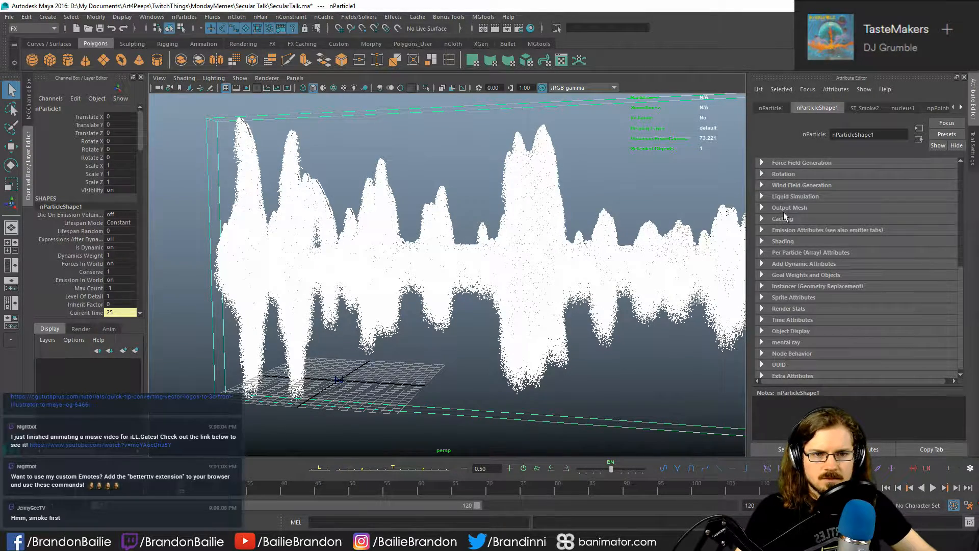
pyautogui.click(788, 209)
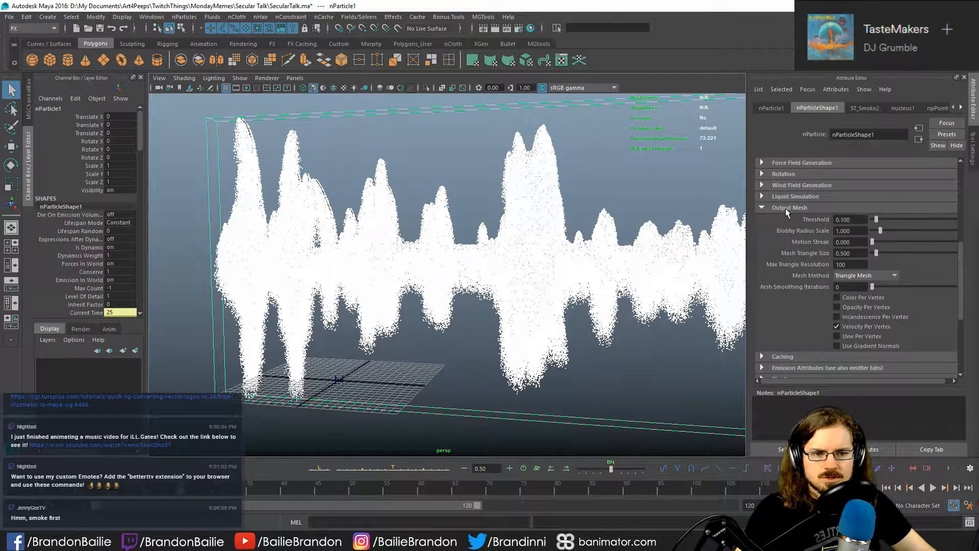
pyautogui.click(786, 209)
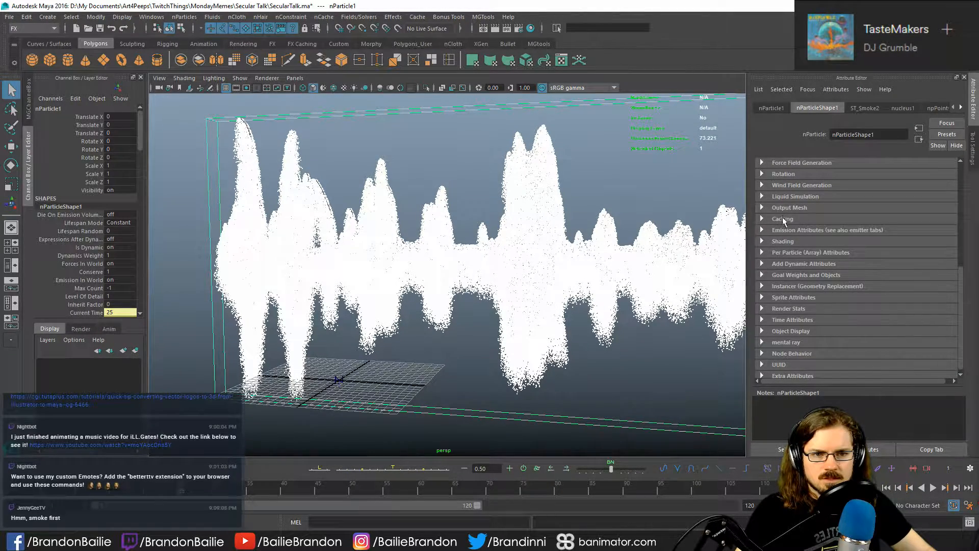
pyautogui.click(786, 231)
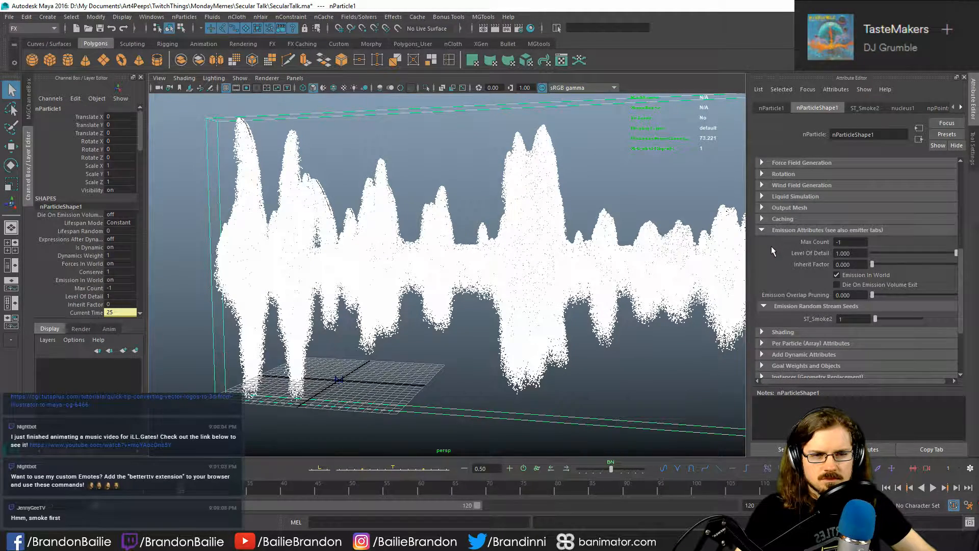
pyautogui.click(784, 231)
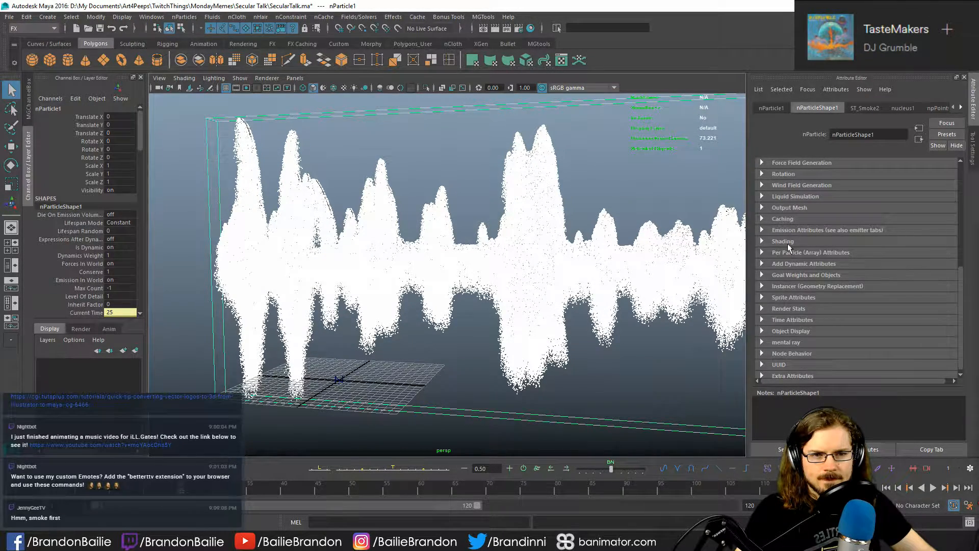
pyautogui.click(787, 243)
pyautogui.click(786, 243)
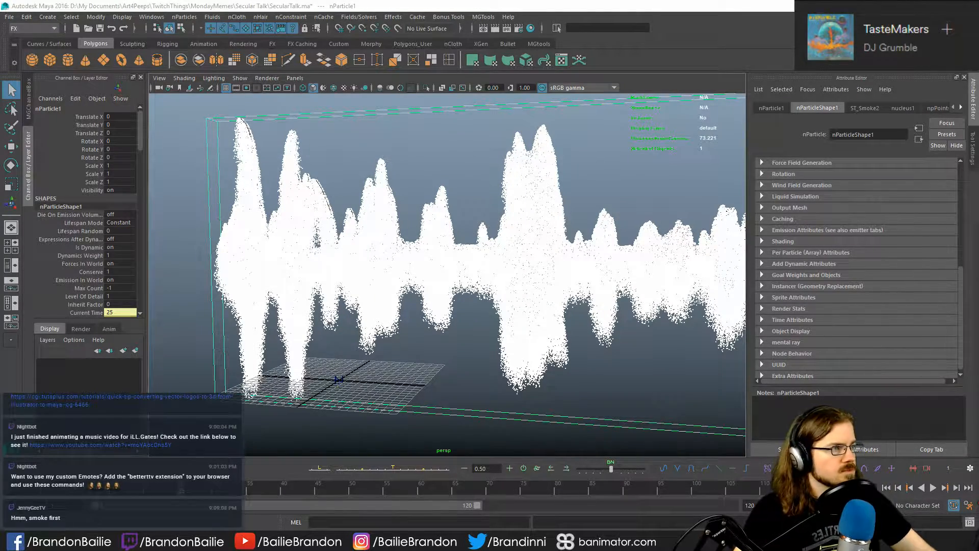
# - Switch to the web browser and go to youtube.com
pyautogui.hotkey('alt', 'Tab')
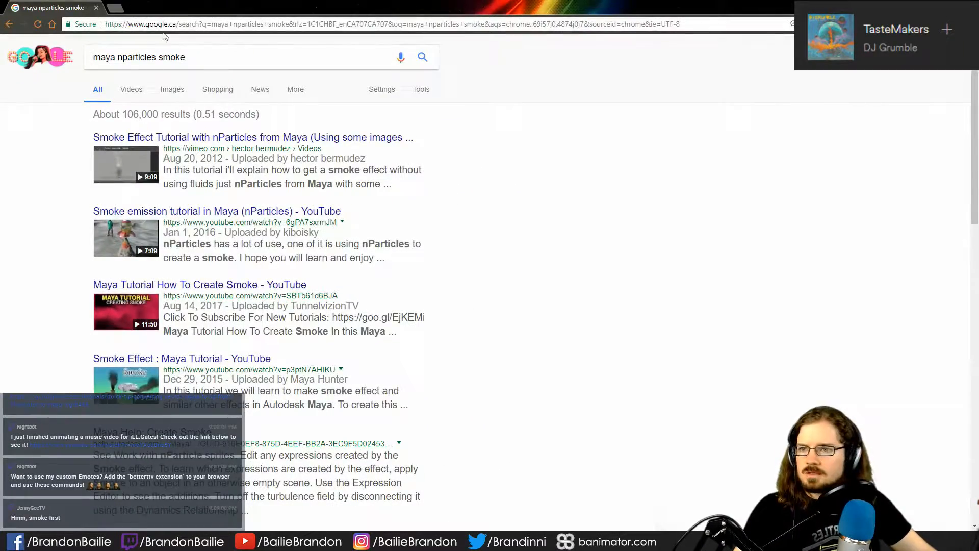
pyautogui.click(153, 27)
pyautogui.write('youtube.com')
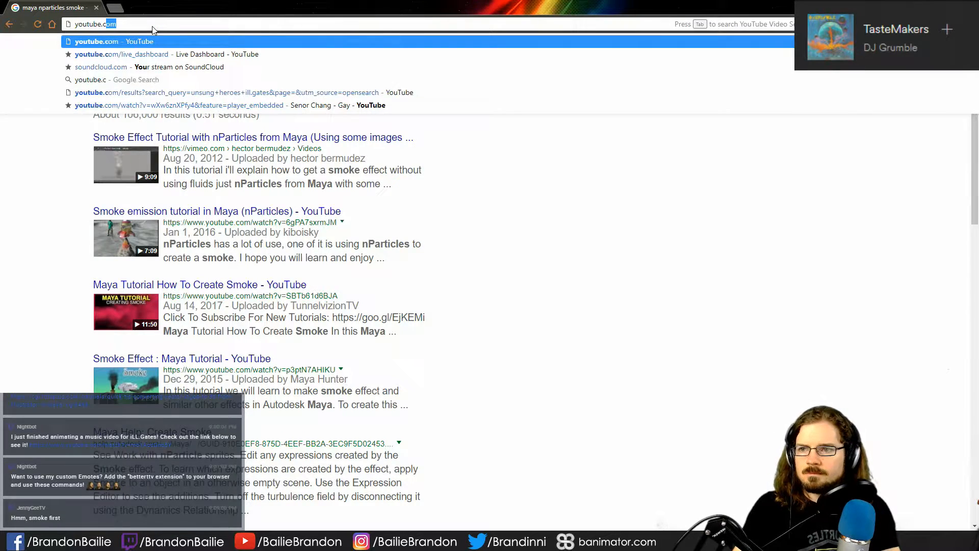
pyautogui.press('Return')
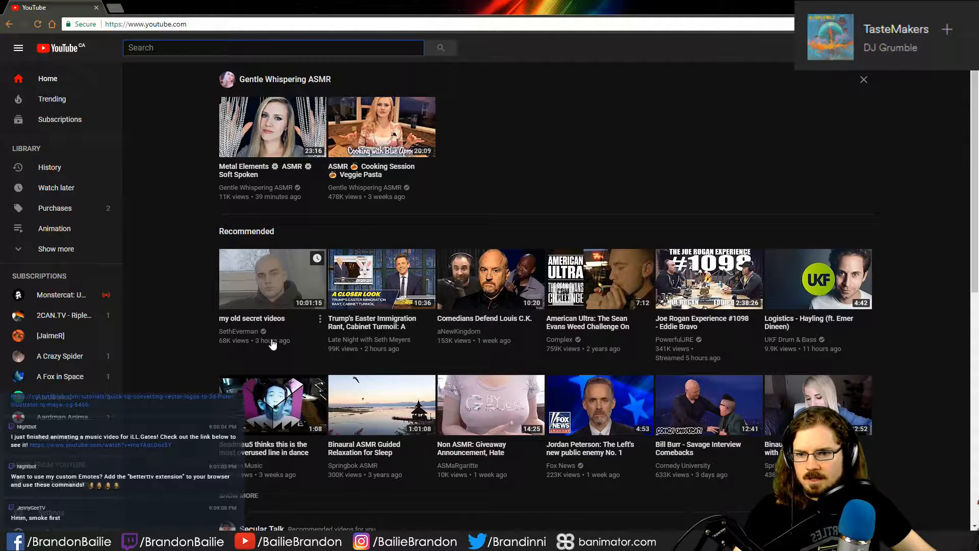
# - Search YouTube for "maya nparticles smoke"
pyautogui.moveTo(291, 288)
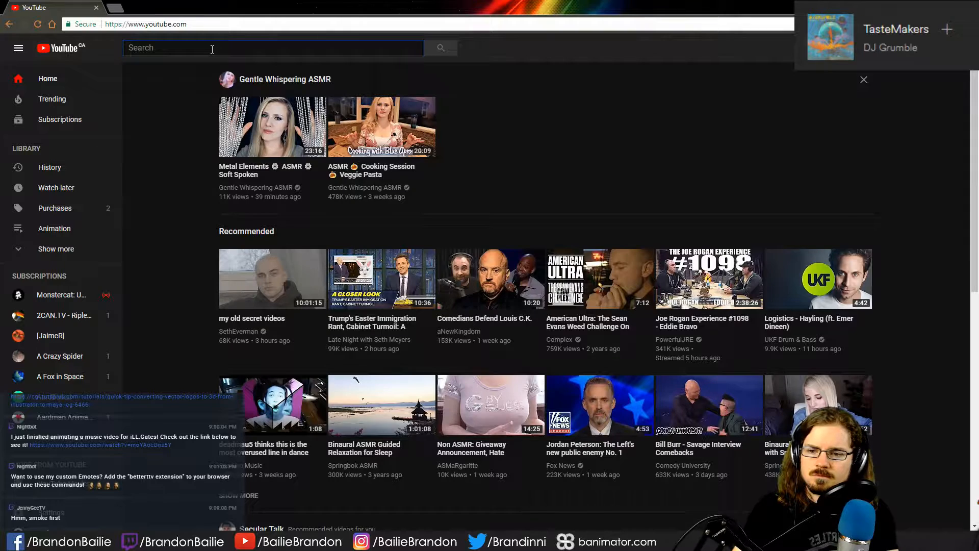
pyautogui.write('maya n')
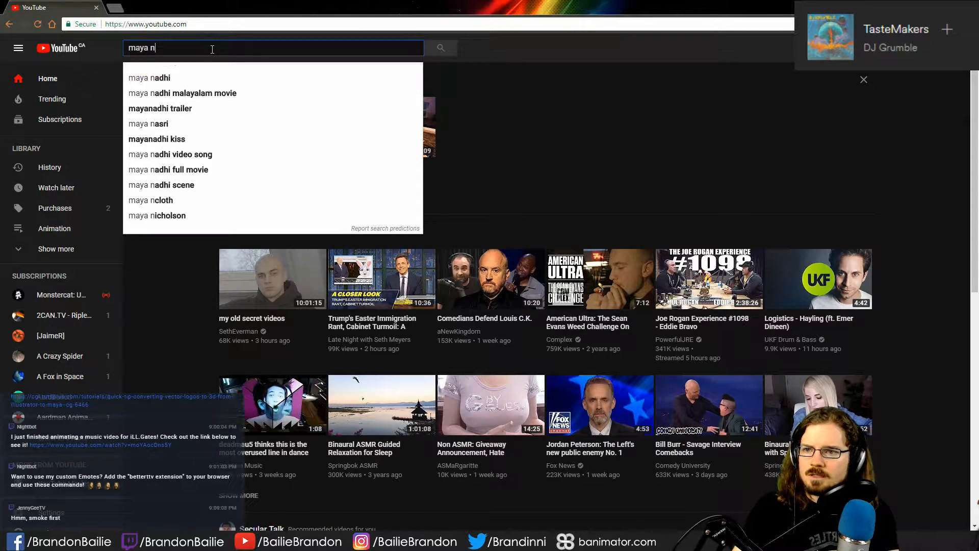
pyautogui.write('particles ')
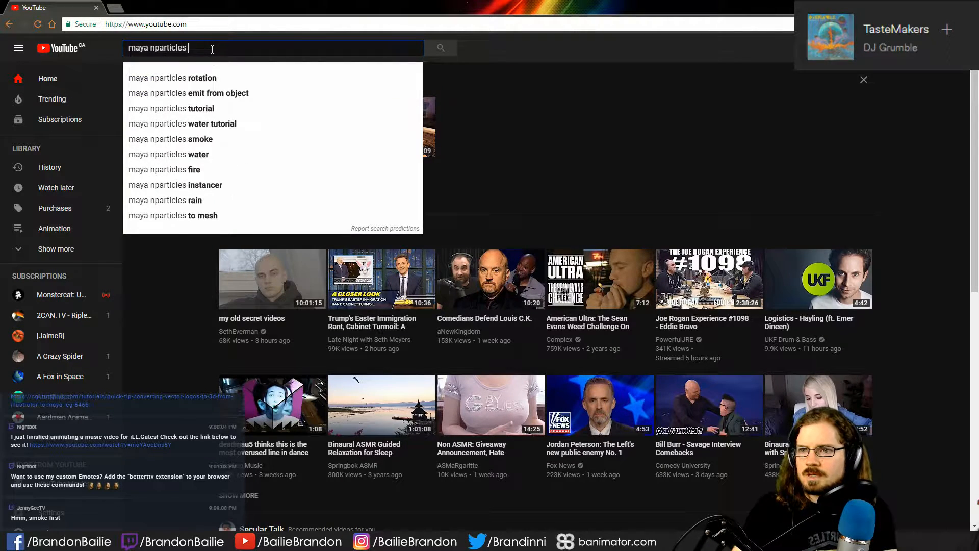
pyautogui.write('smoke')
pyautogui.press('Return')
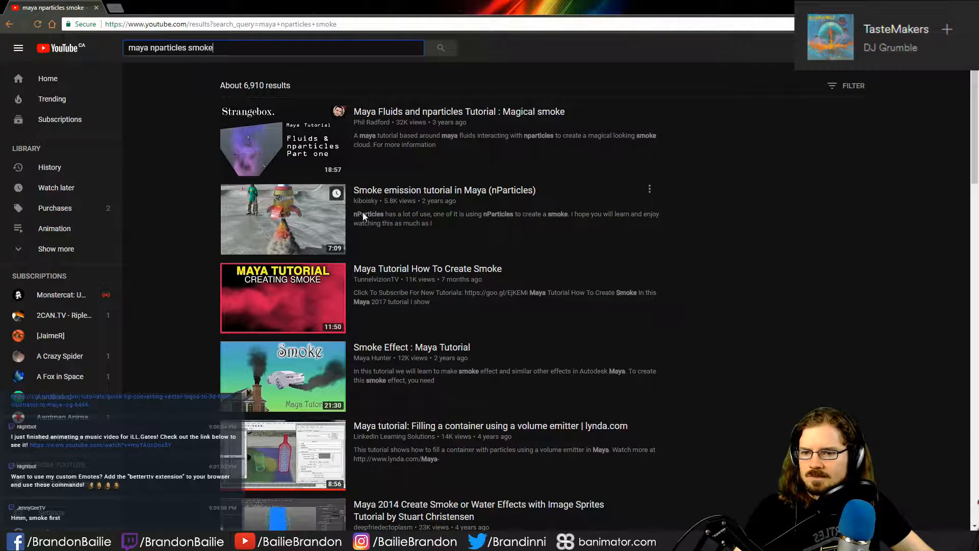
# - Look through the search results and open the CGMeetup video "Create a Tornado using Maya Fluid"
pyautogui.scroll(-6, 510, 236)
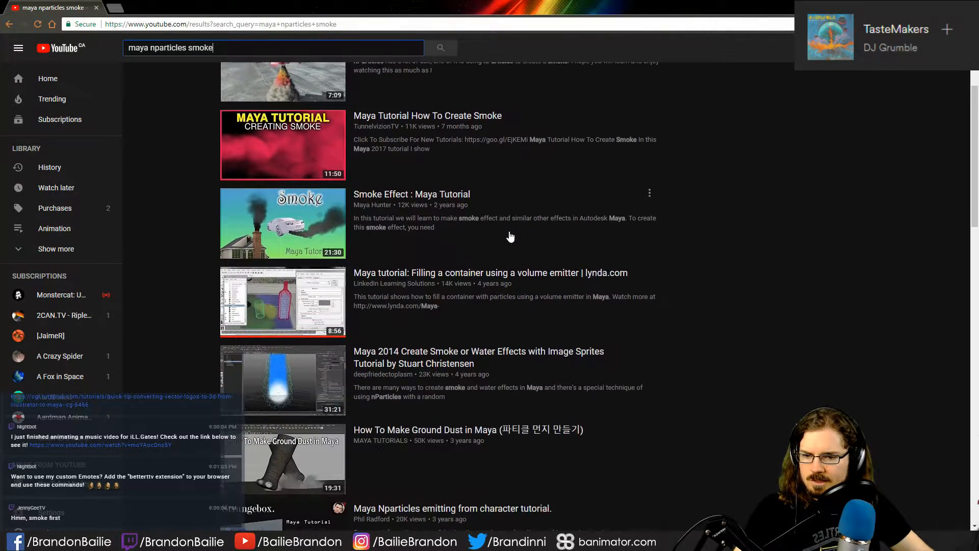
pyautogui.scroll(-4, 496, 239)
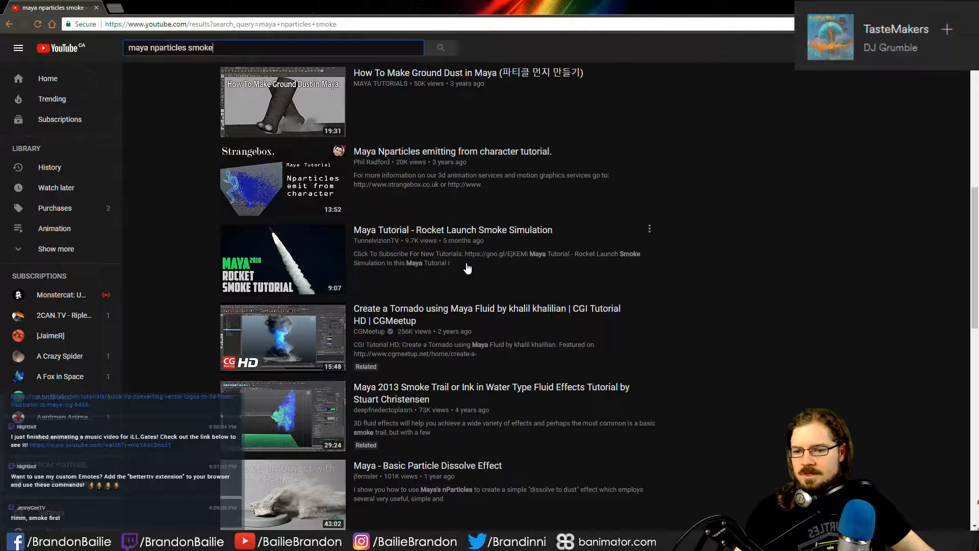
pyautogui.scroll(-2, 495, 276)
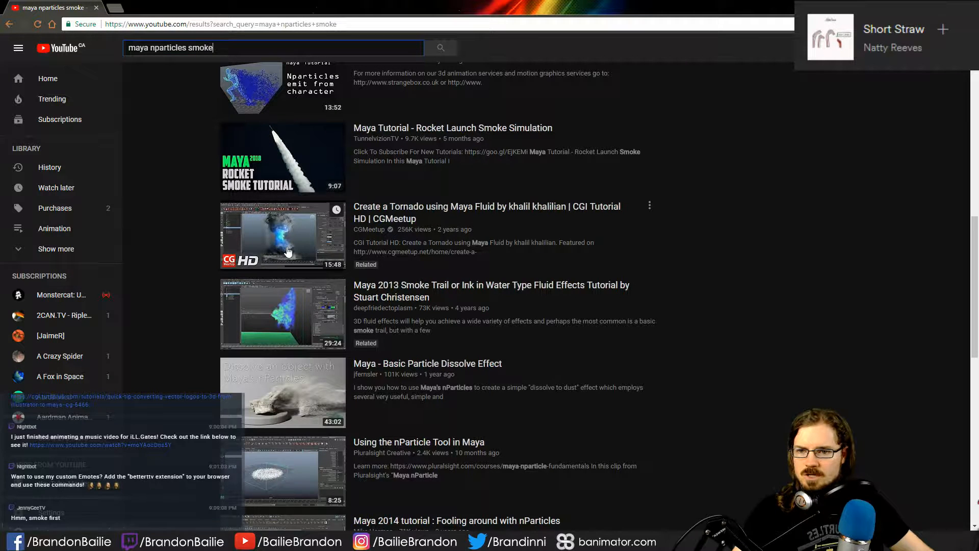
pyautogui.moveTo(288, 251)
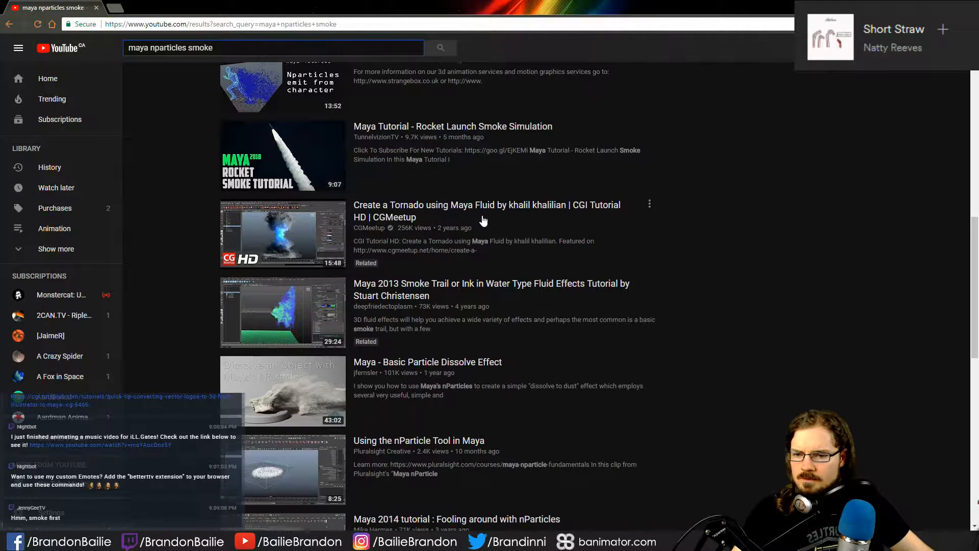
pyautogui.scroll(-3, 476, 223)
pyautogui.scroll(-1, 474, 224)
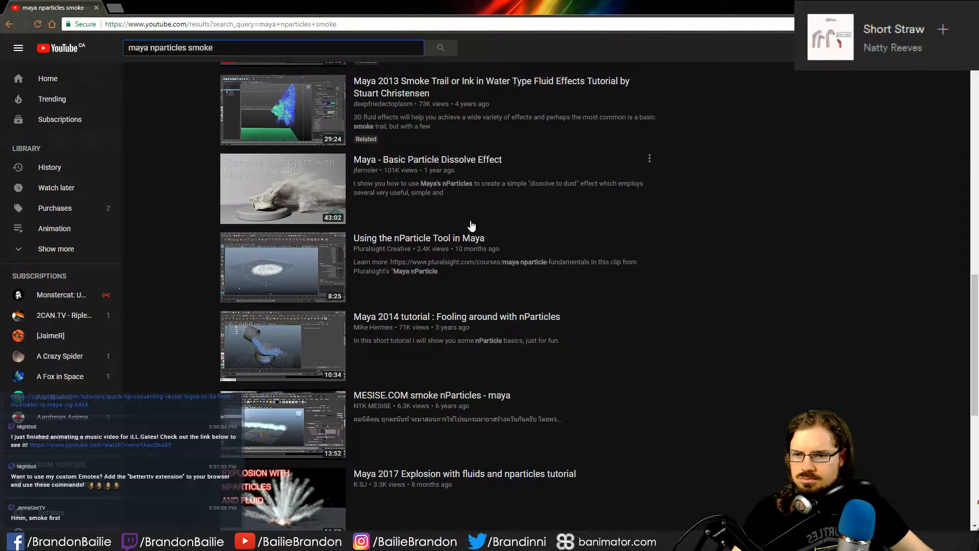
pyautogui.scroll(5, 316, 408)
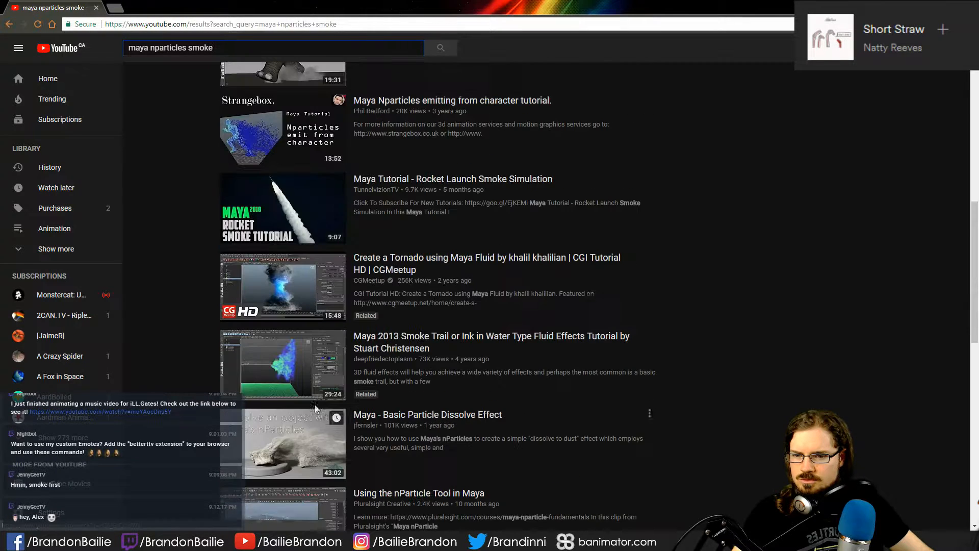
pyautogui.click(294, 286)
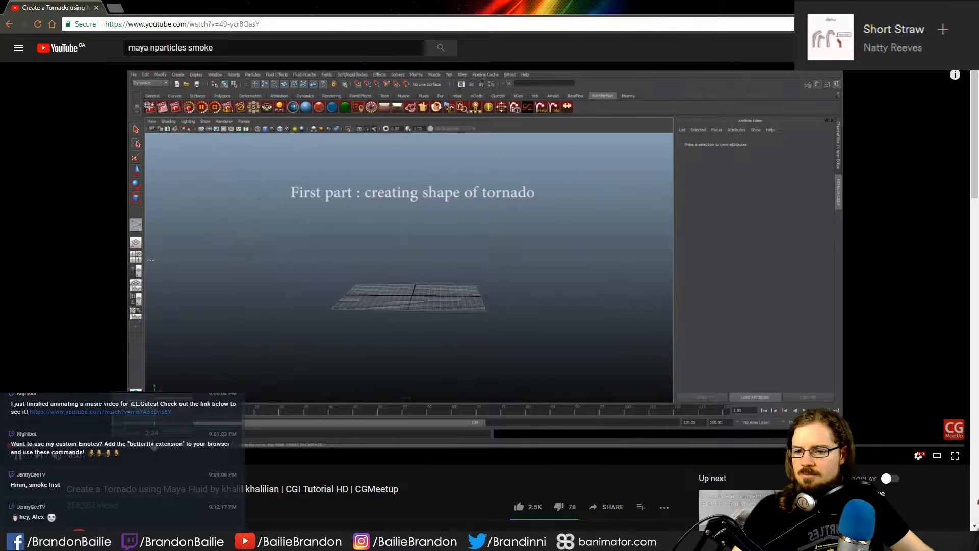
# - Skim the tornado tutorial from the particle setup to the finished smoke, return to the fluid density part and view it full screen
pyautogui.click(66, 447)
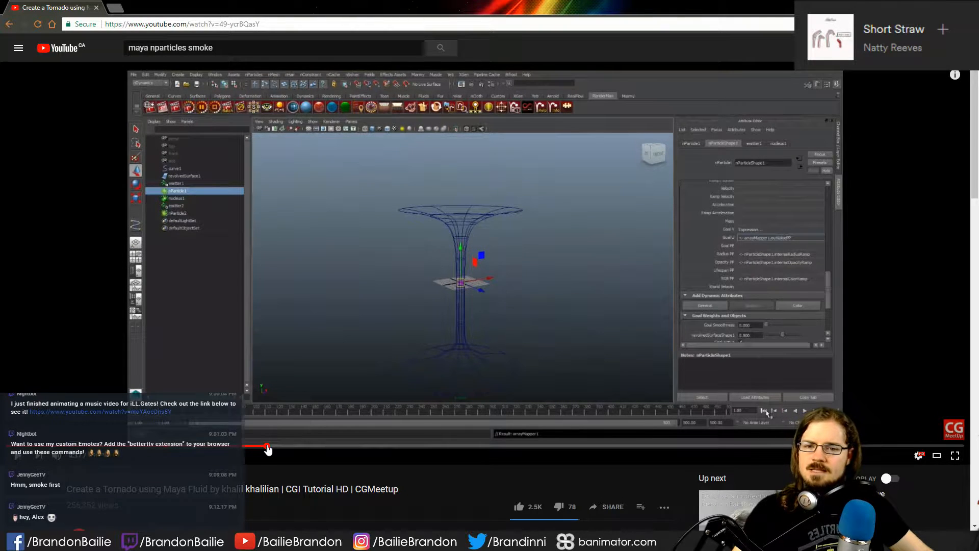
pyautogui.click(269, 447)
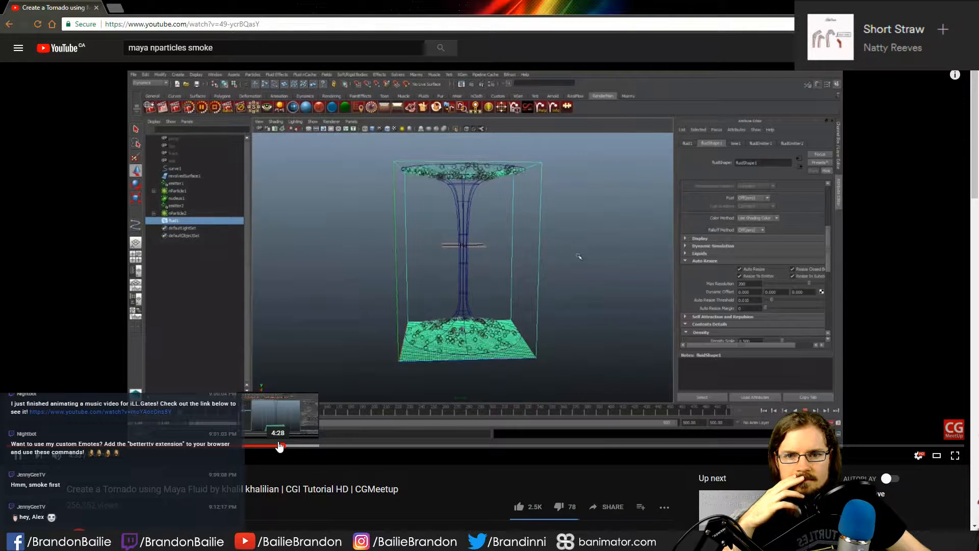
pyautogui.click(335, 447)
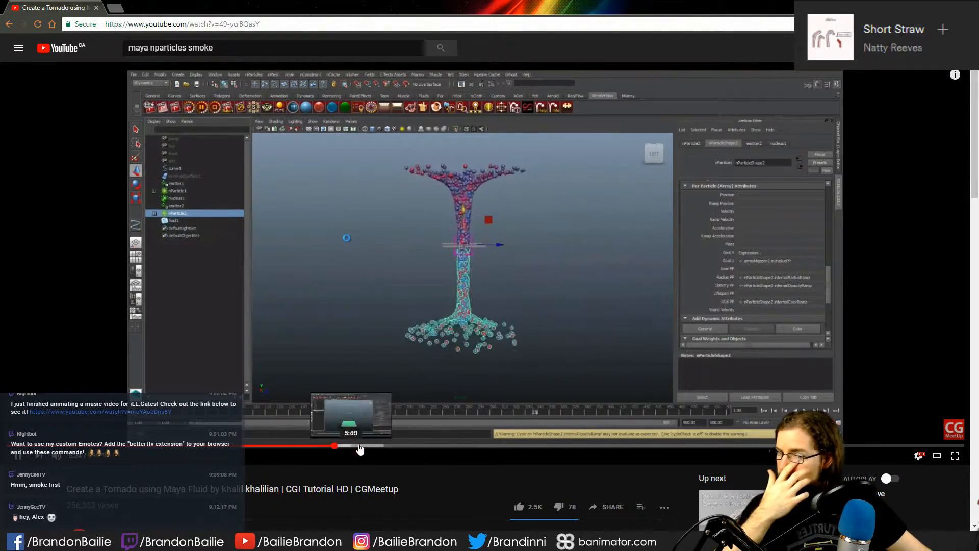
pyautogui.click(806, 446)
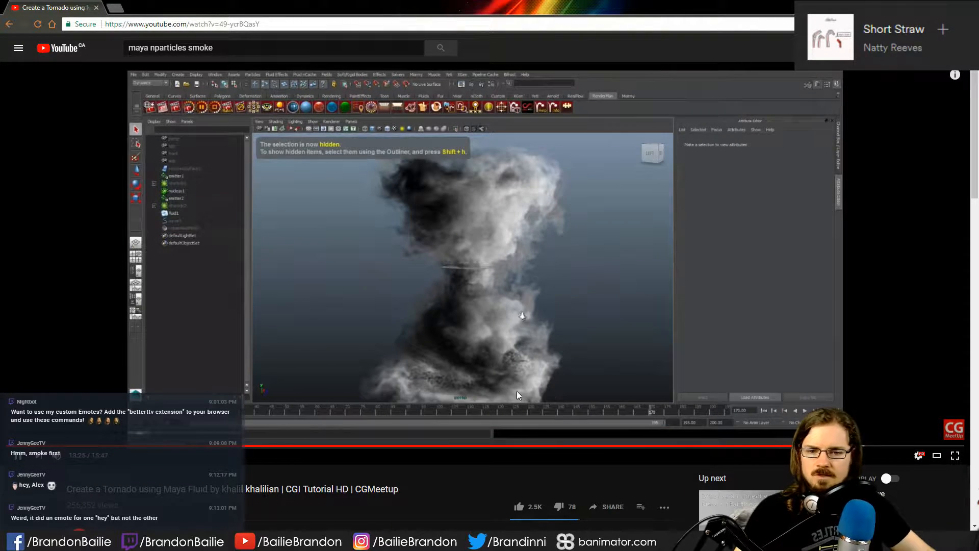
pyautogui.click(418, 445)
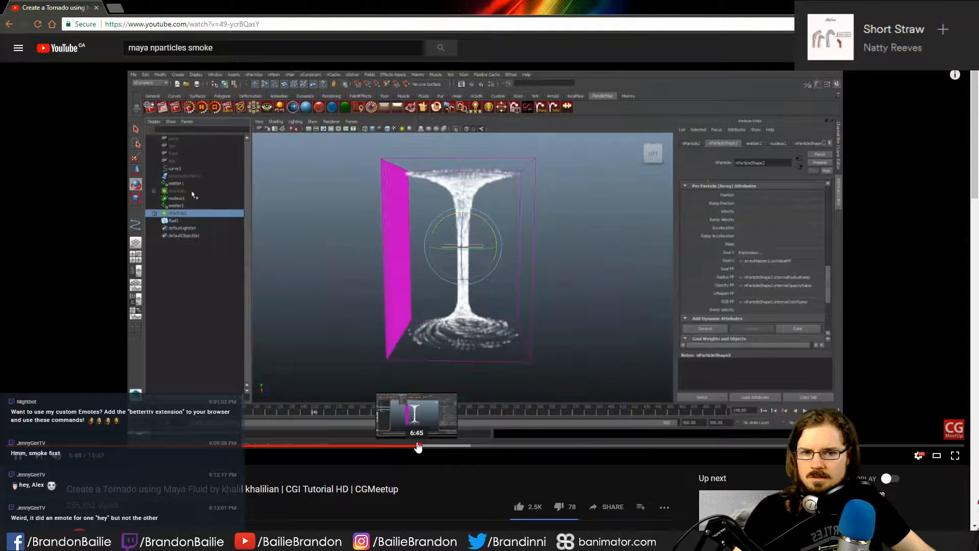
pyautogui.click(956, 456)
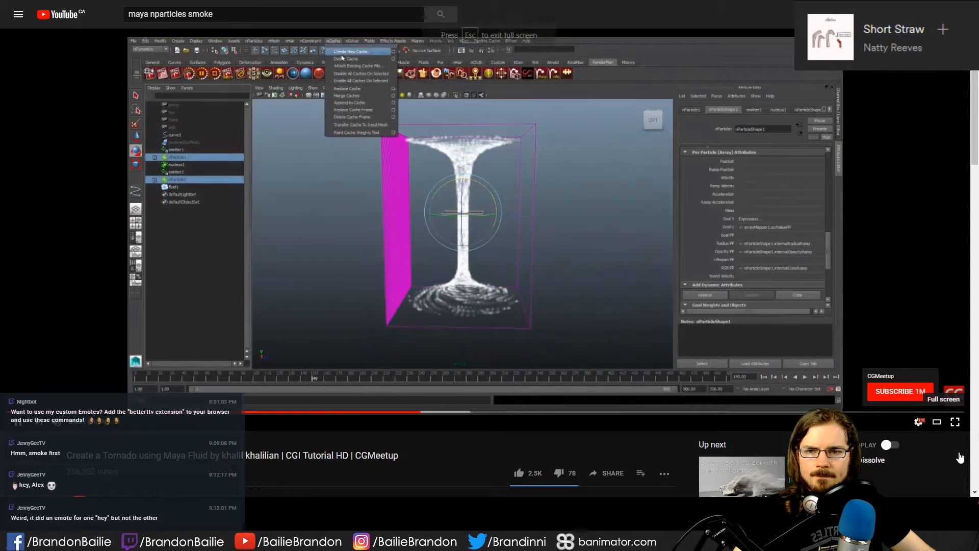
# - Skim the earlier parts of the tornado tutorial up to the nParticle cache options, pause it and leave full screen
pyautogui.click(693, 421)
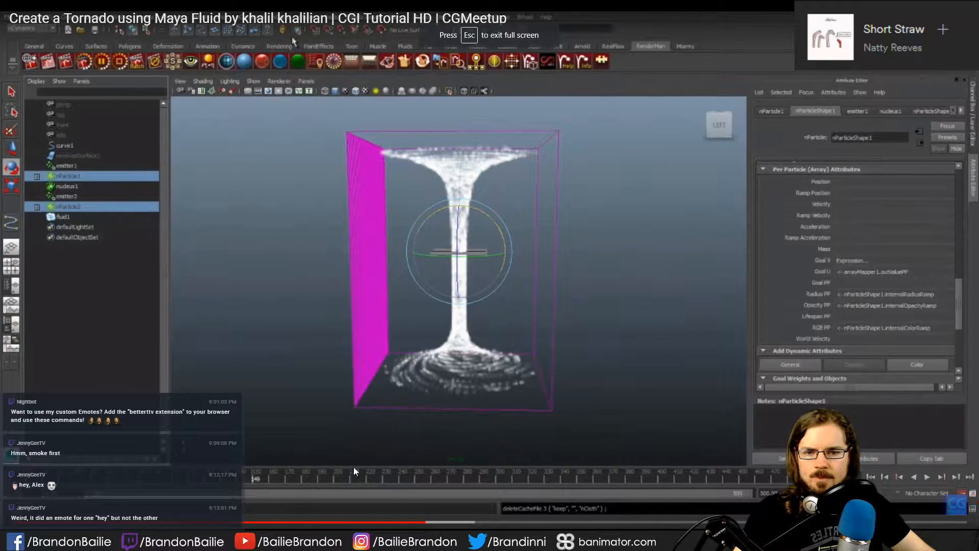
pyautogui.click(244, 523)
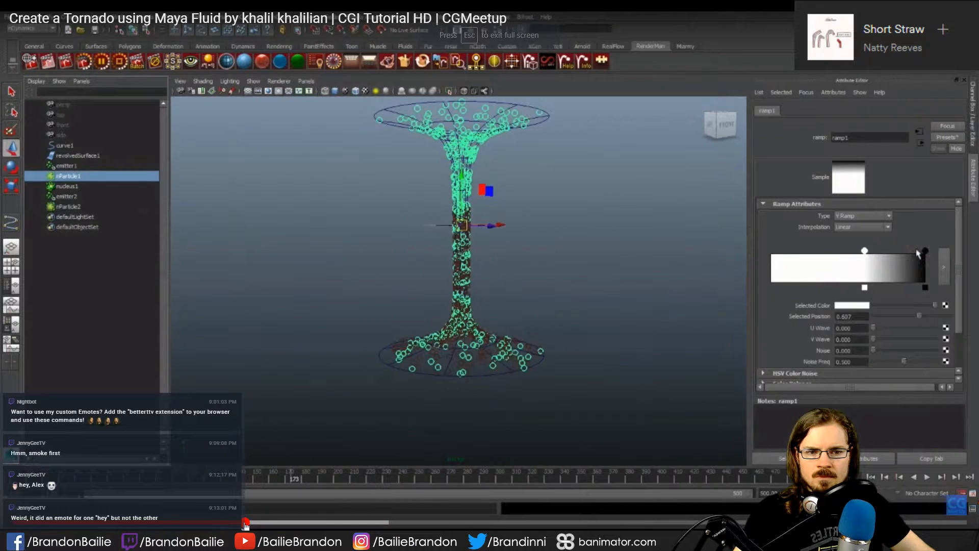
pyautogui.click(158, 523)
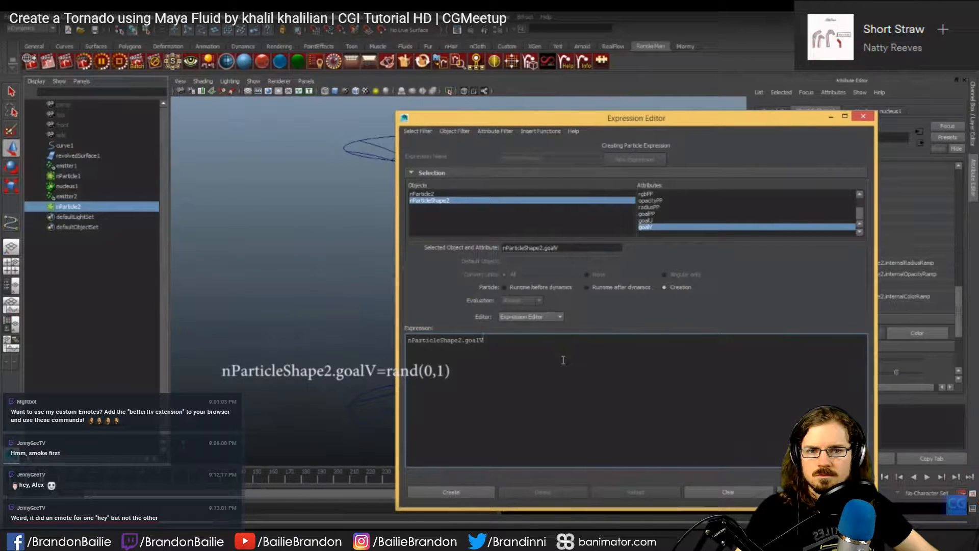
pyautogui.click(299, 523)
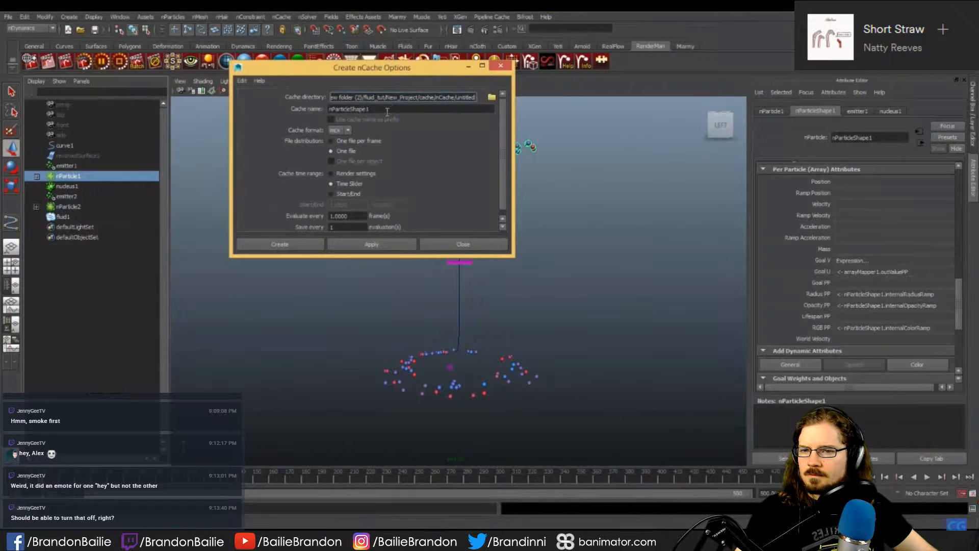
pyautogui.press('space')
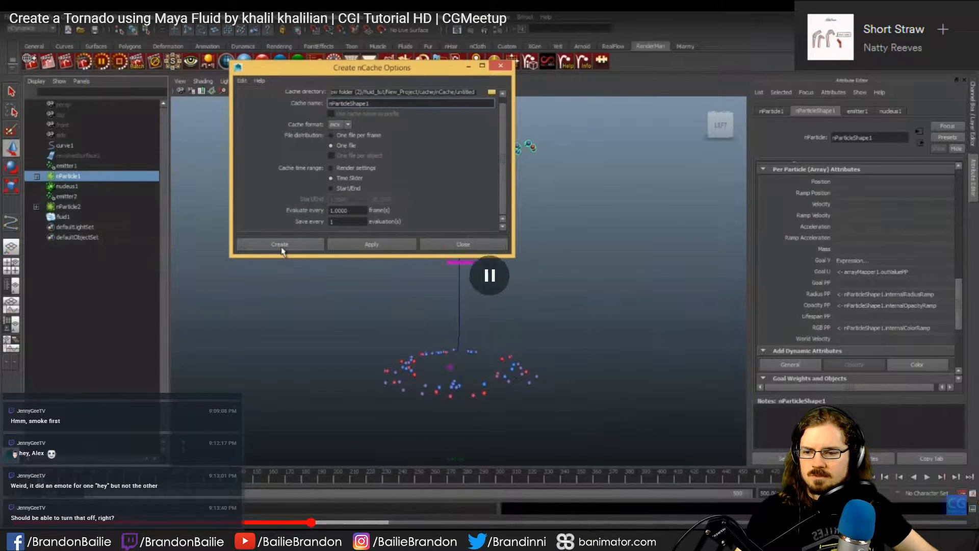
pyautogui.click(958, 538)
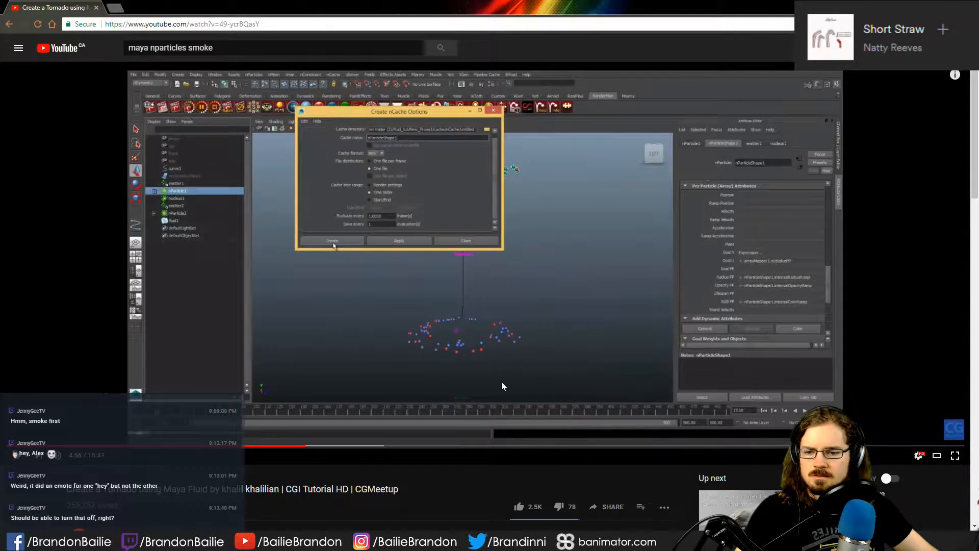
# - Expand the written step-by-step comment under the tornado video and read through its particle setup and fluid emission instructions
pyautogui.scroll(-7, 504, 372)
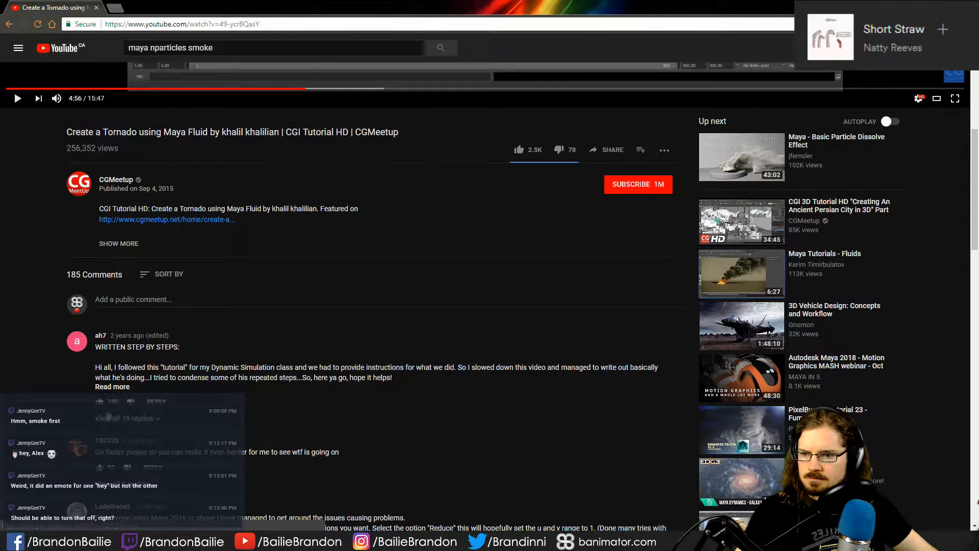
pyautogui.click(113, 387)
pyautogui.scroll(-12, 368, 321)
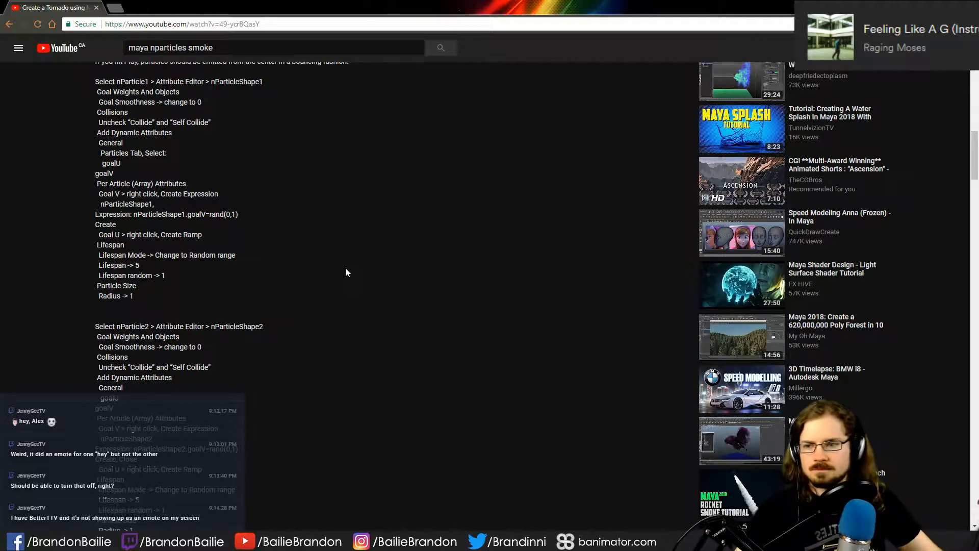
pyautogui.scroll(-15, 280, 372)
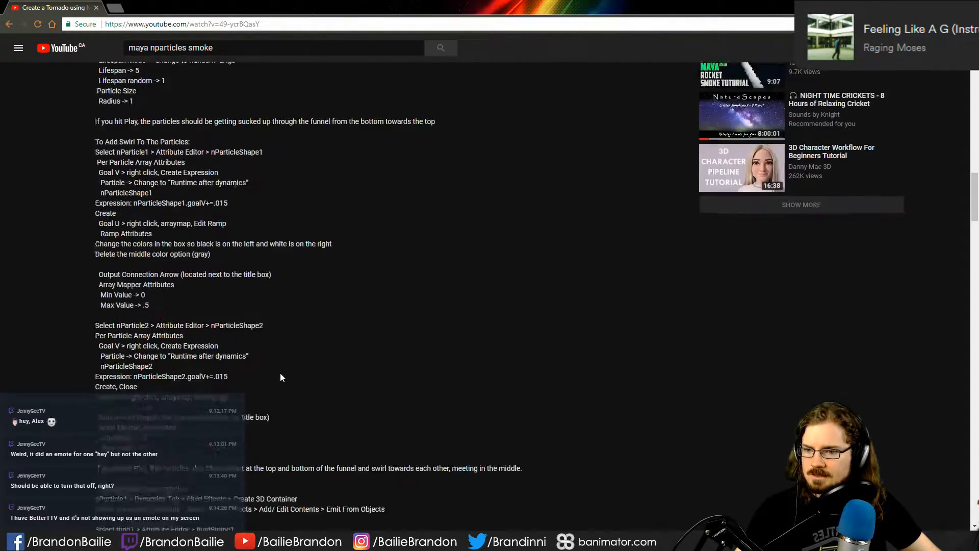
pyautogui.scroll(-20, 282, 387)
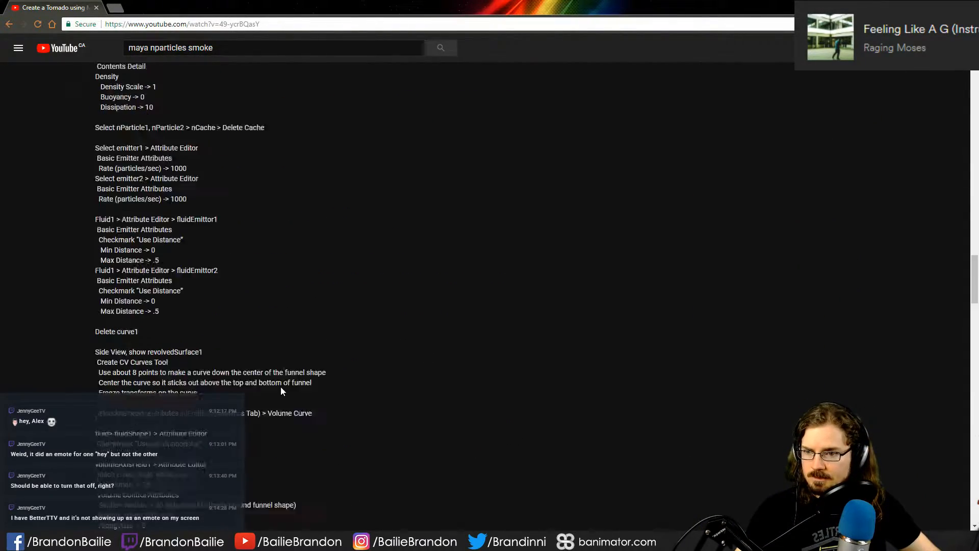
pyautogui.scroll(20, 280, 386)
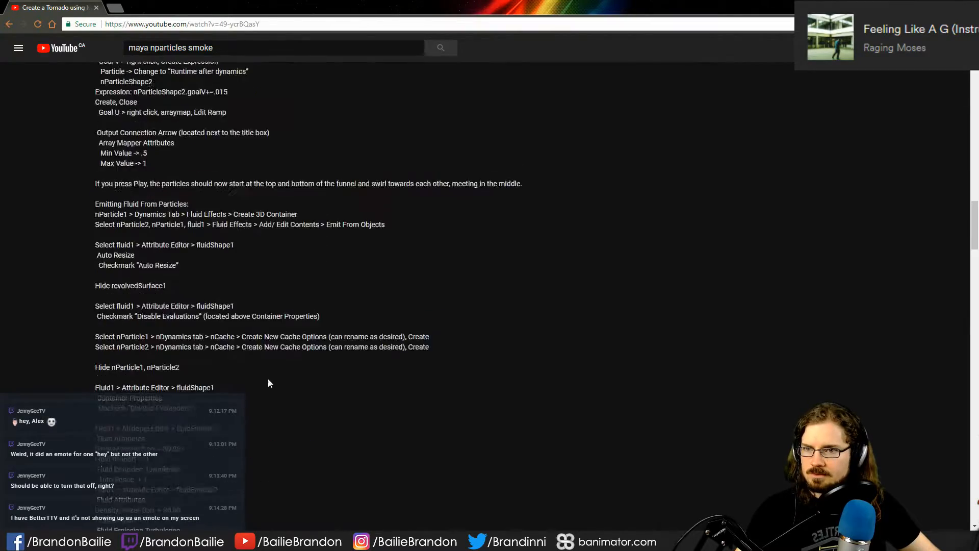
pyautogui.scroll(7, 280, 379)
pyautogui.scroll(-8, 461, 270)
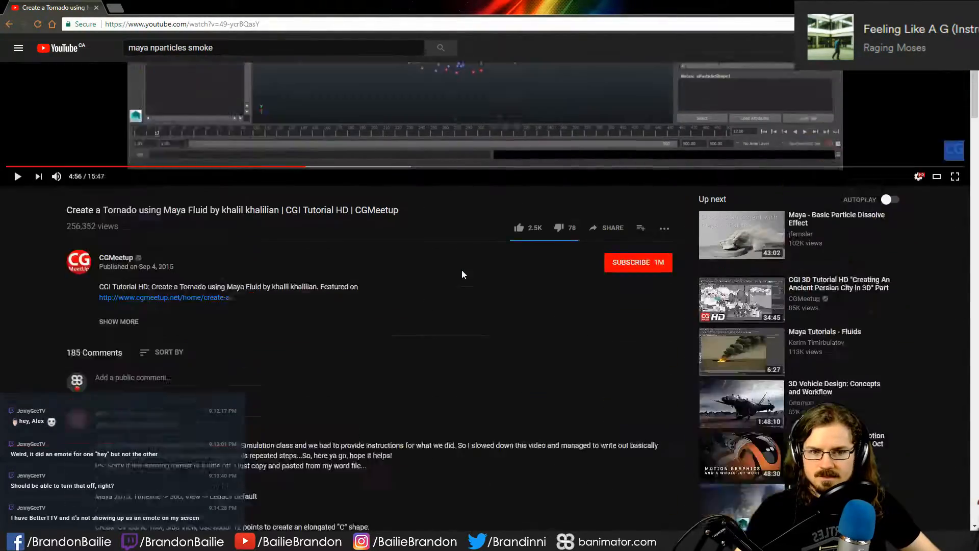
pyautogui.scroll(2, 460, 271)
# - Open the suggested video "Maya Tutorials - Fluids" in a new tab and skim its fluid emitter settings
pyautogui.middleClick(733, 341)
pyautogui.scroll(5, 656, 323)
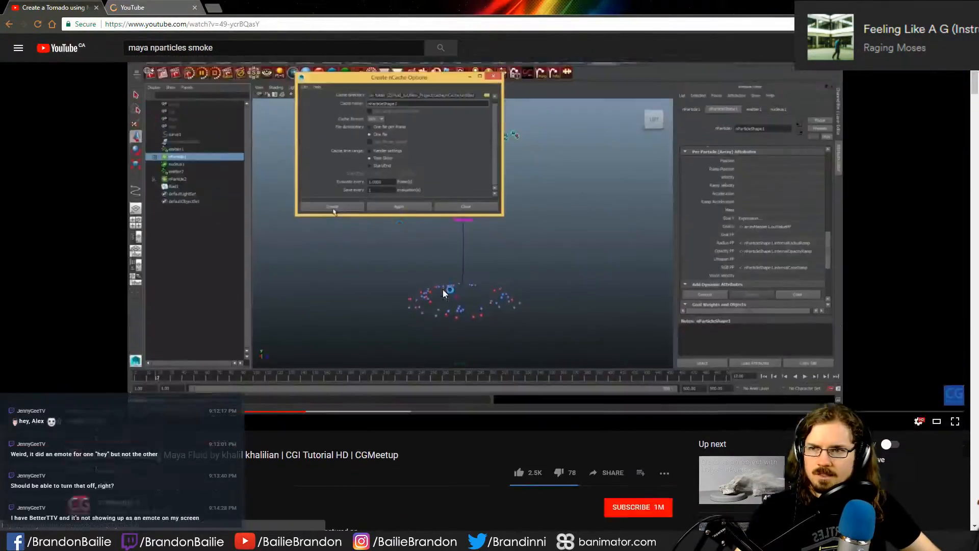
pyautogui.hotkey('ctrl', 'Tab')
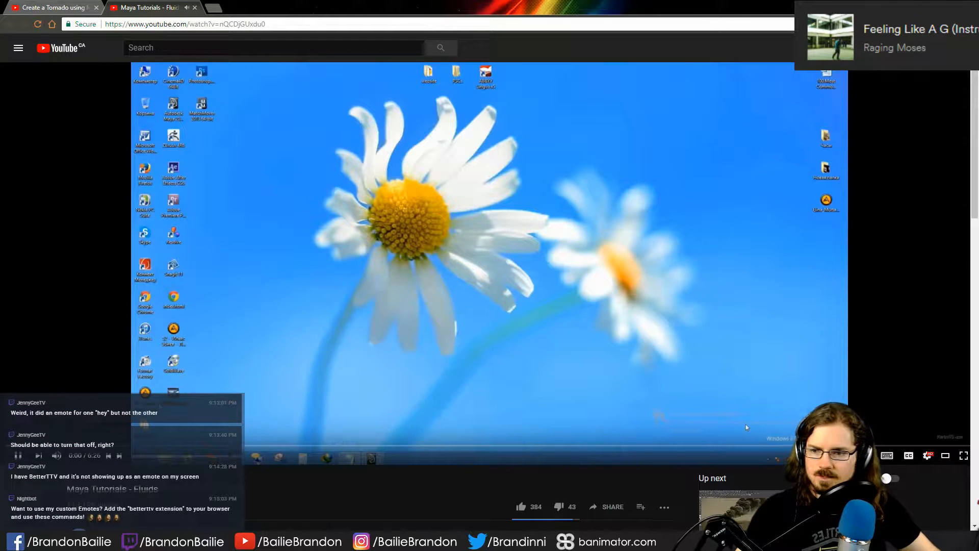
pyautogui.click(57, 447)
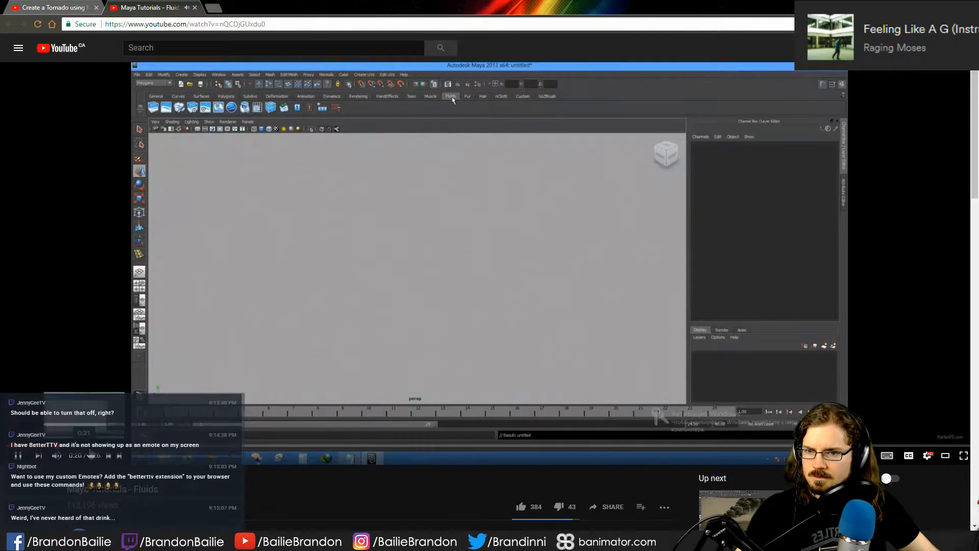
pyautogui.click(91, 451)
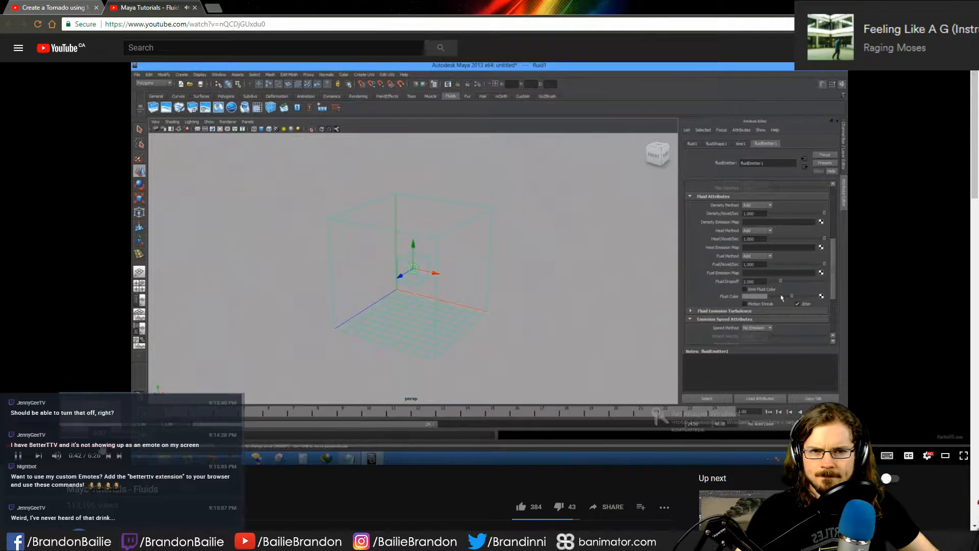
pyautogui.click(97, 448)
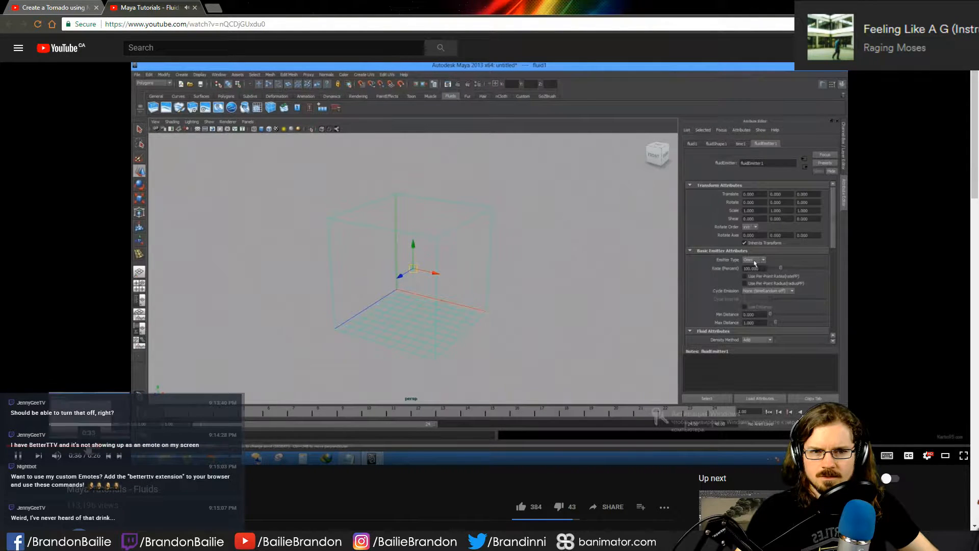
pyautogui.click(80, 448)
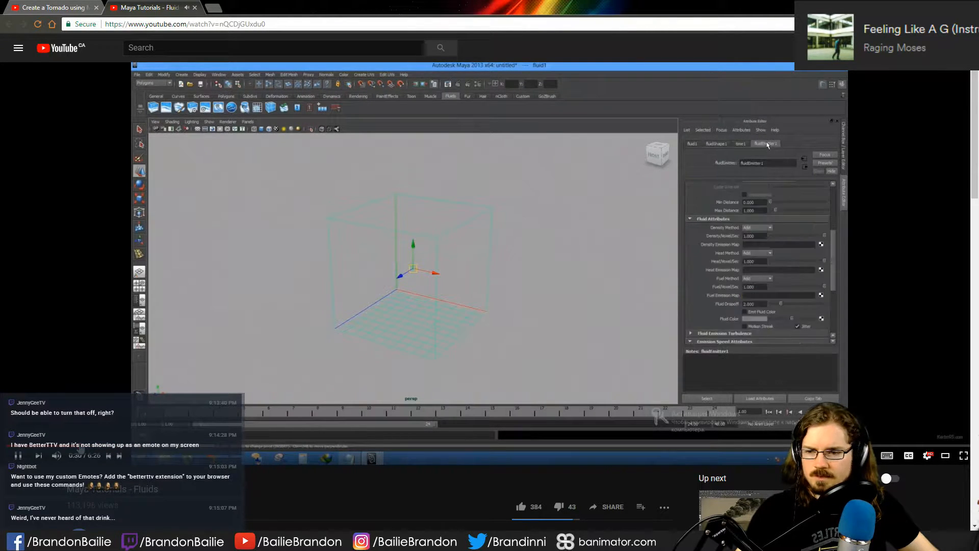
pyautogui.click(252, 229)
# - Switch to Maya and look through nParticle1's connected nodes and the nParticleShape1 attributes
pyautogui.click(181, 541)
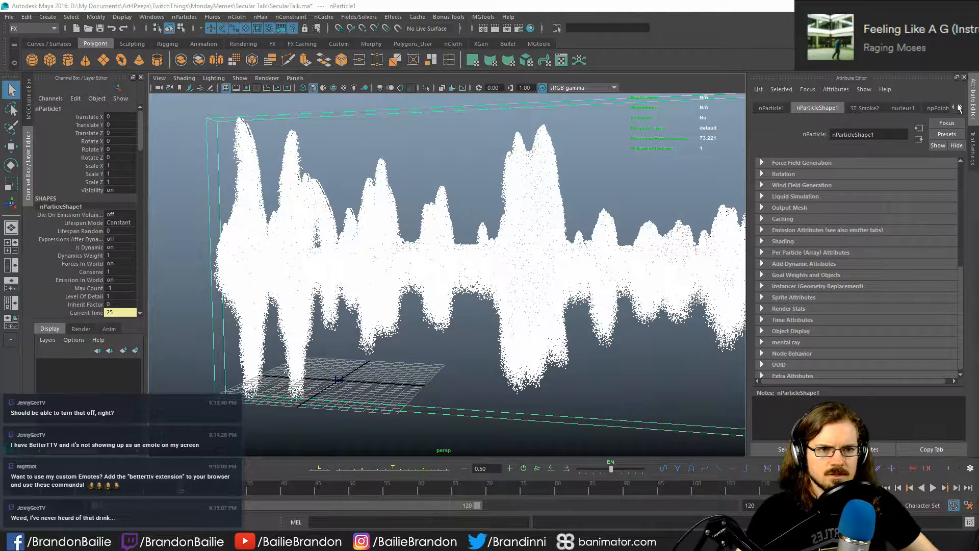
pyautogui.click(960, 108)
pyautogui.click(962, 109)
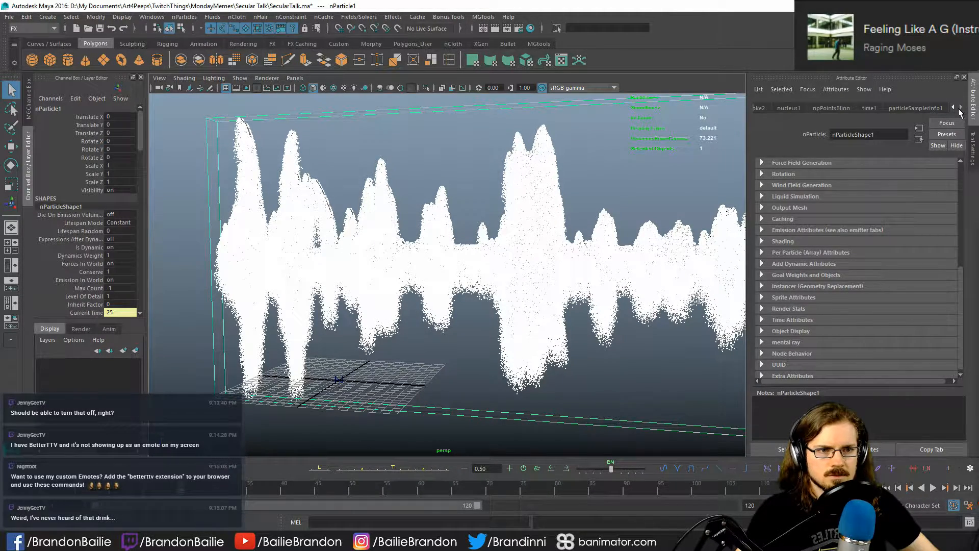
pyautogui.click(954, 108)
pyautogui.click(953, 108)
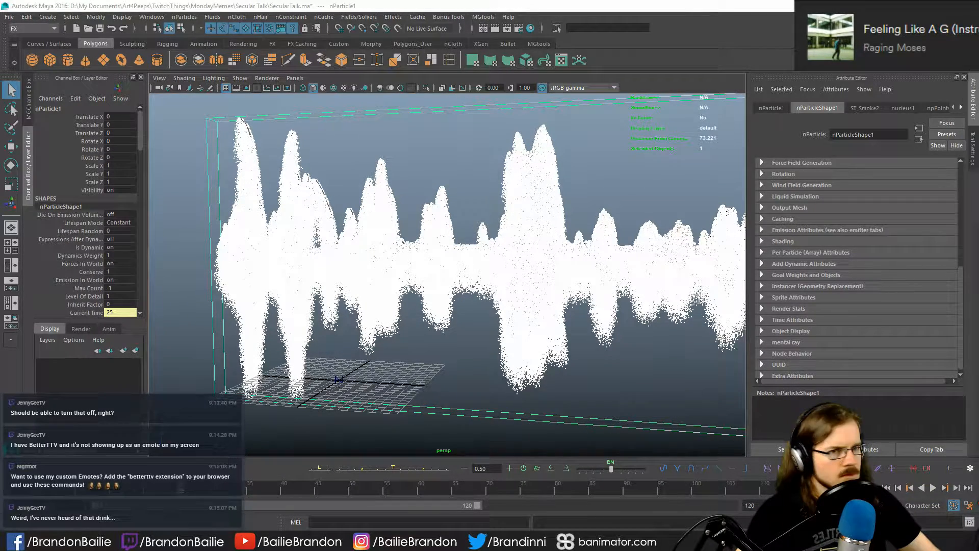
pyautogui.scroll(3, 835, 260)
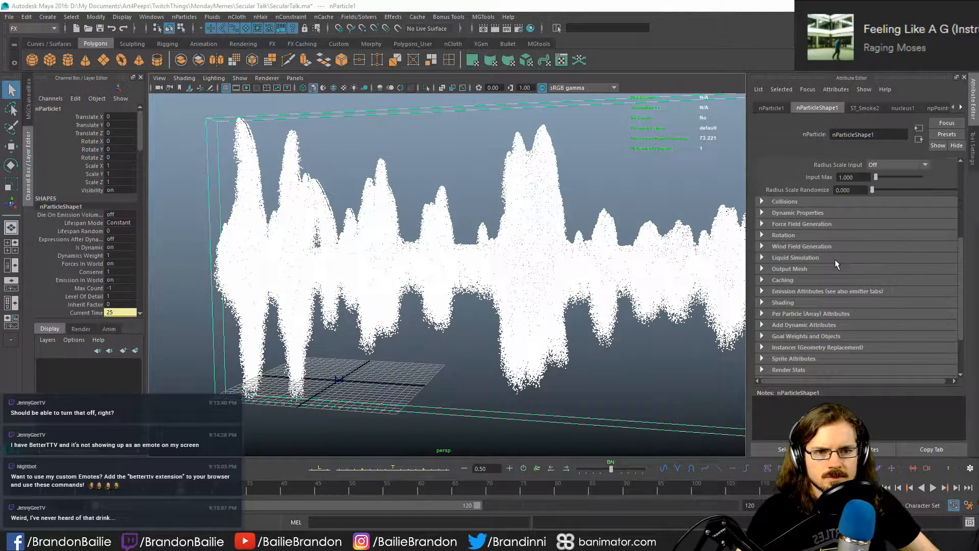
pyautogui.scroll(6, 824, 225)
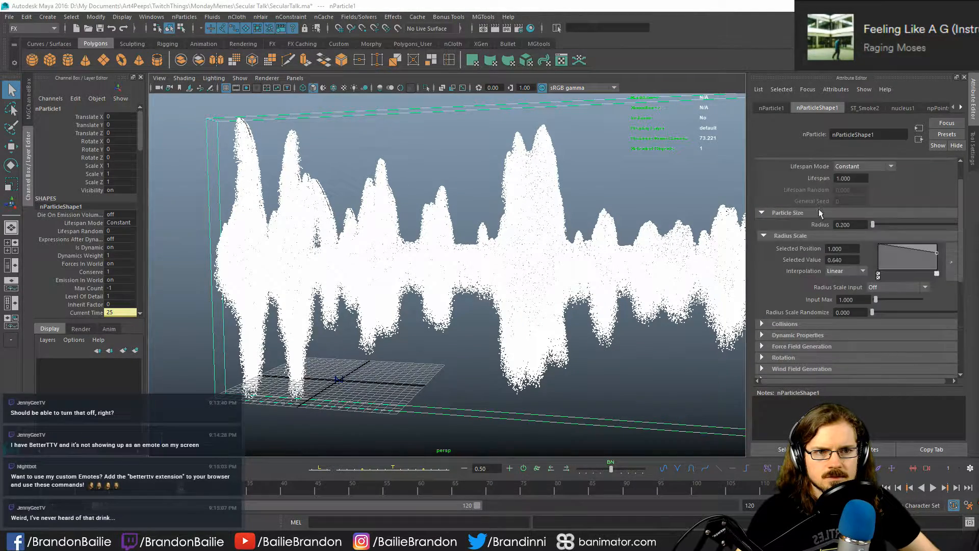
# - Set the emitter type of ST_Smoke2 to Volume and rewind the simulation to frame 1
pyautogui.click(858, 106)
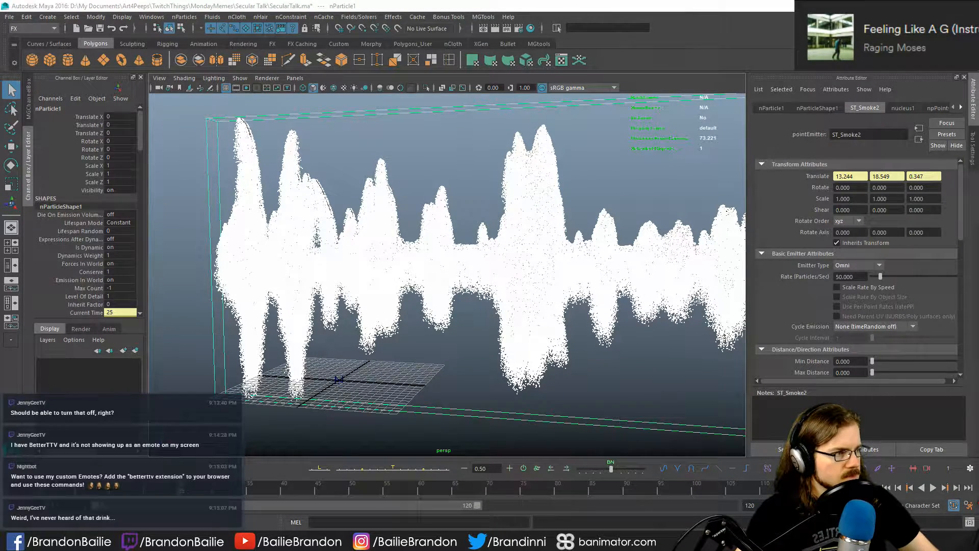
pyautogui.click(813, 253)
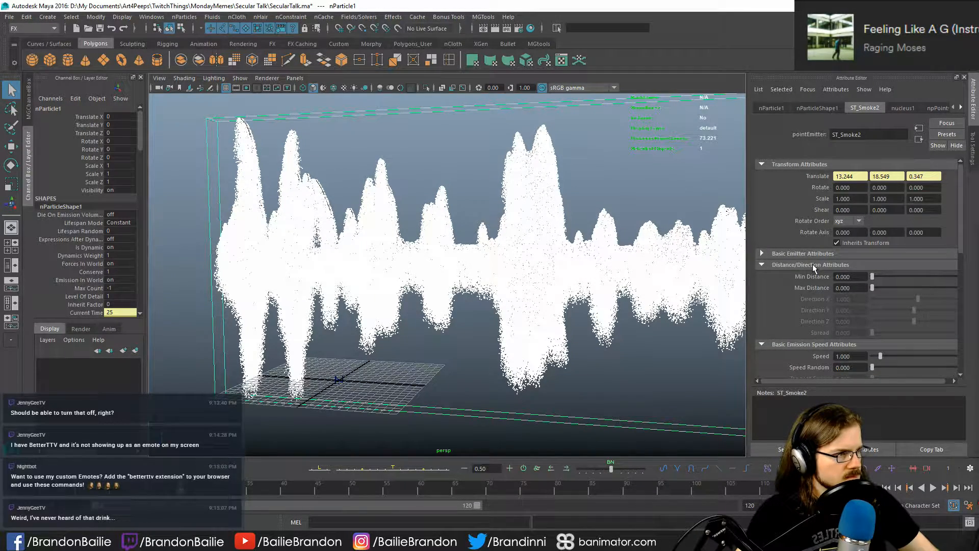
pyautogui.click(814, 253)
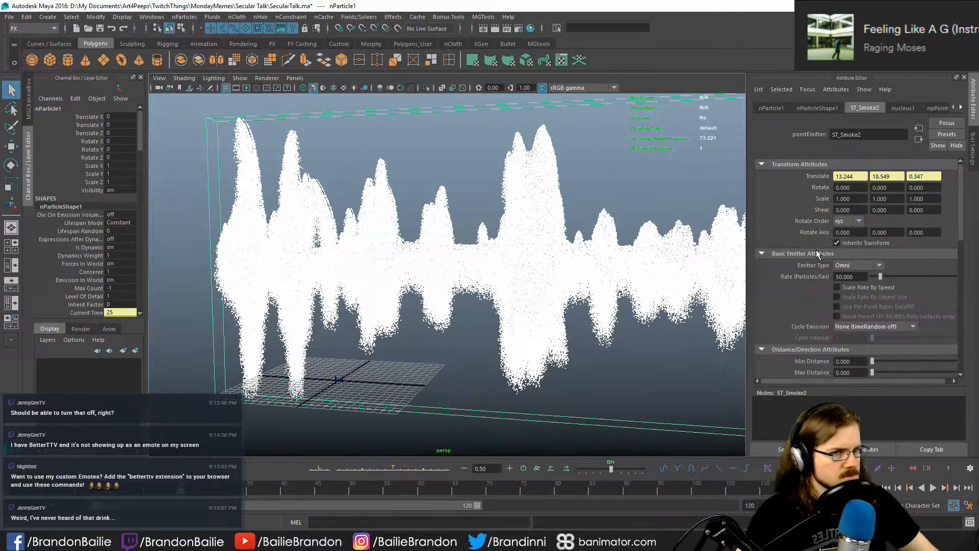
pyautogui.click(849, 264)
pyautogui.click(856, 317)
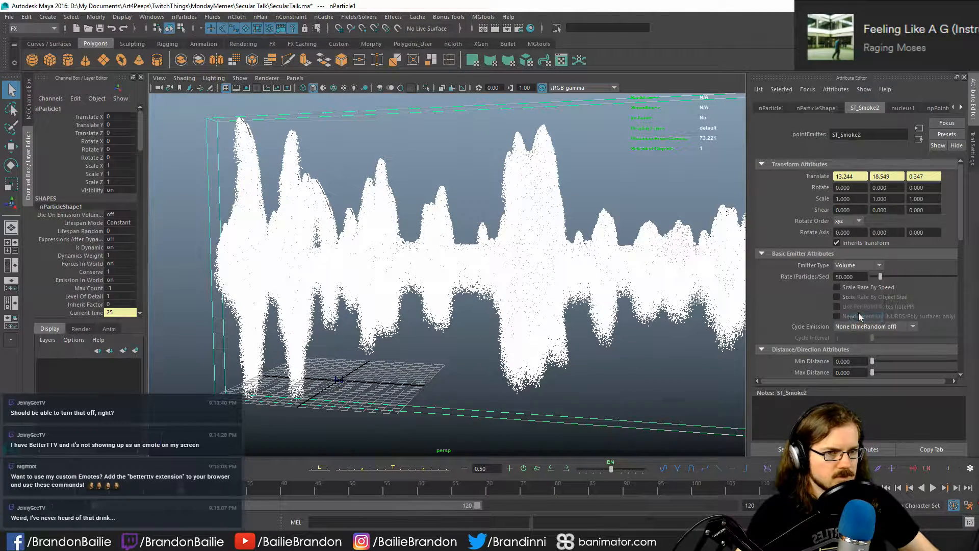
pyautogui.click(897, 486)
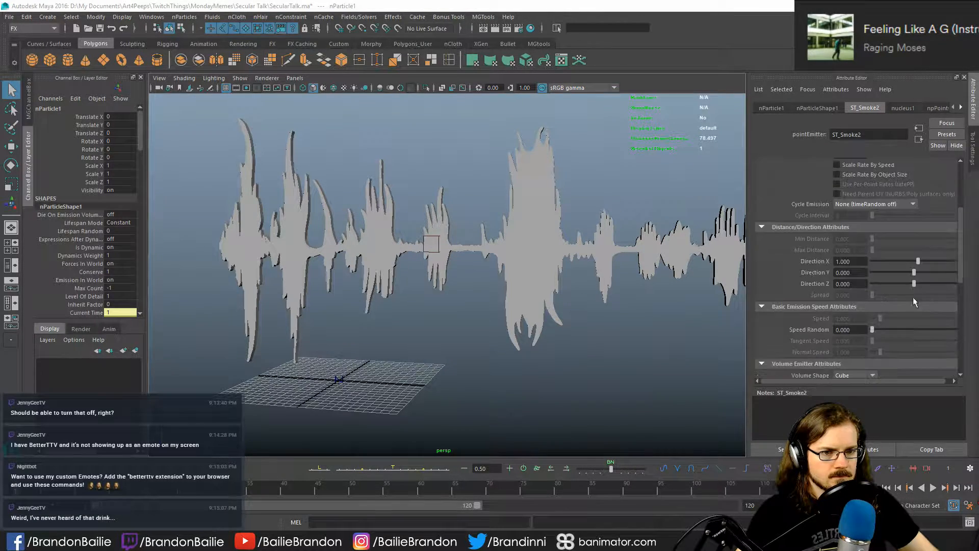
# - Examine the direction, emission speed, volume shape and volume speed attributes of the ST_Smoke2 emitter
pyautogui.scroll(-8, 783, 289)
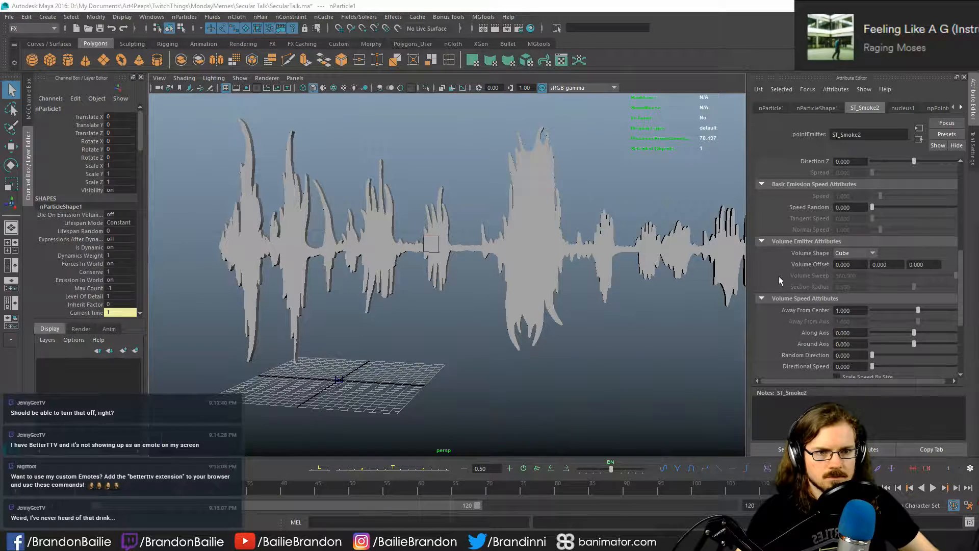
pyautogui.scroll(1, 778, 277)
pyautogui.scroll(7, 776, 276)
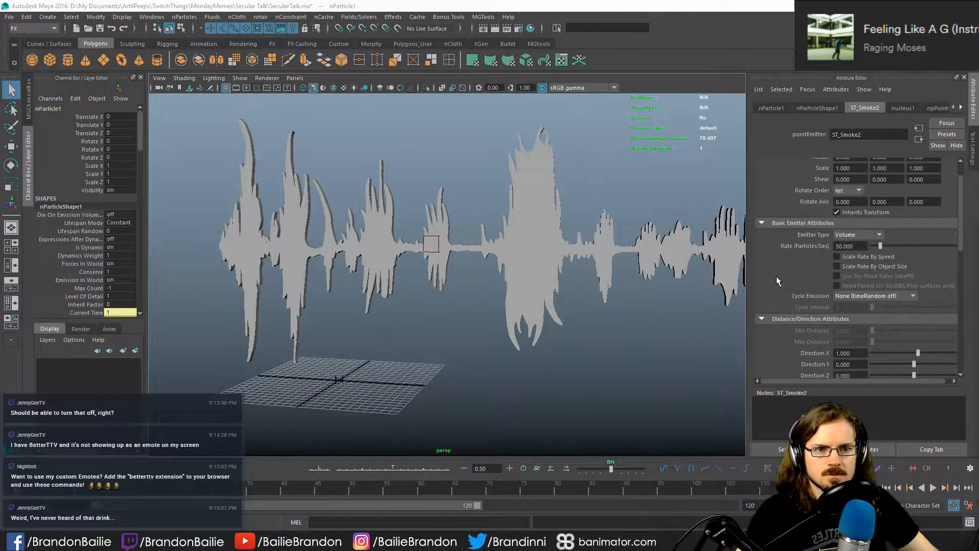
pyautogui.scroll(-5, 778, 276)
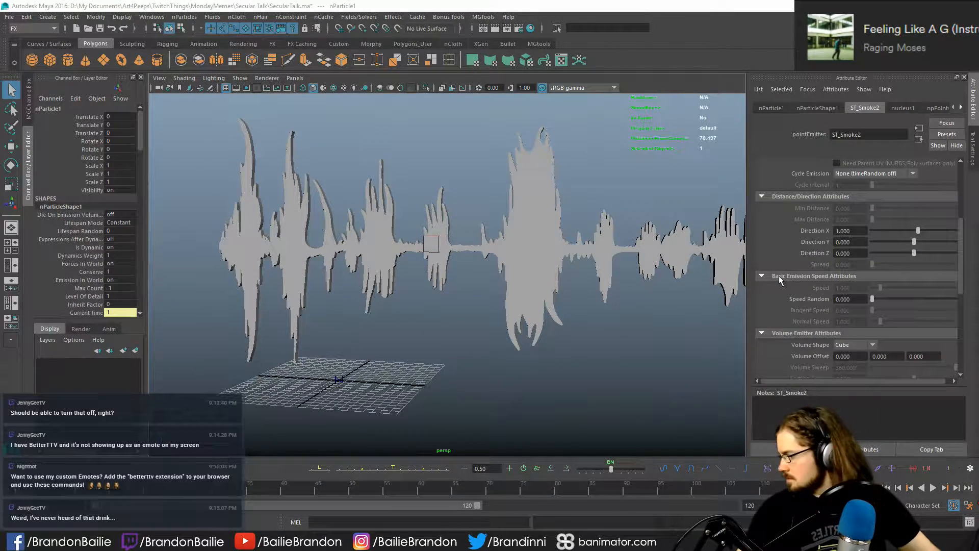
pyautogui.scroll(-3, 781, 278)
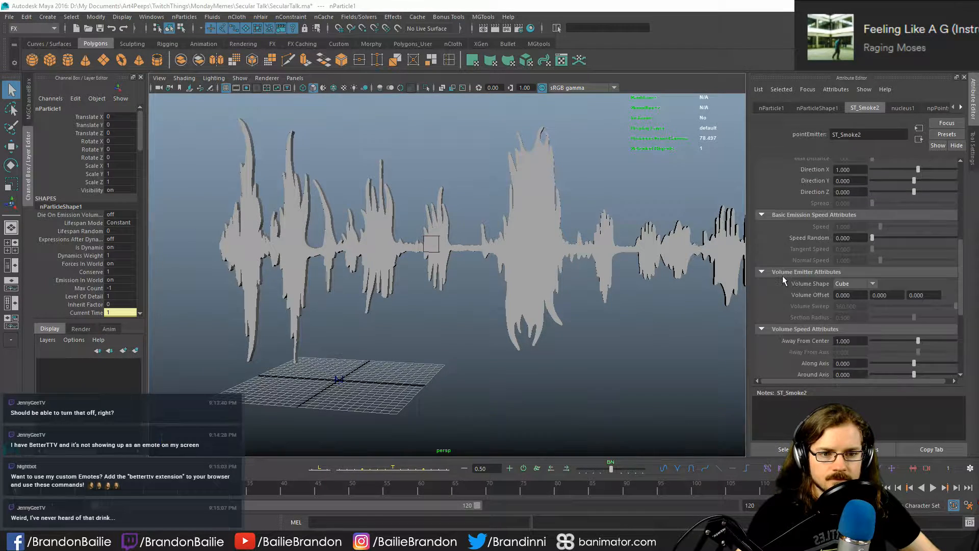
pyautogui.scroll(2, 784, 278)
pyautogui.scroll(-1, 784, 278)
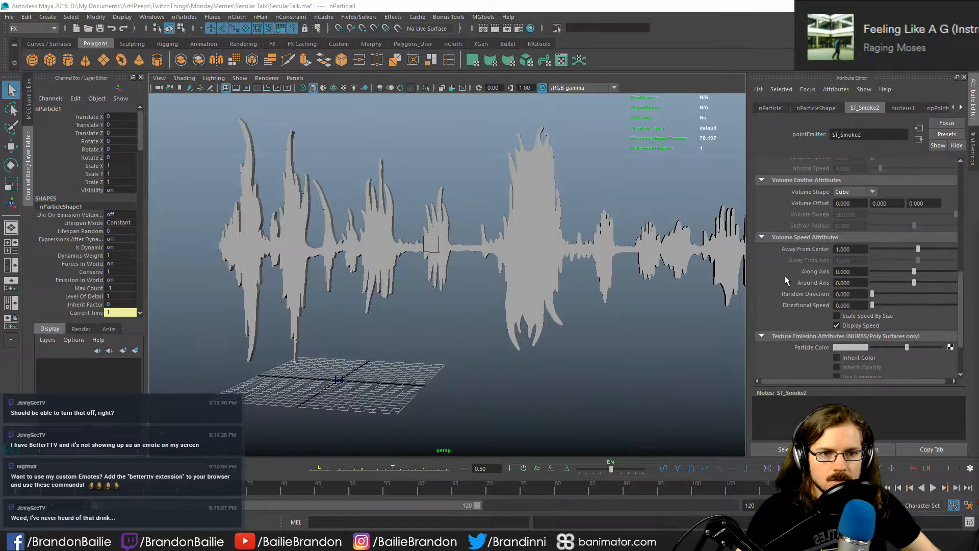
pyautogui.scroll(2, 786, 277)
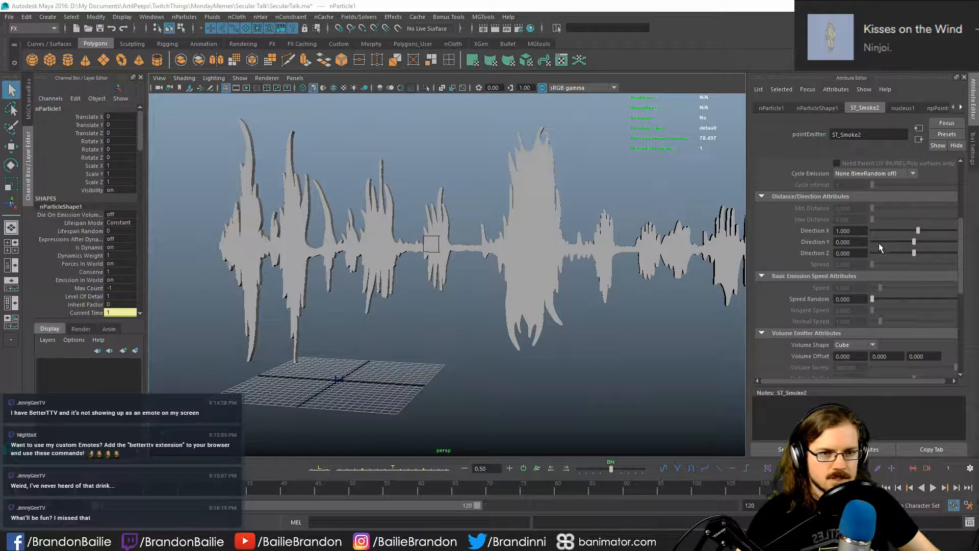
pyautogui.scroll(-3, 784, 239)
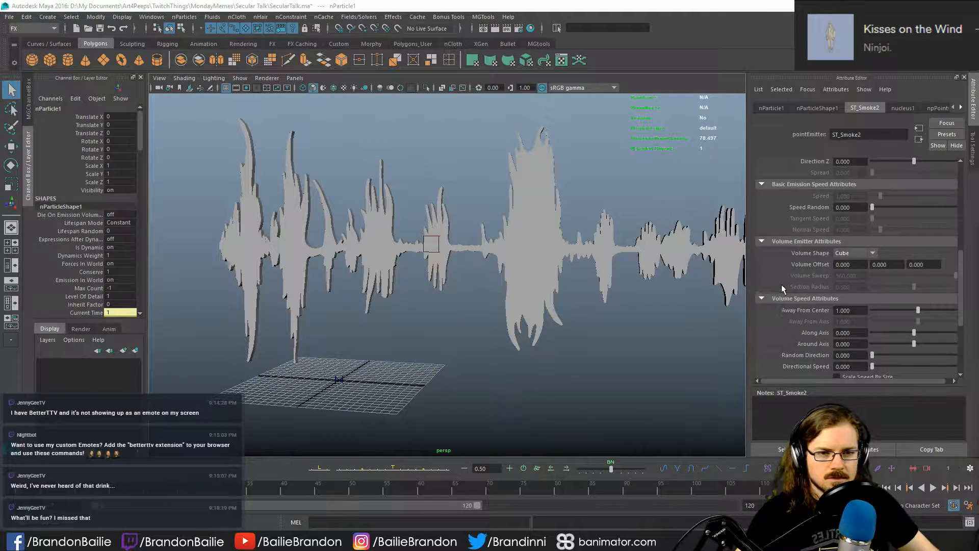
# - Examine the ST_Smoke2 emitter's transform, emission, volume and texture emission attributes, and inspect its cube against the soundwave mesh up close
pyautogui.scroll(-4, 782, 268)
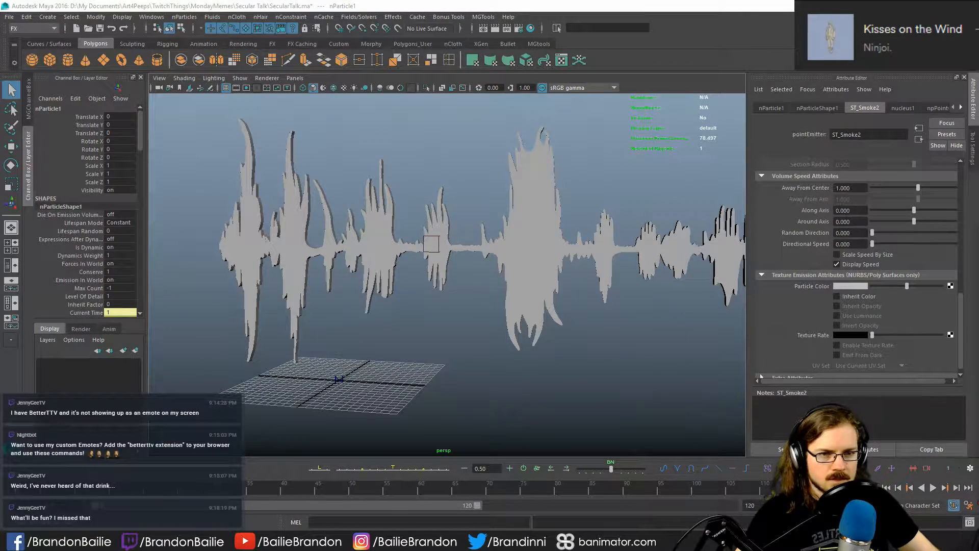
pyautogui.scroll(-1, 794, 303)
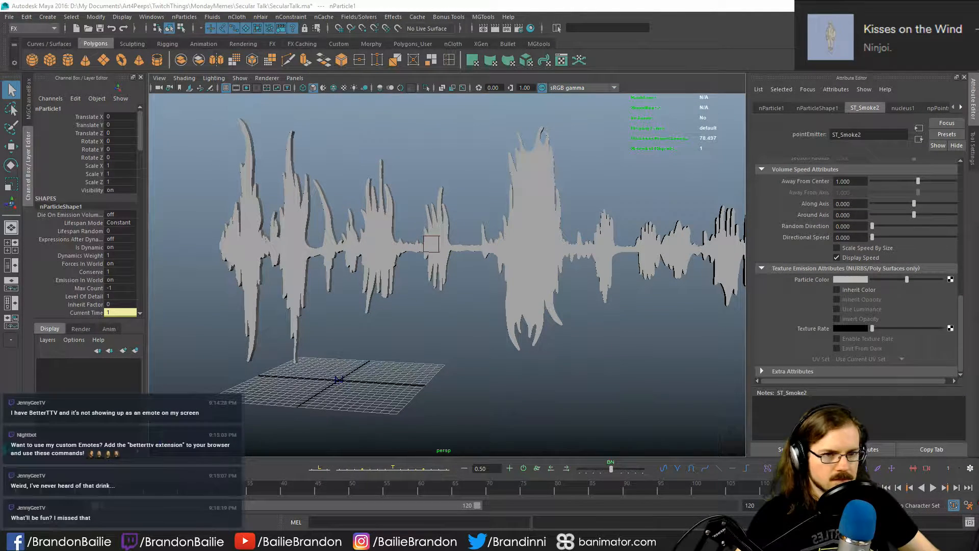
pyautogui.scroll(6, 800, 295)
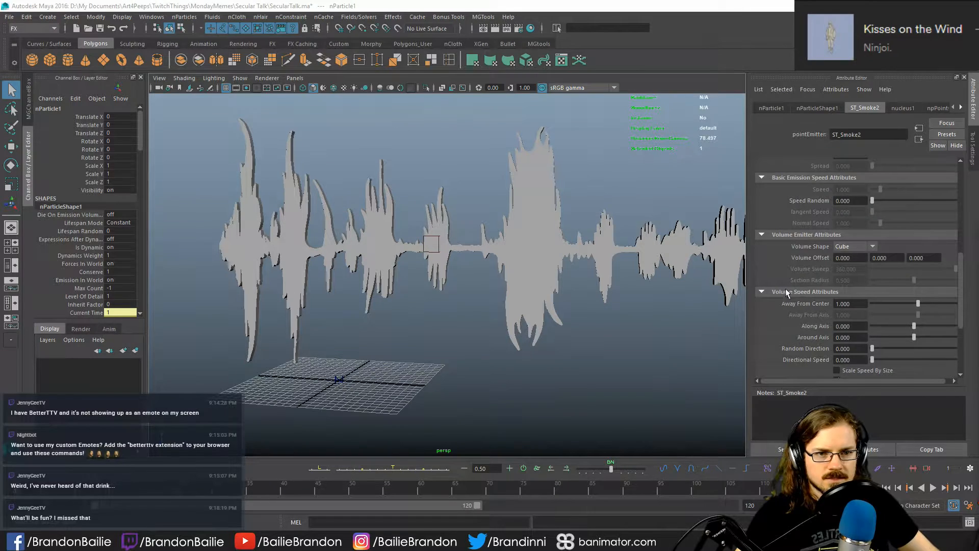
pyautogui.scroll(6, 789, 255)
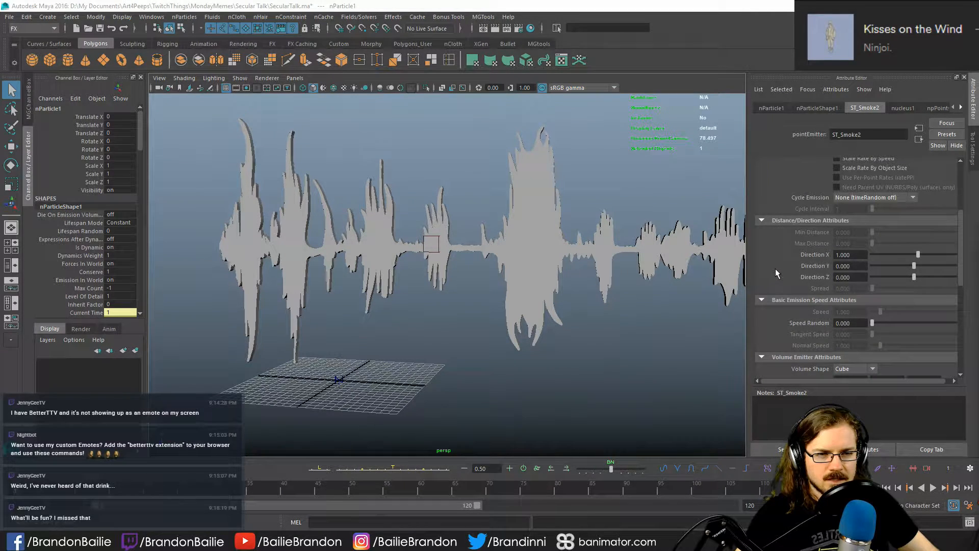
pyautogui.scroll(-5, 775, 268)
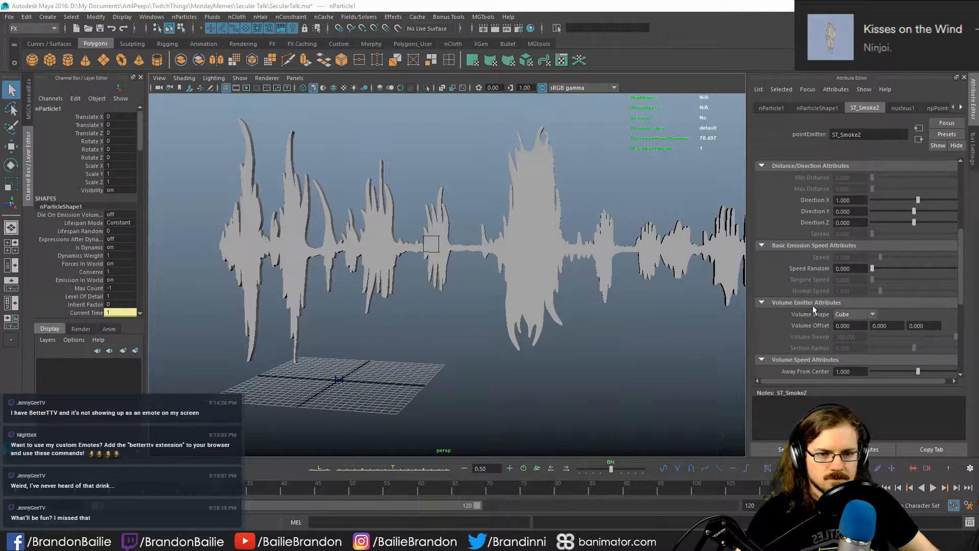
pyautogui.scroll(-4, 801, 301)
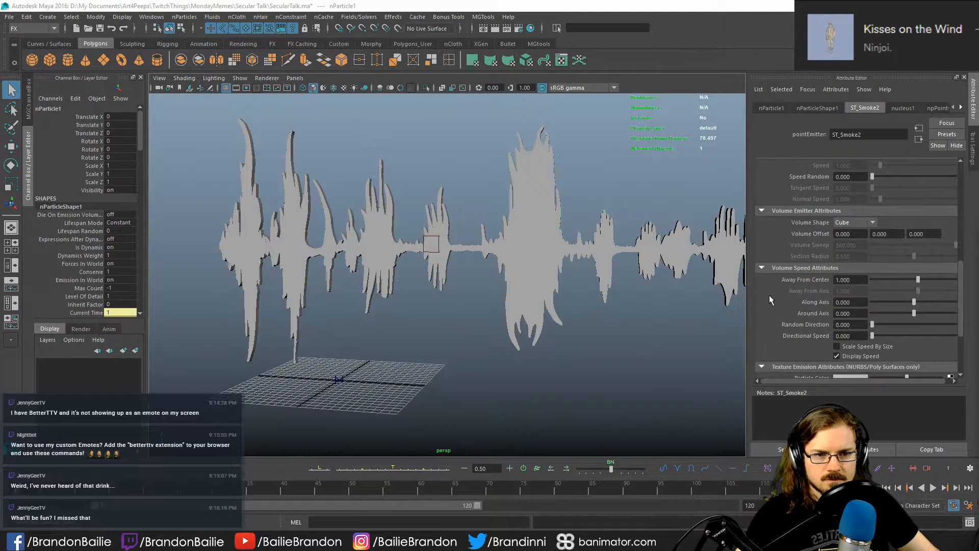
pyautogui.scroll(-3, 769, 295)
pyautogui.scroll(-2, 767, 288)
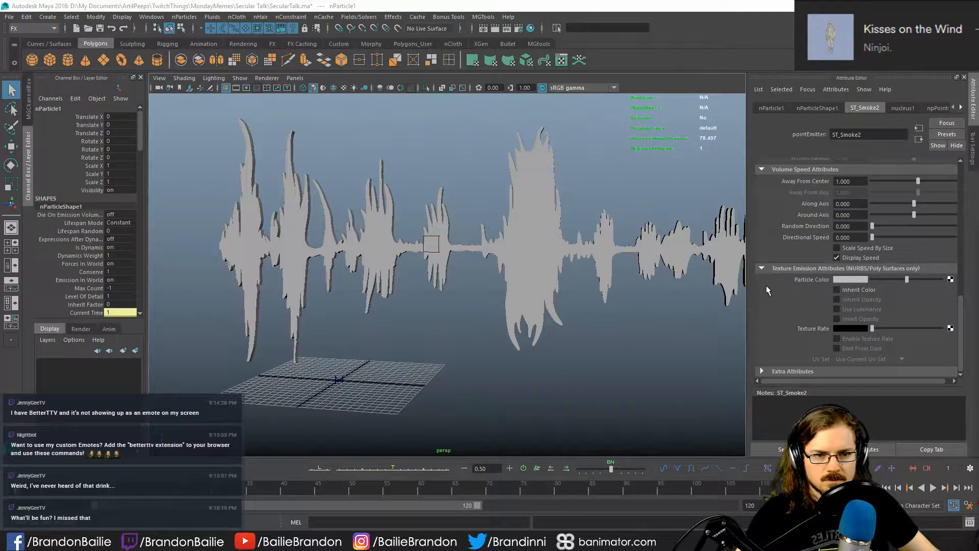
pyautogui.scroll(7, 770, 295)
pyautogui.scroll(1, 769, 293)
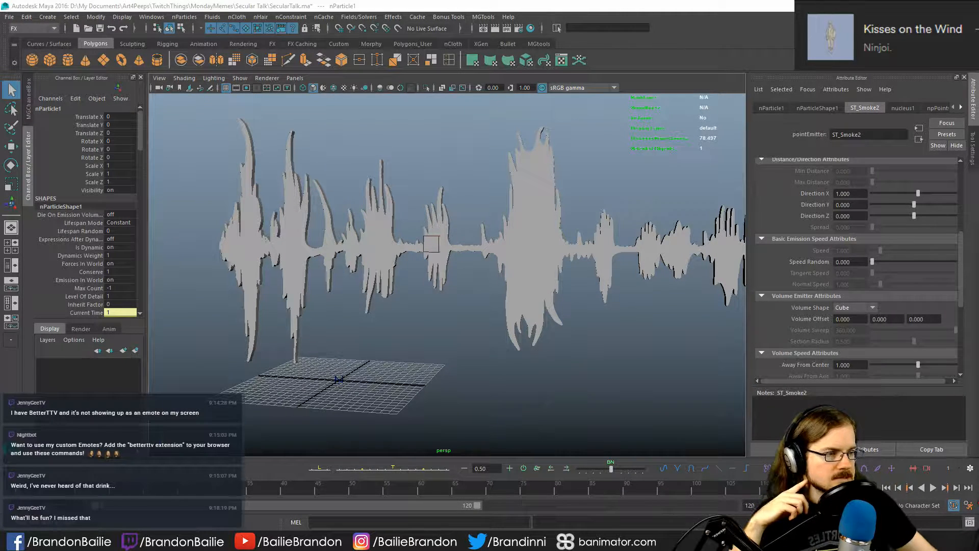
pyautogui.scroll(-4, 792, 253)
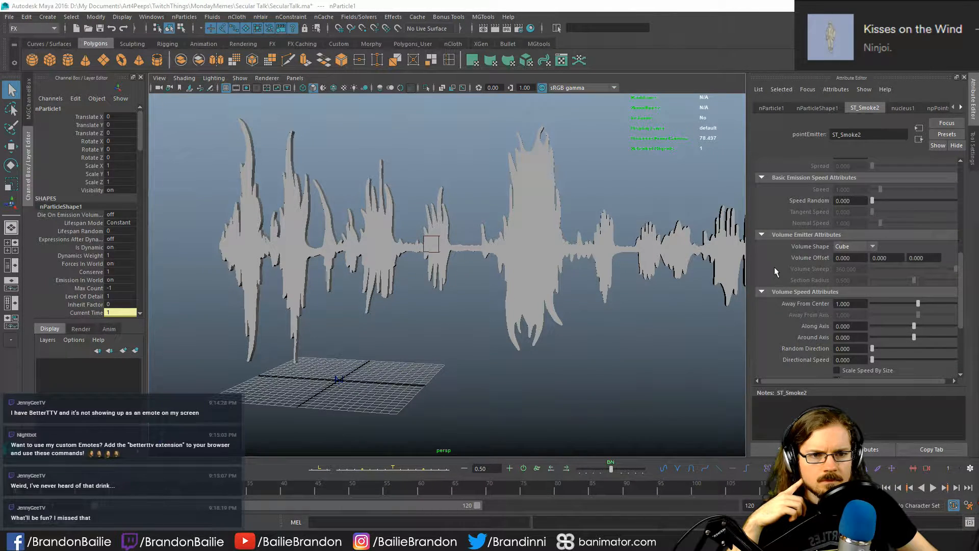
pyautogui.scroll(-4, 775, 267)
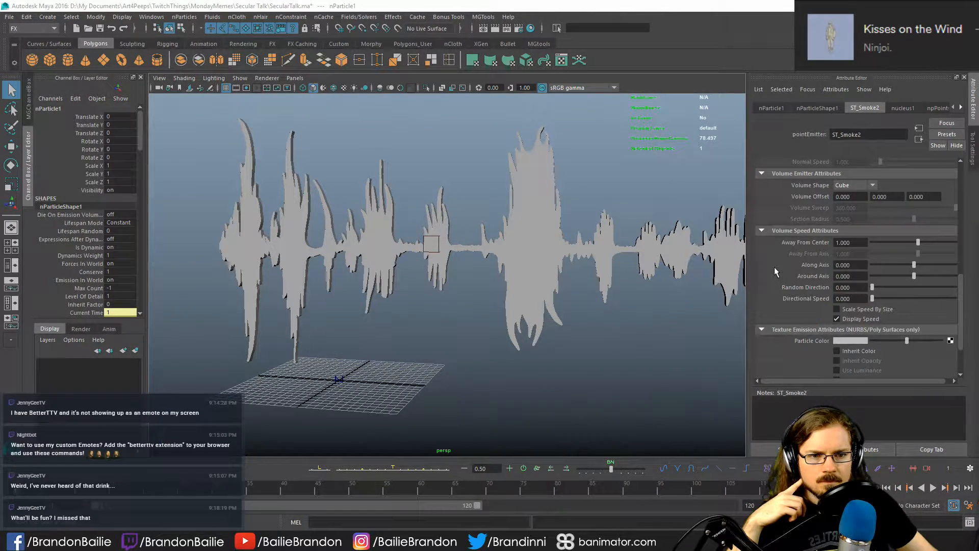
pyautogui.scroll(-4, 774, 270)
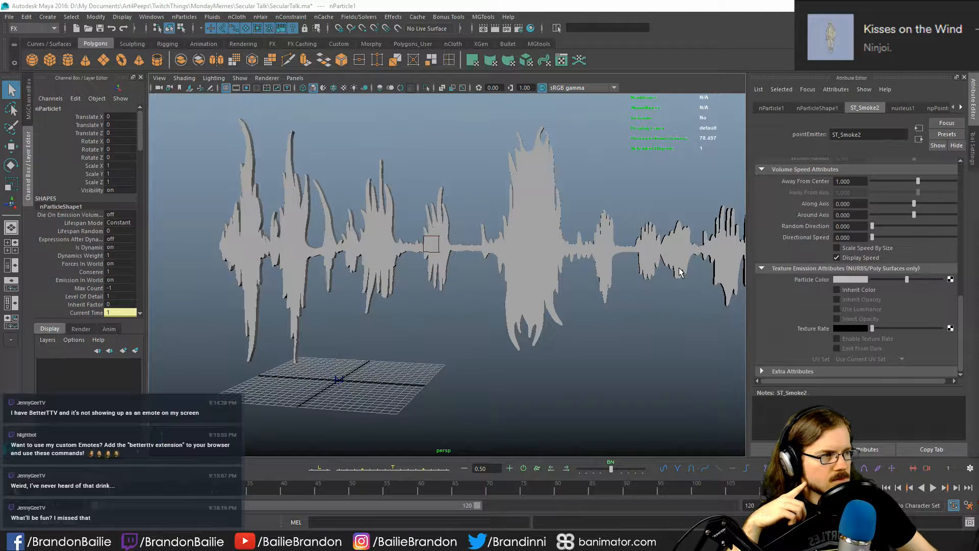
pyautogui.scroll(10, 680, 269)
pyautogui.scroll(-8, 680, 267)
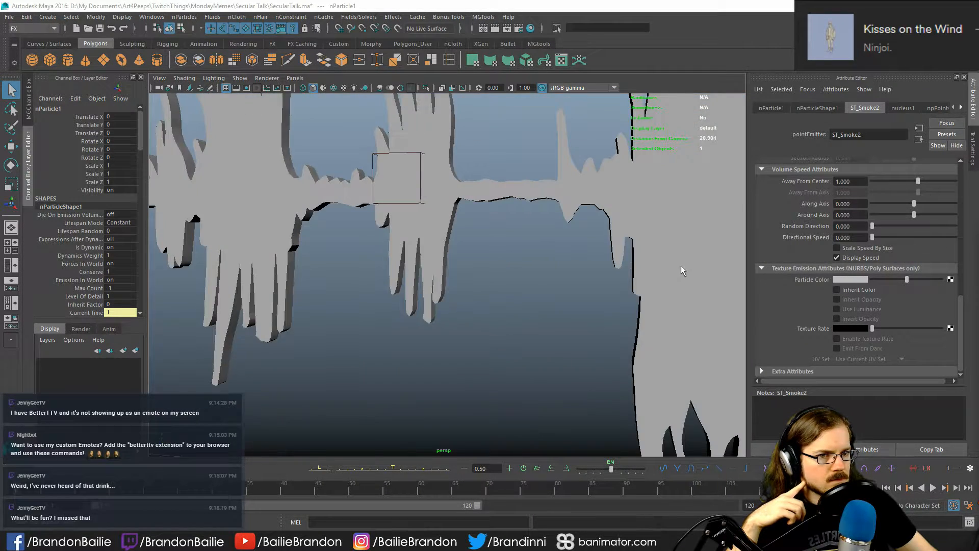
pyautogui.scroll(6, 894, 277)
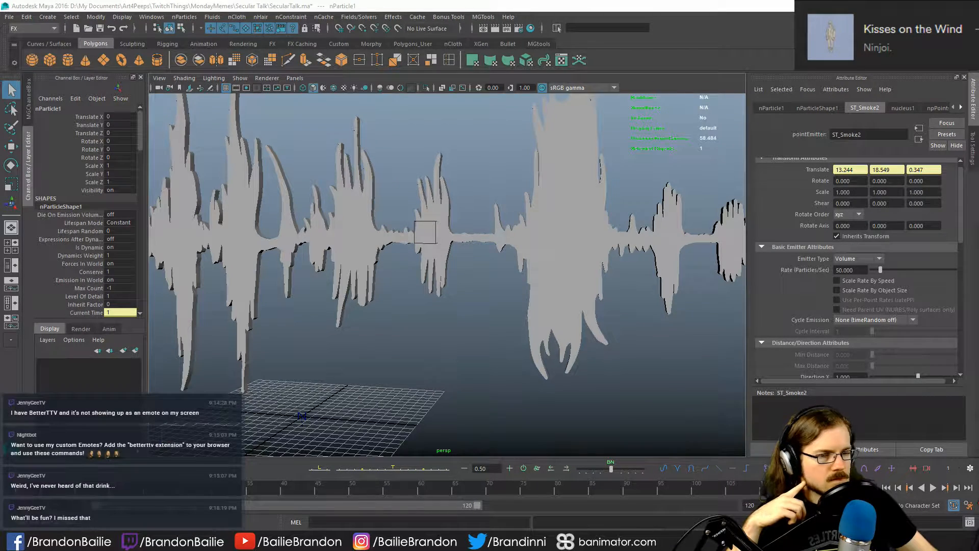
pyautogui.scroll(1, 803, 261)
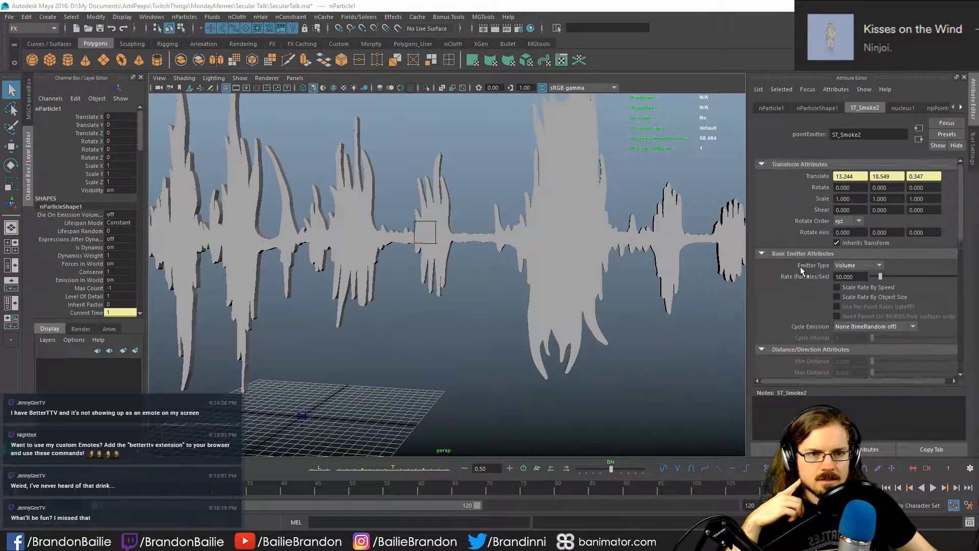
# - Collapse the Lifespan and Particle Size sections of nParticleShape1 and expand Shading to reach the particle color ramp
pyautogui.click(812, 107)
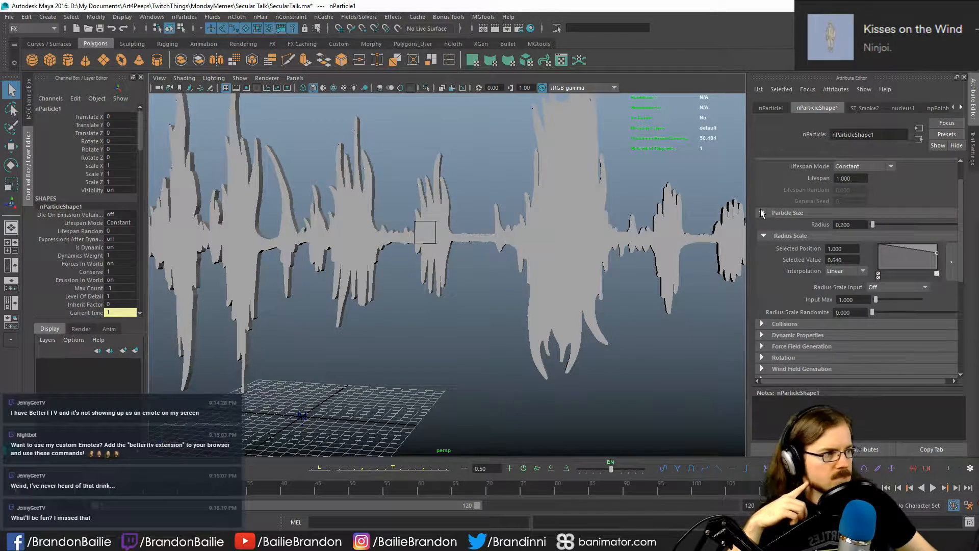
pyautogui.scroll(3, 801, 197)
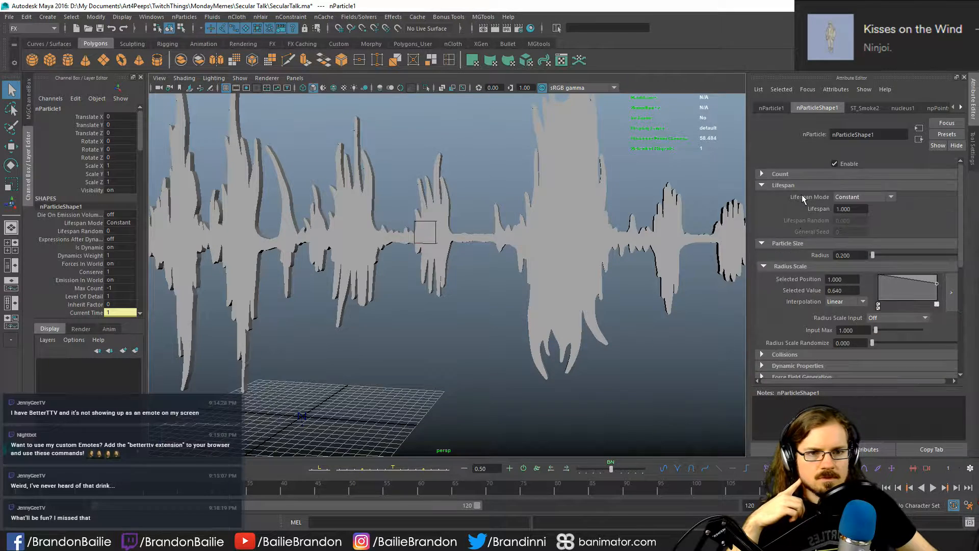
pyautogui.click(772, 185)
pyautogui.click(770, 195)
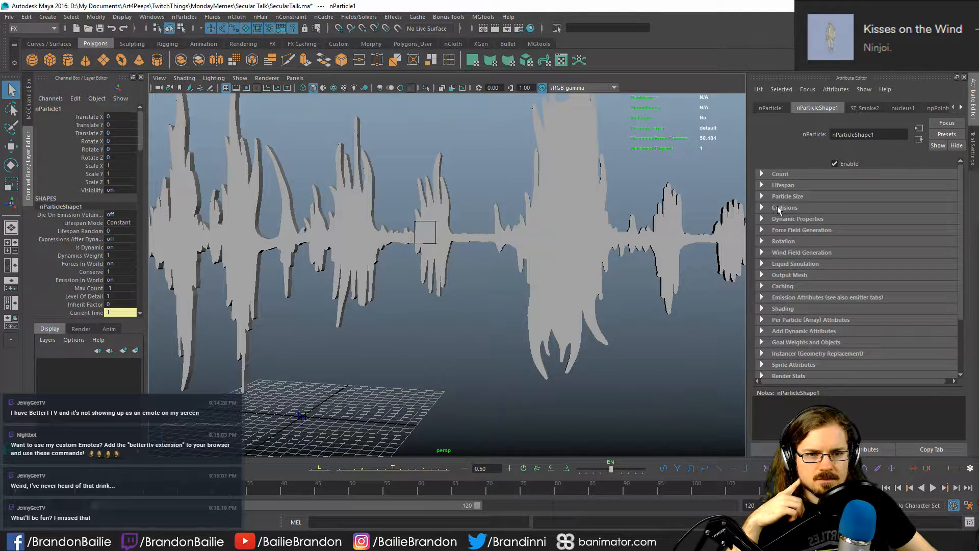
pyautogui.scroll(-3, 796, 314)
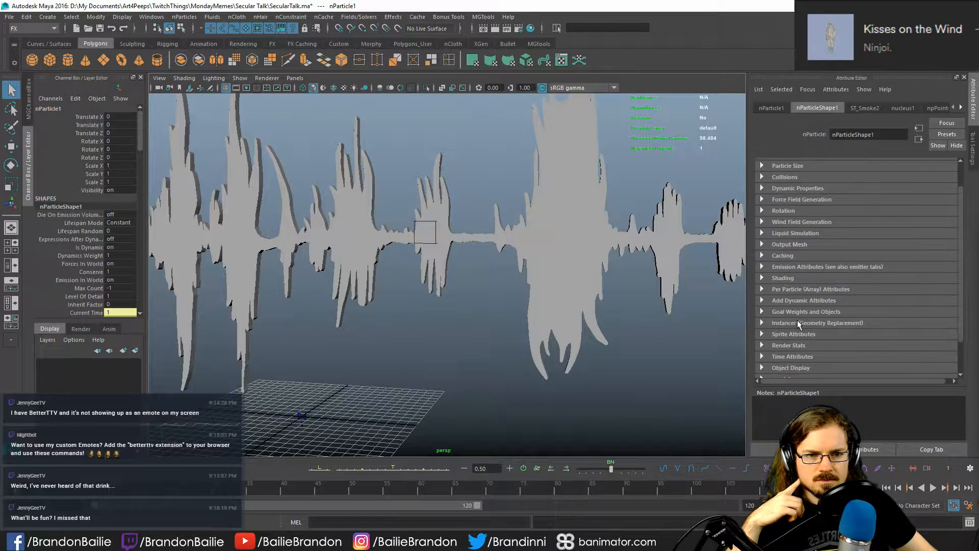
pyautogui.click(797, 236)
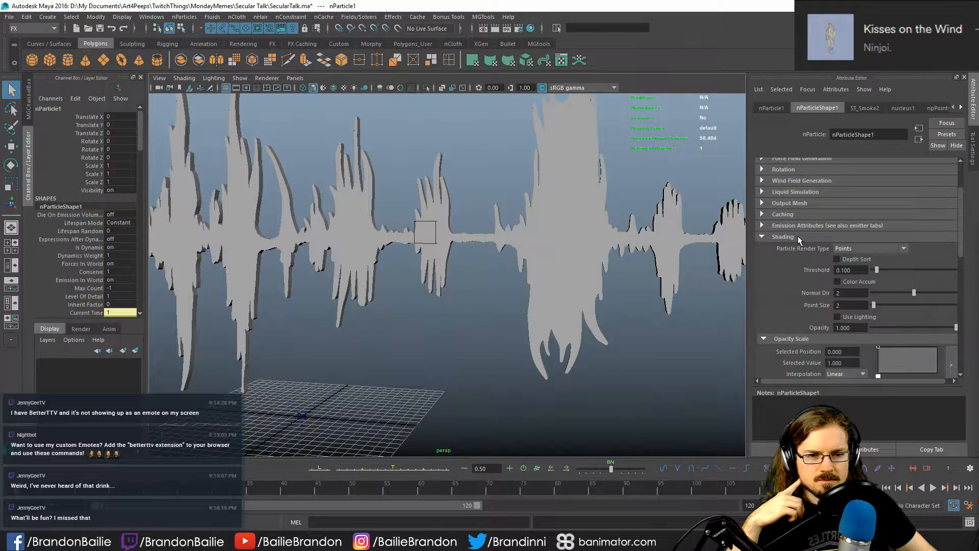
pyautogui.scroll(-5, 790, 243)
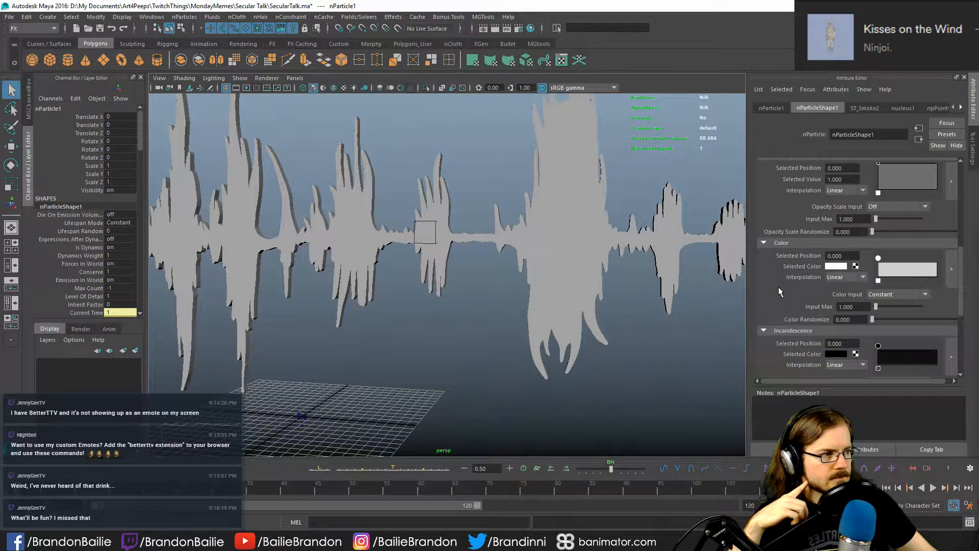
# - Add white markers at positions 0.574 and 1.000 on the particle color ramp and set the start marker to black
pyautogui.click(836, 267)
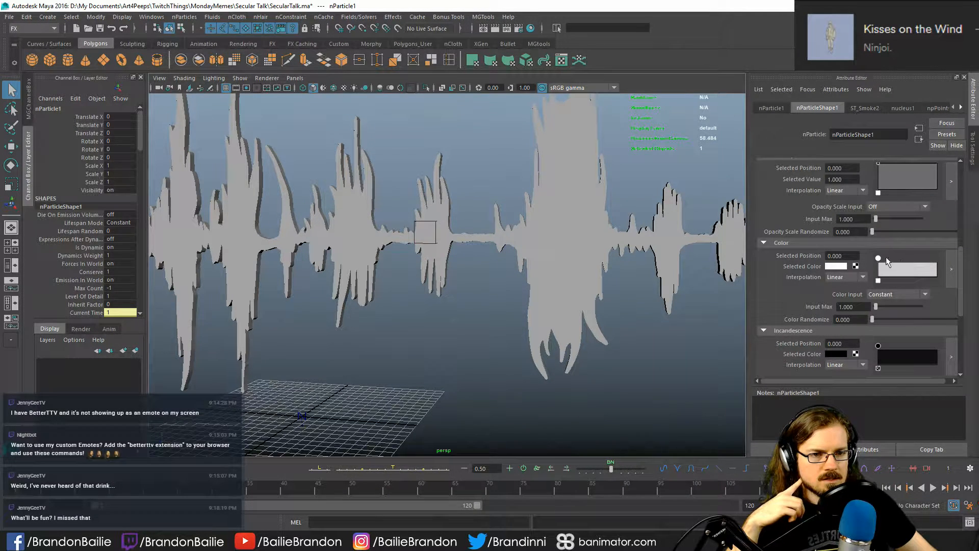
pyautogui.moveTo(878, 258); pyautogui.dragTo(945, 262)
pyautogui.click(911, 262)
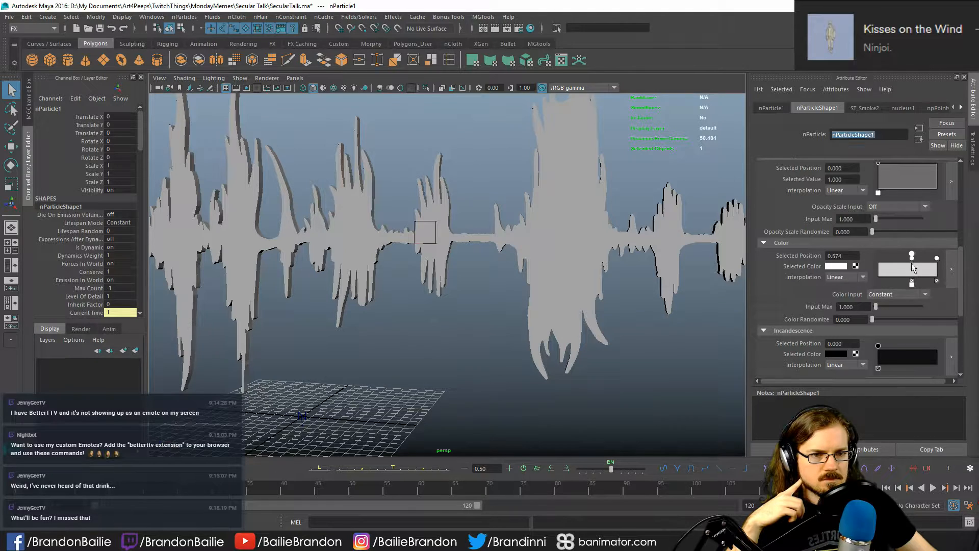
pyautogui.click(879, 261)
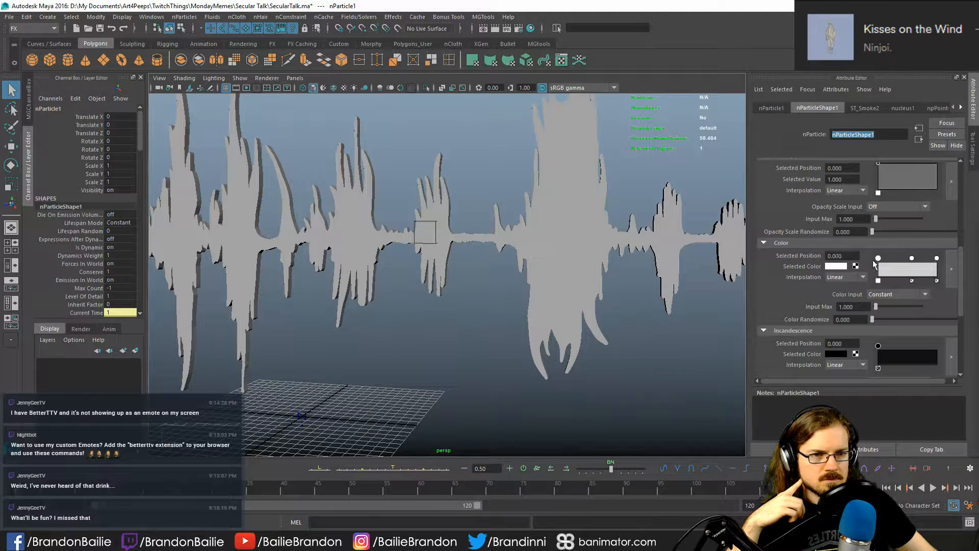
pyautogui.click(839, 266)
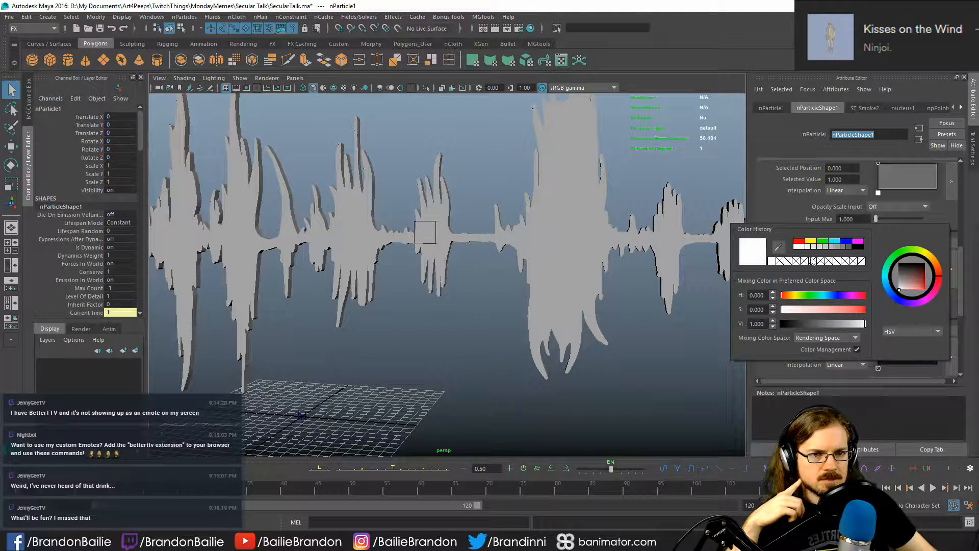
pyautogui.click(859, 246)
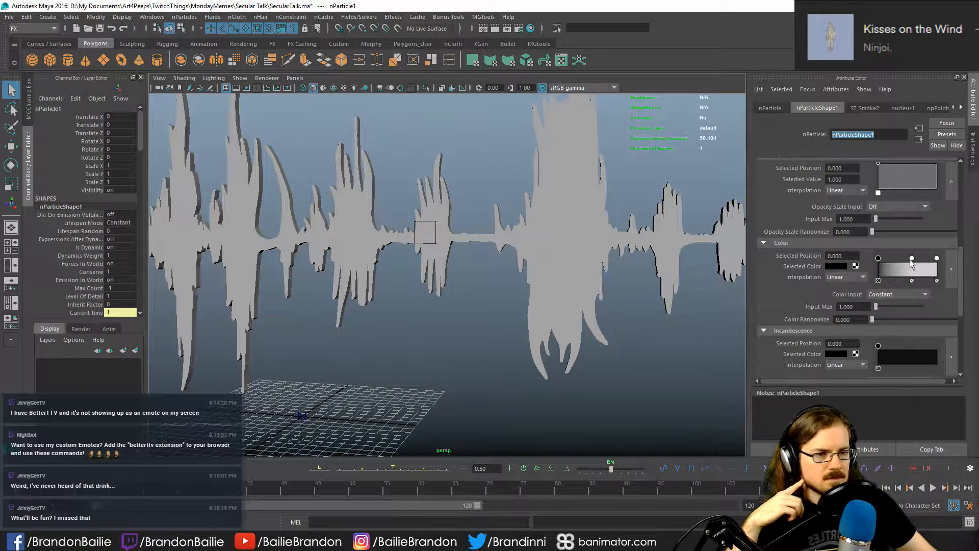
# - Move the middle marker of the particle color ramp to position 0.809 and color it dark green with hue 120 and saturation 0.785
pyautogui.moveTo(912, 258); pyautogui.dragTo(920, 256)
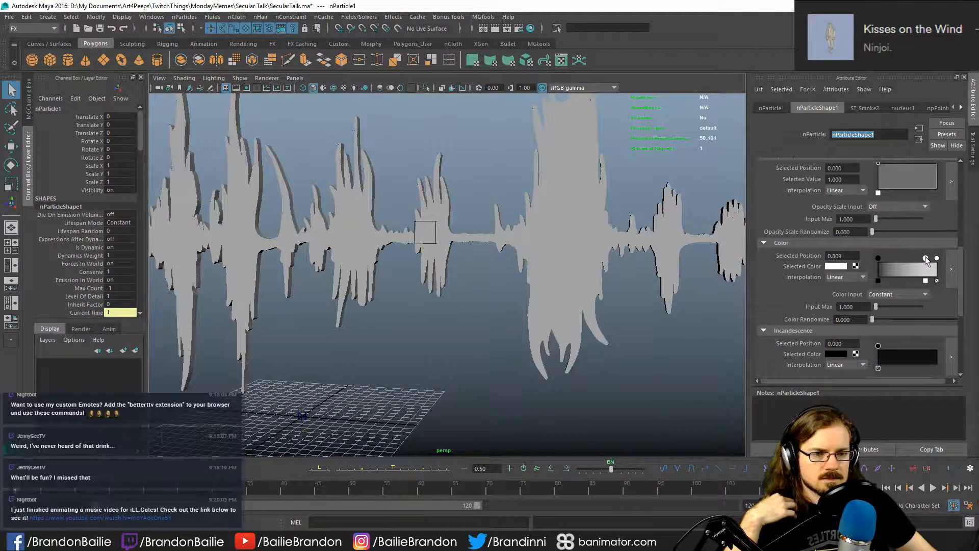
pyautogui.click(838, 267)
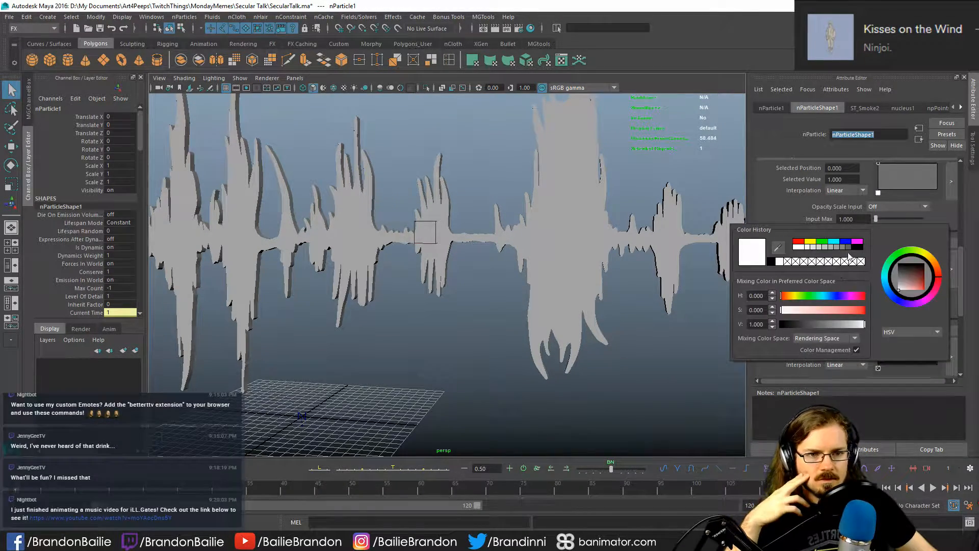
pyautogui.click(822, 241)
pyautogui.moveTo(923, 291)
pyautogui.mouseDown()
pyautogui.moveTo(932, 274)
pyautogui.moveTo(912, 281)
pyautogui.moveTo(919, 273)
pyautogui.mouseUp()
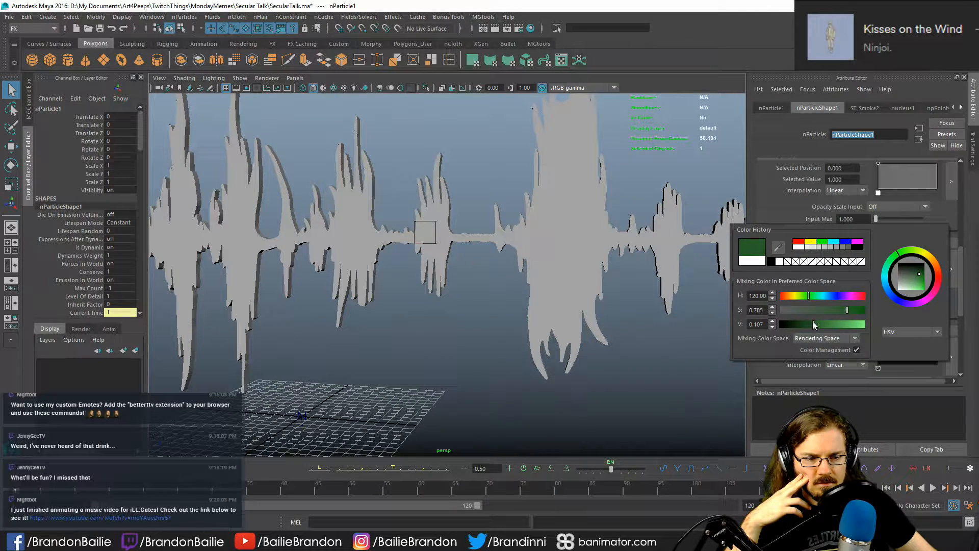
pyautogui.moveTo(813, 324); pyautogui.dragTo(826, 323)
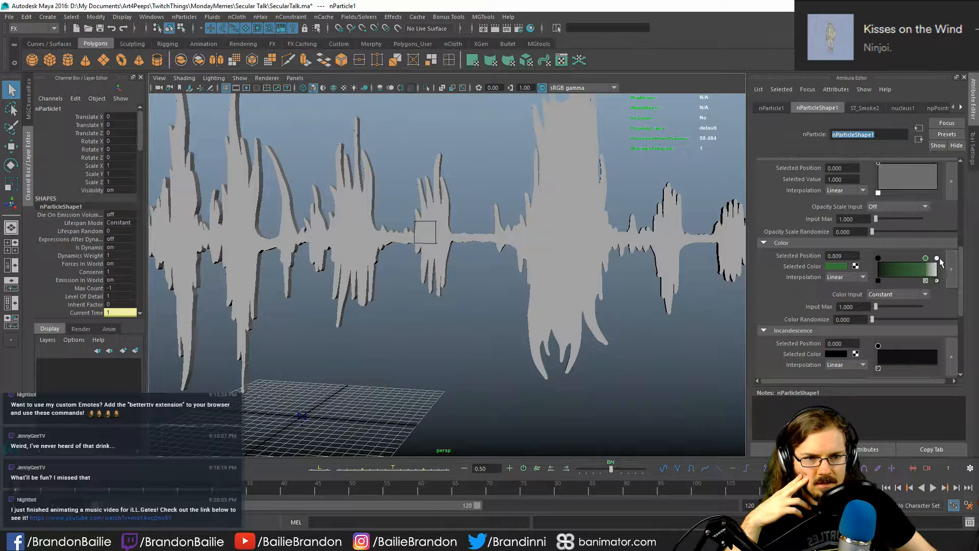
# - Set the color ramp's end marker to bright green and shift the dark green marker to position 0.800
pyautogui.click(937, 258)
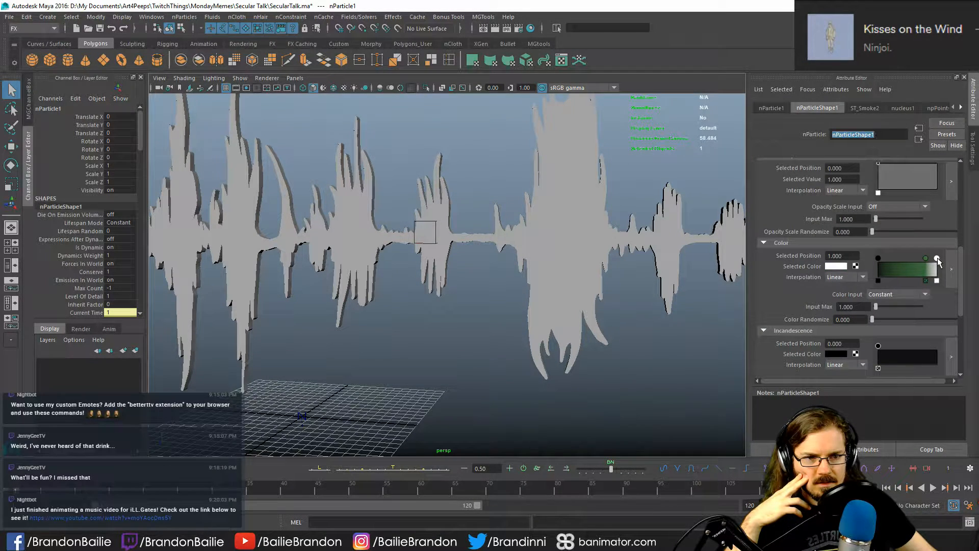
pyautogui.click(837, 267)
pyautogui.click(824, 244)
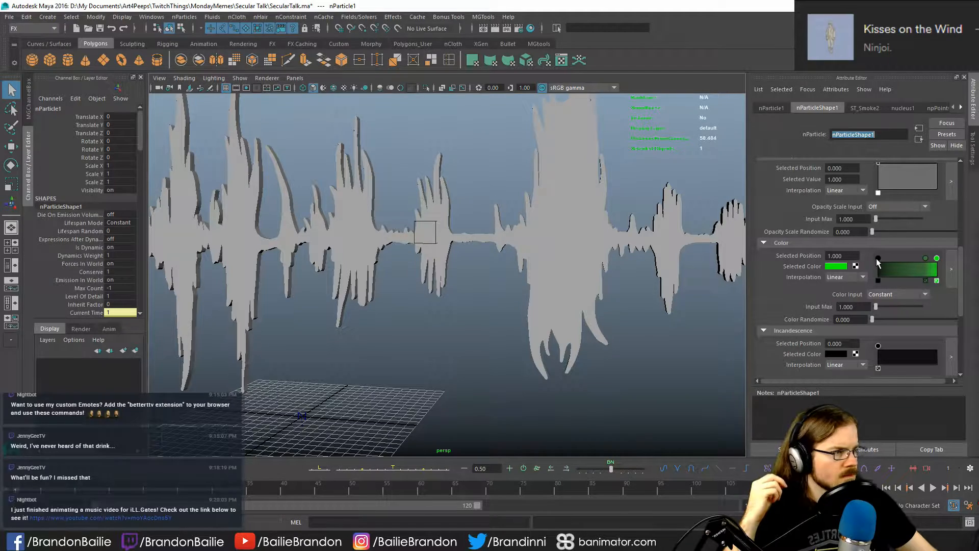
pyautogui.click(926, 259)
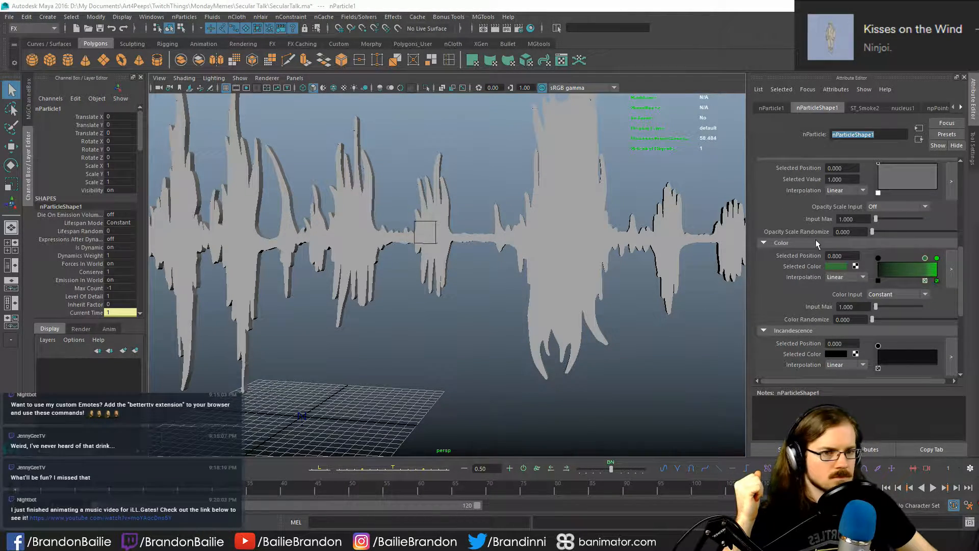
pyautogui.scroll(3, 792, 256)
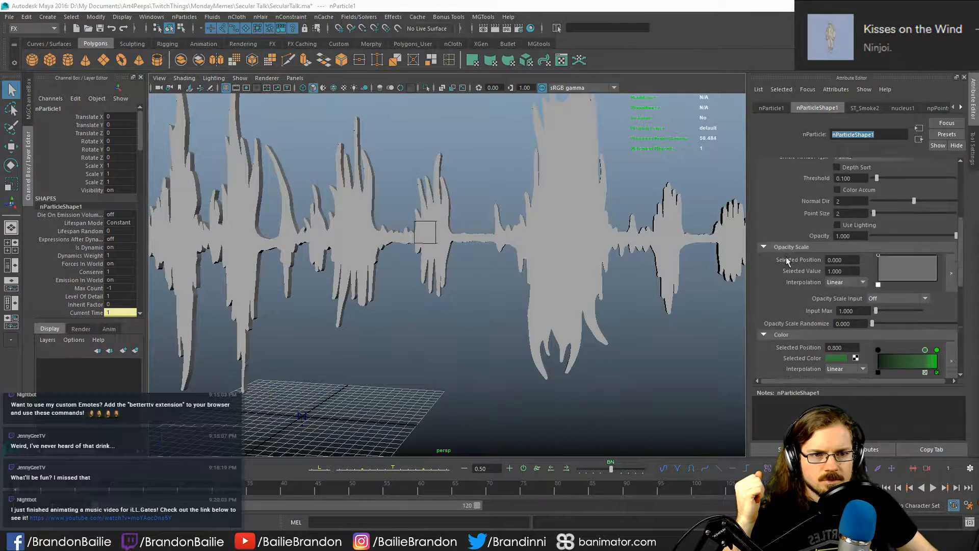
pyautogui.scroll(2, 785, 258)
pyautogui.scroll(2, 779, 255)
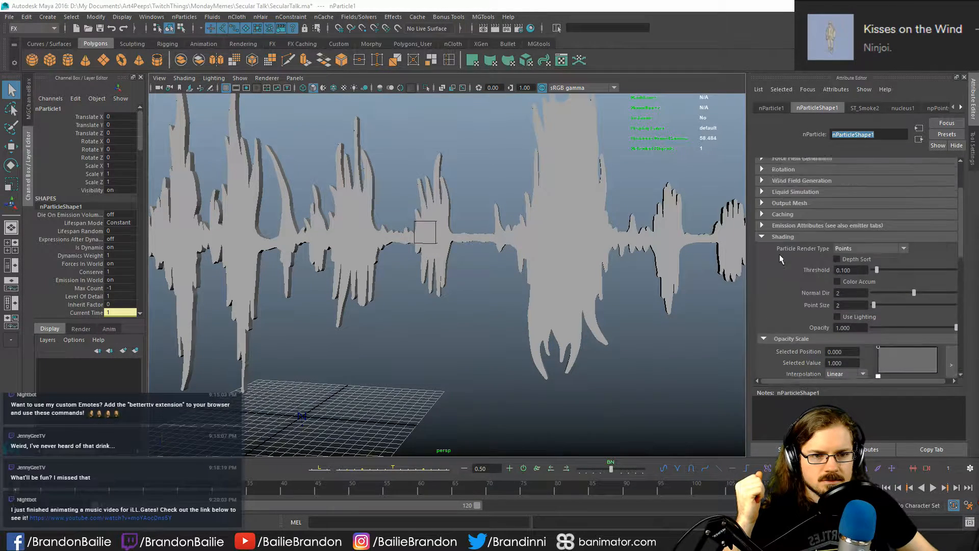
pyautogui.scroll(-5, 771, 316)
pyautogui.scroll(-1, 773, 315)
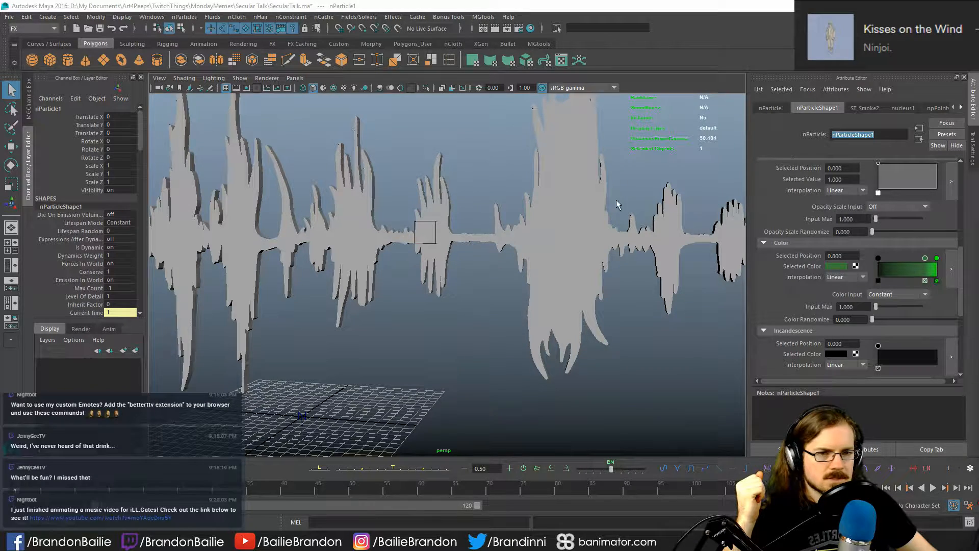
# - Collapse the Shading section of nParticleShape1 and look through its Output Mesh and Caching settings
pyautogui.scroll(6, 780, 265)
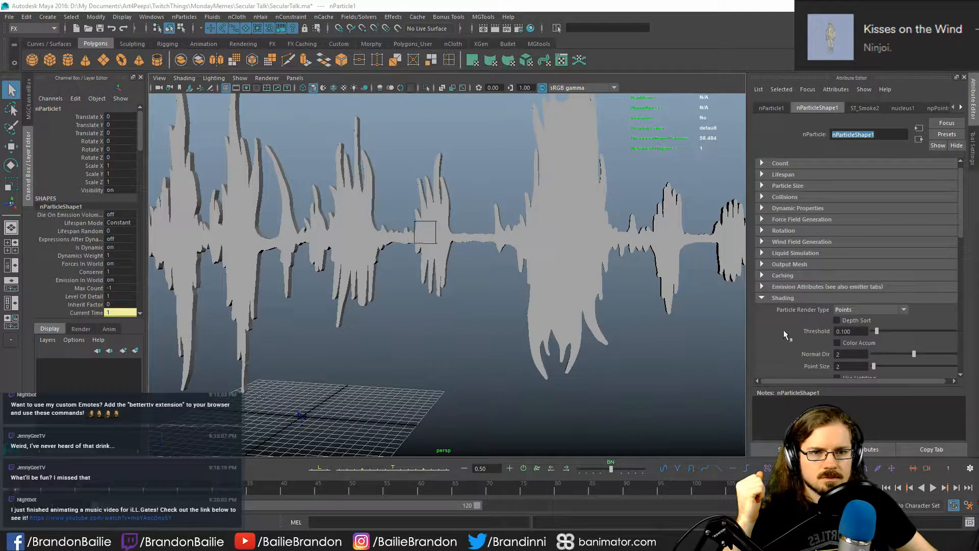
pyautogui.scroll(1, 783, 330)
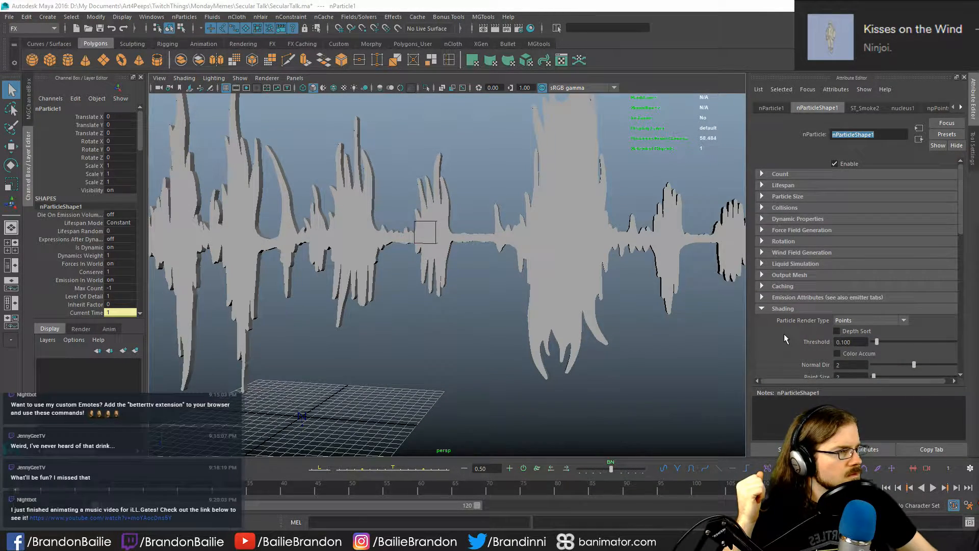
pyautogui.click(776, 308)
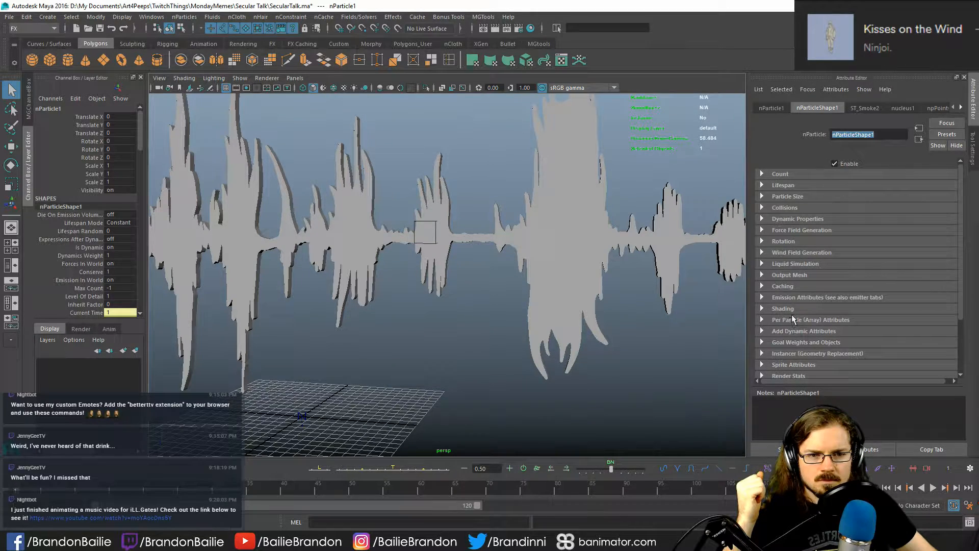
pyautogui.click(789, 275)
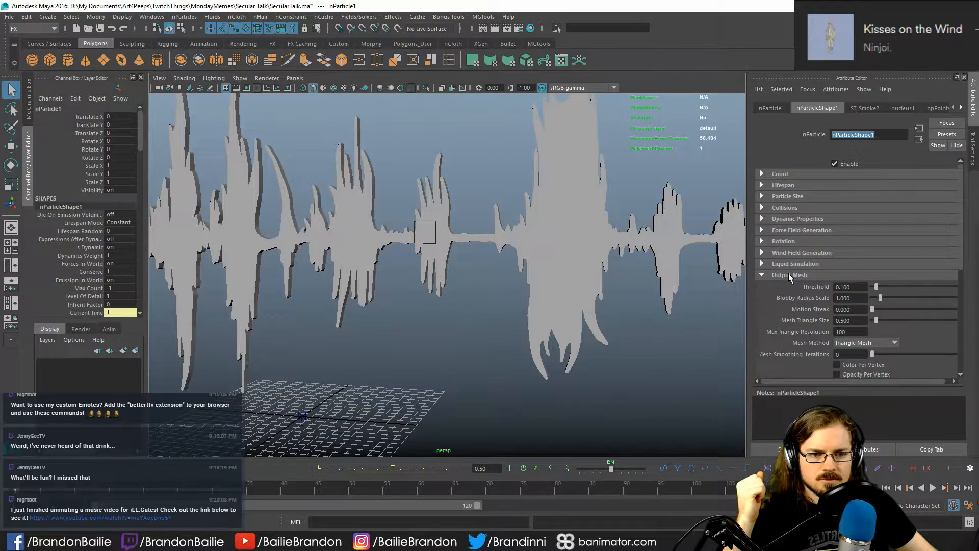
pyautogui.click(789, 274)
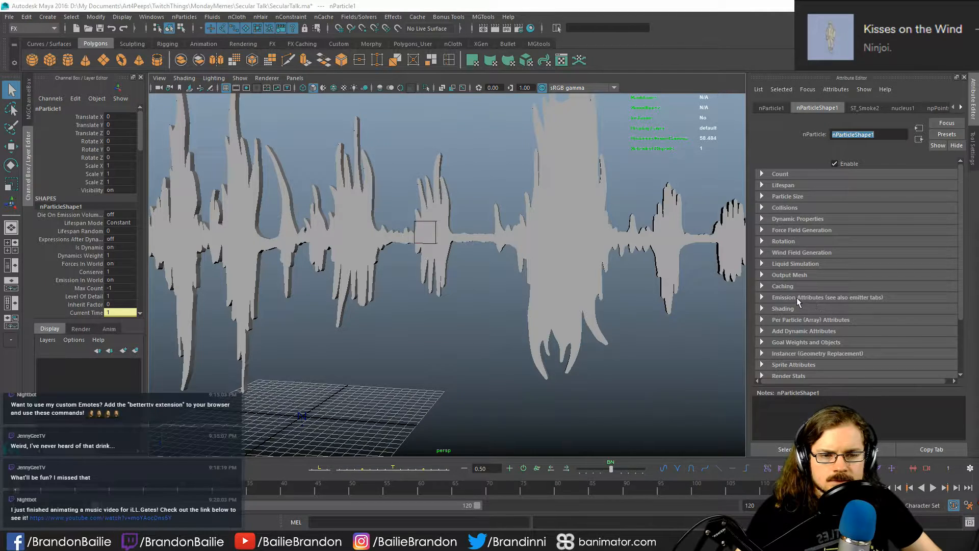
pyautogui.click(794, 284)
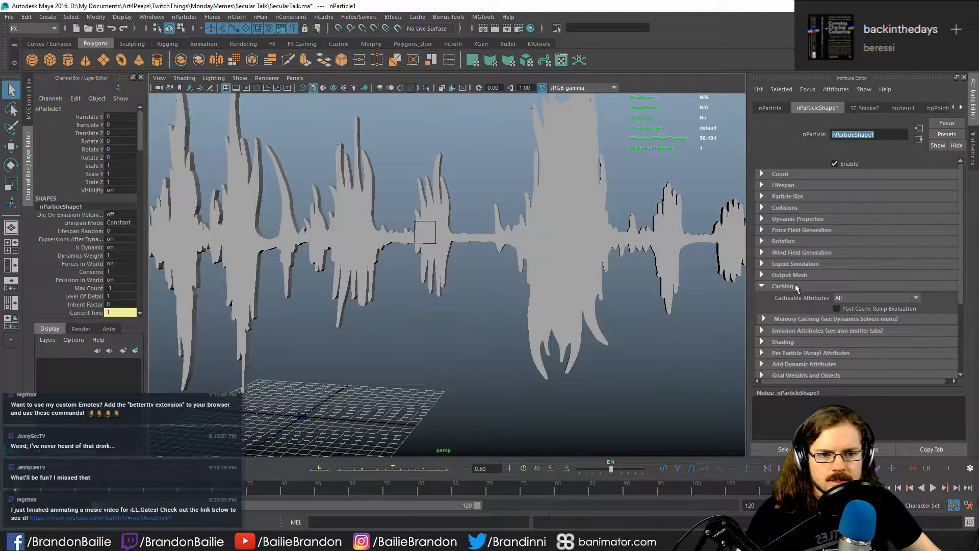
pyautogui.click(794, 284)
# - Examine the Output Mesh settings of nParticleShape1, including the available Mesh Method options
pyautogui.click(797, 274)
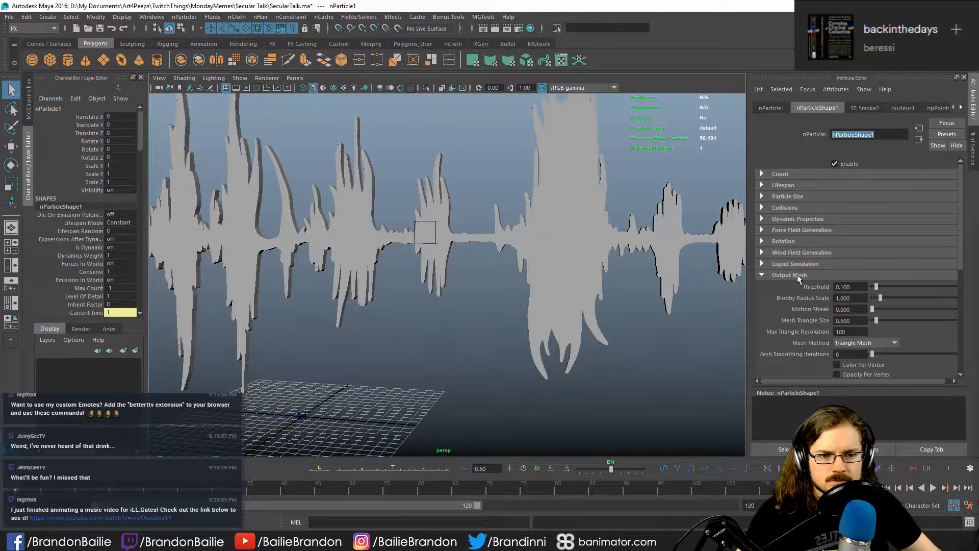
pyautogui.scroll(-4, 758, 274)
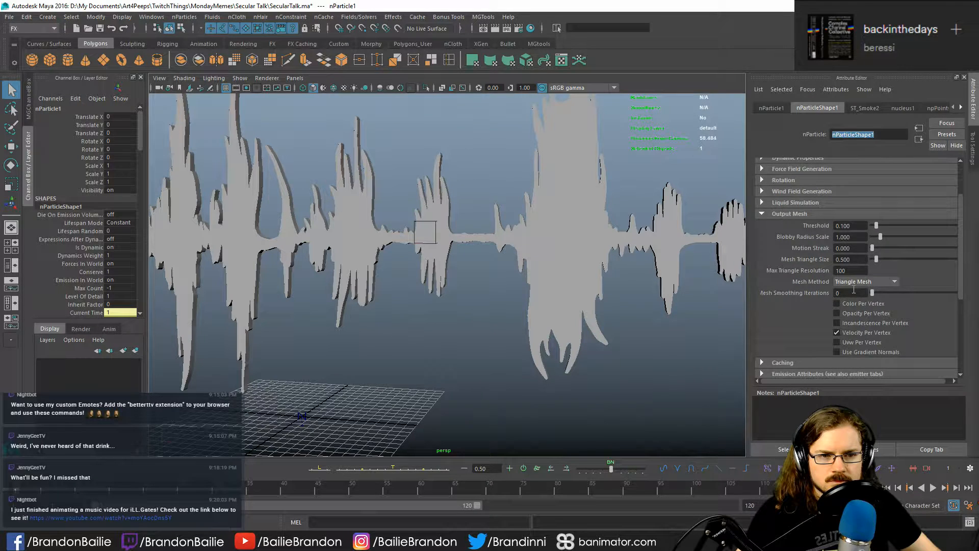
pyautogui.click(865, 282)
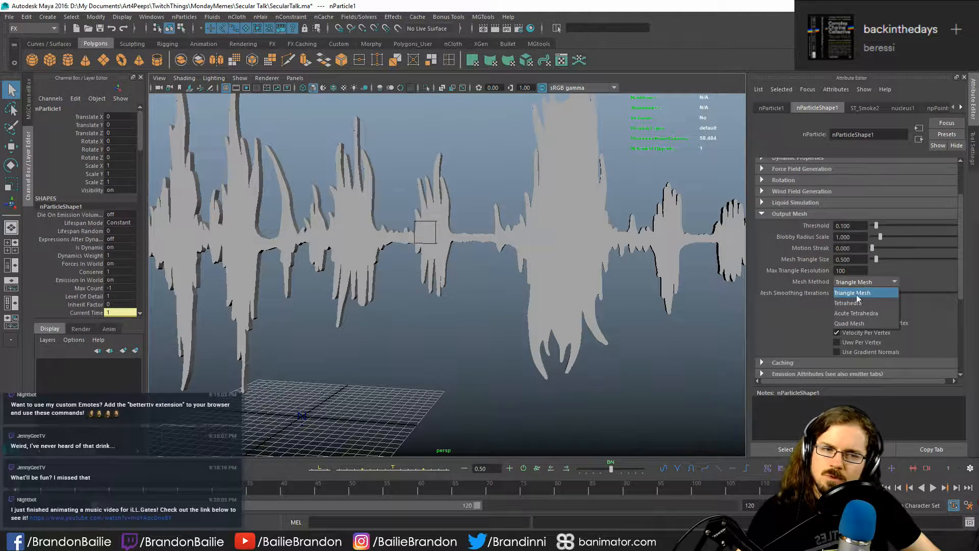
pyautogui.click(786, 318)
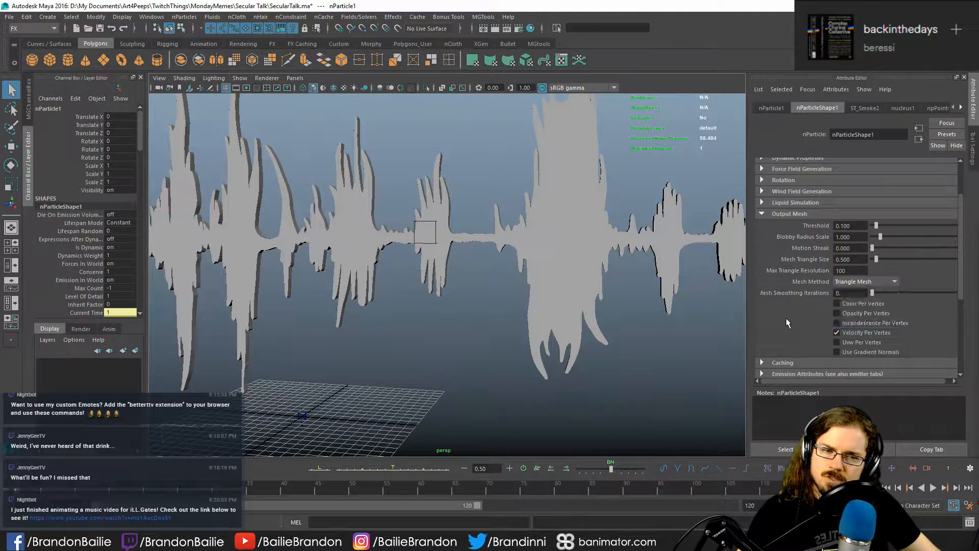
pyautogui.scroll(-5, 779, 307)
pyautogui.scroll(5, 779, 305)
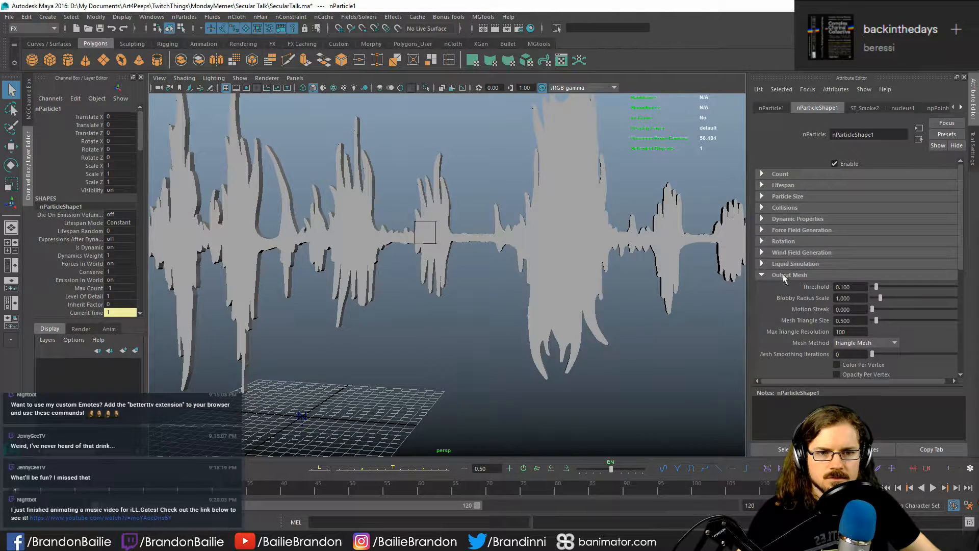
pyautogui.click(783, 275)
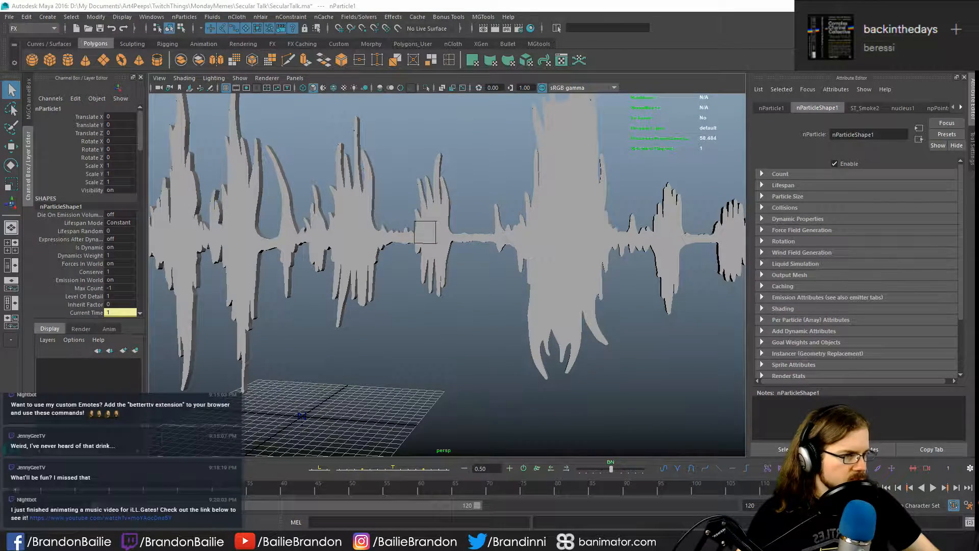
# - Switch to the YouTube "Magical smoke" tutorial in the browser, watch its opening from the start at 1.5 speed, and return to Maya
pyautogui.hotkey('alt', 'Tab')
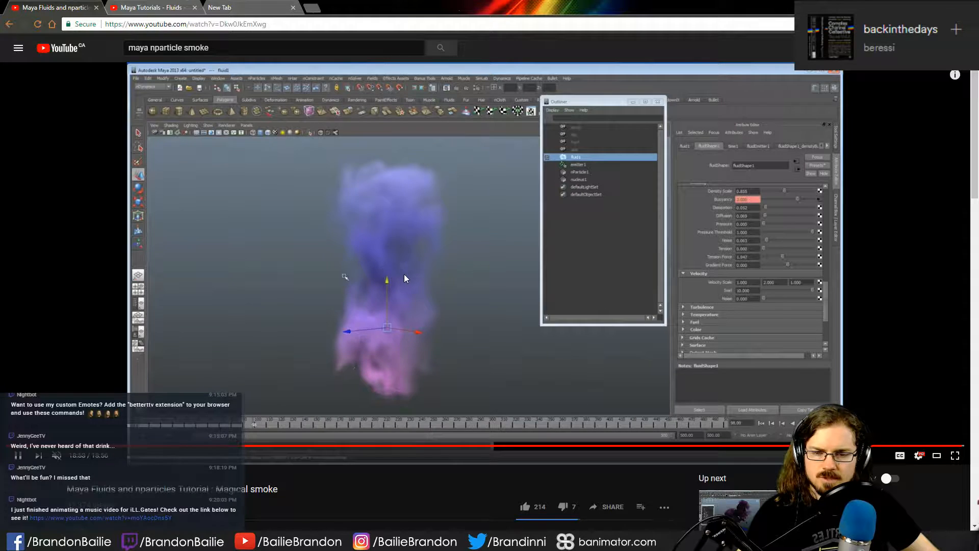
pyautogui.click(9, 445)
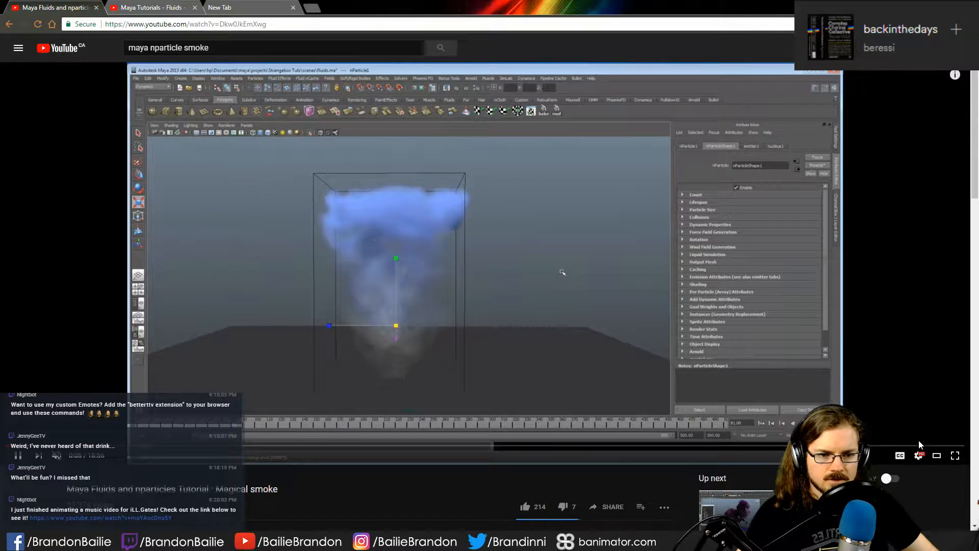
pyautogui.click(923, 460)
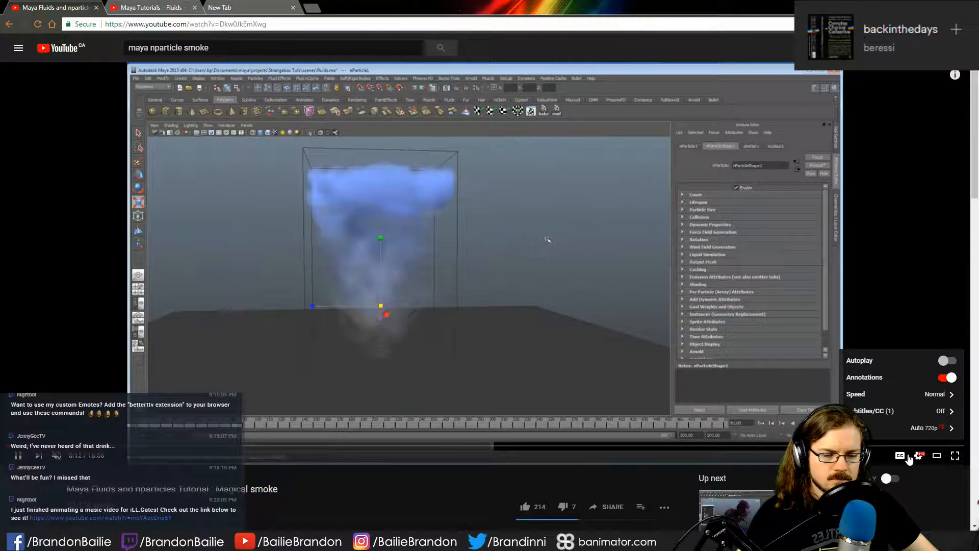
pyautogui.click(923, 403)
pyautogui.click(938, 410)
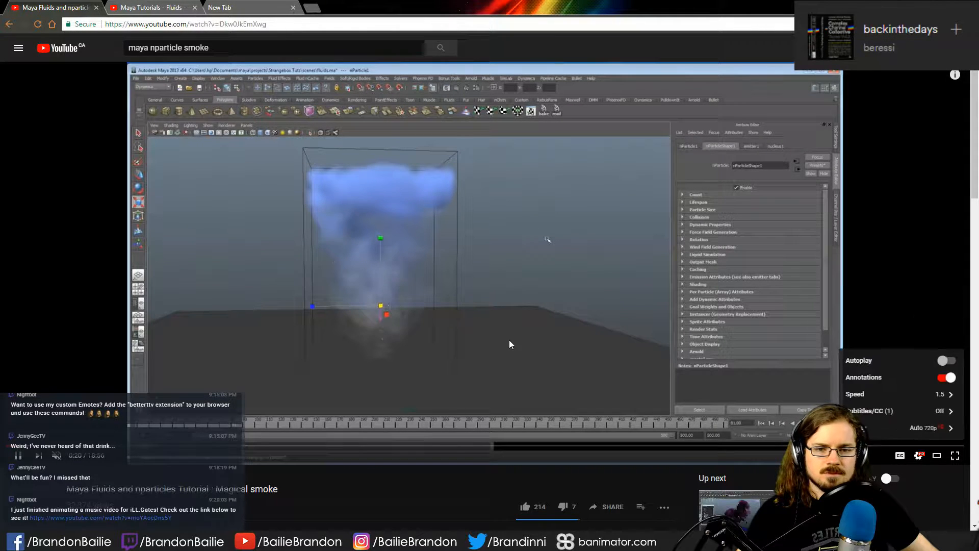
pyautogui.click(510, 340)
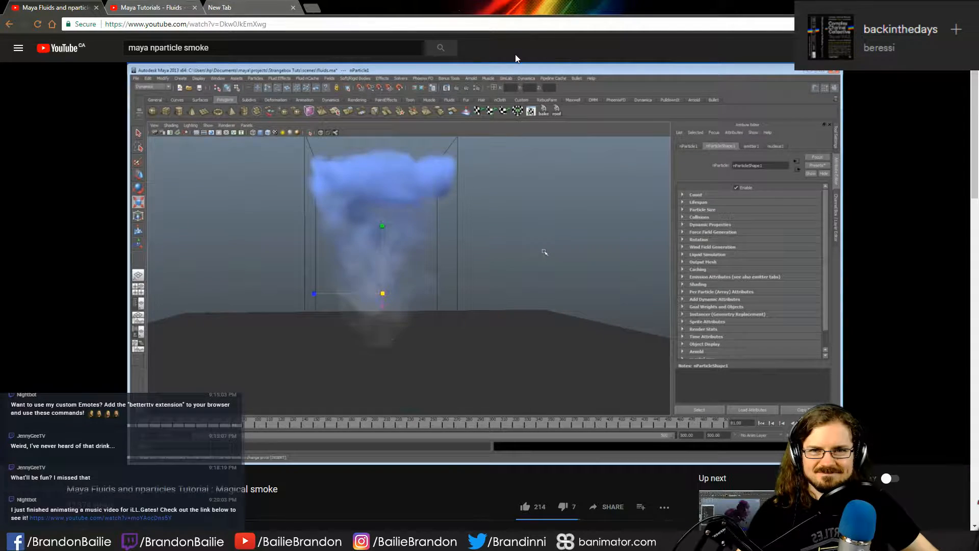
pyautogui.hotkey('alt', 'Tab')
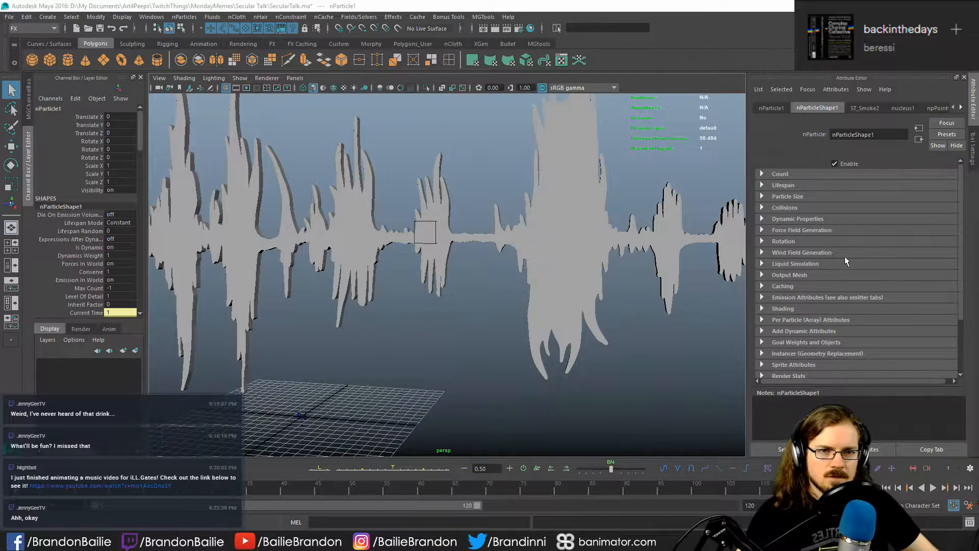
# - Check the Count section of nParticleShape1 and expand its Lifespan section
pyautogui.click(781, 174)
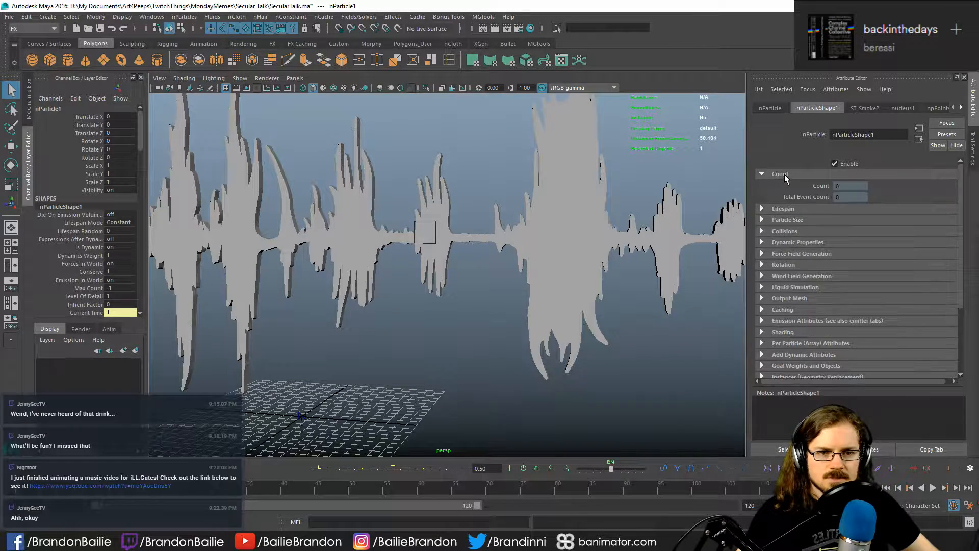
pyautogui.click(784, 174)
pyautogui.click(784, 185)
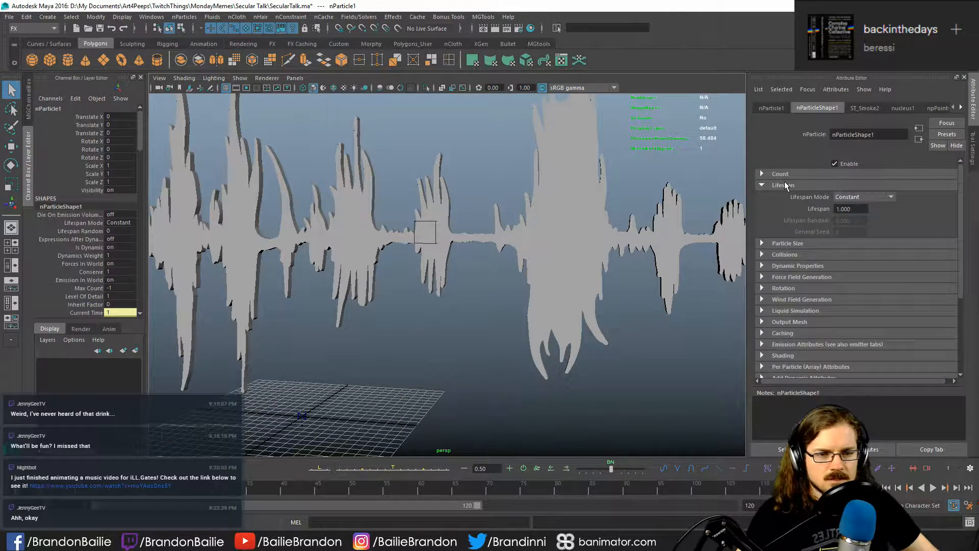
# - Hide the soundwave mesh by setting its visibility to off
pyautogui.click(586, 237)
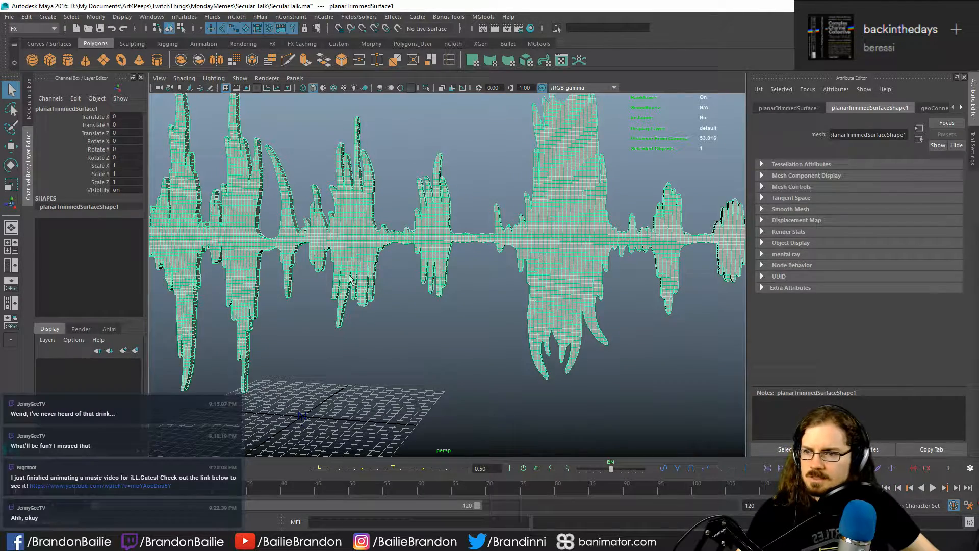
pyautogui.doubleClick(119, 189)
pyautogui.write('off')
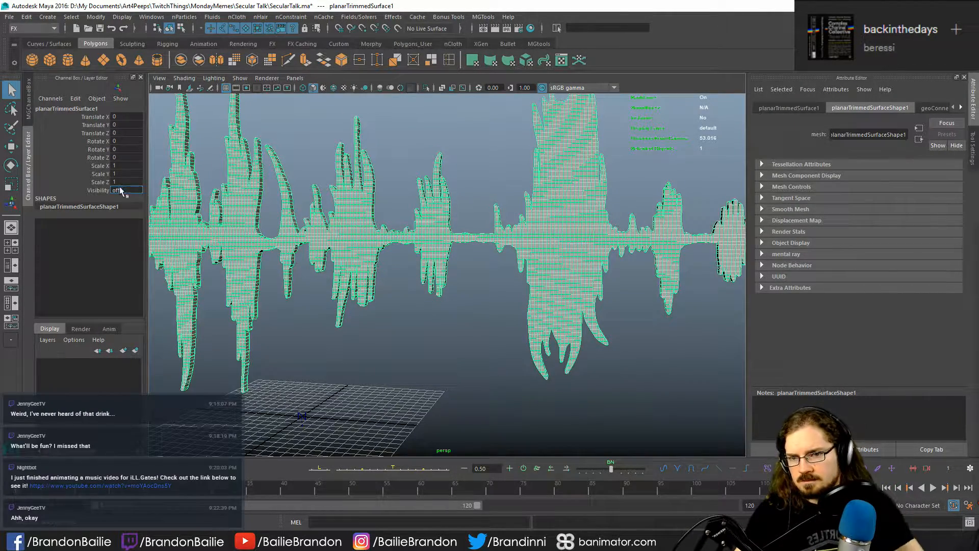
pyautogui.press('Return')
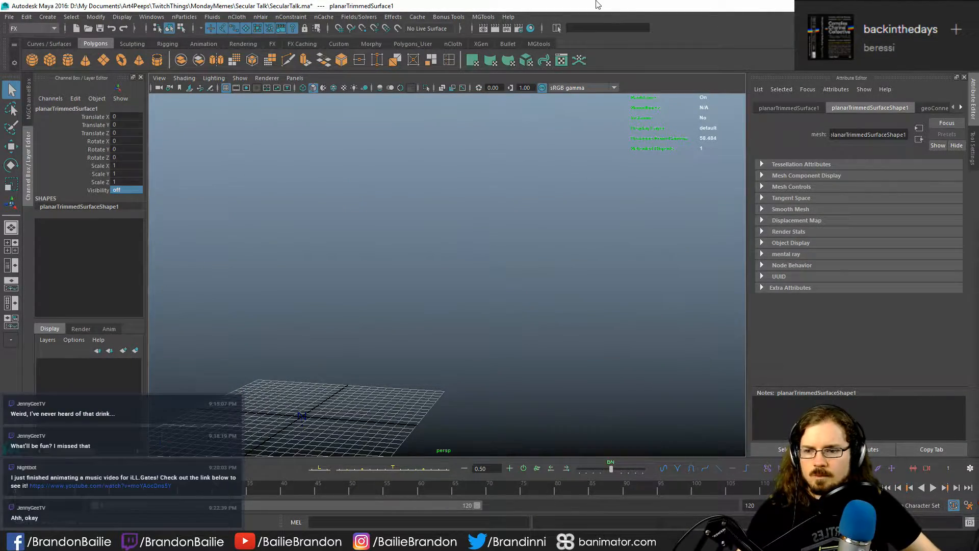
# - Play the particle simulation with the mesh hidden, stop it and return to the first frame
pyautogui.hotkey('alt', 'v')
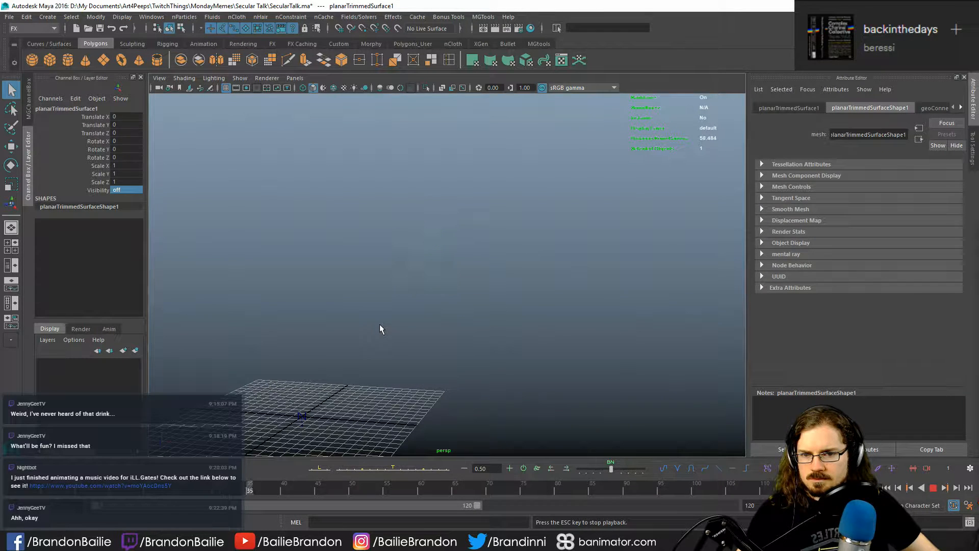
pyautogui.press('Escape')
pyautogui.click(428, 346)
pyautogui.hotkey('ctrl', 'z')
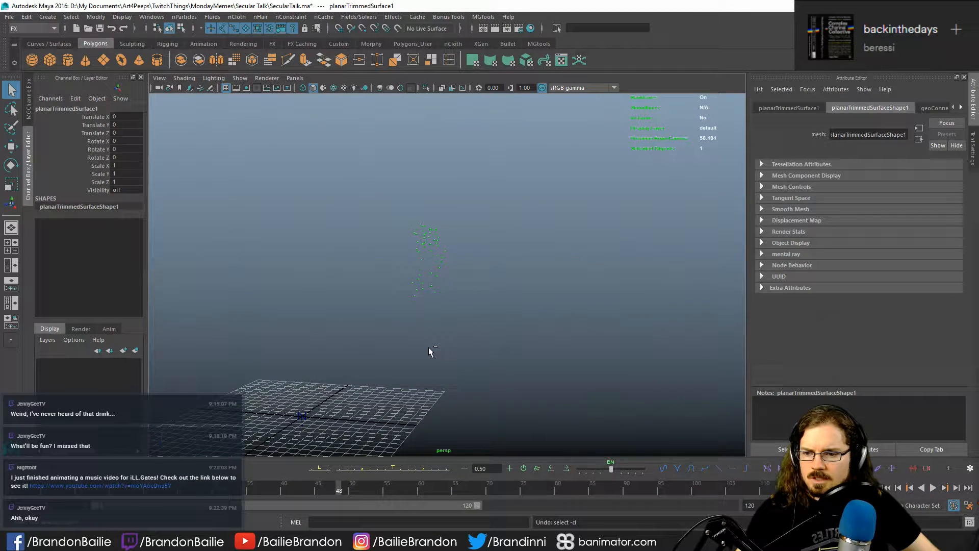
pyautogui.click(888, 488)
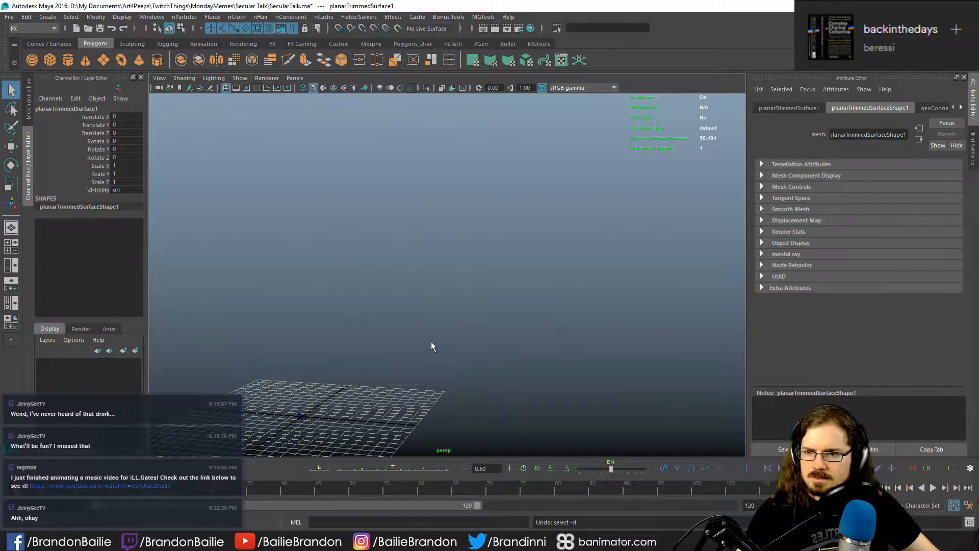
# - Set the soundwave mesh's visibility to on
pyautogui.click(123, 189)
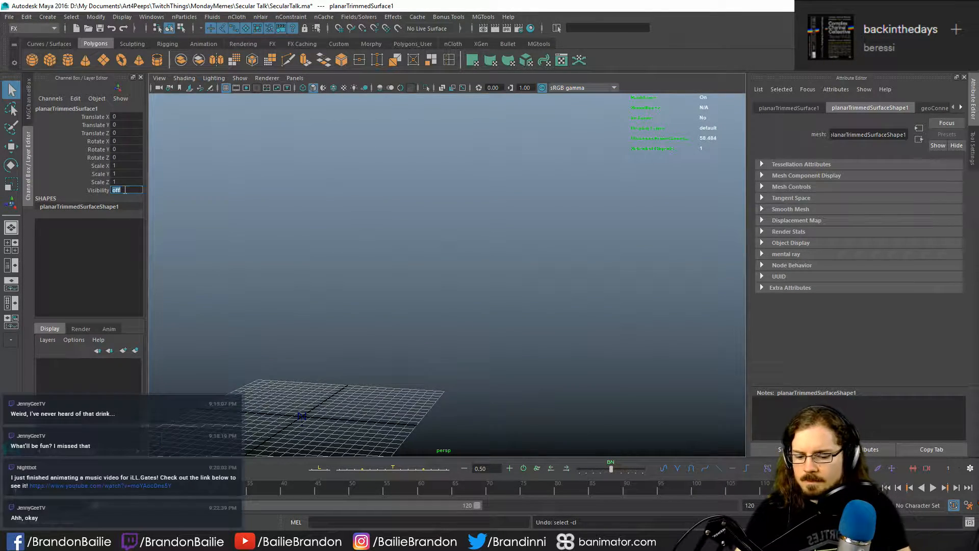
pyautogui.write('on')
pyautogui.press('Return')
# - Play the particle simulation with the soundwave mesh shown and inspect the emission from a wider view
pyautogui.click(423, 356)
pyautogui.hotkey('alt', 'v')
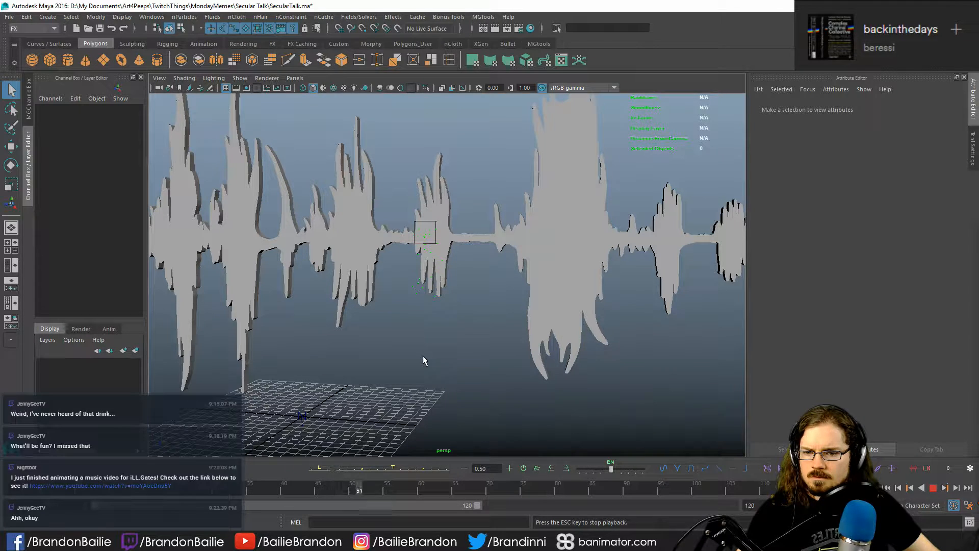
pyautogui.press('Escape')
pyautogui.keyDown('alt'); pyautogui.moveTo(423, 360); pyautogui.dragTo(334, 366, button='right'); pyautogui.keyUp('alt')
pyautogui.keyDown('alt'); pyautogui.moveTo(335, 366); pyautogui.dragTo(394, 385); pyautogui.keyUp('alt')
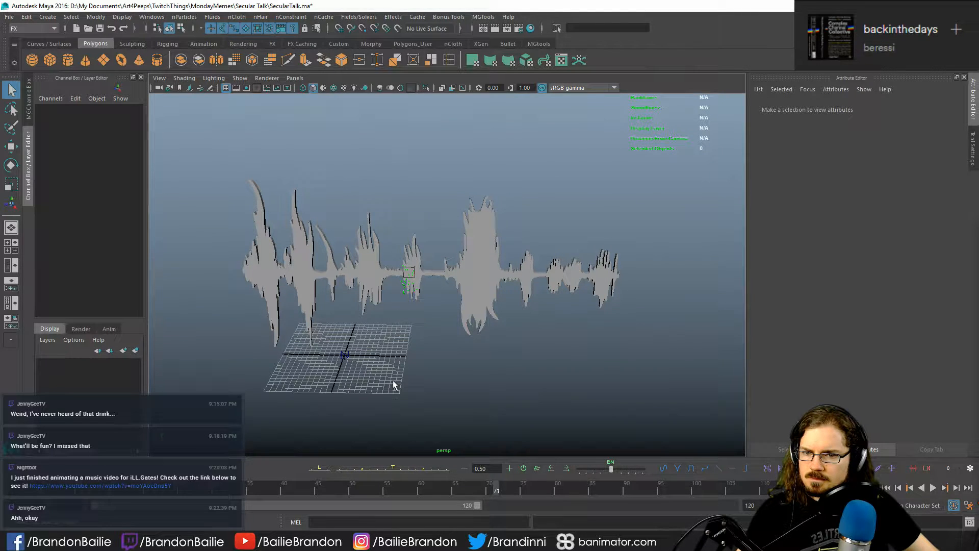
# - Undo the last three actions and return the timeline to the first frame
pyautogui.click(492, 274)
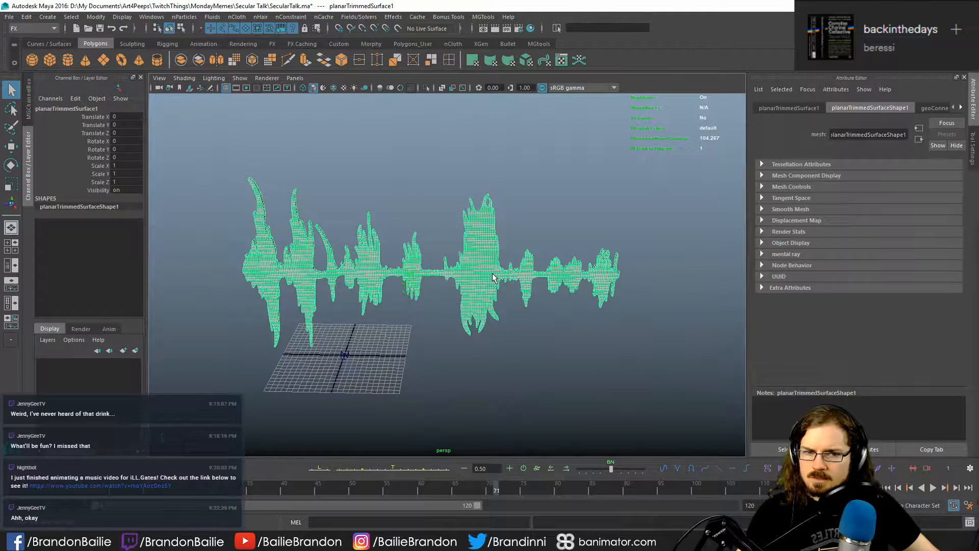
pyautogui.click(424, 328)
pyautogui.hotkey('ctrl', 'z')
pyautogui.hotkey('ctrl', 'z')
pyautogui.hotkey('ctrl', 'z')
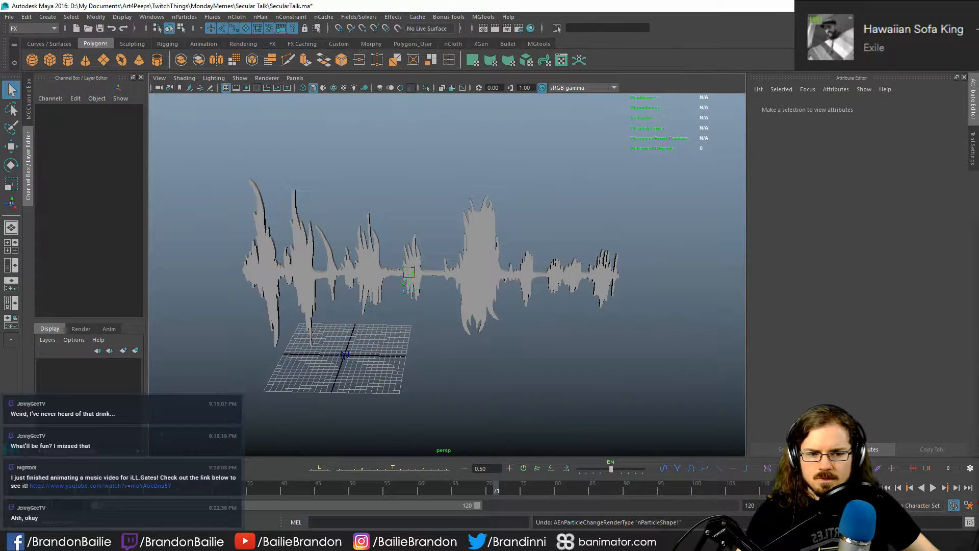
pyautogui.click(886, 488)
# - Examine the box outline and its placement around the middle of the soundwave mesh from several angles
pyautogui.scroll(-2, 474, 367)
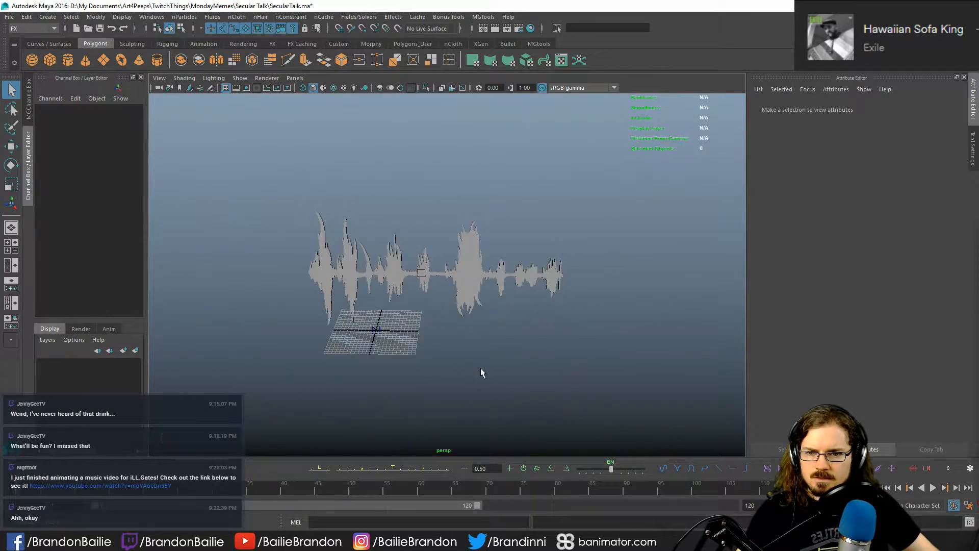
pyautogui.keyDown('alt'); pyautogui.moveTo(481, 368); pyautogui.dragTo(495, 359, button='middle'); pyautogui.keyUp('alt')
pyautogui.scroll(1, 470, 353)
pyautogui.click(439, 261)
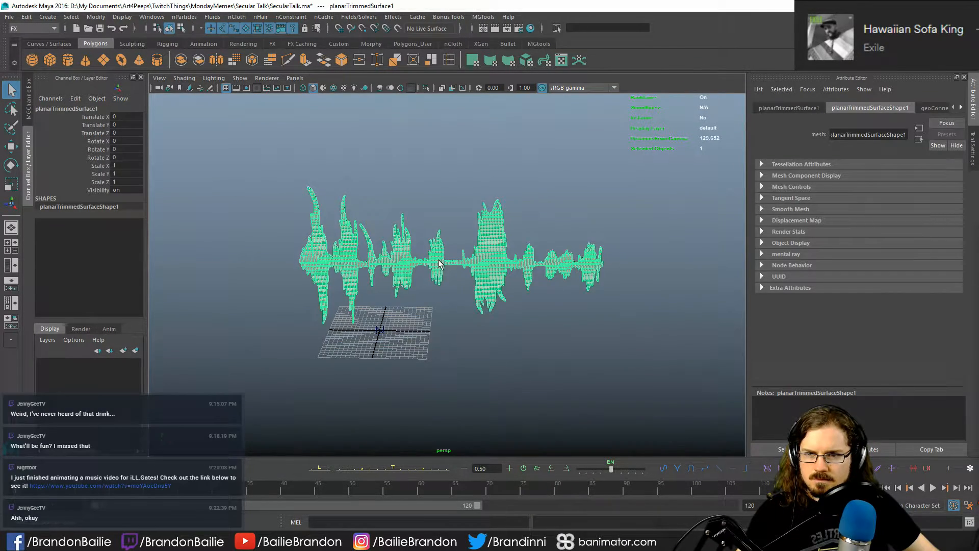
pyautogui.scroll(6, 566, 374)
pyautogui.scroll(-5, 567, 375)
pyautogui.click(490, 364)
pyautogui.scroll(3, 488, 347)
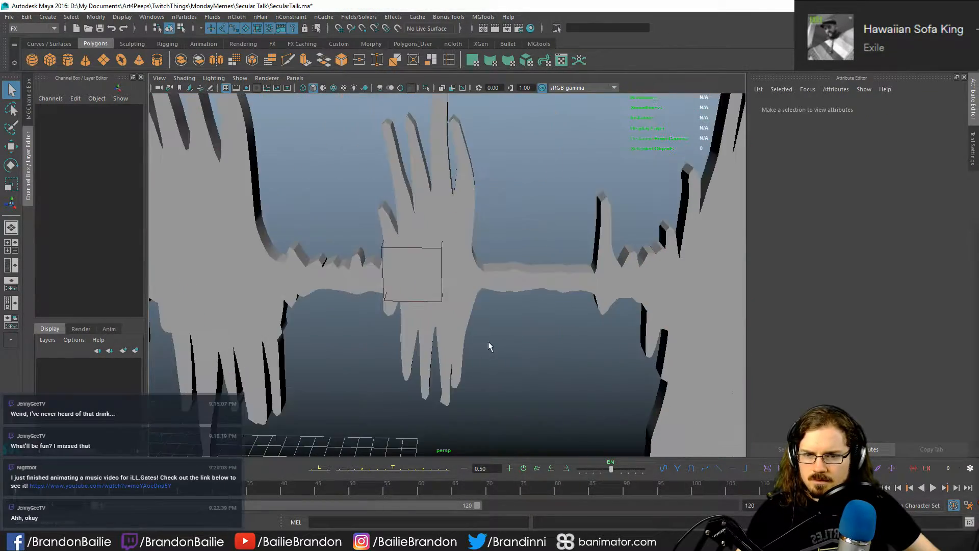
pyautogui.keyDown('alt'); pyautogui.moveTo(393, 307); pyautogui.dragTo(394, 280); pyautogui.keyUp('alt')
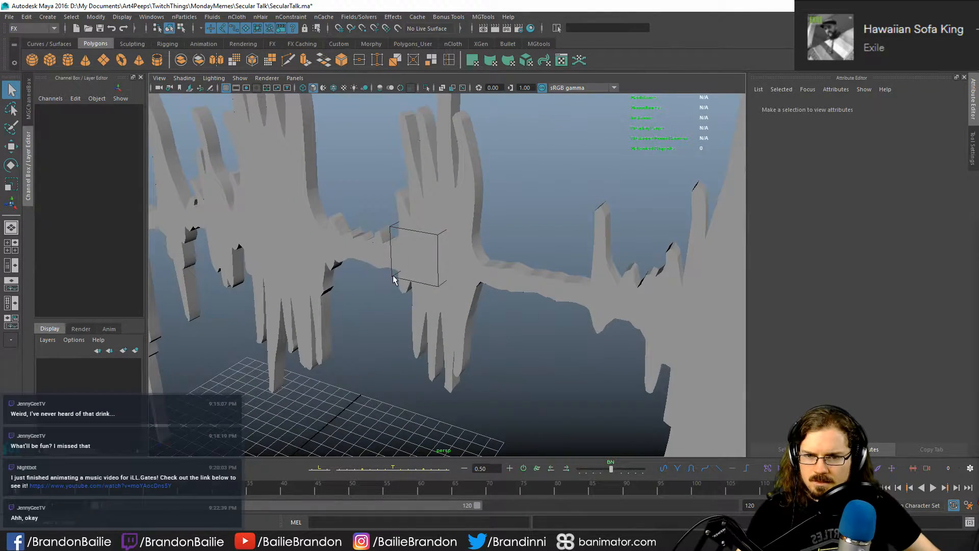
# - Scale the box-shaped volume emitter to about 90.8 × 24.5 × 24.5 around the soundwave mesh
pyautogui.click(394, 278)
pyautogui.keyDown('alt'); pyautogui.moveTo(393, 278); pyautogui.dragTo(278, 311, button='right'); pyautogui.keyUp('alt')
pyautogui.keyDown('alt'); pyautogui.moveTo(365, 319); pyautogui.dragTo(394, 329); pyautogui.keyUp('alt')
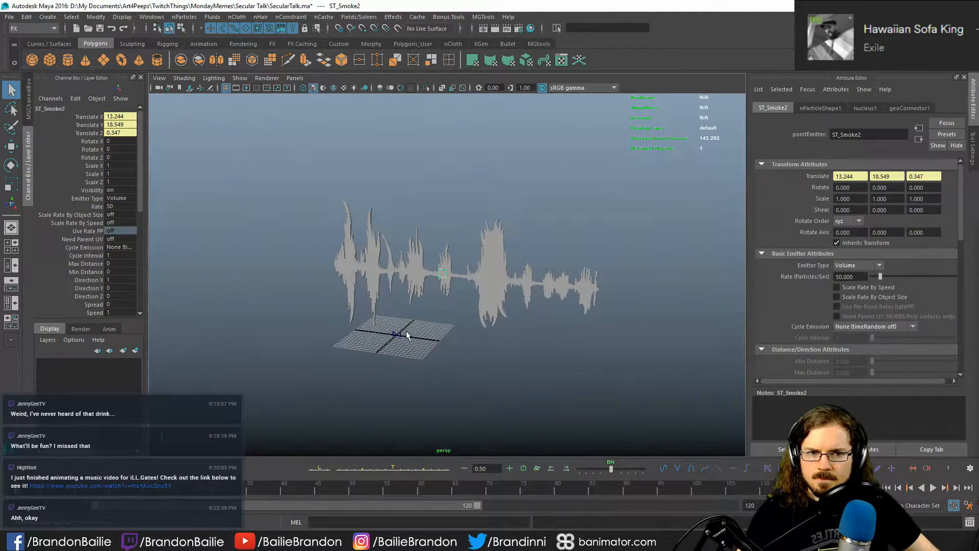
pyautogui.press('r')
pyautogui.moveTo(444, 273); pyautogui.dragTo(978, 365)
pyautogui.keyDown('alt'); pyautogui.moveTo(523, 279); pyautogui.dragTo(806, 331); pyautogui.keyUp('alt')
pyautogui.moveTo(442, 275); pyautogui.dragTo(564, 299)
pyautogui.press('q')
# - Play the simulation with the enlarged volume emitter, and check the particle spread and the soundwave mesh's geoConnector attributes
pyautogui.hotkey('alt', 'v')
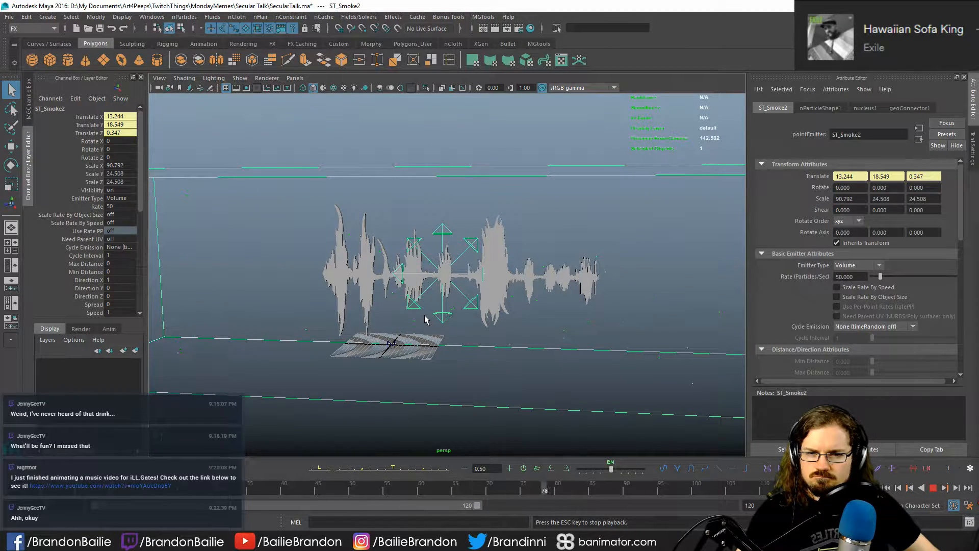
pyautogui.keyDown('alt'); pyautogui.moveTo(425, 319); pyautogui.dragTo(507, 270); pyautogui.keyUp('alt')
pyautogui.click(507, 270)
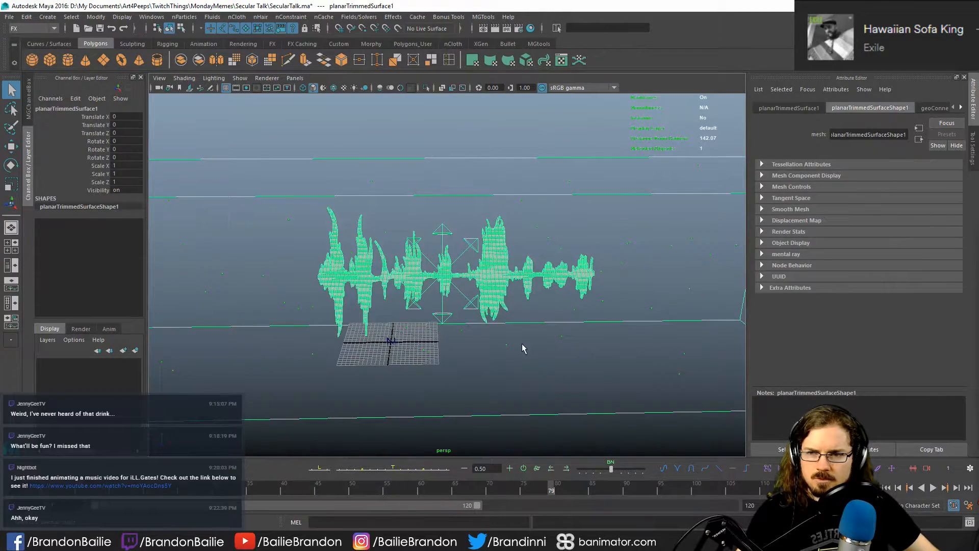
pyautogui.keyDown('alt'); pyautogui.moveTo(525, 347); pyautogui.dragTo(485, 329); pyautogui.keyUp('alt')
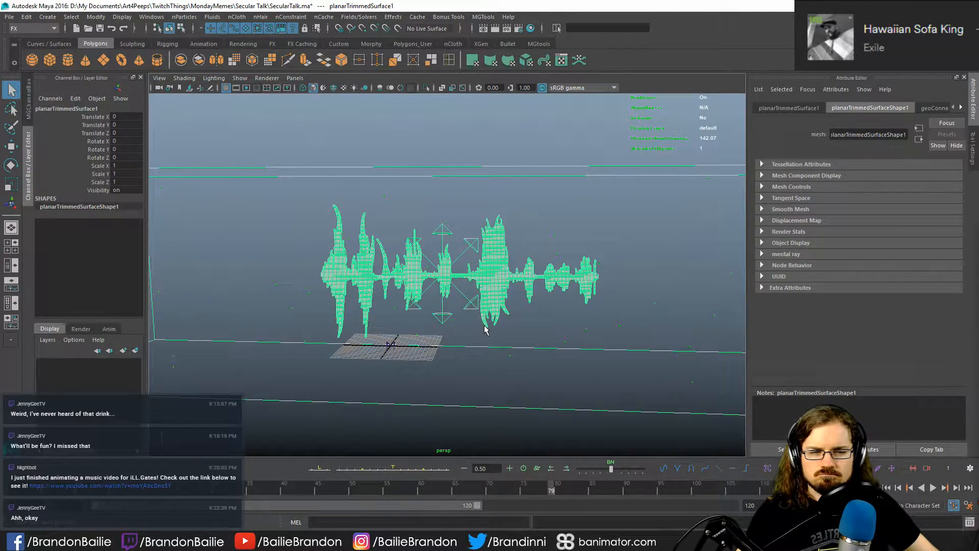
pyautogui.click(499, 149)
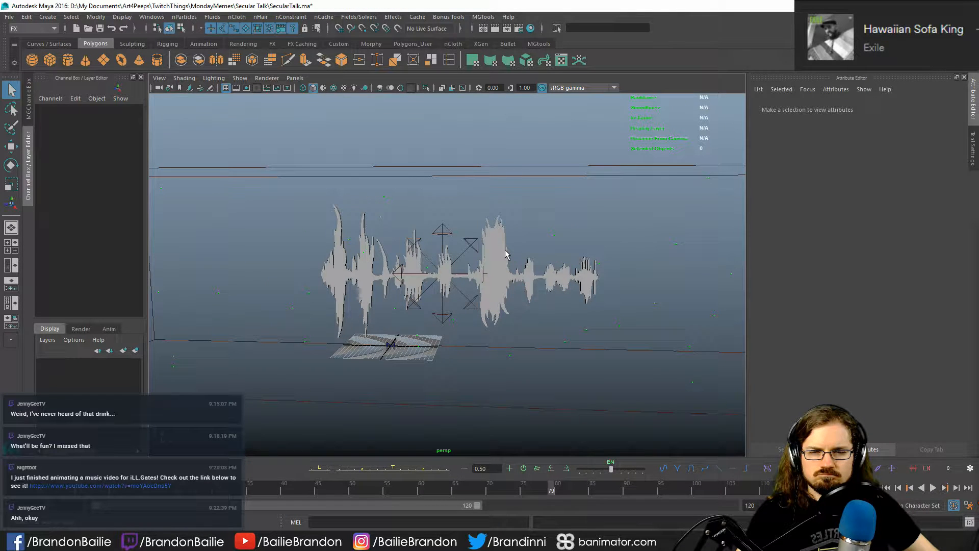
pyautogui.keyDown('alt'); pyautogui.moveTo(507, 254); pyautogui.dragTo(475, 250); pyautogui.keyUp('alt')
pyautogui.click(497, 261)
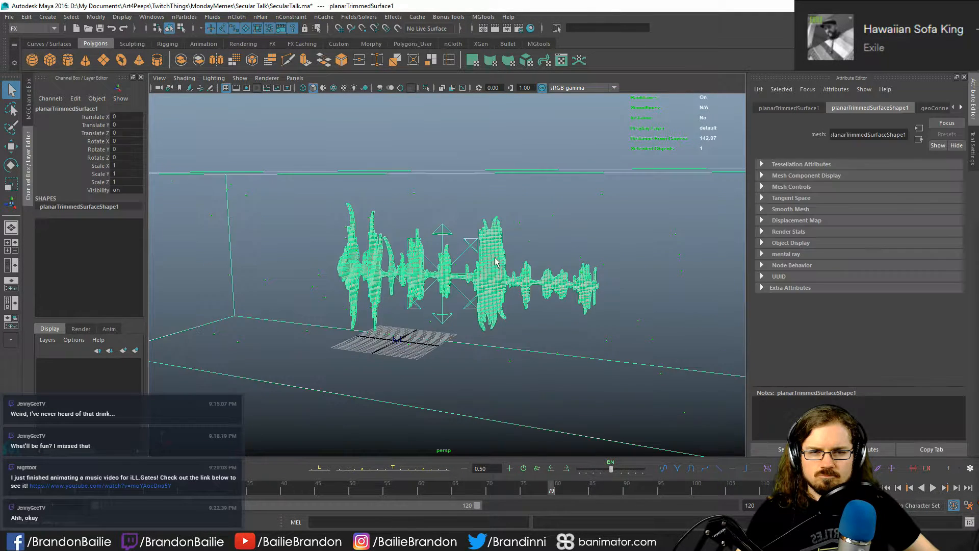
pyautogui.click(923, 108)
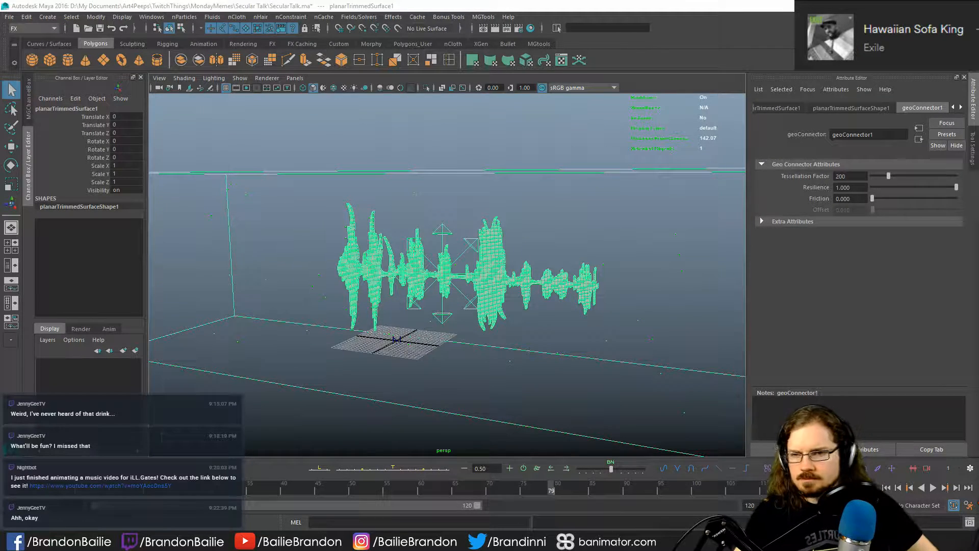
# - Delete the ST_Smoke2 volume emitter and its particle nodes using the Outliner, keeping only the soundwave mesh
pyautogui.click(184, 16)
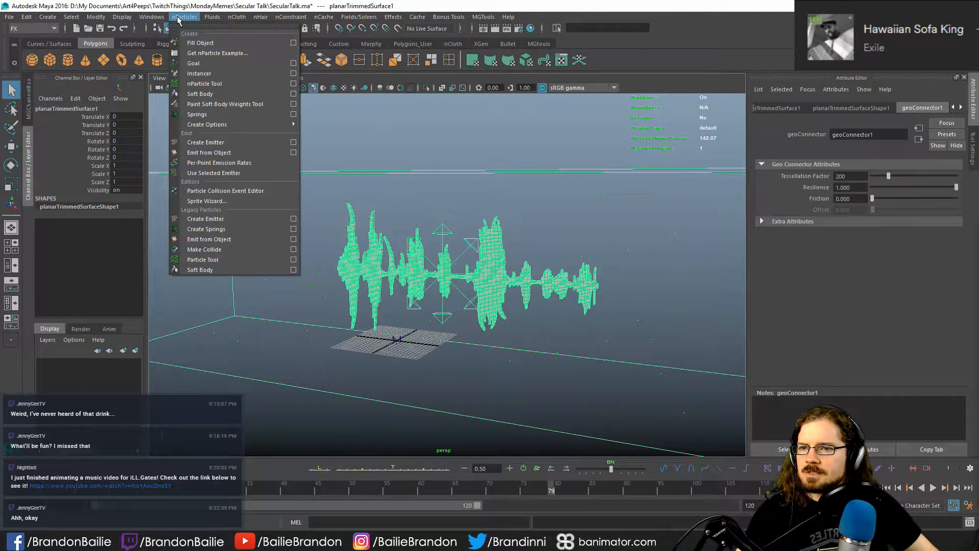
pyautogui.click(215, 412)
pyautogui.click(351, 278)
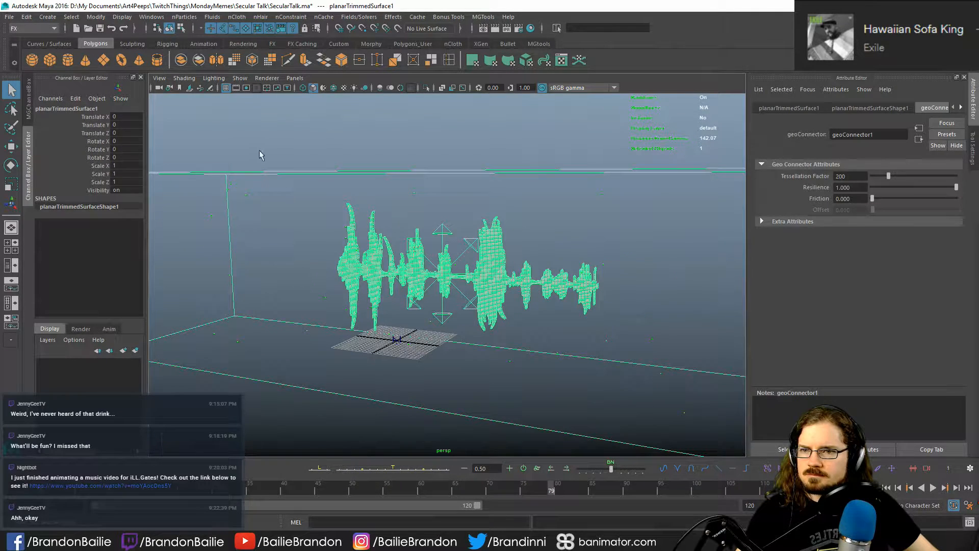
pyautogui.click(153, 17)
pyautogui.moveTo(170, 53)
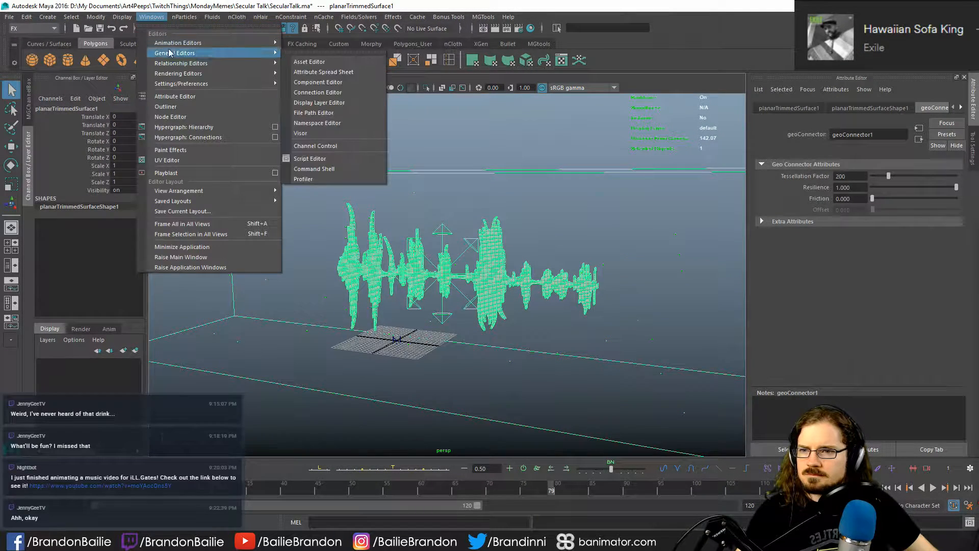
pyautogui.click(181, 109)
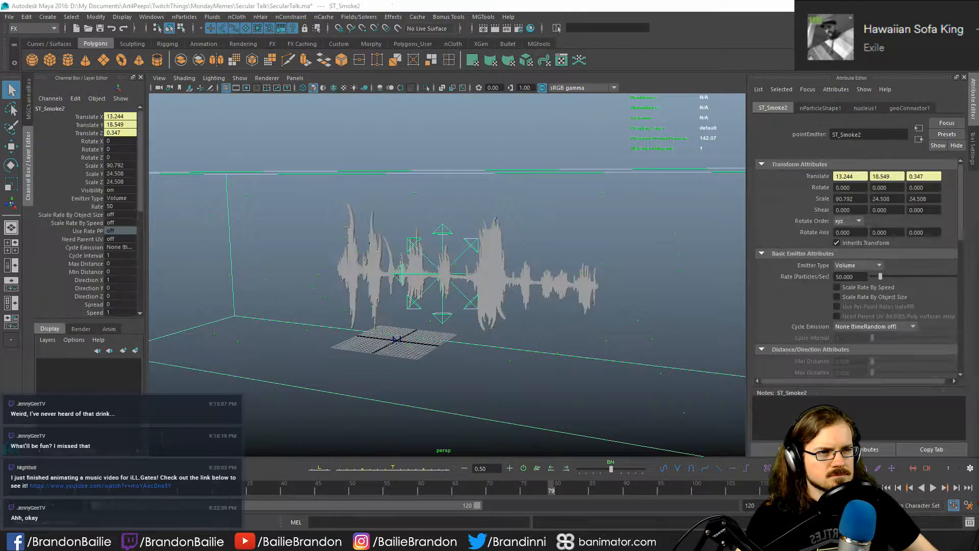
pyautogui.press('Delete')
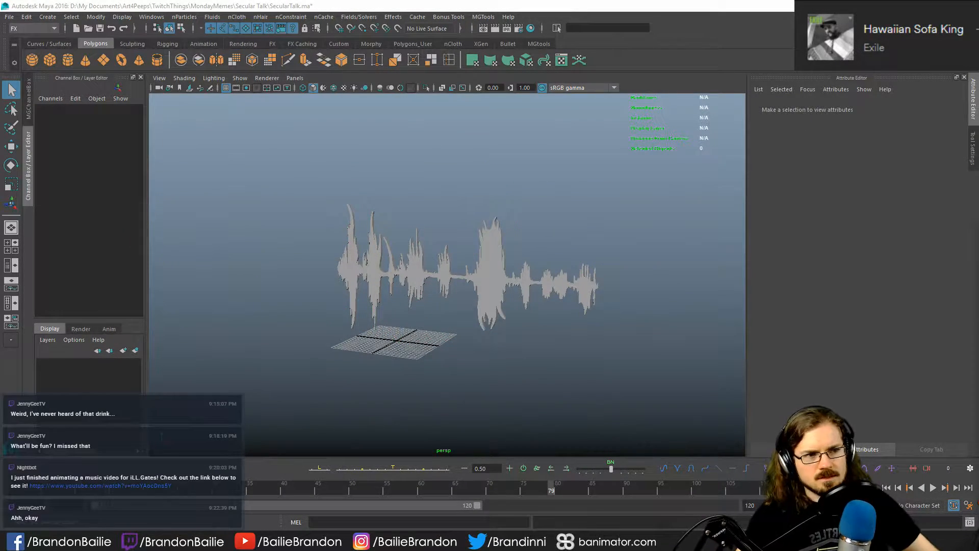
# - Select the soundwave mesh and check which nodes are still connected to it
pyautogui.click(783, 111)
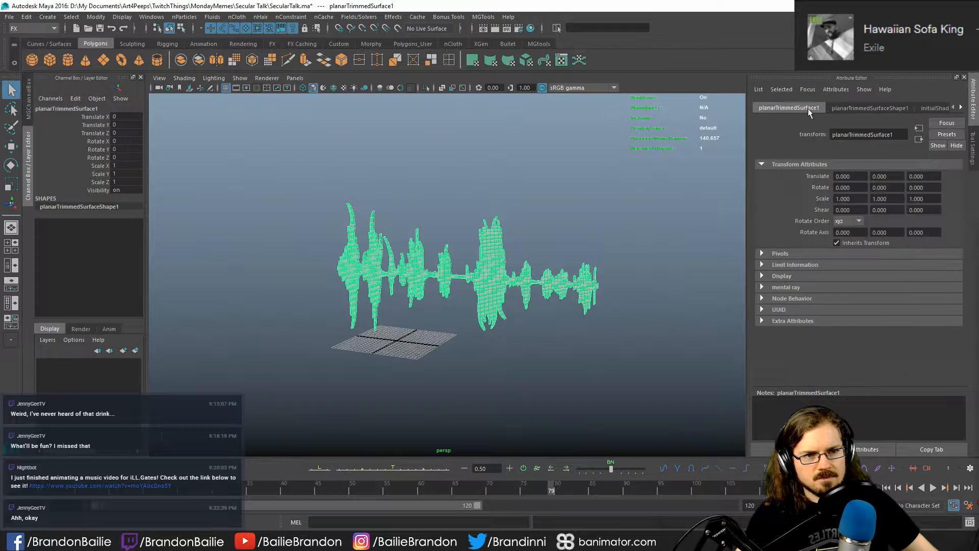
pyautogui.click(961, 107)
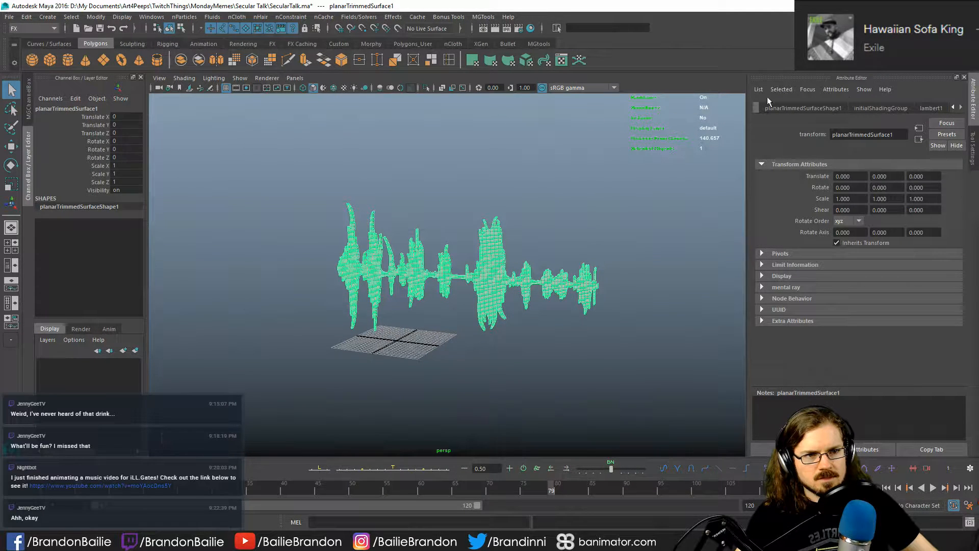
pyautogui.click(954, 107)
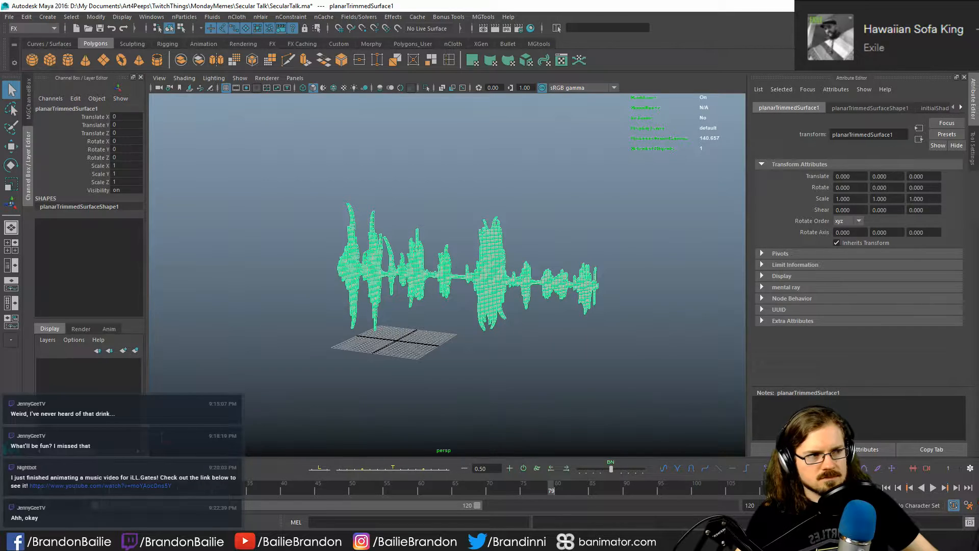
pyautogui.click(442, 183)
pyautogui.moveTo(443, 183); pyautogui.dragTo(631, 377)
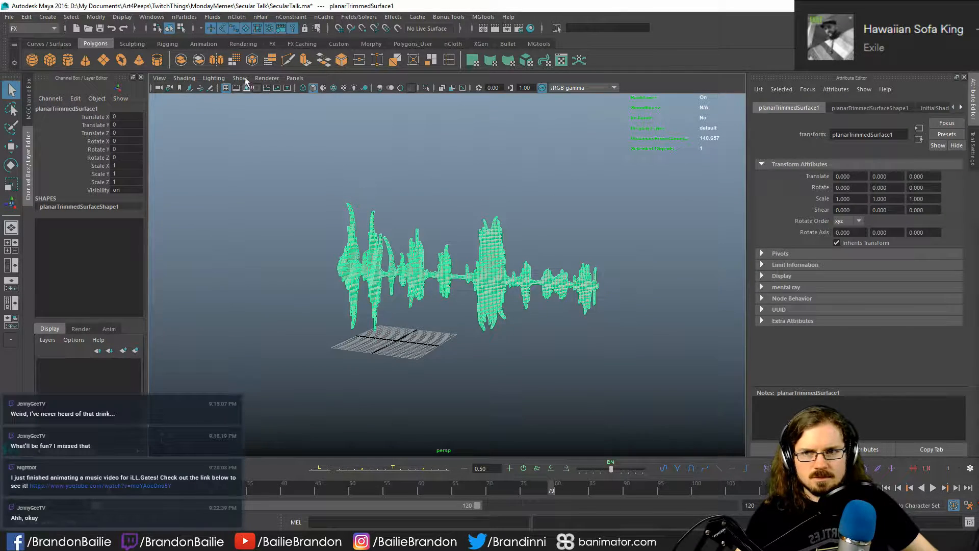
# - Open the Emit from Object options for the soundwave mesh and set Speed random to 0.1
pyautogui.click(184, 17)
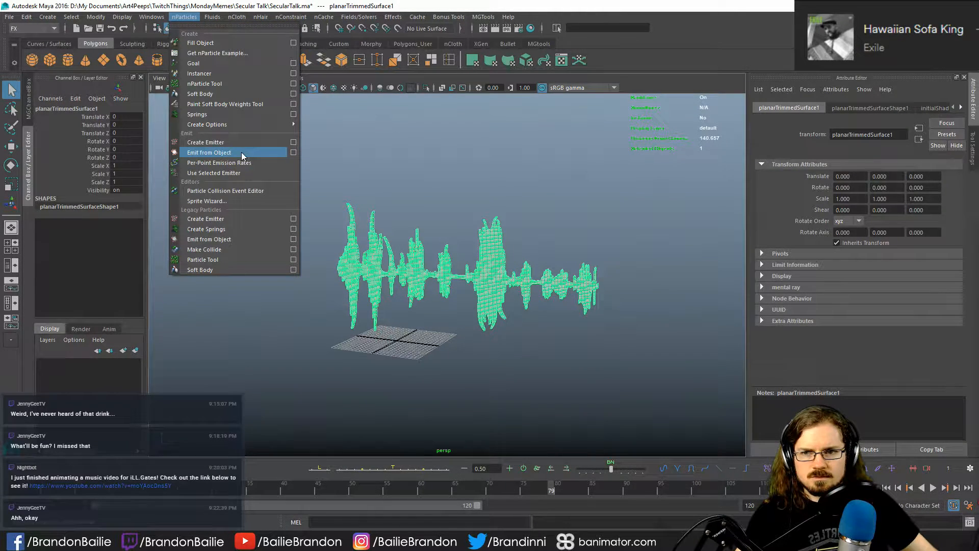
pyautogui.click(294, 153)
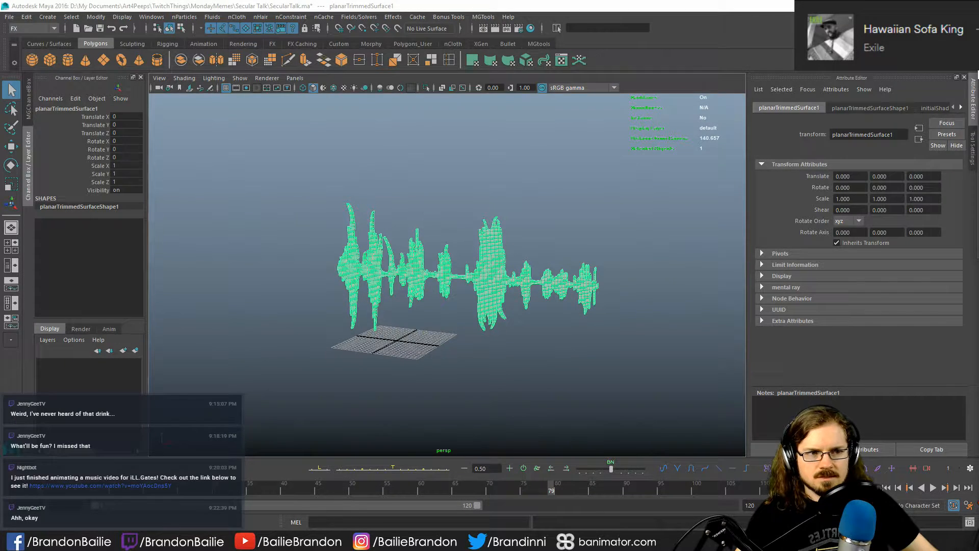
pyautogui.moveTo(978, 77); pyautogui.dragTo(586, 87)
pyautogui.click(551, 127)
pyautogui.click(550, 127)
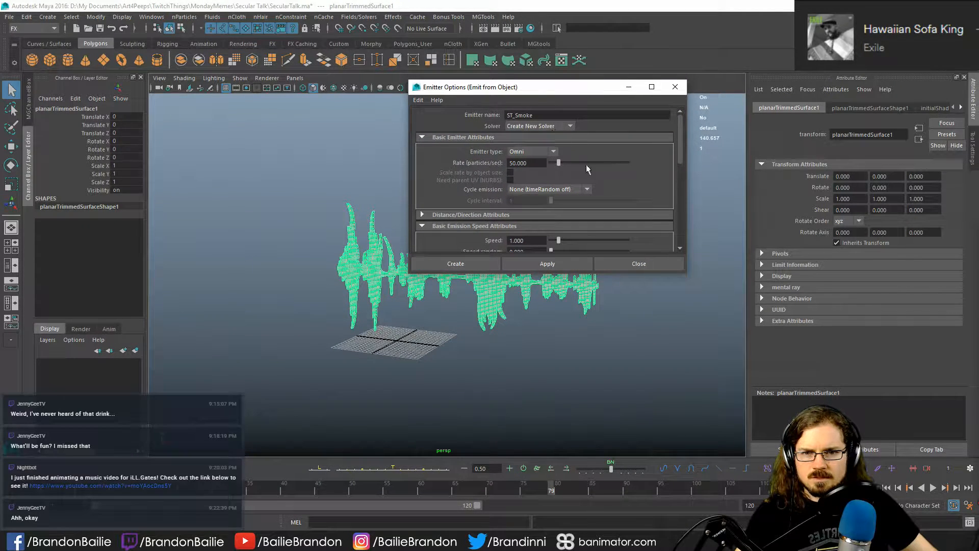
pyautogui.moveTo(641, 273); pyautogui.dragTo(640, 470)
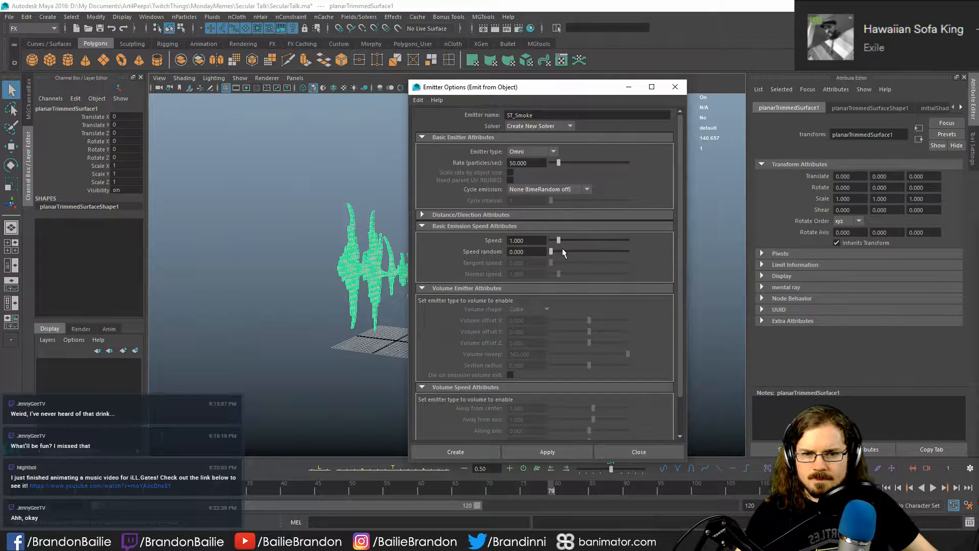
pyautogui.click(526, 252)
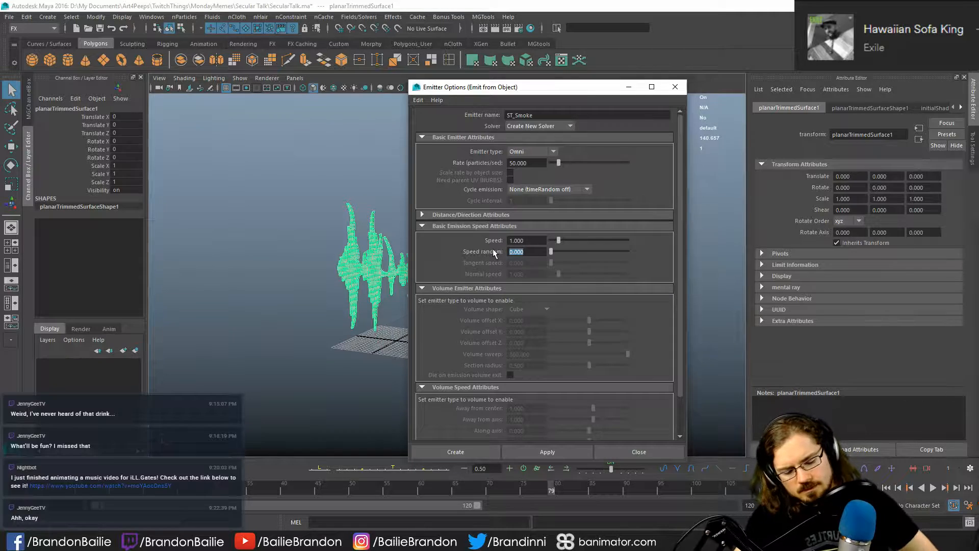
pyautogui.write('.1')
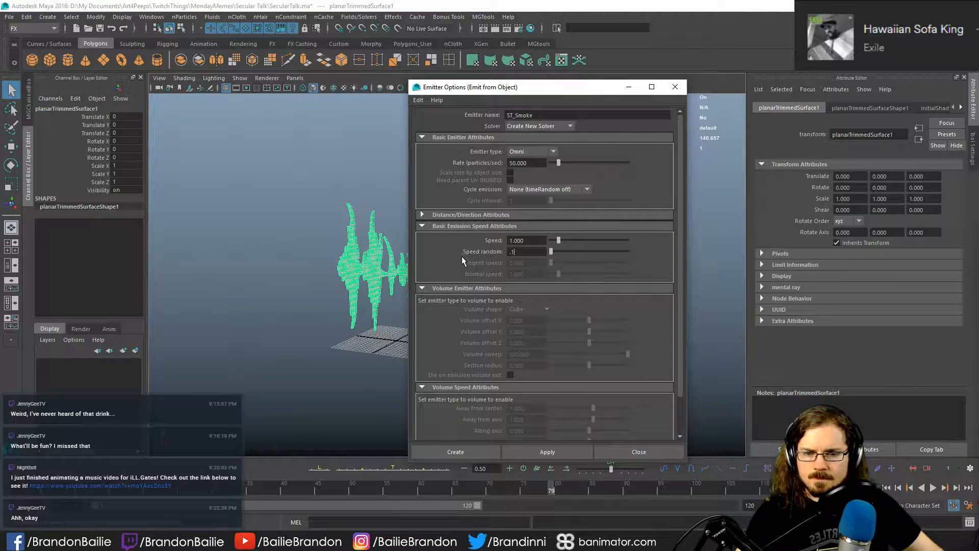
pyautogui.press('Return')
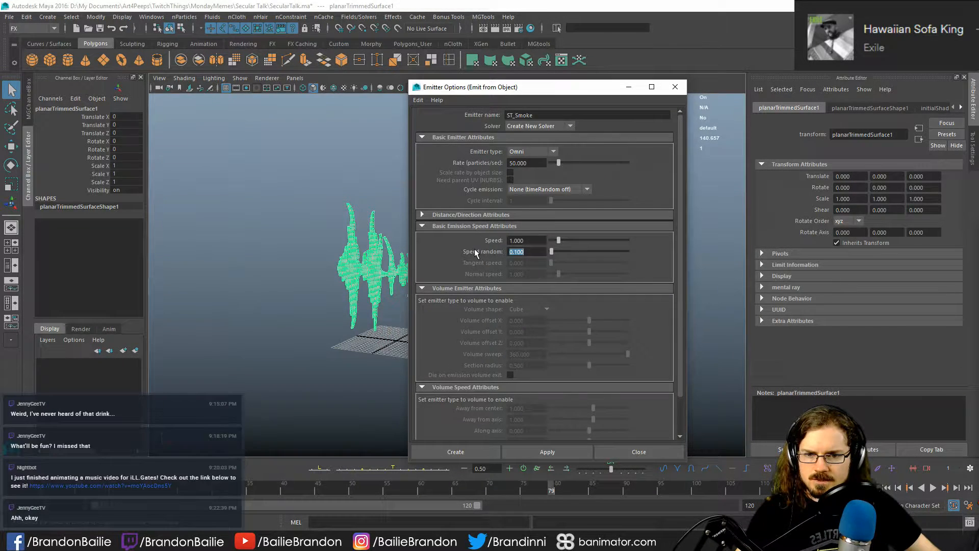
# - Create the ST_Smoke omni emitter from the soundwave mesh at a rate of 50 particles per second
pyautogui.scroll(-2, 476, 252)
pyautogui.scroll(-1, 477, 251)
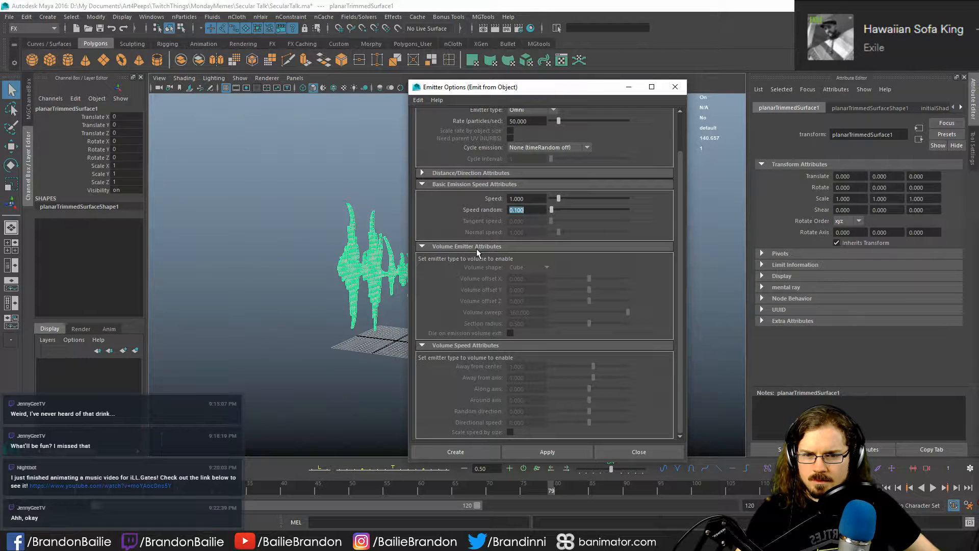
pyautogui.scroll(3, 512, 360)
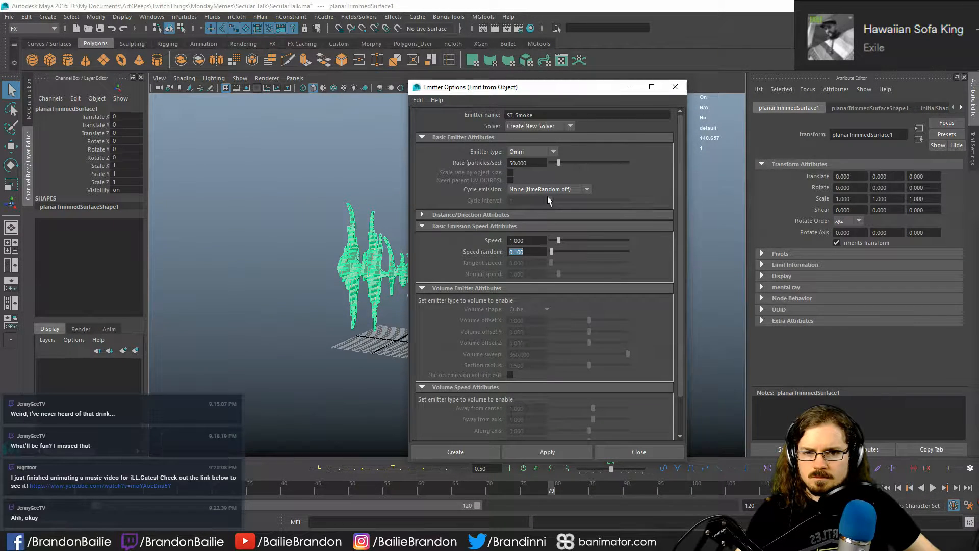
pyautogui.click(454, 452)
pyautogui.click(345, 393)
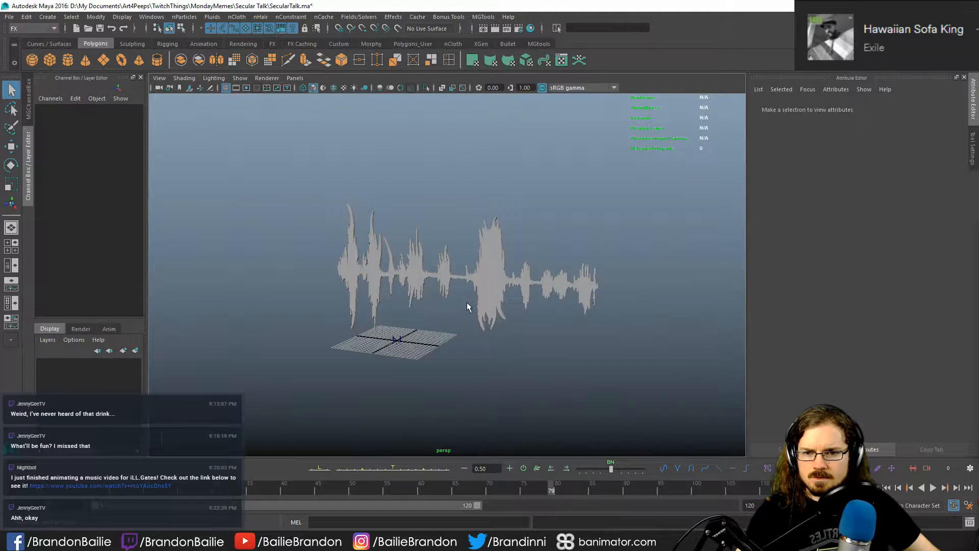
# - Play the new emitter's simulation from the first frame and return the timeline to the start
pyautogui.click(490, 285)
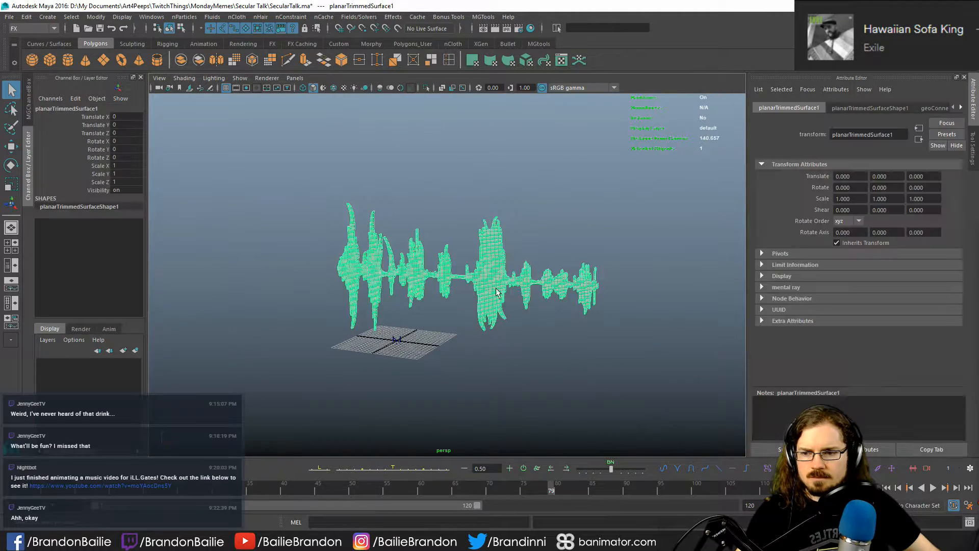
pyautogui.click(888, 488)
pyautogui.hotkey('alt', 'v')
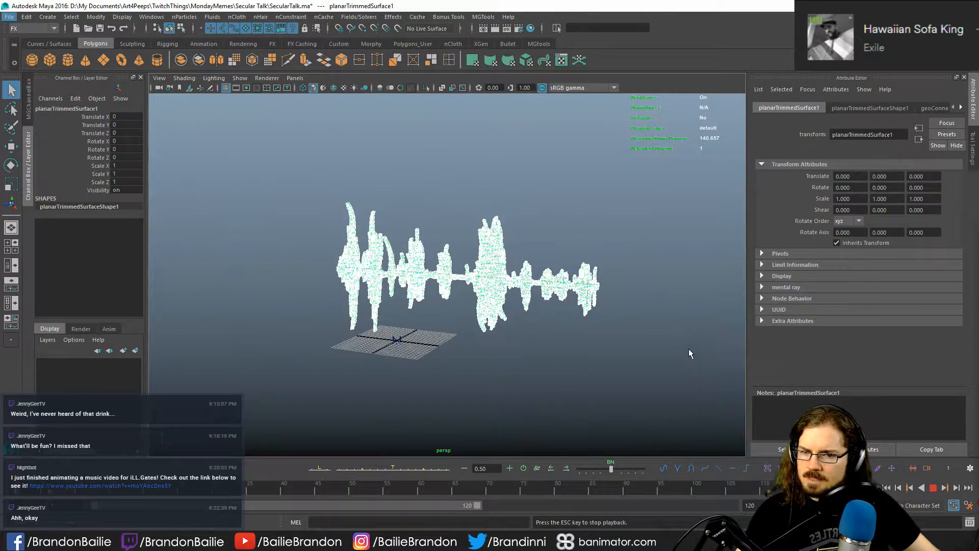
pyautogui.click(934, 486)
pyautogui.click(888, 487)
# - Replay the simulation with the soundwave mesh selected and examine the particle coverage from several angles
pyautogui.click(502, 287)
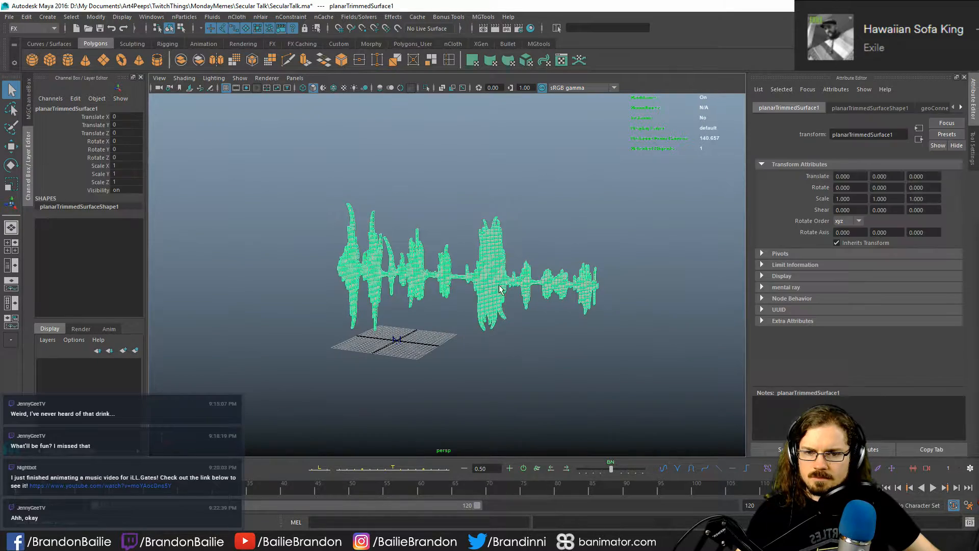
pyautogui.keyDown('alt'); pyautogui.moveTo(503, 347); pyautogui.dragTo(488, 351); pyautogui.keyUp('alt')
pyautogui.keyDown('alt'); pyautogui.moveTo(488, 351); pyautogui.dragTo(510, 351, button='right'); pyautogui.keyUp('alt')
pyautogui.keyDown('alt'); pyautogui.moveTo(511, 351); pyautogui.dragTo(472, 350); pyautogui.keyUp('alt')
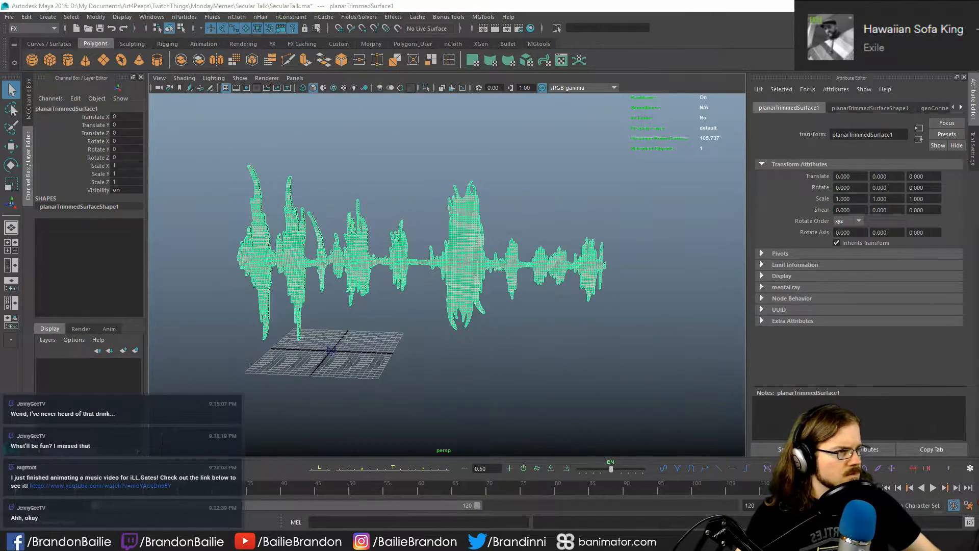
pyautogui.click(439, 282)
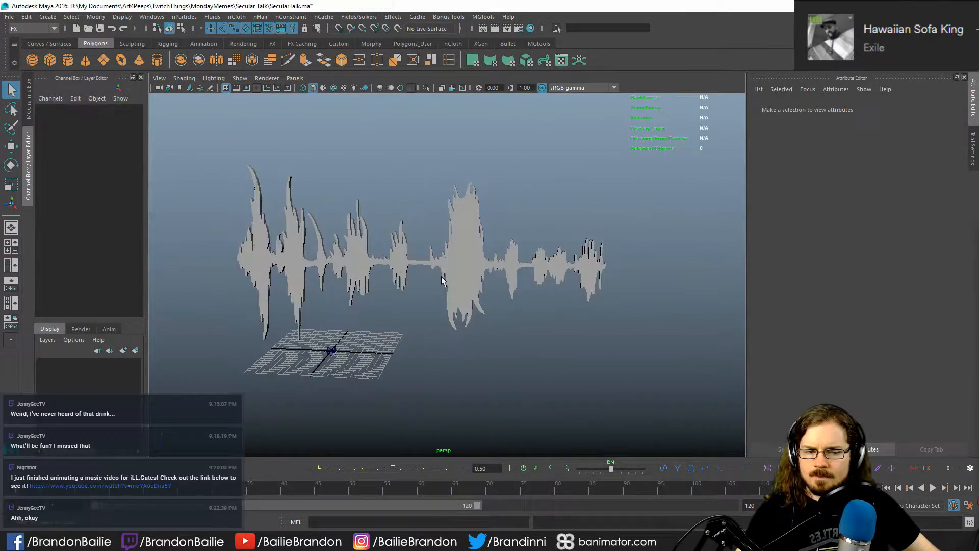
pyautogui.click(450, 276)
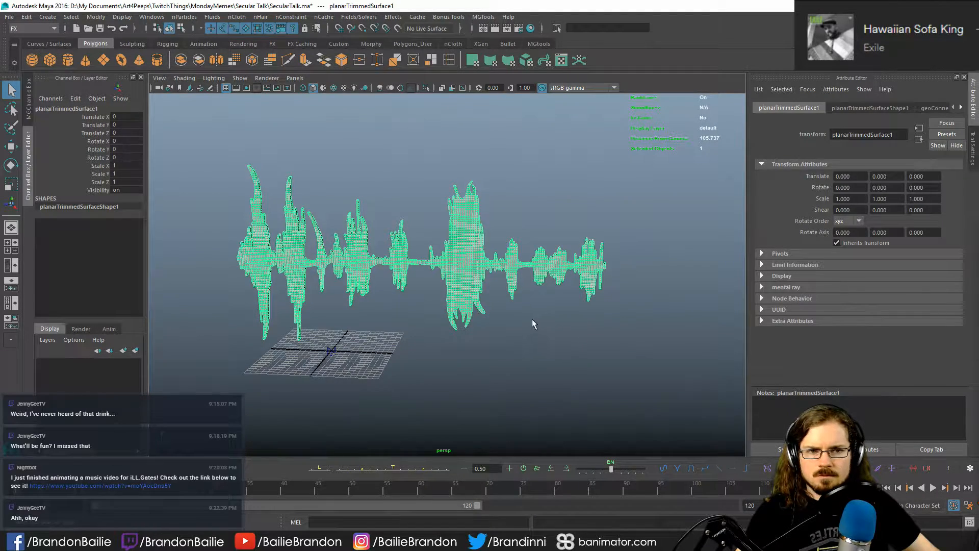
pyautogui.hotkey('alt', 'v')
pyautogui.hotkey('alt', 'v')
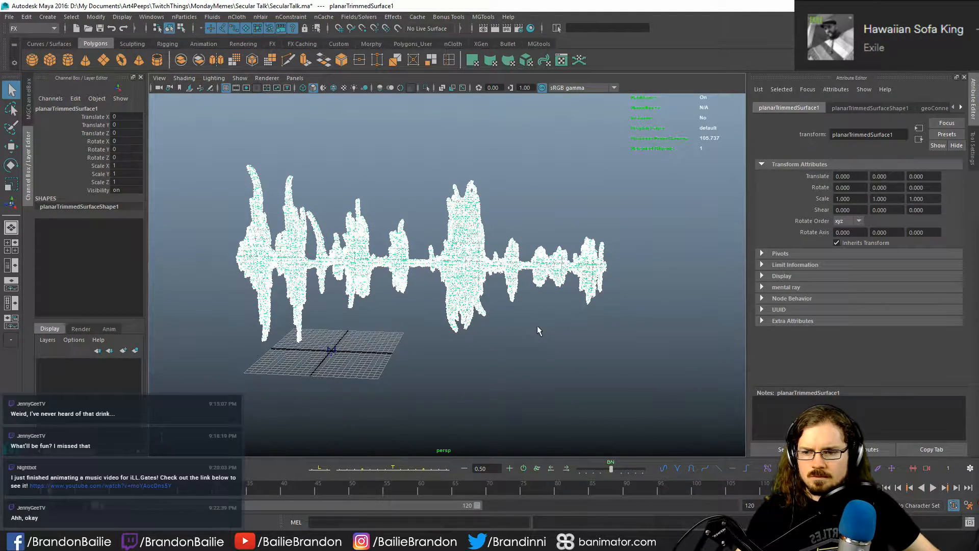
pyautogui.click(560, 346)
pyautogui.click(463, 327)
pyautogui.keyDown('alt'); pyautogui.moveTo(393, 338); pyautogui.dragTo(445, 348); pyautogui.keyUp('alt')
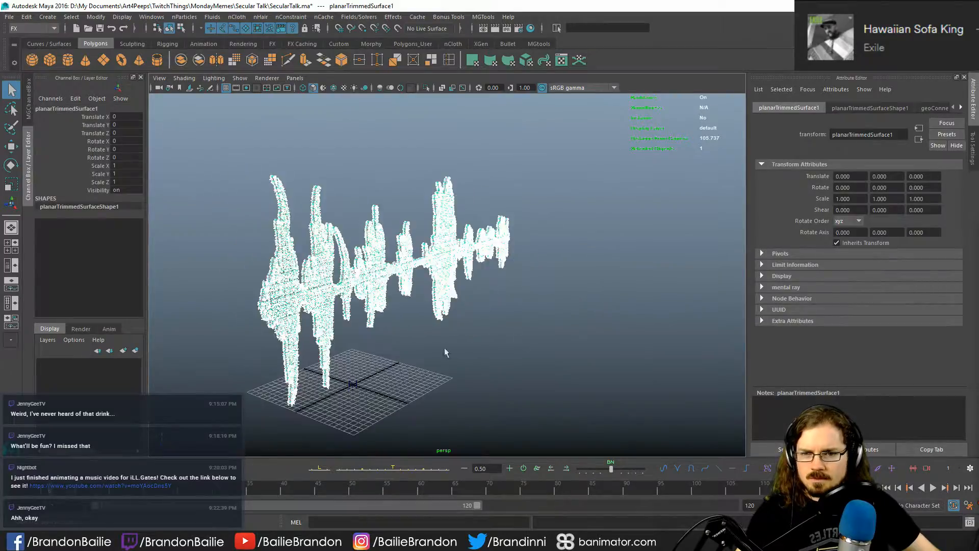
pyautogui.keyDown('alt'); pyautogui.moveTo(444, 348); pyautogui.dragTo(566, 311, button='right'); pyautogui.keyUp('alt')
pyautogui.keyDown('alt'); pyautogui.moveTo(566, 312); pyautogui.dragTo(536, 306); pyautogui.keyUp('alt')
pyautogui.keyDown('alt'); pyautogui.moveTo(536, 306); pyautogui.dragTo(544, 345, button='right'); pyautogui.keyUp('alt')
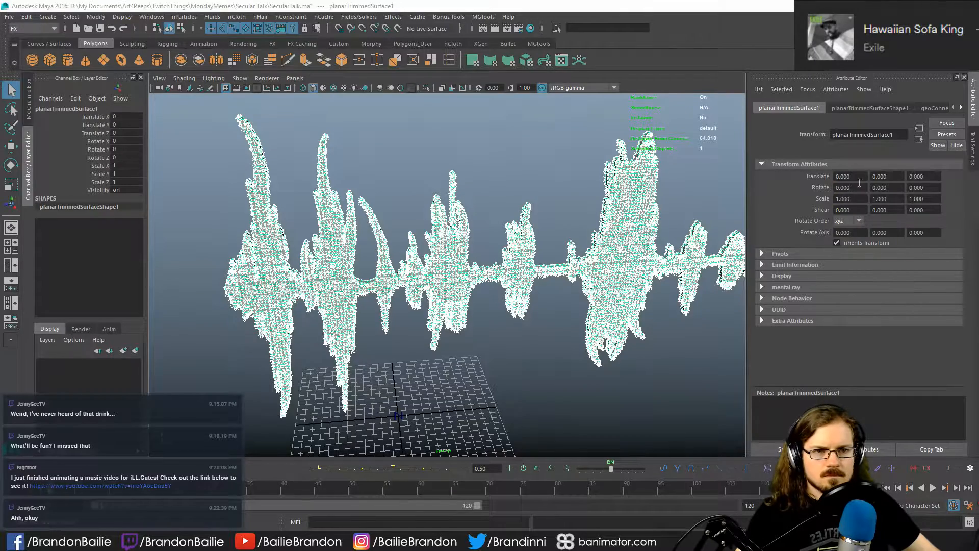
# - Look through the soundwave mesh's shape node and its connected nodes in the attribute settings
pyautogui.click(875, 108)
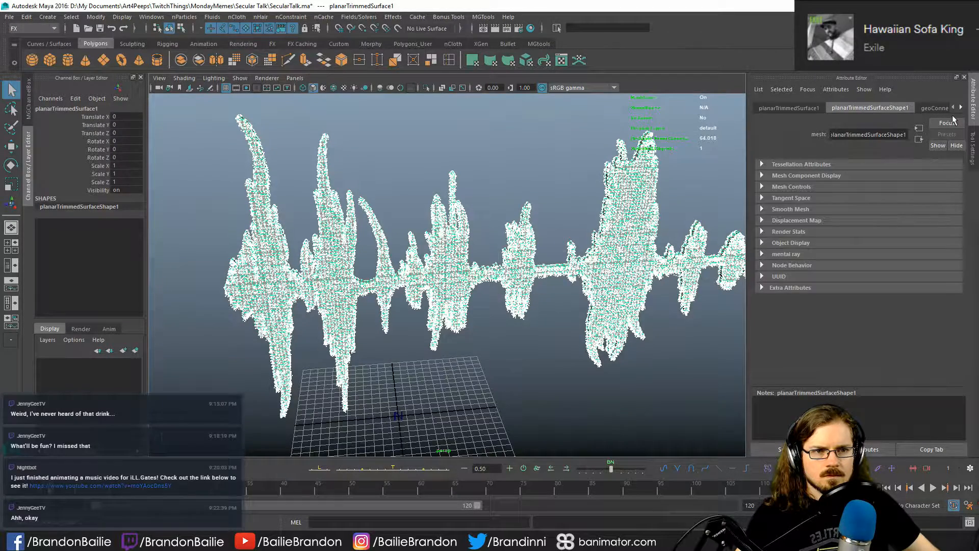
pyautogui.click(962, 107)
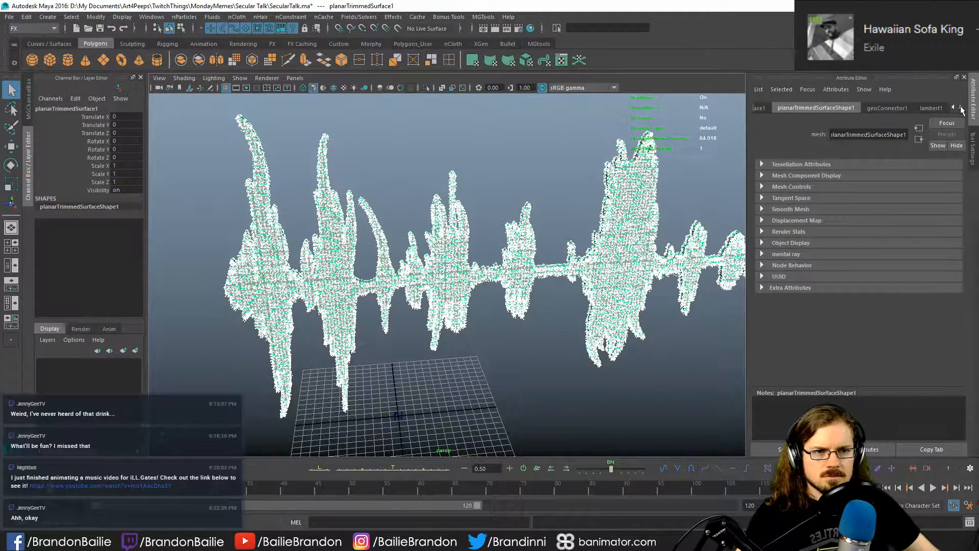
pyautogui.click(954, 106)
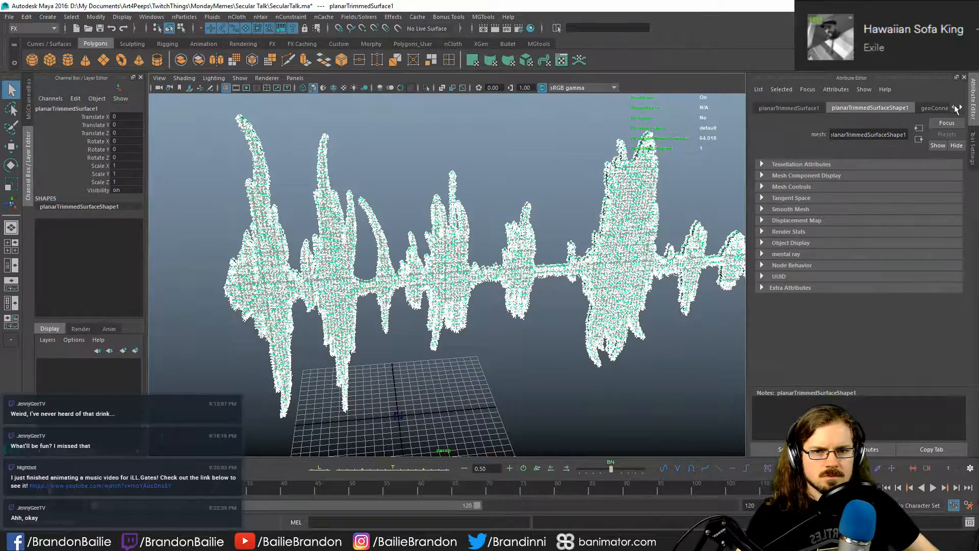
# - Select the nParticles emitted from the soundwave mesh and show the ST_Smoke2 emitter's attributes
pyautogui.click(490, 402)
pyautogui.click(596, 367)
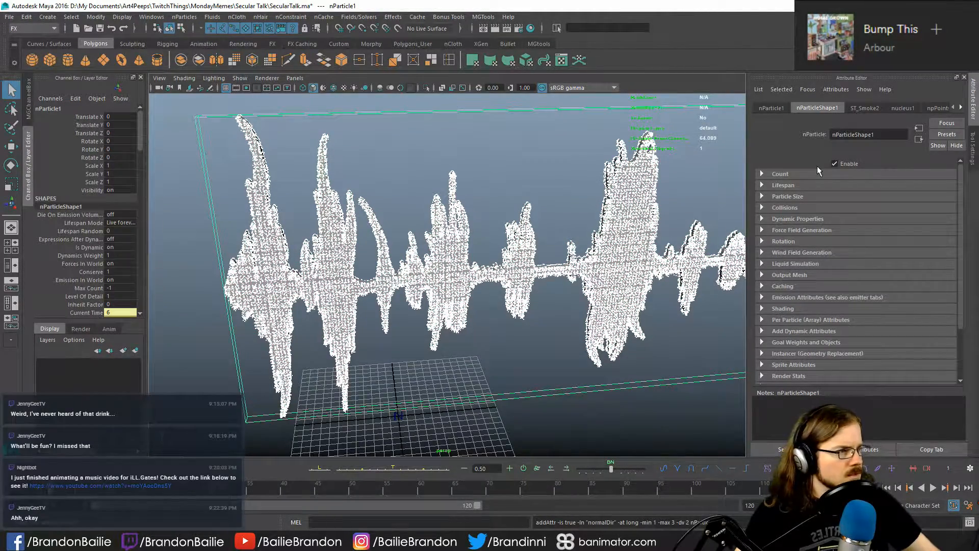
pyautogui.click(869, 108)
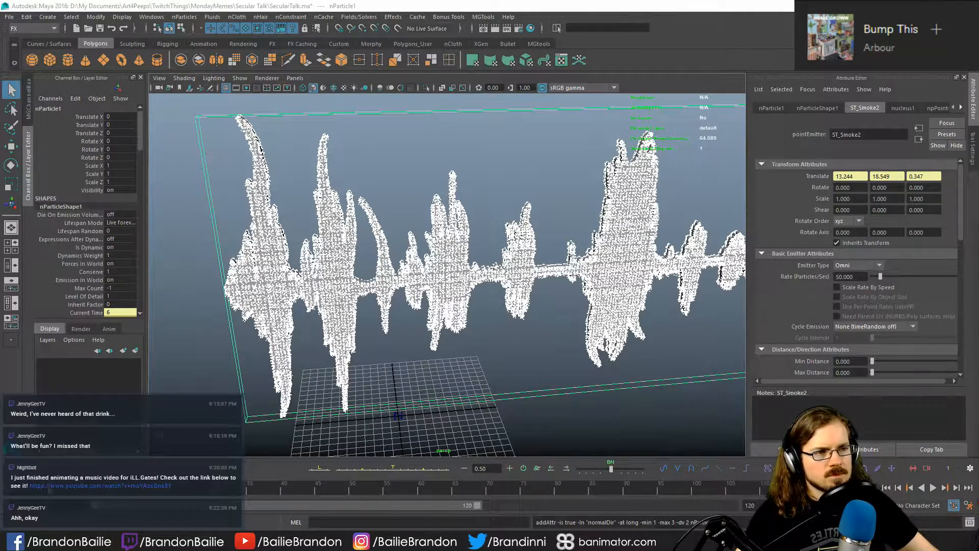
pyautogui.click(184, 17)
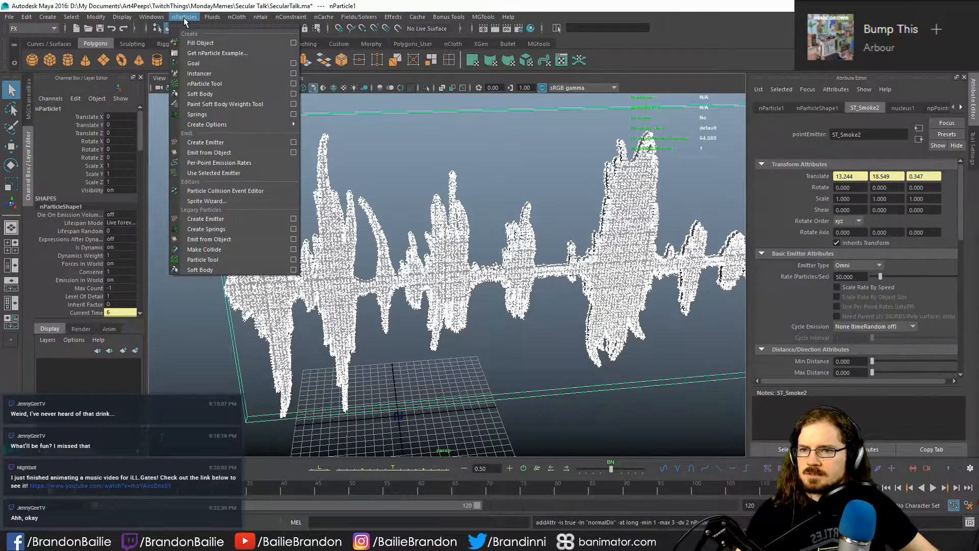
pyautogui.click(183, 17)
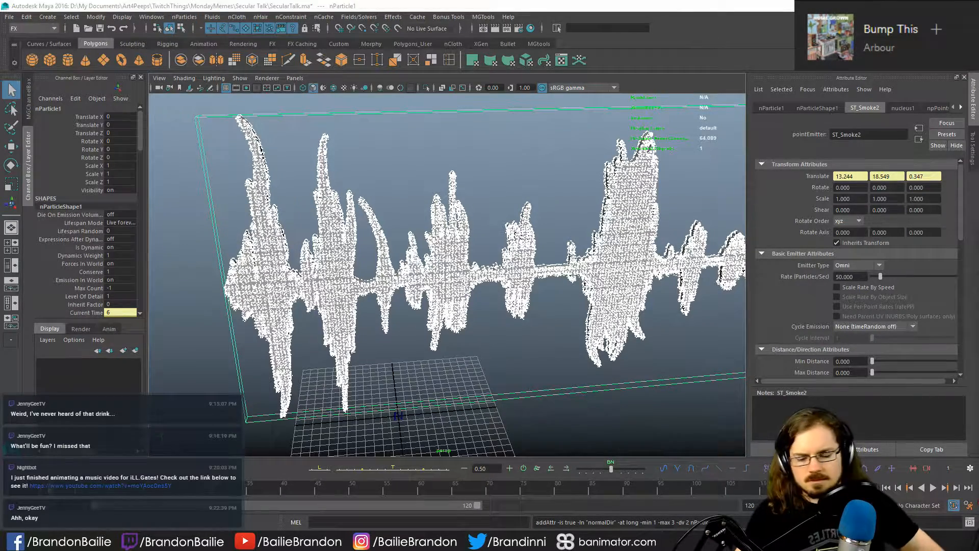
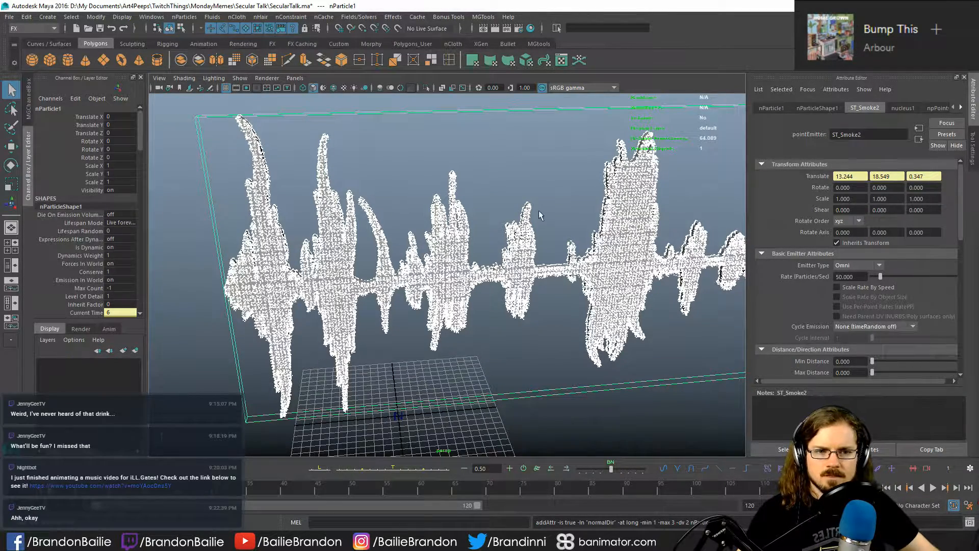
# - Look over the ST_Smoke2 emitter's attributes and set the nParticle shape's lifespan mode to Constant
pyautogui.scroll(-3, 822, 226)
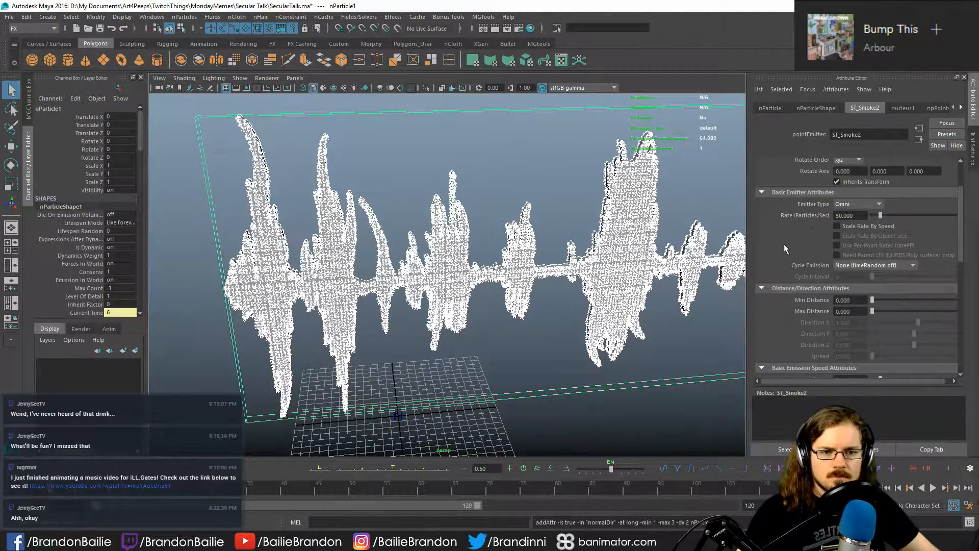
pyautogui.scroll(-3, 791, 255)
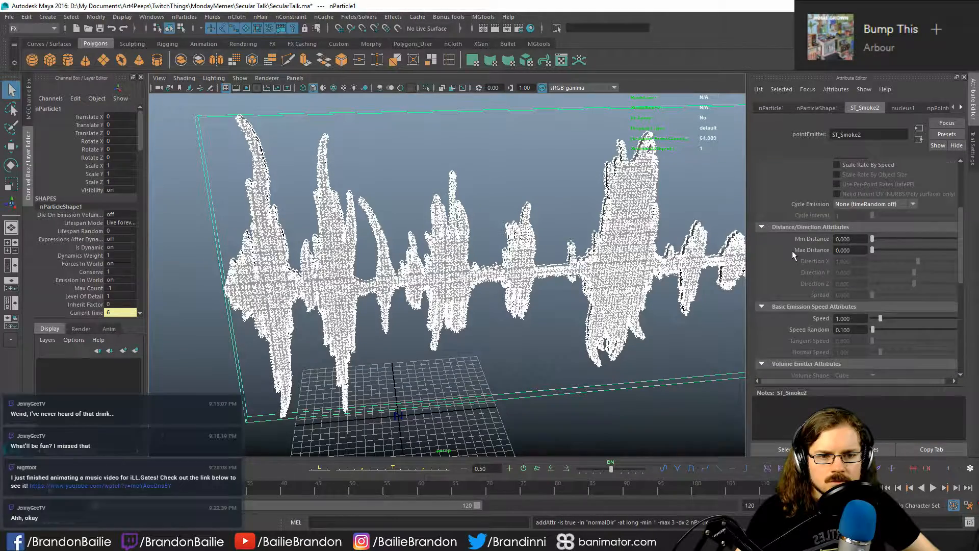
pyautogui.scroll(-10, 792, 254)
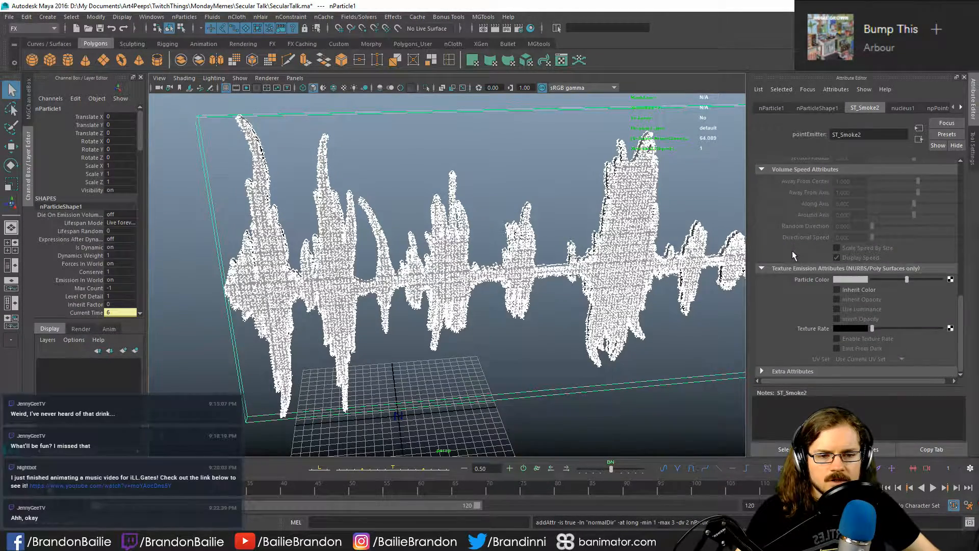
pyautogui.scroll(15, 791, 253)
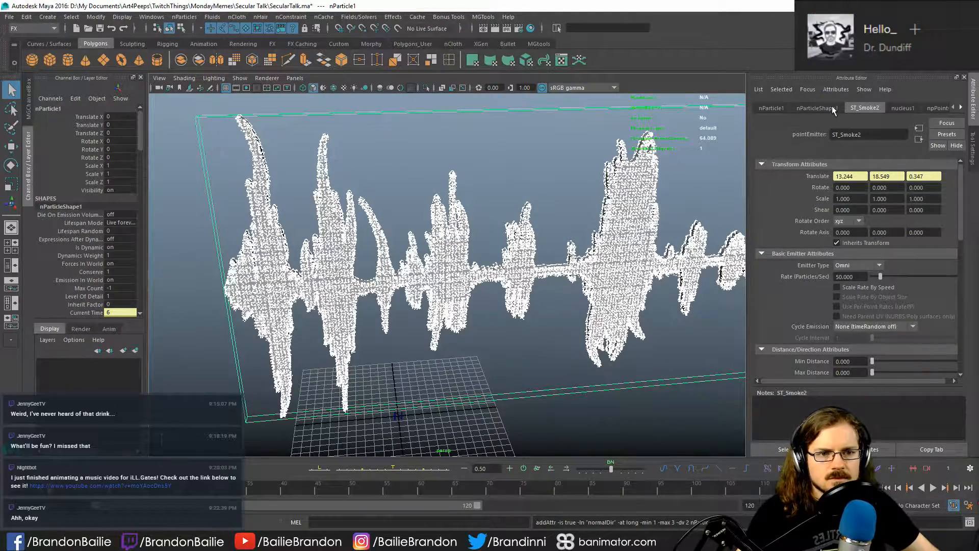
pyautogui.click(810, 108)
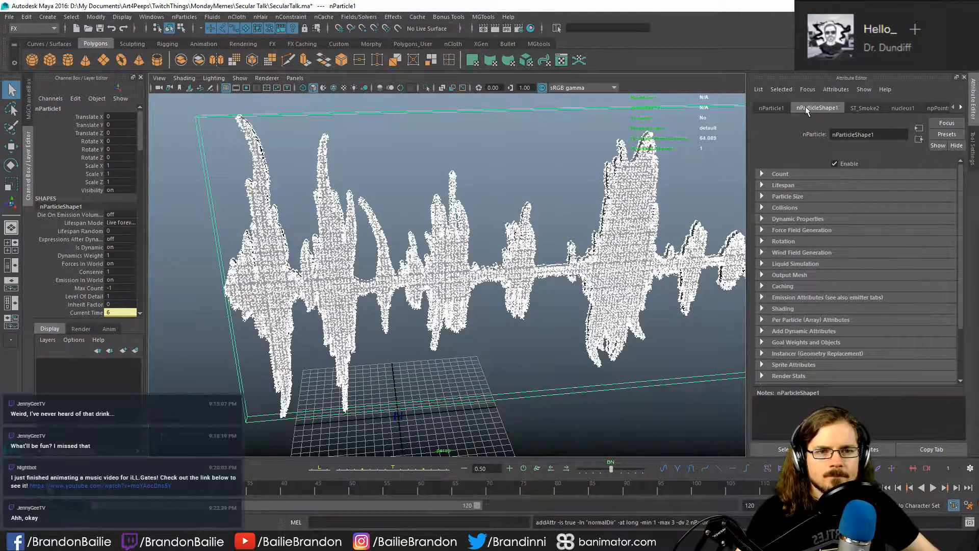
pyautogui.click(796, 185)
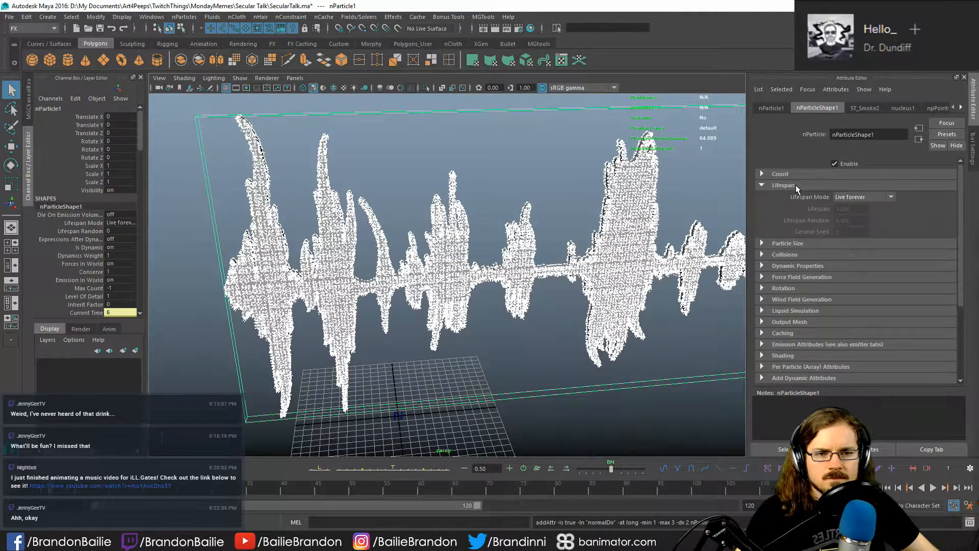
pyautogui.click(847, 197)
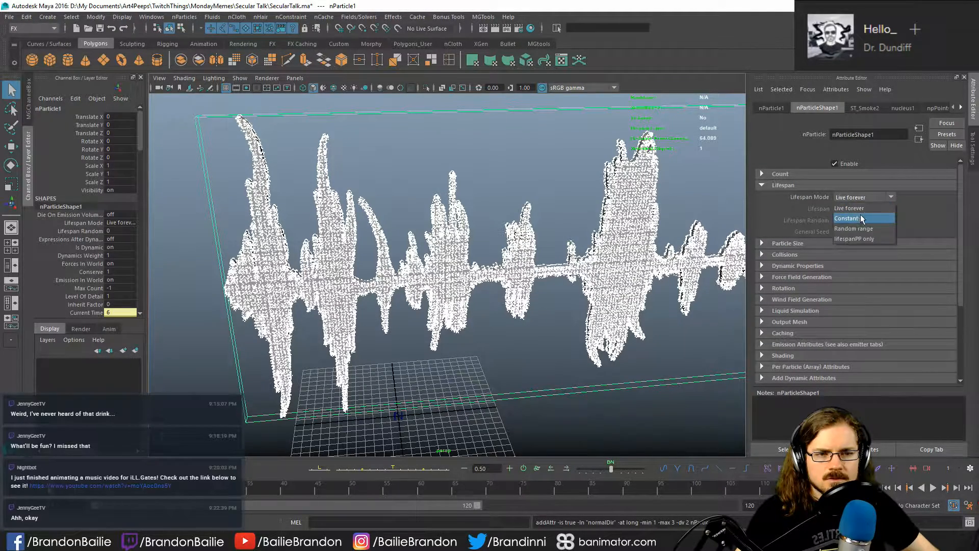
pyautogui.click(860, 218)
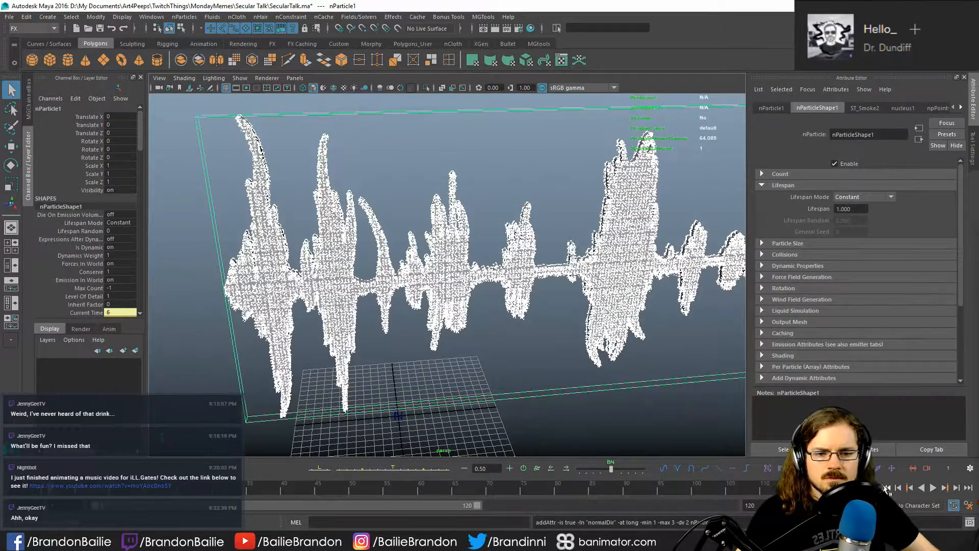
# - Play the simulation from the first frame, return to the start and extend the playback range to frame 200
pyautogui.hotkey('shift', 'alt', 'v')
pyautogui.hotkey('alt', 'v')
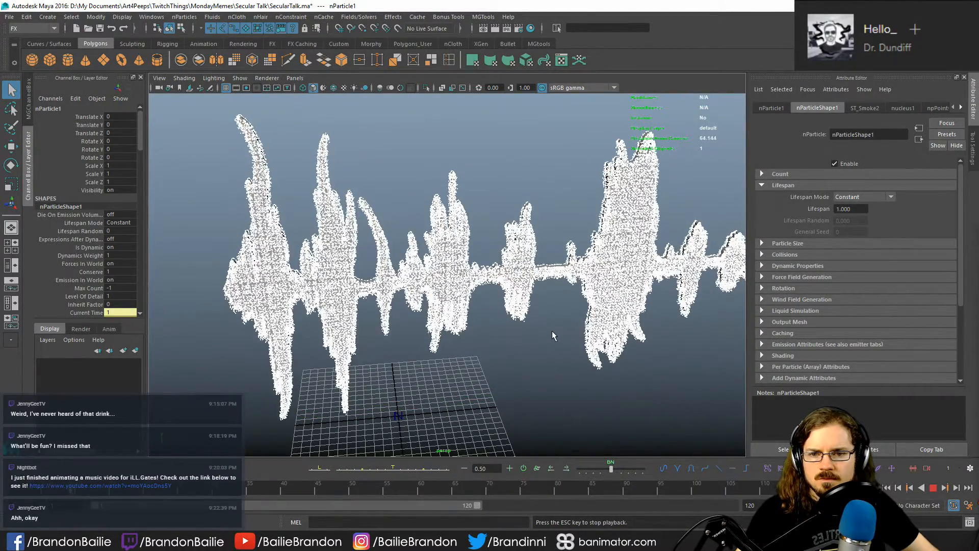
pyautogui.press('Escape')
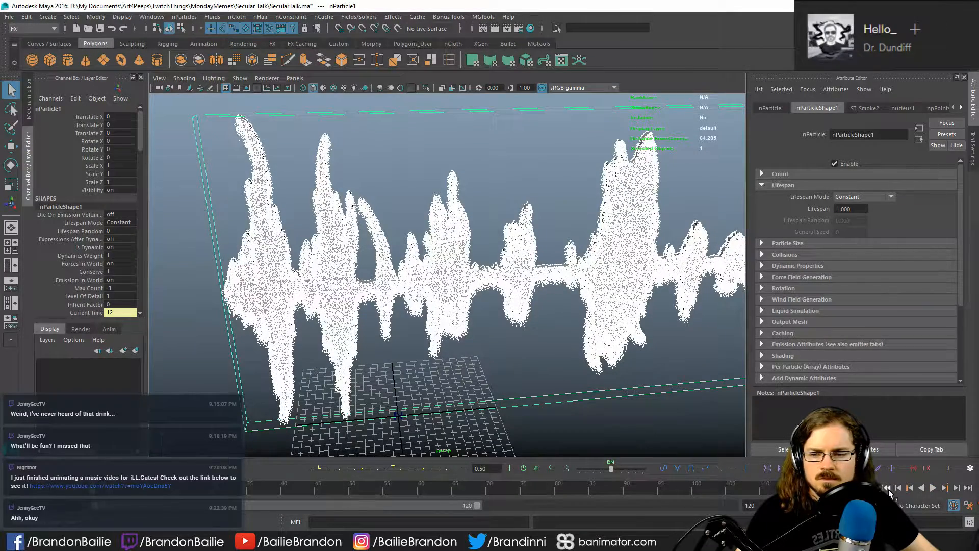
pyautogui.click(888, 488)
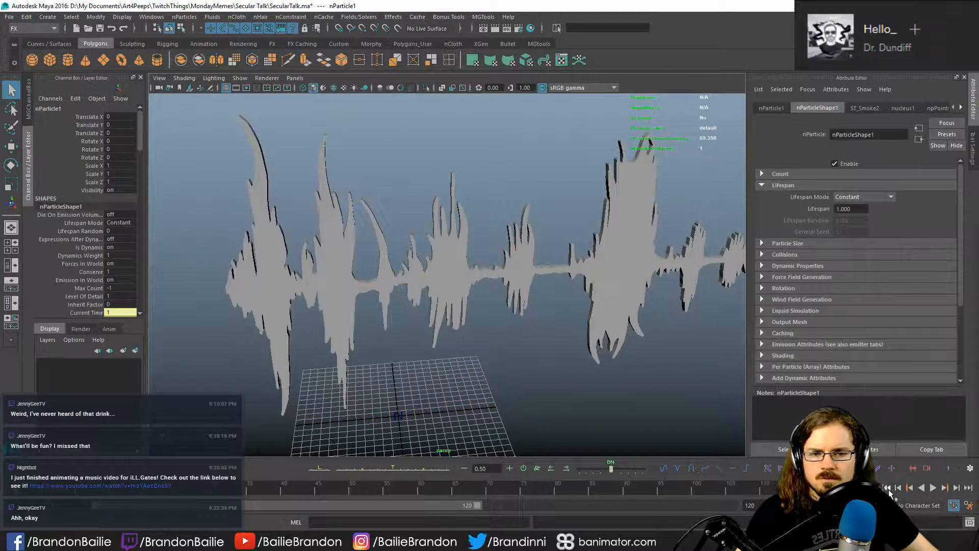
pyautogui.moveTo(477, 505); pyautogui.dragTo(731, 505)
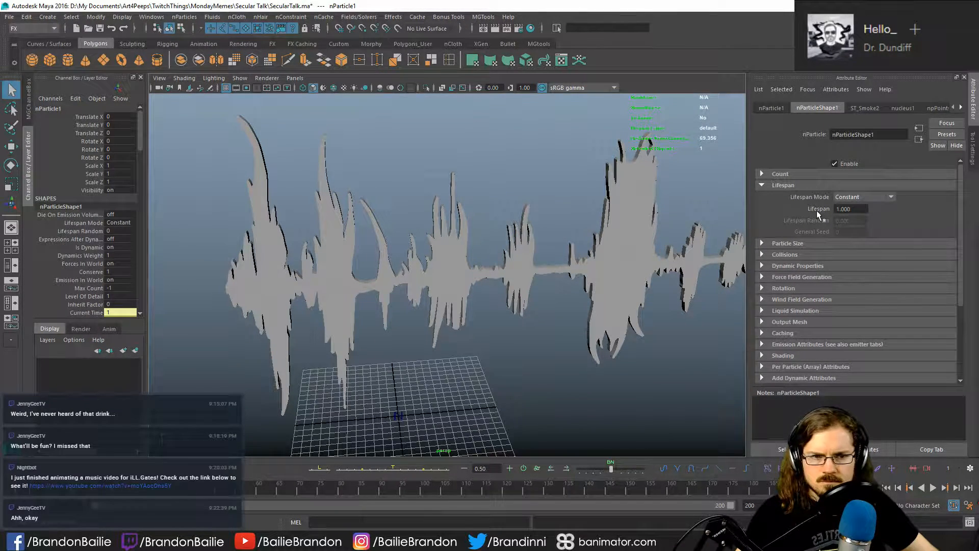
# - Set the particle lifespan to 0.1, play the simulation and return to the first frame
pyautogui.click(860, 210)
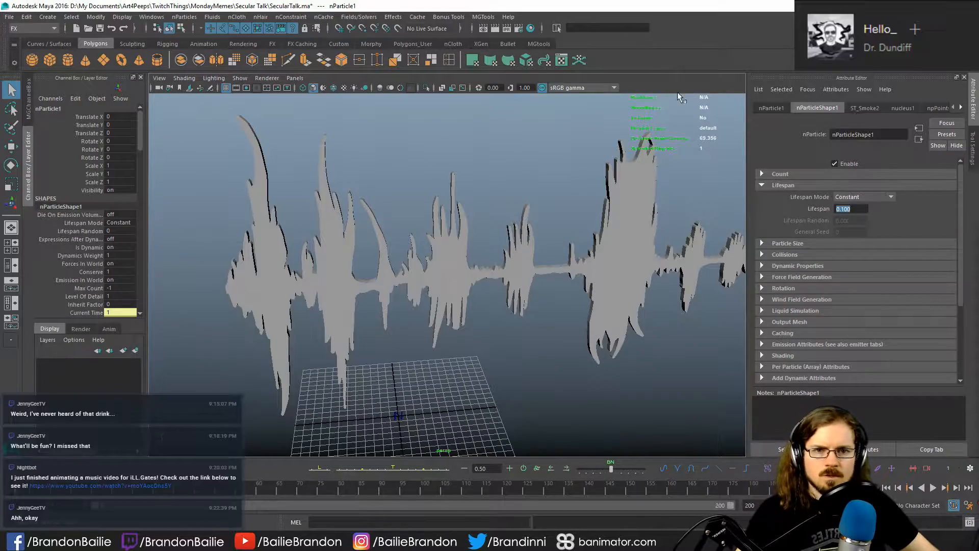
pyautogui.write('0.1')
pyautogui.press('Return')
pyautogui.hotkey('alt', 'v')
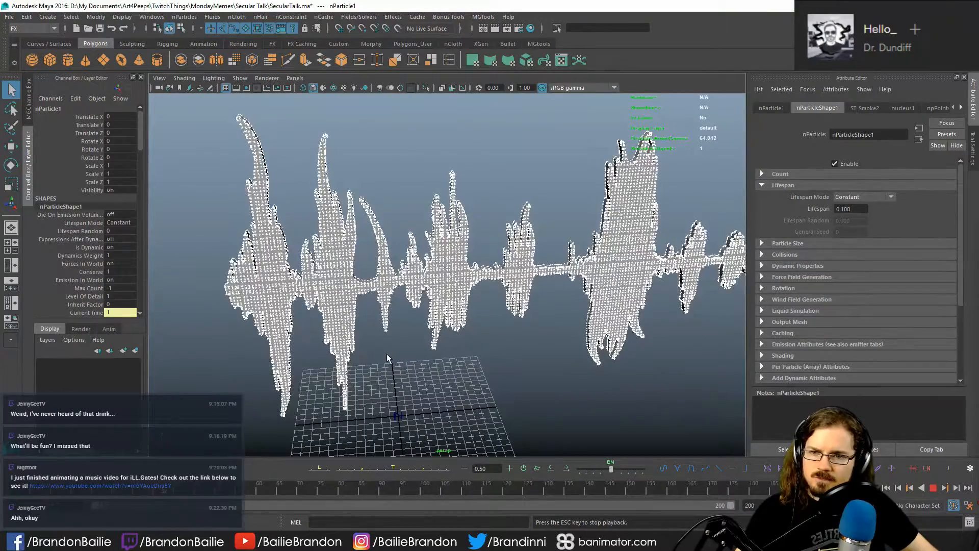
pyautogui.press('Escape')
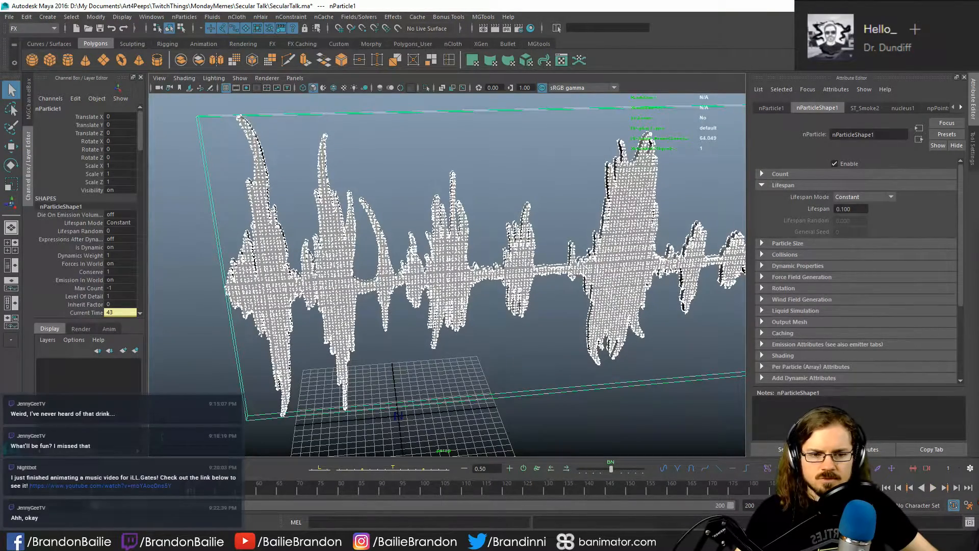
pyautogui.click(887, 488)
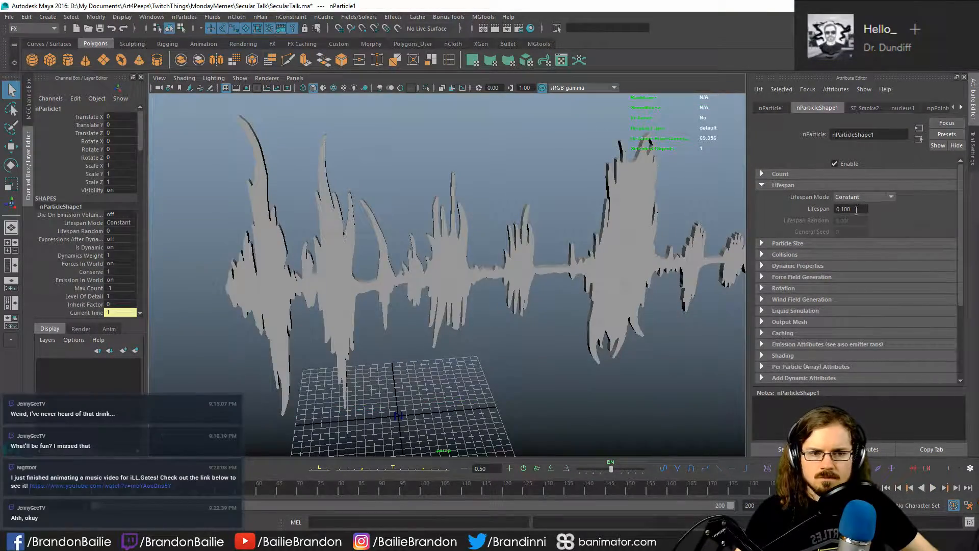
# - Set the particle lifespan to 0.6 and play the simulation
pyautogui.moveTo(857, 210); pyautogui.dragTo(836, 205)
pyautogui.write('.')
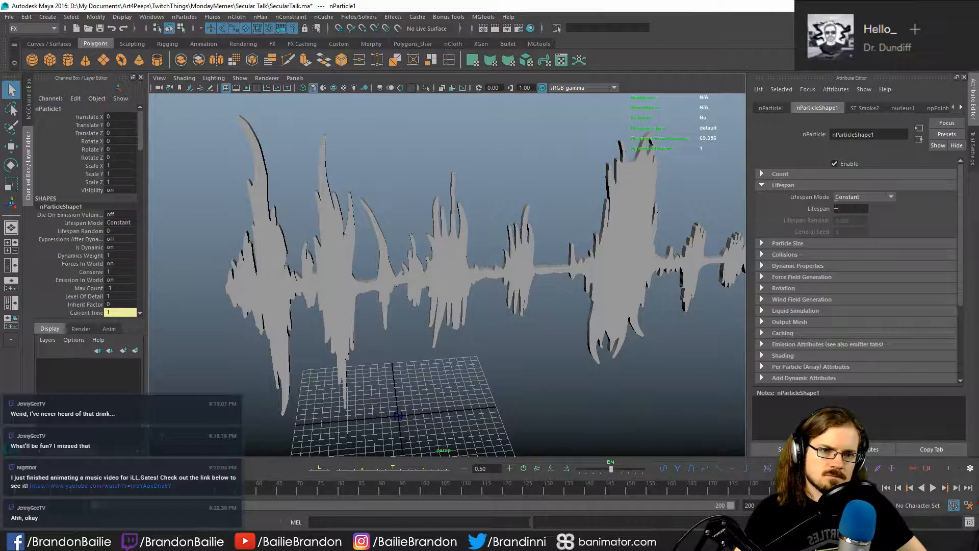
pyautogui.write('6')
pyautogui.press('Return')
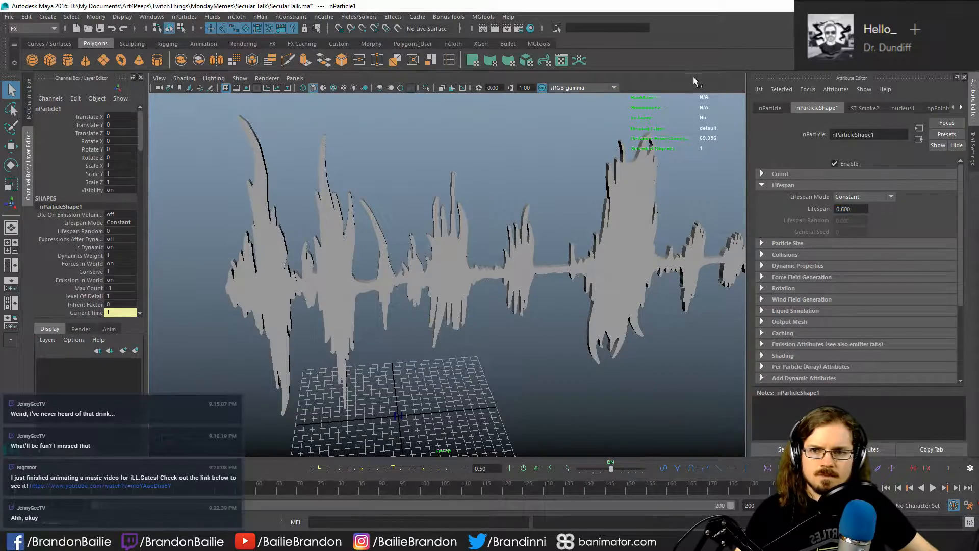
pyautogui.hotkey('alt', 'v')
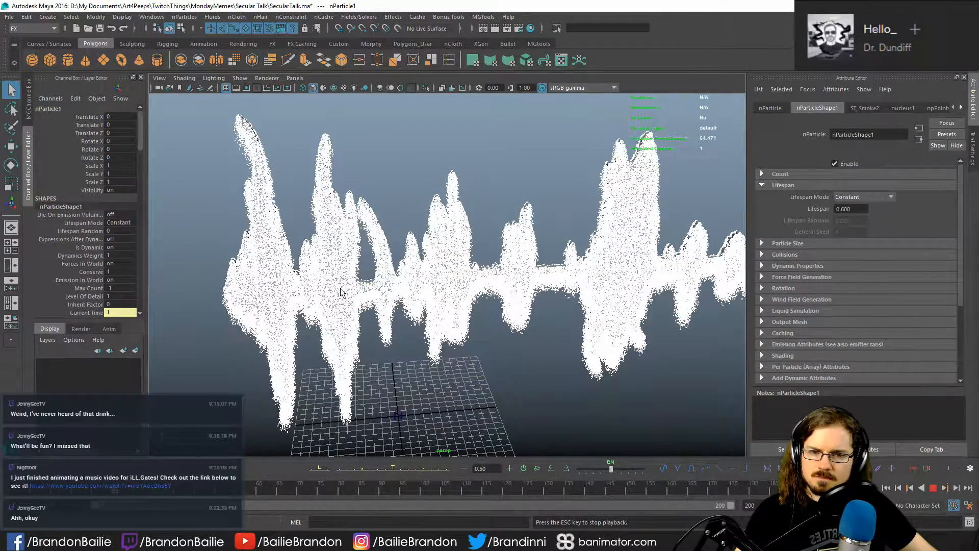
pyautogui.press('Escape')
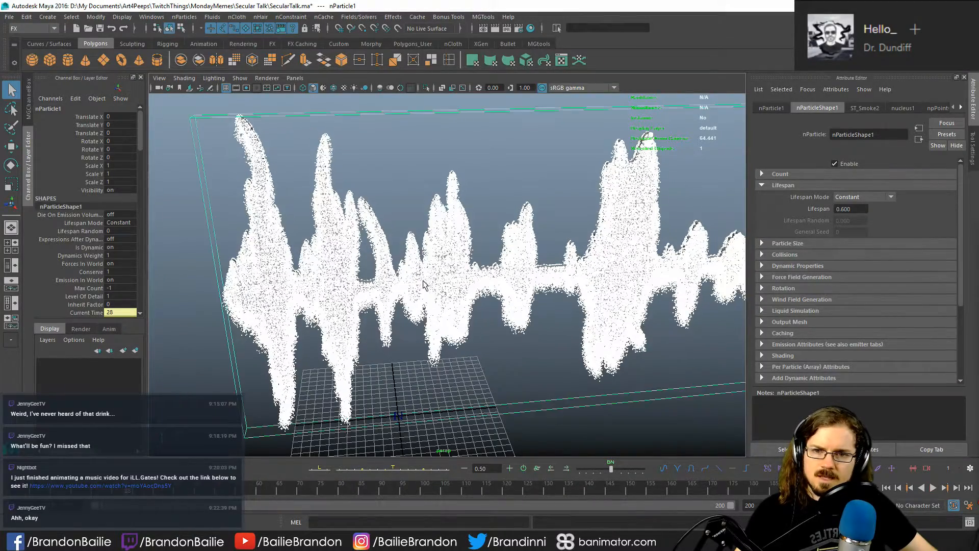
# - Examine the particles around the soundwave mesh from a closer angle and reselect the nParticles
pyautogui.keyDown('alt'); pyautogui.moveTo(489, 364); pyautogui.dragTo(577, 314); pyautogui.keyUp('alt')
pyautogui.click(576, 368)
pyautogui.click(457, 147)
pyautogui.keyDown('alt'); pyautogui.moveTo(457, 147); pyautogui.dragTo(684, 213); pyautogui.keyUp('alt')
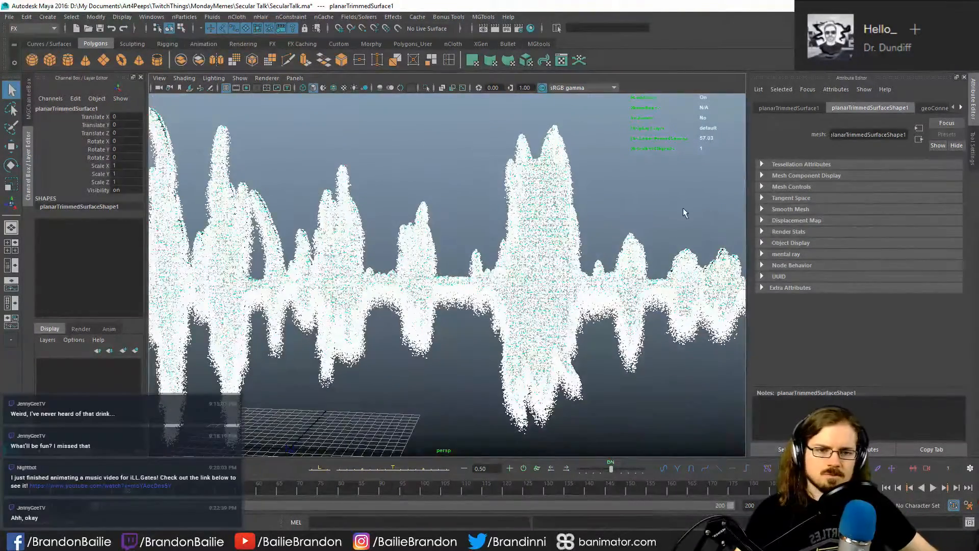
pyautogui.click(668, 212)
pyautogui.click(704, 269)
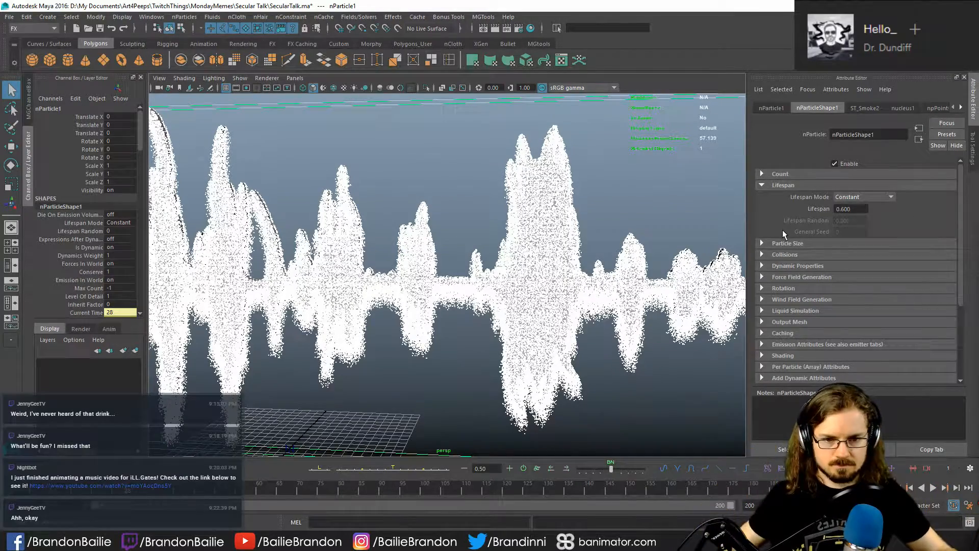
# - Add a radius scale ramp point with value 0.680 at position 1.000 and set the particle radius to 0.4
pyautogui.click(788, 243)
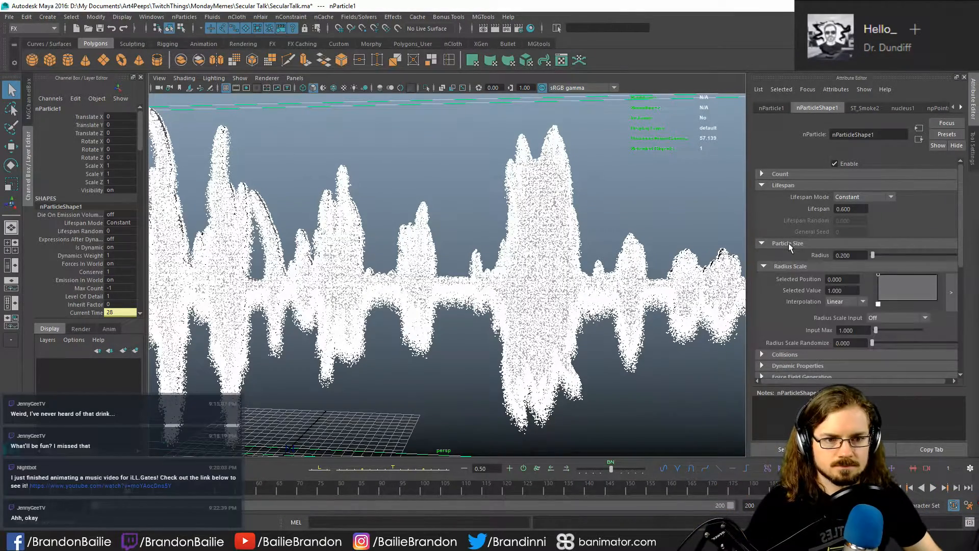
pyautogui.moveTo(889, 279); pyautogui.dragTo(946, 283)
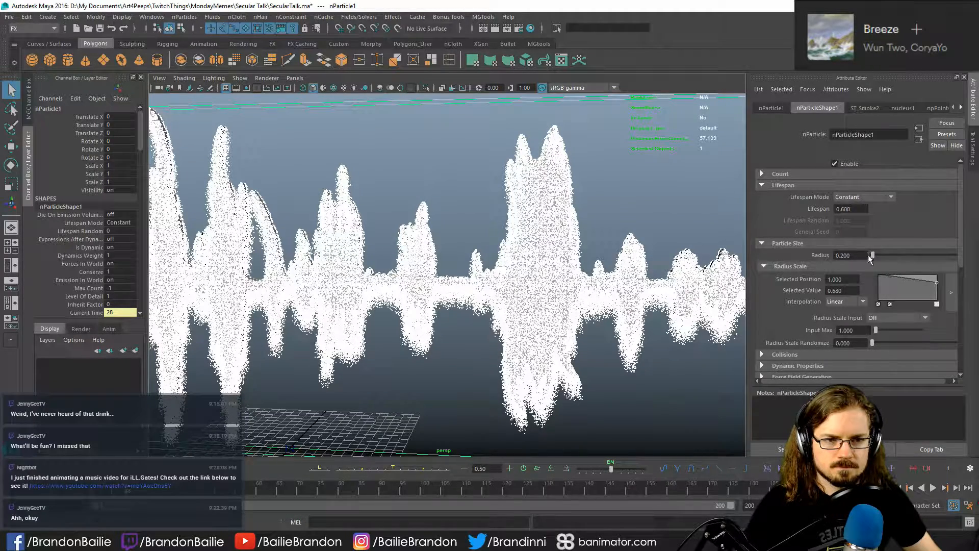
pyautogui.doubleClick(842, 256)
pyautogui.write('0.4')
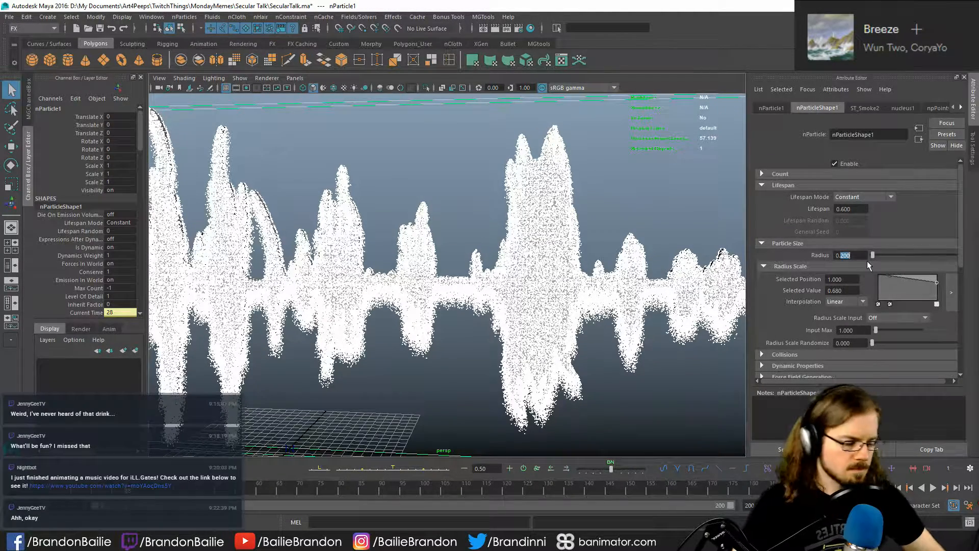
pyautogui.press('Return')
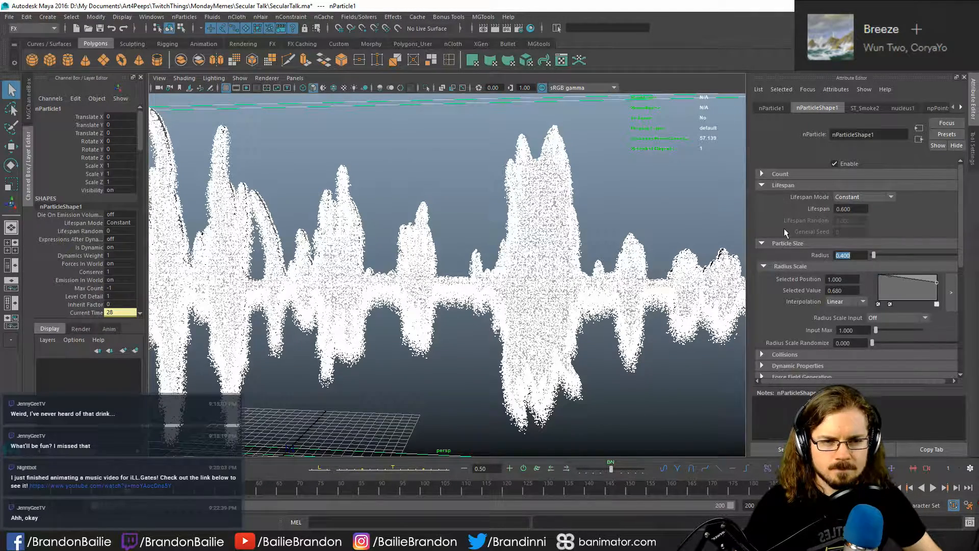
# - Try the Volume emitter type on ST_Smoke2 in a short playback, and switch the type back to Omni
pyautogui.click(868, 108)
pyautogui.click(850, 265)
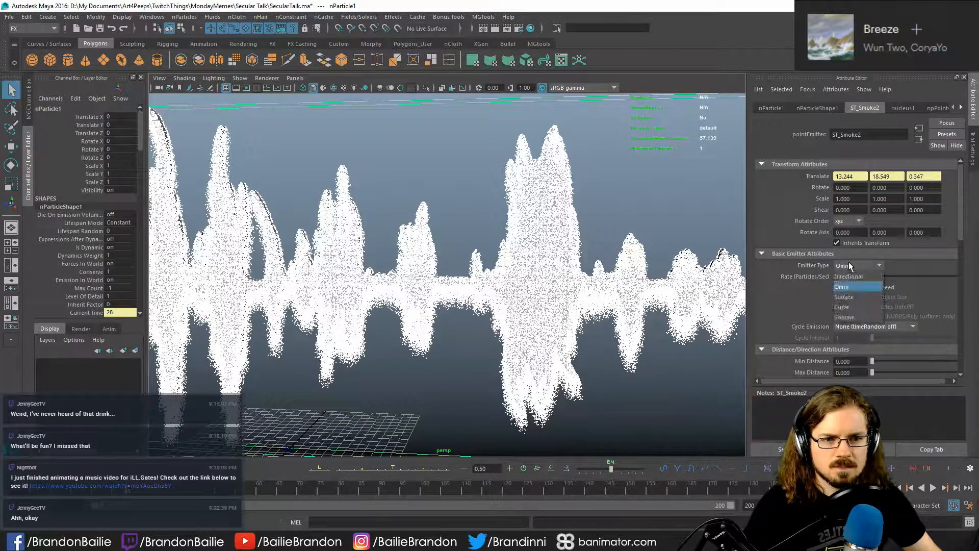
pyautogui.click(854, 317)
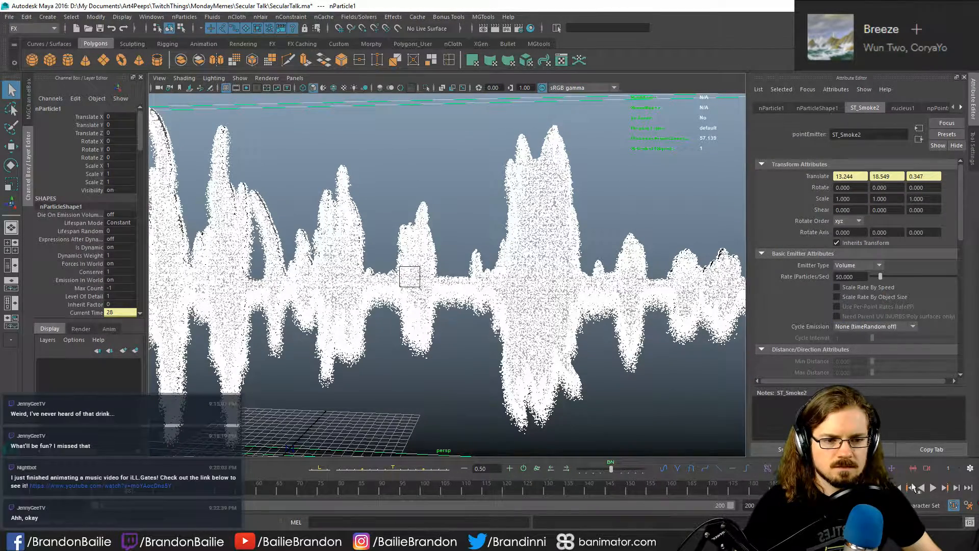
pyautogui.hotkey('alt', 'shift', 'v')
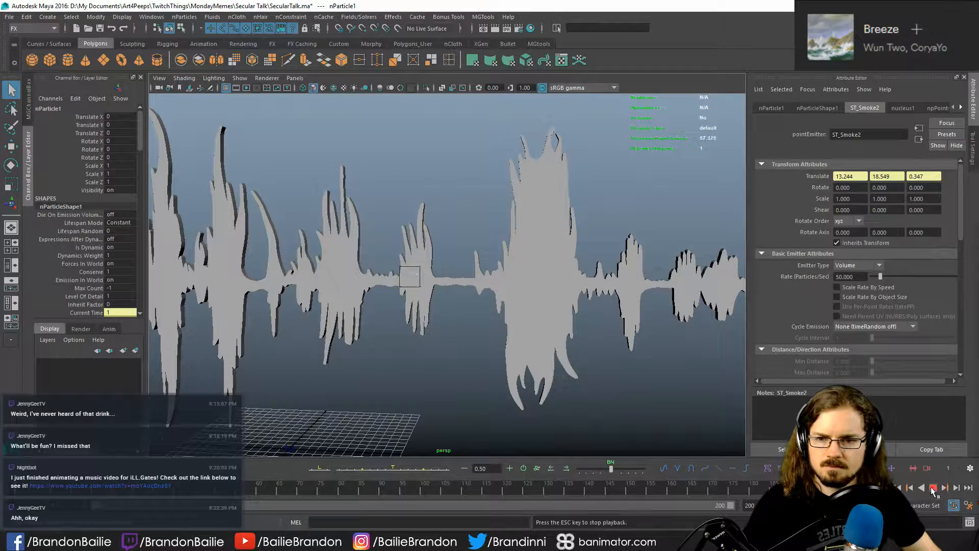
pyautogui.hotkey('alt', 'shift', 'v')
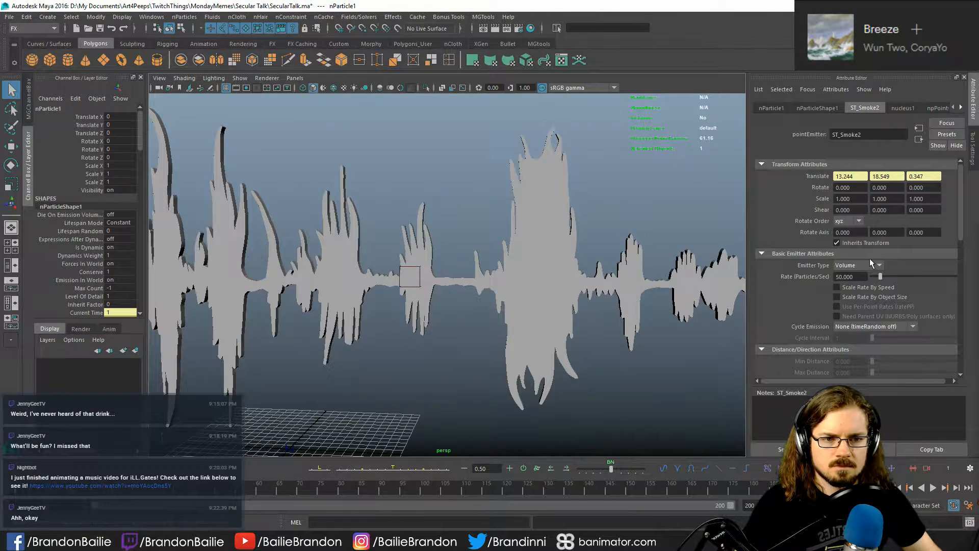
pyautogui.click(868, 262)
pyautogui.click(858, 286)
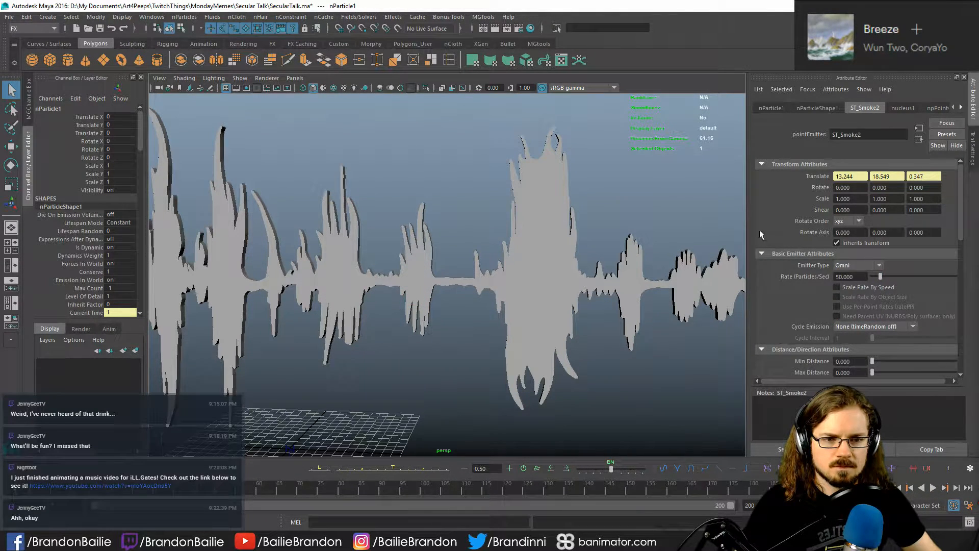
# - Replay the simulation, return to the first frame and look over ST_Smoke2's emitter attributes
pyautogui.click(933, 488)
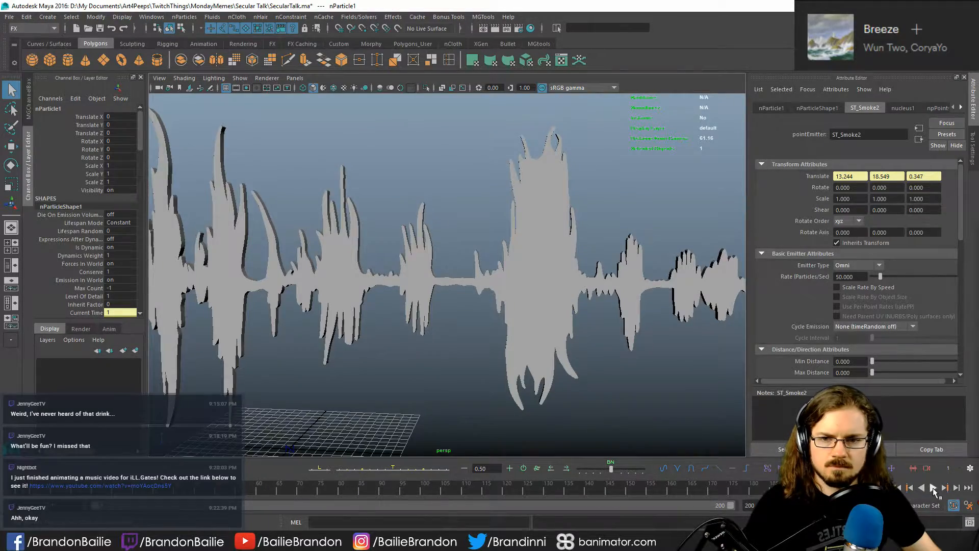
pyautogui.hotkey('alt', 'shift', 'v')
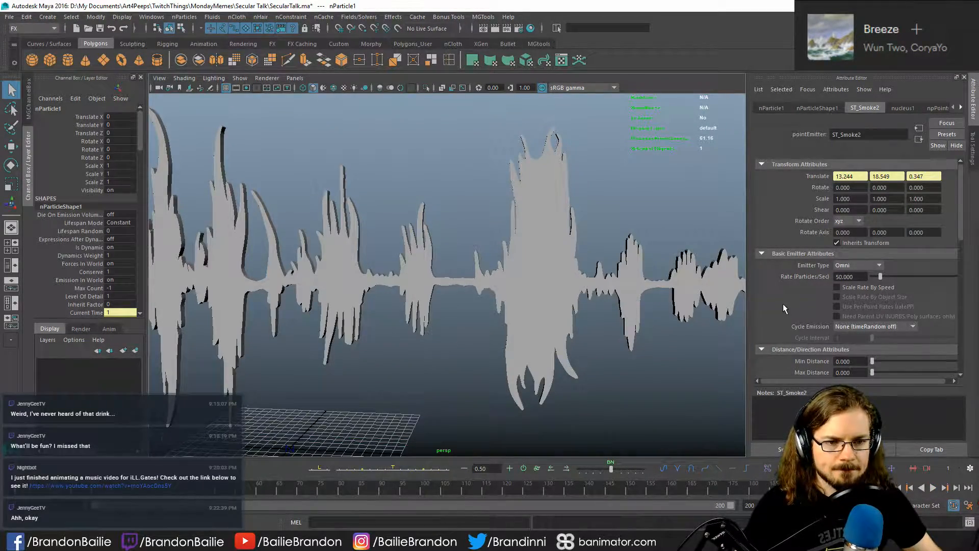
pyautogui.scroll(-1, 782, 304)
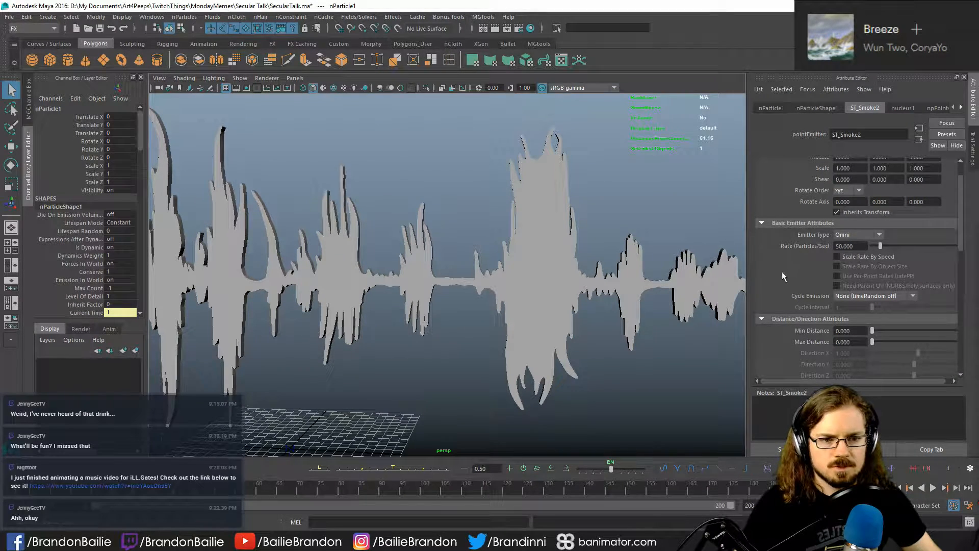
pyautogui.scroll(2, 773, 277)
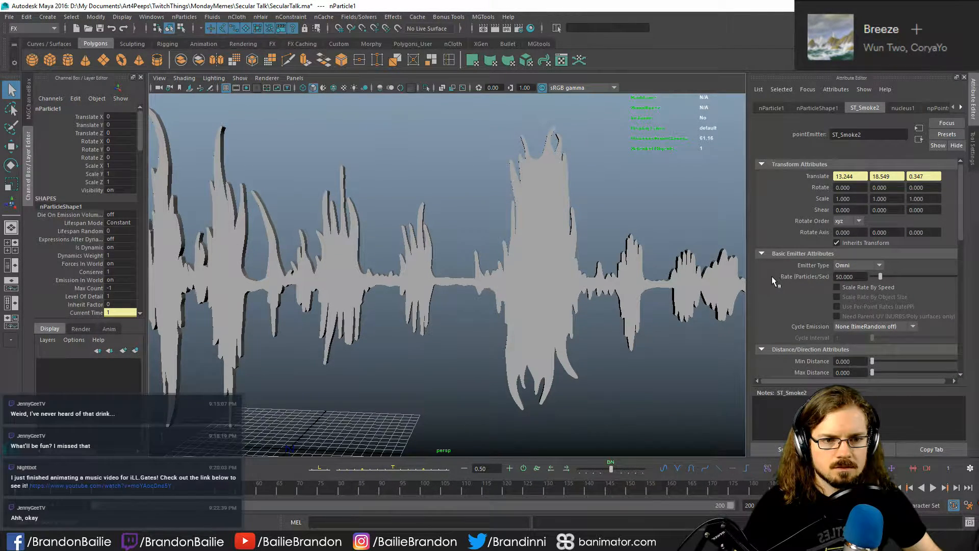
# - Try an emission speed of -1 on ST_Smoke2 in a short playback, and set the speed back to 1
pyautogui.scroll(-4, 772, 277)
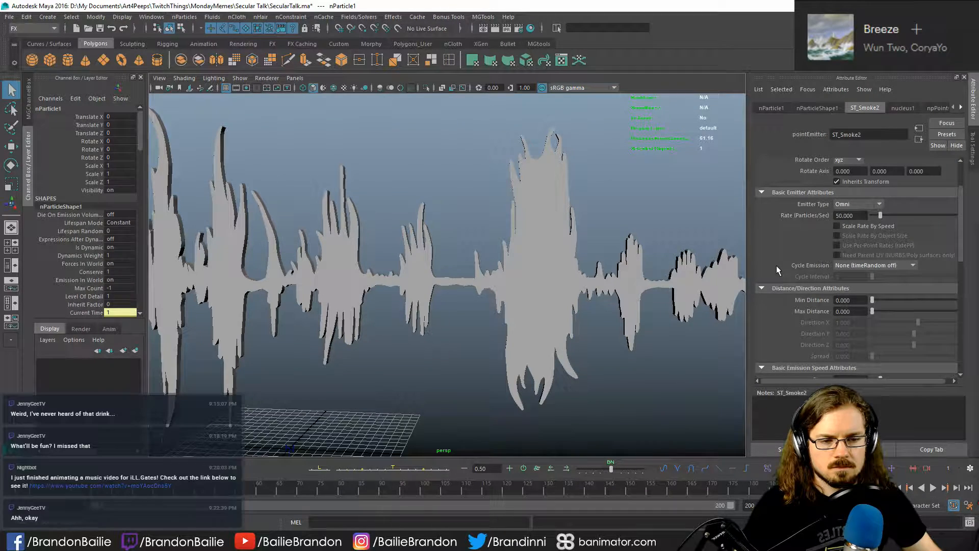
pyautogui.scroll(-4, 777, 266)
pyautogui.scroll(-4, 778, 271)
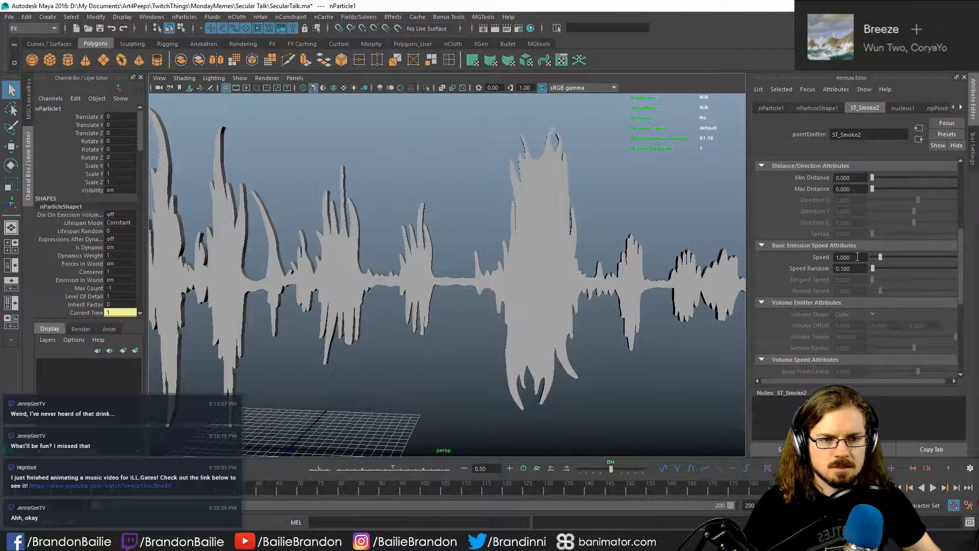
pyautogui.moveTo(858, 258); pyautogui.dragTo(784, 255)
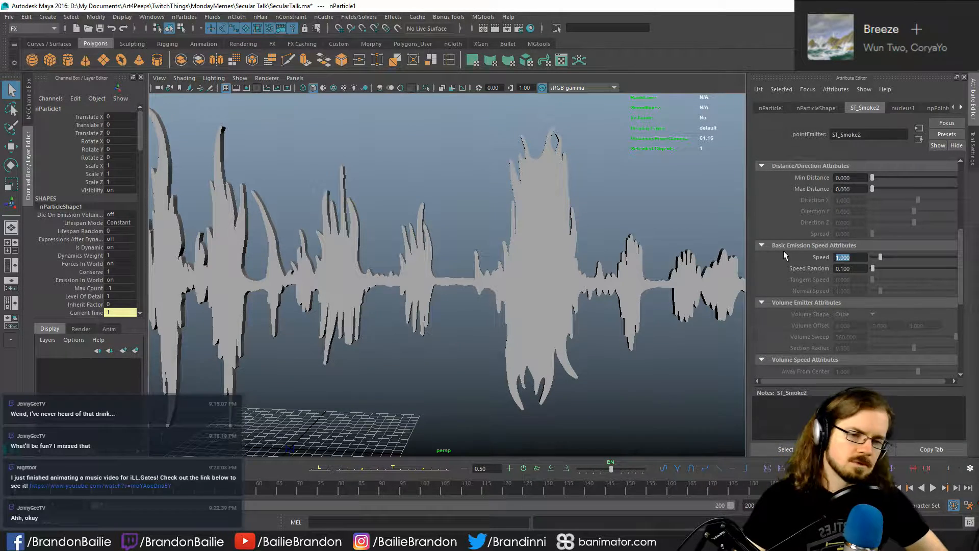
pyautogui.write('-1')
pyautogui.press('Return')
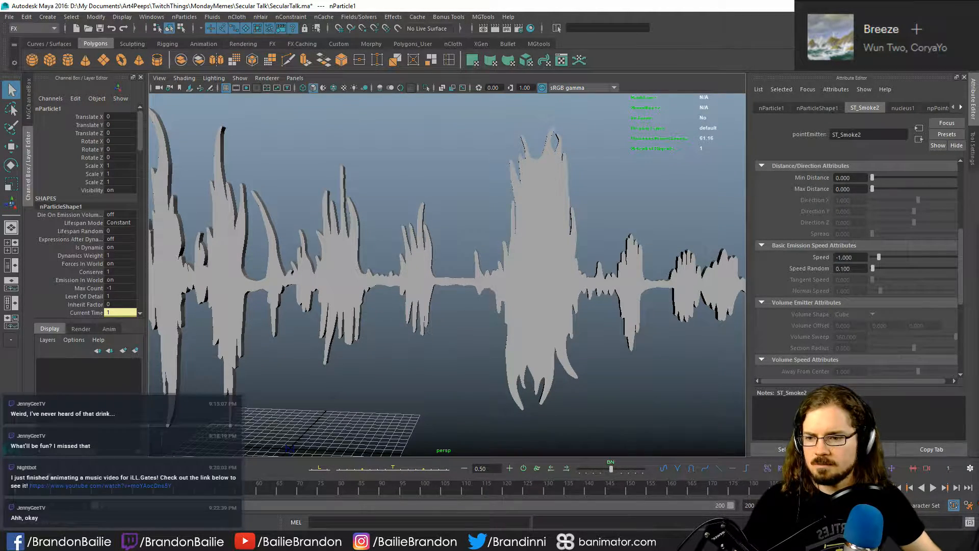
pyautogui.click(932, 488)
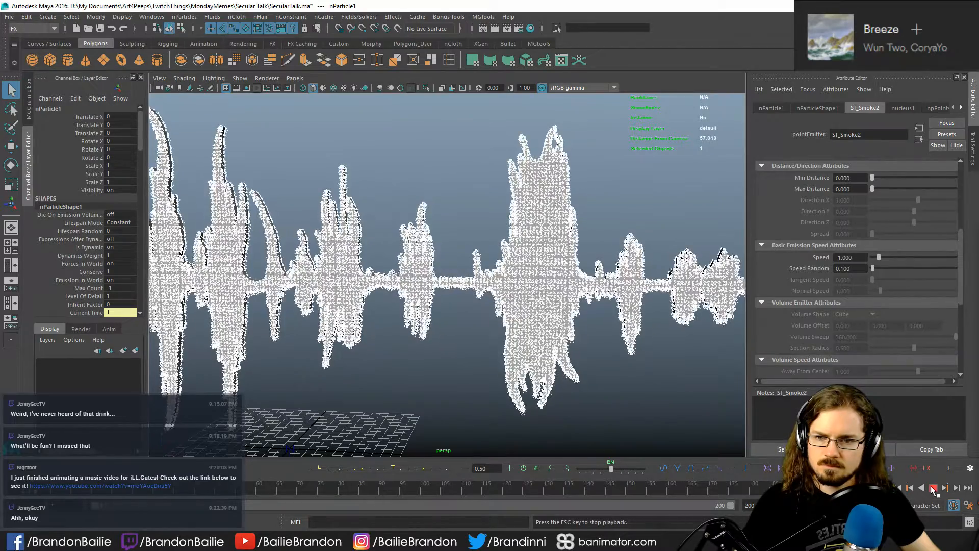
pyautogui.moveTo(858, 257); pyautogui.dragTo(787, 260)
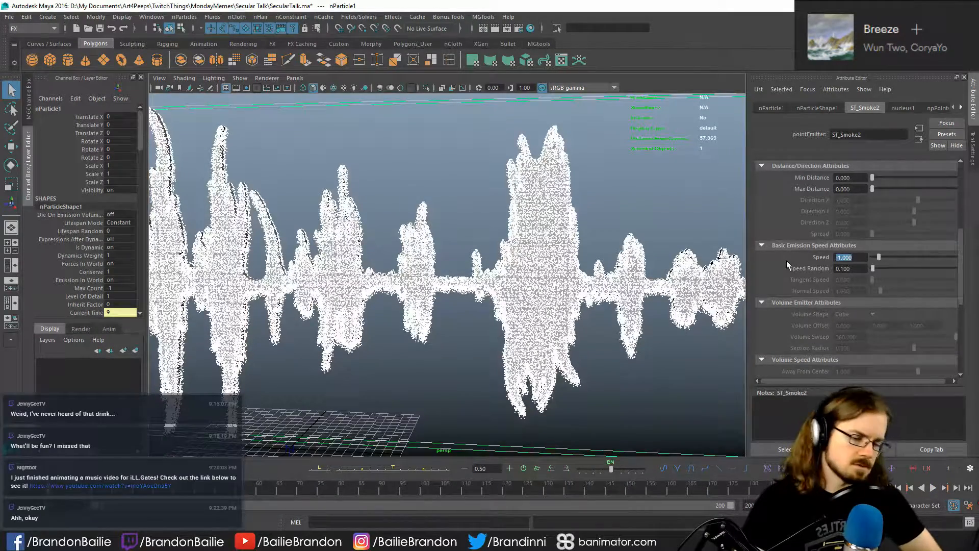
pyautogui.write('1')
pyautogui.press('Return')
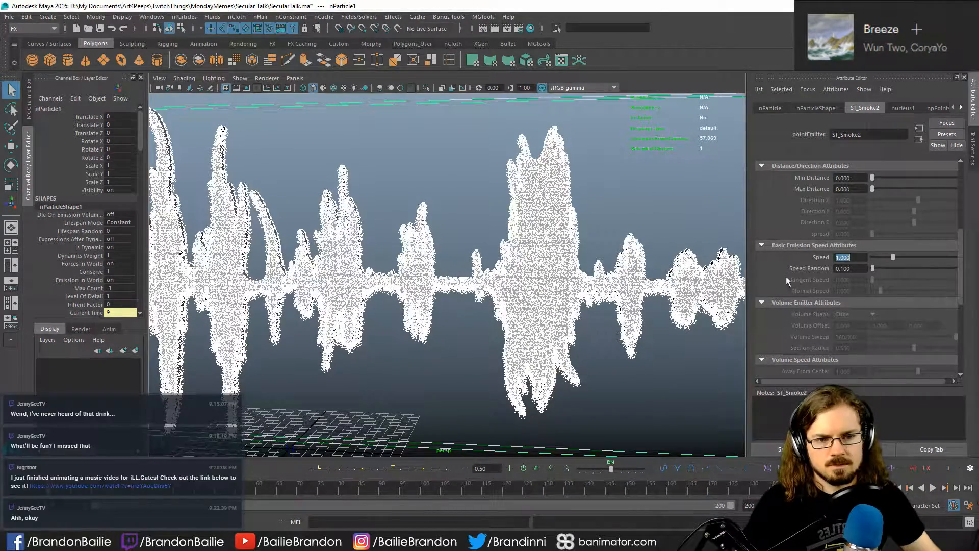
# - Look through ST_Smoke2's remaining emitter attributes and set the gravity of nucleus1 to -9.8
pyautogui.scroll(-5, 785, 277)
pyautogui.scroll(2, 776, 283)
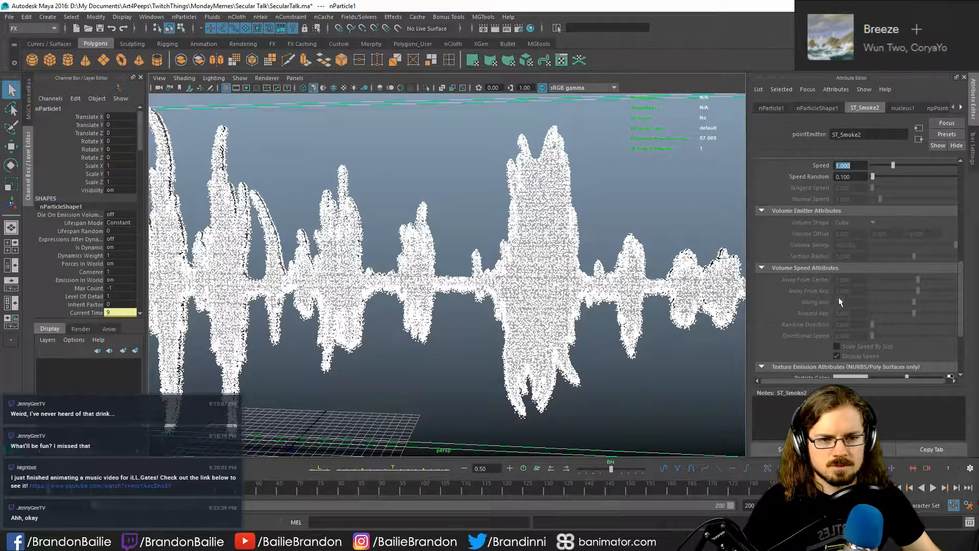
pyautogui.scroll(-3, 783, 331)
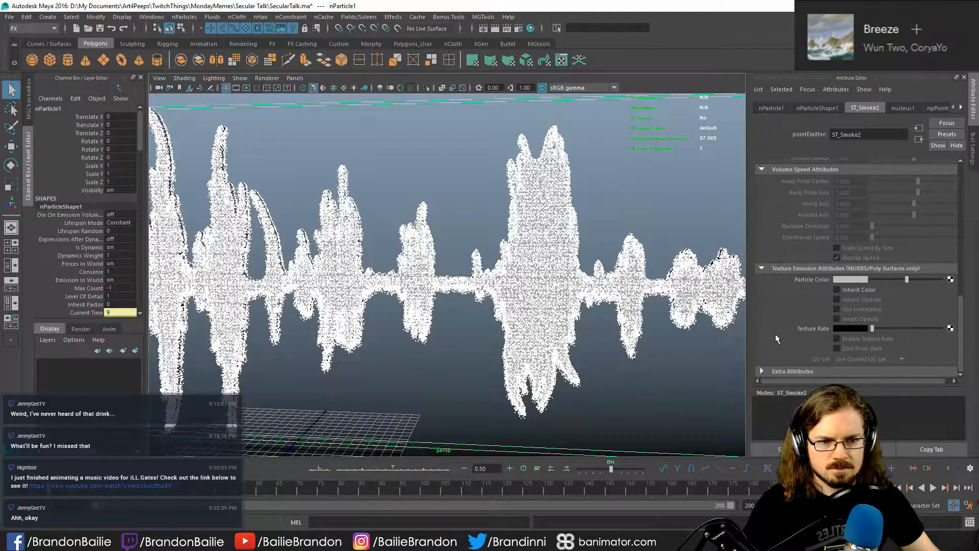
pyautogui.scroll(10, 778, 331)
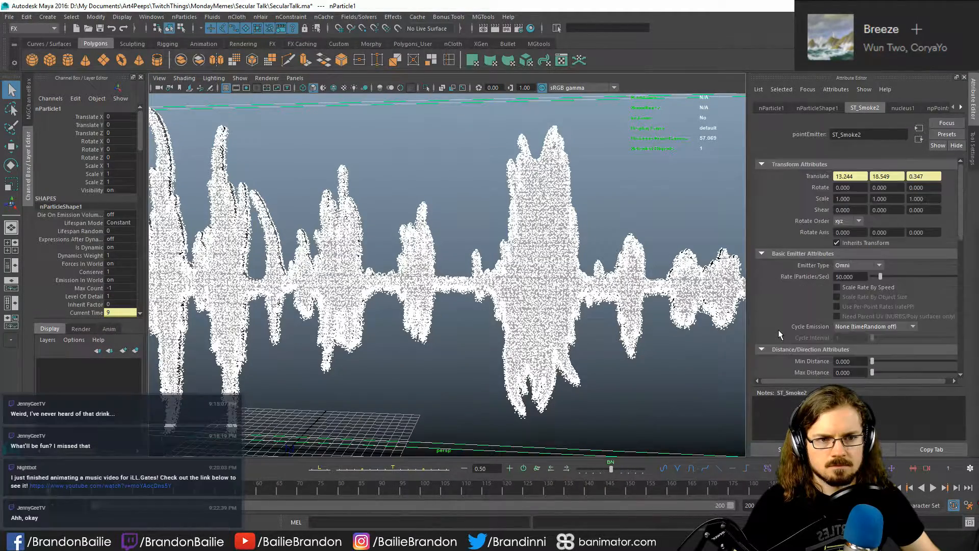
pyautogui.click(906, 108)
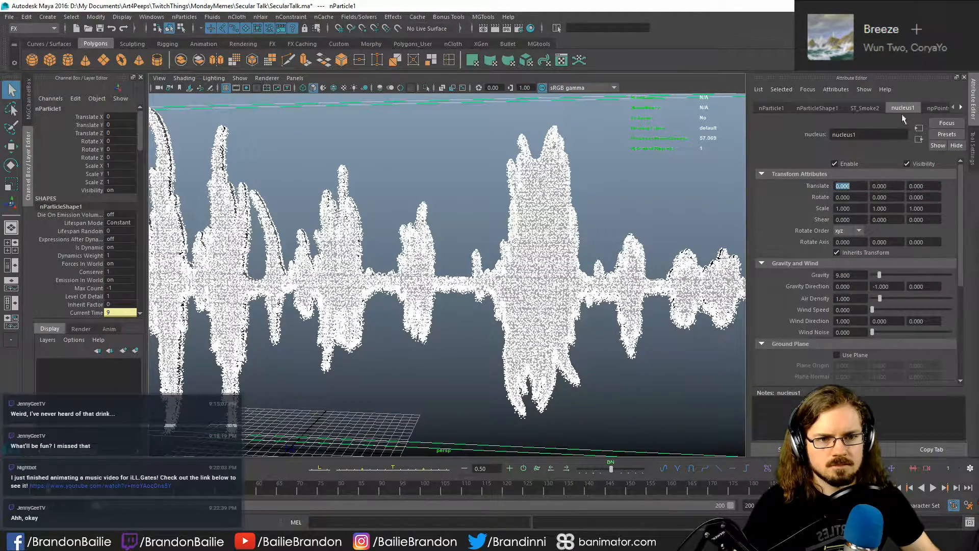
pyautogui.doubleClick(858, 276)
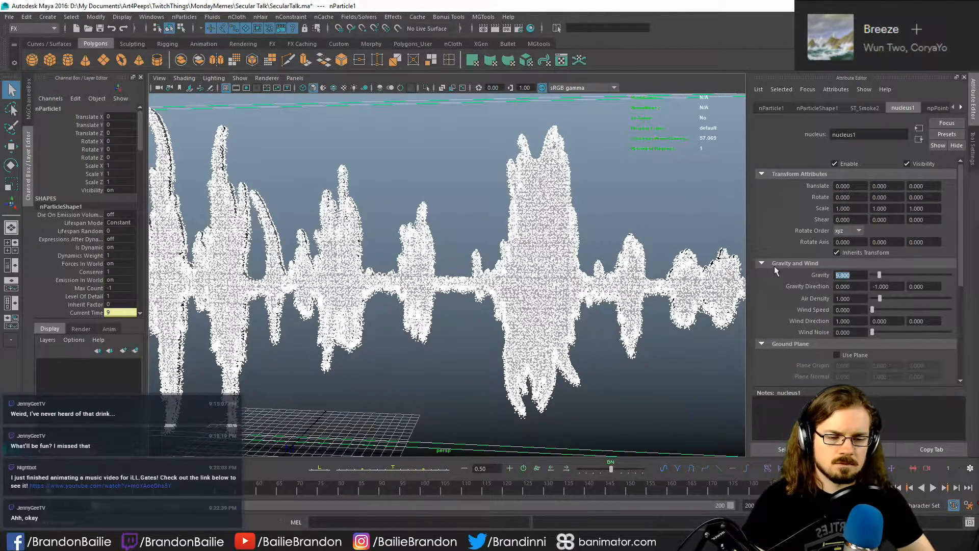
pyautogui.write('-')
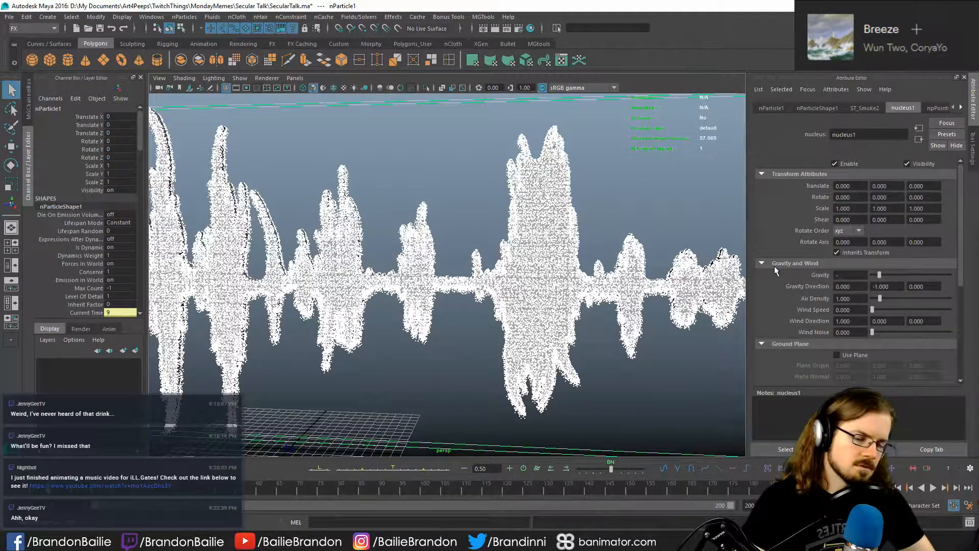
pyautogui.write('9.8')
pyautogui.press('Return')
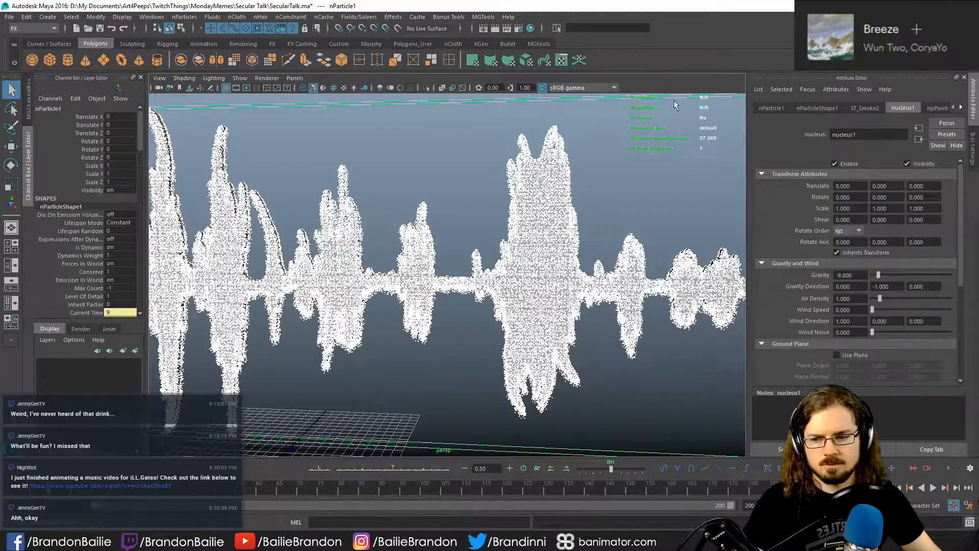
# - Play the simulation with the inverted gravity, stop it and return to the first frame
pyautogui.hotkey('alt', 'v')
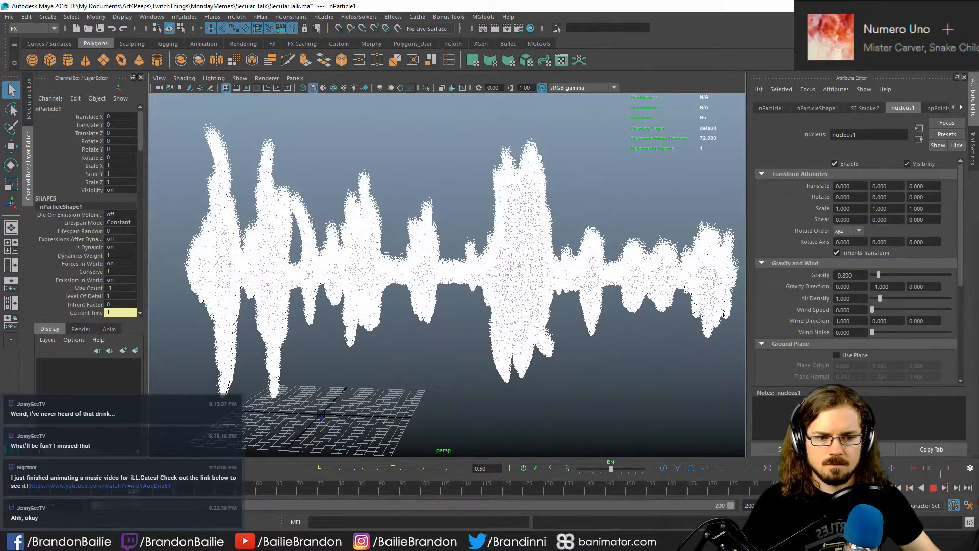
pyautogui.click(932, 489)
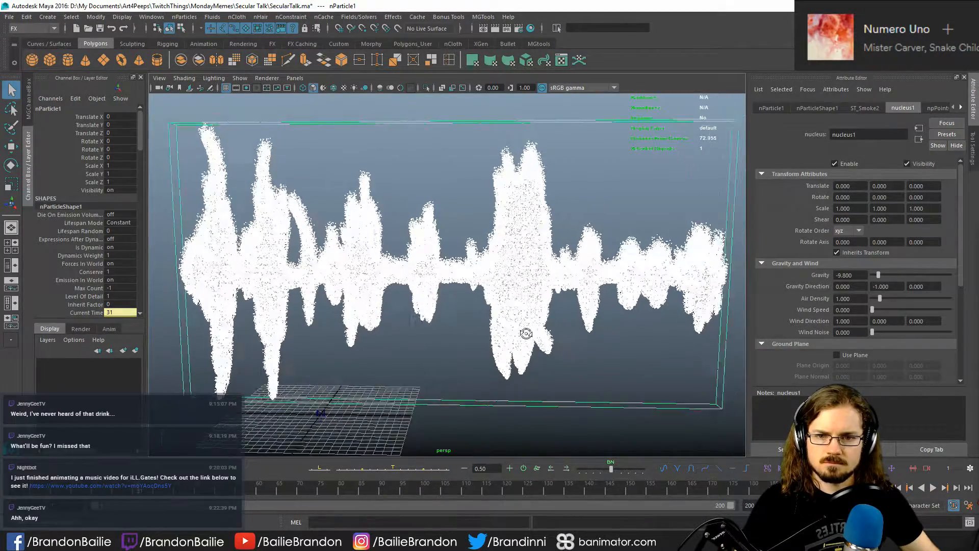
pyautogui.click(911, 488)
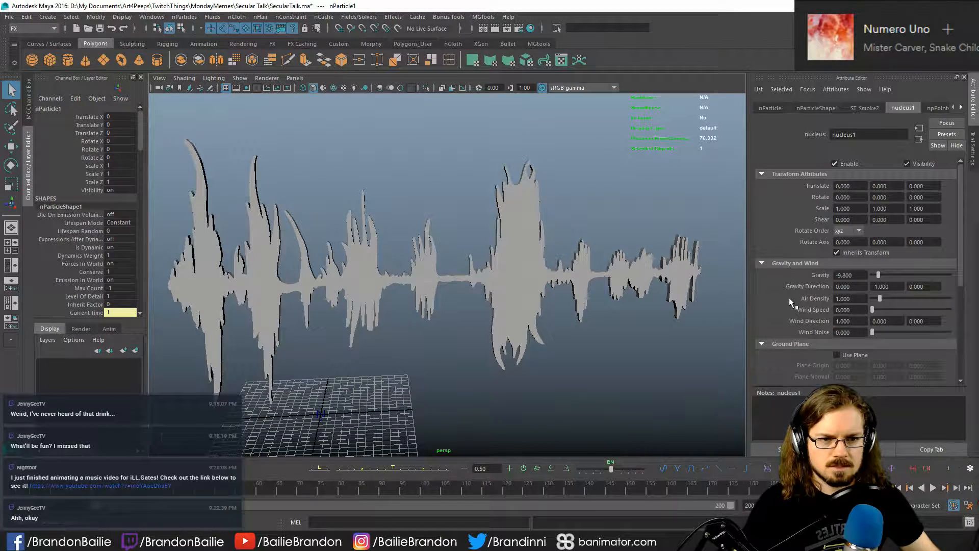
# - Set nucleus1's air density to 0.75 and its wind speed to 0.2
pyautogui.click(860, 300)
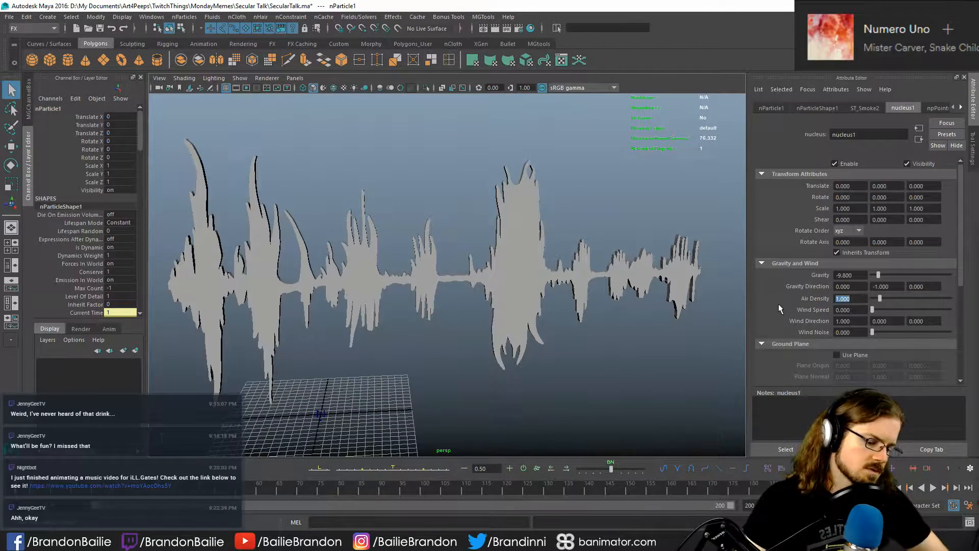
pyautogui.write('0.75')
pyautogui.press('Return')
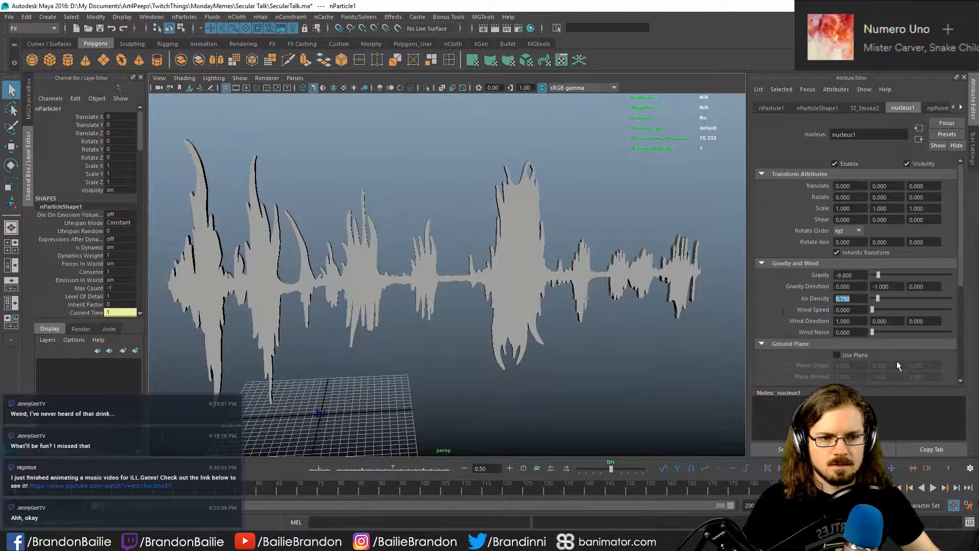
pyautogui.click(858, 309)
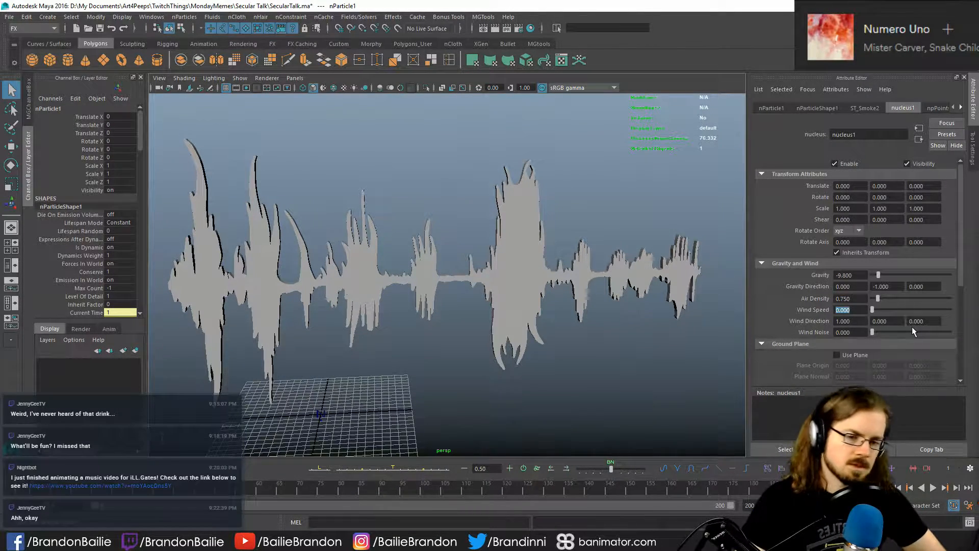
pyautogui.write('.2')
pyautogui.press('Return')
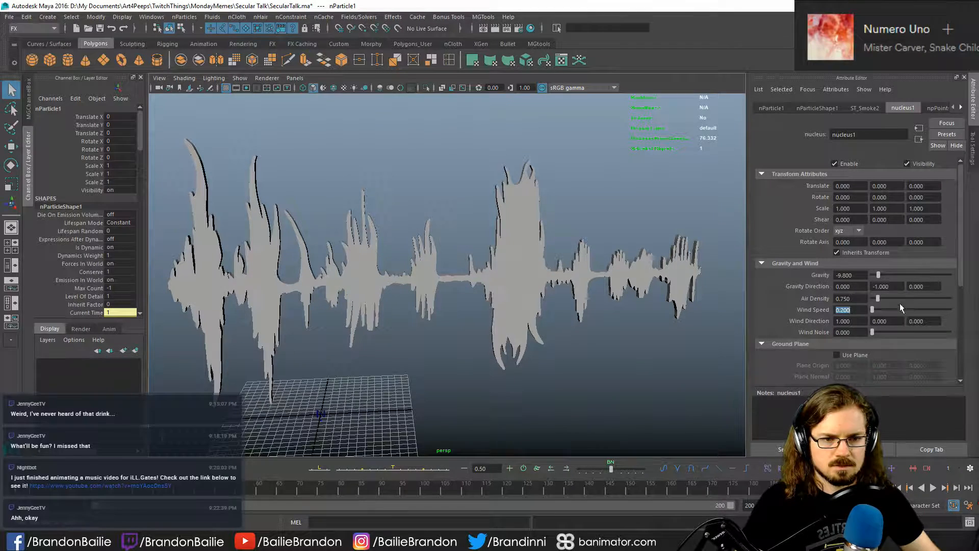
# - Set nucleus1's wind noise to about 0.066 and preview the particles in a short playback
pyautogui.click(848, 332)
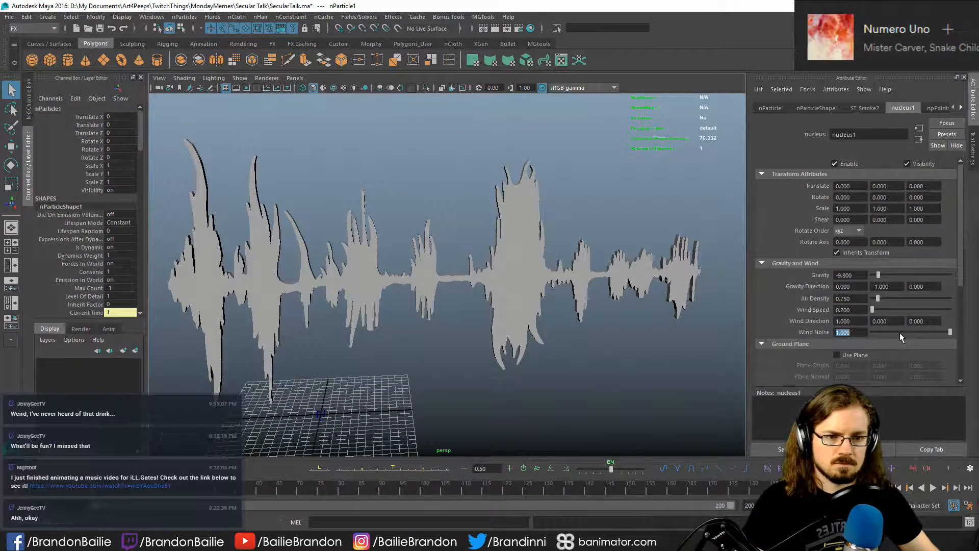
pyautogui.moveTo(899, 333); pyautogui.dragTo(877, 332)
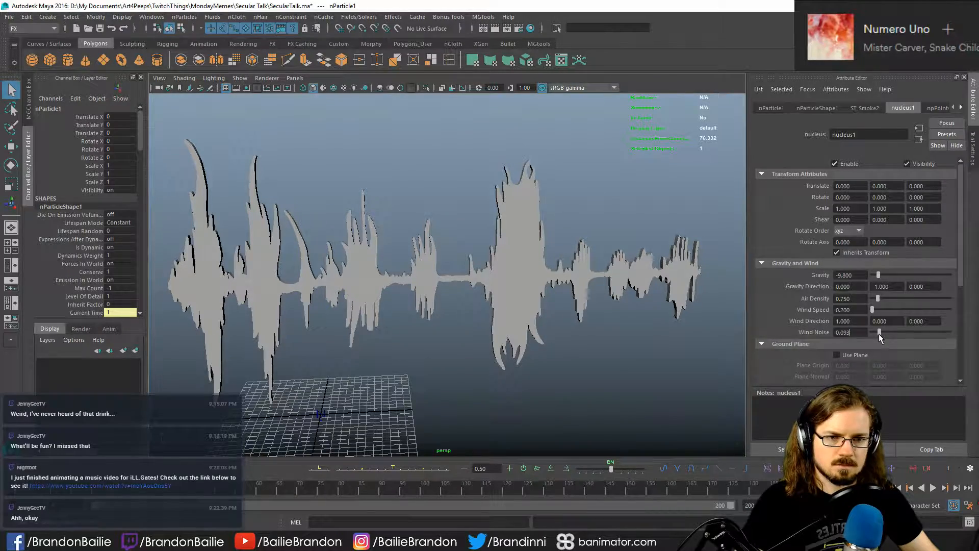
pyautogui.hotkey('alt', 'v')
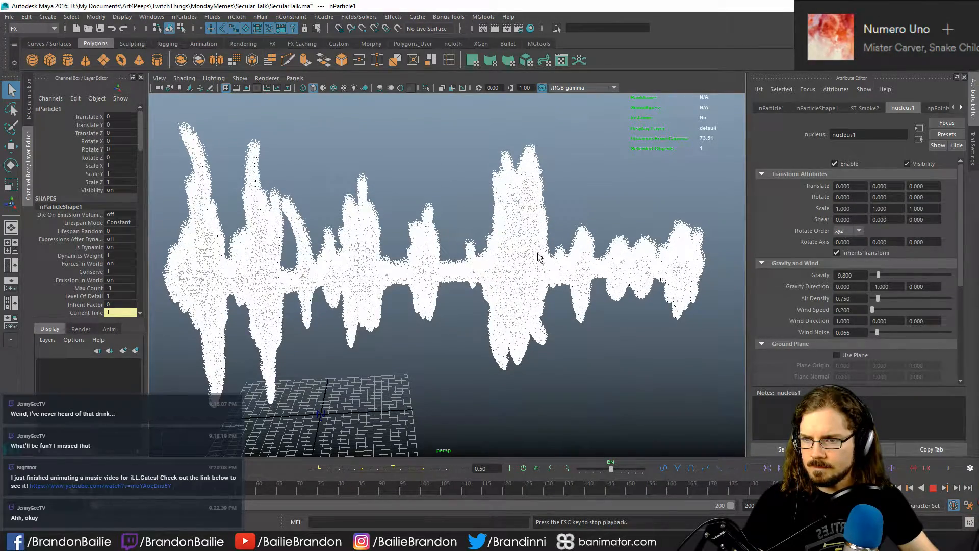
pyautogui.press('Escape')
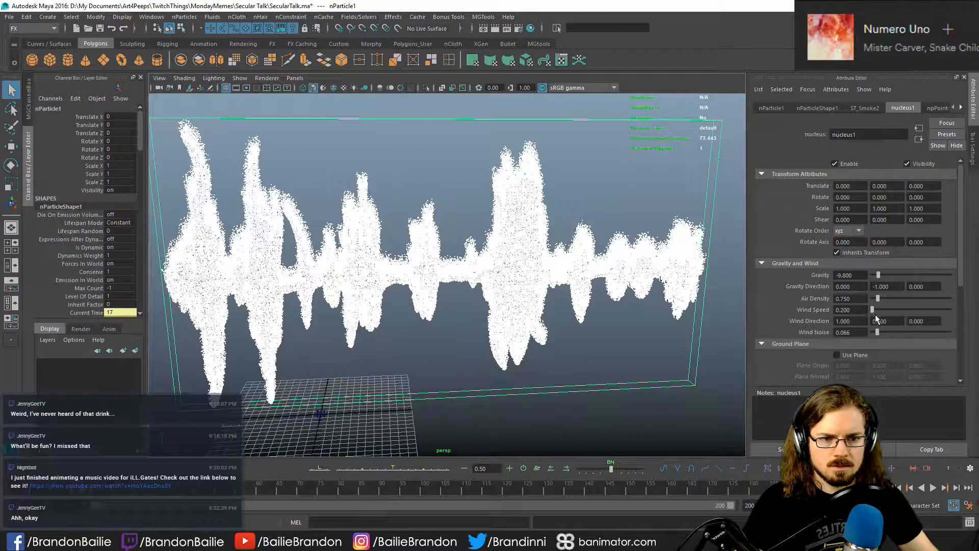
# - Raise nucleus1's wind speed to about 7.285 and replay the simulation from the first frame
pyautogui.moveTo(875, 309); pyautogui.dragTo(884, 310)
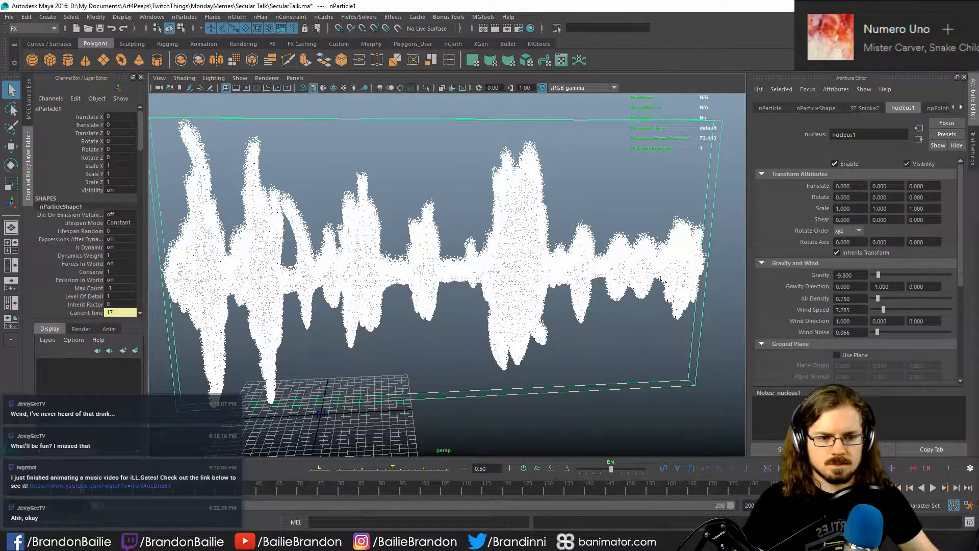
pyautogui.click(898, 484)
pyautogui.hotkey('alt', 'v')
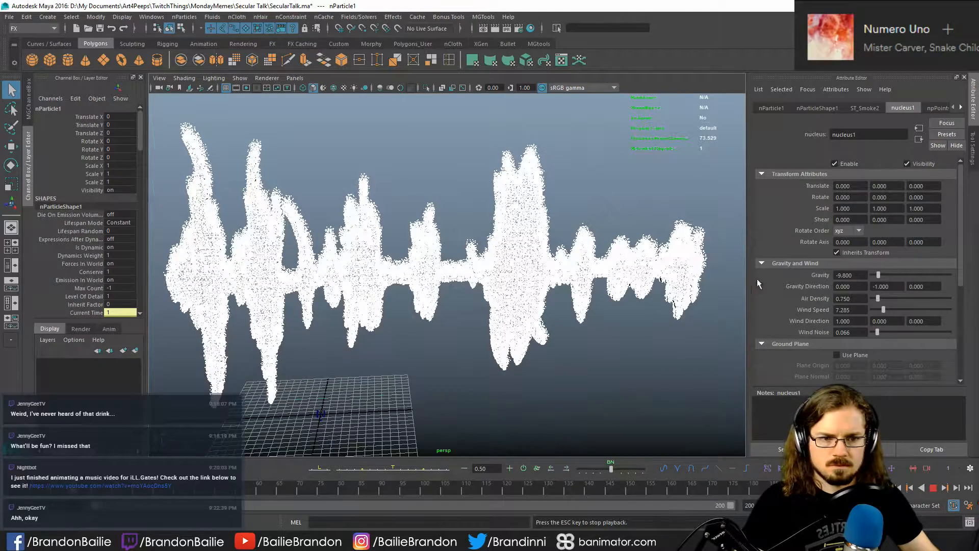
pyautogui.press('Escape')
# - Raise nucleus1's wind noise to about 0.517 and set the wind direction to 0, -1, 0
pyautogui.moveTo(875, 332); pyautogui.dragTo(913, 332)
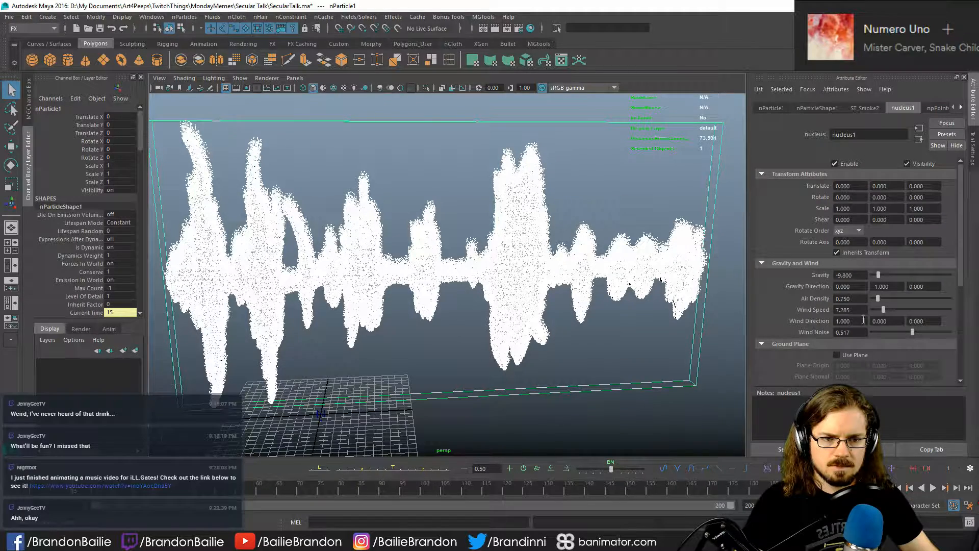
pyautogui.moveTo(864, 323); pyautogui.dragTo(828, 313)
pyautogui.write('0')
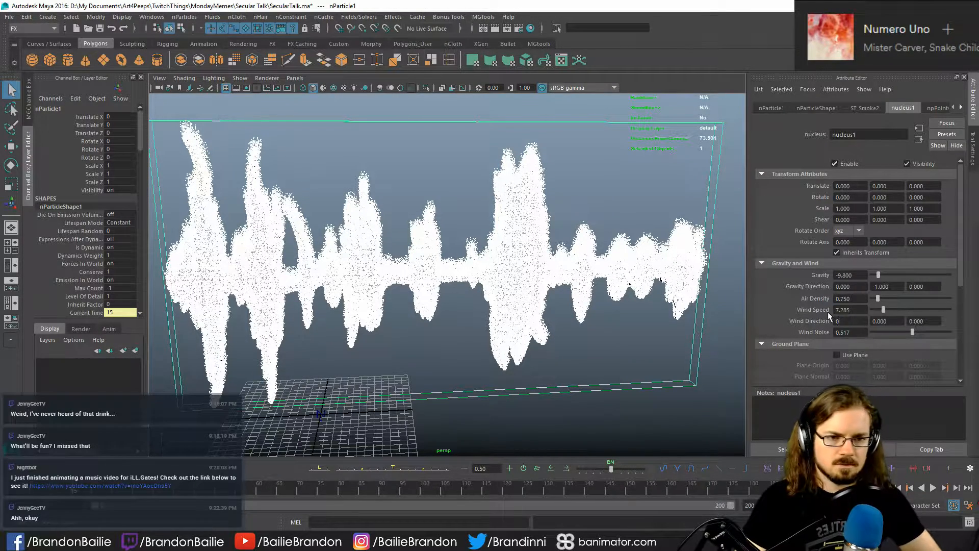
pyautogui.press('Tab')
pyautogui.write('-1')
pyautogui.press('Return')
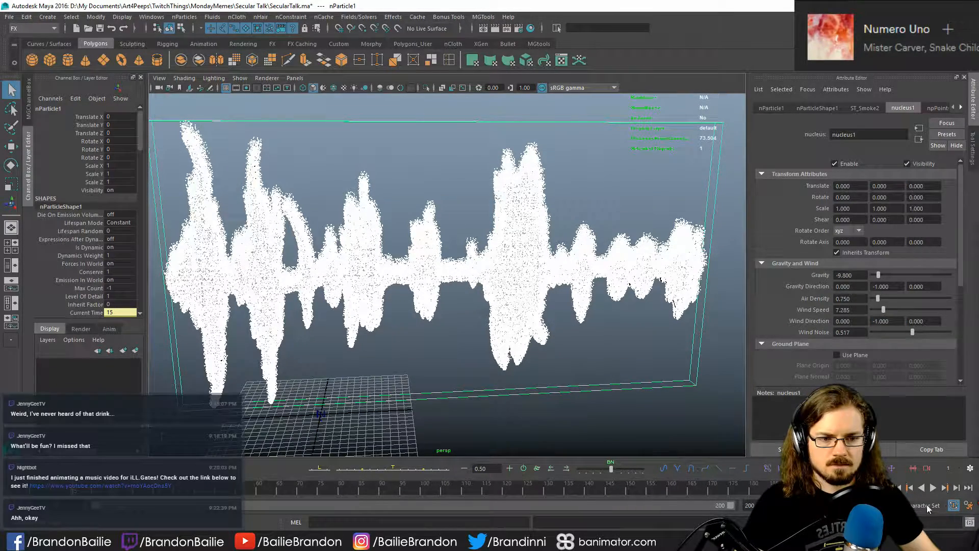
# - Replay the simulation from the first frame, stop it and clear the selection
pyautogui.click(886, 488)
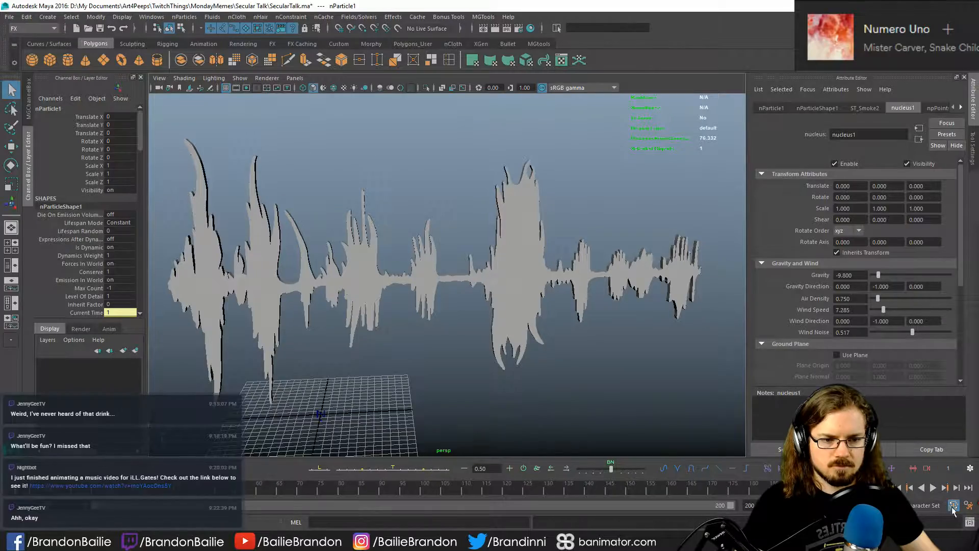
pyautogui.click(934, 488)
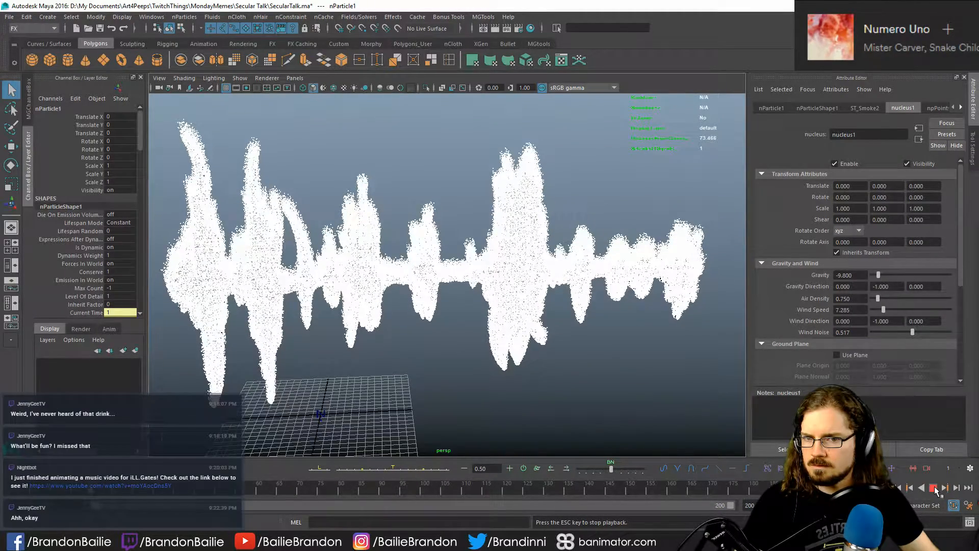
pyautogui.click(934, 488)
pyautogui.click(659, 413)
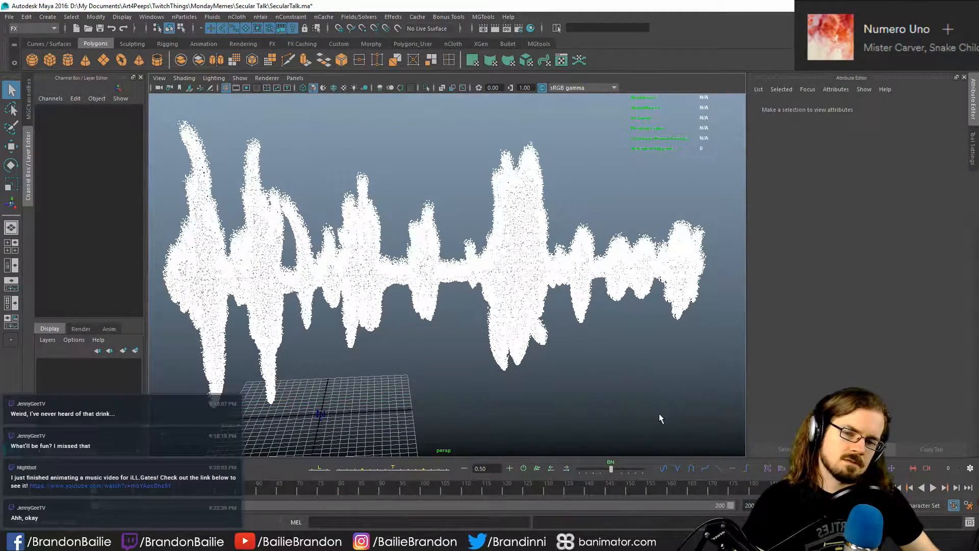
pyautogui.click(437, 335)
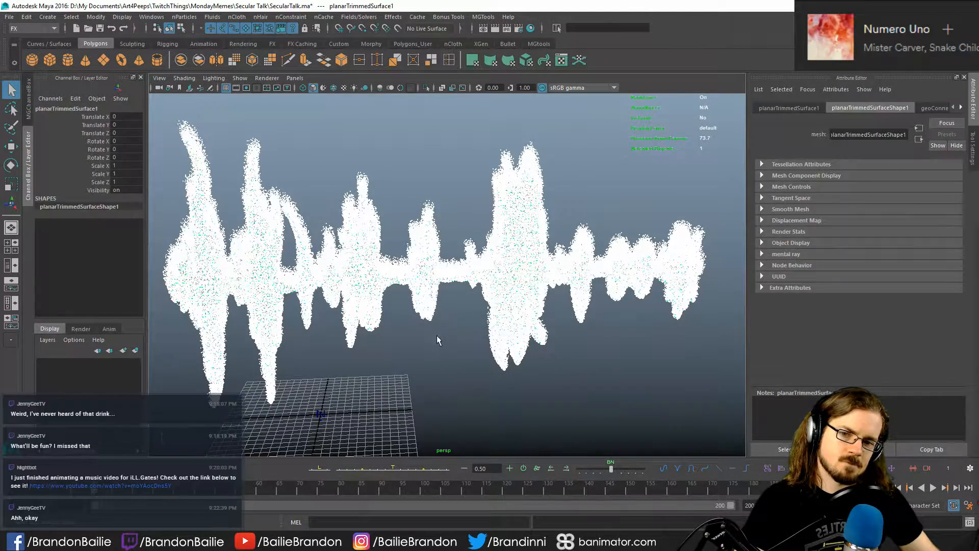
pyautogui.click(419, 354)
pyautogui.moveTo(418, 354); pyautogui.dragTo(502, 483)
pyautogui.click(444, 373)
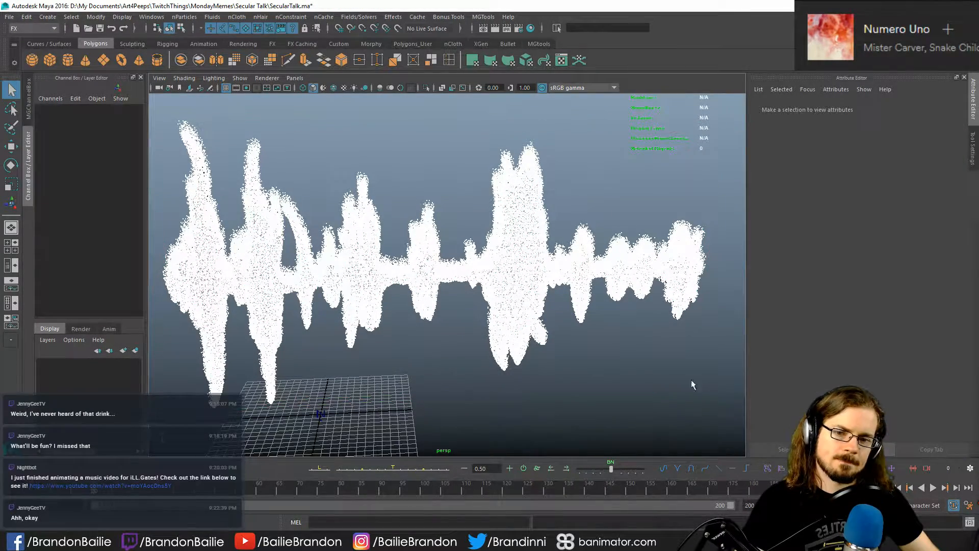
# - Select the soundwave nParticles and examine their shape, transform and nucleus attributes and the available effects commands
pyautogui.moveTo(538, 395); pyautogui.dragTo(511, 387)
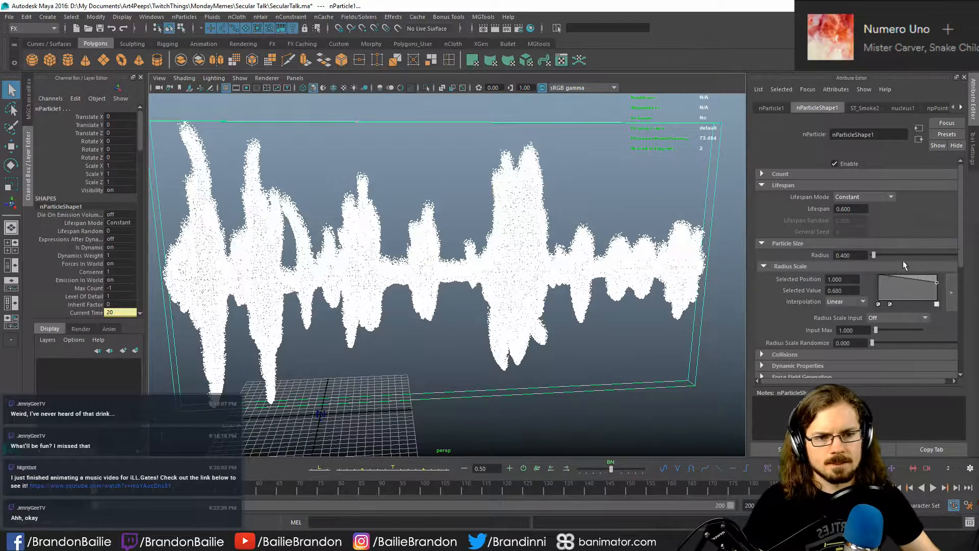
pyautogui.click(904, 108)
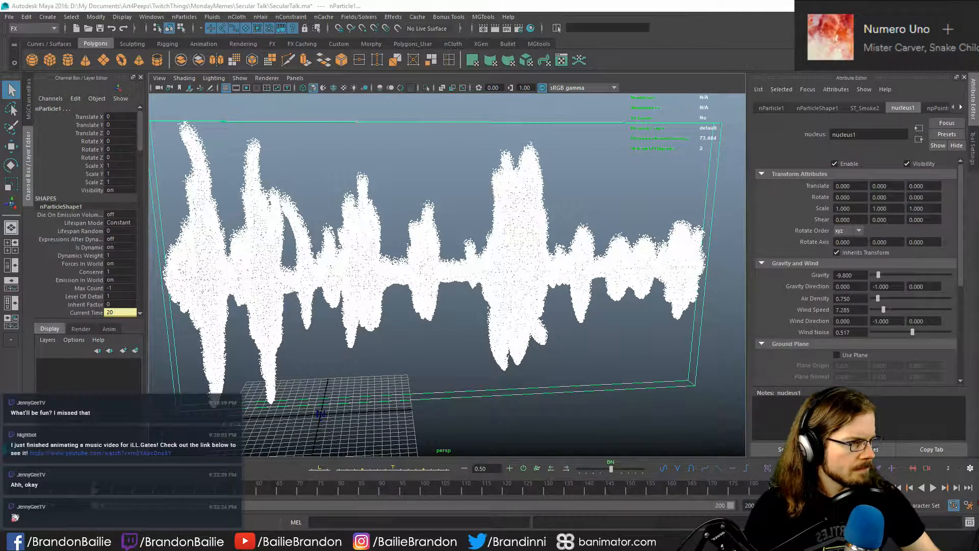
pyautogui.click(768, 108)
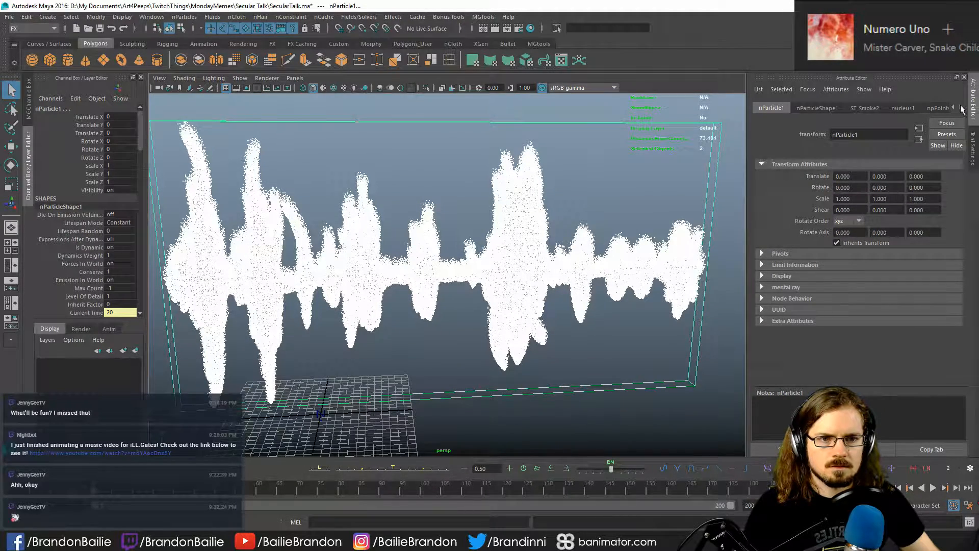
pyautogui.click(820, 108)
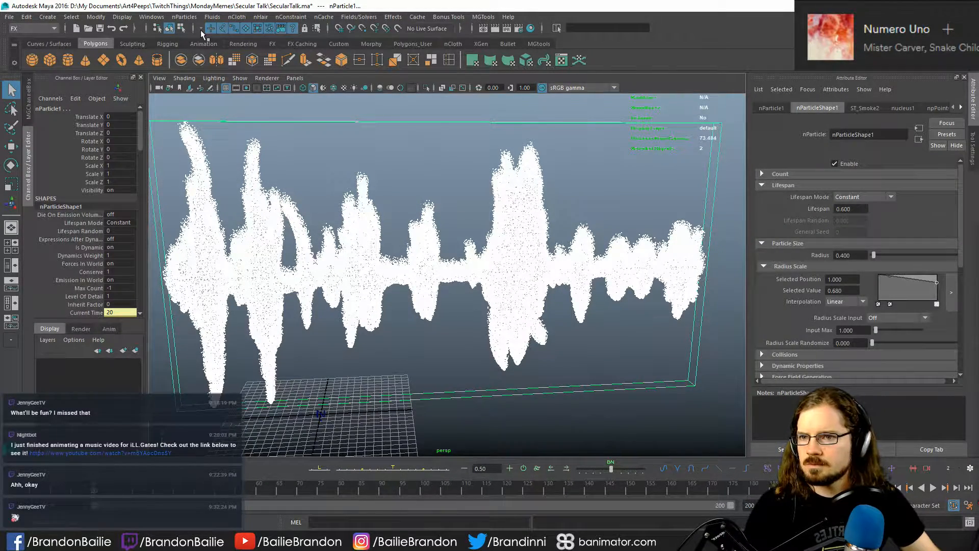
pyautogui.click(213, 17)
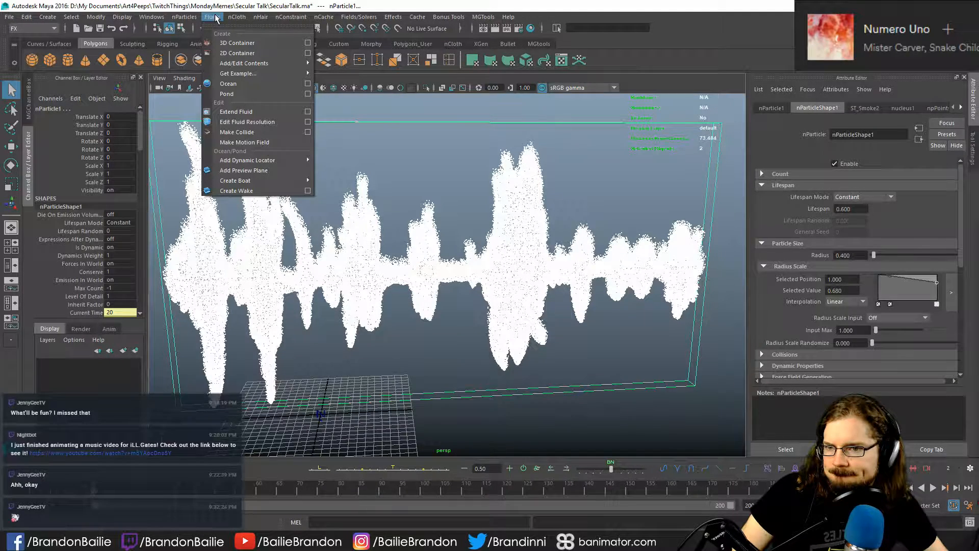
pyautogui.moveTo(228, 17)
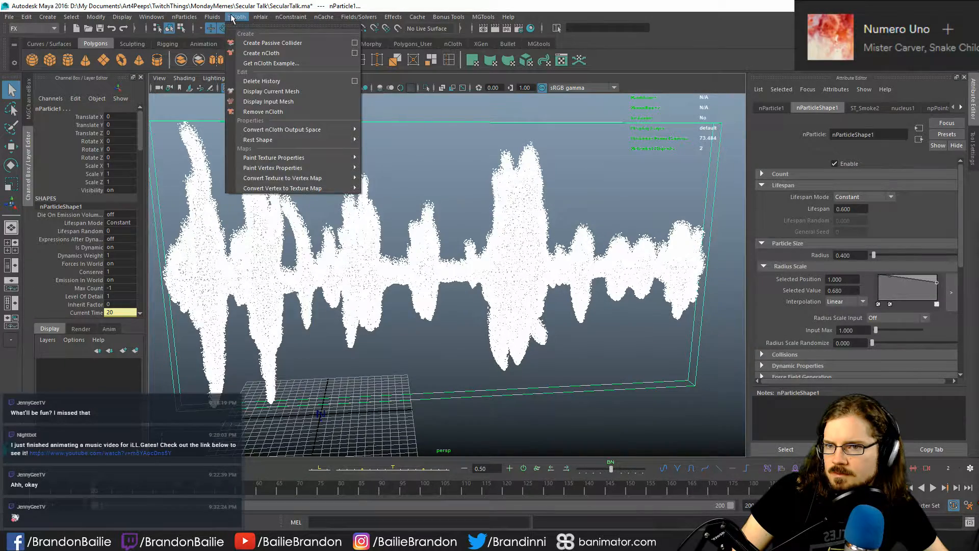
pyautogui.moveTo(180, 17)
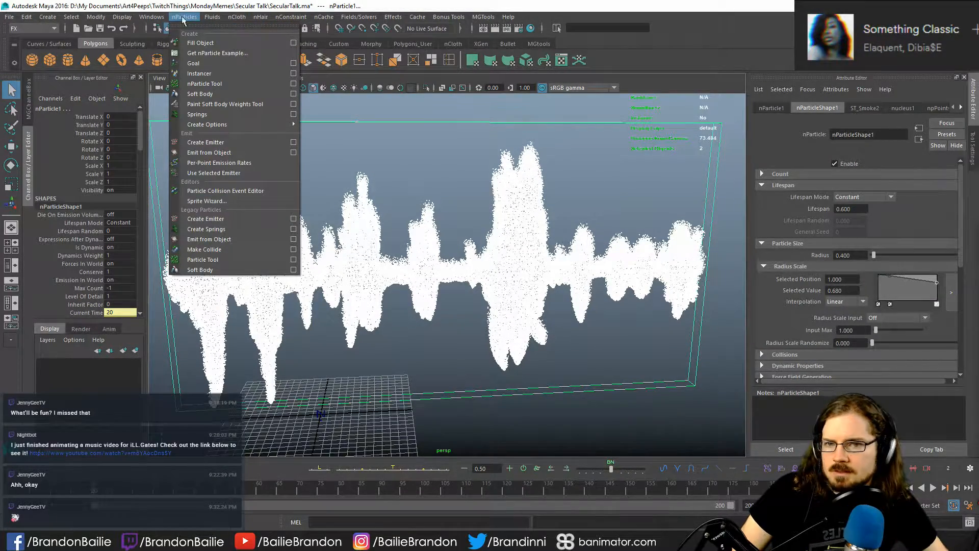
pyautogui.click(398, 19)
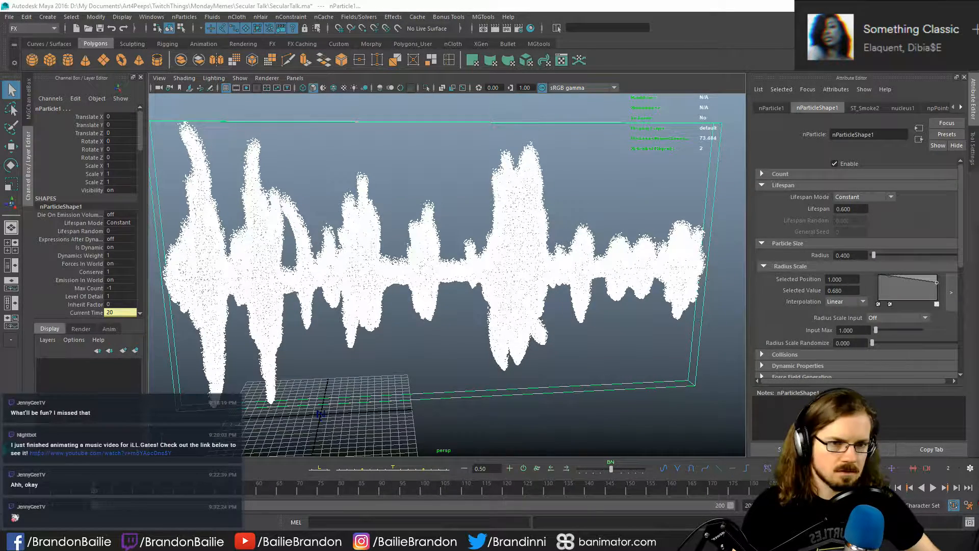
pyautogui.scroll(-7, 789, 225)
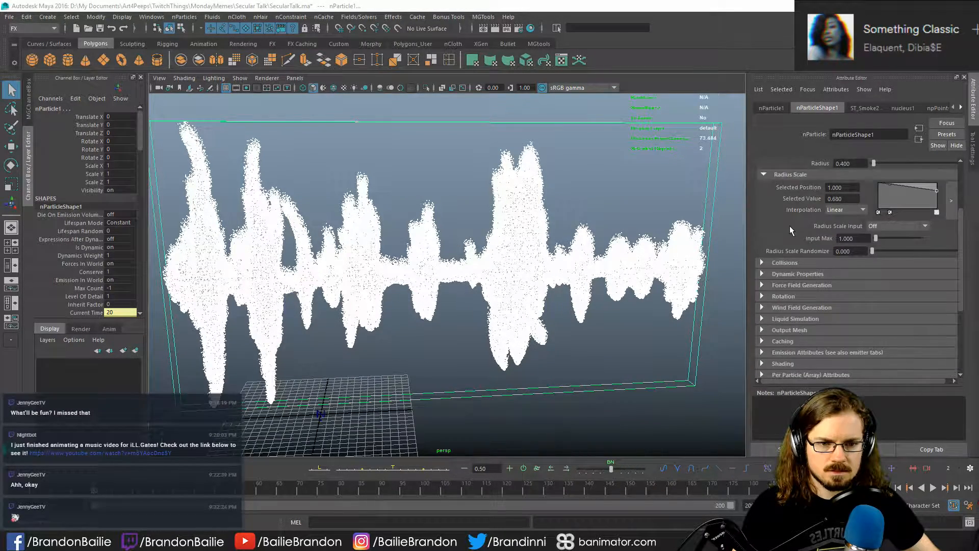
pyautogui.scroll(7, 791, 228)
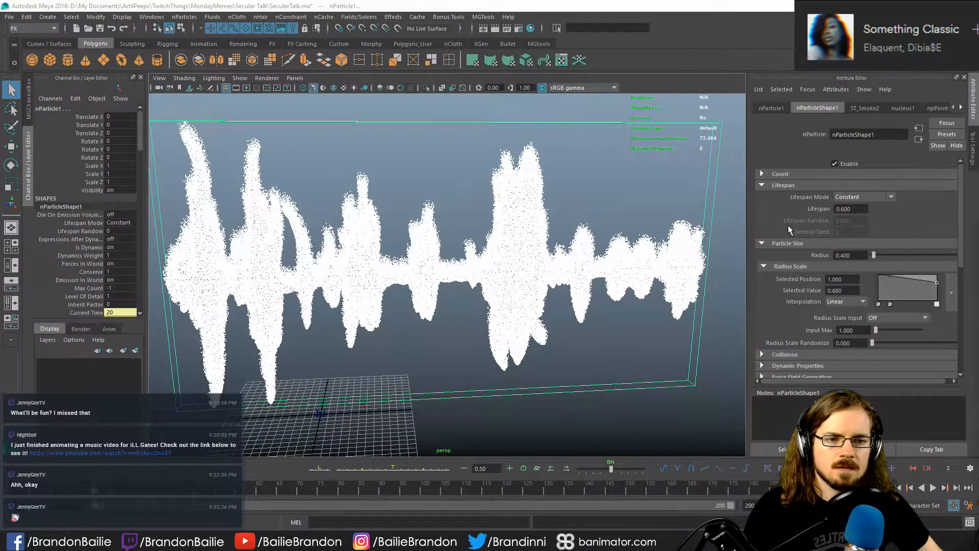
# - Set the nParticles' lifespan mode to Random range and open the Autodesk Maya Help
pyautogui.click(862, 196)
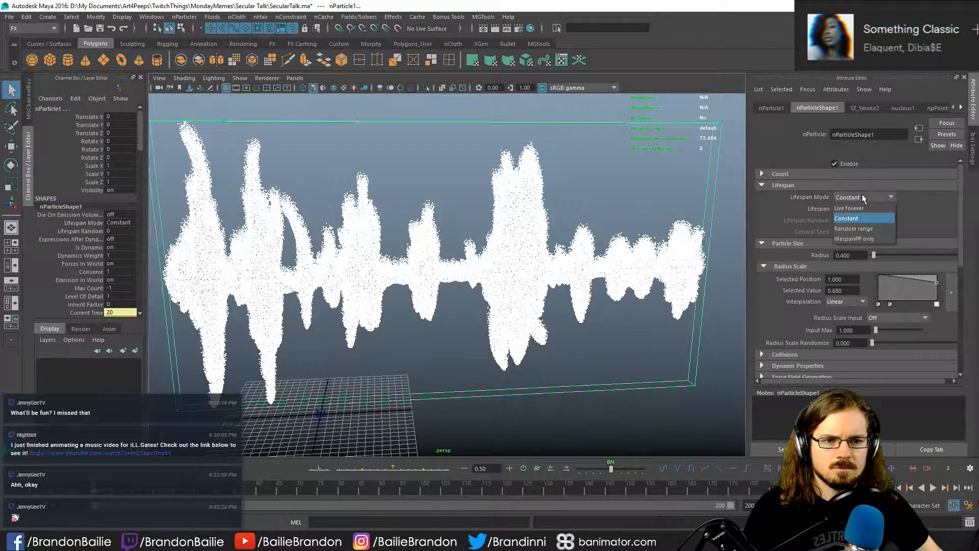
pyautogui.click(871, 229)
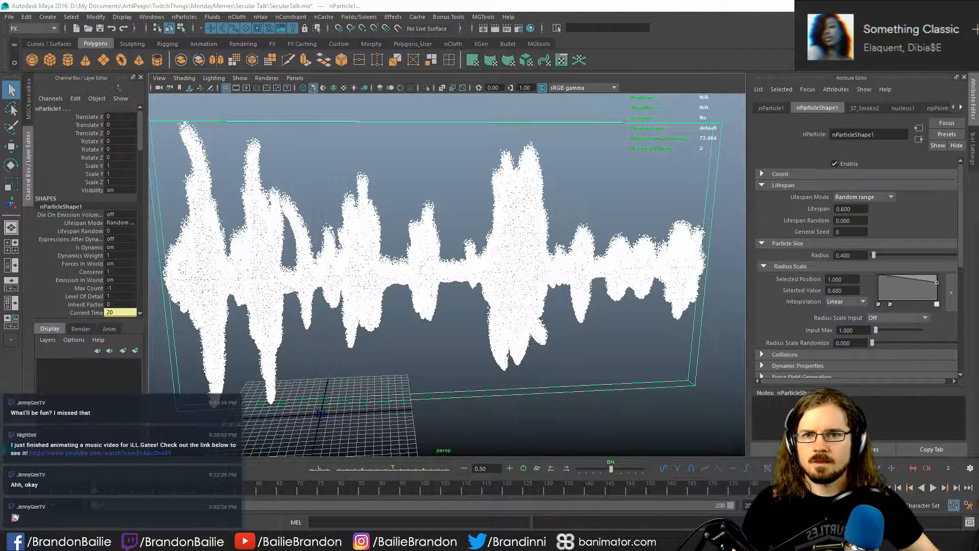
pyautogui.click(508, 17)
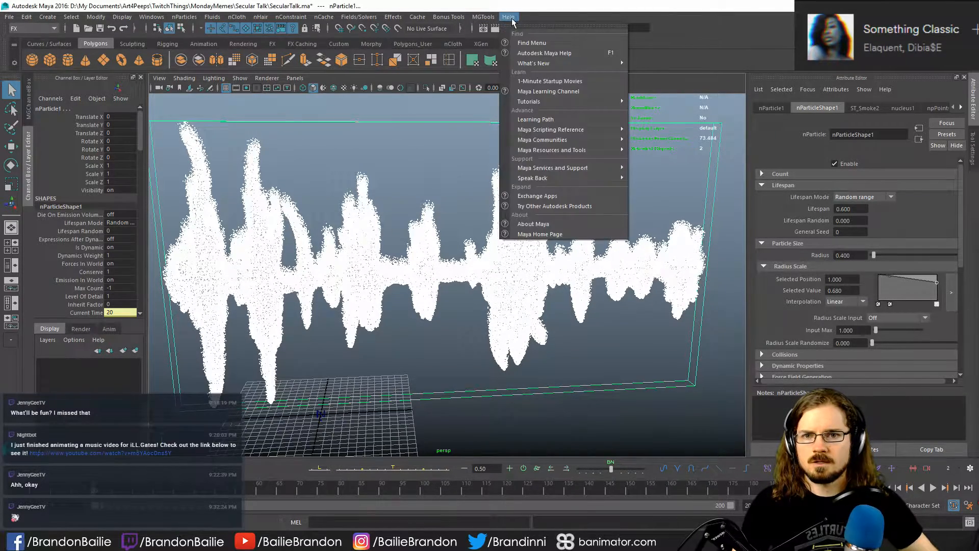
pyautogui.click(577, 54)
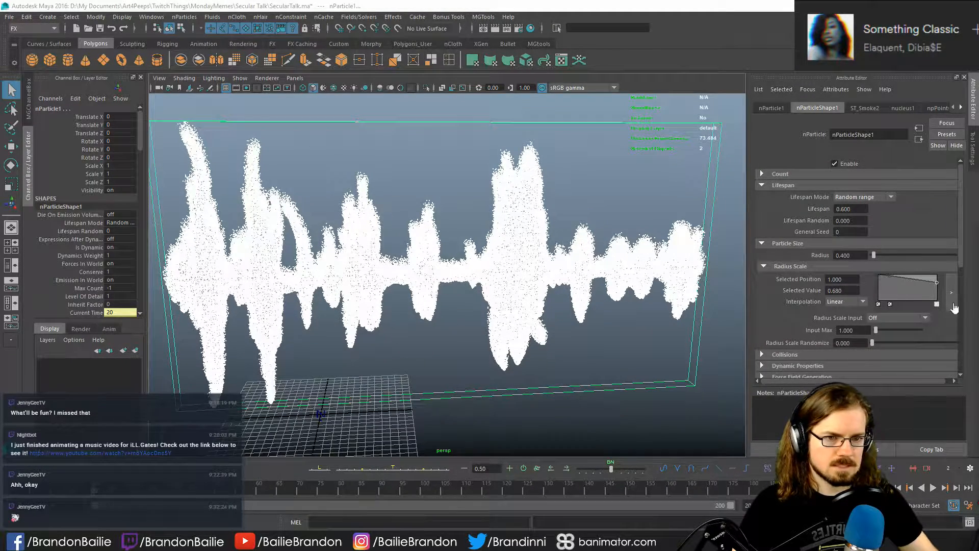
# - Keep the Random range lifespan mode and set Lifespan to 1 and Lifespan Random to 0.5
pyautogui.click(847, 232)
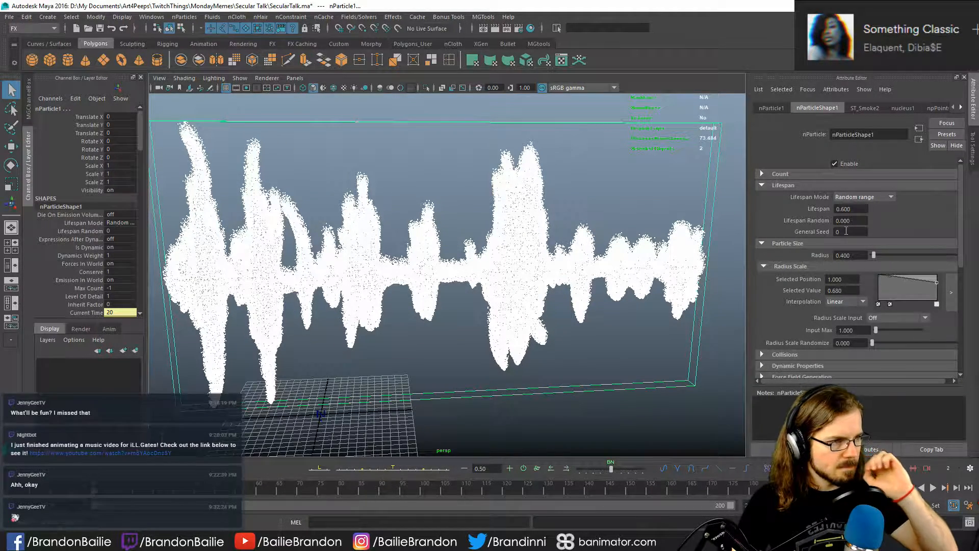
pyautogui.click(865, 198)
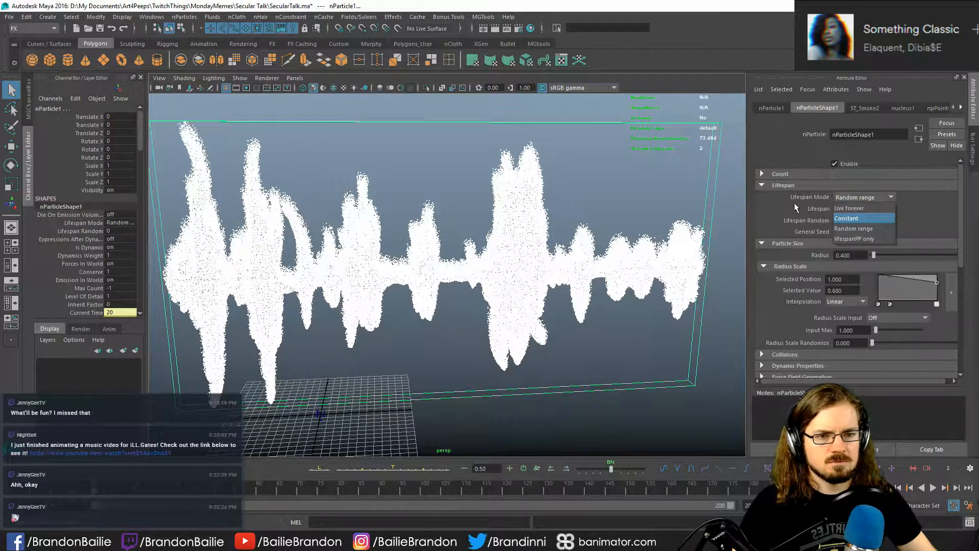
pyautogui.click(885, 231)
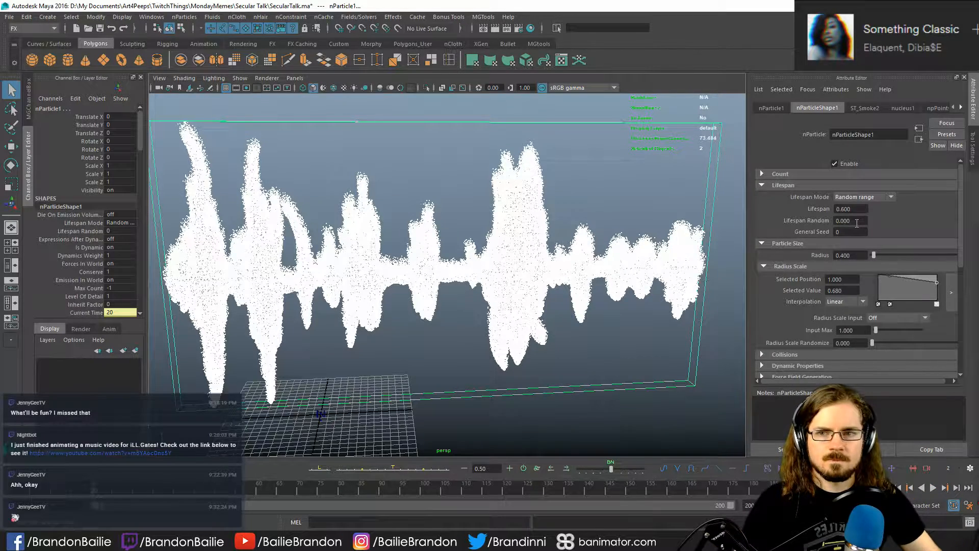
pyautogui.doubleClick(848, 208)
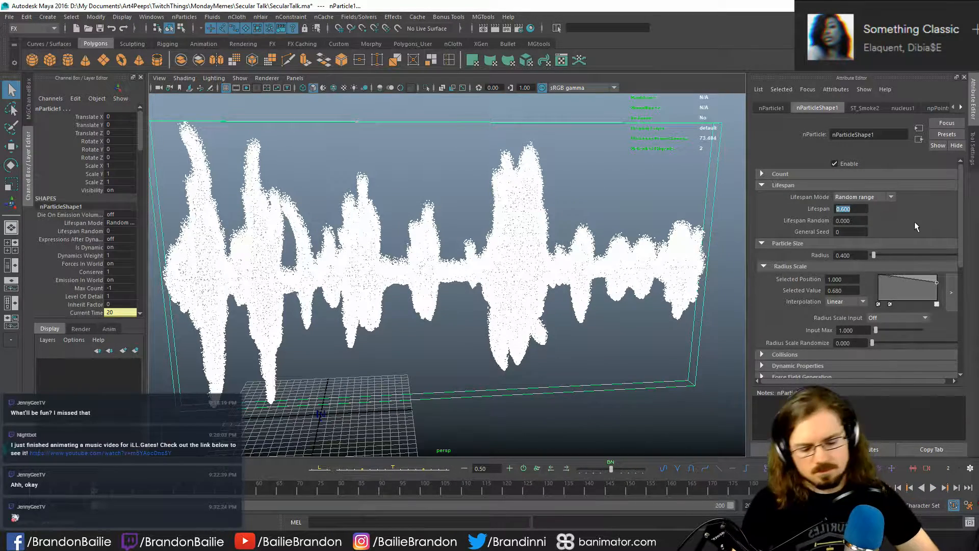
pyautogui.write('1')
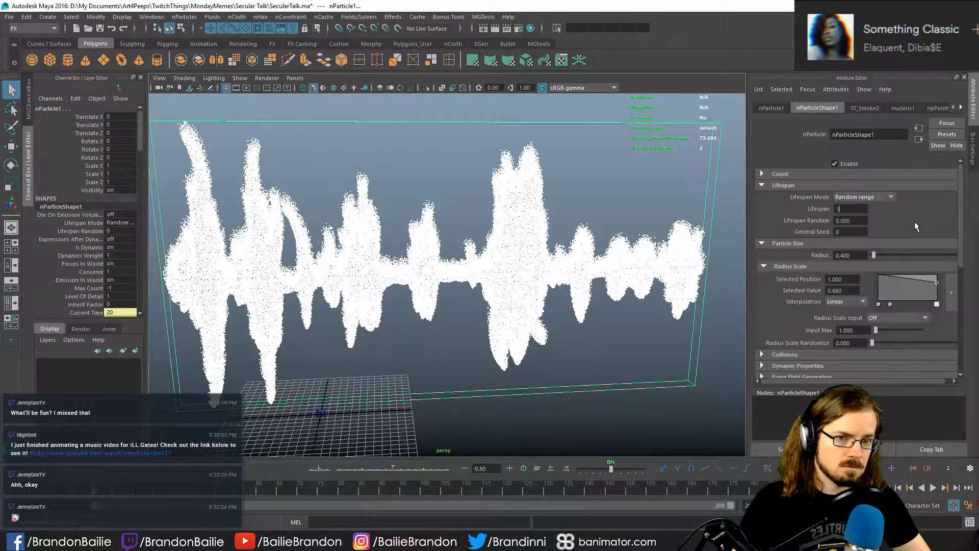
pyautogui.press('Tab')
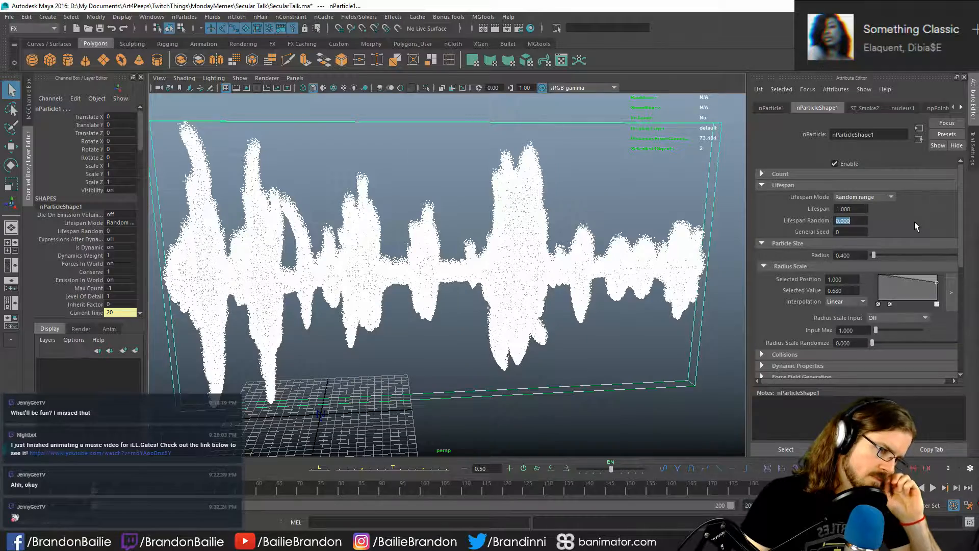
pyautogui.write('0.5')
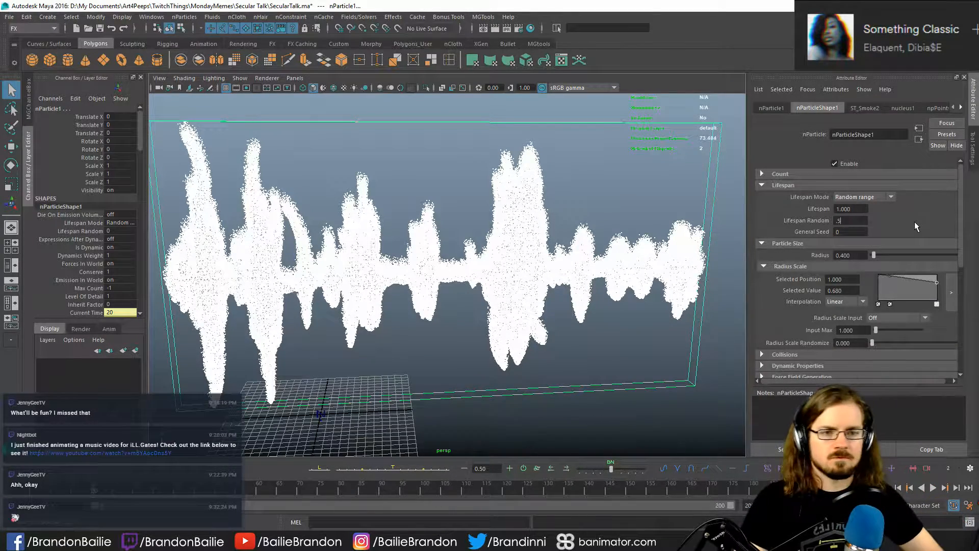
pyautogui.press('Return')
# - Clear the selection and replay the particle simulation from the first frame, stopping it after a short preview
pyautogui.click(655, 83)
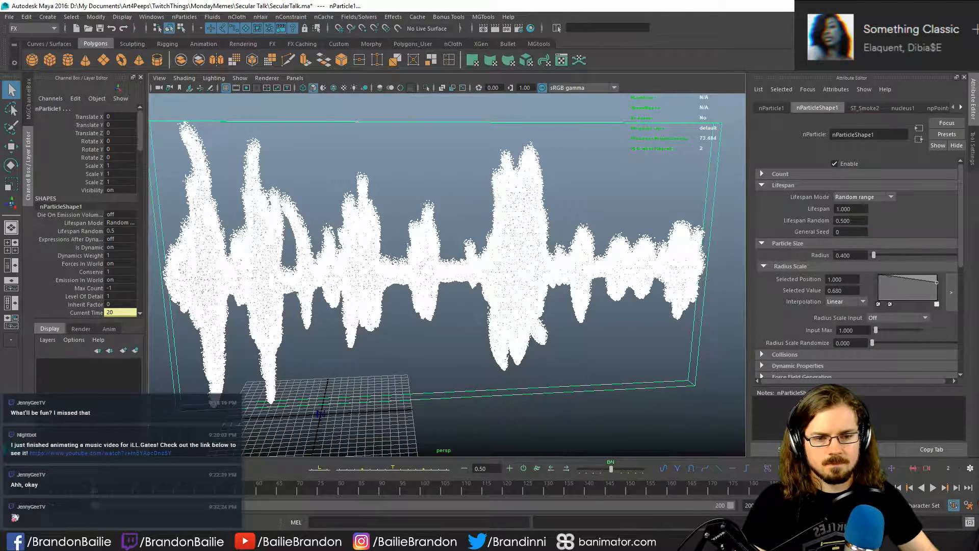
pyautogui.click(886, 488)
pyautogui.click(610, 356)
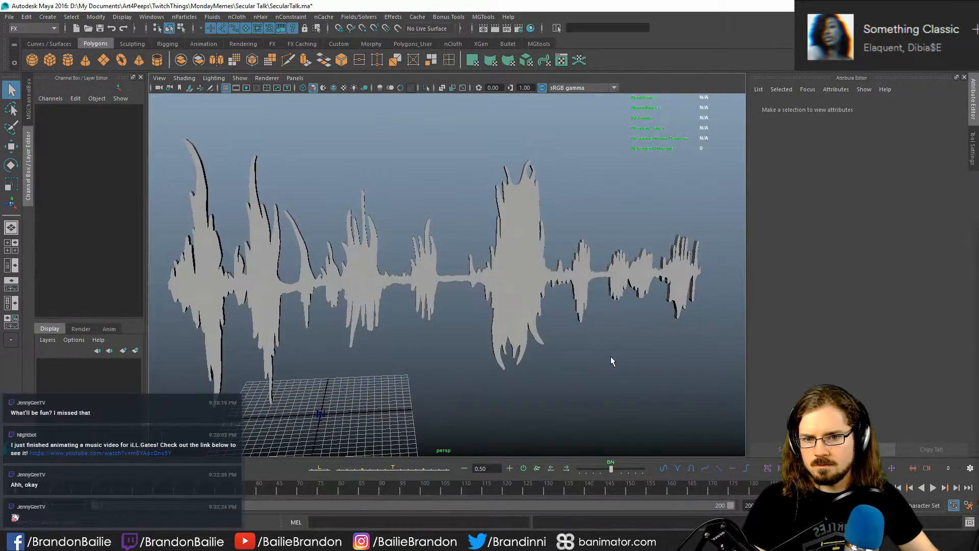
pyautogui.hotkey('alt', 'v')
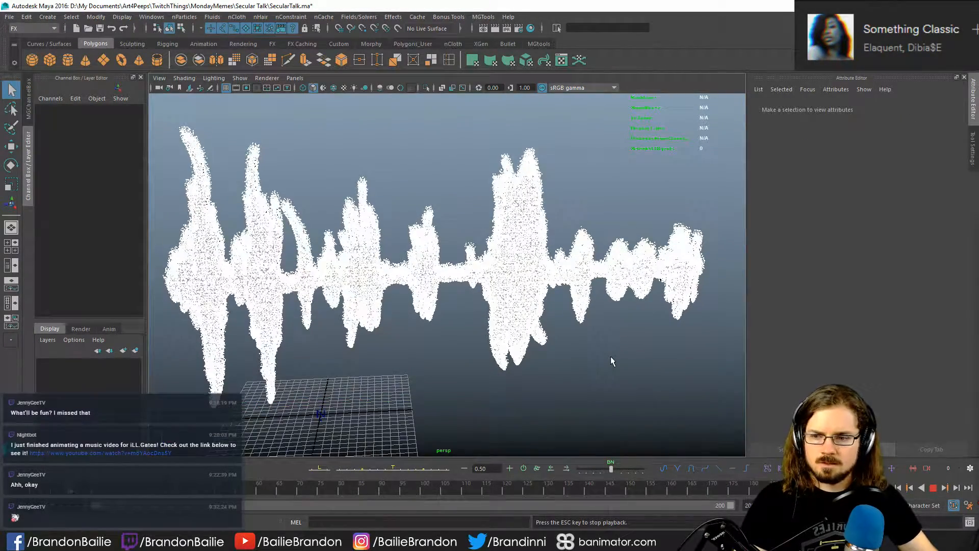
pyautogui.press('Escape')
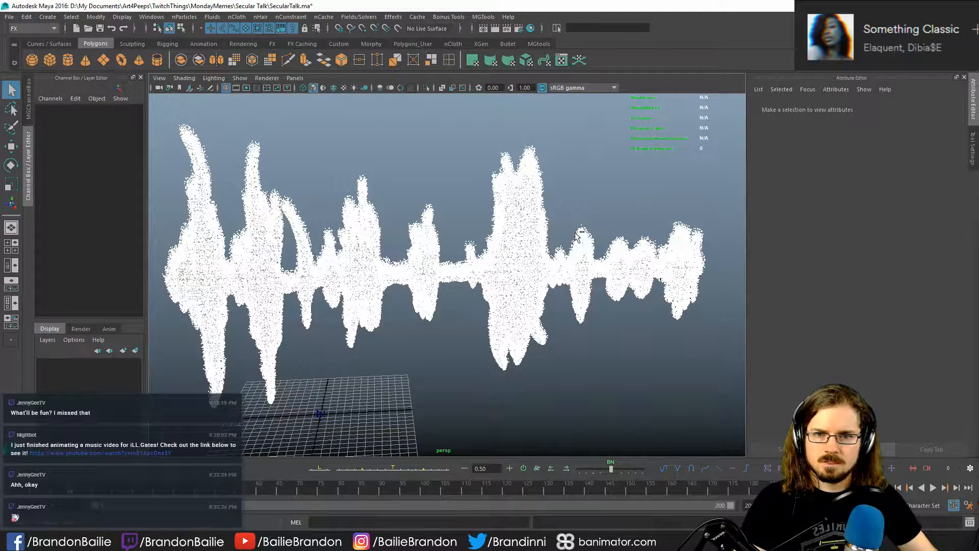
# - Save the scene and an incremental version of it, dismissing the AnimRescue backup wizard
pyautogui.hotkey('ctrl', 's')
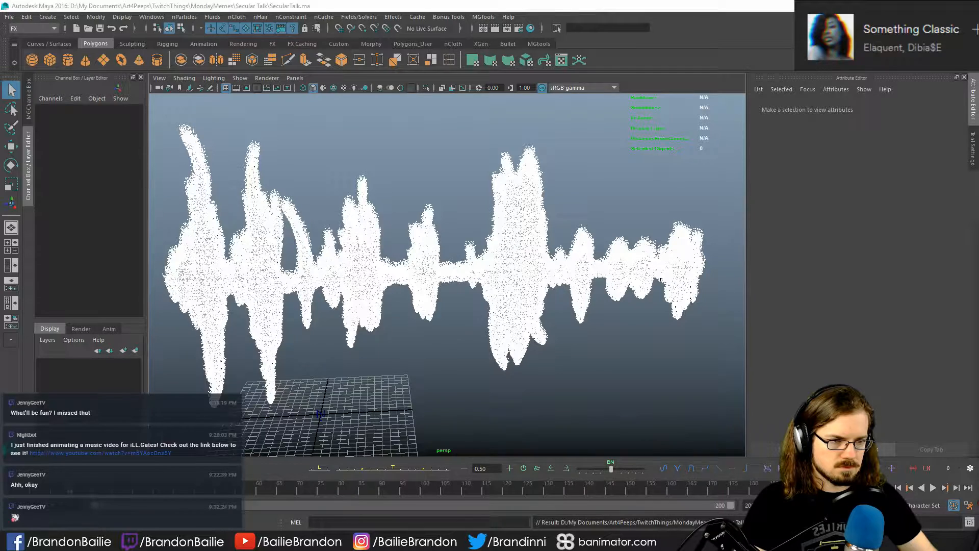
pyautogui.hotkey('ctrl', 'alt', 's')
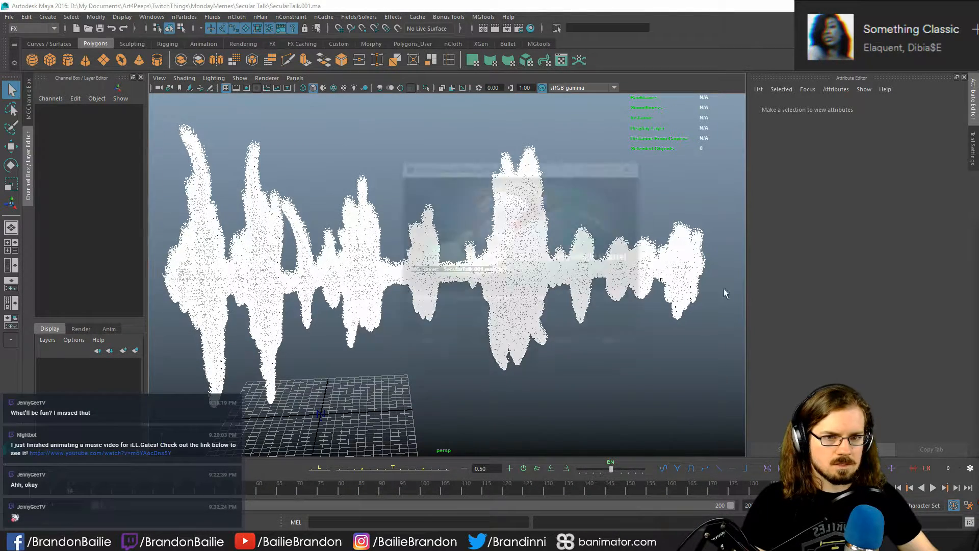
pyautogui.click(617, 343)
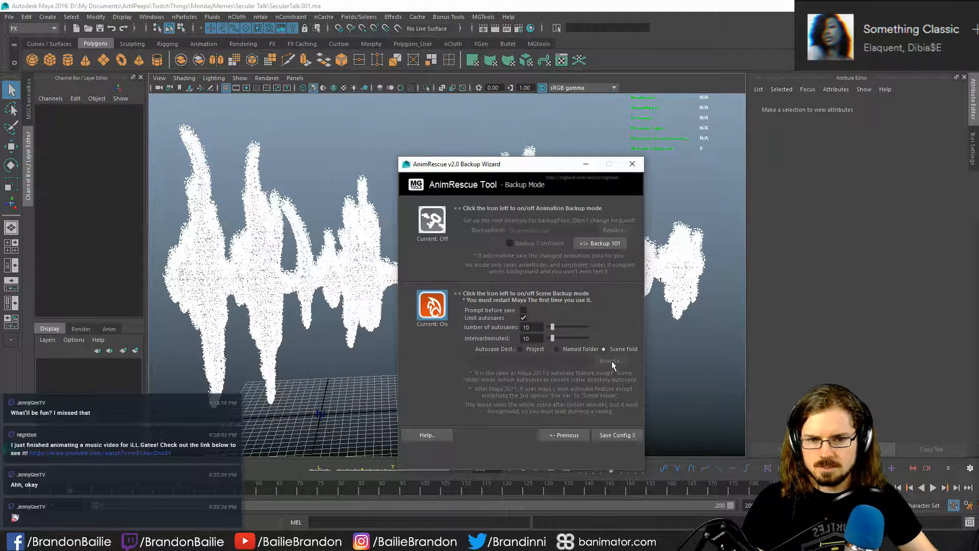
pyautogui.click(633, 164)
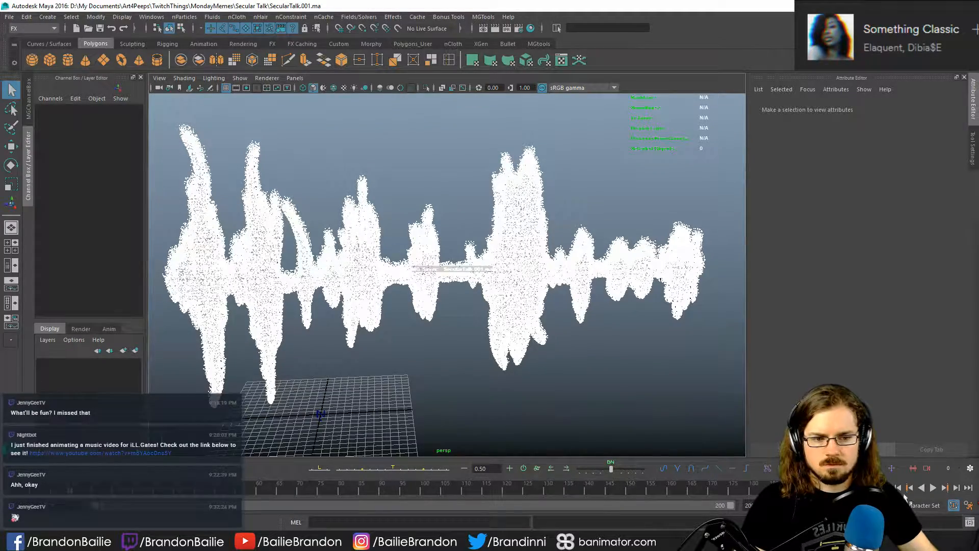
# - Continue playing the simulation, stop it at frame 38 and inspect the particle cloud from several angles
pyautogui.click(933, 487)
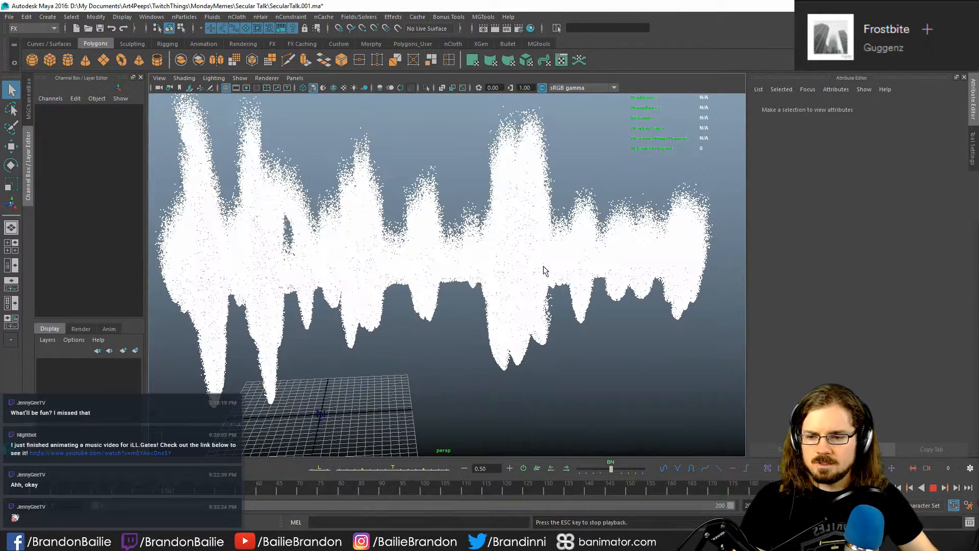
pyautogui.press('Escape')
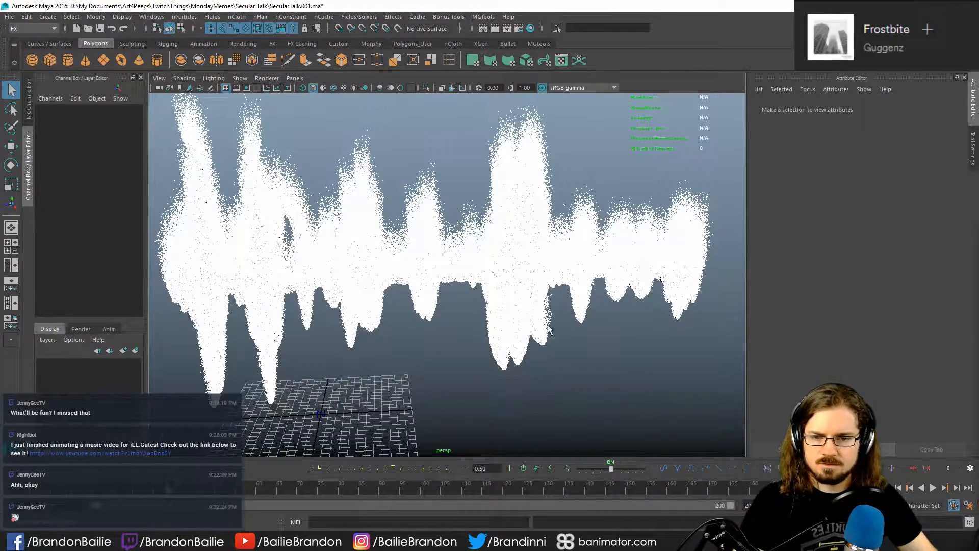
pyautogui.keyDown('alt'); pyautogui.moveTo(549, 330); pyautogui.dragTo(358, 352); pyautogui.keyUp('alt')
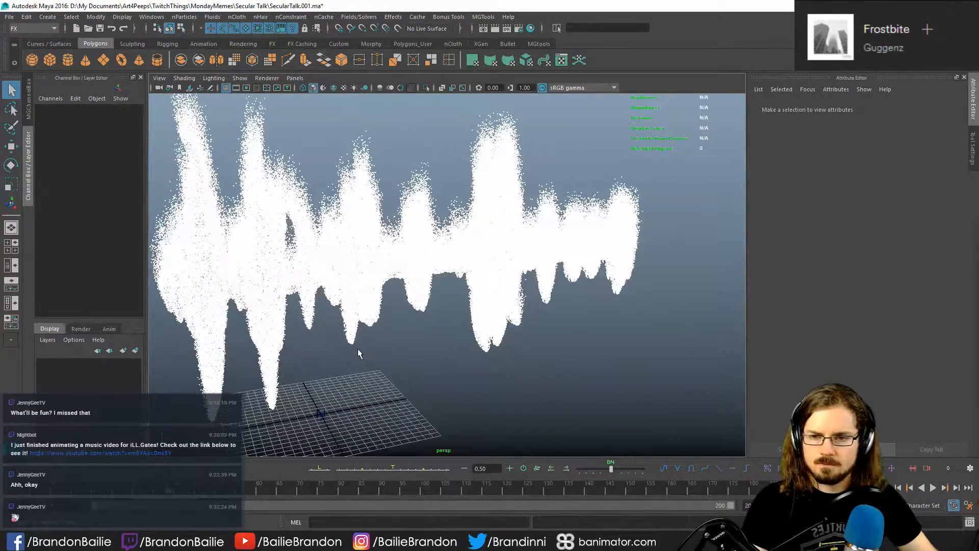
pyautogui.keyDown('alt'); pyautogui.moveTo(358, 352); pyautogui.dragTo(418, 364, button='right'); pyautogui.keyUp('alt')
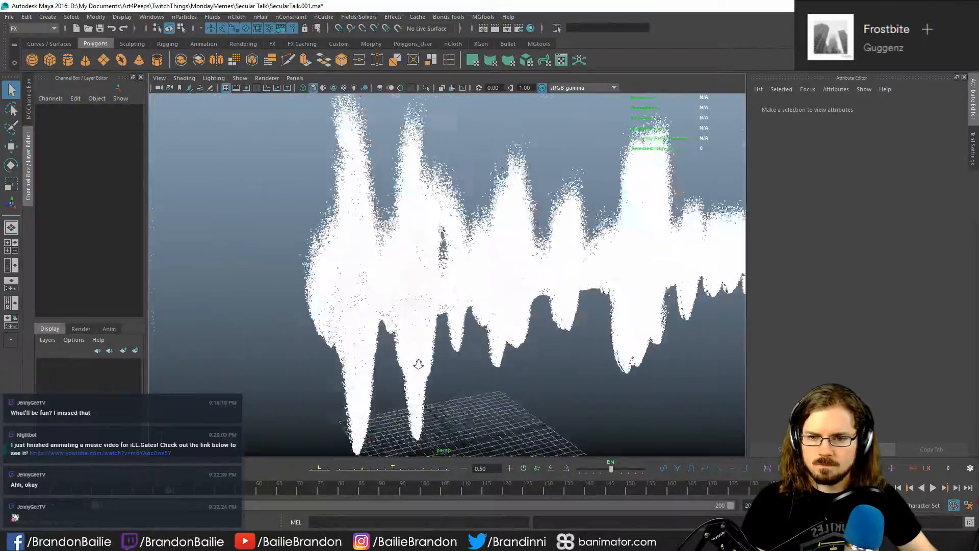
pyautogui.keyDown('alt'); pyautogui.moveTo(418, 364); pyautogui.dragTo(390, 390); pyautogui.keyUp('alt')
pyautogui.keyDown('alt'); pyautogui.moveTo(499, 388); pyautogui.dragTo(413, 378); pyautogui.keyUp('alt')
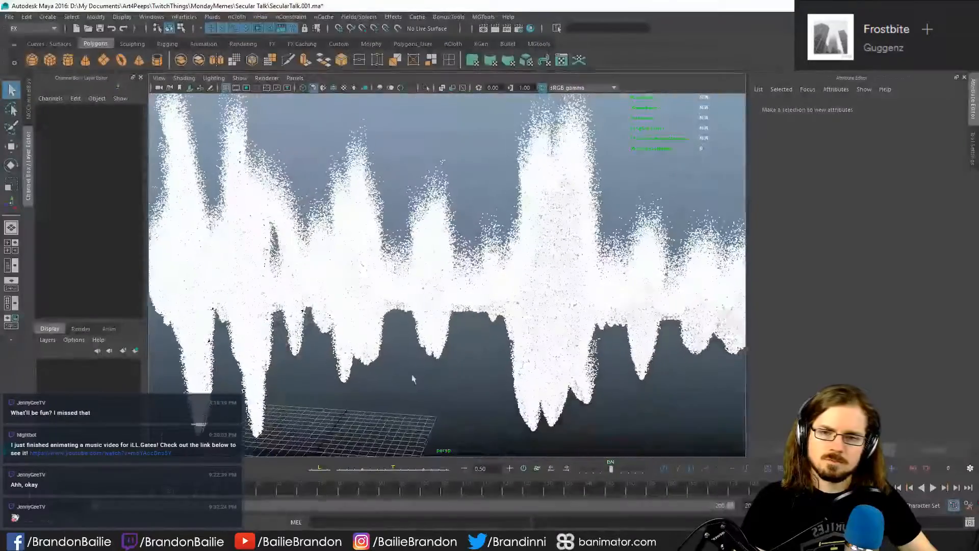
# - Add extra markers to the Color ramp in the nParticle cloud's Shading attributes and set one of them to black
pyautogui.click(433, 280)
pyautogui.click(573, 137)
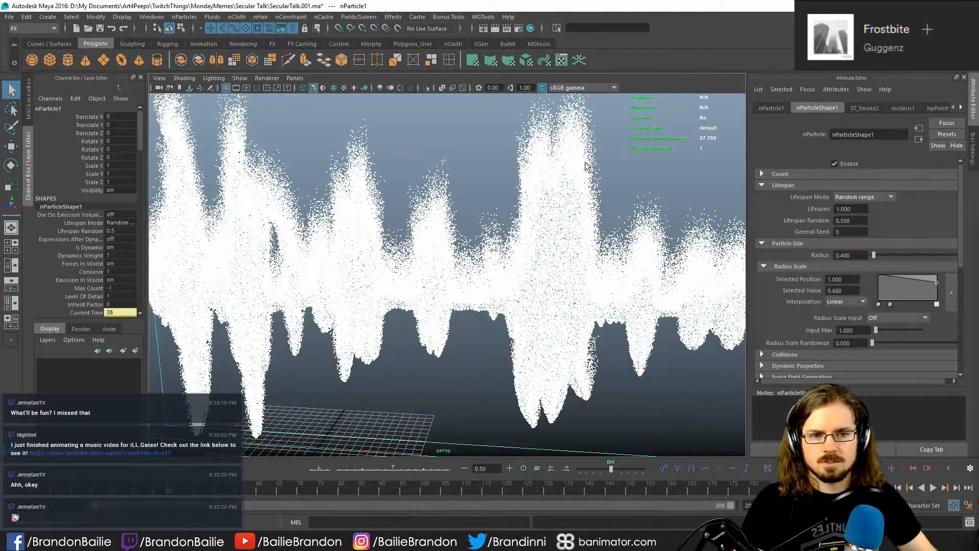
pyautogui.press('f')
pyautogui.scroll(-4, 792, 230)
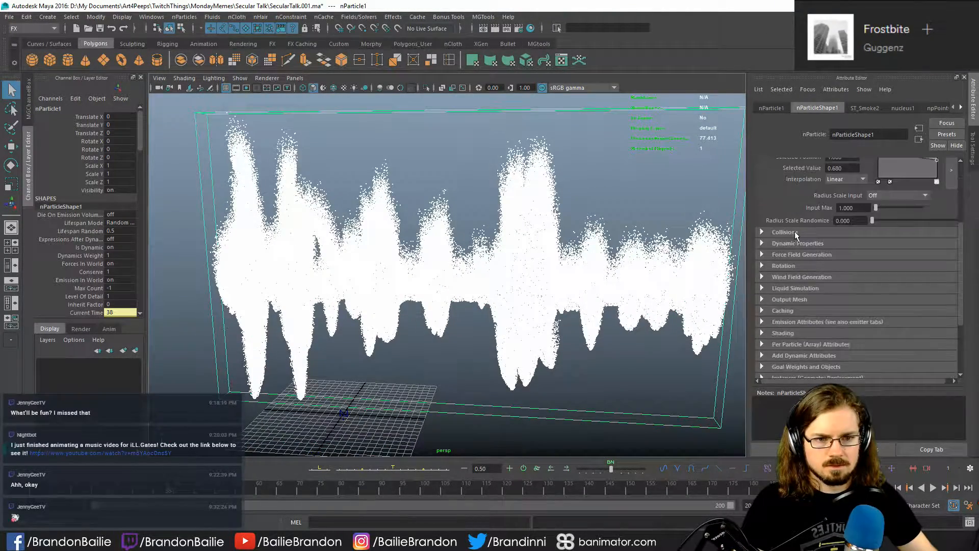
pyautogui.scroll(-1, 822, 278)
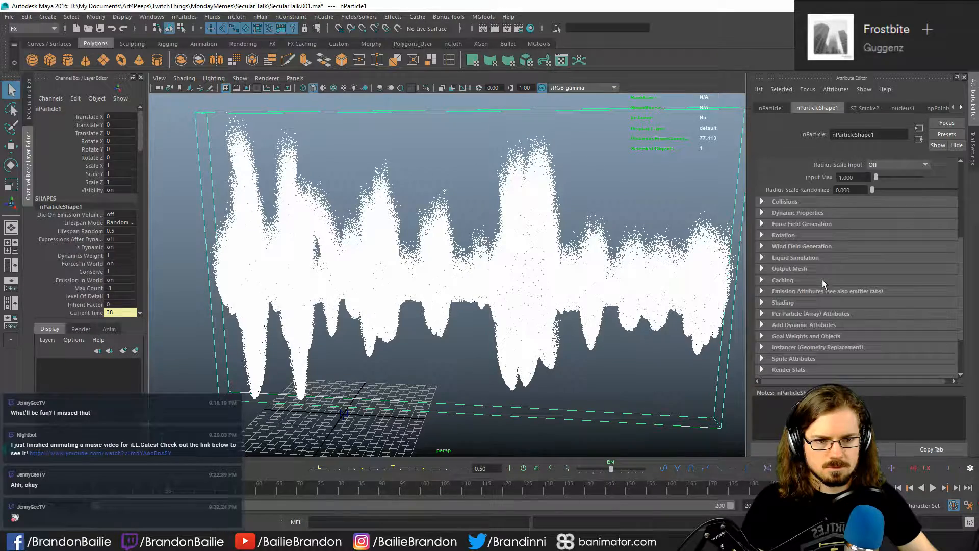
pyautogui.click(803, 301)
pyautogui.scroll(-2, 786, 299)
pyautogui.scroll(-6, 786, 299)
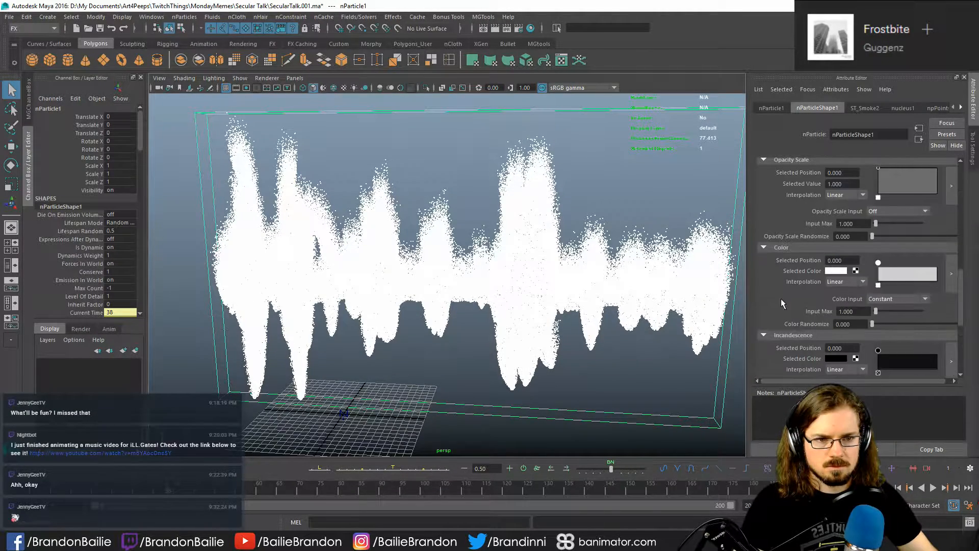
pyautogui.click(882, 274)
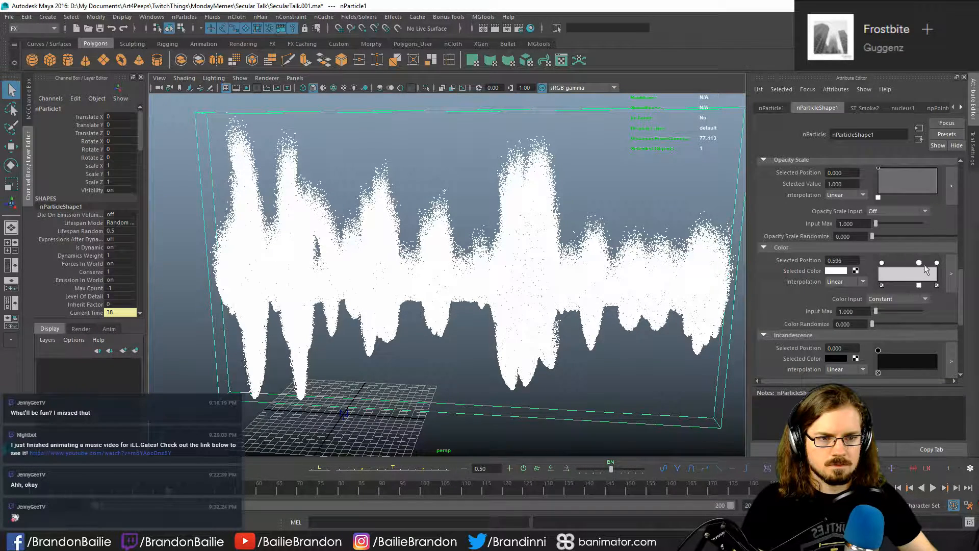
pyautogui.click(830, 270)
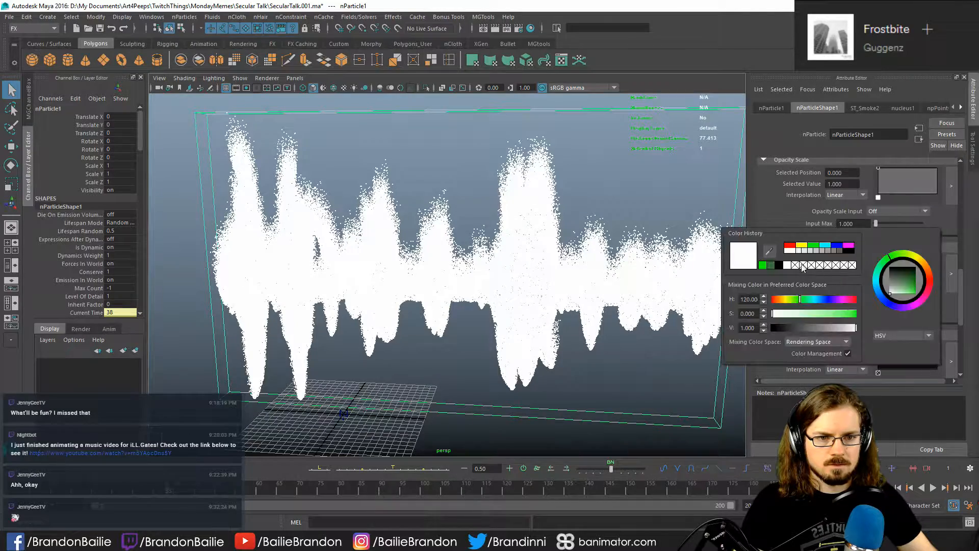
pyautogui.click(778, 266)
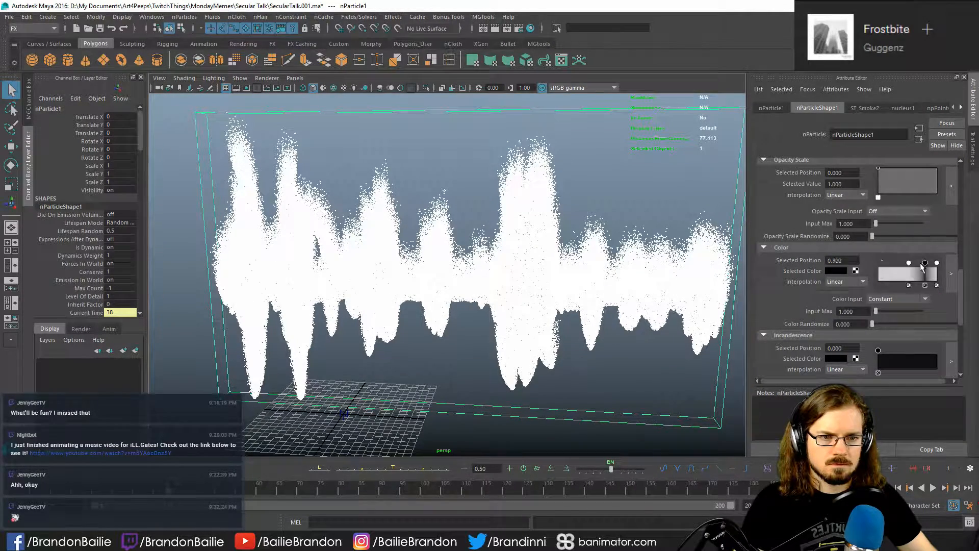
# - Arrange the particle Color ramp with black at the start, dark green near position 0.8 and bright green at 1.000
pyautogui.moveTo(921, 264)
pyautogui.mouseDown()
pyautogui.moveTo(878, 264)
pyautogui.moveTo(925, 262)
pyautogui.mouseUp()
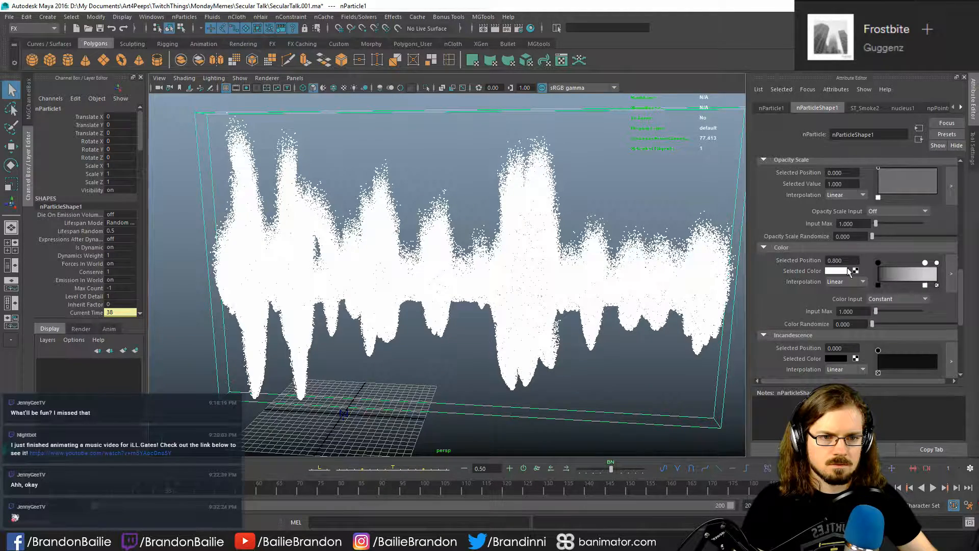
pyautogui.click(829, 271)
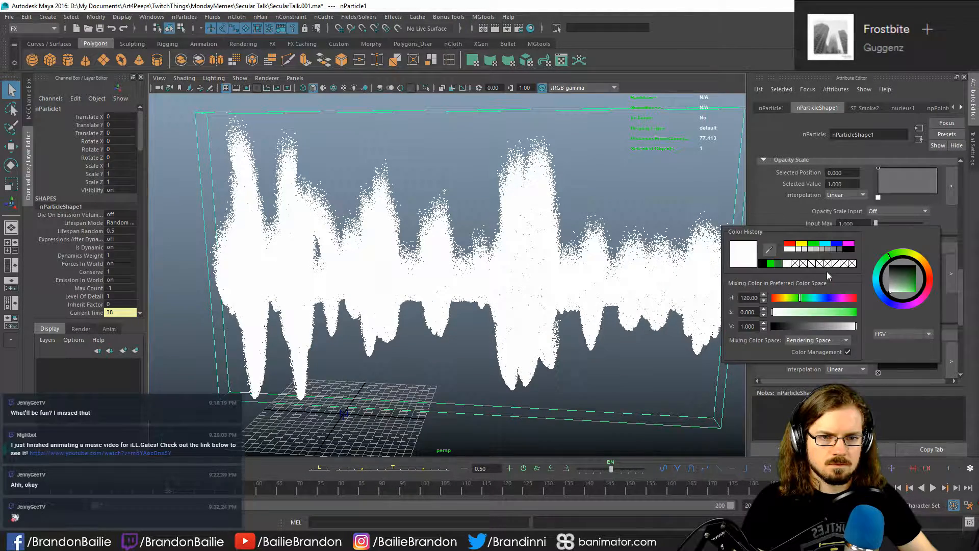
pyautogui.click(779, 263)
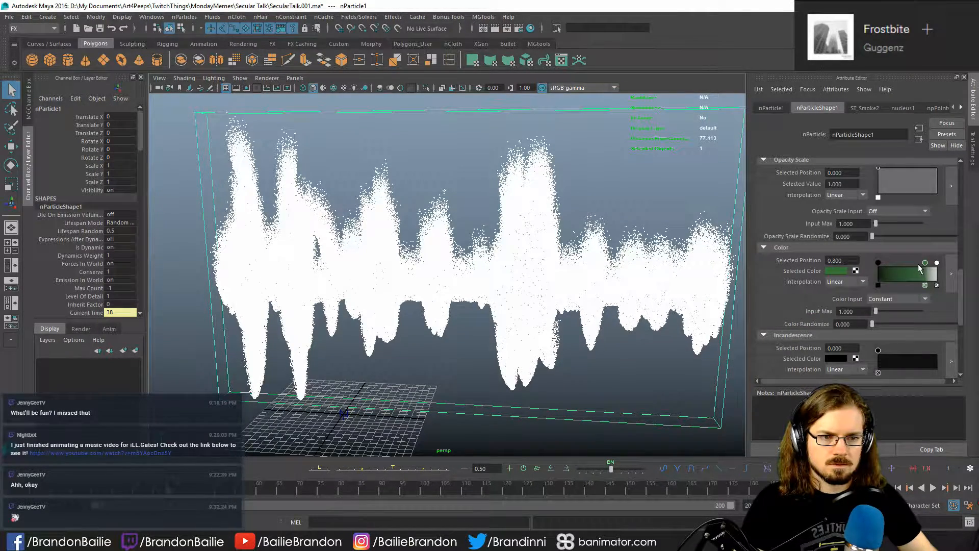
pyautogui.moveTo(925, 263); pyautogui.dragTo(922, 263)
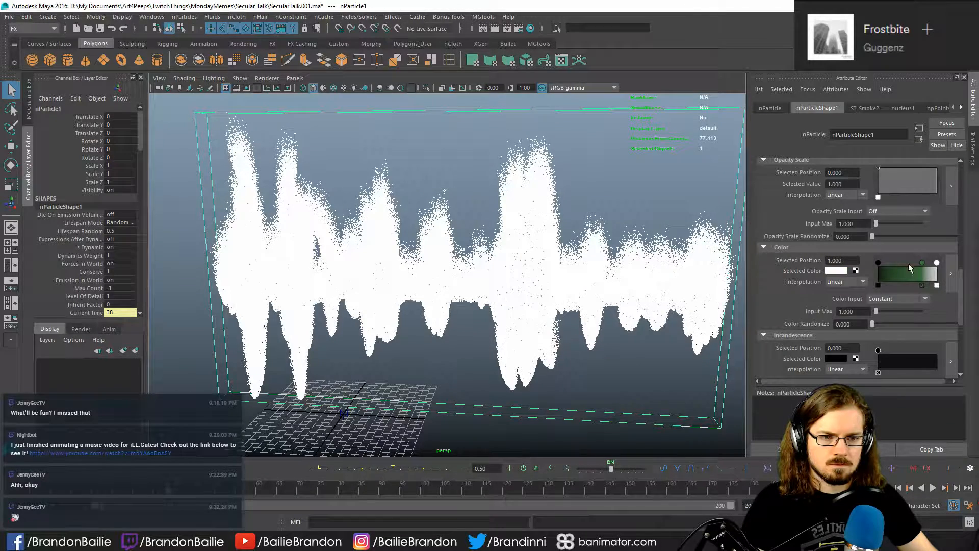
pyautogui.click(837, 271)
pyautogui.click(787, 264)
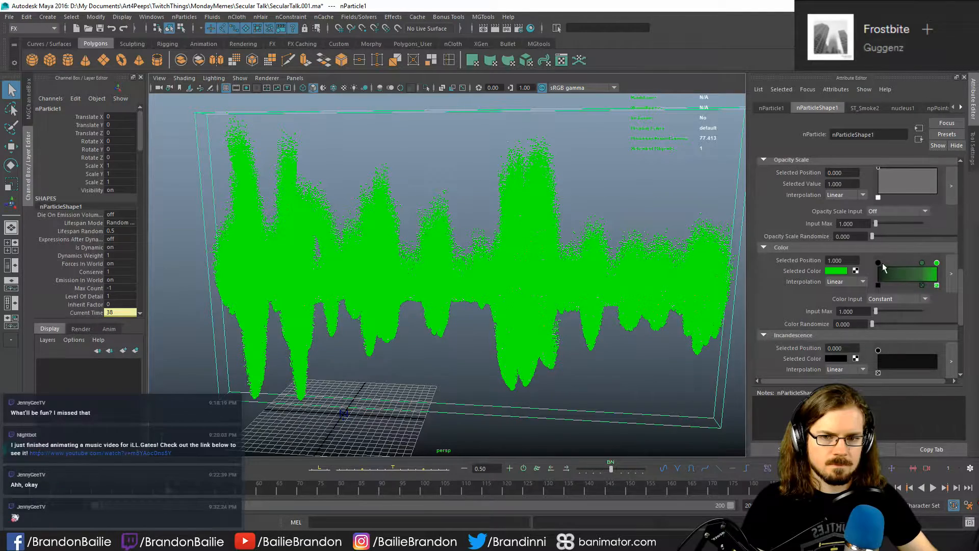
pyautogui.moveTo(883, 262)
pyautogui.mouseDown()
pyautogui.moveTo(896, 264)
pyautogui.moveTo(874, 265)
pyautogui.mouseUp()
# - Deselect and reselect the particles, inspecting the recoloured cloud from several angles
pyautogui.click(619, 182)
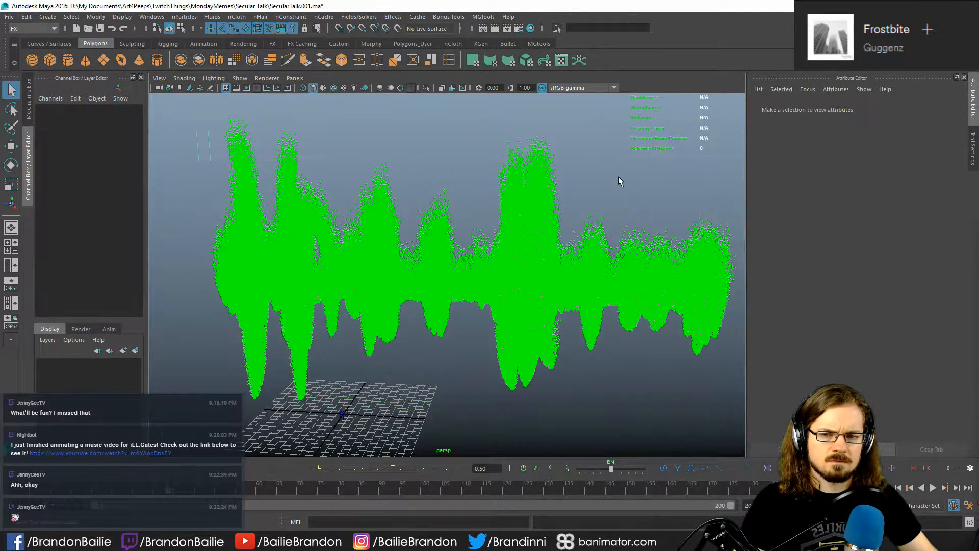
pyautogui.click(508, 162)
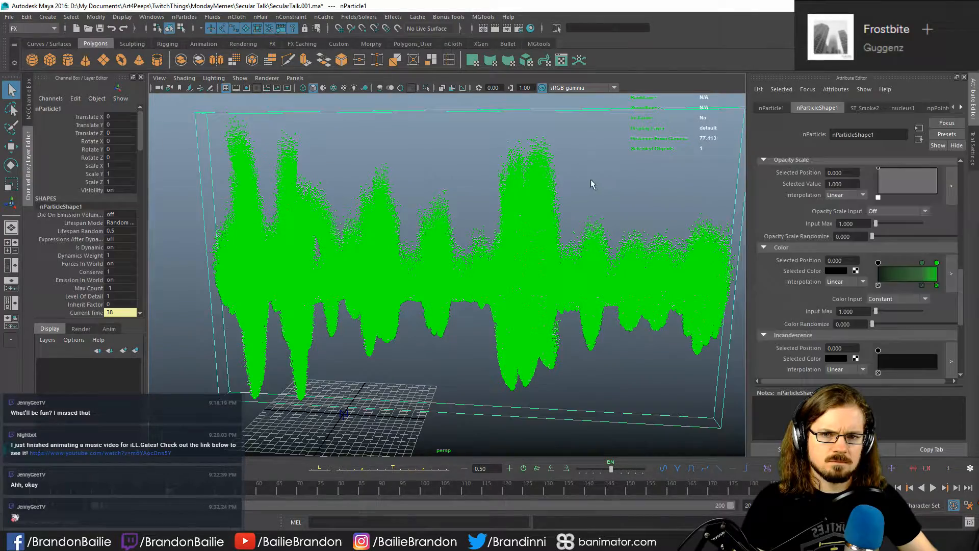
pyautogui.keyDown('alt'); pyautogui.moveTo(493, 234); pyautogui.dragTo(535, 265); pyautogui.keyUp('alt')
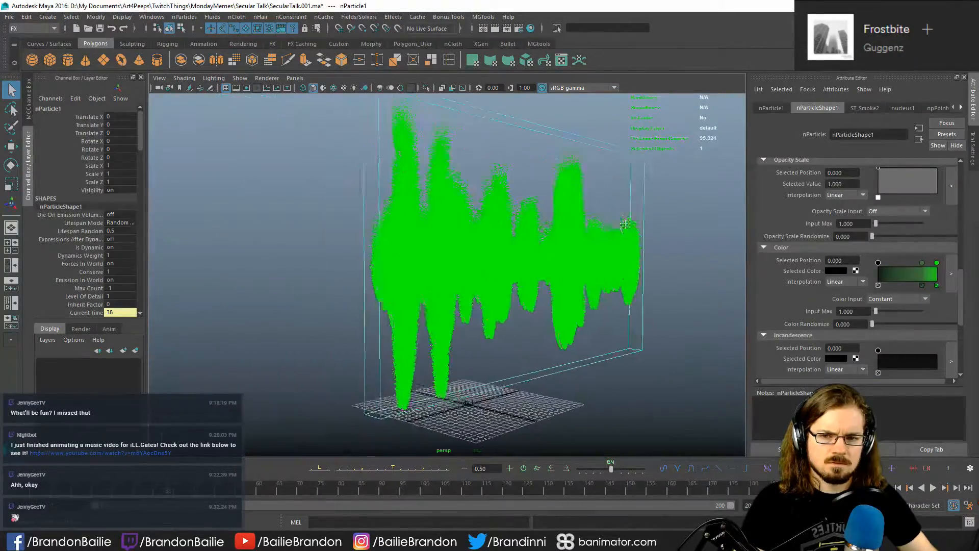
pyautogui.keyDown('alt'); pyautogui.moveTo(536, 266); pyautogui.dragTo(845, 335, button='right'); pyautogui.keyUp('alt')
pyautogui.keyDown('alt'); pyautogui.moveTo(628, 332); pyautogui.dragTo(585, 271, button='middle'); pyautogui.keyUp('alt')
pyautogui.keyDown('alt'); pyautogui.moveTo(586, 271); pyautogui.dragTo(66, 219, button='right'); pyautogui.keyUp('alt')
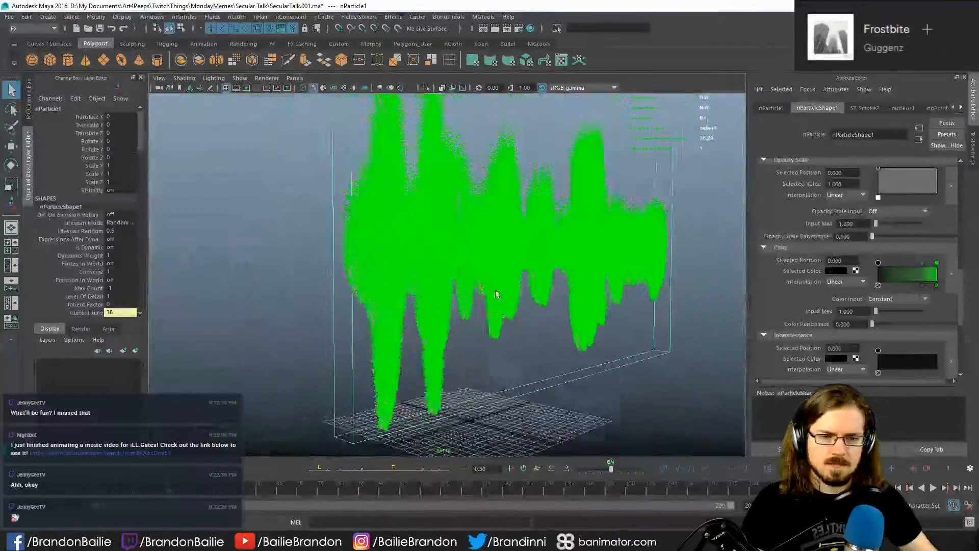
pyautogui.keyDown('alt'); pyautogui.moveTo(496, 296); pyautogui.dragTo(468, 283); pyautogui.keyUp('alt')
# - Examine the nucleus1, ST_Smoke2 emitter and nParticleShape1 attributes for settings affecting particle color
pyautogui.click(904, 109)
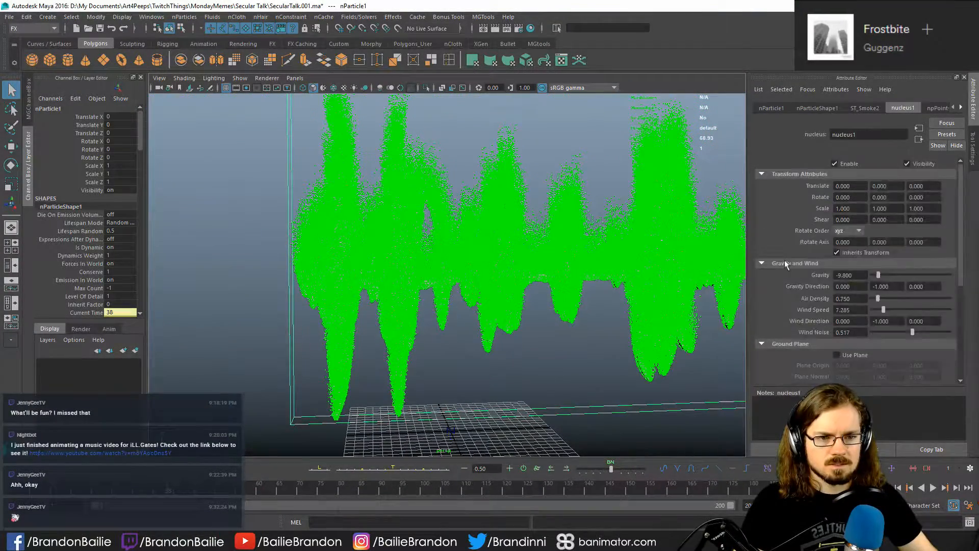
pyautogui.scroll(-5, 791, 279)
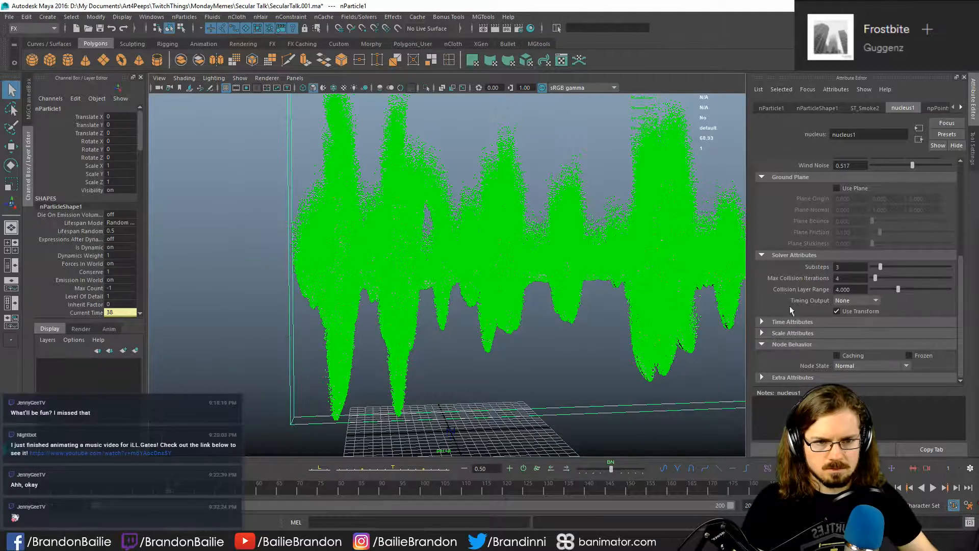
pyautogui.scroll(5, 782, 293)
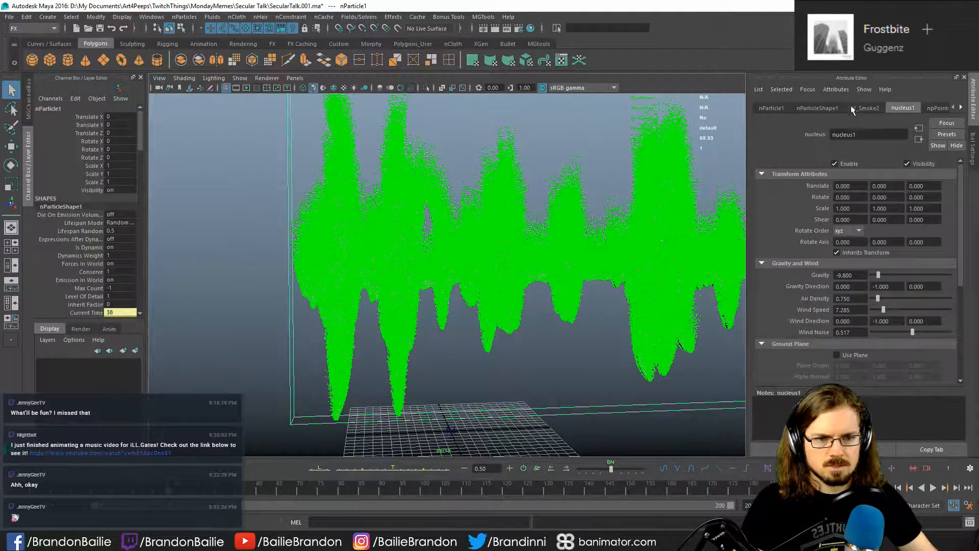
pyautogui.click(867, 108)
pyautogui.scroll(-10, 786, 271)
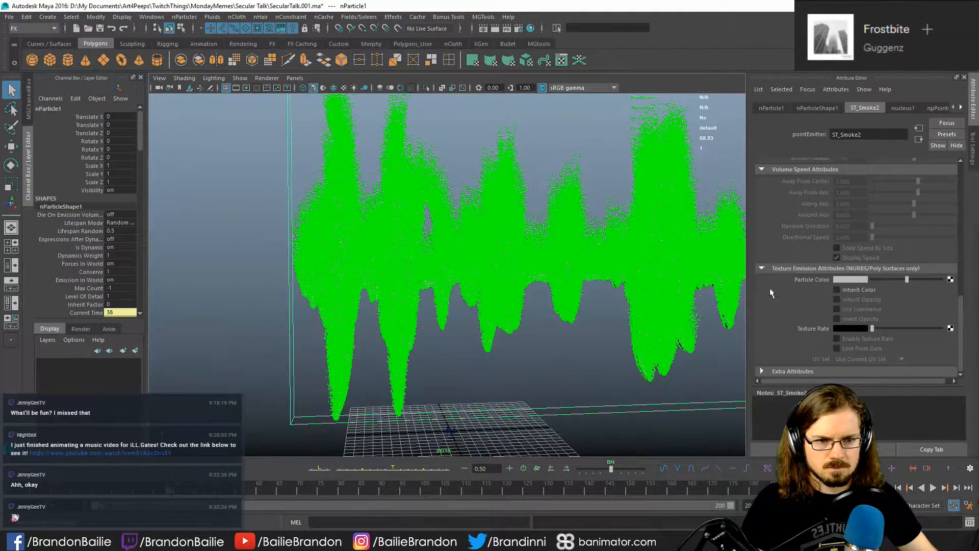
pyautogui.click(817, 108)
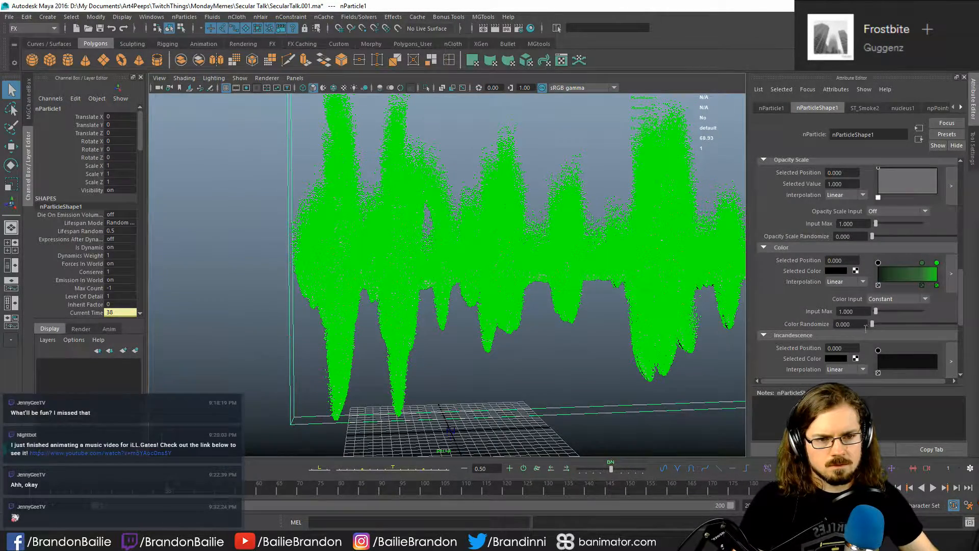
pyautogui.moveTo(873, 326); pyautogui.dragTo(739, 300)
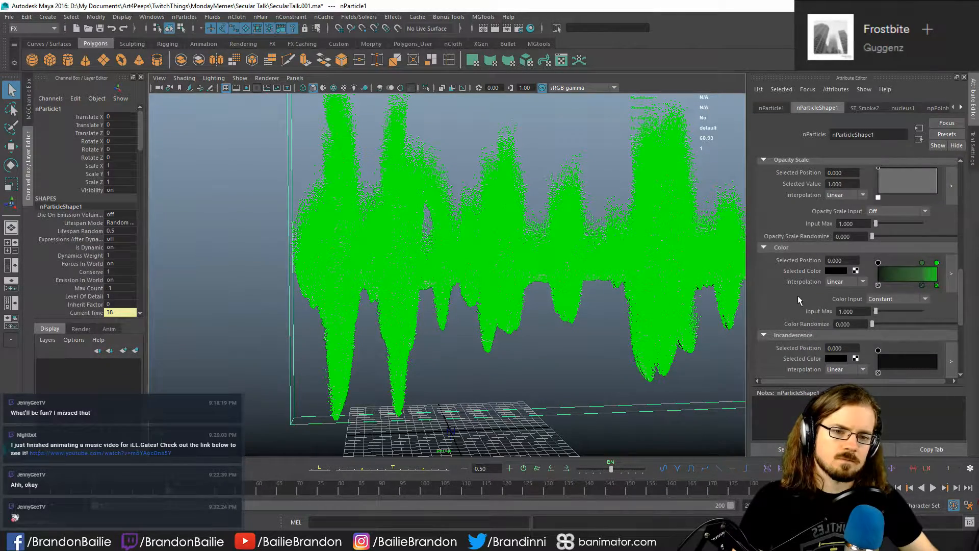
pyautogui.scroll(-5, 798, 299)
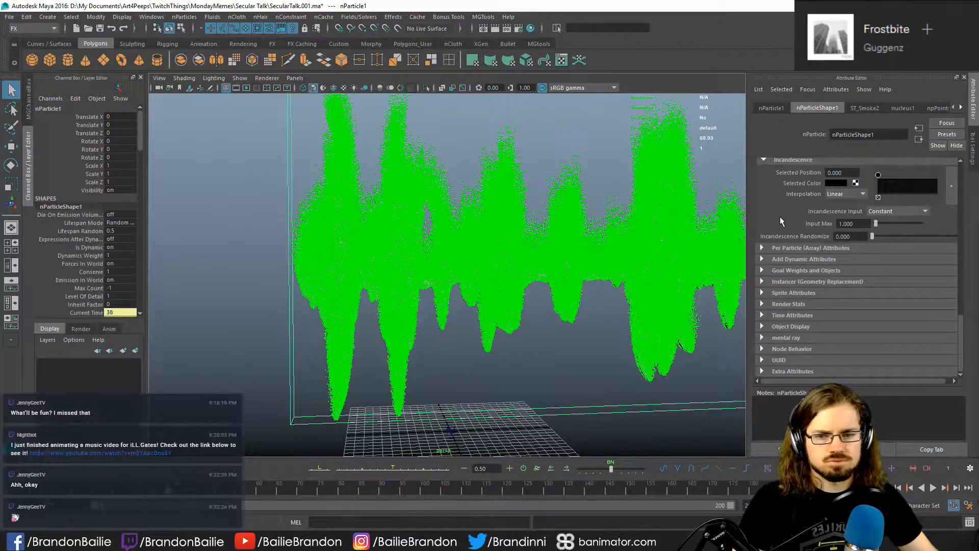
pyautogui.keyDown('alt'); pyautogui.moveTo(518, 197); pyautogui.dragTo(410, 228, button='middle'); pyautogui.keyUp('alt')
pyautogui.keyDown('alt'); pyautogui.moveTo(463, 243); pyautogui.dragTo(438, 206); pyautogui.keyUp('alt')
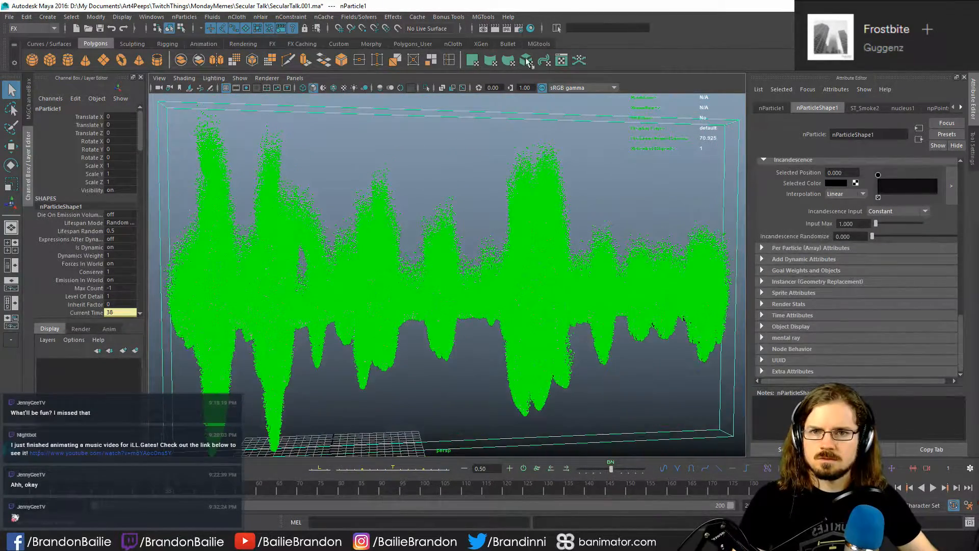
# - In the render settings, switch the renderer to V-Ray and load a saved render settings preset
pyautogui.click(519, 29)
pyautogui.click(528, 83)
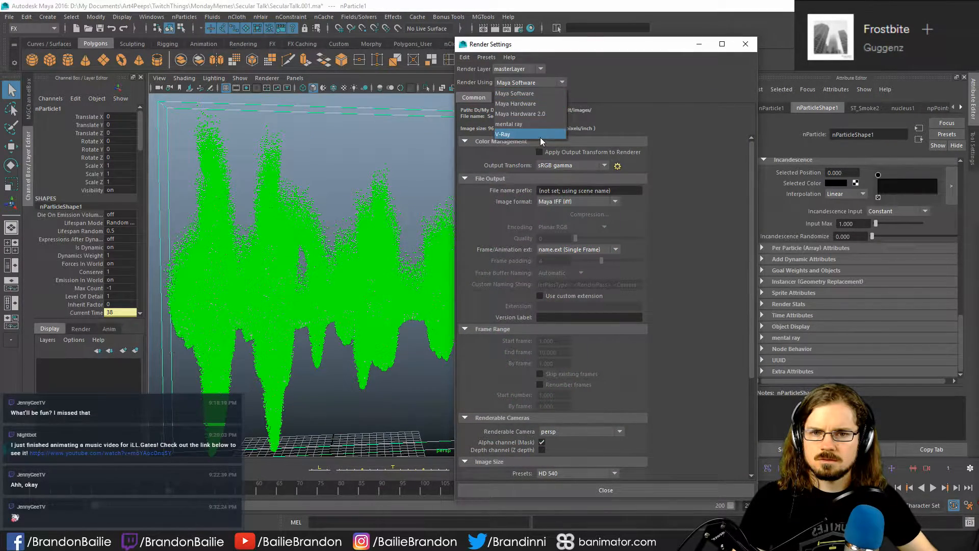
pyautogui.click(540, 135)
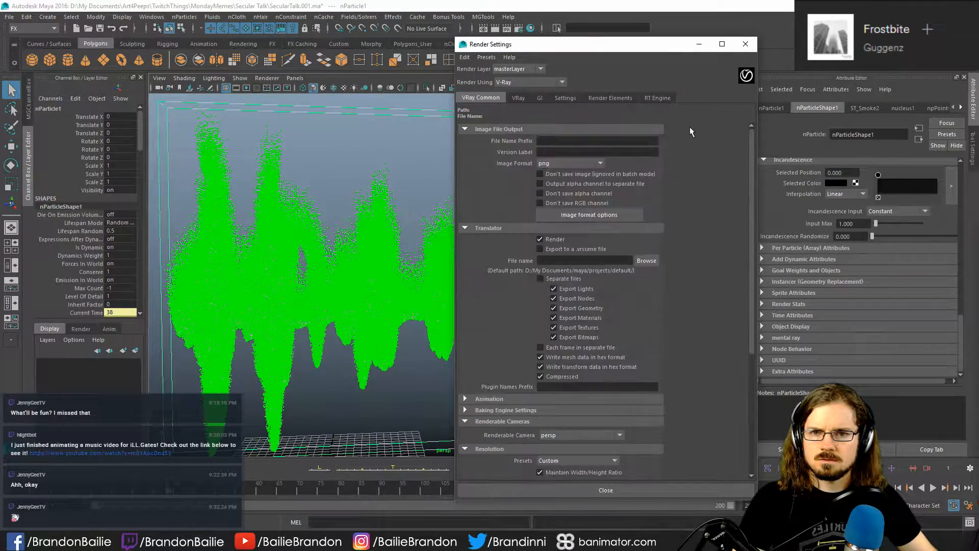
pyautogui.click(486, 58)
pyautogui.moveTo(536, 81)
pyautogui.click(648, 88)
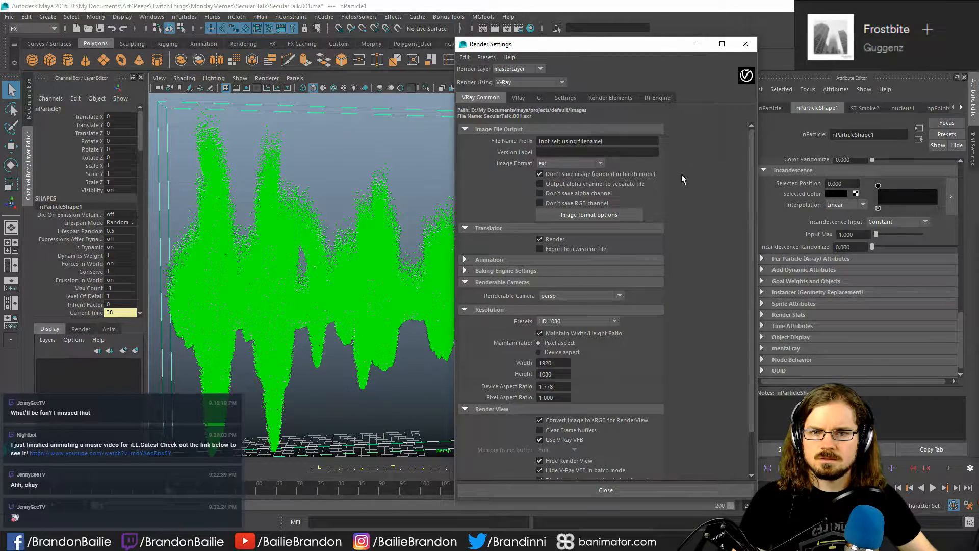
# - Set the V-Ray render resolution preset to HD 540 and close the render settings
pyautogui.click(564, 321)
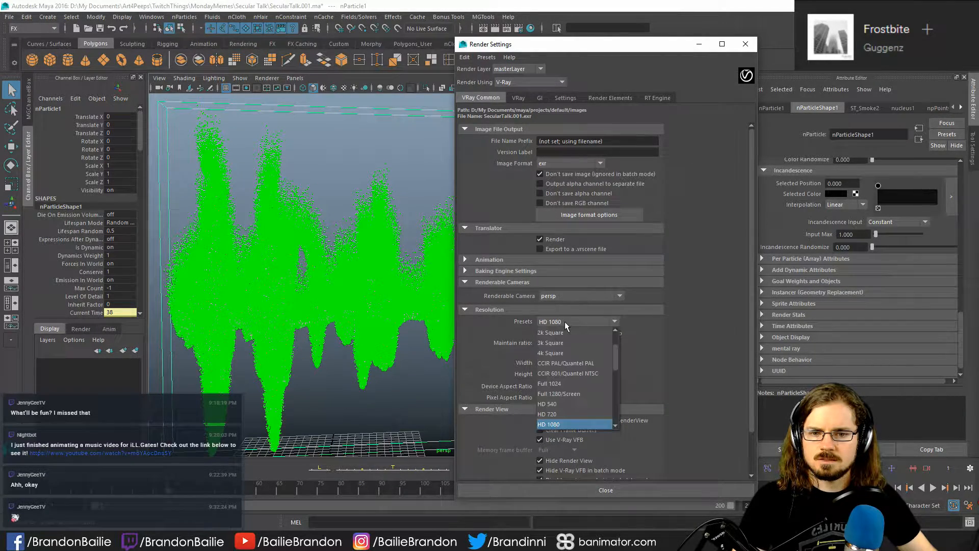
pyautogui.click(565, 396)
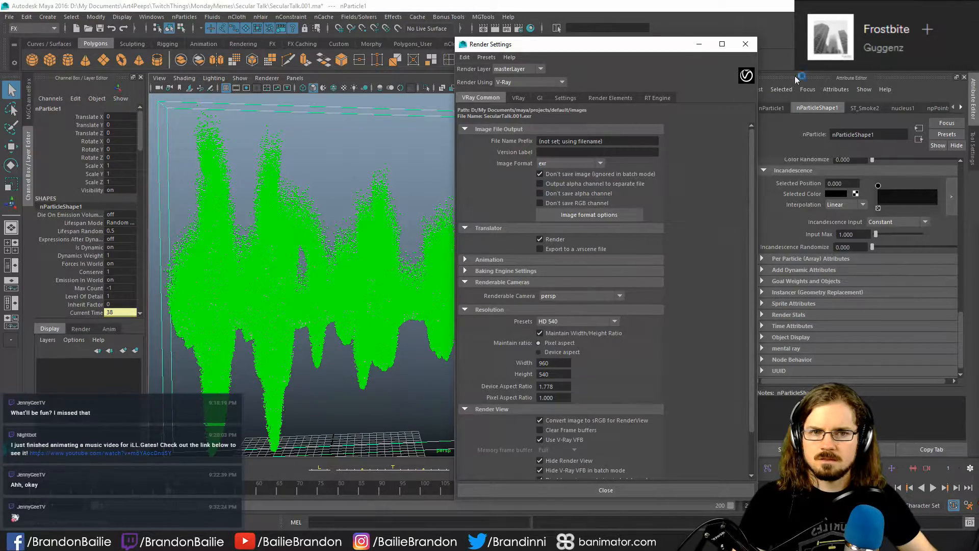
pyautogui.click(748, 46)
# - Create a V-Ray Sphere Light and move it in front of the waveform to about X 25.6, Y 28.5, Z 41.5
pyautogui.keyDown('alt'); pyautogui.moveTo(437, 163); pyautogui.dragTo(466, 223); pyautogui.keyUp('alt')
pyautogui.press('f')
pyautogui.click(47, 16)
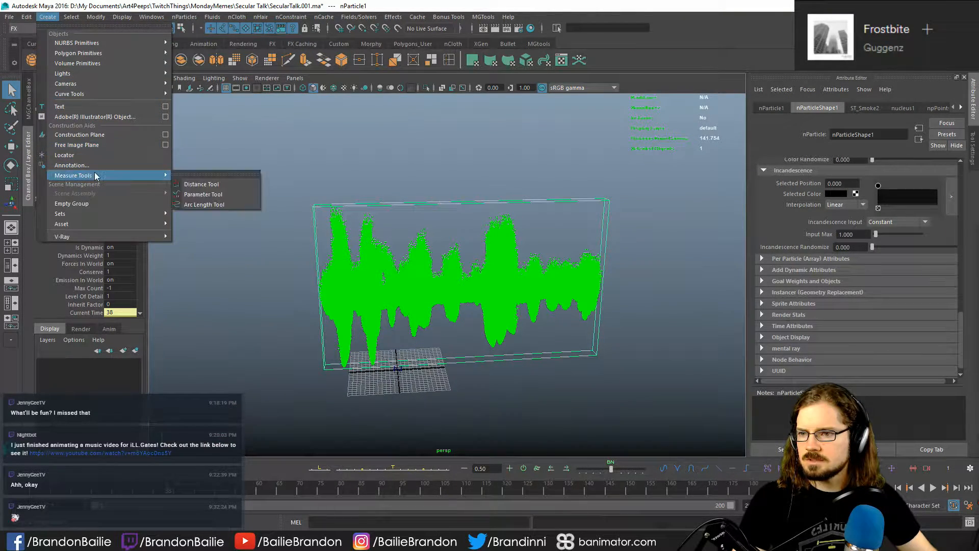
pyautogui.moveTo(103, 95)
pyautogui.moveTo(103, 73)
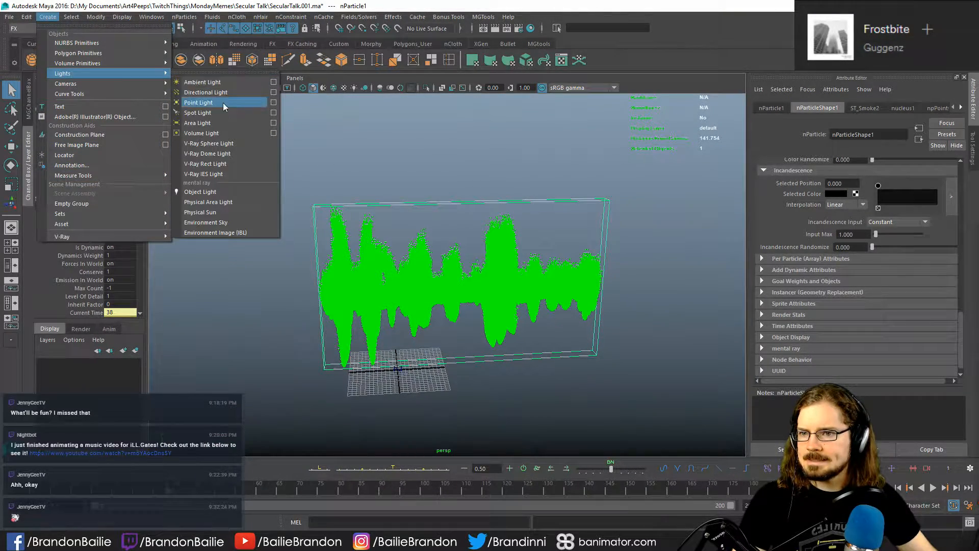
pyautogui.click(240, 144)
pyautogui.press('w')
pyautogui.scroll(-3, 399, 332)
pyautogui.keyDown('alt'); pyautogui.moveTo(399, 333); pyautogui.dragTo(538, 262); pyautogui.keyUp('alt')
pyautogui.keyDown('alt'); pyautogui.moveTo(459, 278); pyautogui.dragTo(368, 286); pyautogui.keyUp('alt')
pyautogui.scroll(2, 368, 285)
pyautogui.keyDown('alt'); pyautogui.moveTo(389, 263); pyautogui.dragTo(311, 262, button='middle'); pyautogui.keyUp('alt')
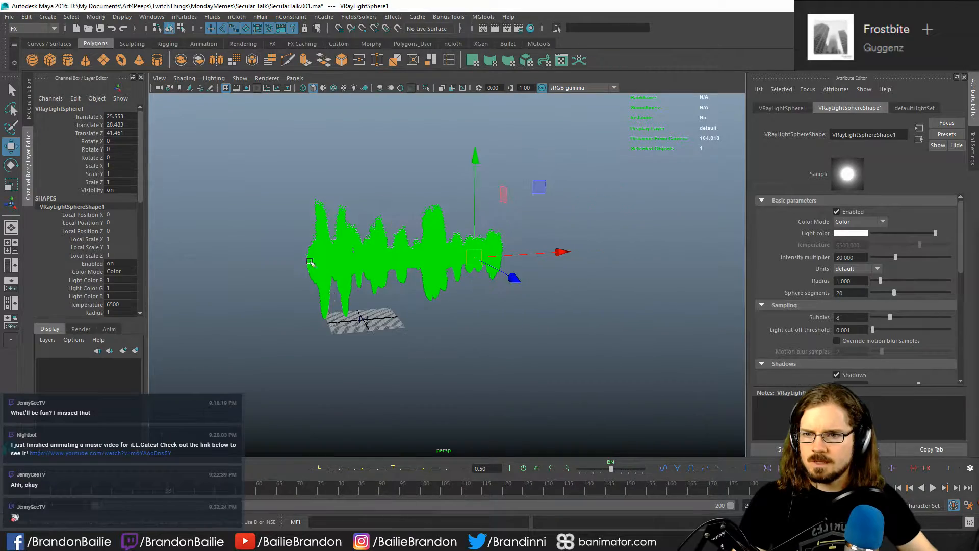
# - Change the perspective viewport's renderer and move the sphere light to about X -12.9, Y 23.9, Z 25.8
pyautogui.click(261, 78)
pyautogui.click(306, 102)
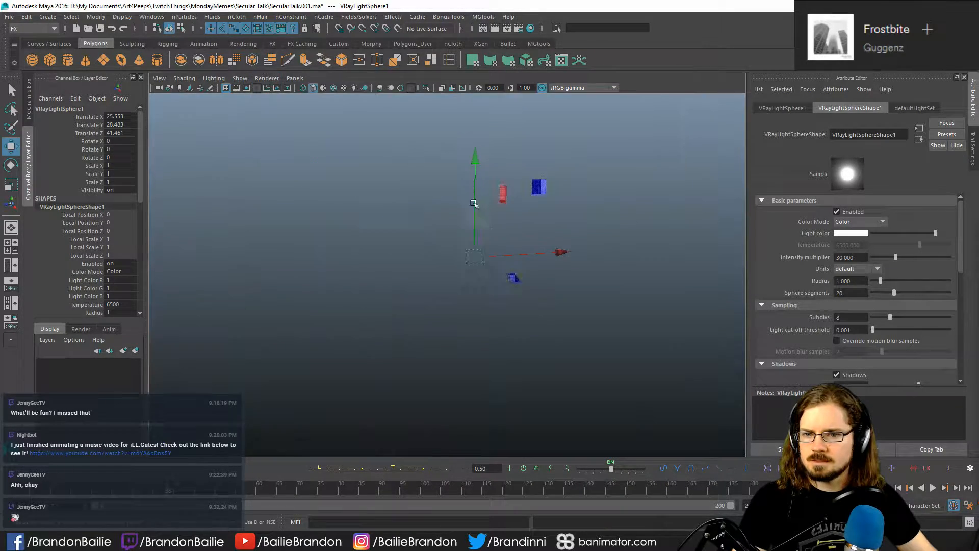
pyautogui.moveTo(367, 276)
pyautogui.keyDown('alt'); pyautogui.mouseDown()
pyautogui.moveTo(456, 276)
pyautogui.moveTo(376, 267)
pyautogui.mouseUp(); pyautogui.keyUp('alt')
pyautogui.keyDown('alt'); pyautogui.moveTo(511, 270); pyautogui.dragTo(488, 288); pyautogui.keyUp('alt')
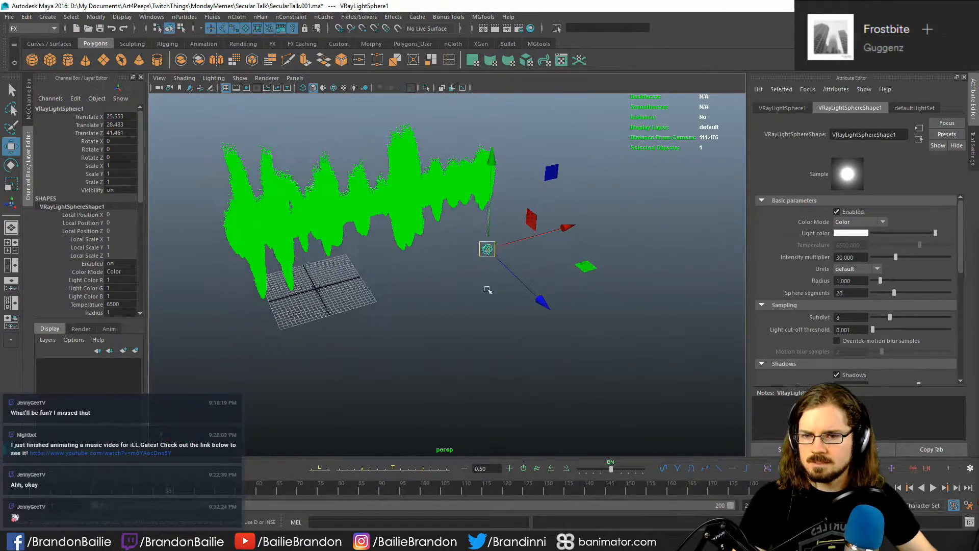
pyautogui.moveTo(487, 250); pyautogui.dragTo(274, 279)
pyautogui.keyDown('alt'); pyautogui.moveTo(288, 276); pyautogui.dragTo(371, 270, button='middle'); pyautogui.keyUp('alt')
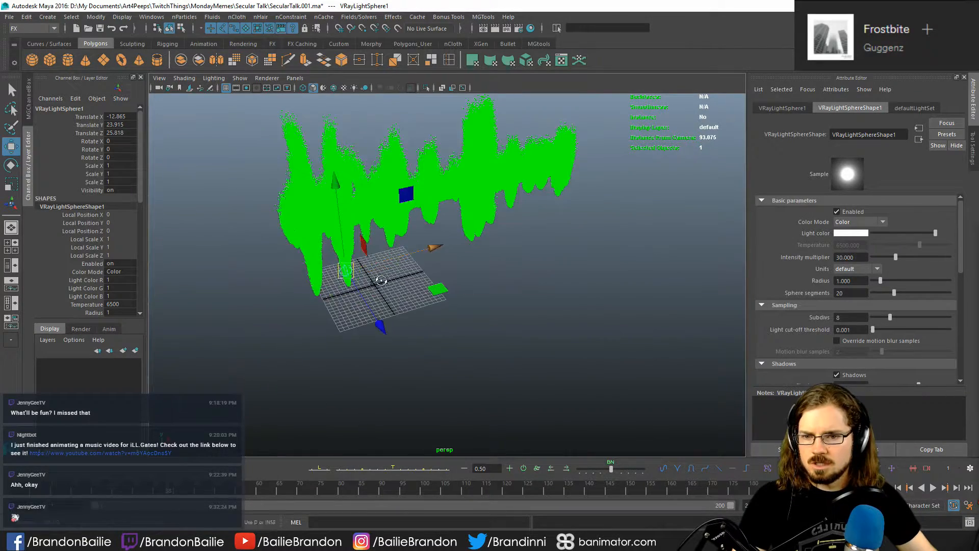
# - Duplicate the sphere light and move the copy along X to about 53.8, beyond the far end of the waveform
pyautogui.keyDown('alt'); pyautogui.moveTo(375, 273); pyautogui.dragTo(352, 312); pyautogui.keyUp('alt')
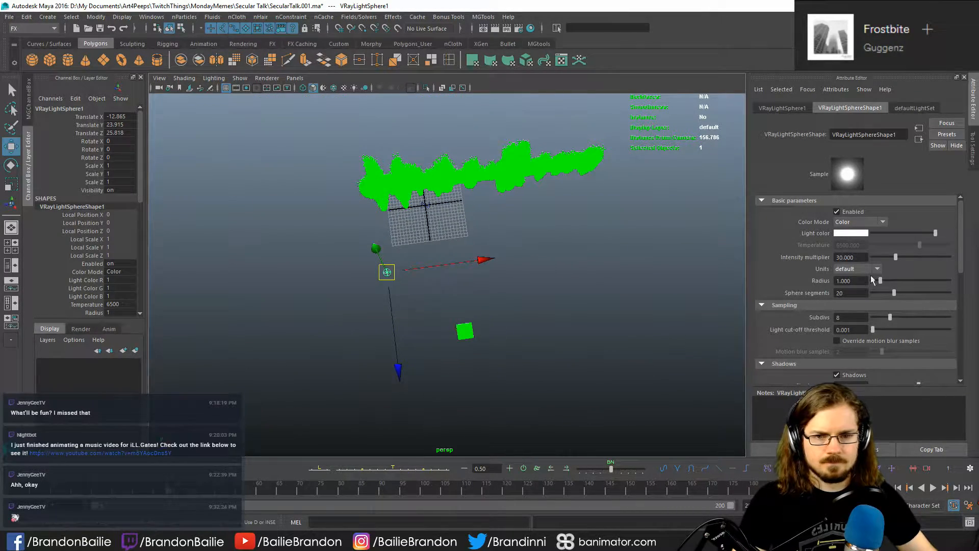
pyautogui.hotkey('ctrl', 'd')
pyautogui.moveTo(484, 260); pyautogui.dragTo(722, 226)
pyautogui.press('q')
pyautogui.keyDown('alt'); pyautogui.moveTo(571, 266); pyautogui.dragTo(541, 235); pyautogui.keyUp('alt')
pyautogui.click(518, 317)
pyautogui.keyDown('alt'); pyautogui.moveTo(412, 329); pyautogui.dragTo(485, 323, button='middle'); pyautogui.keyUp('alt')
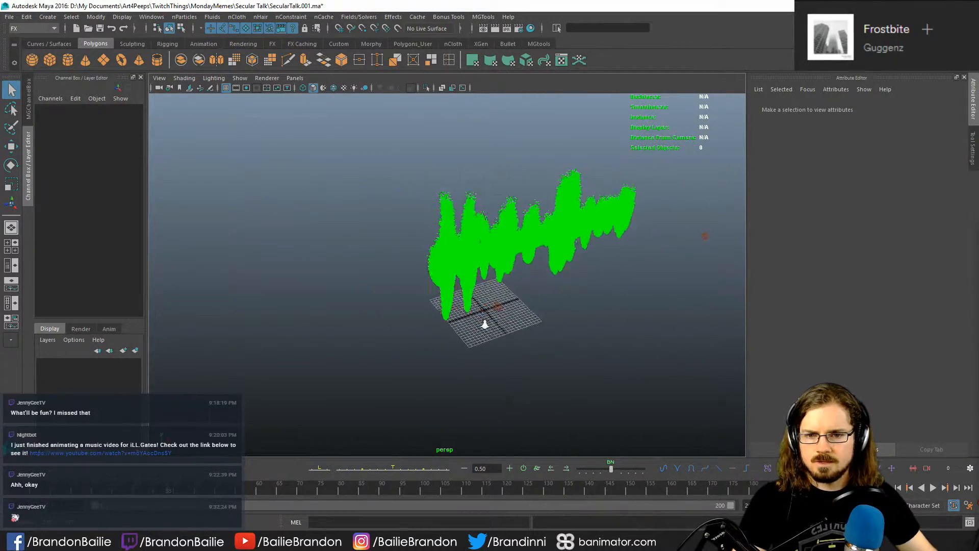
# - Frame the waveform closely in the perspective view, render a V-Ray test frame, and close the frame buffer
pyautogui.keyDown('alt'); pyautogui.moveTo(485, 324); pyautogui.dragTo(609, 366, button='right'); pyautogui.keyUp('alt')
pyautogui.keyDown('alt'); pyautogui.moveTo(610, 366); pyautogui.dragTo(478, 355, button='middle'); pyautogui.keyUp('alt')
pyautogui.keyDown('alt'); pyautogui.moveTo(481, 355); pyautogui.dragTo(459, 335); pyautogui.keyUp('alt')
pyautogui.keyDown('alt'); pyautogui.moveTo(397, 304); pyautogui.dragTo(343, 378, button='middle'); pyautogui.keyUp('alt')
pyautogui.keyDown('alt'); pyautogui.moveTo(342, 378); pyautogui.dragTo(562, 366, button='right'); pyautogui.keyUp('alt')
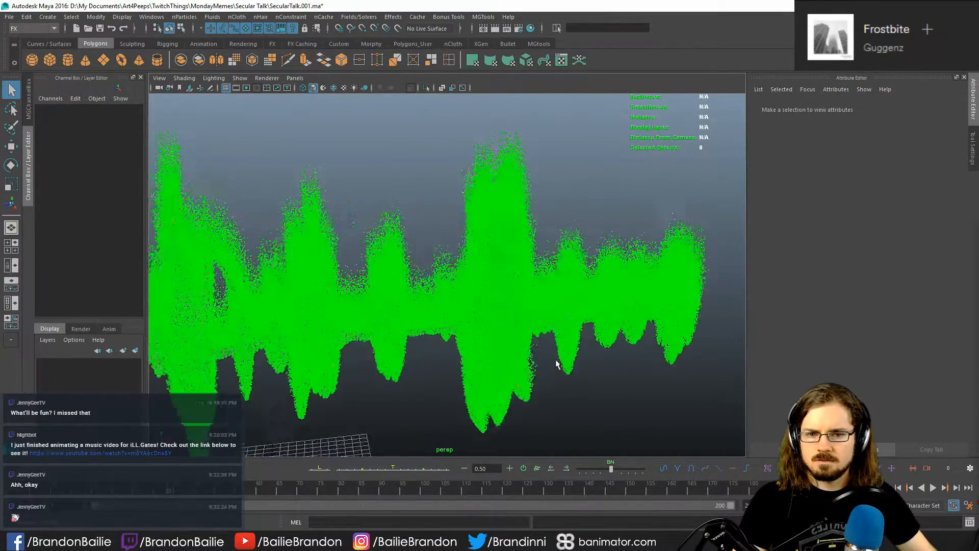
pyautogui.keyDown('alt'); pyautogui.moveTo(575, 355); pyautogui.dragTo(603, 345, button='middle'); pyautogui.keyUp('alt')
pyautogui.keyDown('alt'); pyautogui.moveTo(603, 345); pyautogui.dragTo(540, 311); pyautogui.keyUp('alt')
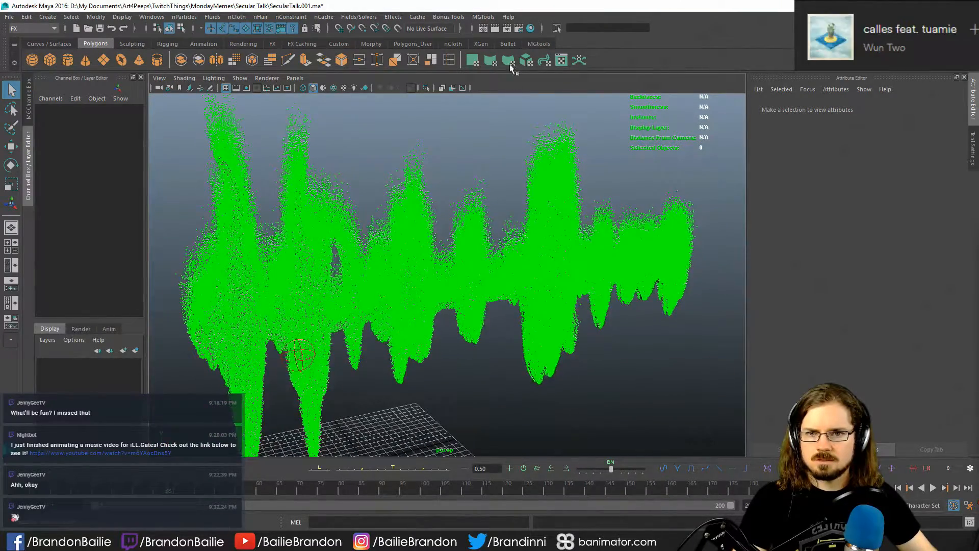
pyautogui.click(497, 28)
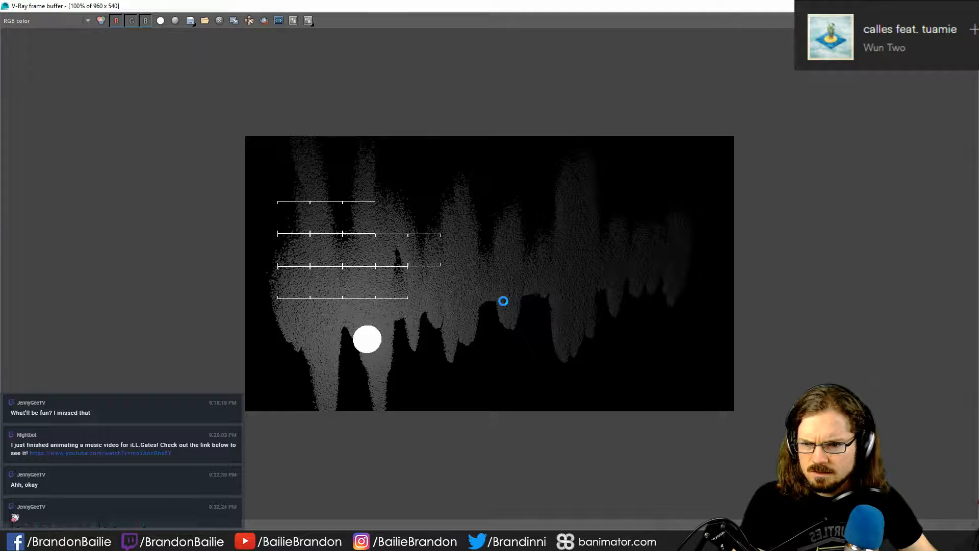
pyautogui.click(967, 5)
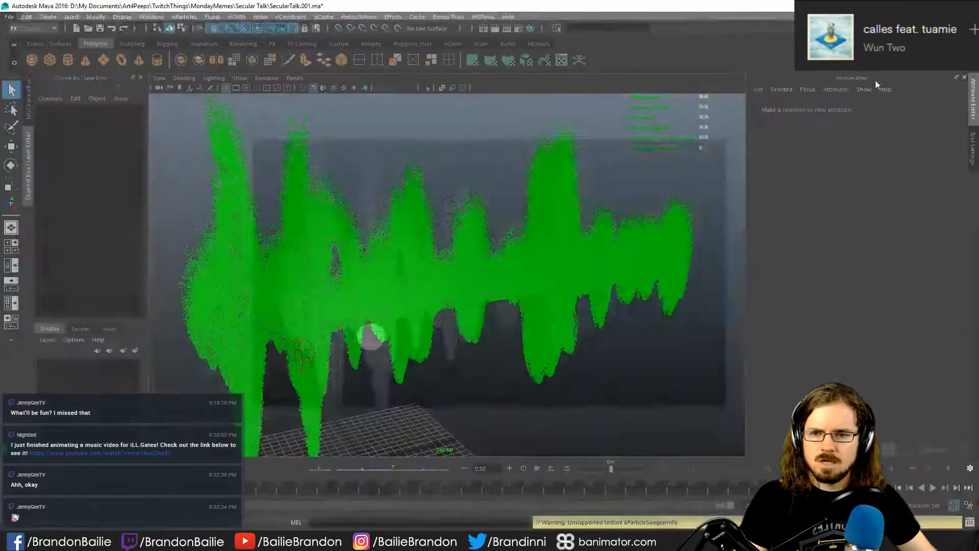
# - Raise the first sphere light above the waveform and move the second to about X 68.1, Y 40.6, Z 25.1
pyautogui.keyDown('alt'); pyautogui.moveTo(564, 323); pyautogui.dragTo(315, 317, button='right'); pyautogui.keyUp('alt')
pyautogui.keyDown('alt'); pyautogui.moveTo(315, 316); pyautogui.dragTo(279, 323); pyautogui.keyUp('alt')
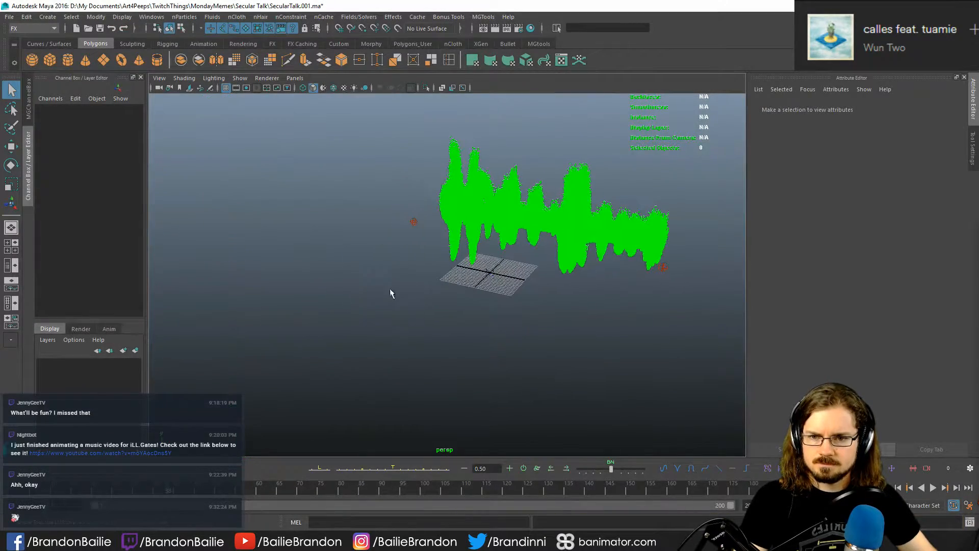
pyautogui.click(416, 223)
pyautogui.press('w')
pyautogui.keyDown('alt'); pyautogui.moveTo(380, 258); pyautogui.dragTo(361, 146); pyautogui.keyUp('alt')
pyautogui.click(653, 221)
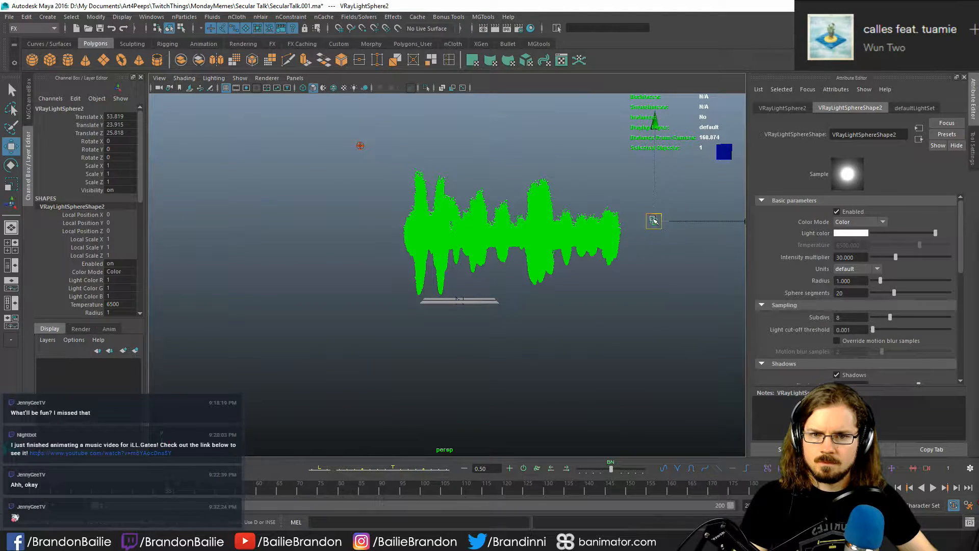
pyautogui.moveTo(654, 221); pyautogui.dragTo(699, 162)
pyautogui.keyDown('alt'); pyautogui.moveTo(509, 308); pyautogui.dragTo(479, 350, button='middle'); pyautogui.keyUp('alt')
pyautogui.keyDown('alt'); pyautogui.moveTo(511, 316); pyautogui.dragTo(408, 291, button='right'); pyautogui.keyUp('alt')
pyautogui.keyDown('alt'); pyautogui.moveTo(408, 290); pyautogui.dragTo(397, 322, button='middle'); pyautogui.keyUp('alt')
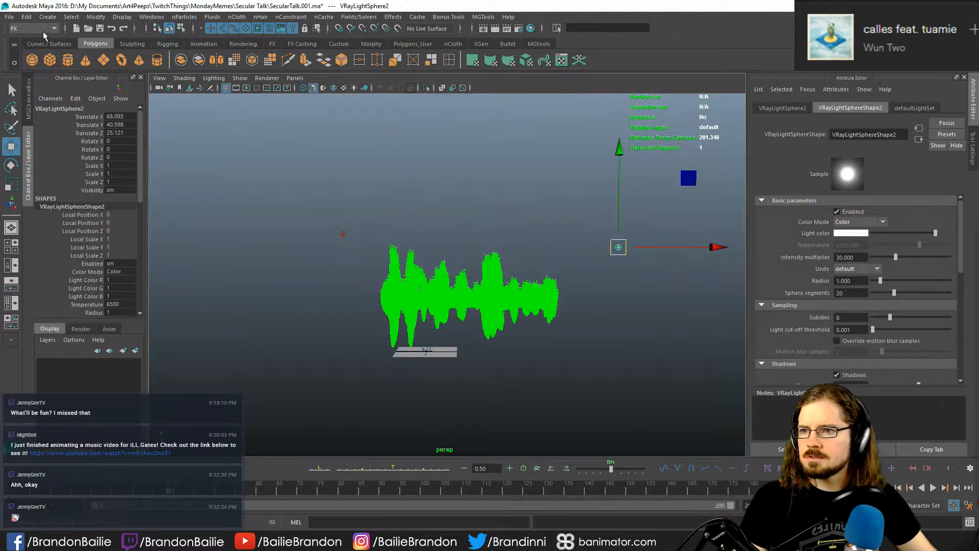
# - Create a polygon cube, scale it uniformly to about 95.5, and move it to about X 18.6, Y 33.7 around the waveform
pyautogui.click(55, 17)
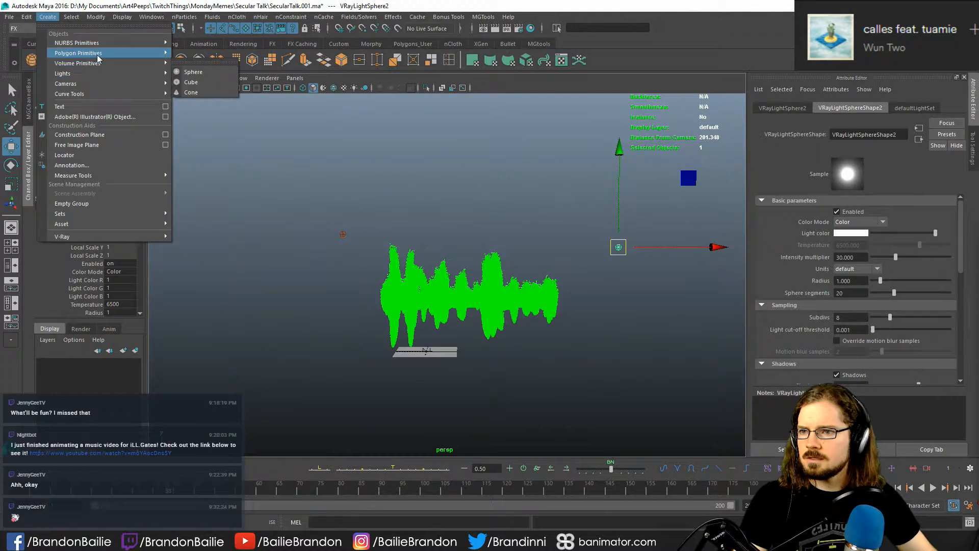
pyautogui.moveTo(97, 55)
pyautogui.click(204, 71)
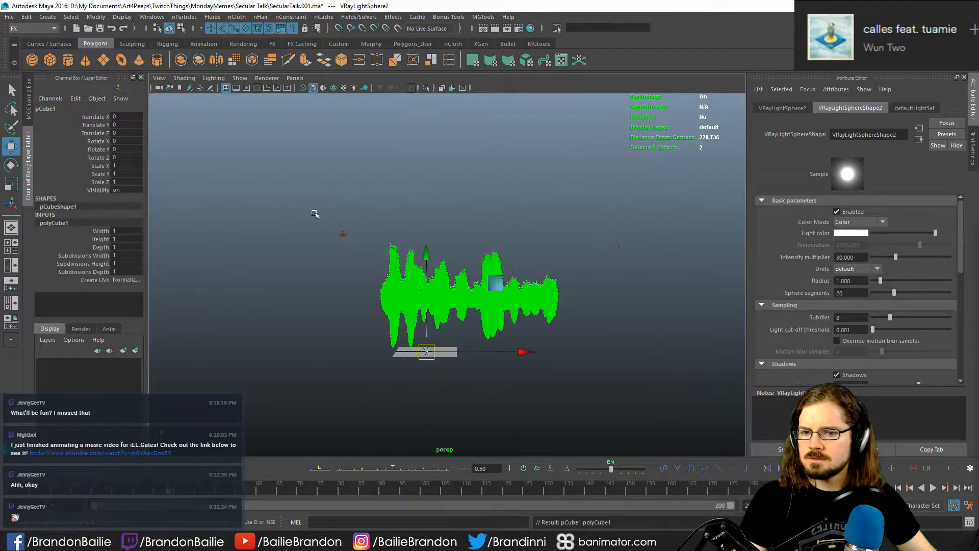
pyautogui.press('r')
pyautogui.moveTo(426, 352); pyautogui.dragTo(505, 344)
pyautogui.press('w')
pyautogui.moveTo(438, 256); pyautogui.dragTo(424, 216)
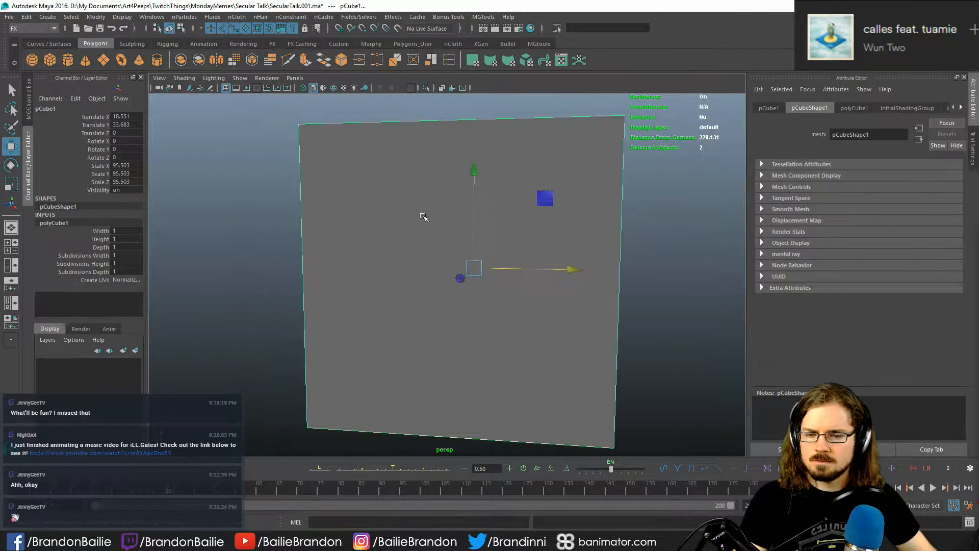
# - Delete the cube's front, top and both side faces, keeping only the back wall and floor as a backdrop
pyautogui.moveTo(424, 216); pyautogui.dragTo(408, 232, button='right')
pyautogui.press('Delete')
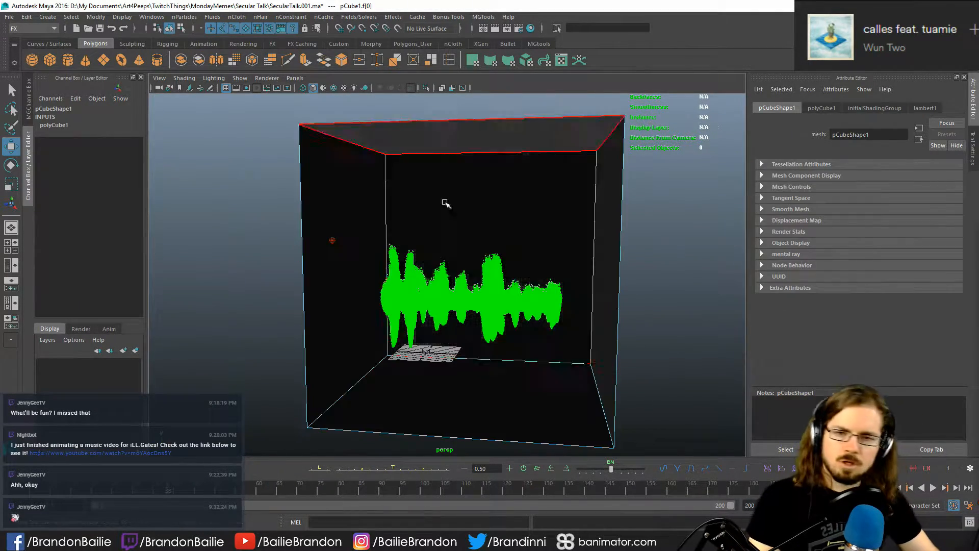
pyautogui.click(473, 131)
pyautogui.press('Delete')
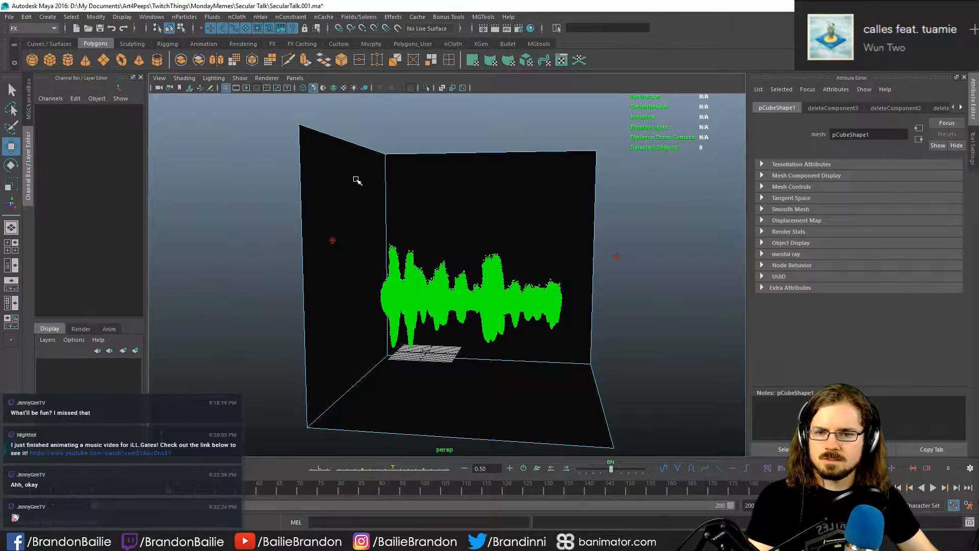
pyautogui.click(356, 183)
pyautogui.press('Delete')
pyautogui.click(415, 368)
pyautogui.press('Delete')
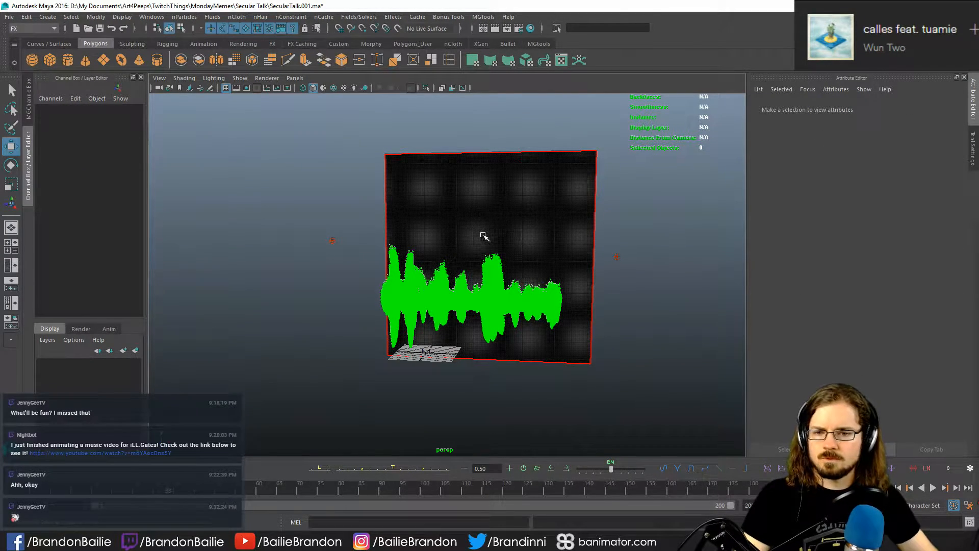
pyautogui.hotkey('ctrl', 'z')
pyautogui.moveTo(485, 236); pyautogui.dragTo(582, 225, button='right')
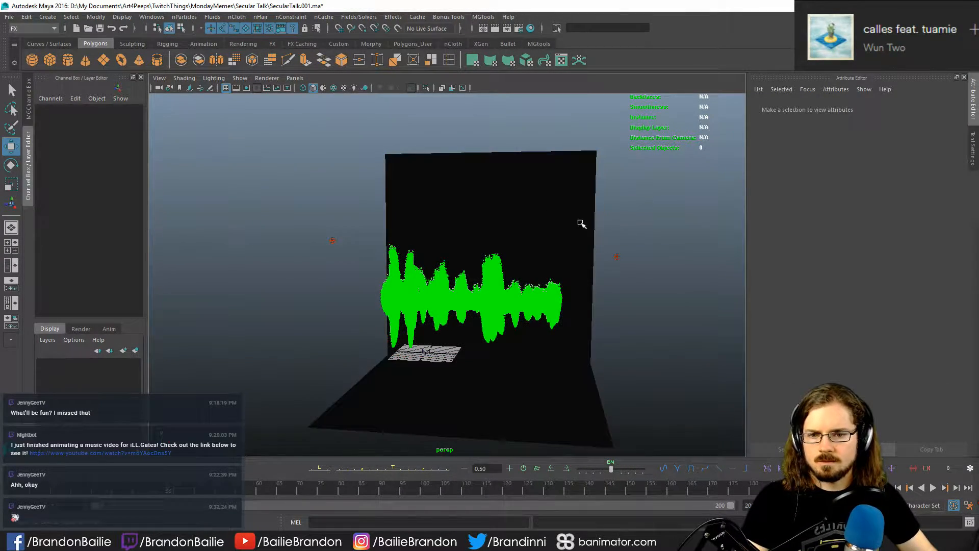
# - Shift the backdrop to about X 9.9 and widen it to about 343.8 in Scale X
pyautogui.click(549, 264)
pyautogui.moveTo(548, 265)
pyautogui.keyDown('alt'); pyautogui.mouseDown()
pyautogui.moveTo(573, 267)
pyautogui.moveTo(553, 266)
pyautogui.mouseUp(); pyautogui.keyUp('alt')
pyautogui.press('r')
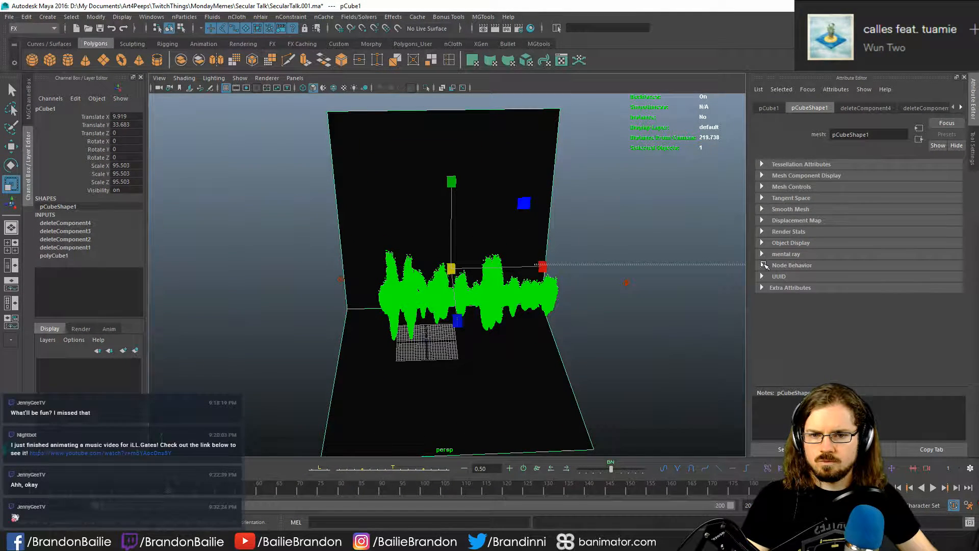
pyautogui.hotkey('ctrl', 'z')
pyautogui.moveTo(549, 269); pyautogui.dragTo(466, 287)
# - Move the backdrop along Z to about 41.6 and check the waveform against it
pyautogui.press('q')
pyautogui.press('w')
pyautogui.keyDown('alt'); pyautogui.moveTo(480, 336); pyautogui.dragTo(406, 309); pyautogui.keyUp('alt')
pyautogui.moveTo(352, 270); pyautogui.dragTo(425, 286)
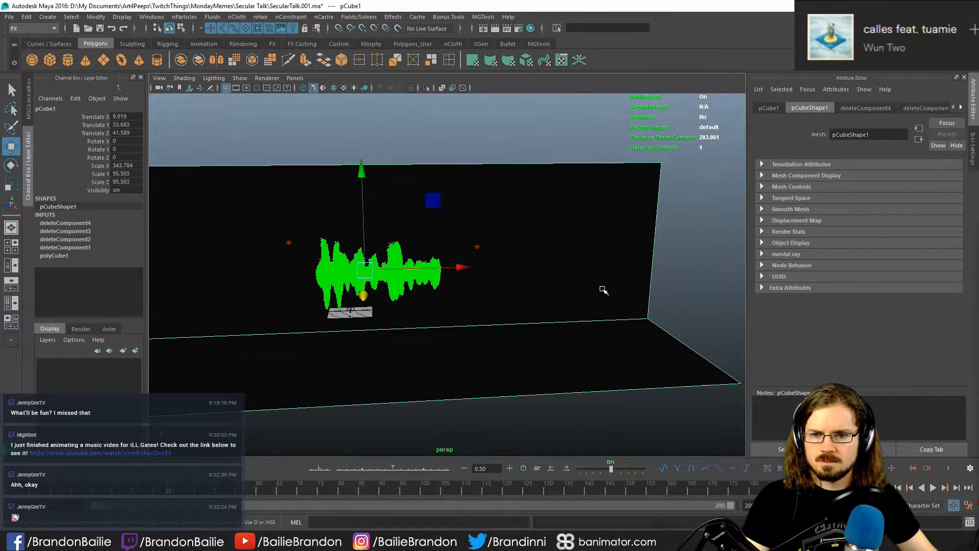
pyautogui.click(686, 243)
pyautogui.keyDown('alt'); pyautogui.moveTo(363, 291); pyautogui.dragTo(411, 285, button='middle'); pyautogui.keyUp('alt')
pyautogui.keyDown('alt'); pyautogui.moveTo(232, 300); pyautogui.dragTo(725, 357, button='right'); pyautogui.keyUp('alt')
pyautogui.click(439, 306)
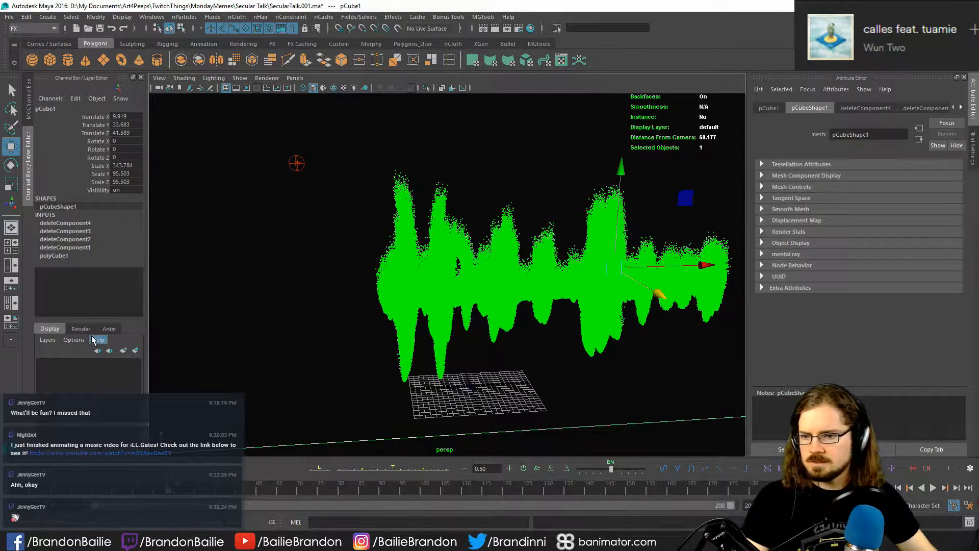
# - Put the backdrop in a new display layer and set that layer to Reference so it cannot be selected
pyautogui.click(135, 351)
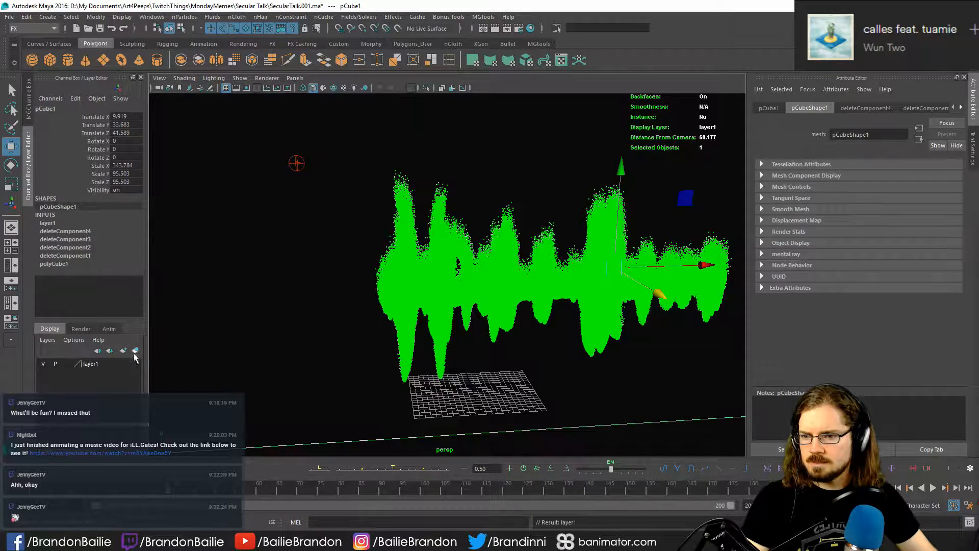
pyautogui.click(64, 364)
pyautogui.click(64, 365)
pyautogui.click(534, 395)
pyautogui.keyDown('alt'); pyautogui.moveTo(368, 368); pyautogui.dragTo(347, 357); pyautogui.keyUp('alt')
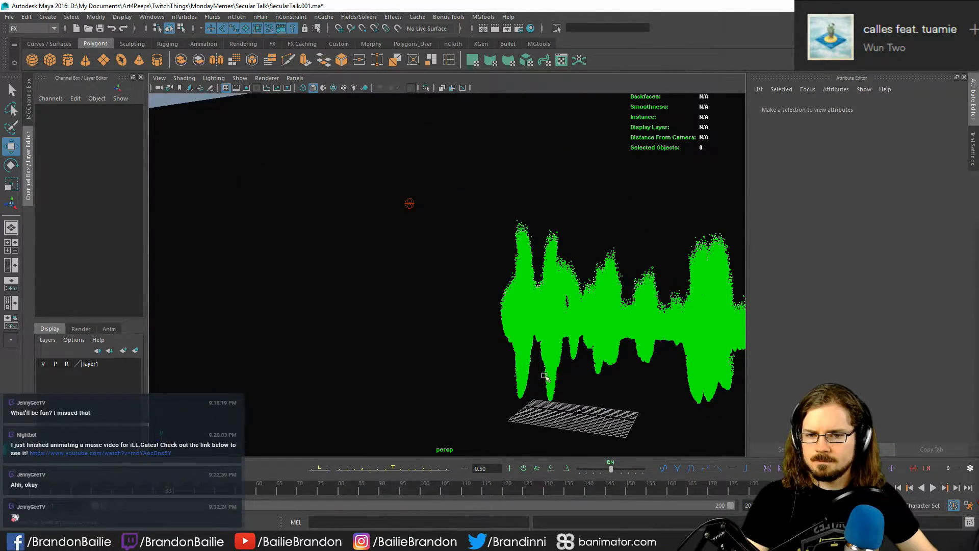
pyautogui.keyDown('alt'); pyautogui.moveTo(544, 377); pyautogui.dragTo(131, 313, button='middle'); pyautogui.keyUp('alt')
# - Select the nParticle smoke, frame it in the perspective view, and show its nParticleShape attributes
pyautogui.click(454, 280)
pyautogui.press('f')
pyautogui.keyDown('alt'); pyautogui.moveTo(586, 329); pyautogui.dragTo(625, 354); pyautogui.keyUp('alt')
pyautogui.moveTo(410, 190); pyautogui.dragTo(450, 213)
pyautogui.keyDown('alt'); pyautogui.moveTo(454, 217); pyautogui.dragTo(395, 225, button='right'); pyautogui.keyUp('alt')
pyautogui.moveTo(474, 229); pyautogui.dragTo(517, 314)
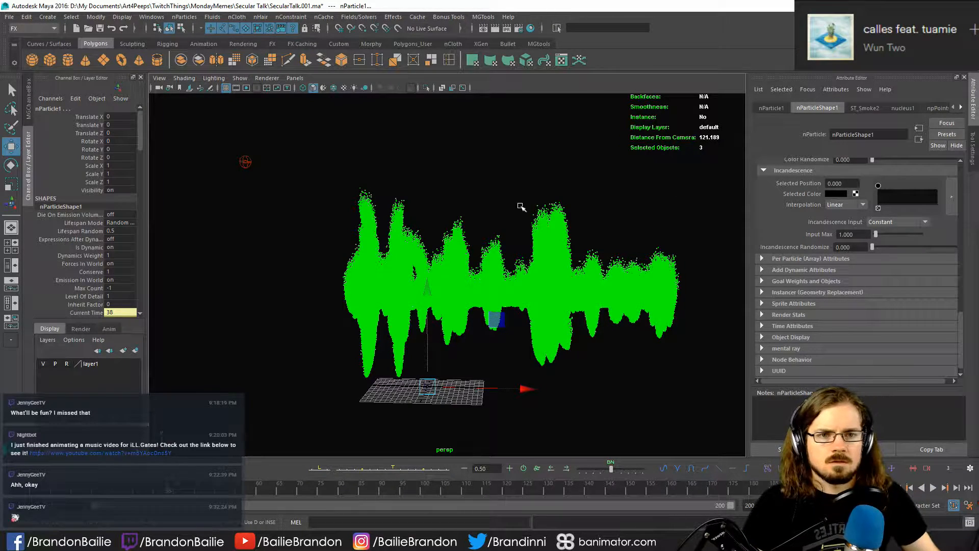
pyautogui.click(770, 109)
pyautogui.click(809, 106)
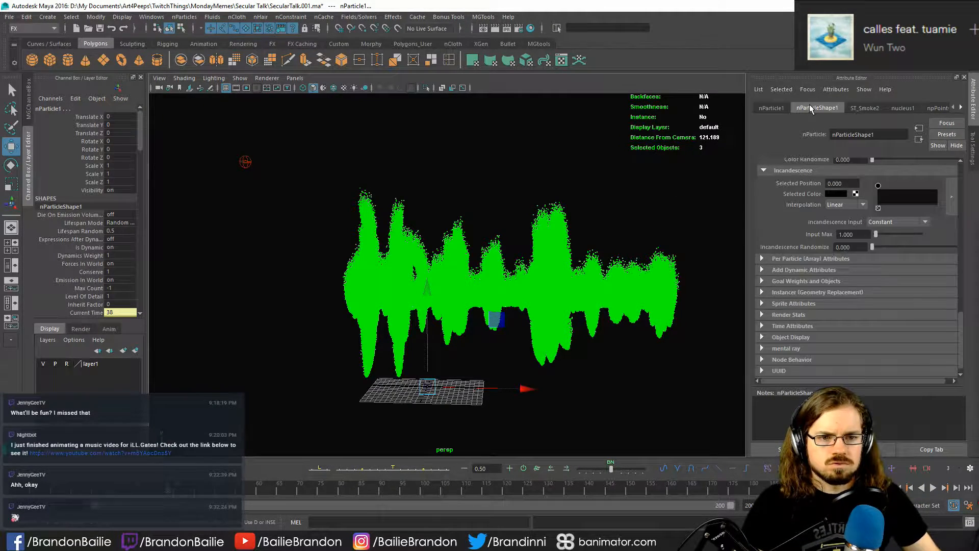
# - Set the nParticle's Particle Render Type to MultiStreak
pyautogui.scroll(3, 794, 209)
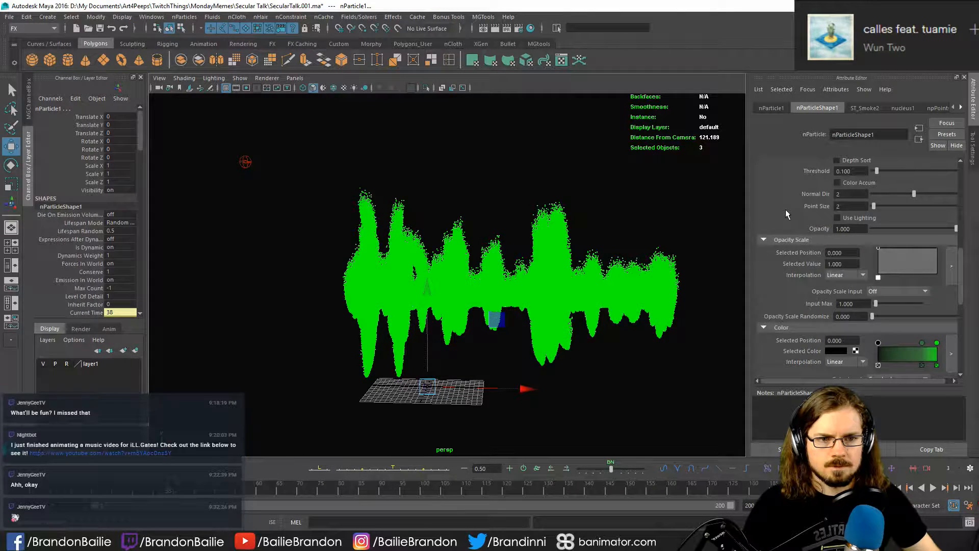
pyautogui.scroll(-4, 775, 232)
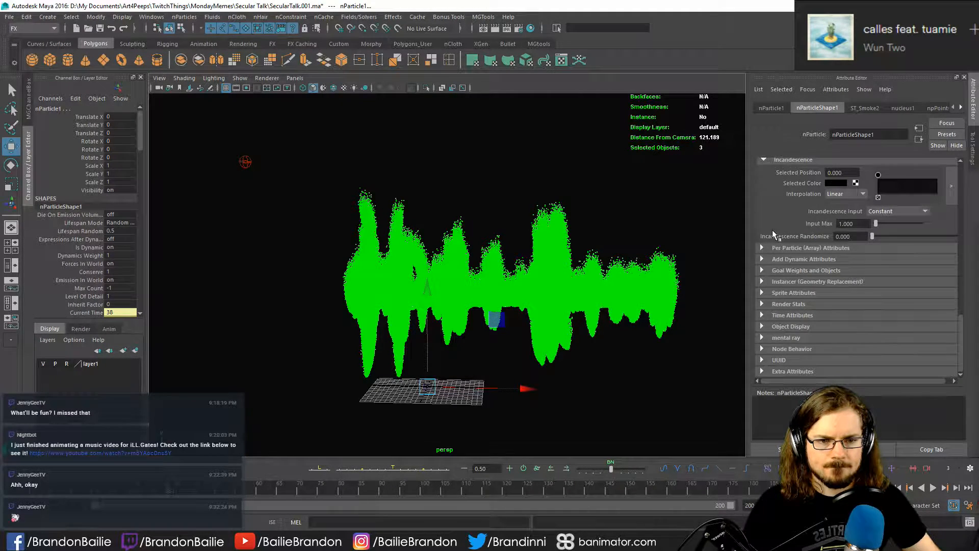
pyautogui.scroll(10, 770, 222)
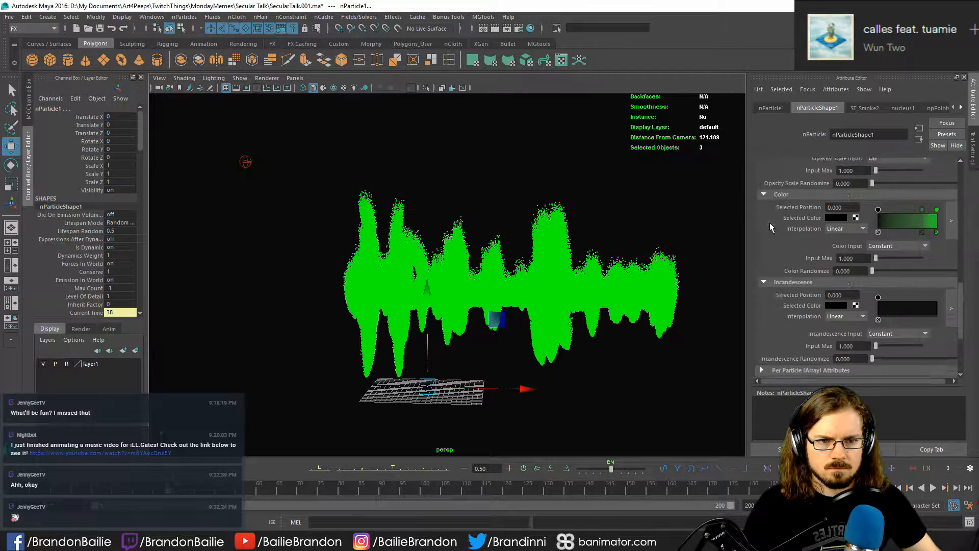
pyautogui.scroll(2, 770, 222)
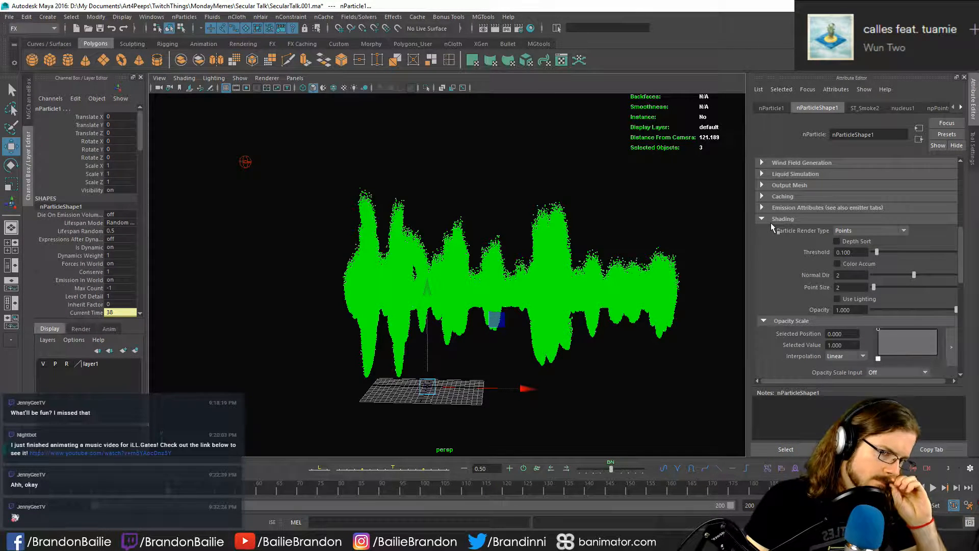
pyautogui.click(871, 231)
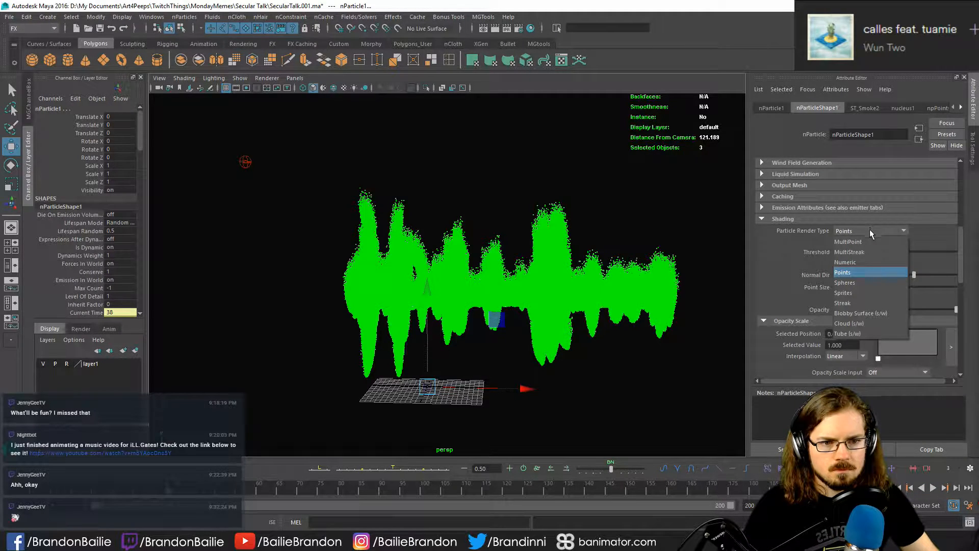
pyautogui.click(878, 256)
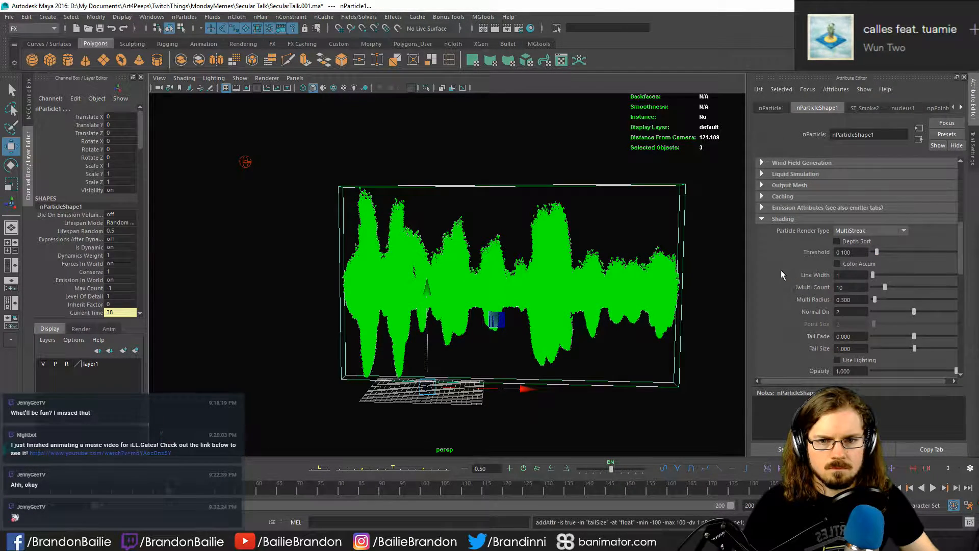
# - Rewind the animation to frame 1 and look over the nParticle's shading, opacity and color settings
pyautogui.hotkey('shift', 'alt', 'v')
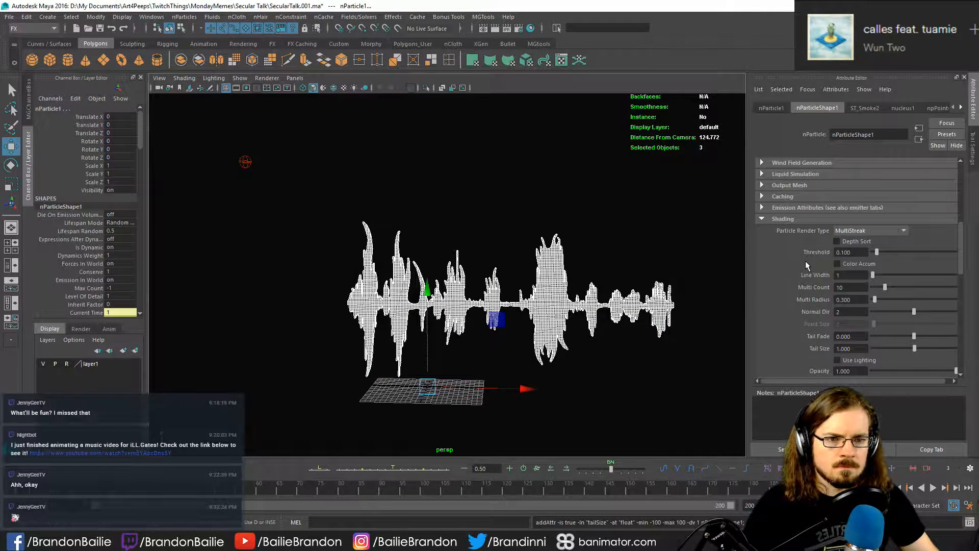
pyautogui.scroll(-1, 781, 278)
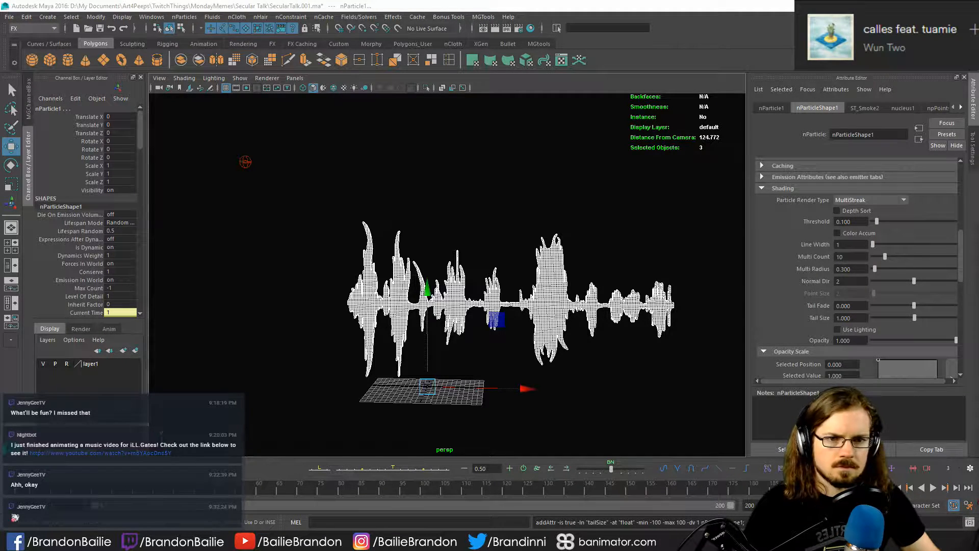
pyautogui.scroll(3, 772, 244)
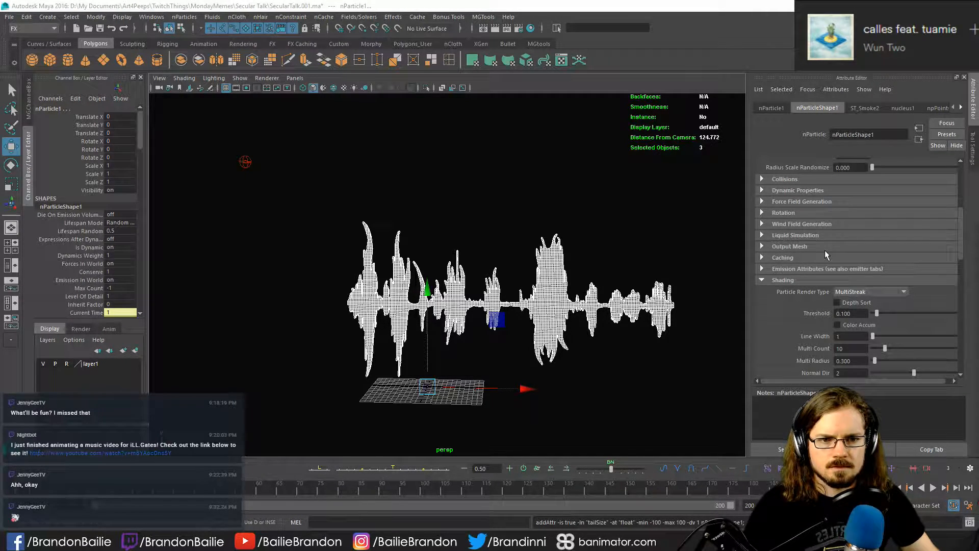
pyautogui.scroll(-7, 825, 251)
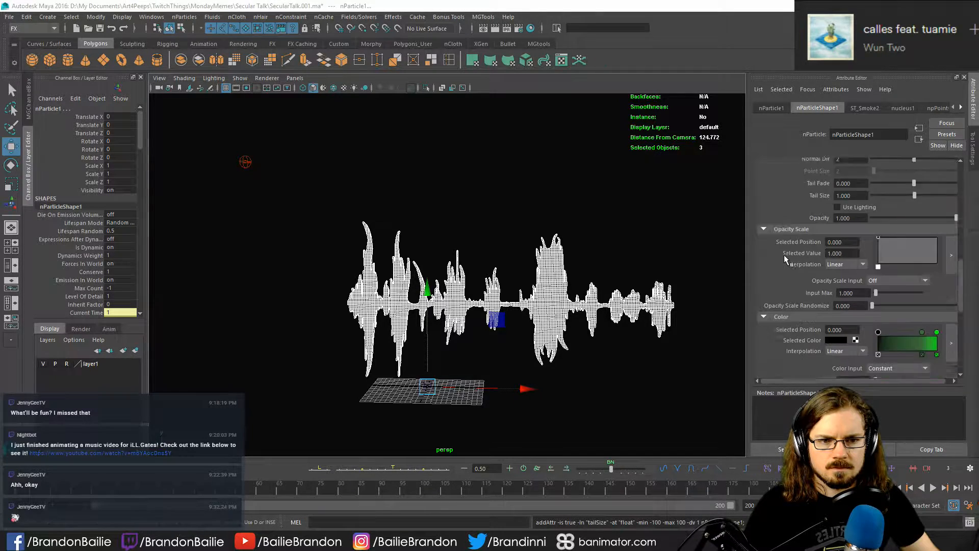
pyautogui.scroll(3, 785, 255)
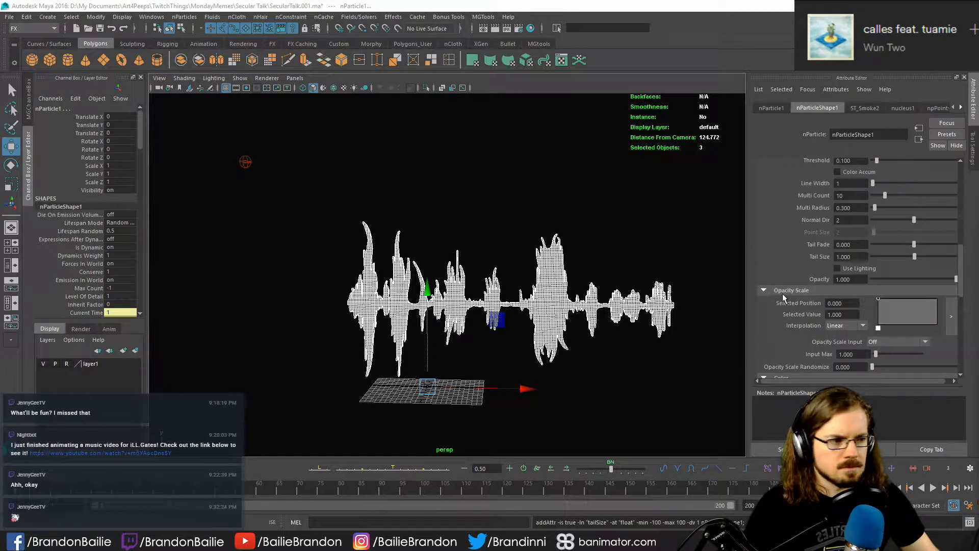
pyautogui.scroll(4, 784, 297)
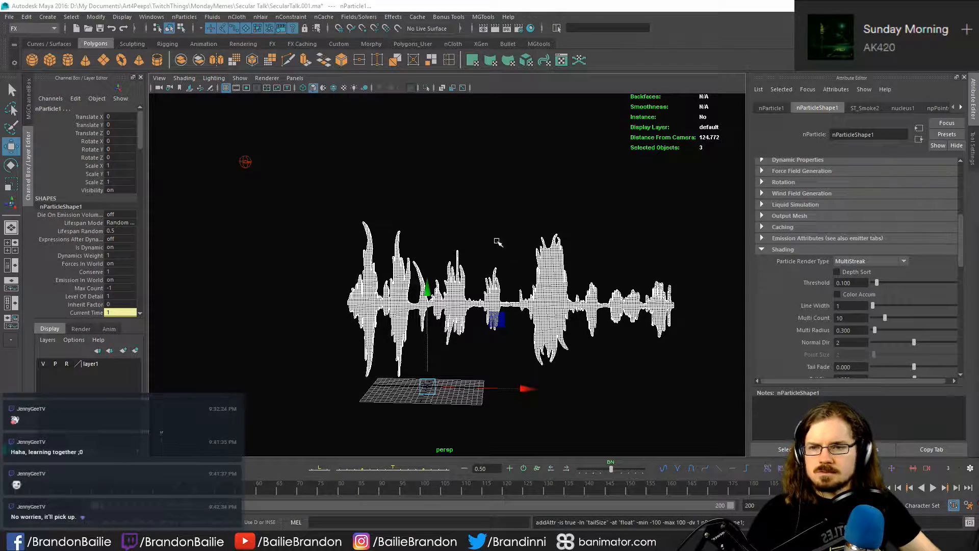
# - Switch the viewport renderer to Viewport 2.0, deselect everything and play the smoke simulation up to frame 13
pyautogui.click(239, 78)
pyautogui.click(255, 97)
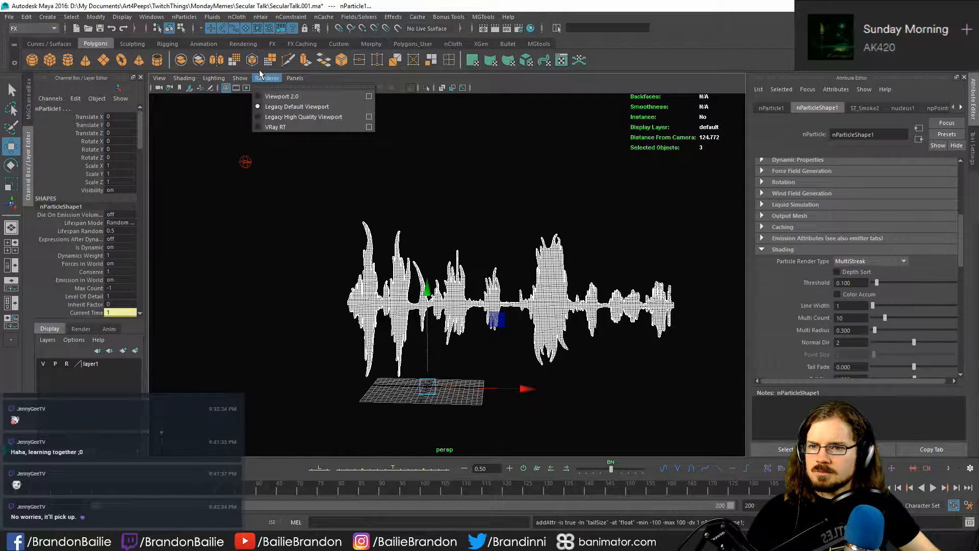
pyautogui.click(280, 96)
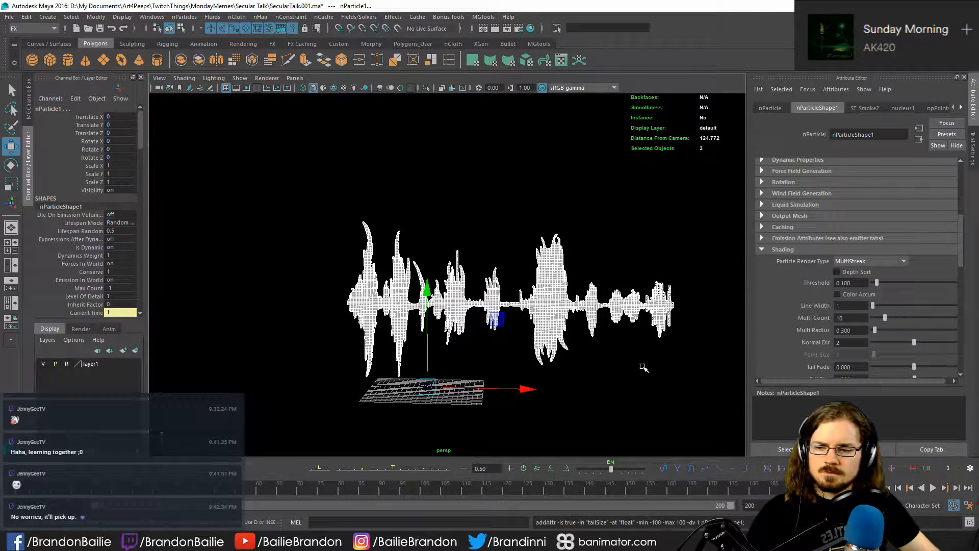
pyautogui.click(401, 431)
pyautogui.click(933, 488)
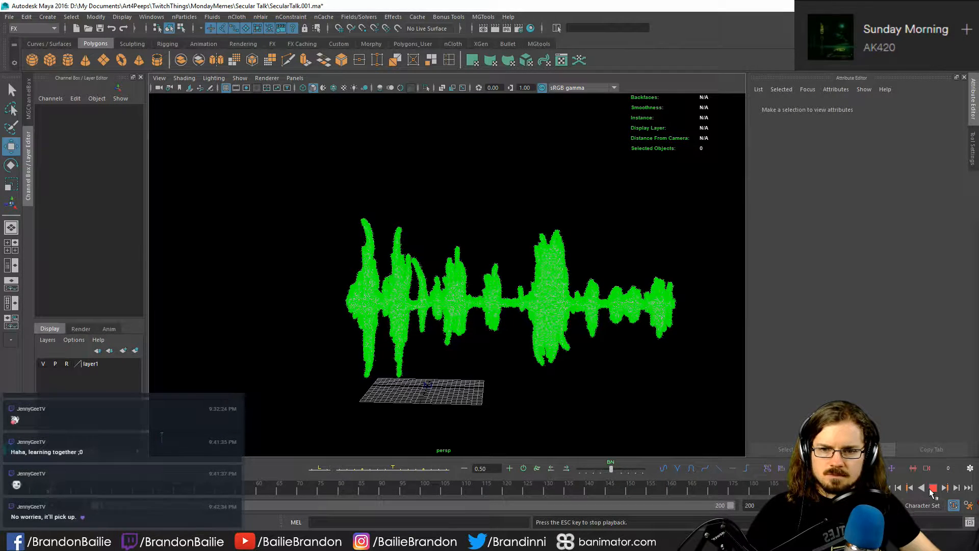
pyautogui.click(933, 489)
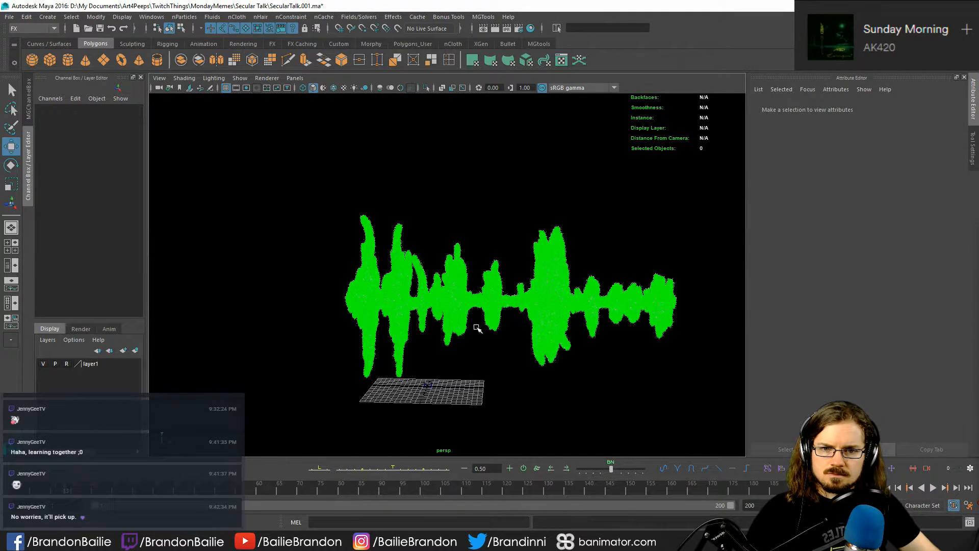
# - Select the nParticle, review its particle size, emission and Output Mesh attributes, and examine the green streaks up close
pyautogui.click(546, 235)
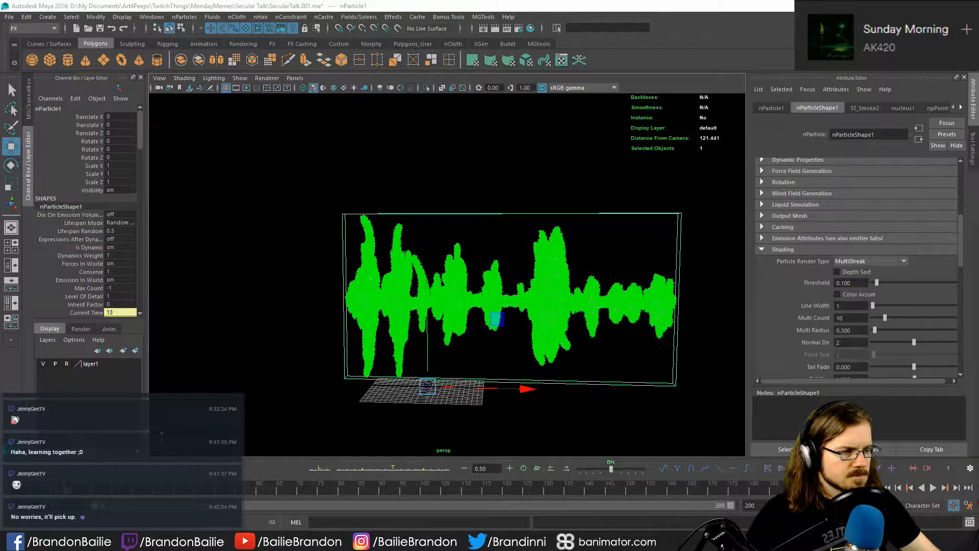
pyautogui.scroll(-5, 778, 283)
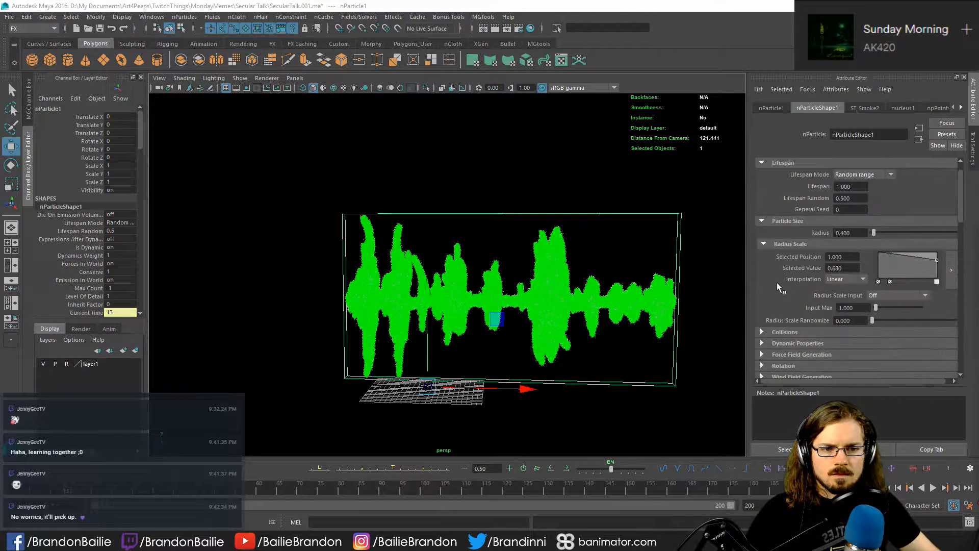
pyautogui.scroll(10, 777, 278)
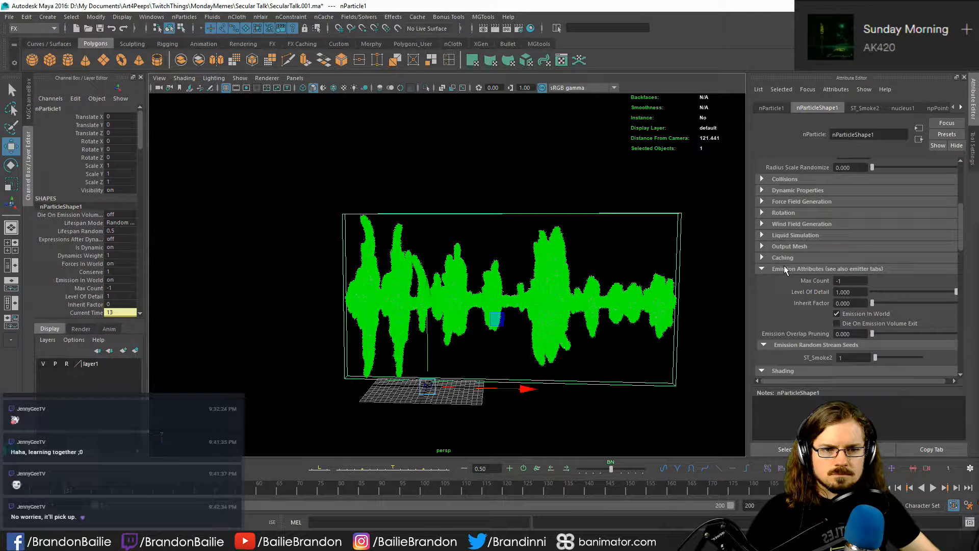
pyautogui.click(785, 266)
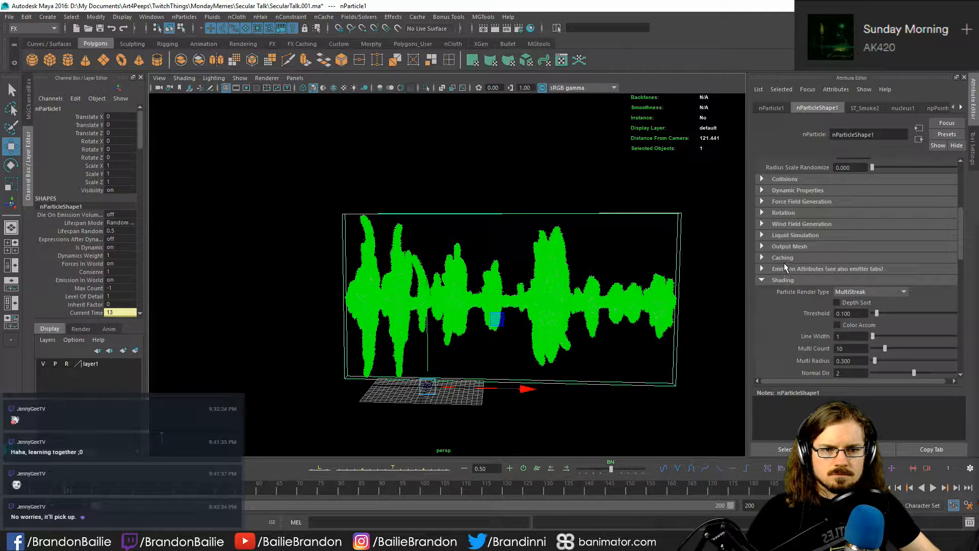
pyautogui.click(786, 245)
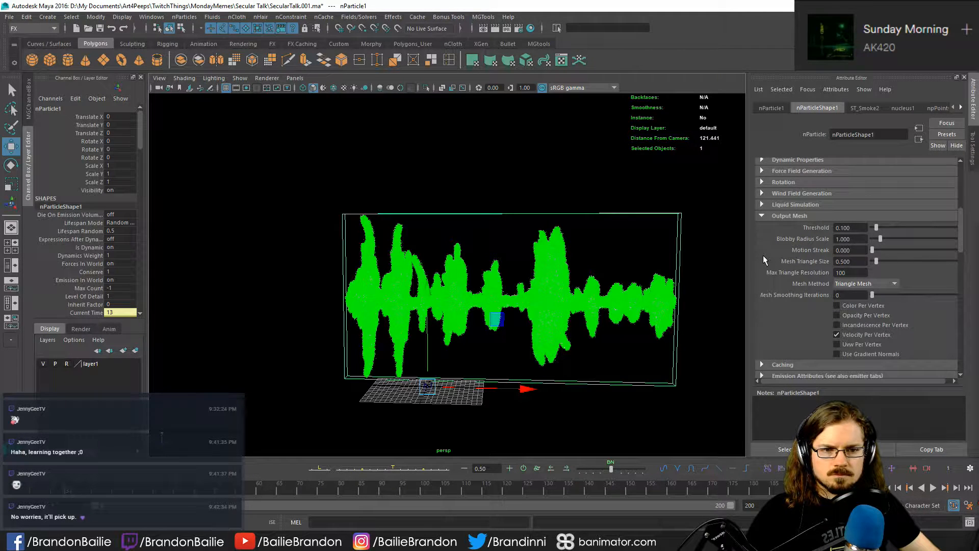
pyautogui.scroll(-3, 763, 255)
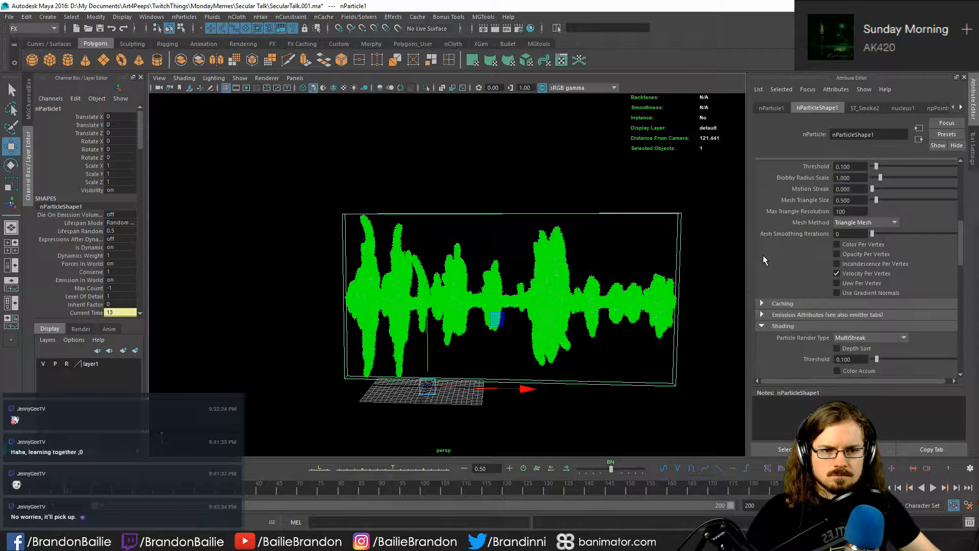
pyautogui.scroll(3, 763, 255)
pyautogui.keyDown('alt'); pyautogui.moveTo(440, 311); pyautogui.dragTo(643, 343, button='right'); pyautogui.keyUp('alt')
pyautogui.keyDown('alt'); pyautogui.moveTo(502, 318); pyautogui.dragTo(377, 311); pyautogui.keyUp('alt')
pyautogui.keyDown('alt'); pyautogui.moveTo(346, 311); pyautogui.dragTo(485, 306, button='middle'); pyautogui.keyUp('alt')
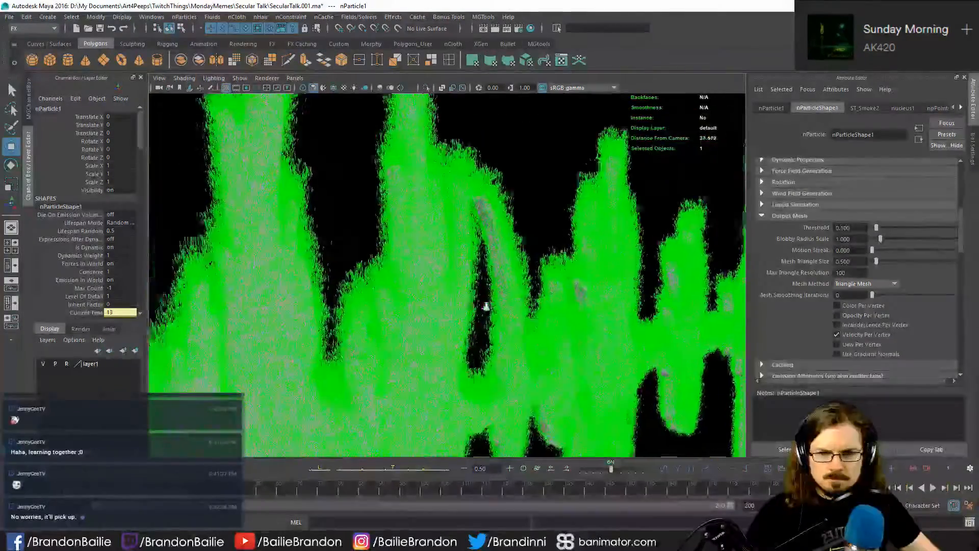
pyautogui.keyDown('alt'); pyautogui.moveTo(485, 306); pyautogui.dragTo(470, 337, button='right'); pyautogui.keyUp('alt')
pyautogui.keyDown('alt'); pyautogui.moveTo(576, 337); pyautogui.dragTo(518, 333, button='middle'); pyautogui.keyUp('alt')
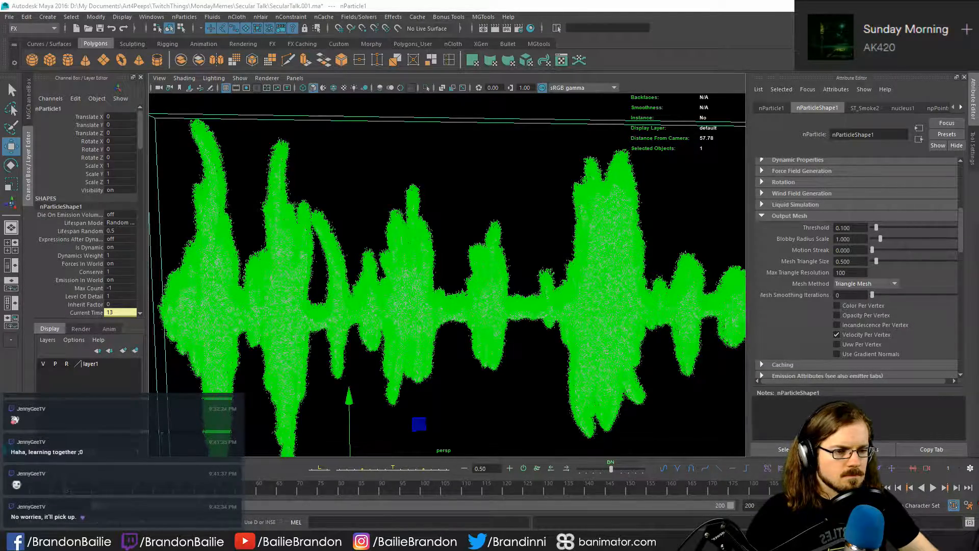
# - Switch to the web browser and skim the YouTube tutorial on emitting Maya fluid from a DMM object
pyautogui.moveTo(978, 352); pyautogui.dragTo(528, 1)
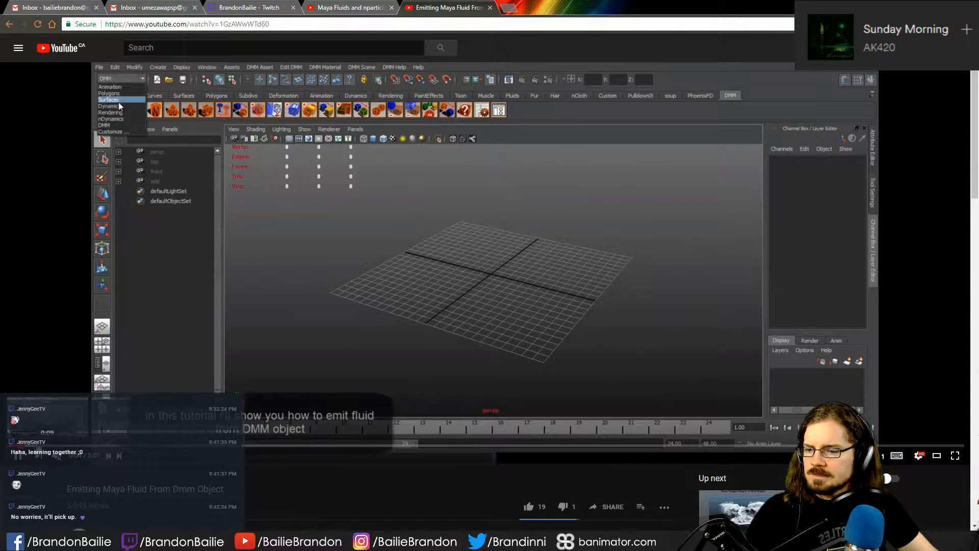
pyautogui.scroll(-4, 261, 428)
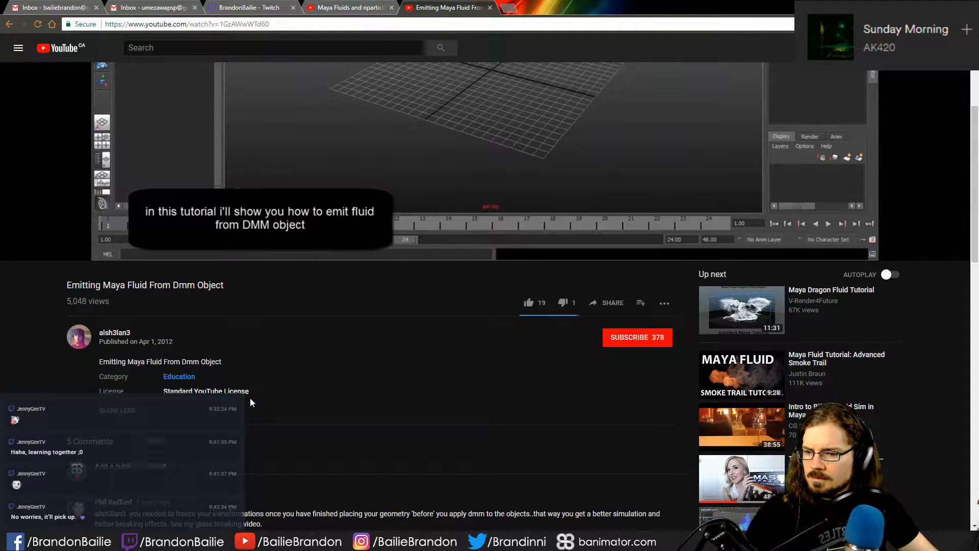
pyautogui.scroll(4, 251, 402)
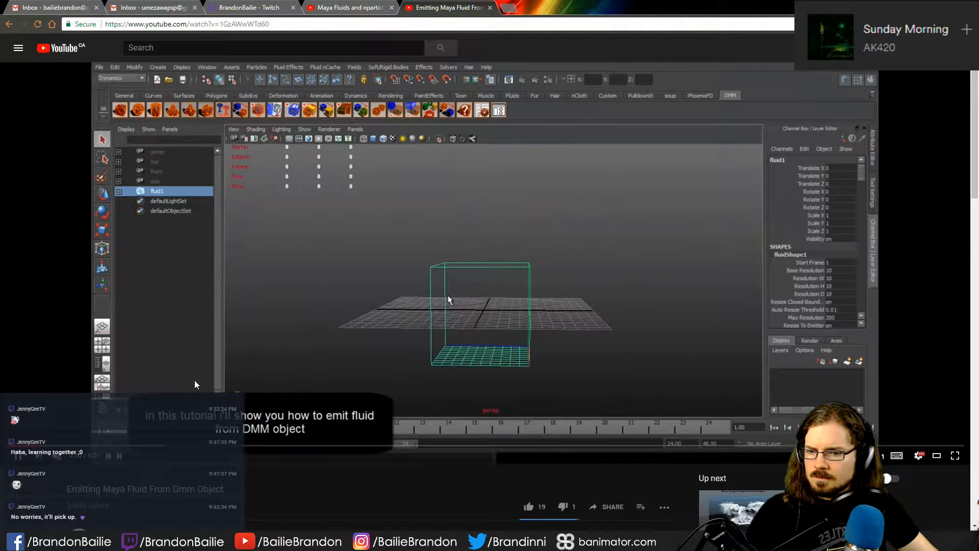
pyautogui.click(98, 447)
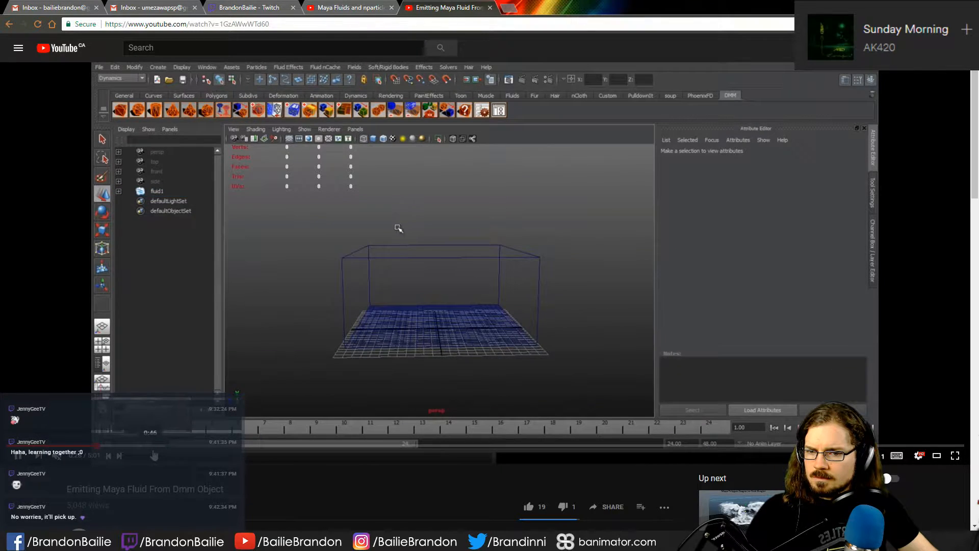
pyautogui.click(151, 447)
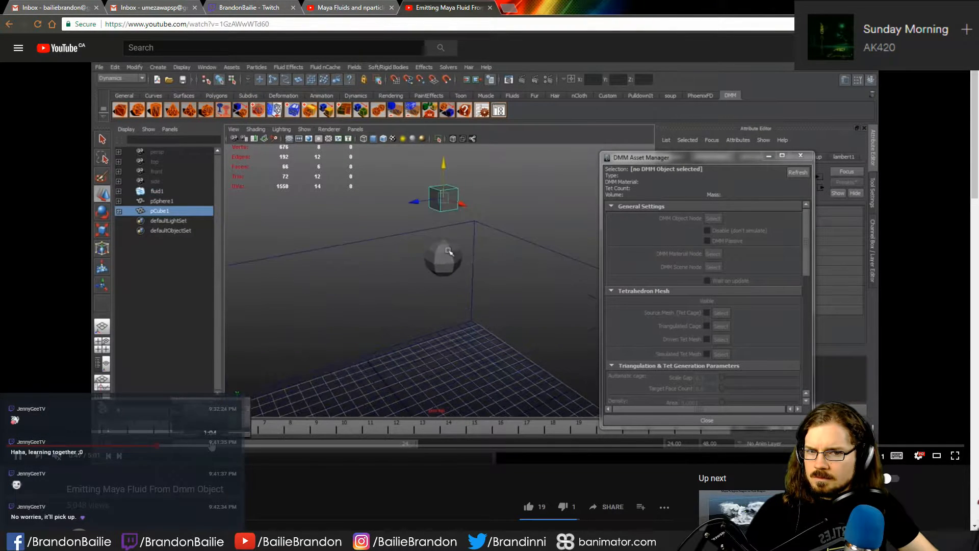
pyautogui.click(243, 442)
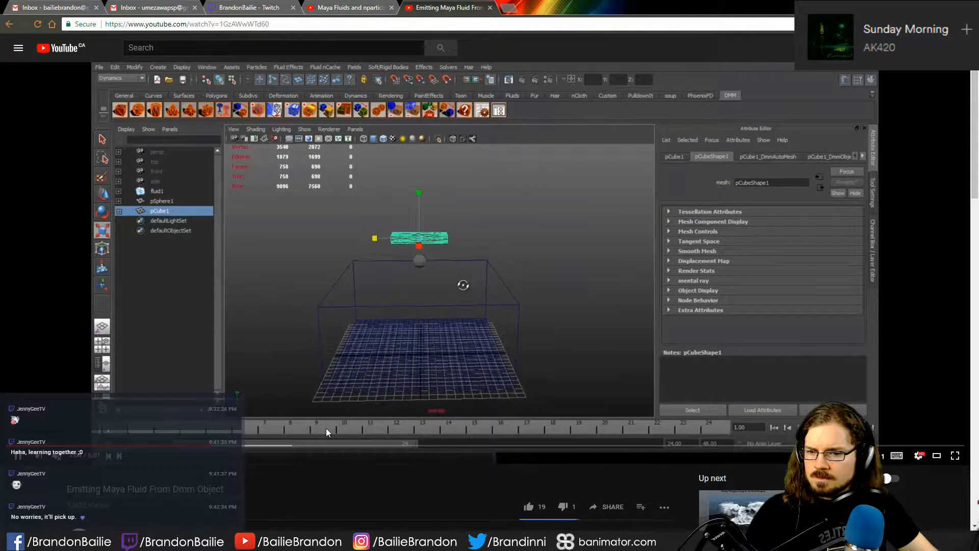
pyautogui.click(349, 445)
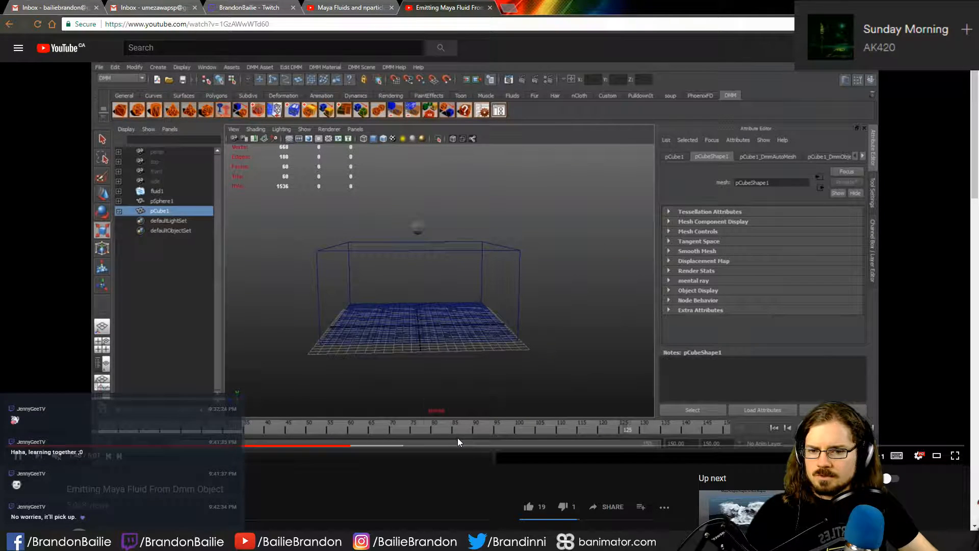
pyautogui.click(468, 445)
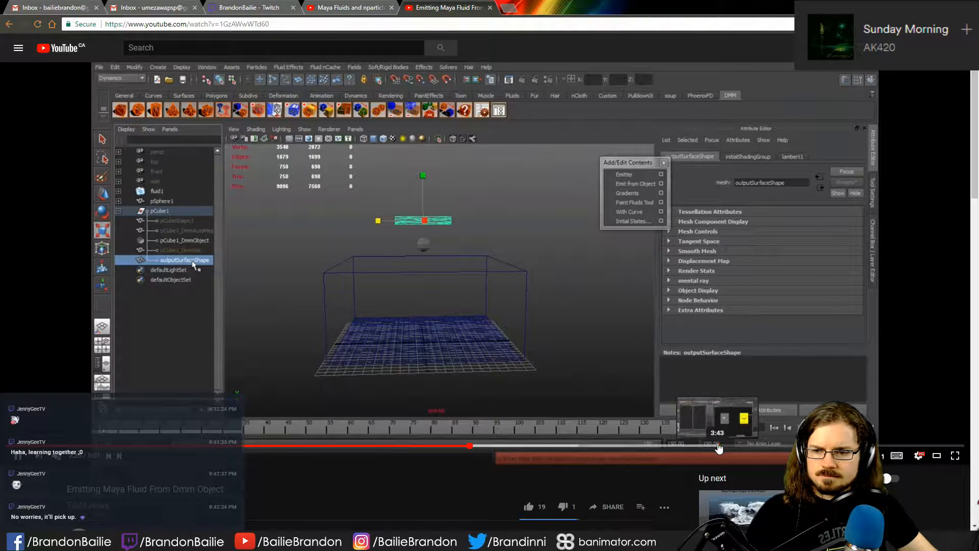
pyautogui.click(716, 446)
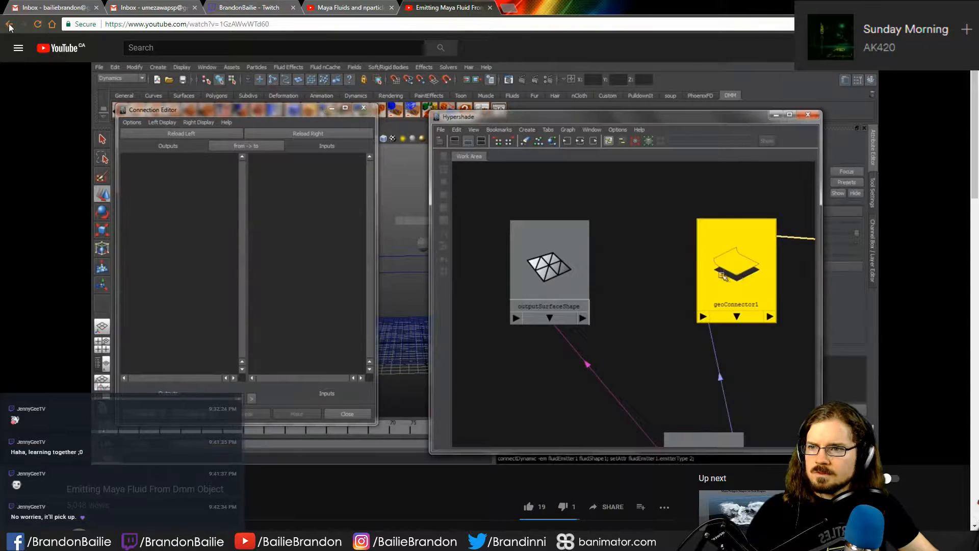
# - Return to the search results, open Autodesk's Create Smoke help page and read how to use the Smoke effect
pyautogui.hotkey('alt', 'Left')
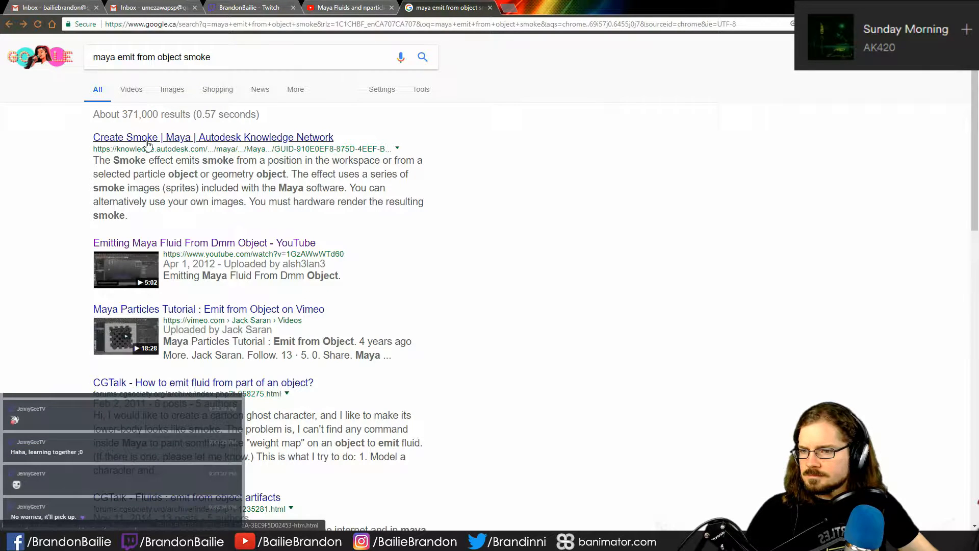
pyautogui.click(148, 138)
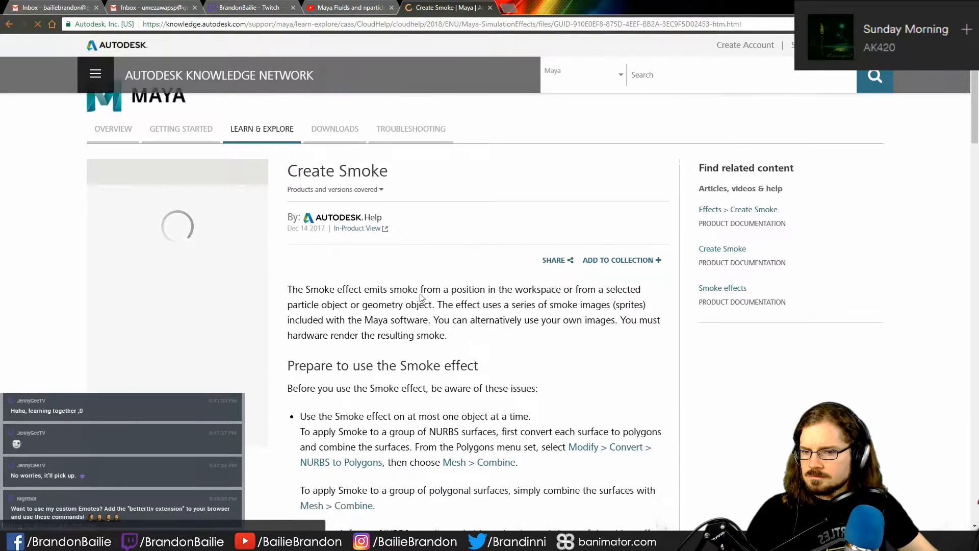
pyautogui.scroll(-3, 421, 298)
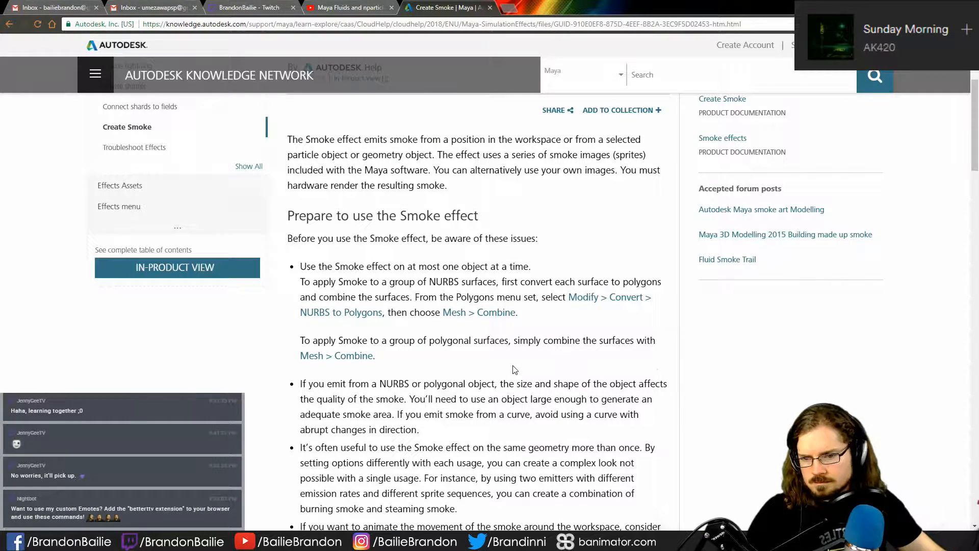
pyautogui.scroll(-4, 504, 365)
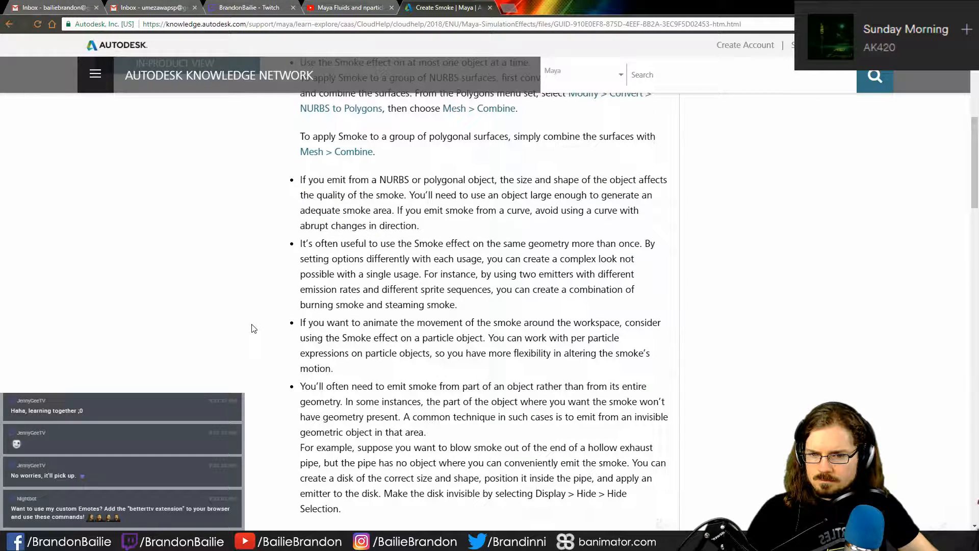
pyautogui.scroll(-4, 254, 328)
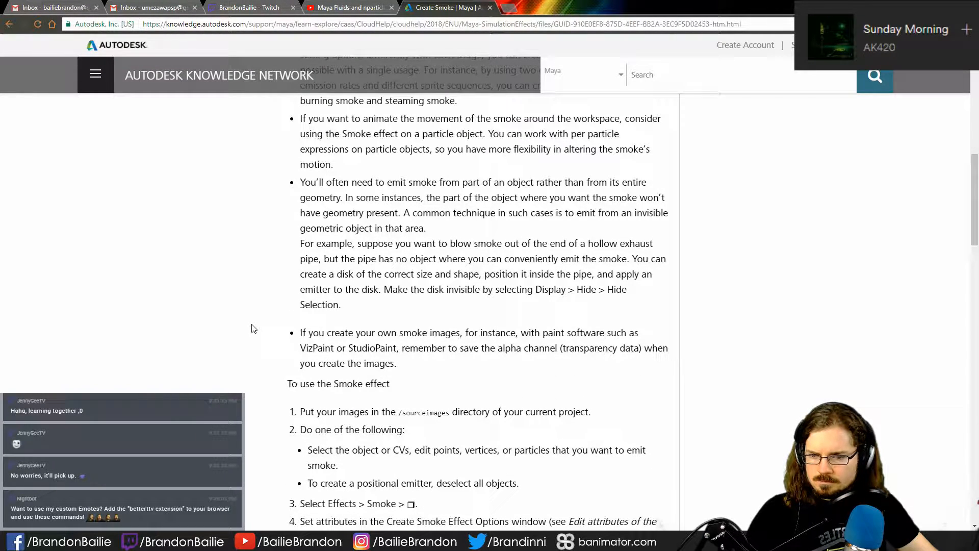
pyautogui.scroll(-7, 254, 328)
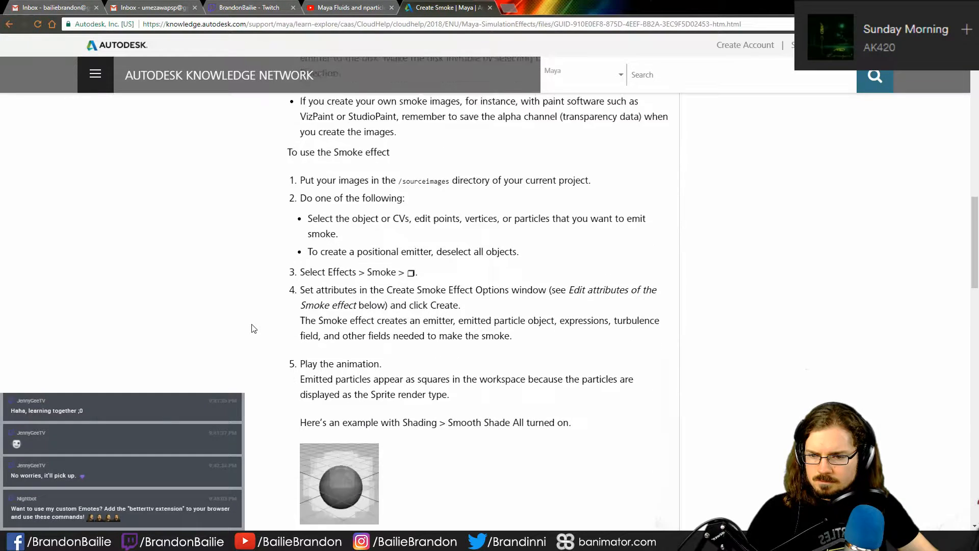
pyautogui.scroll(2, 252, 328)
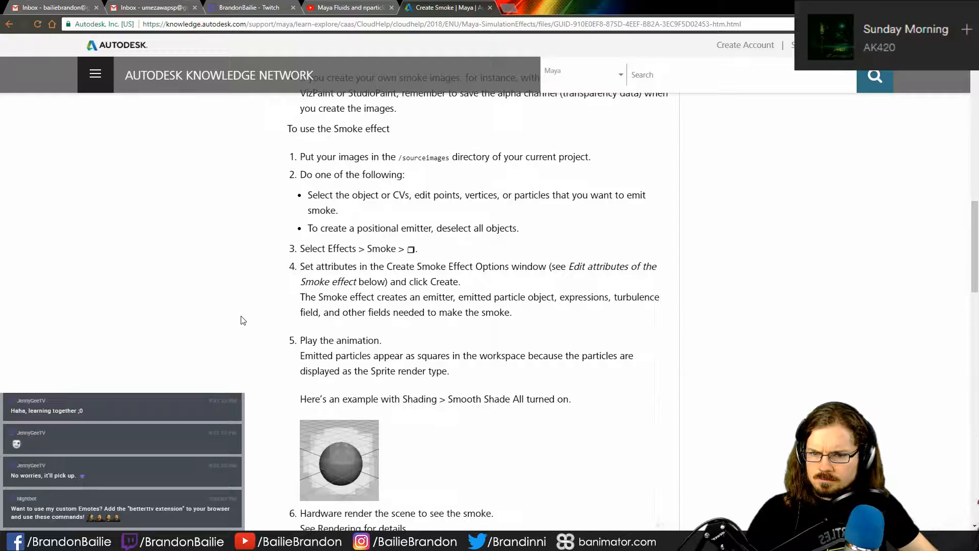
# - Switch back to Maya, save the current nParticle scene and open the earlier scene SecularTalk.ma
pyautogui.hotkey('alt', 'Tab')
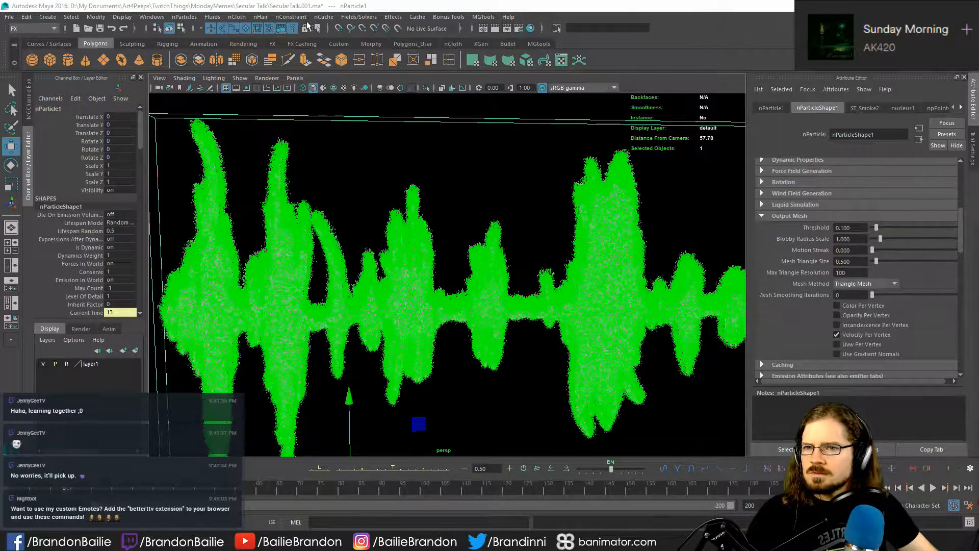
pyautogui.click(394, 17)
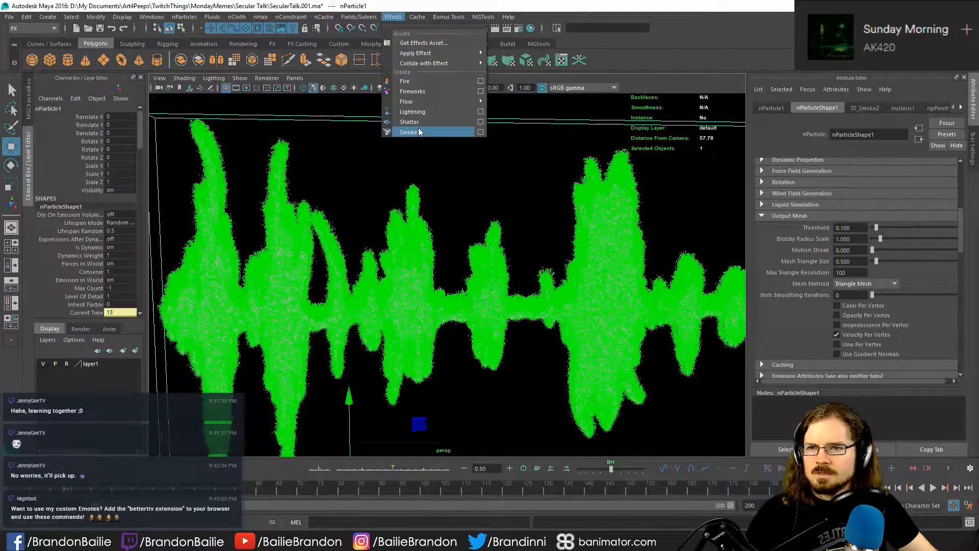
pyautogui.click(455, 183)
pyautogui.hotkey('ctrl', 's')
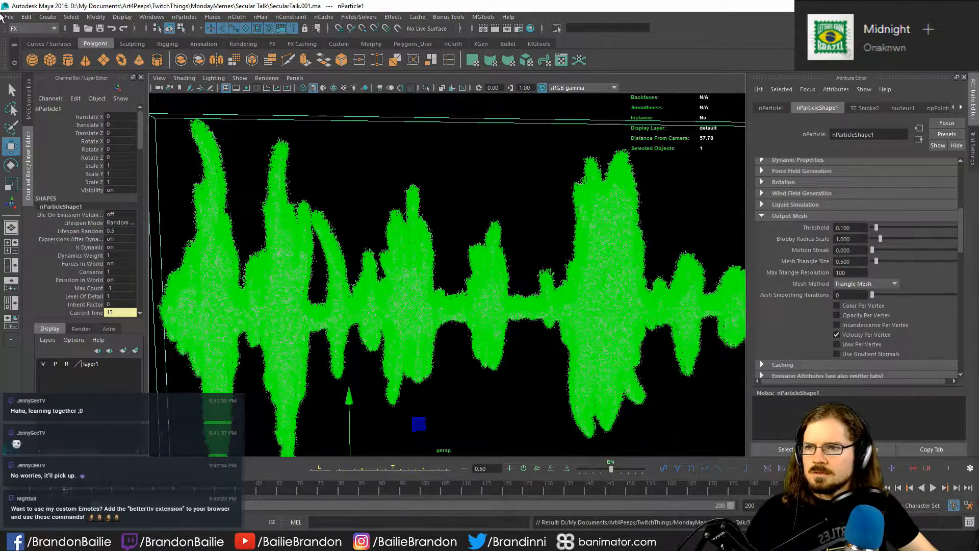
pyautogui.click(9, 17)
pyautogui.click(36, 38)
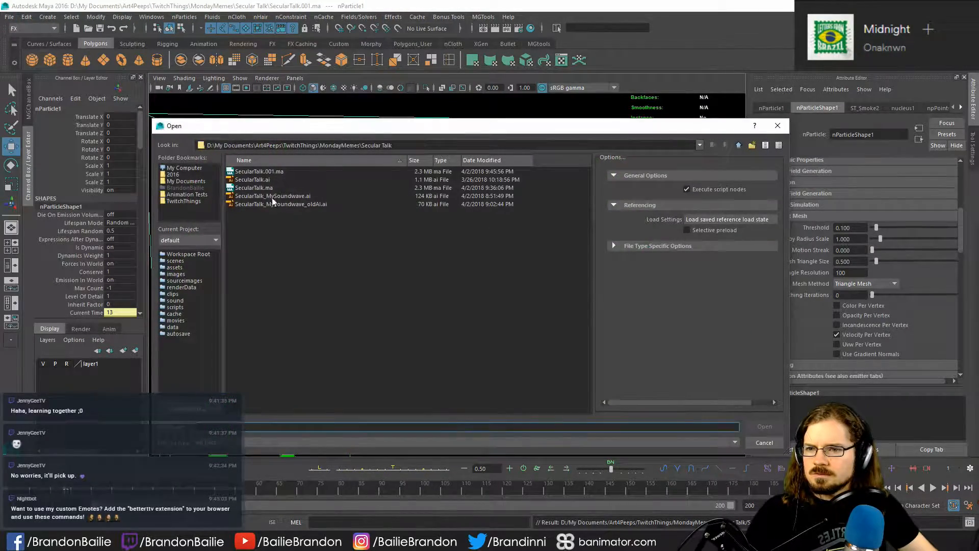
pyautogui.doubleClick(274, 188)
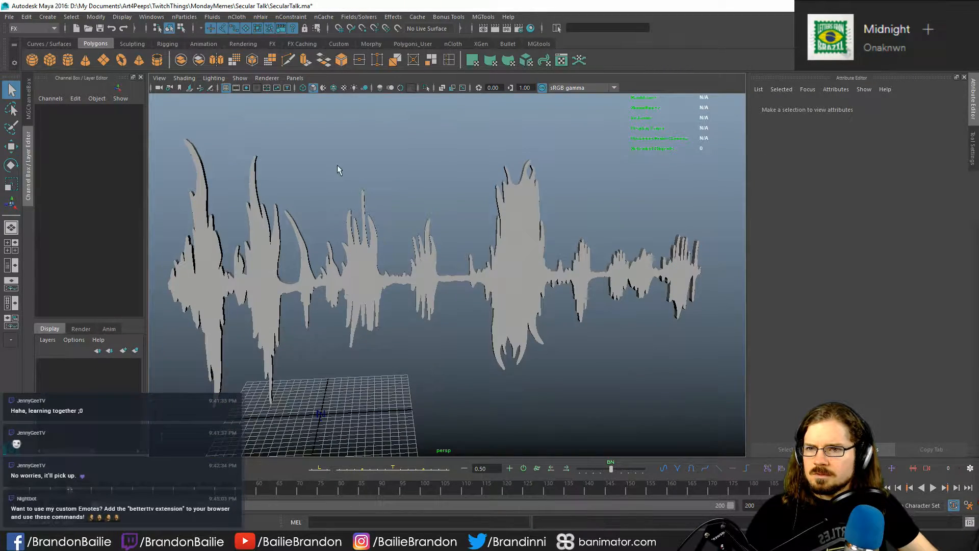
# - Save the scene as a new version named SecularTalk.002.ma in the Secular Talk folder
pyautogui.click(9, 16)
pyautogui.click(40, 68)
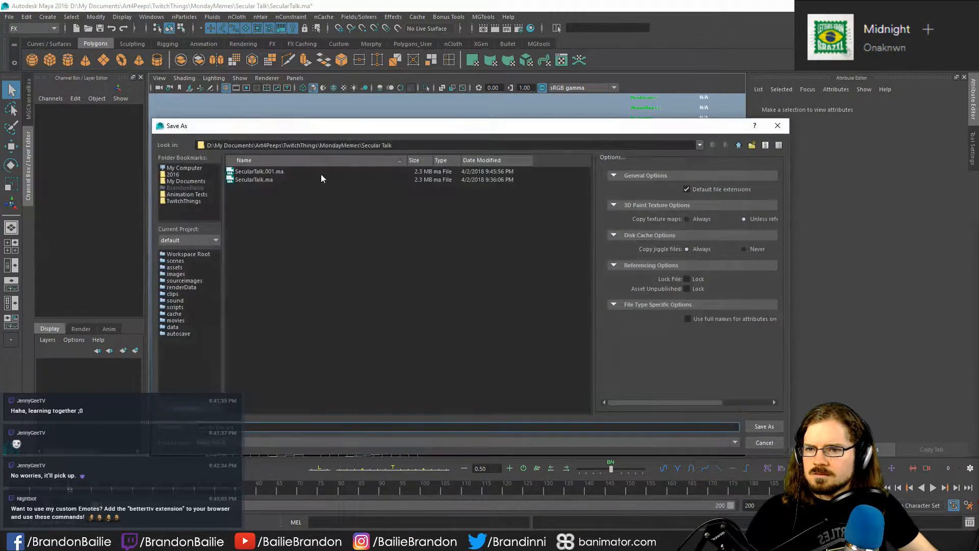
pyautogui.click(321, 173)
pyautogui.click(235, 428)
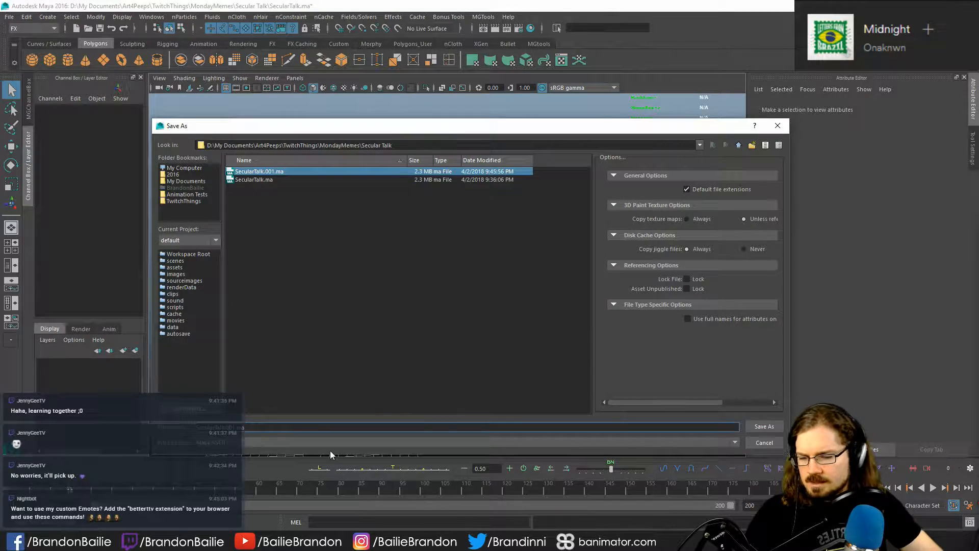
pyautogui.press('BackSpace')
pyautogui.write('2')
pyautogui.press('Return')
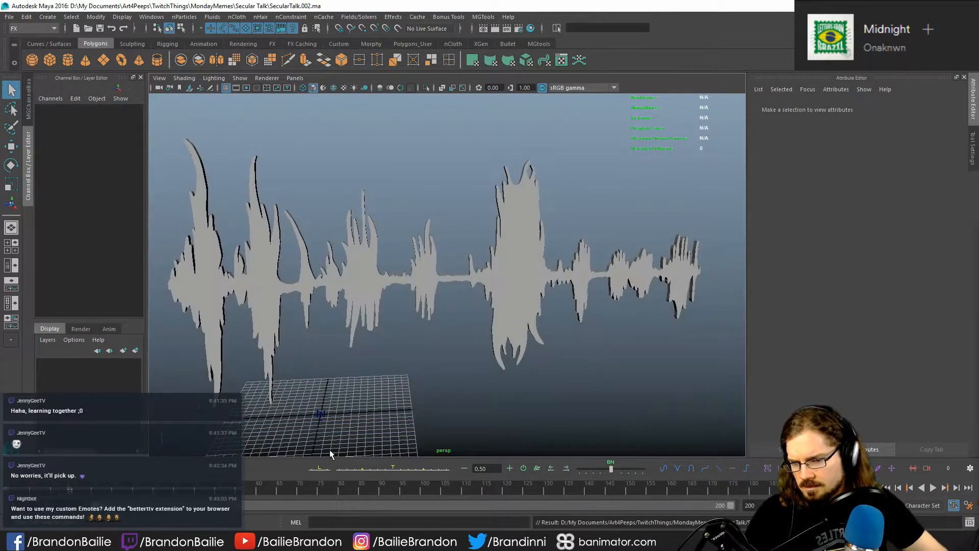
# - Select and frame the soundwave mesh, check its attributes, and play the timeline briefly to check for existing particle emission
pyautogui.click(506, 317)
pyautogui.press('f')
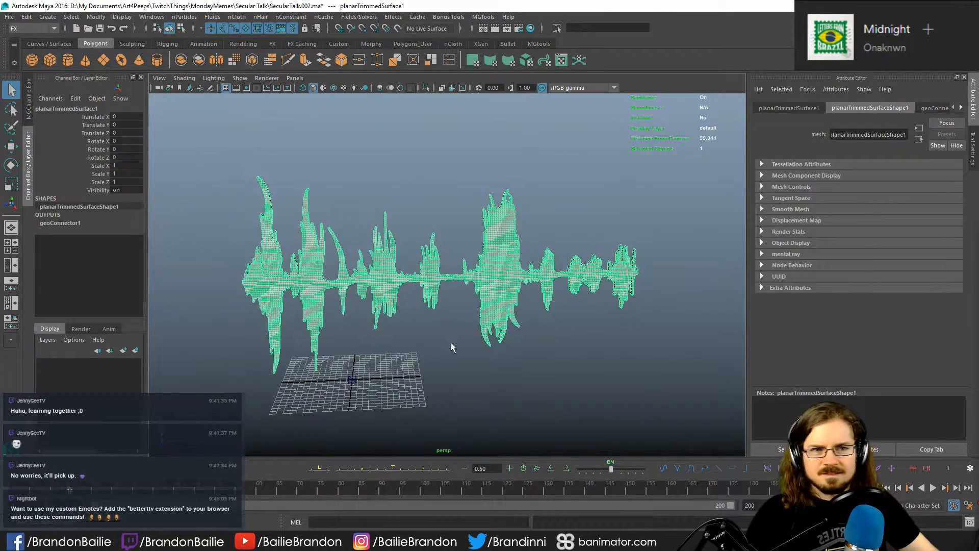
pyautogui.click(961, 107)
pyautogui.click(604, 408)
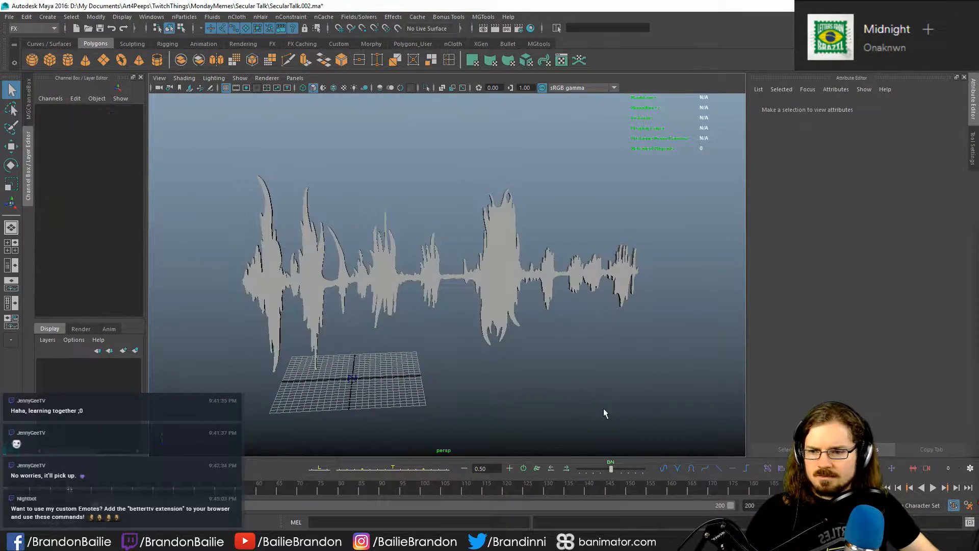
pyautogui.press('5')
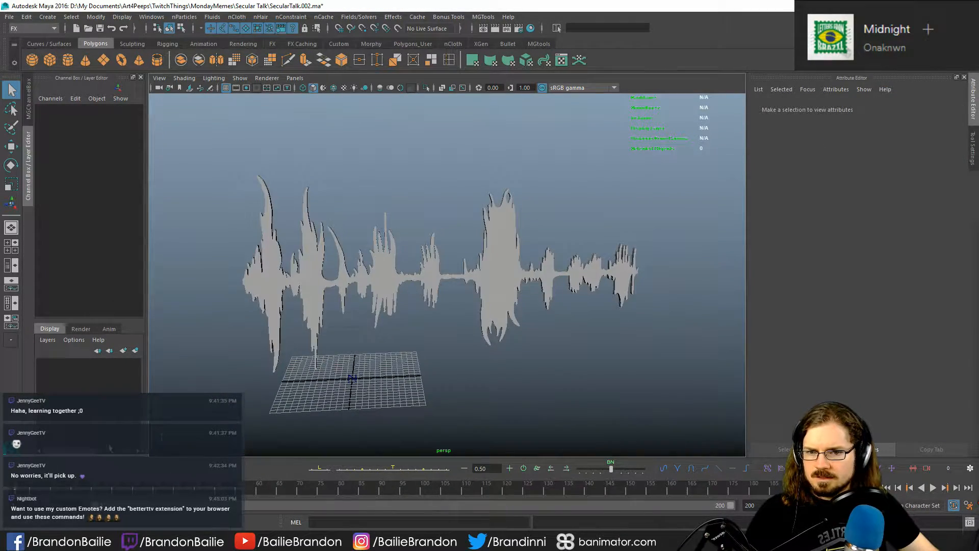
pyautogui.hotkey('alt', 'v')
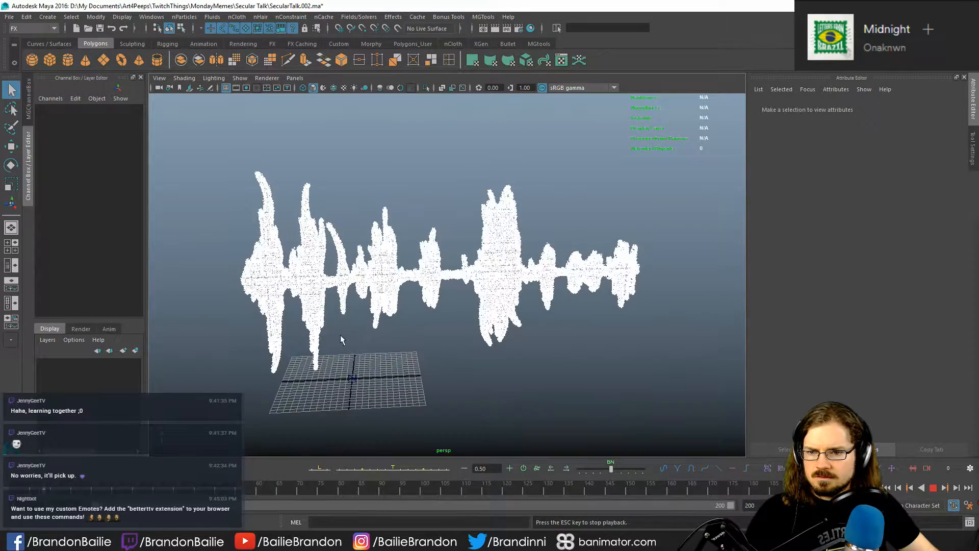
pyautogui.click(933, 487)
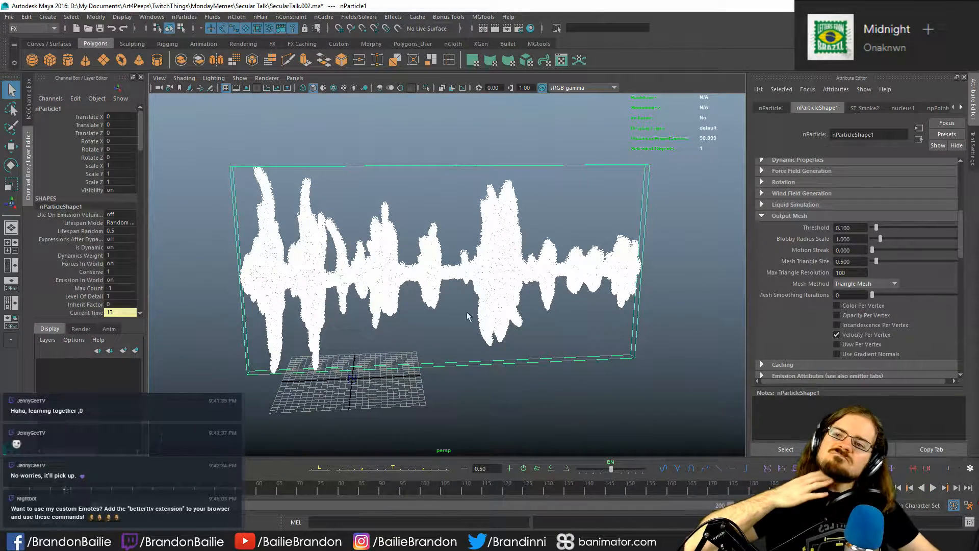
# - Delete the leftover nParticle system and its nucleus from the scene, keeping the soundwave mesh
pyautogui.click(154, 18)
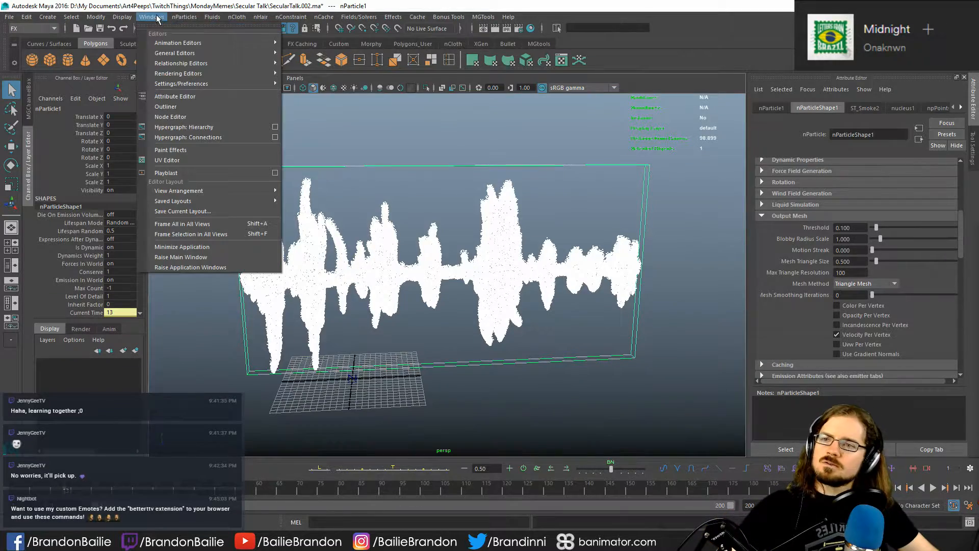
pyautogui.click(181, 106)
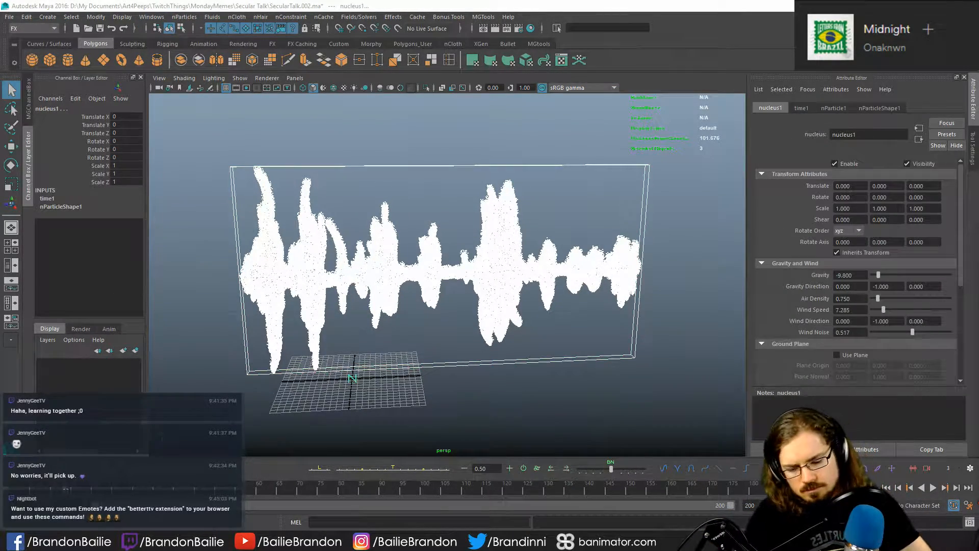
pyautogui.press('Delete')
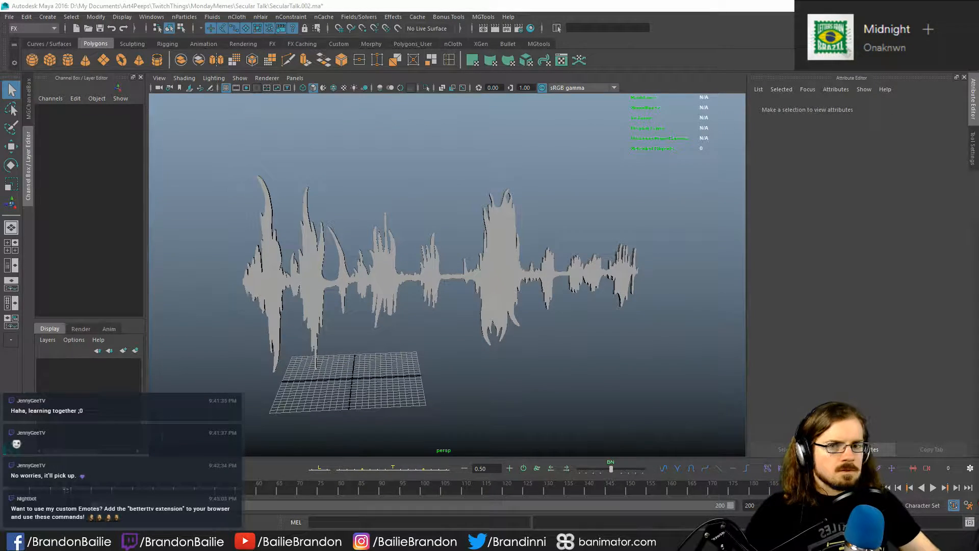
# - With the soundwave mesh selected, review the Create Smoke effect options, including the sprite image and particle name fields, then close them
pyautogui.click(489, 237)
pyautogui.click(393, 17)
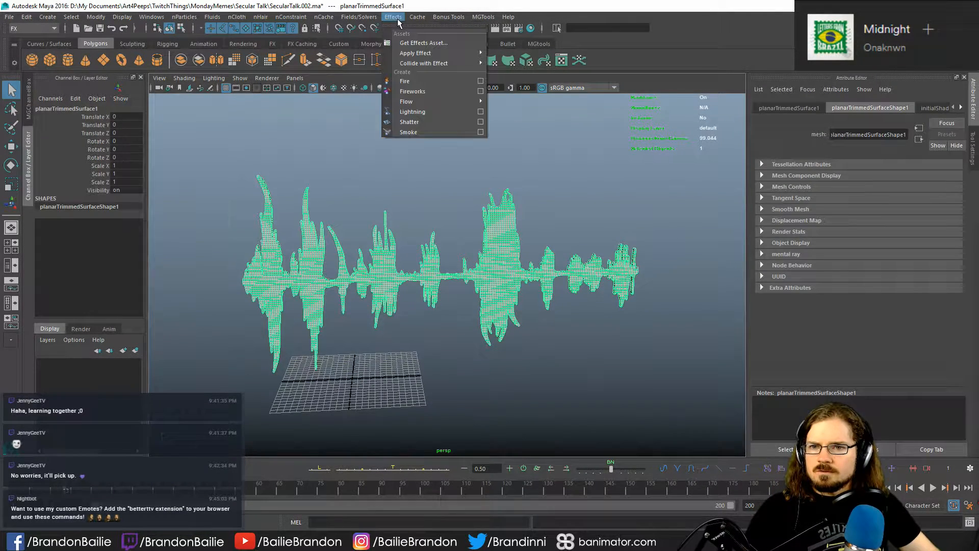
pyautogui.click(481, 132)
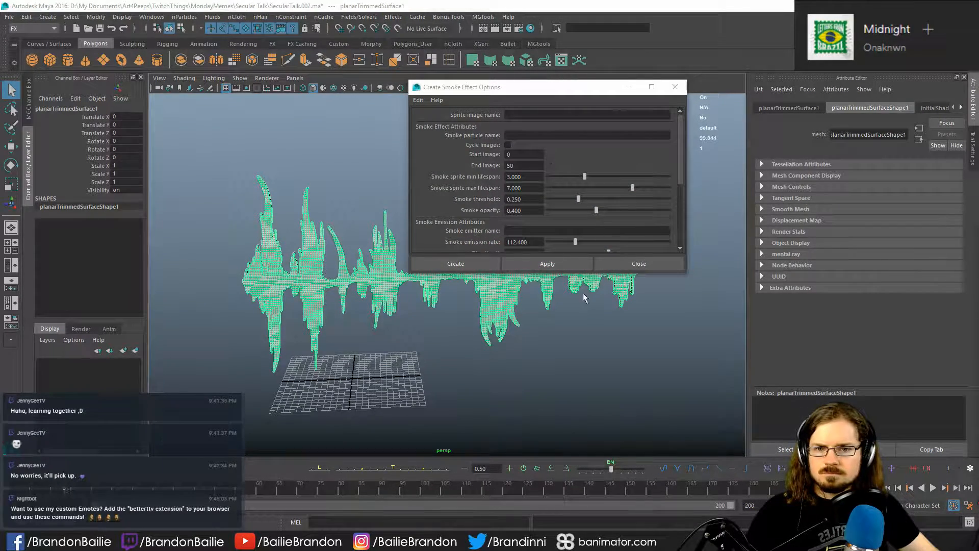
pyautogui.moveTo(592, 274); pyautogui.dragTo(593, 407)
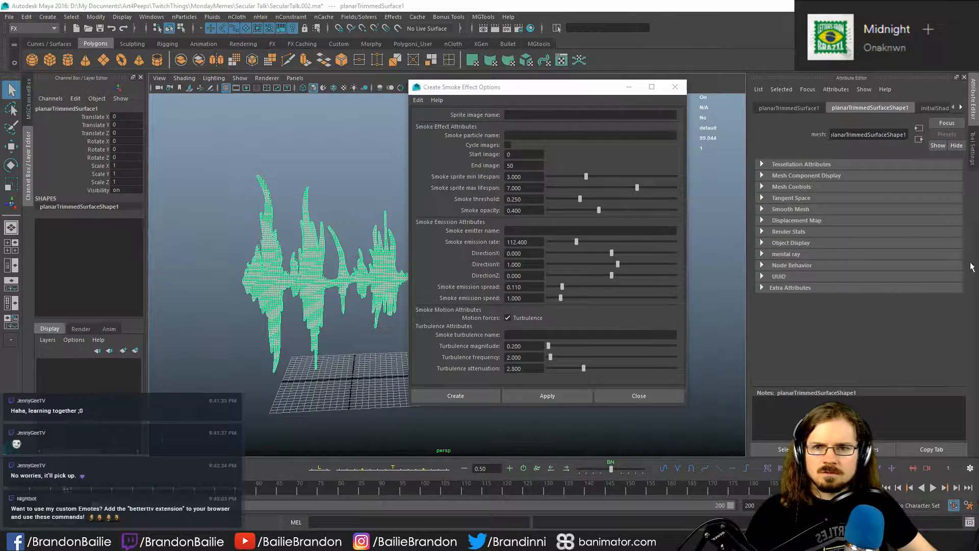
pyautogui.click(553, 134)
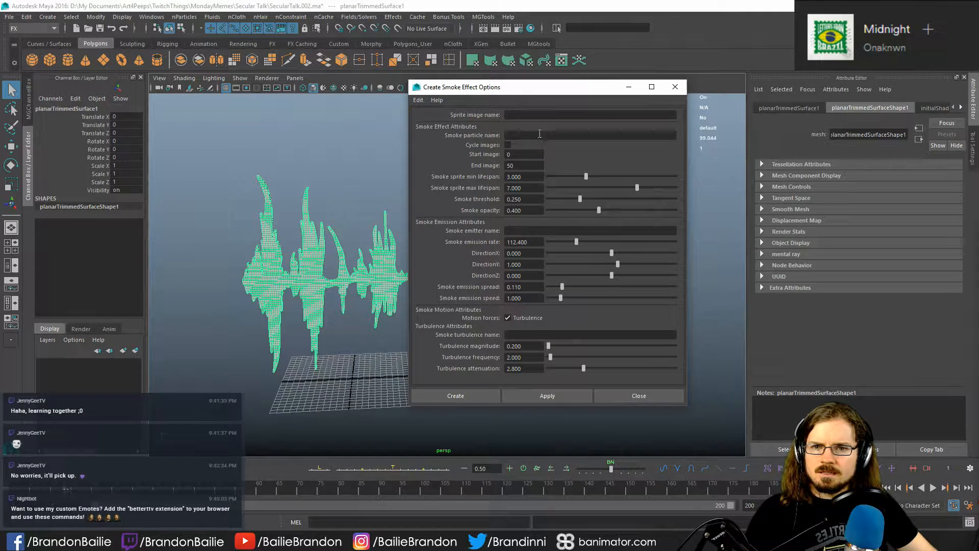
pyautogui.click(542, 114)
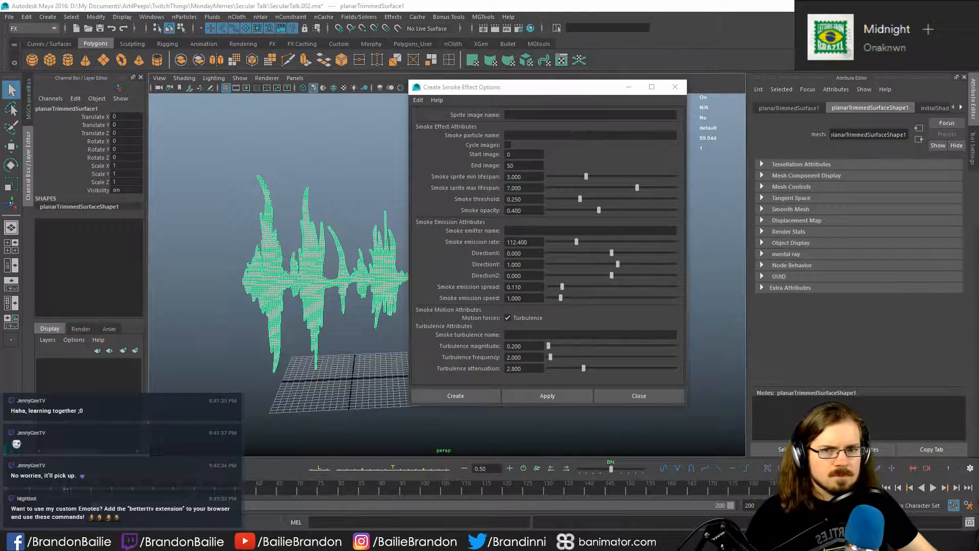
pyautogui.click(675, 86)
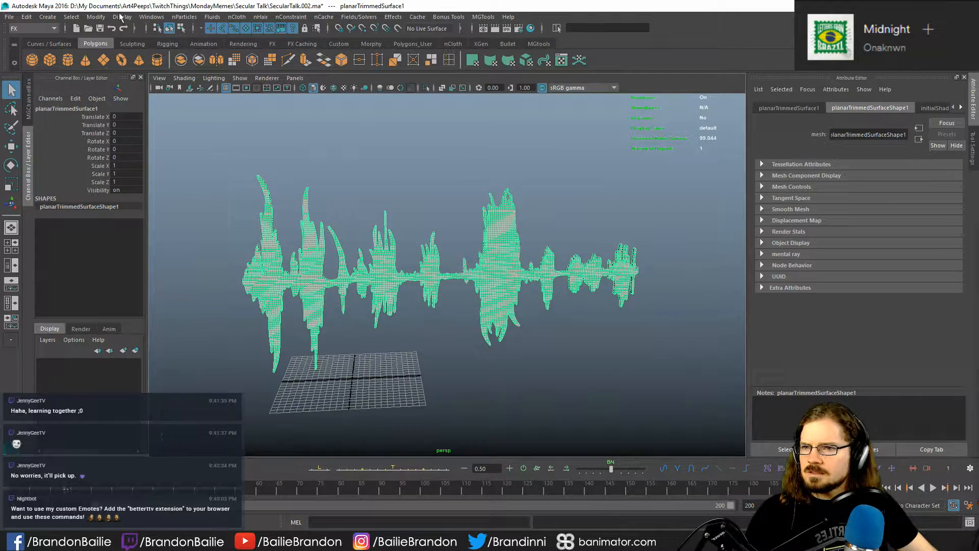
pyautogui.click(147, 18)
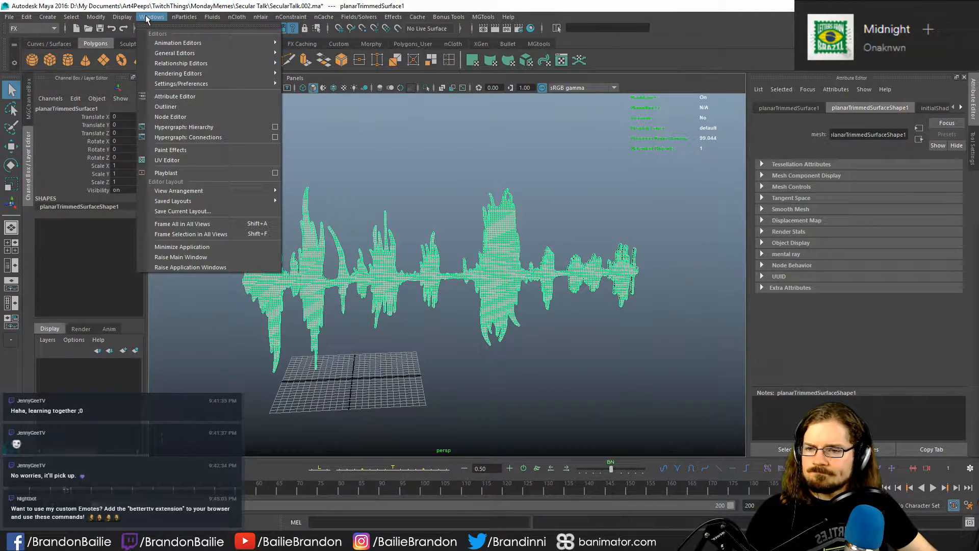
pyautogui.click(147, 18)
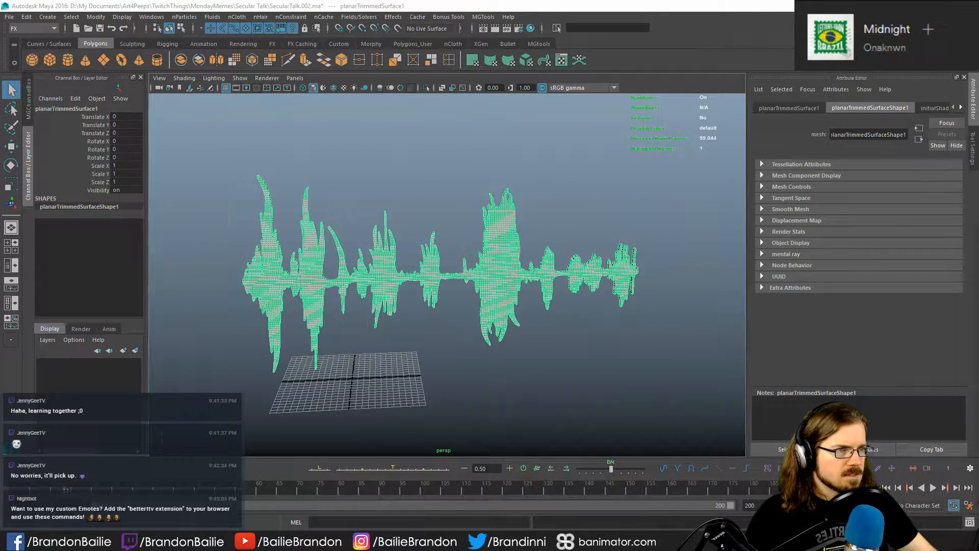
# - Switch to the web browser and reread the Create Smoke help page, checking the source image requirement and the steps for using the effect
pyautogui.hotkey('alt', 'Tab')
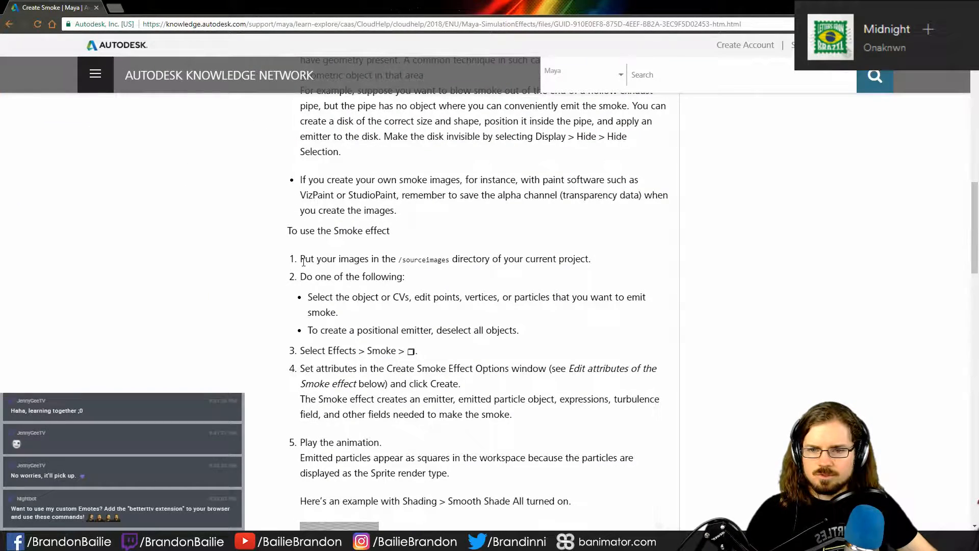
pyautogui.moveTo(300, 259); pyautogui.dragTo(570, 259)
pyautogui.click(600, 296)
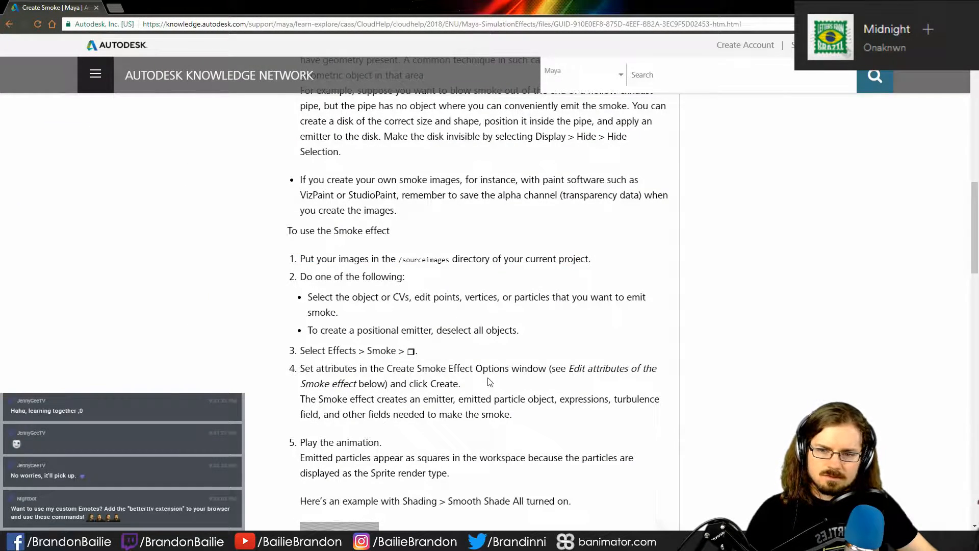
pyautogui.scroll(-7, 464, 391)
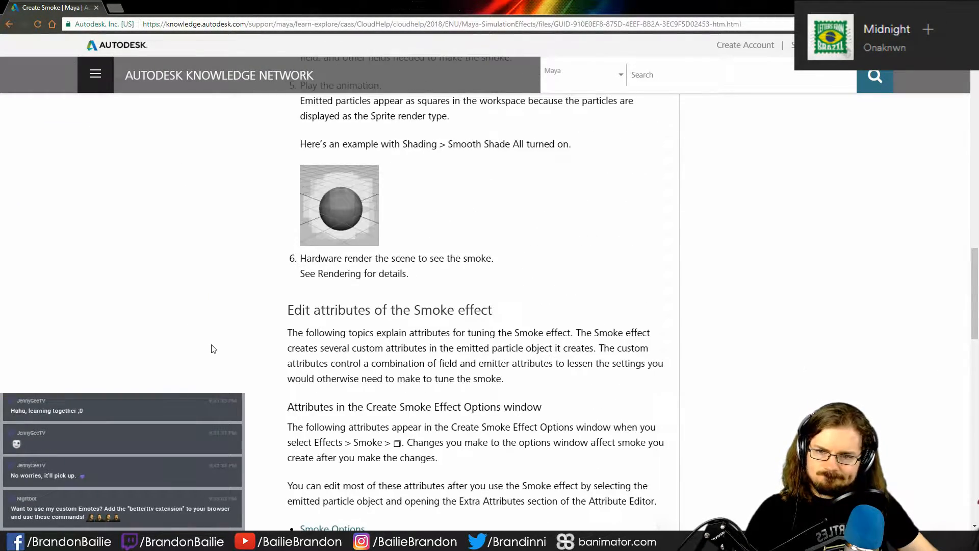
pyautogui.scroll(-5, 225, 339)
pyautogui.scroll(10, 227, 338)
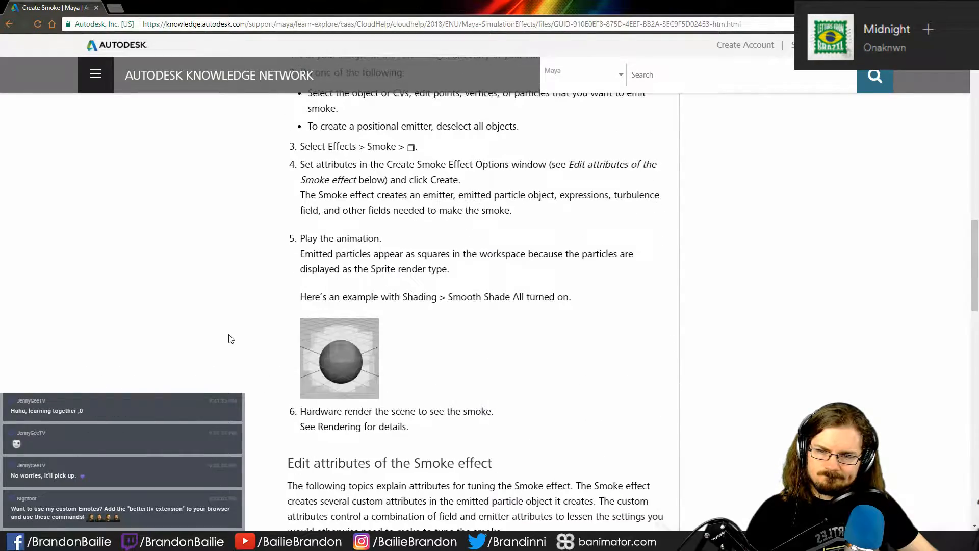
pyautogui.scroll(8, 231, 333)
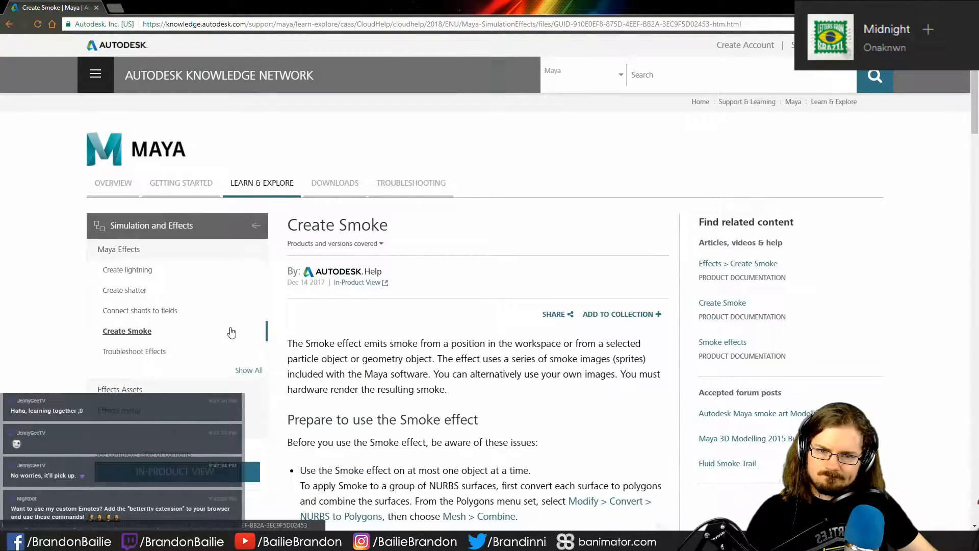
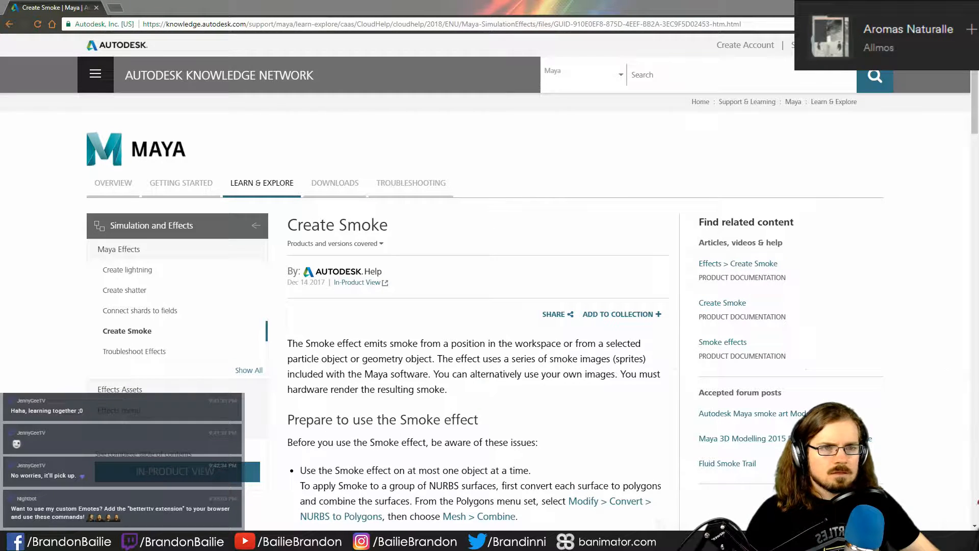
# - Switch to Photoshop and clear the WinRAR licence notice and the cloud brush archive window off its workspace
pyautogui.hotkey('alt', 'Tab')
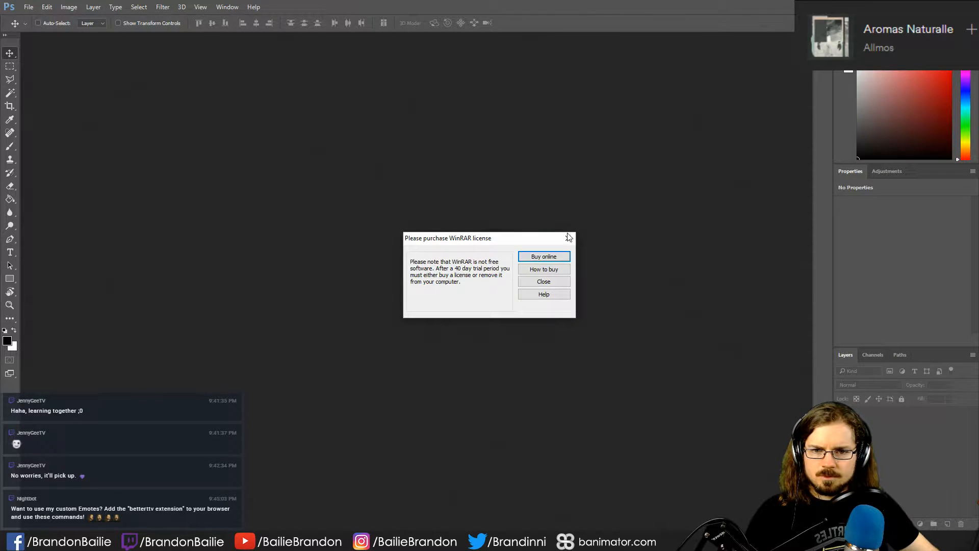
pyautogui.click(568, 236)
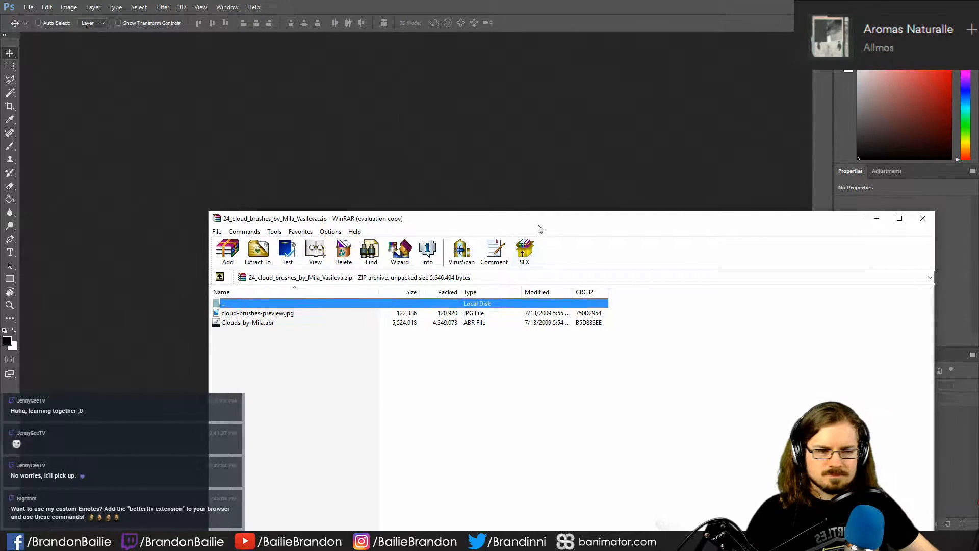
pyautogui.moveTo(539, 225); pyautogui.dragTo(978, 225)
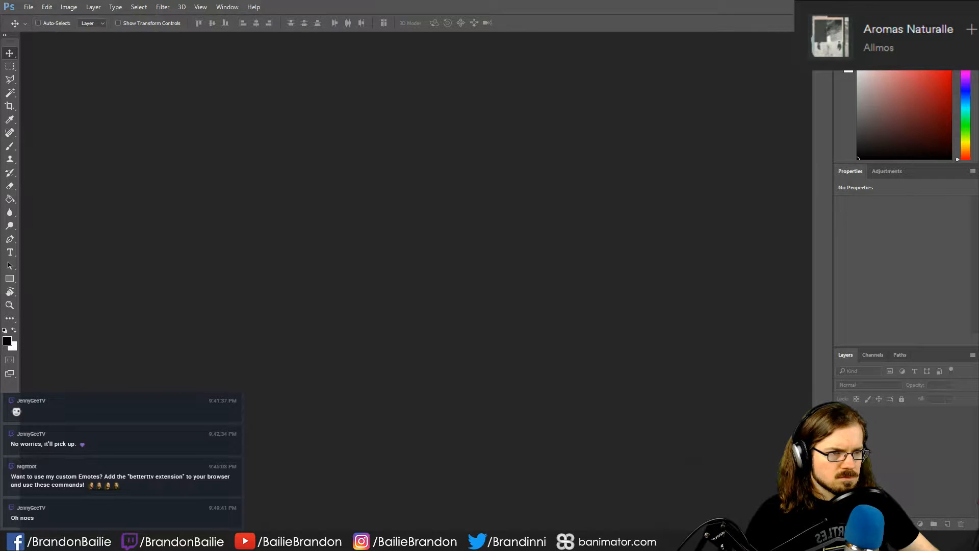
# - Activate the Brush tool and look through the brush presets for the cloud brushes
pyautogui.press('b')
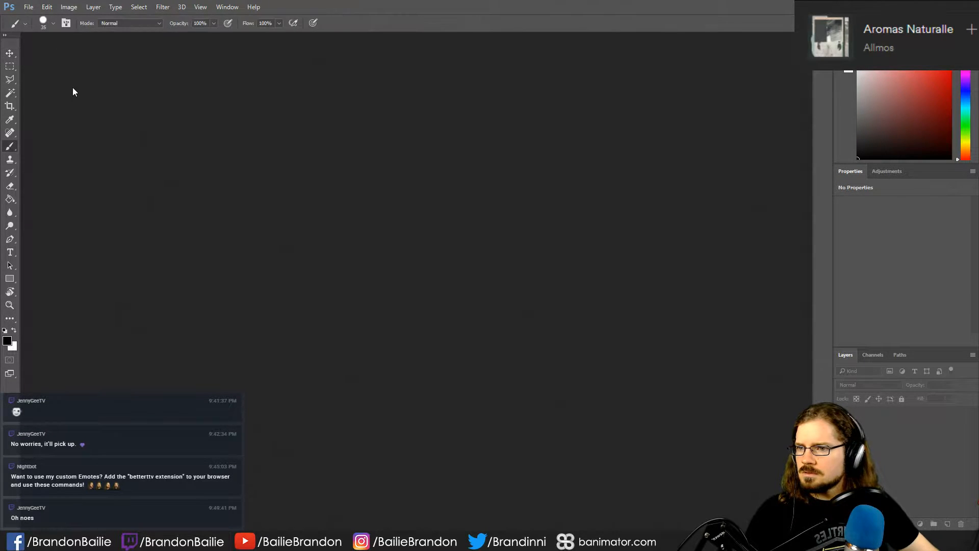
pyautogui.click(44, 24)
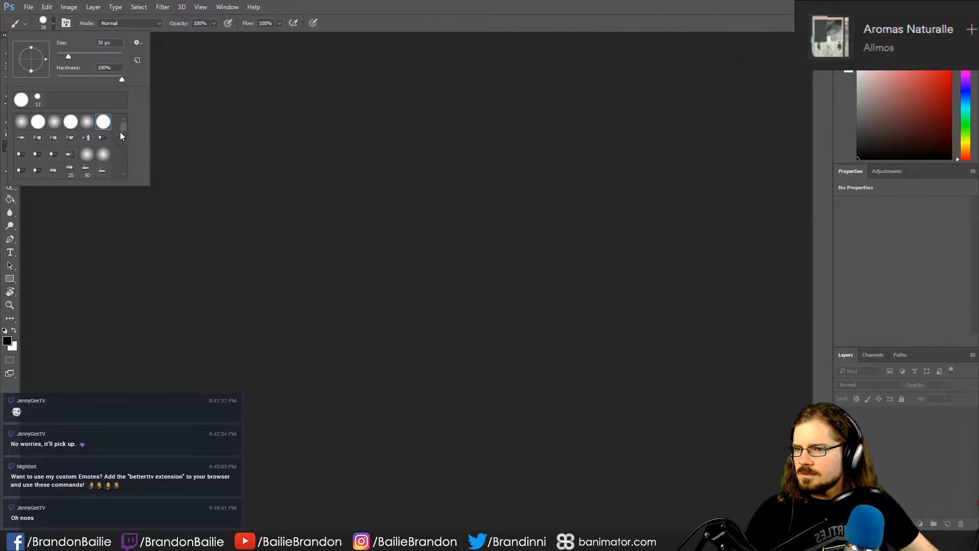
pyautogui.moveTo(124, 127); pyautogui.dragTo(126, 163)
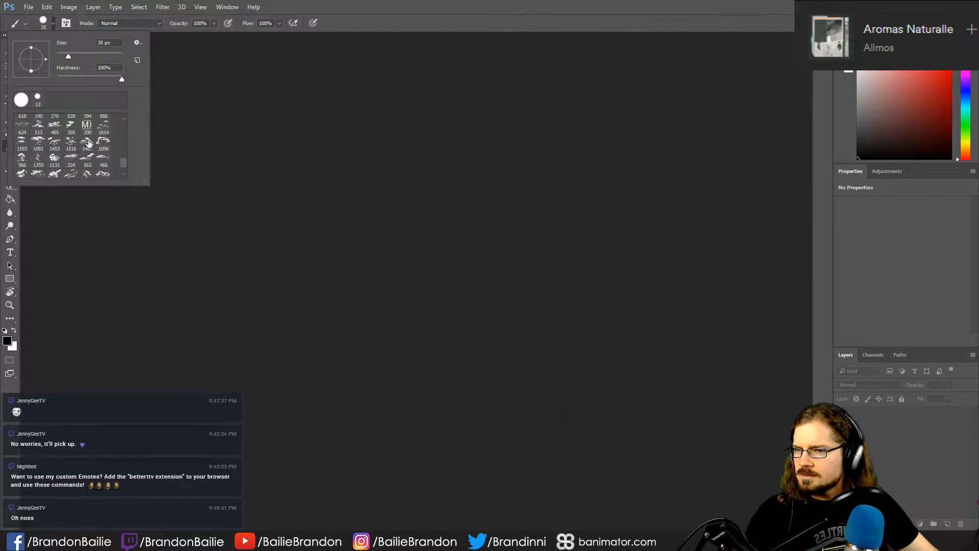
pyautogui.click(417, 2)
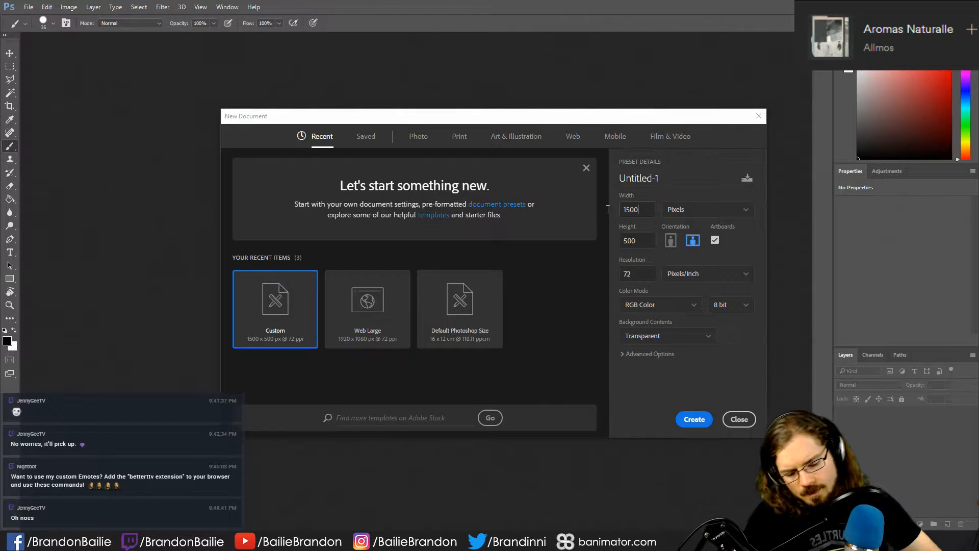
# - Create a new 1024 × 1024 pixel document with a transparent background and dismiss the device preview
pyautogui.press('BackSpace')
pyautogui.press('BackSpace')
pyautogui.press('BackSpace')
pyautogui.press('BackSpace')
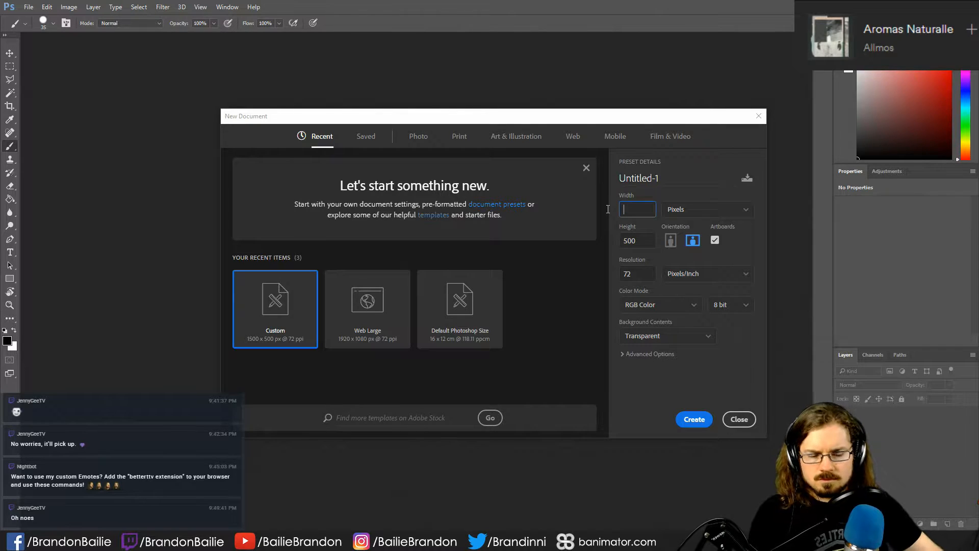
pyautogui.write('102')
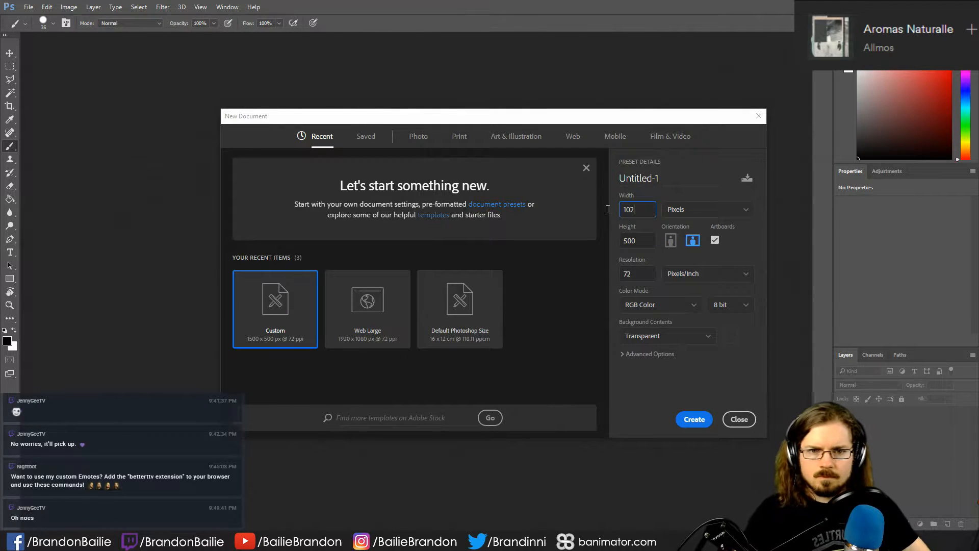
pyautogui.write('4')
pyautogui.press('Tab')
pyautogui.write('102')
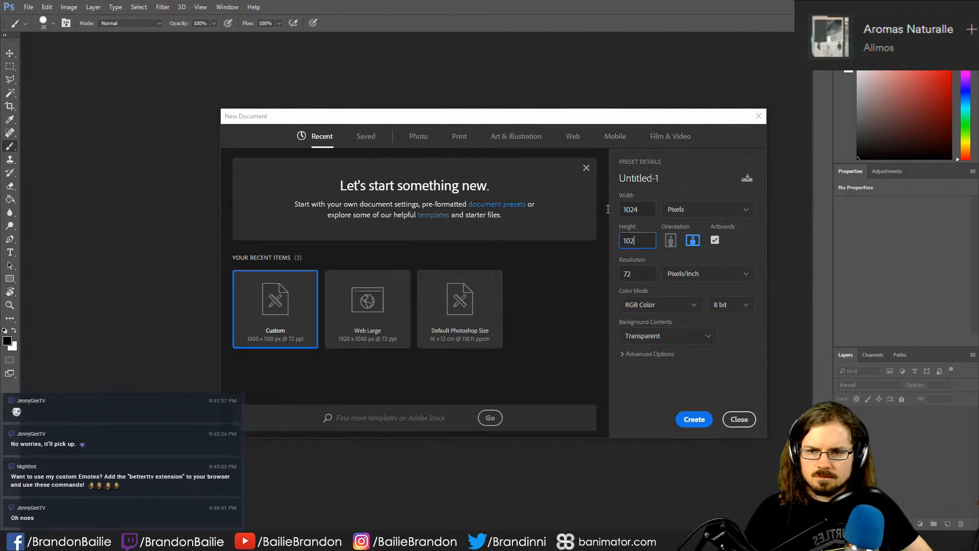
pyautogui.write('4')
pyautogui.press('Return')
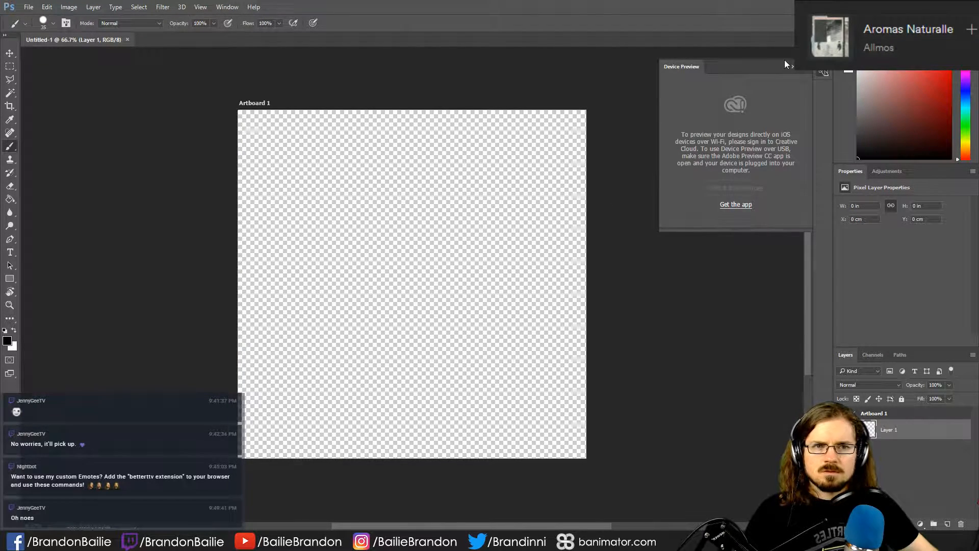
pyautogui.click(793, 66)
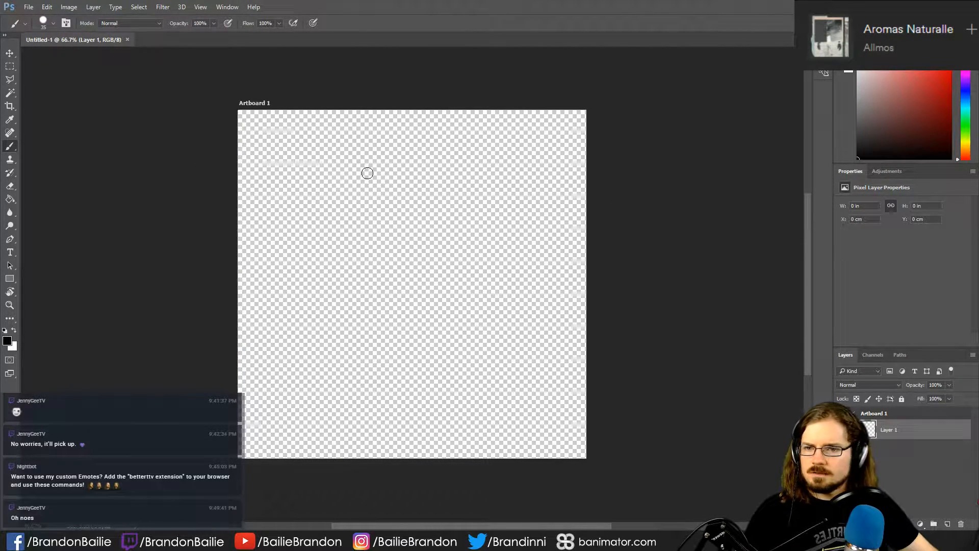
# - Try several of the cloud brush presets and choose the 1467 px cloud brush
pyautogui.click(43, 23)
pyautogui.scroll(-10, 99, 163)
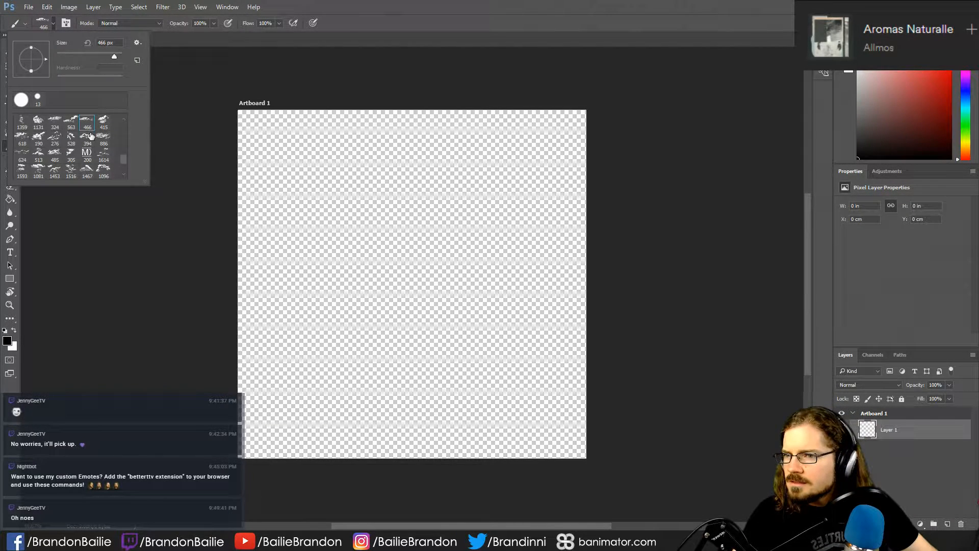
pyautogui.click(103, 125)
pyautogui.click(85, 137)
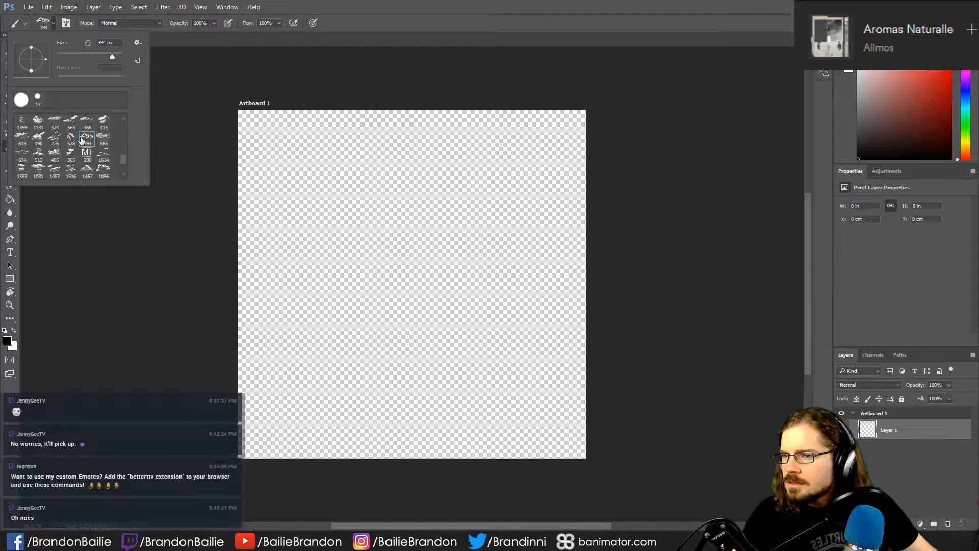
pyautogui.click(40, 171)
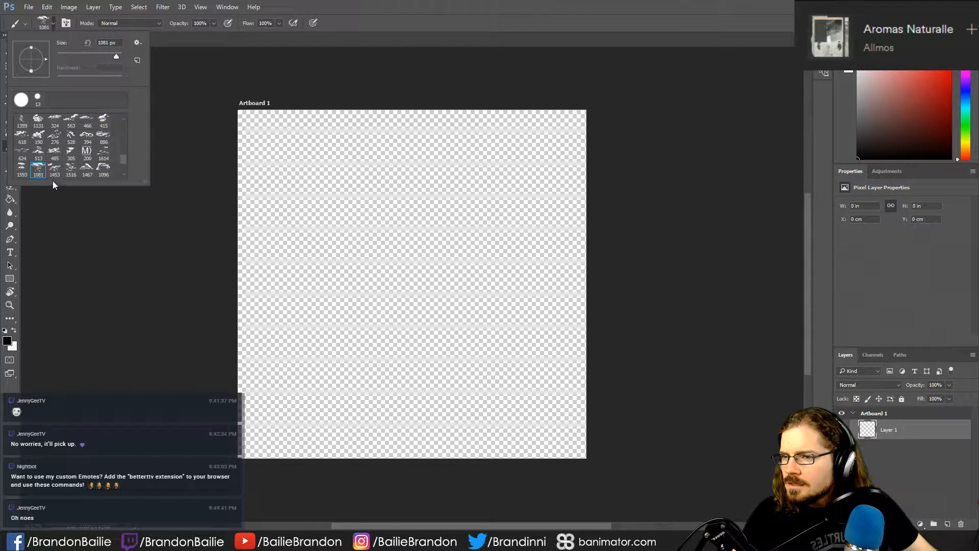
pyautogui.click(87, 169)
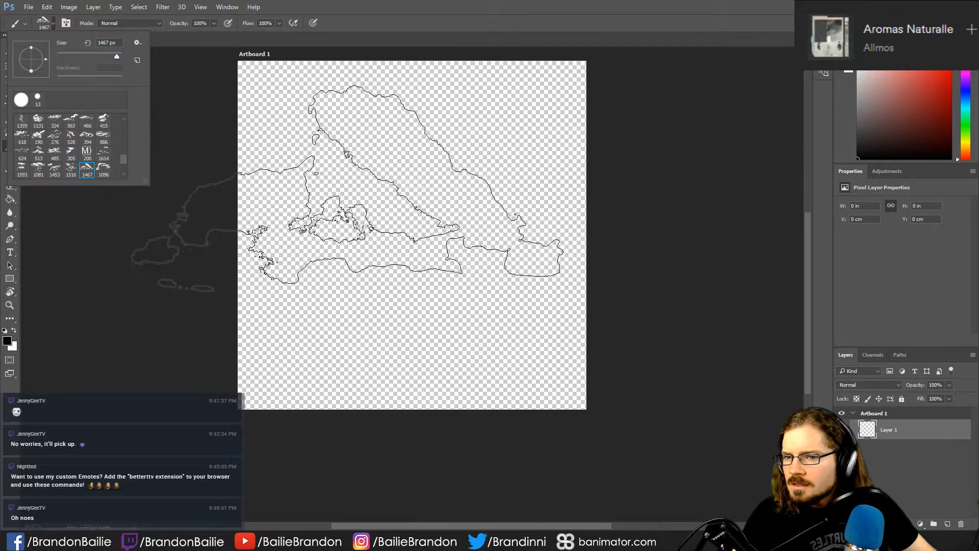
pyautogui.click(104, 154)
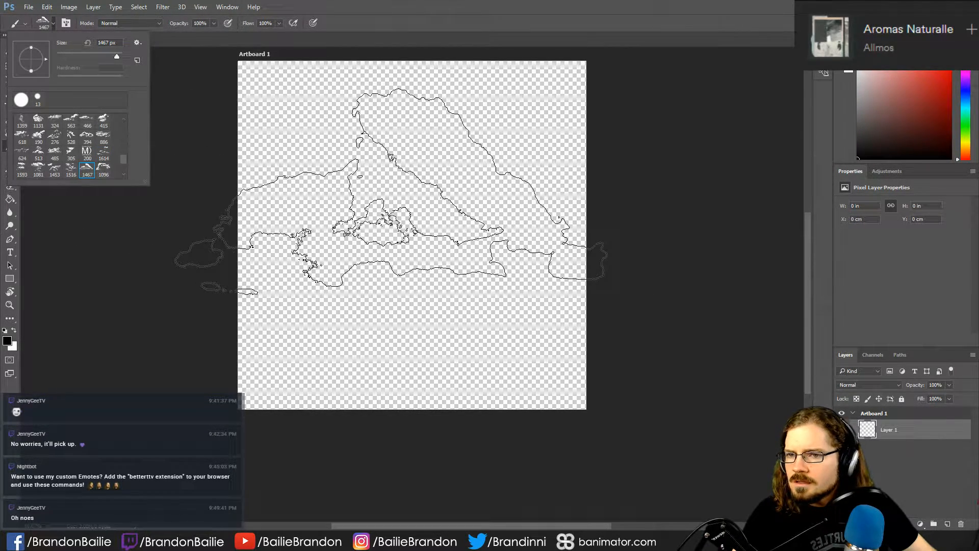
pyautogui.click(435, 3)
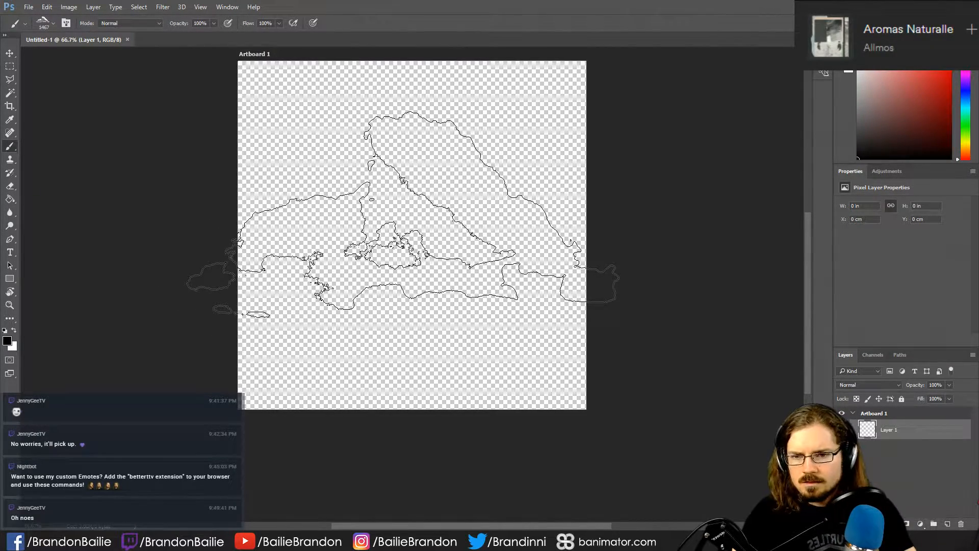
# - Reduce the cloud brush size to 1100 px so its outline fits inside the artboard
pyautogui.press('[')
pyautogui.press('[')
pyautogui.press('[')
pyautogui.press('[')
pyautogui.press('[')
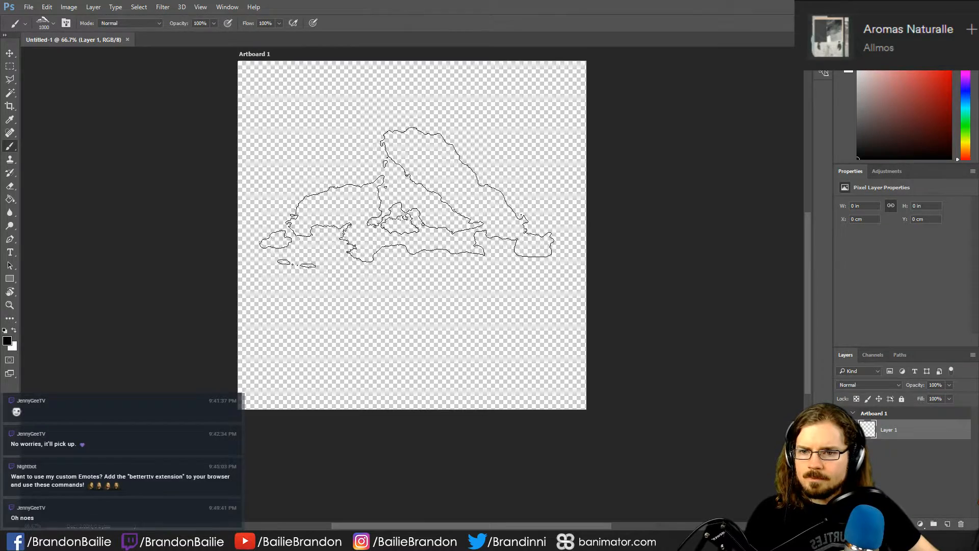
pyautogui.press(']')
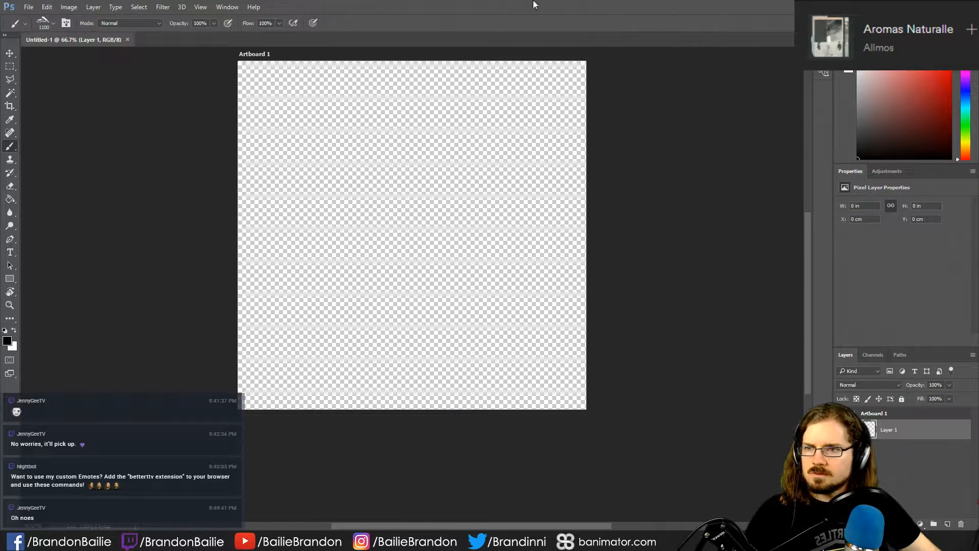
# - Start saving the document under a new name and go to the TwitchThings > MondayMemes > Secular Talk folder
pyautogui.click(29, 7)
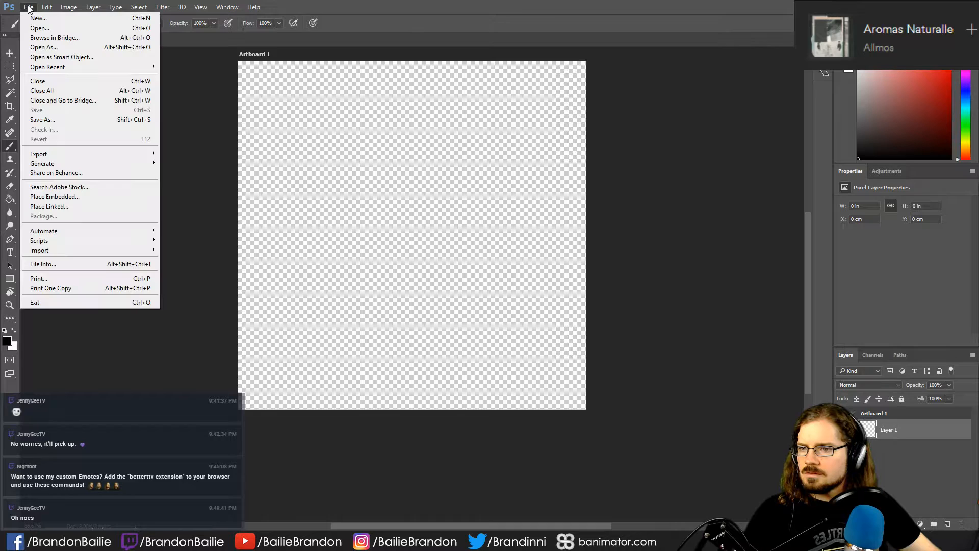
pyautogui.click(43, 121)
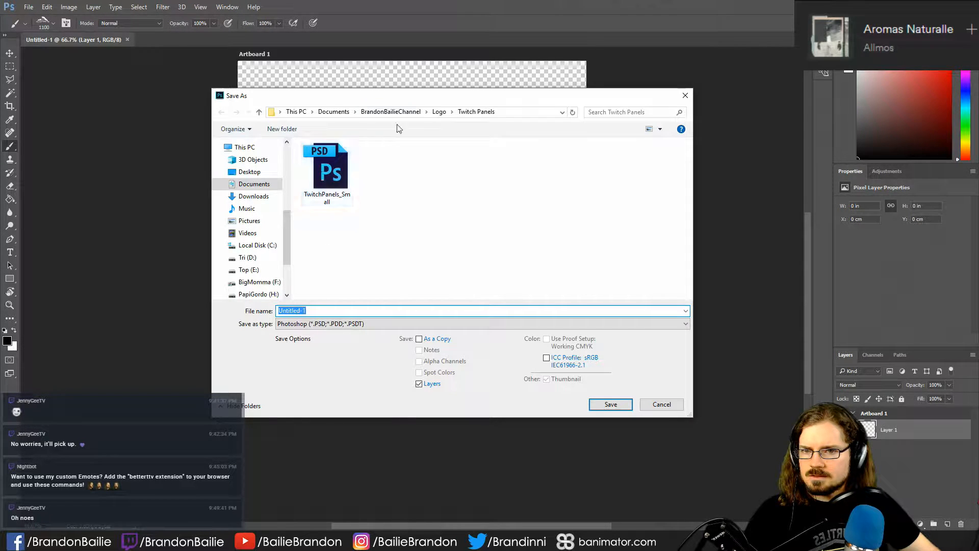
pyautogui.click(390, 112)
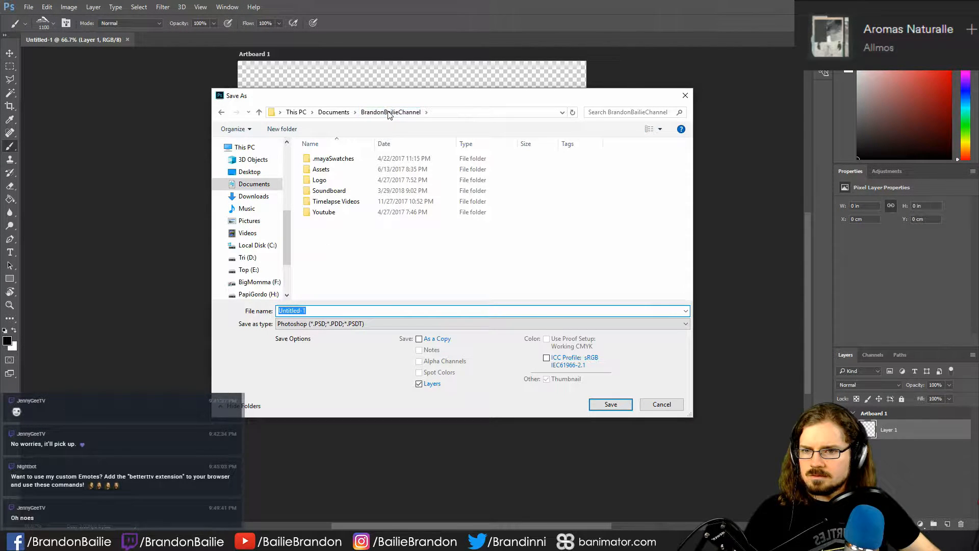
pyautogui.click(334, 113)
pyautogui.scroll(3, 259, 188)
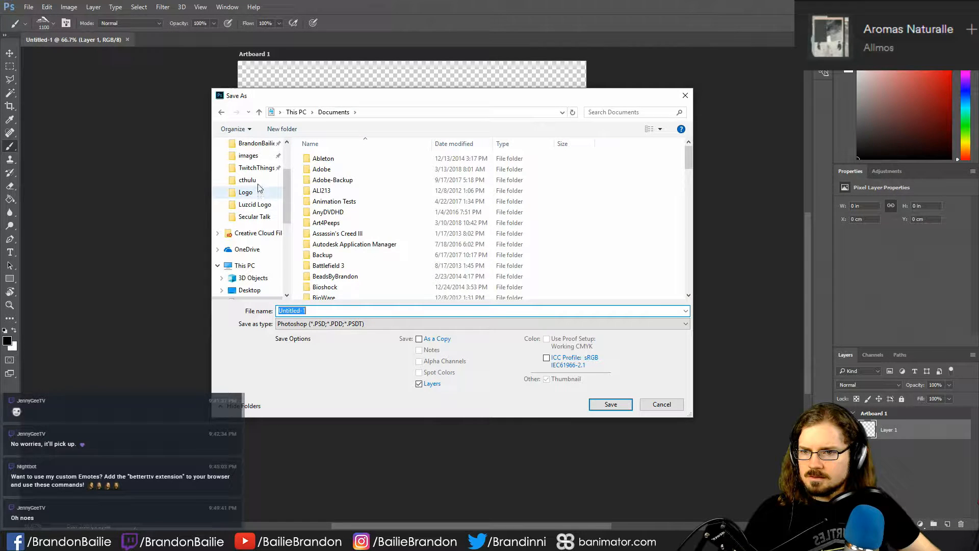
pyautogui.click(256, 167)
pyautogui.doubleClick(384, 173)
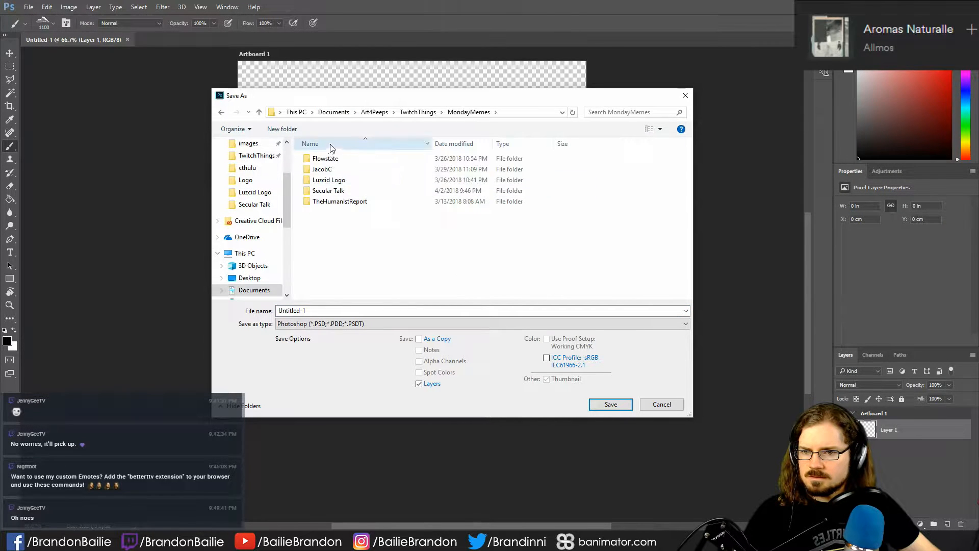
pyautogui.doubleClick(329, 191)
# - Save the document as a TIFF named SmokeSprite, with layers included and no image compression
pyautogui.doubleClick(332, 311)
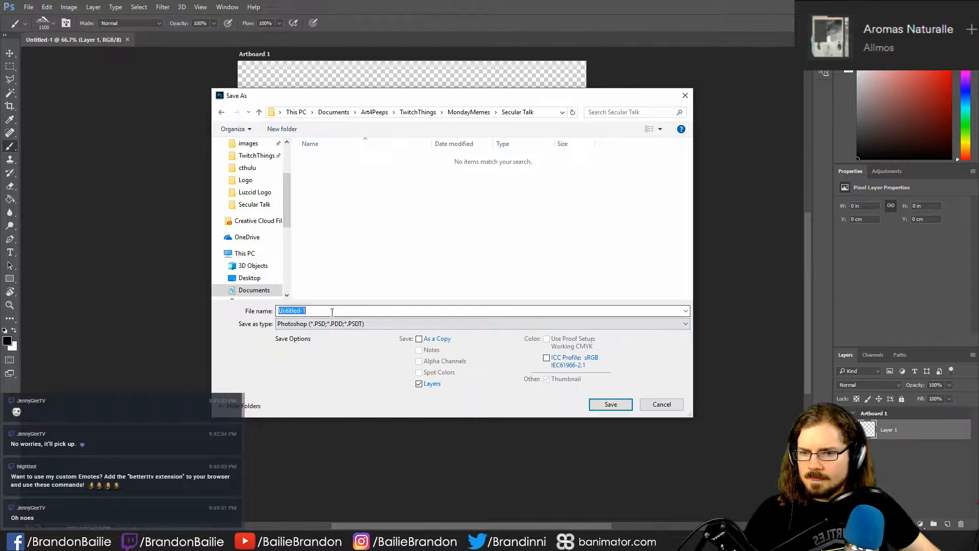
pyautogui.click(333, 324)
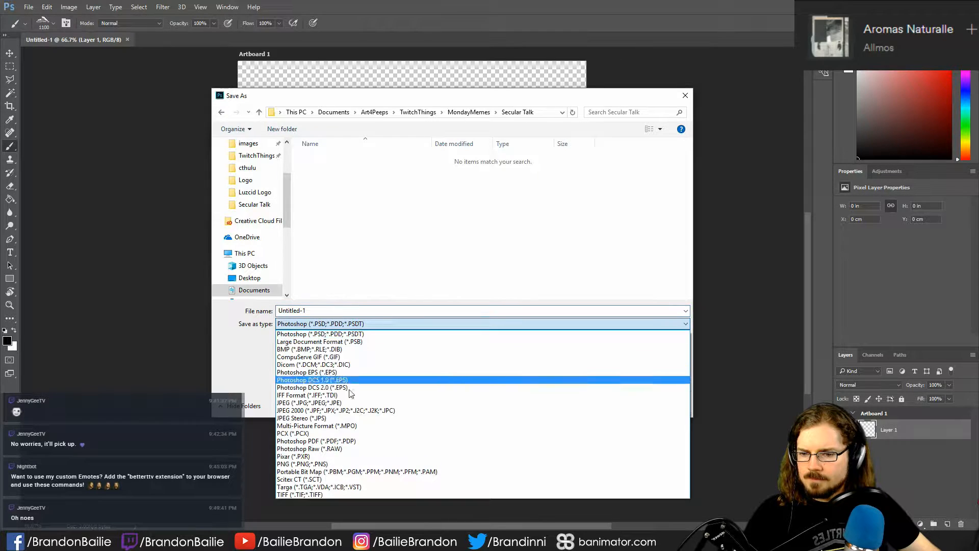
pyautogui.click(310, 495)
pyautogui.doubleClick(337, 310)
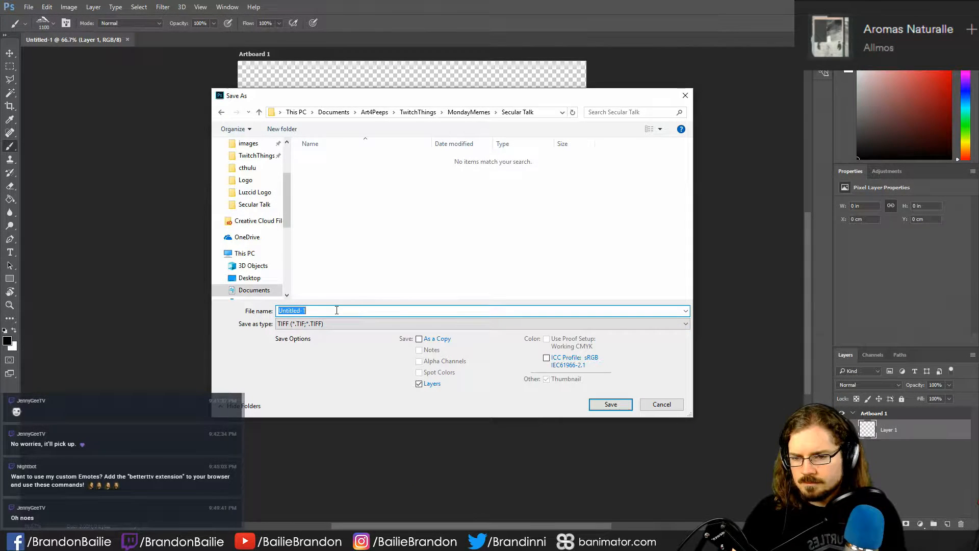
pyautogui.write('SmokeSprite')
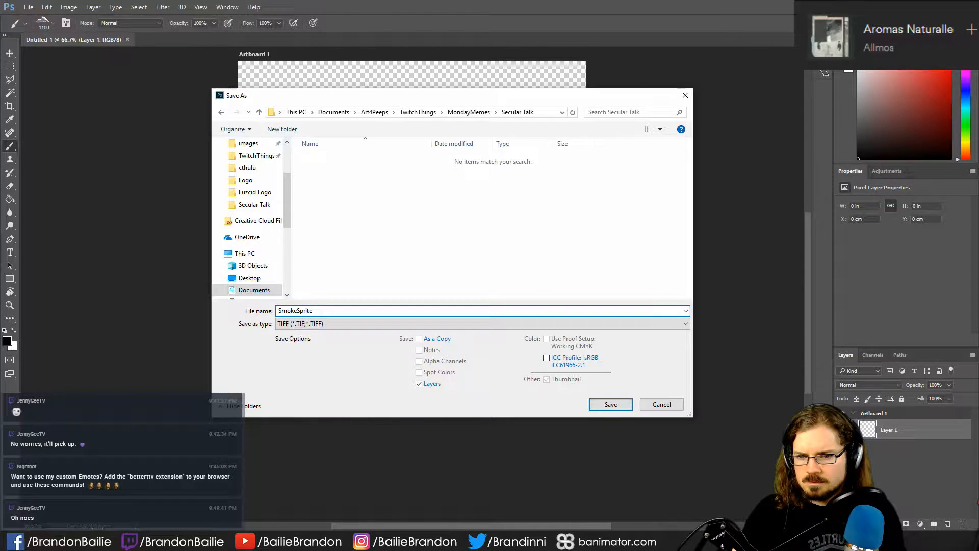
pyautogui.press('Return')
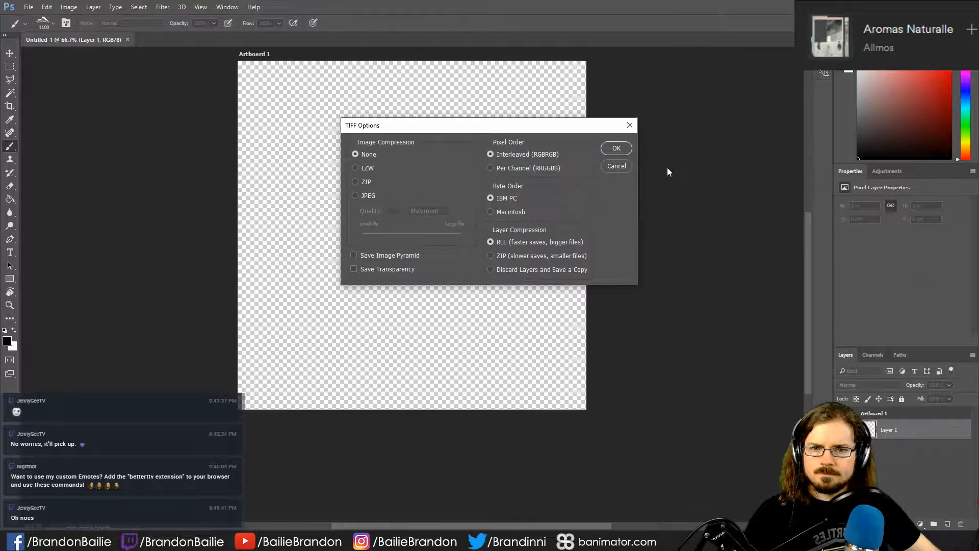
pyautogui.click(616, 148)
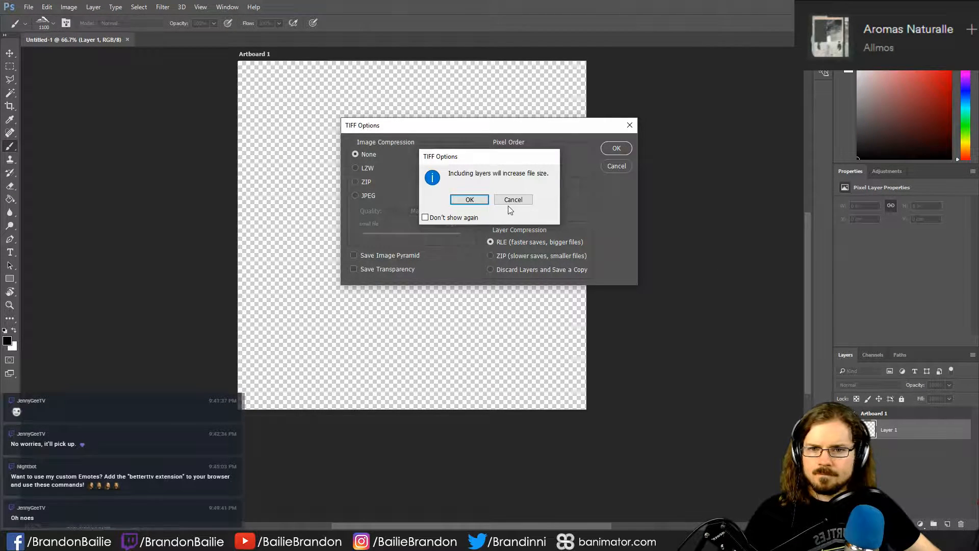
pyautogui.click(468, 200)
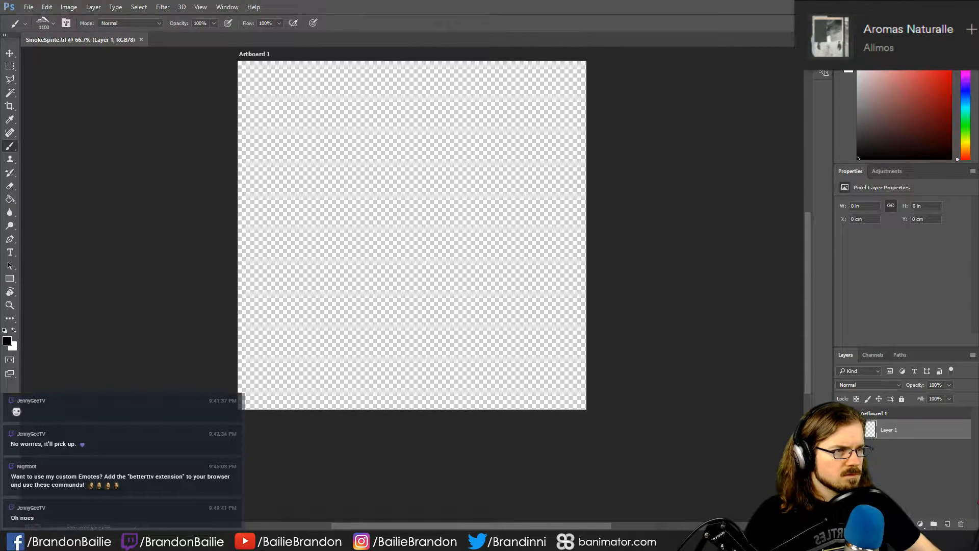
# - Stamp one white cloud across the artboard on Layer 1 and add a new empty layer above it
pyautogui.press('x')
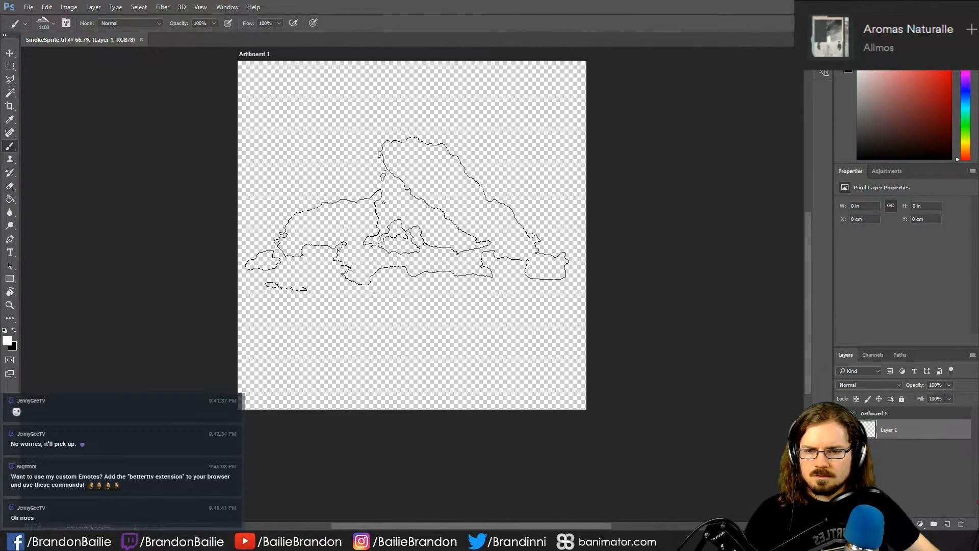
pyautogui.click(407, 213)
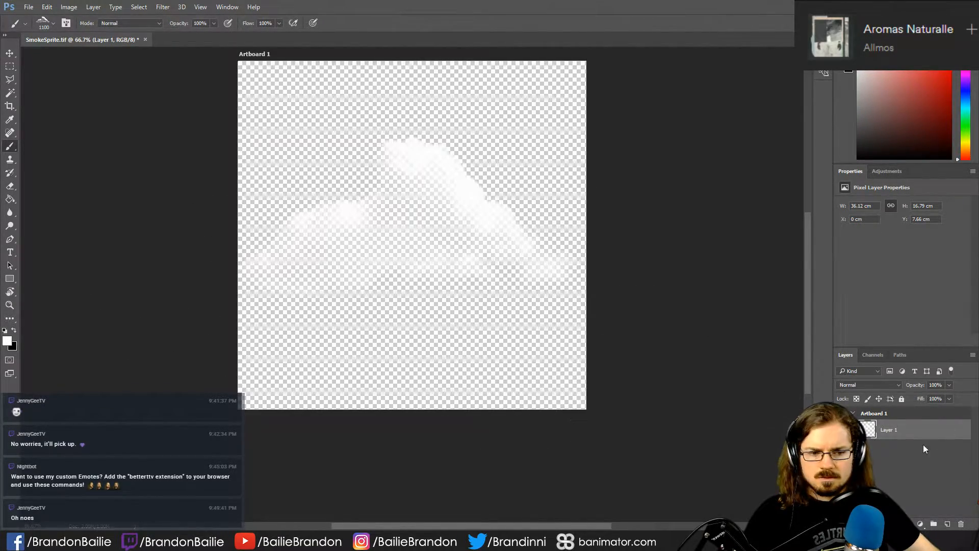
pyautogui.click(948, 523)
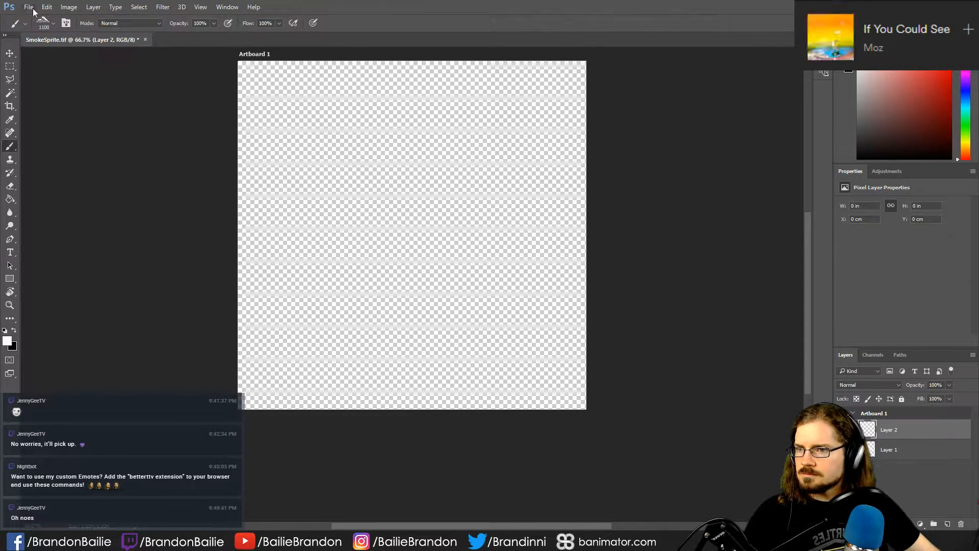
# - Stamp the 1081 px cloud brush at 1000 px across the artboard on Layer 2, and add a new layer with Layer 2 hidden
pyautogui.click(41, 20)
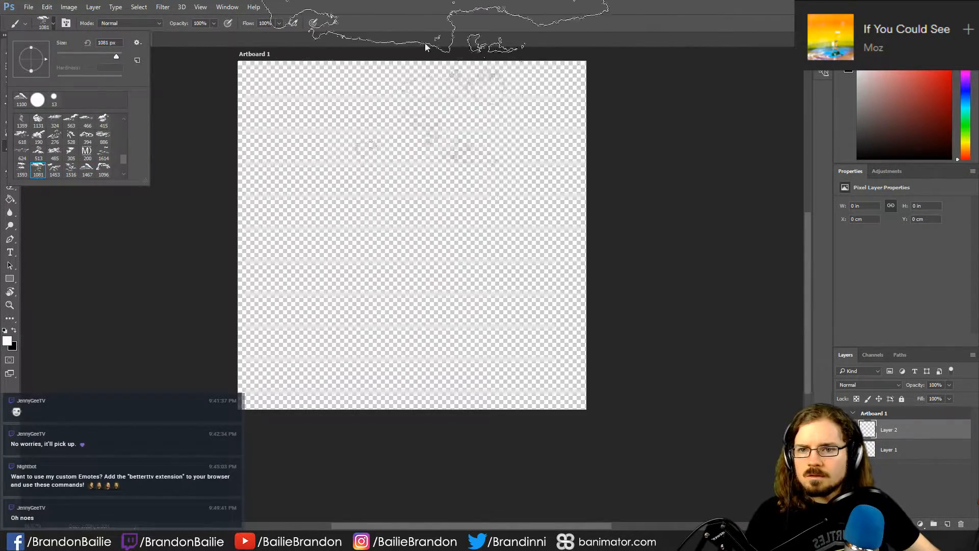
pyautogui.click(433, 41)
pyautogui.press('[')
pyautogui.click(417, 248)
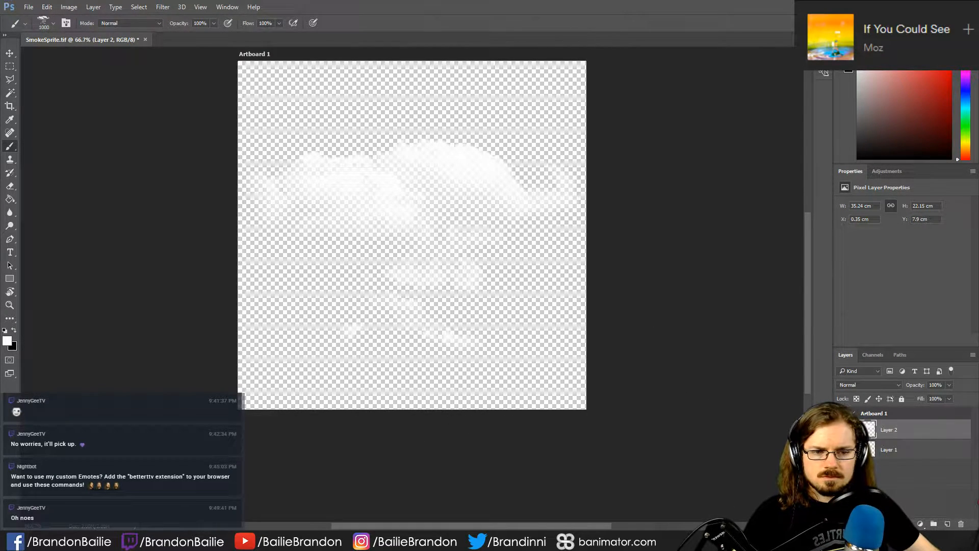
pyautogui.click(842, 429)
pyautogui.click(948, 524)
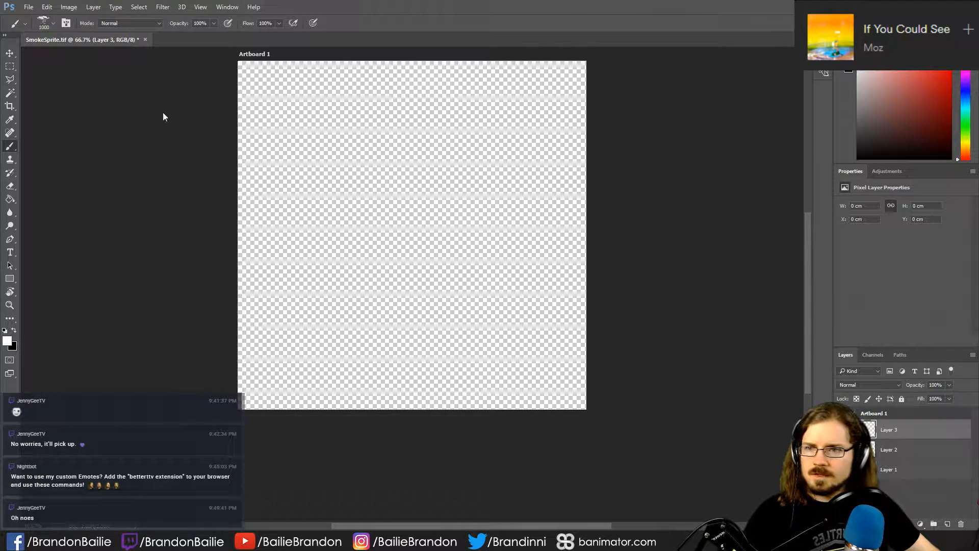
# - Stamp the 618 px cloud brush at 1000 px across the artboard on Layer 3, and add a new layer with Layer 3 hidden
pyautogui.click(53, 24)
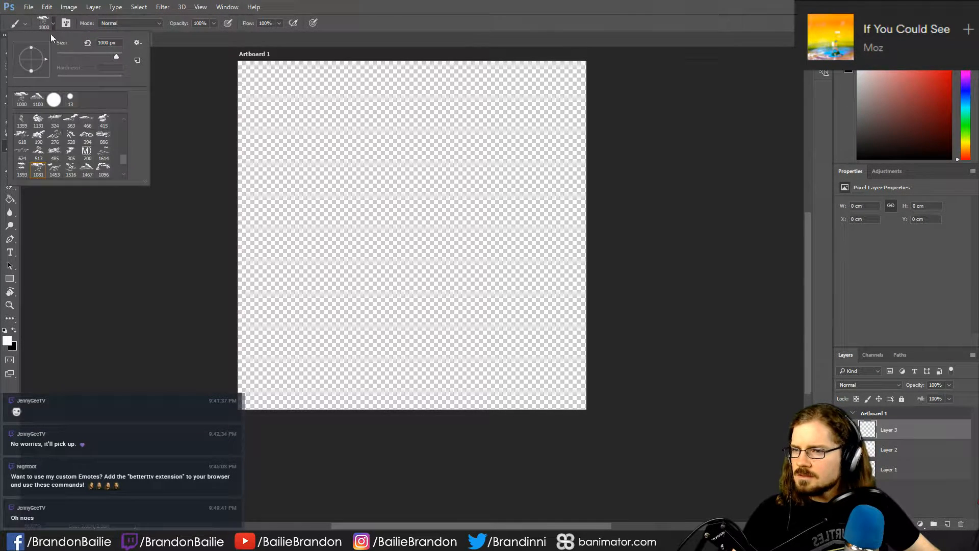
pyautogui.click(22, 136)
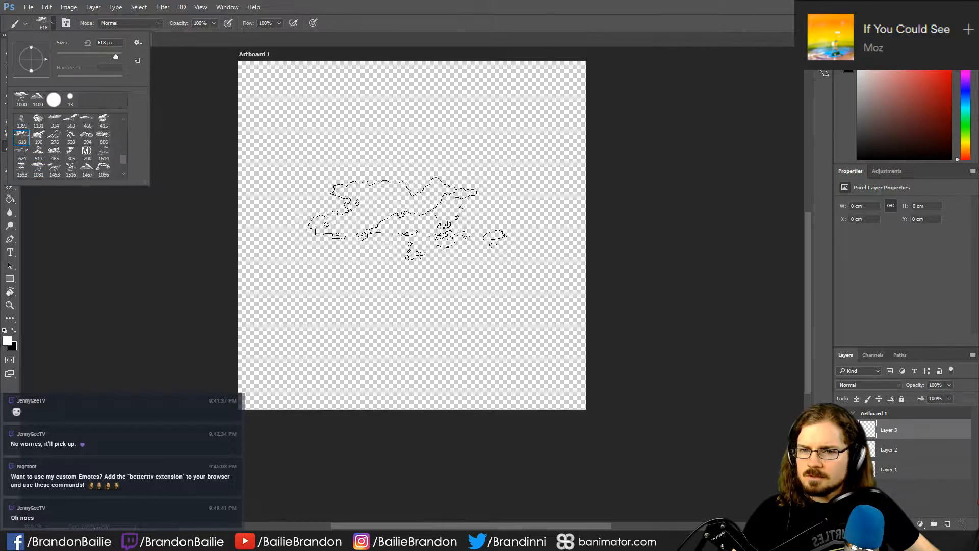
pyautogui.click(449, 5)
pyautogui.press(']')
pyautogui.press(']')
pyautogui.press(']')
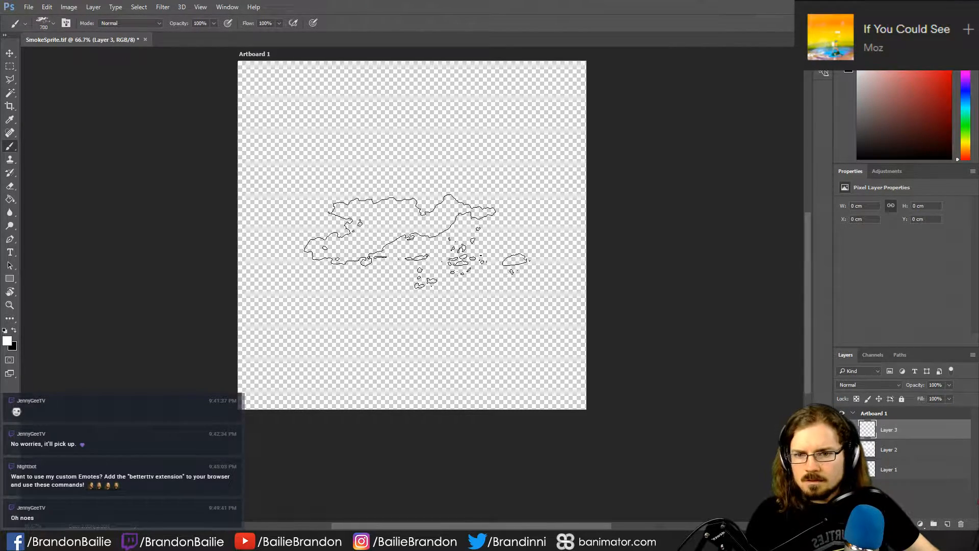
pyautogui.press(']')
pyautogui.press(']')
pyautogui.click(411, 225)
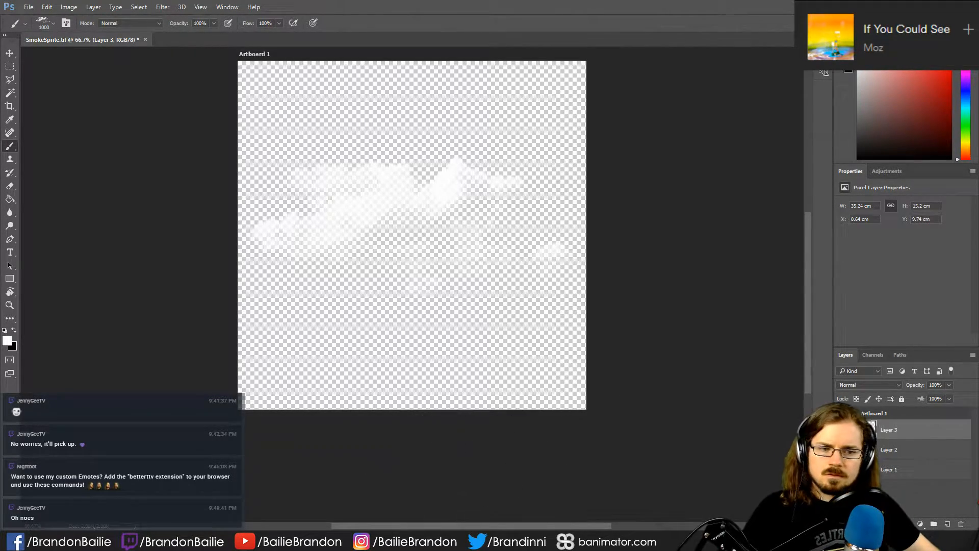
pyautogui.click(947, 524)
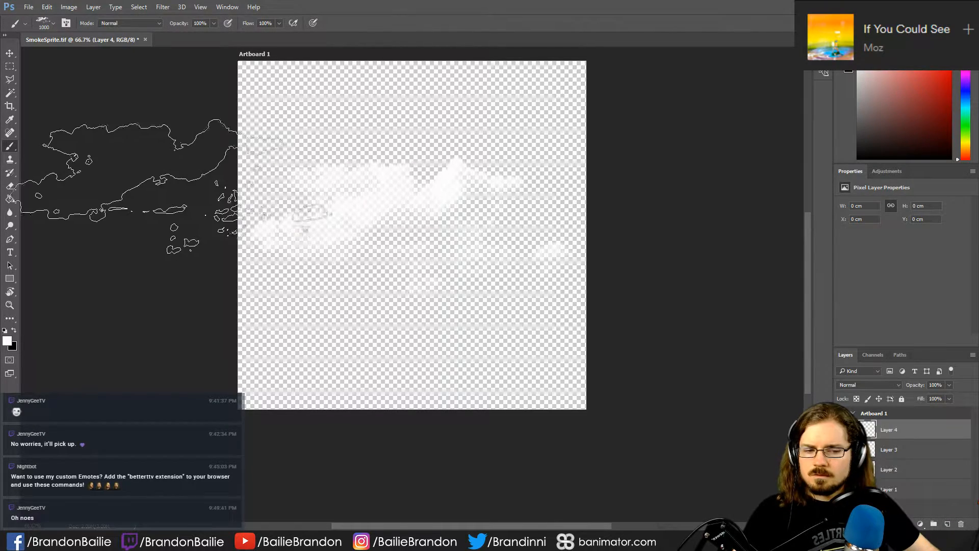
pyautogui.click(842, 449)
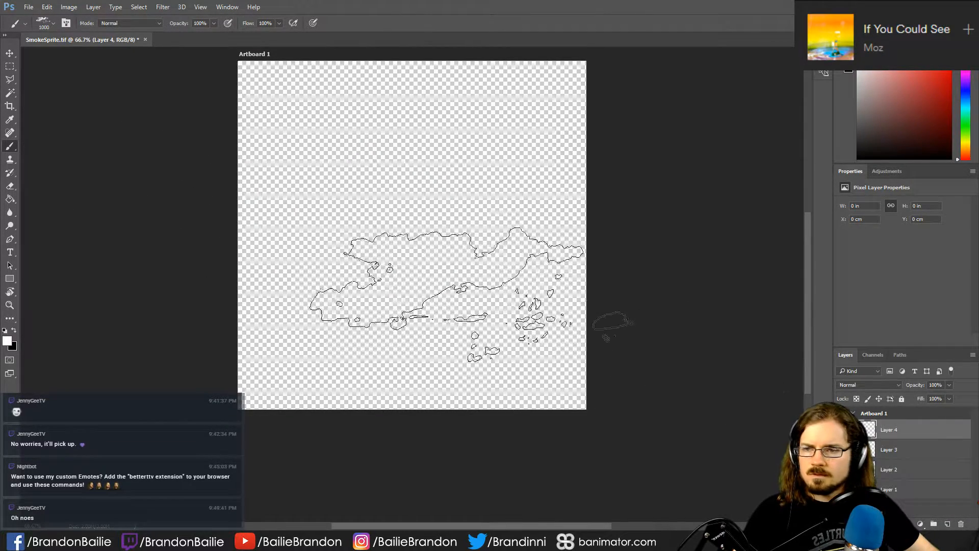
# - Stamp the 1131 px cloud brush at full size on Layer 4, and add a new layer with Layer 4 hidden
pyautogui.click(44, 22)
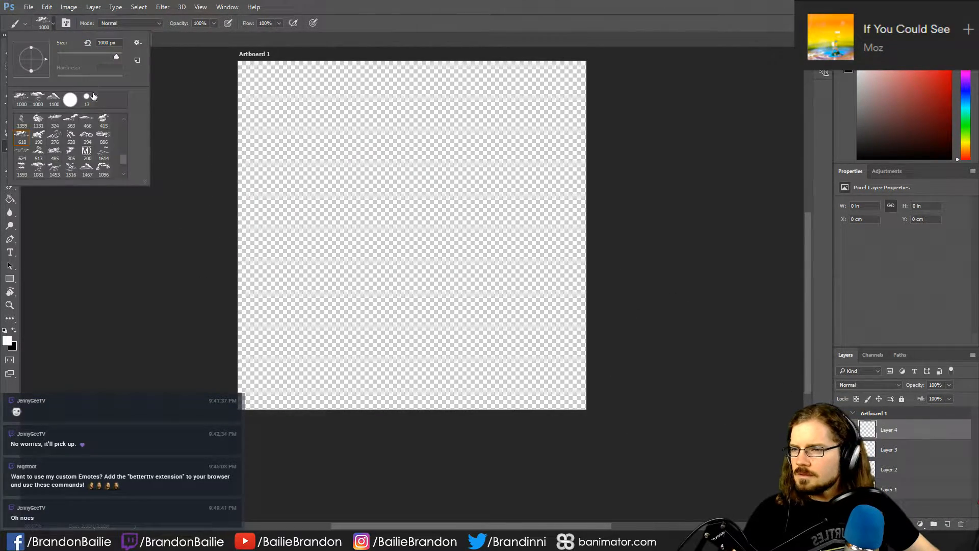
pyautogui.click(37, 120)
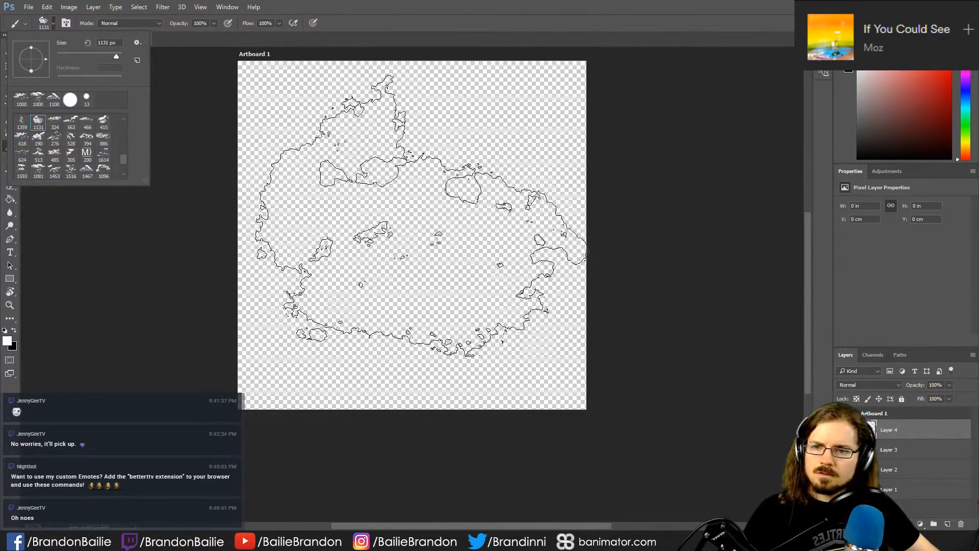
pyautogui.click(414, 213)
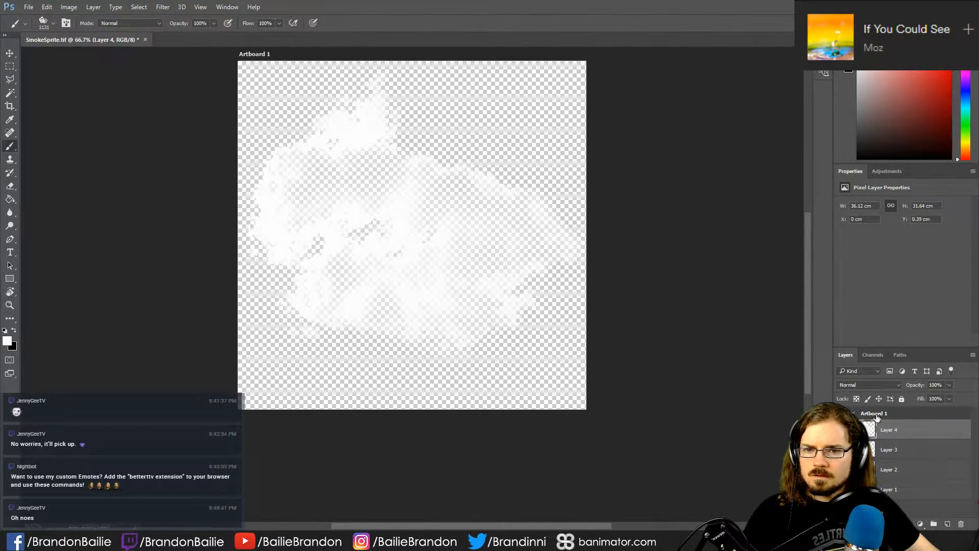
pyautogui.click(947, 524)
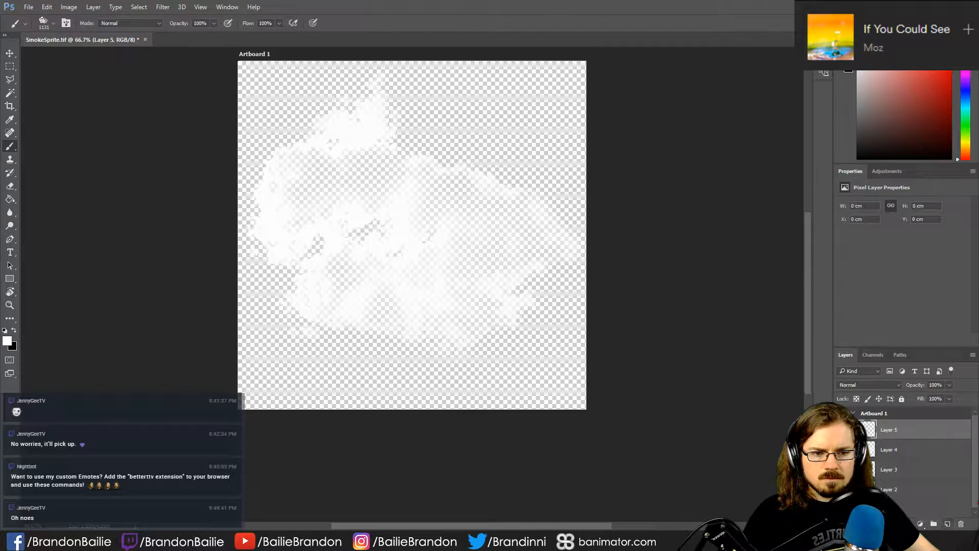
pyautogui.click(842, 450)
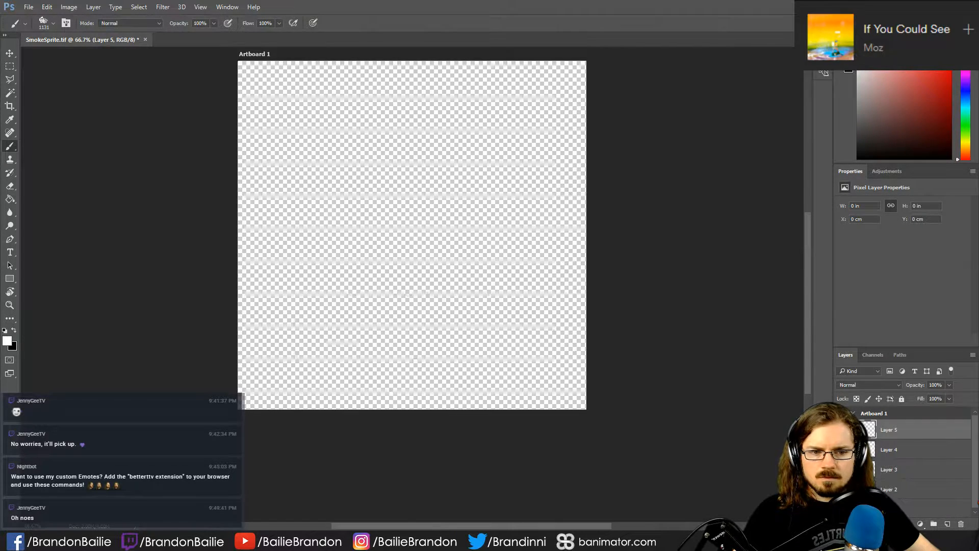
# - Try a stamp of the 1096 px cloud brush across the artboard on Layer 5, and undo it
pyautogui.click(46, 23)
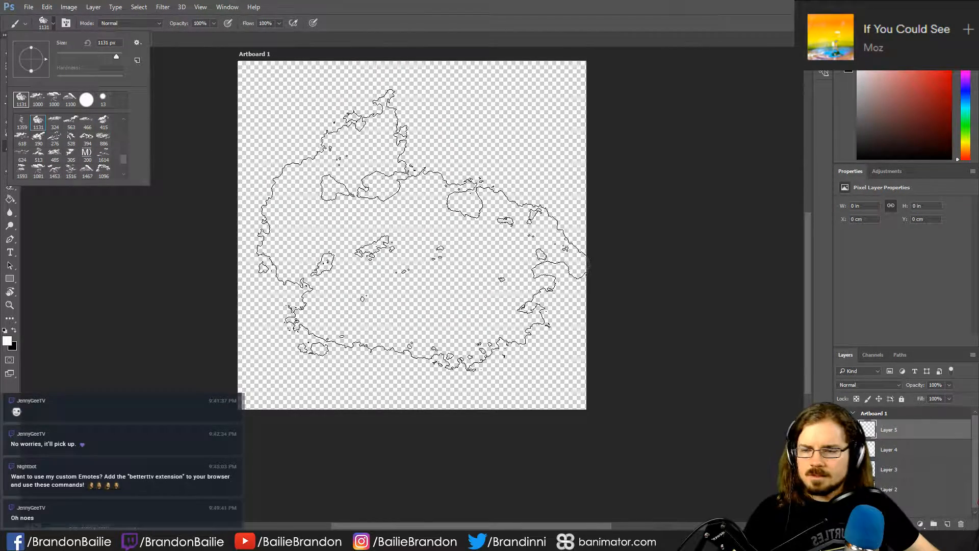
pyautogui.click(21, 122)
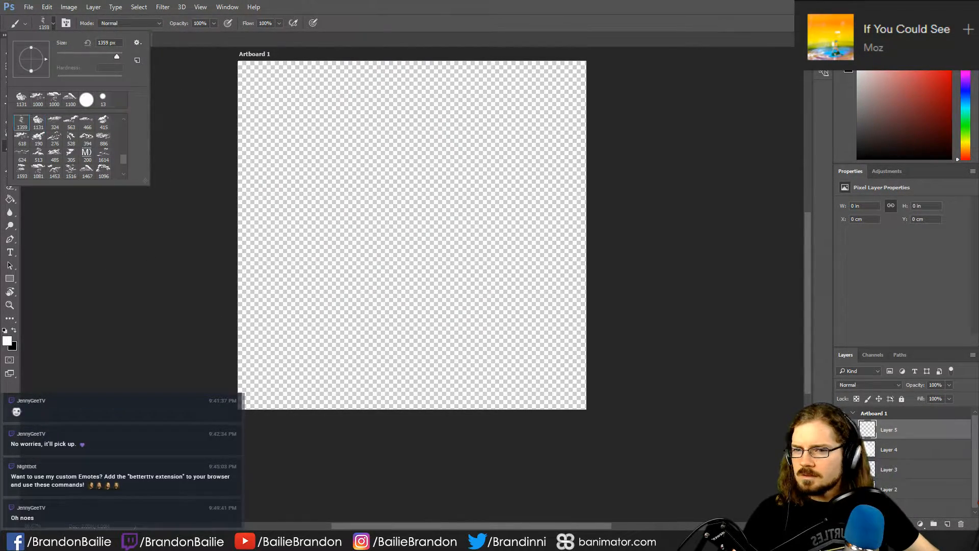
pyautogui.click(102, 171)
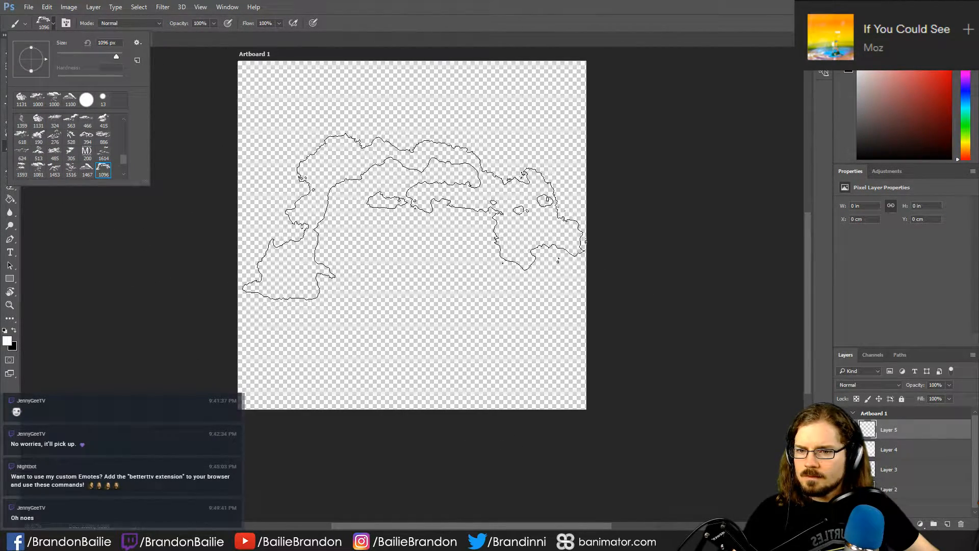
pyautogui.click(414, 217)
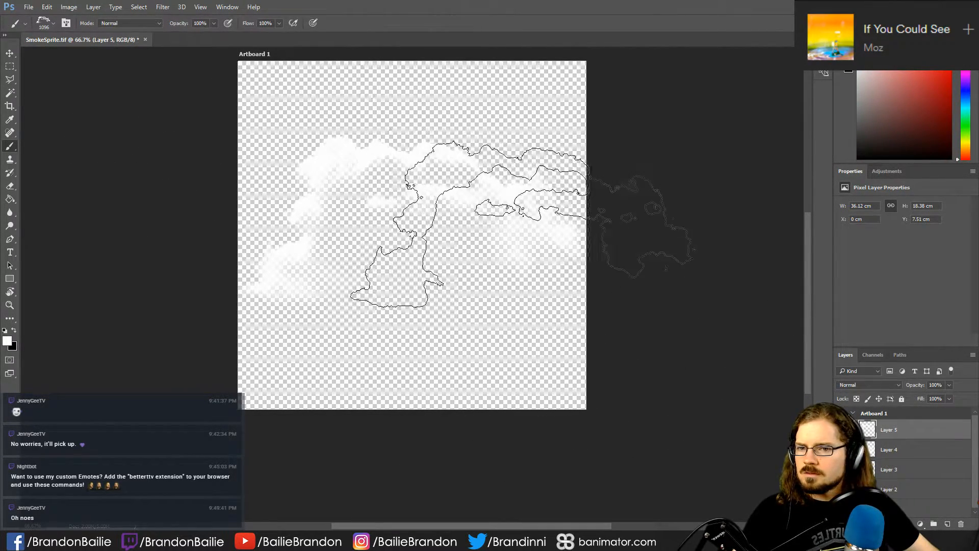
pyautogui.hotkey('ctrl', 'z')
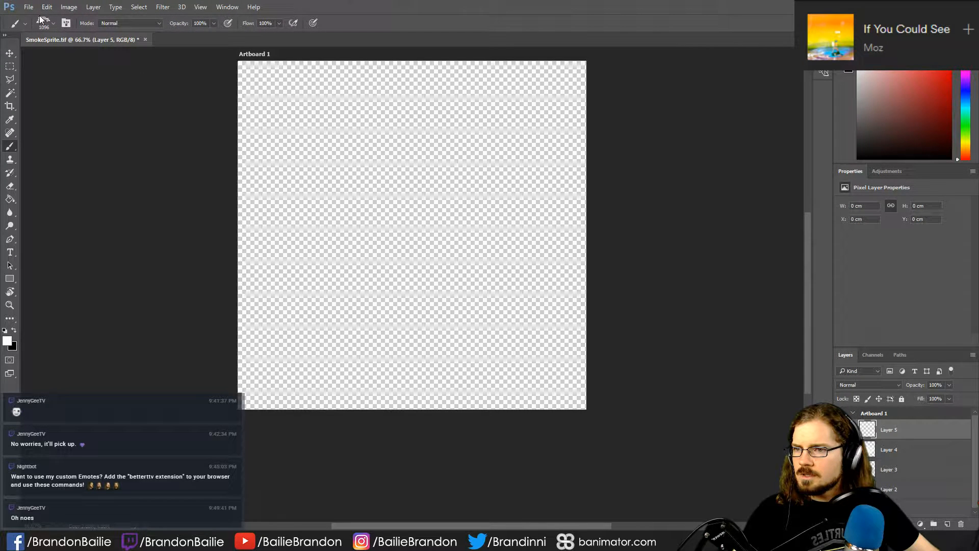
# - Look further through the cloud brush presets and switch to the 1131 px cloud brush
pyautogui.click(43, 25)
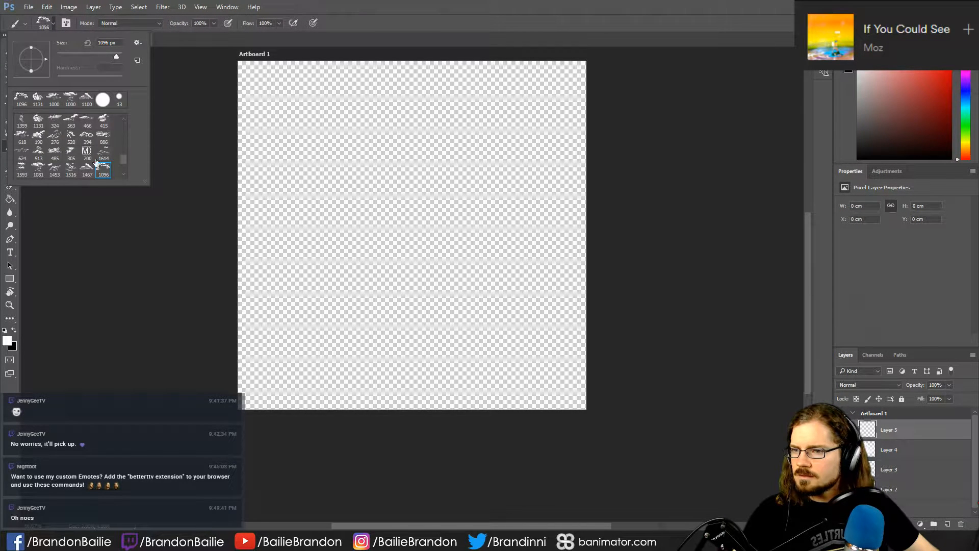
pyautogui.scroll(-1, 97, 162)
pyautogui.scroll(-1, 93, 182)
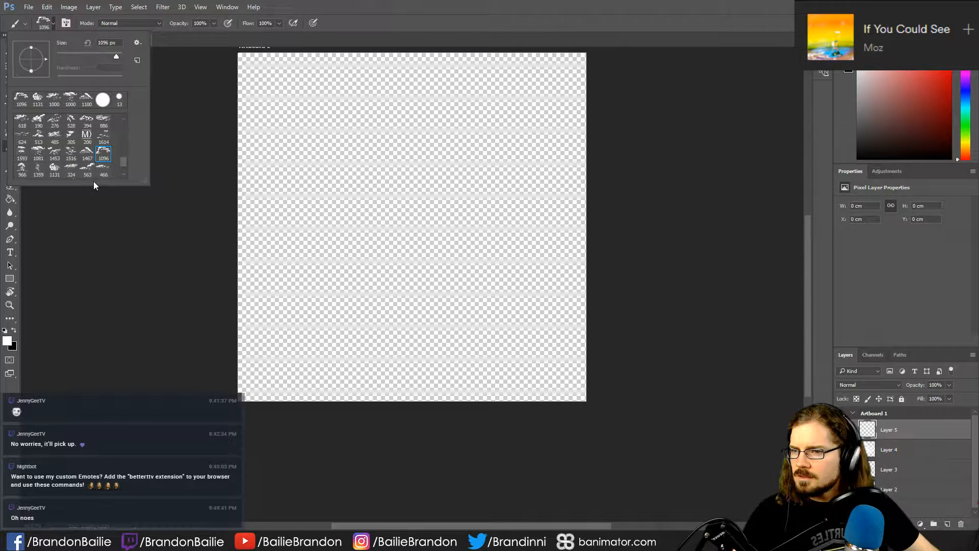
pyautogui.click(63, 174)
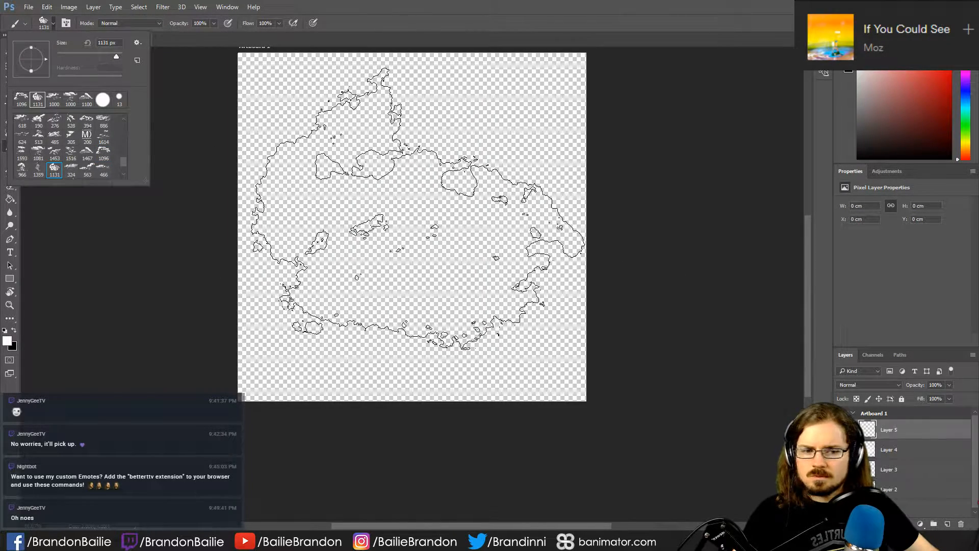
# - Compare the clouds on the existing layers by showing and hiding them, leaving only the empty Layer 5 in view
pyautogui.click(418, 208)
pyautogui.click(418, 208)
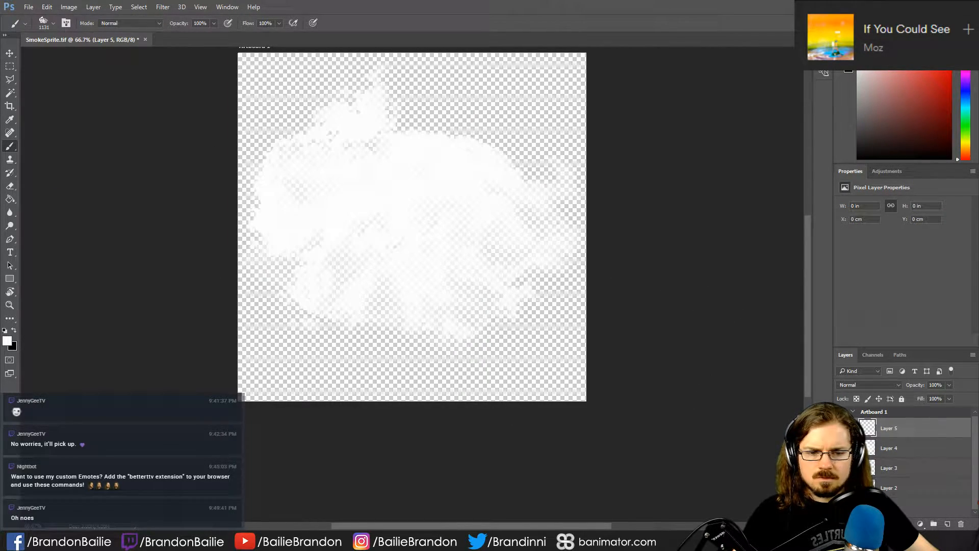
pyautogui.hotkey('ctrl', 'z')
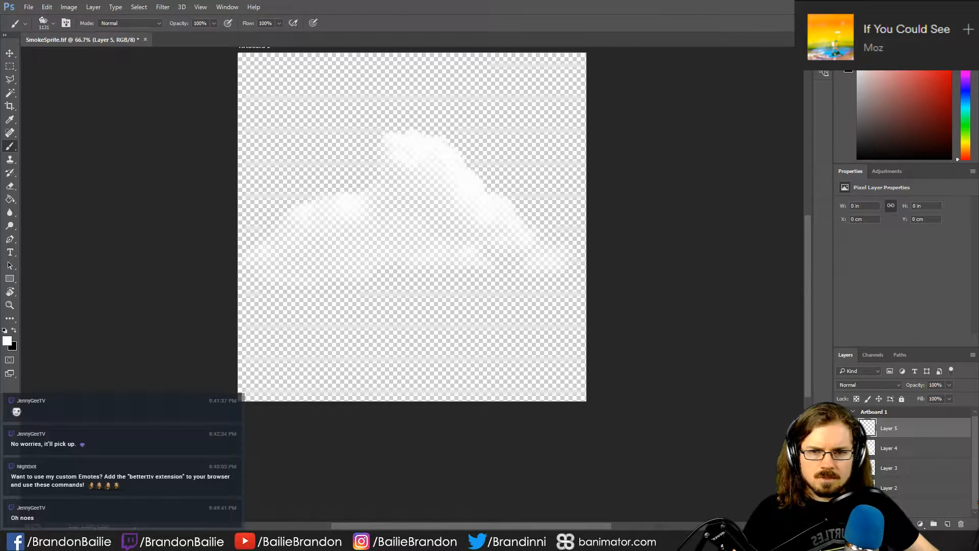
pyautogui.hotkey('ctrl', 'z')
pyautogui.click(413, 228)
pyautogui.hotkey('ctrl', 'z')
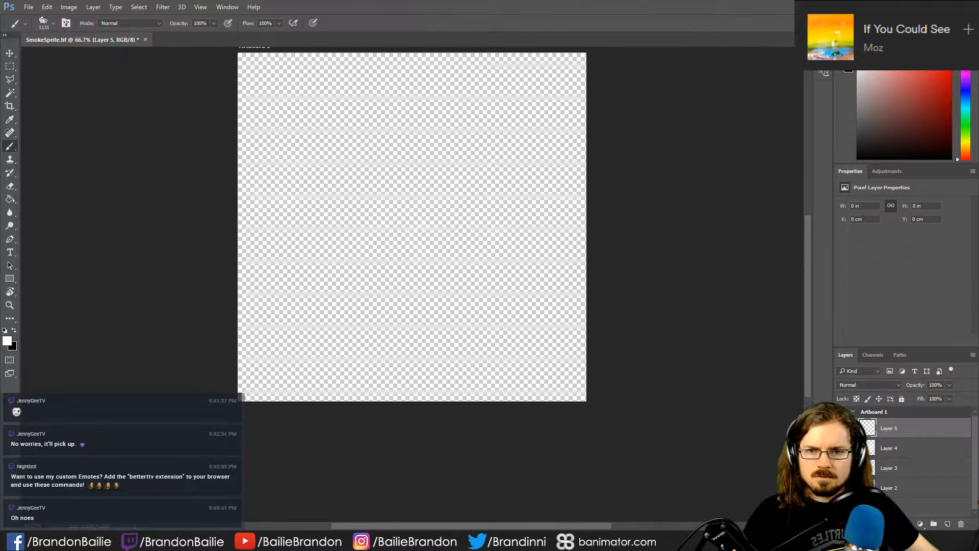
pyautogui.click(388, 201)
pyautogui.hotkey('ctrl', 'z')
pyautogui.click(413, 207)
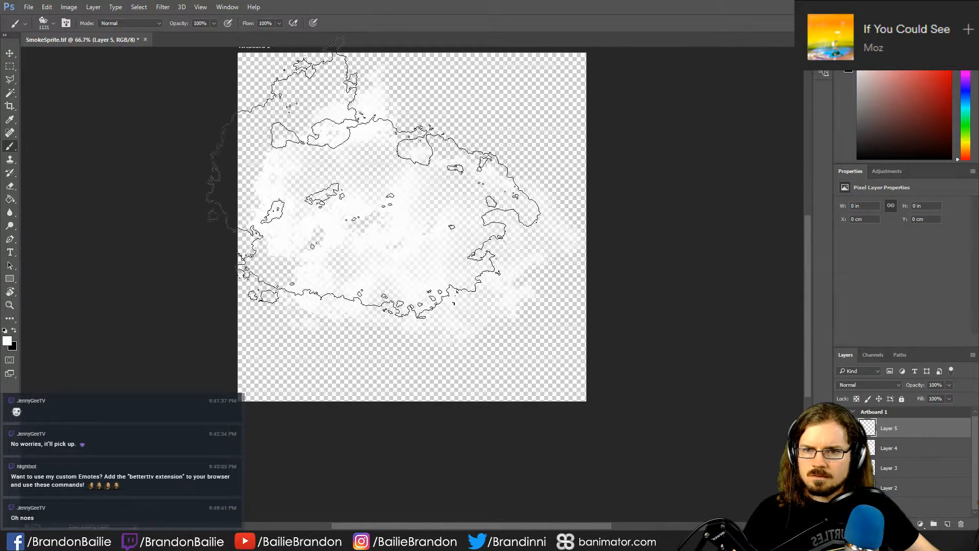
pyautogui.hotkey('ctrl', 'z')
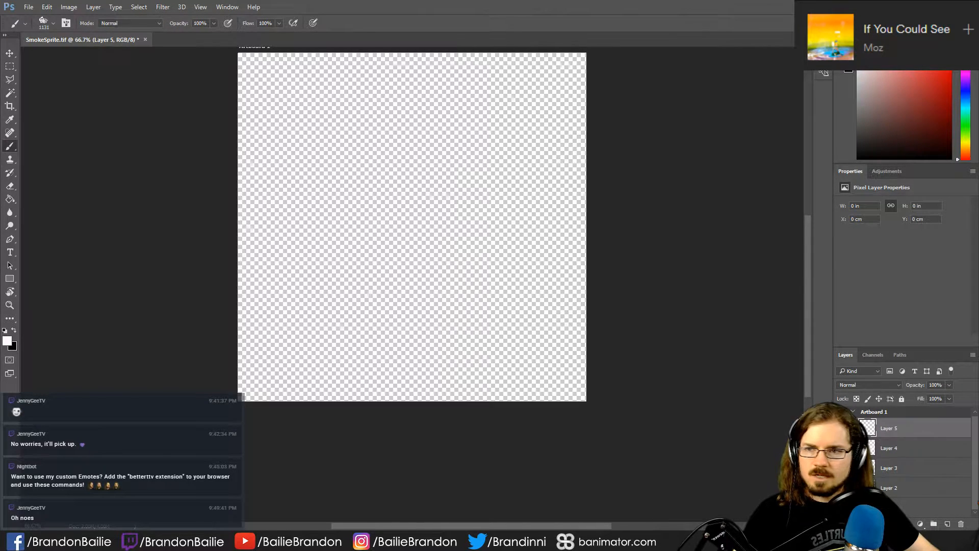
# - Try a stamp of the 886 px cloud brush near the middle of Layer 5, and undo it
pyautogui.click(45, 25)
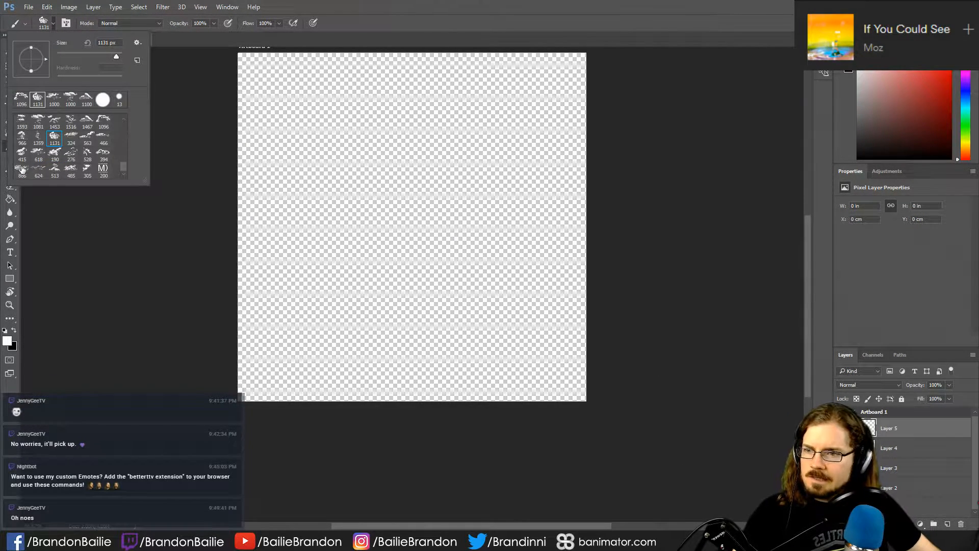
pyautogui.click(22, 170)
pyautogui.click(403, 214)
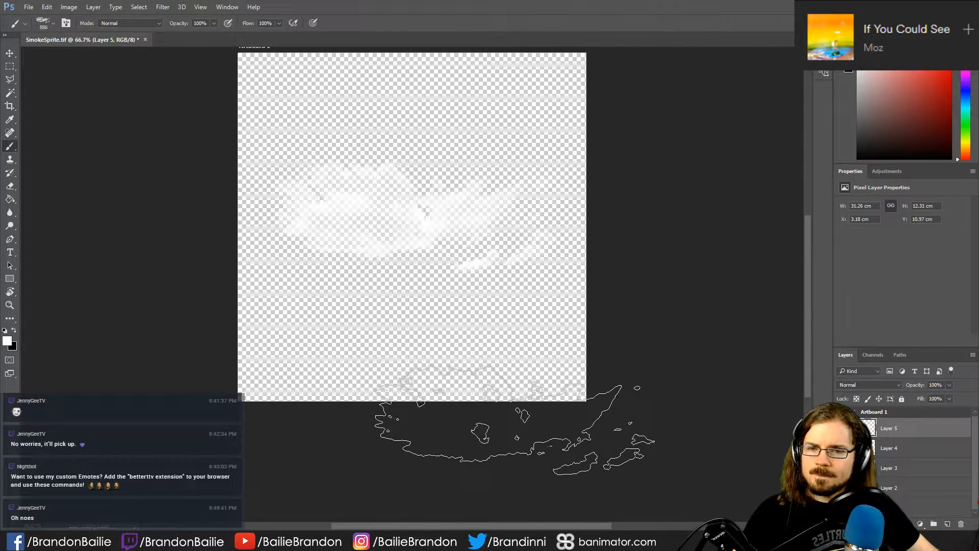
pyautogui.hotkey('ctrl', 'z')
# - Select the 1467 px cloud brush and compare its shape with the clouds on the existing layers, hiding those layers again
pyautogui.click(51, 24)
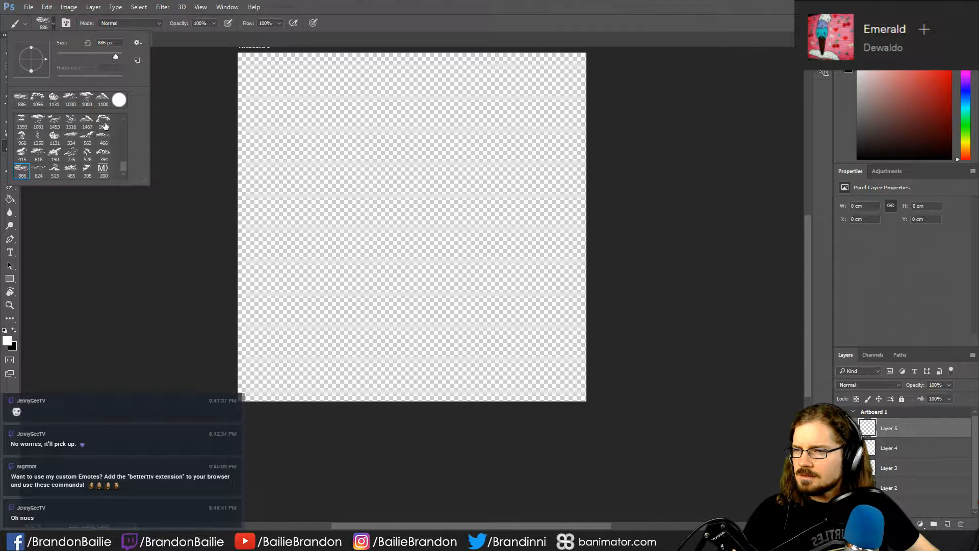
pyautogui.click(86, 122)
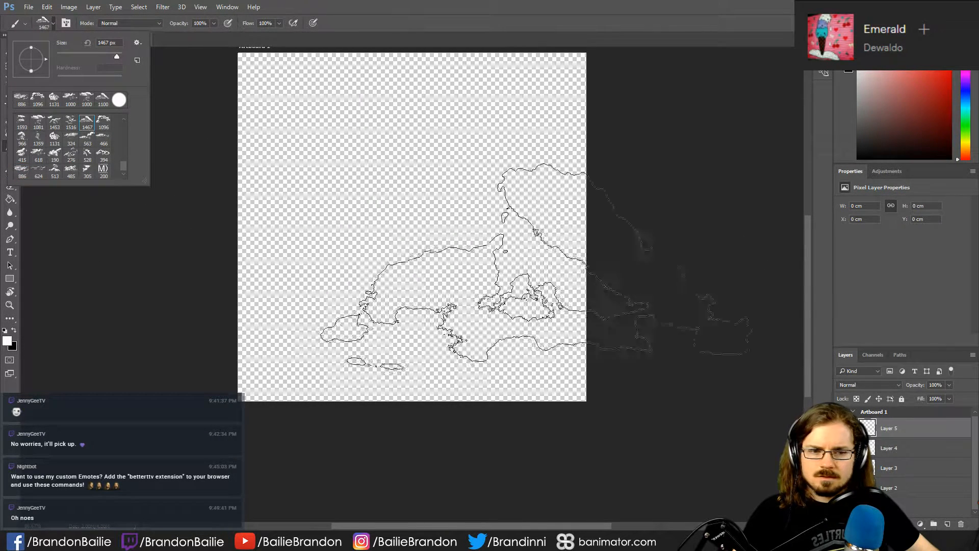
pyautogui.click(413, 207)
pyautogui.hotkey('ctrl', 'z')
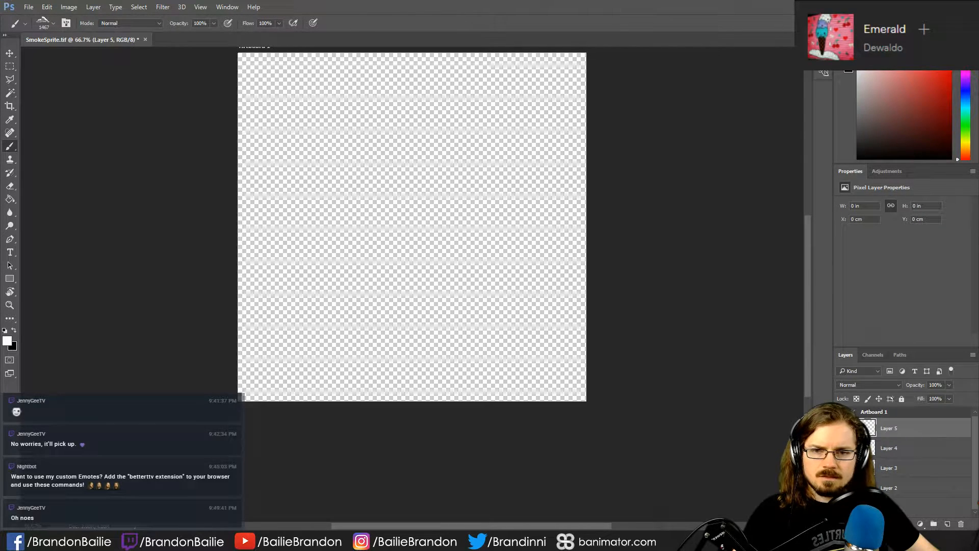
pyautogui.click(408, 204)
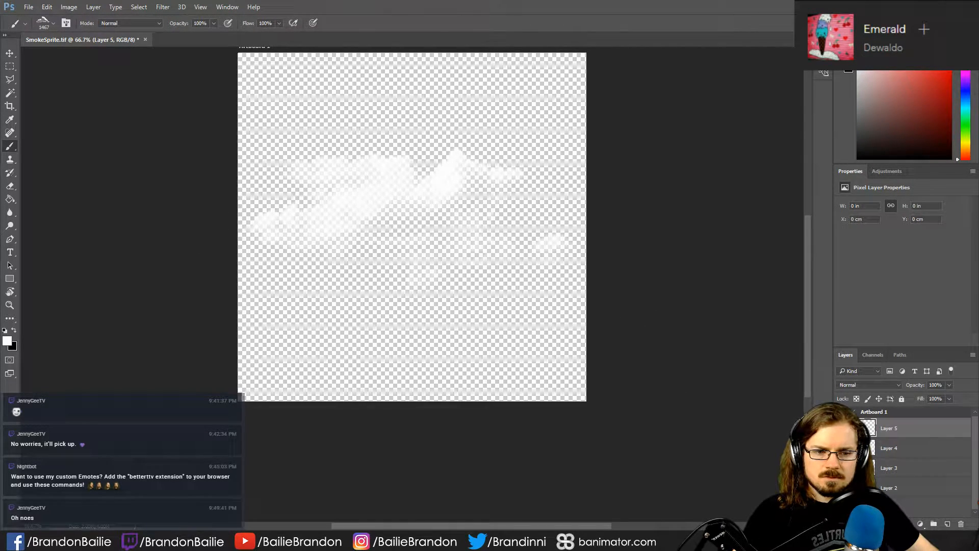
pyautogui.hotkey('ctrl', 'z')
pyautogui.click(412, 215)
pyautogui.hotkey('ctrl', 'z')
pyautogui.click(412, 214)
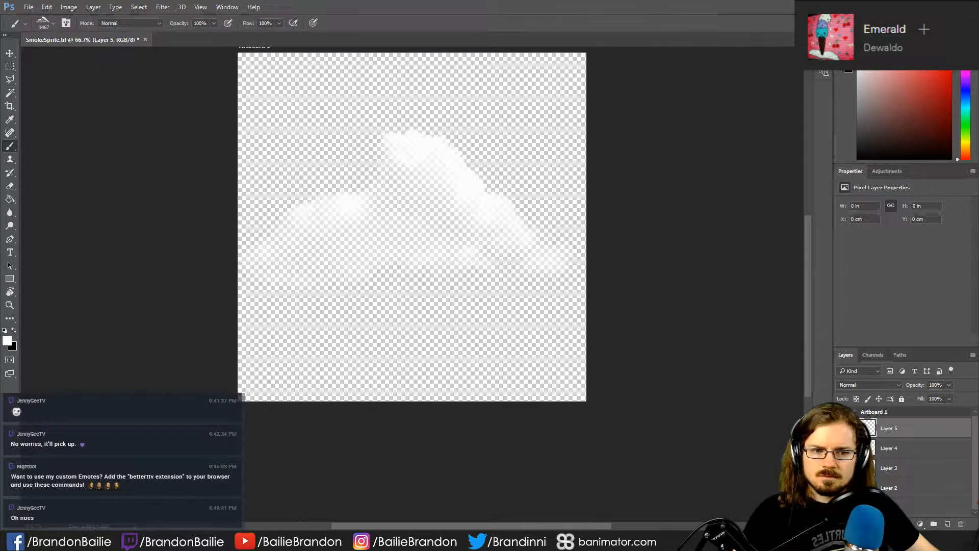
pyautogui.hotkey('ctrl', 'z')
# - Reduce the cloud brush to 1100 px and stamp one white cloud near the middle of Layer 5
pyautogui.press('[')
pyautogui.press('[')
pyautogui.press('[')
pyautogui.press('[')
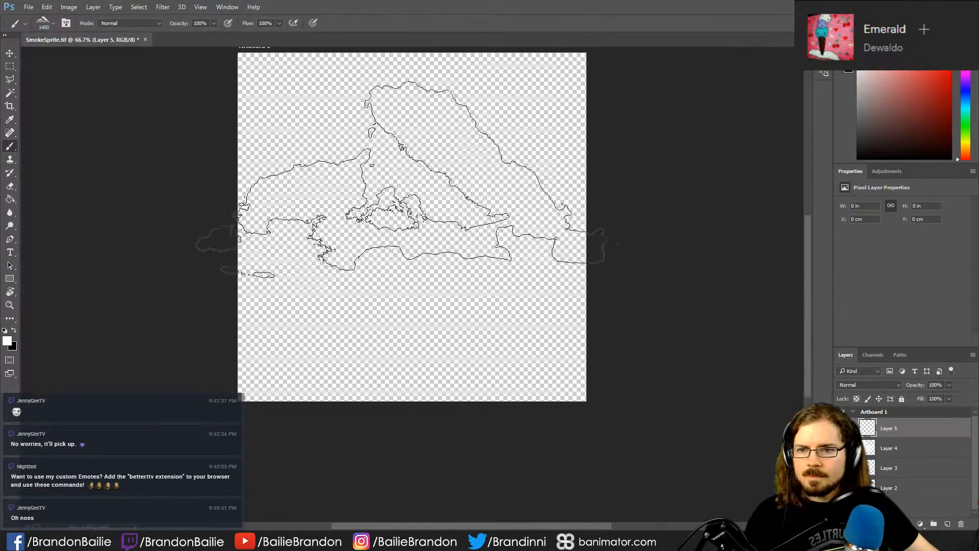
pyautogui.click(408, 201)
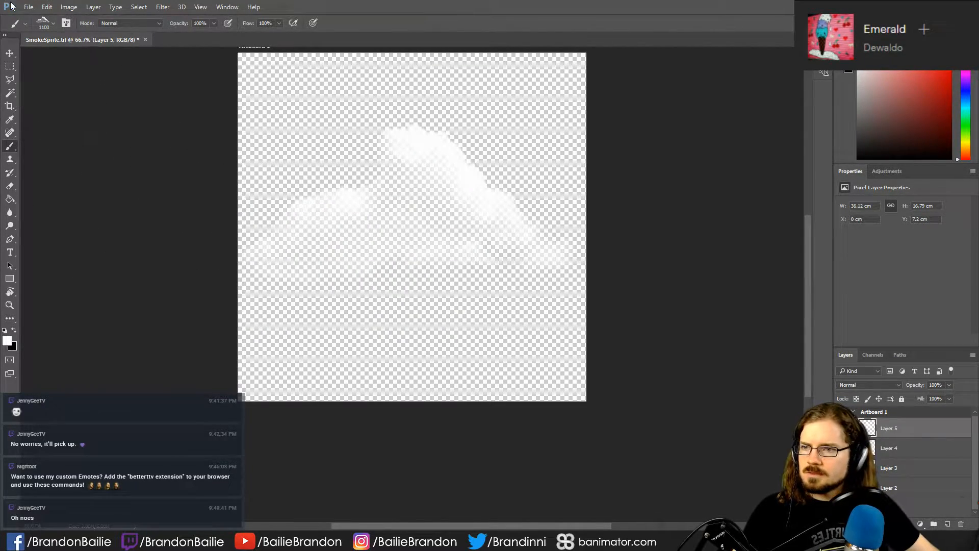
# - Save the Layer 5 cloud as a new TIFF named SmokeSprite01 in the Secular Talk folder, with no image compression
pyautogui.click(28, 7)
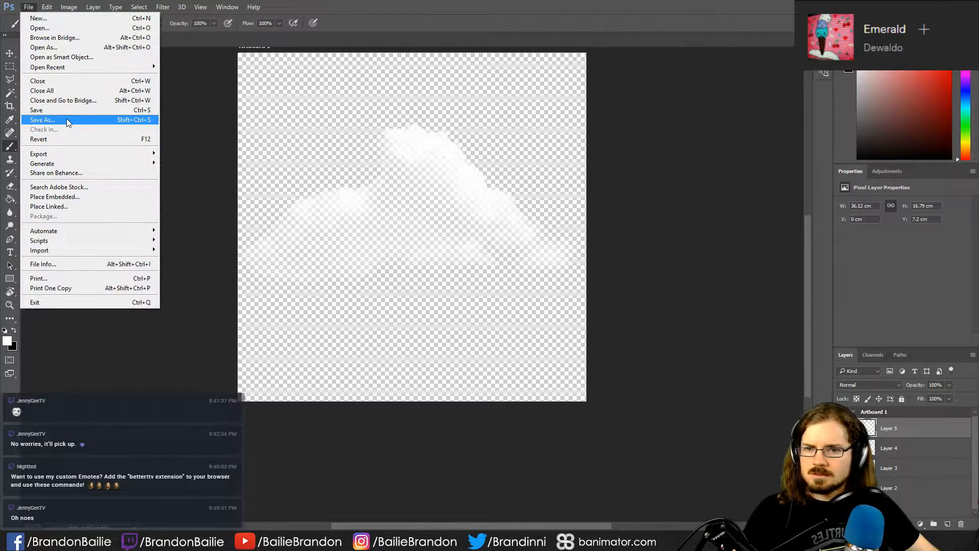
pyautogui.click(43, 120)
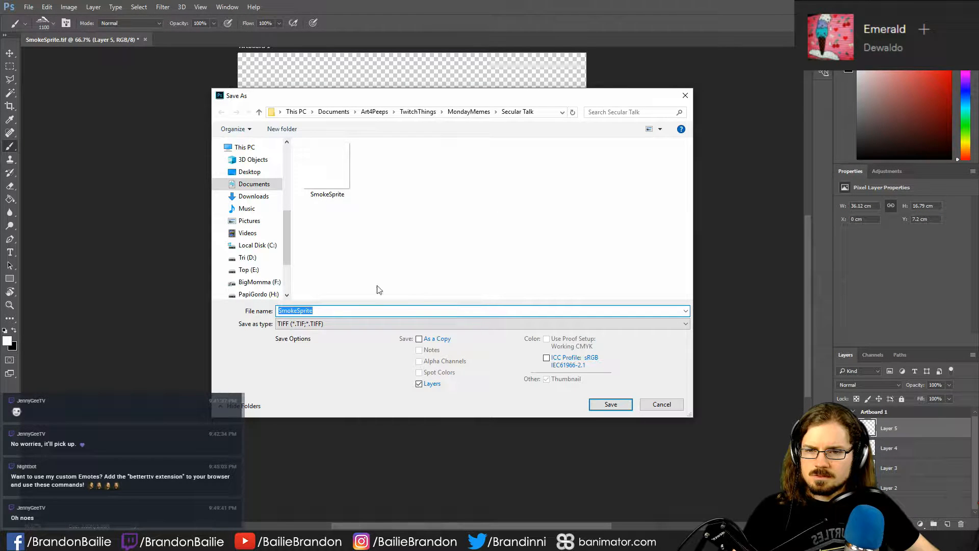
pyautogui.click(611, 404)
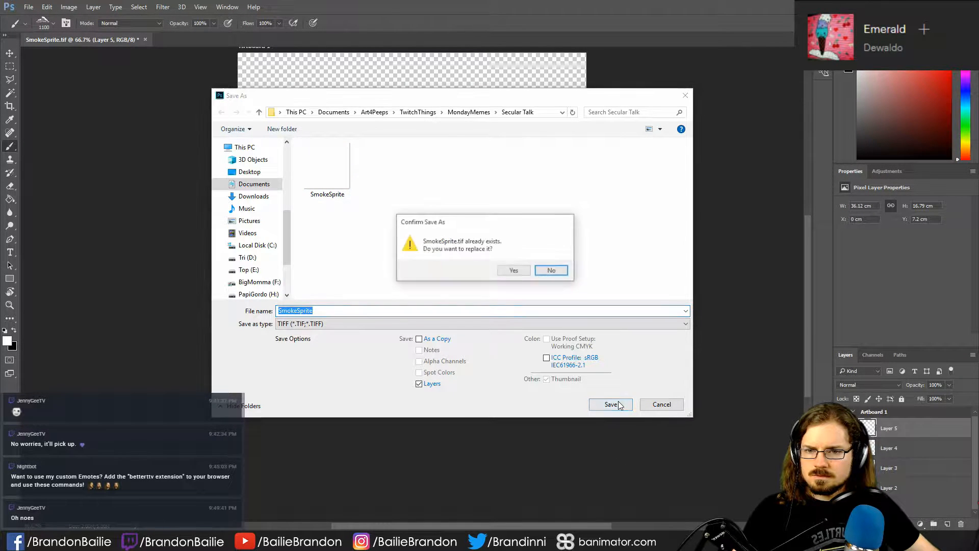
pyautogui.click(513, 272)
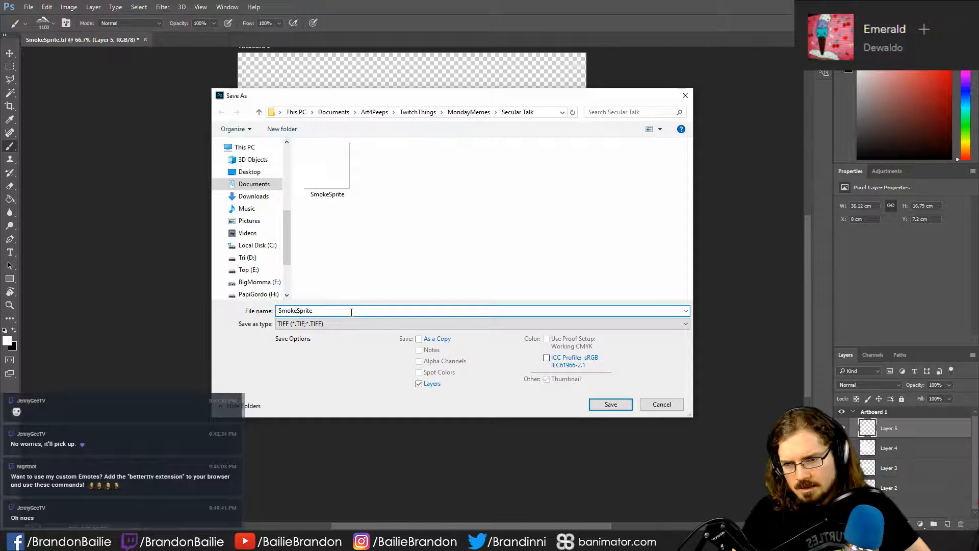
pyautogui.press('Return')
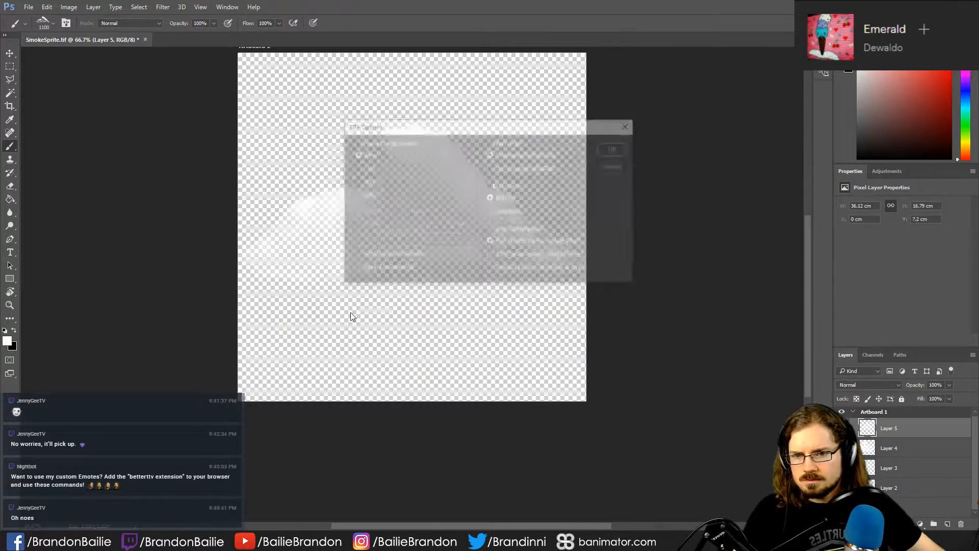
pyautogui.click(616, 149)
# - Hide Layer 5, show only the large billowing cloud, and save it as the TIFF SmokeSprite02
pyautogui.hotkey('ctrl', 'z')
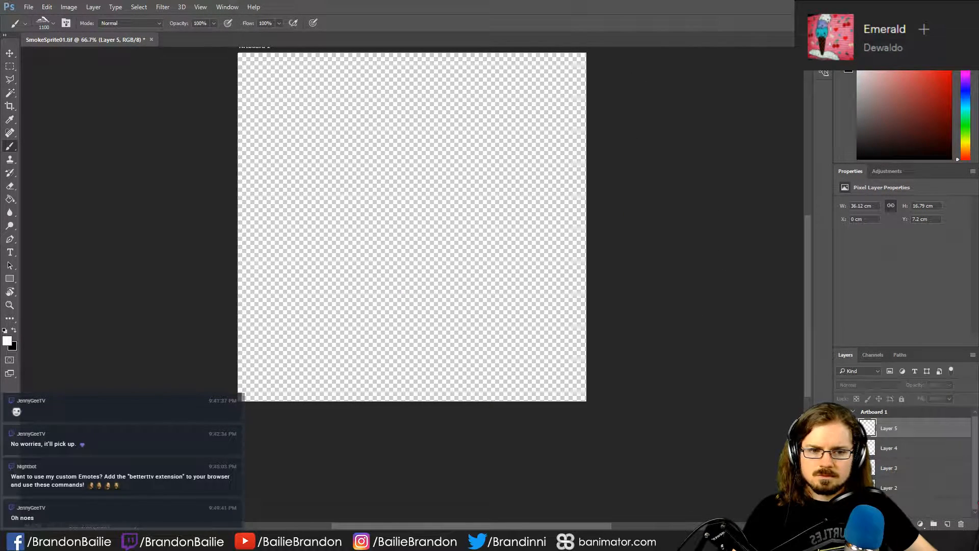
pyautogui.click(414, 205)
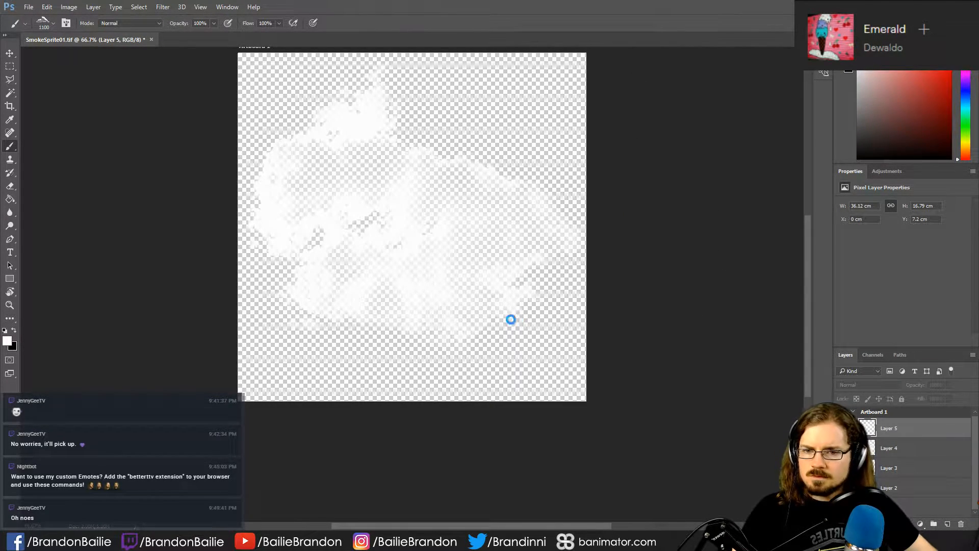
pyautogui.hotkey('ctrl', 'shift', 's')
pyautogui.click(383, 176)
pyautogui.click(371, 311)
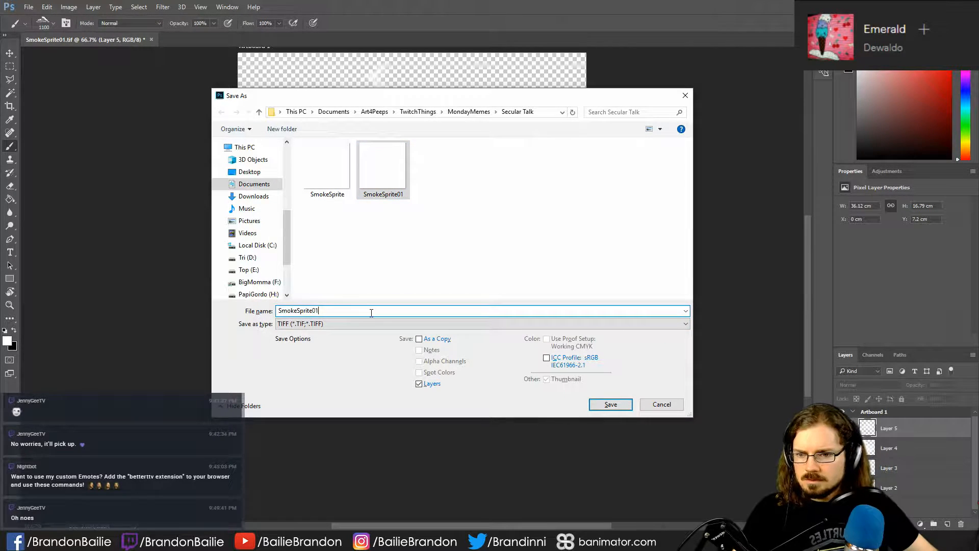
pyautogui.press('Return')
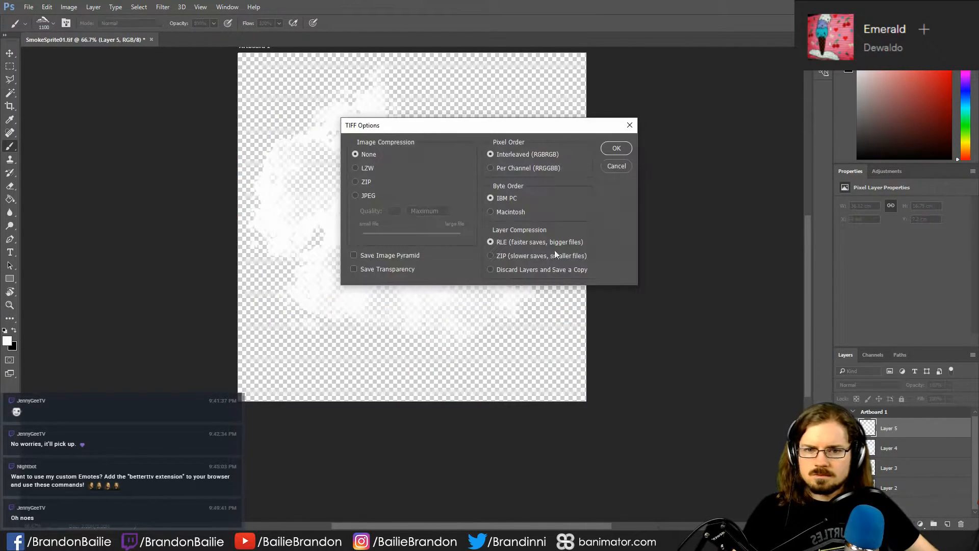
pyautogui.click(617, 149)
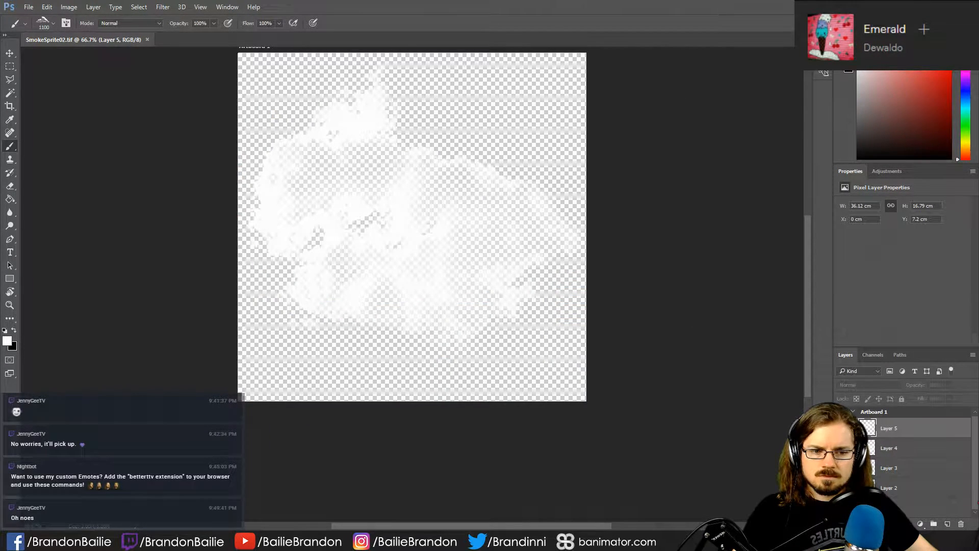
# - Show only the Layer 3 cloud and save it as the TIFF SmokeSprite03 with Save Transparency enabled
pyautogui.hotkey('ctrl', 'z')
pyautogui.click(411, 219)
pyautogui.hotkey('ctrl', 'shift', 's')
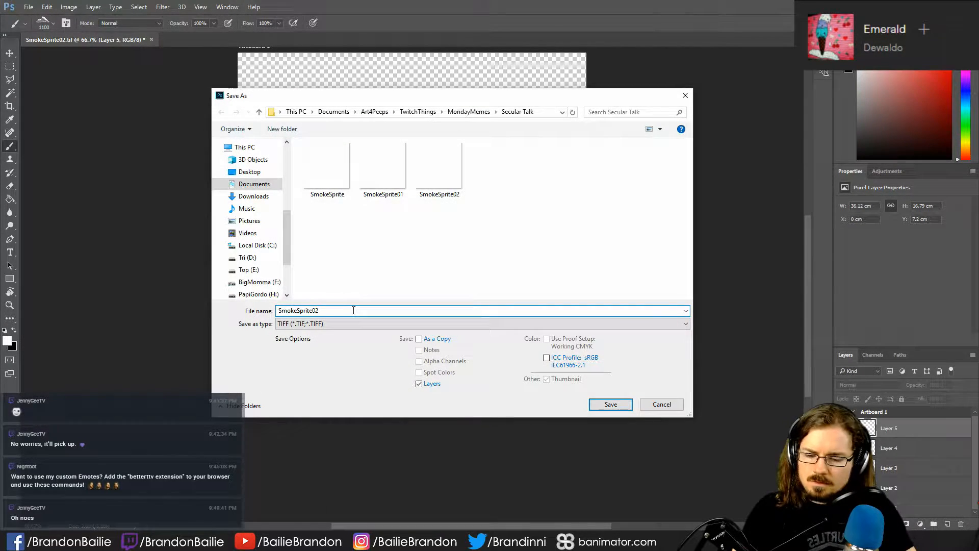
pyautogui.press('Return')
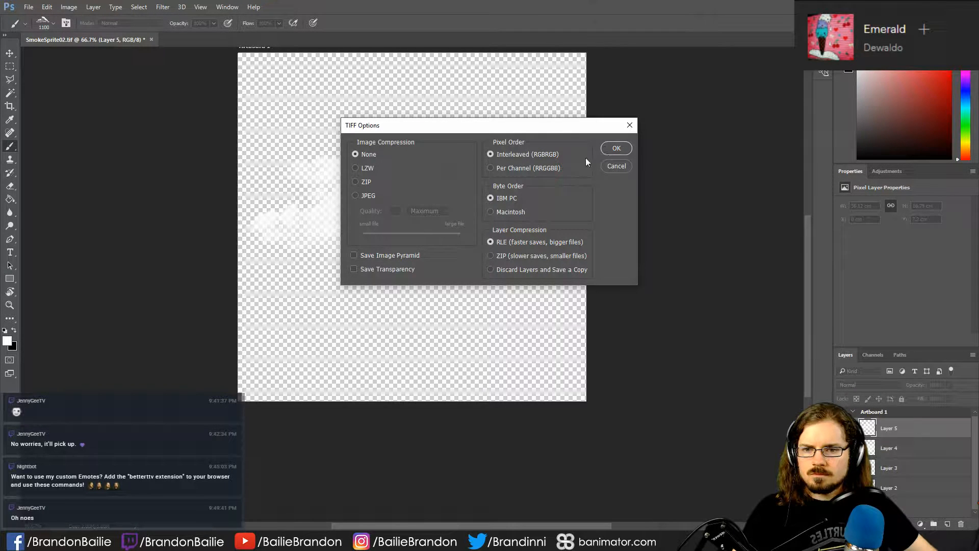
pyautogui.click(389, 270)
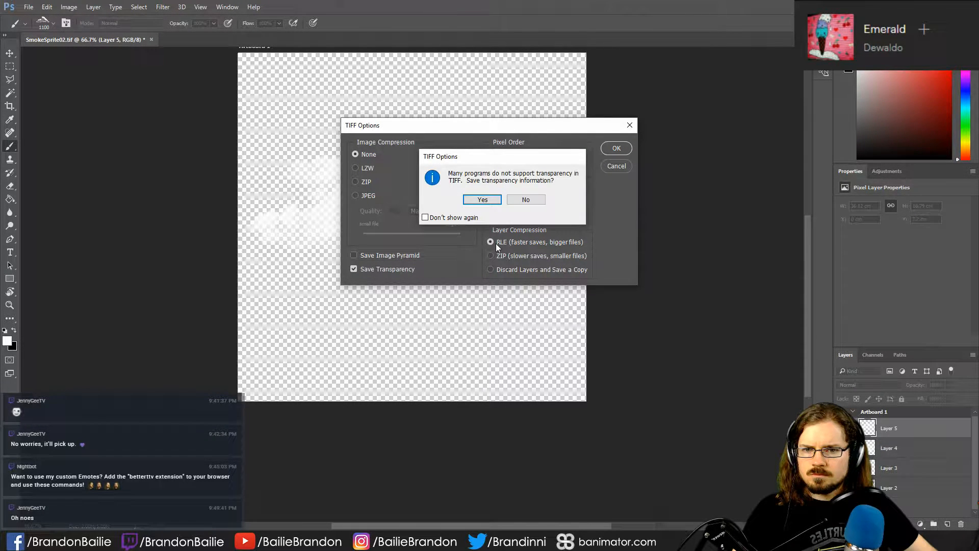
pyautogui.click(486, 200)
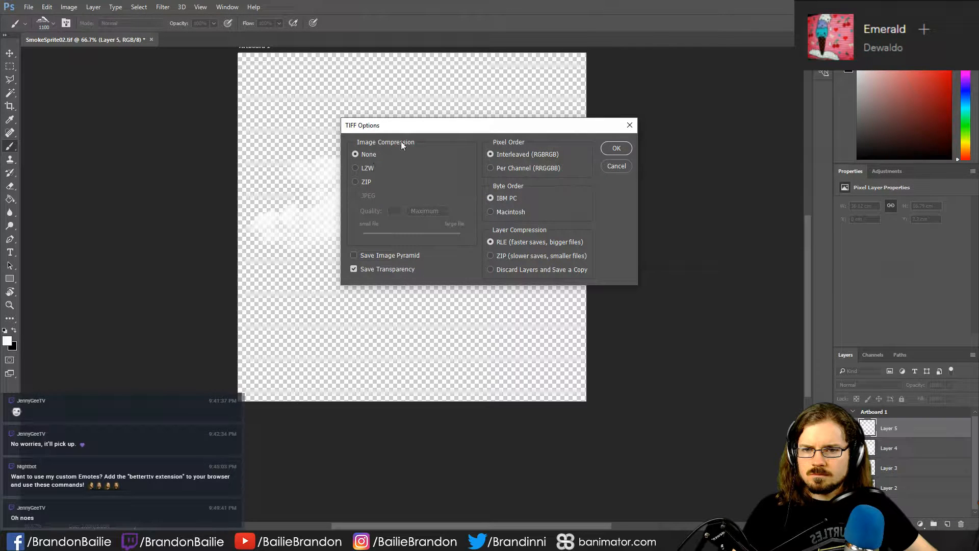
pyautogui.click(617, 148)
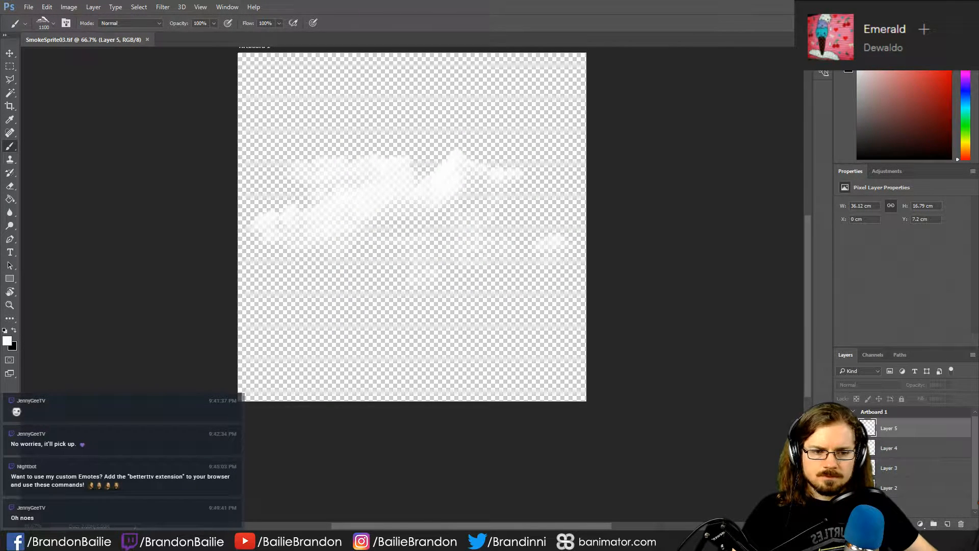
# - Hide Layer 3, show Layer 5, and save over SmokeSprite01 as a TIFF with transparency
pyautogui.click(842, 467)
pyautogui.click(842, 429)
pyautogui.hotkey('ctrl', 'shift', 's')
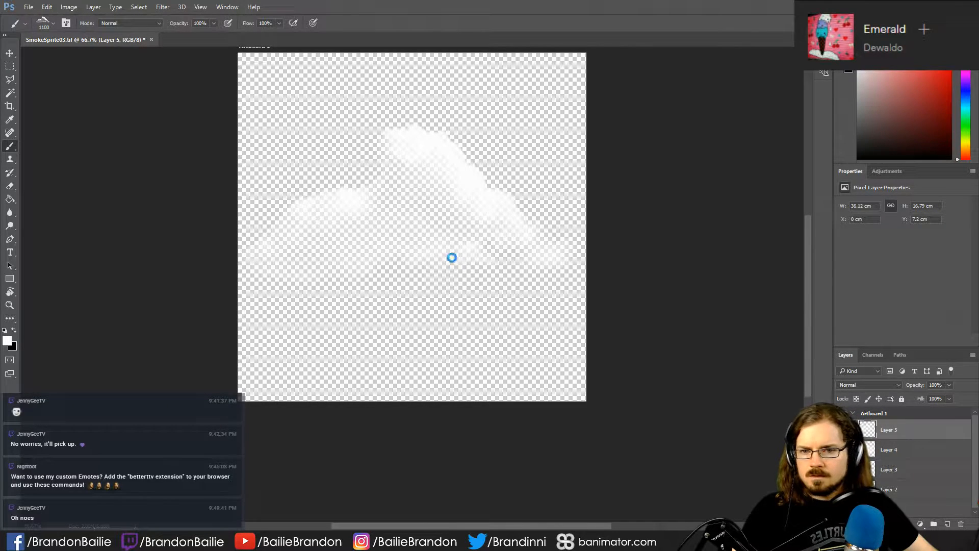
pyautogui.click(382, 171)
pyautogui.click(611, 404)
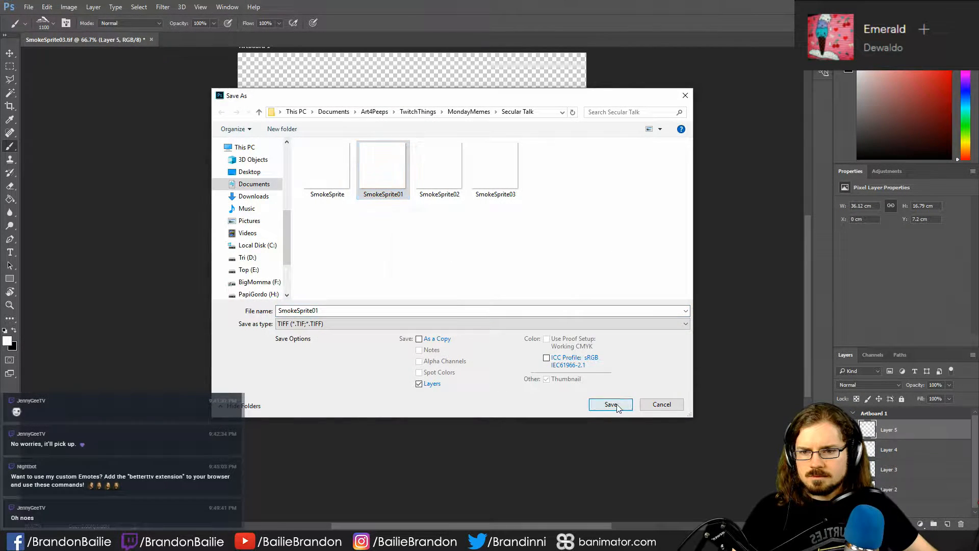
pyautogui.click(515, 270)
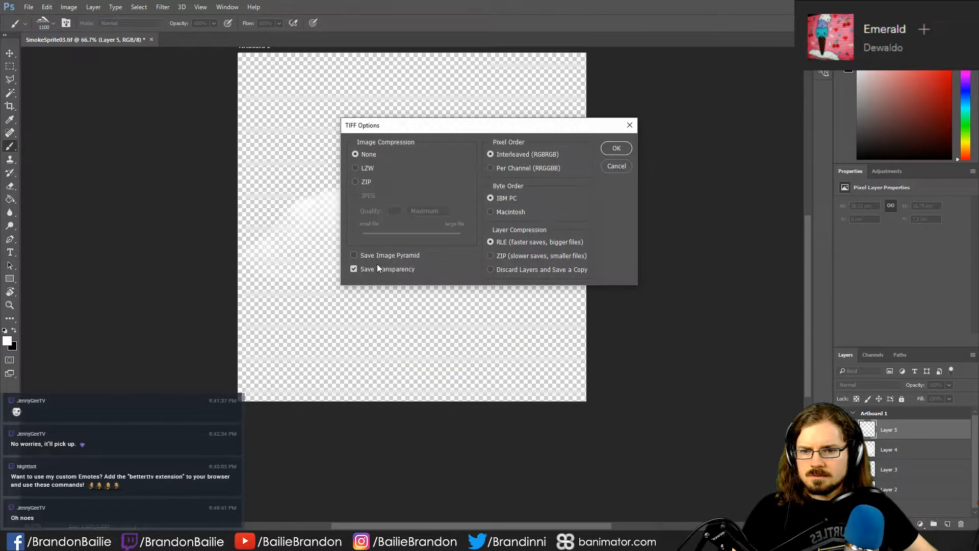
pyautogui.click(617, 147)
# - Hide Layer 5 and show only the large billowing cloud again
pyautogui.hotkey('ctrl', 'alt', 'z')
pyautogui.hotkey('ctrl', 'alt', 'z')
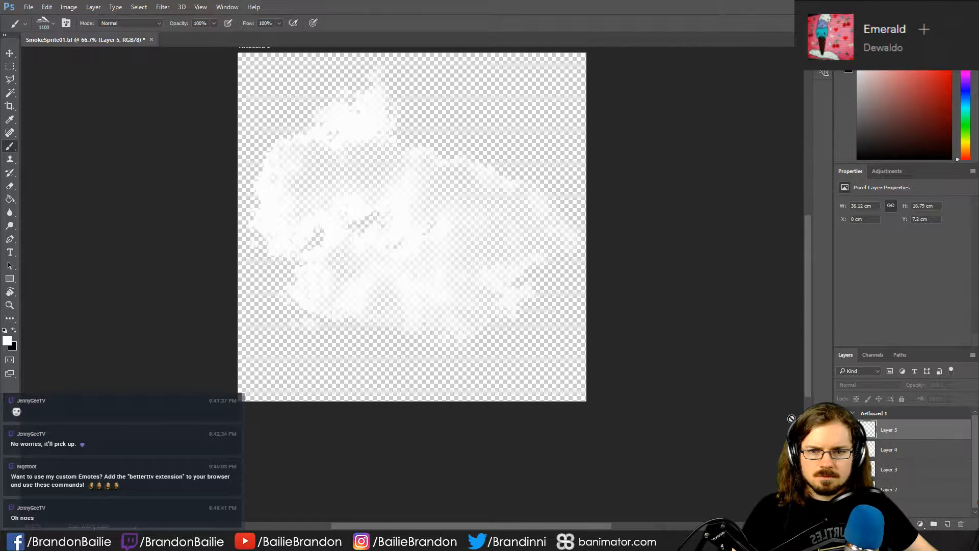
# - Examine the save options and file formats for SmokeSprite02, including As a Copy, ICC Profile and PNG, and leave without saving
pyautogui.hotkey('ctrl', 'shift', 's')
pyautogui.click(448, 197)
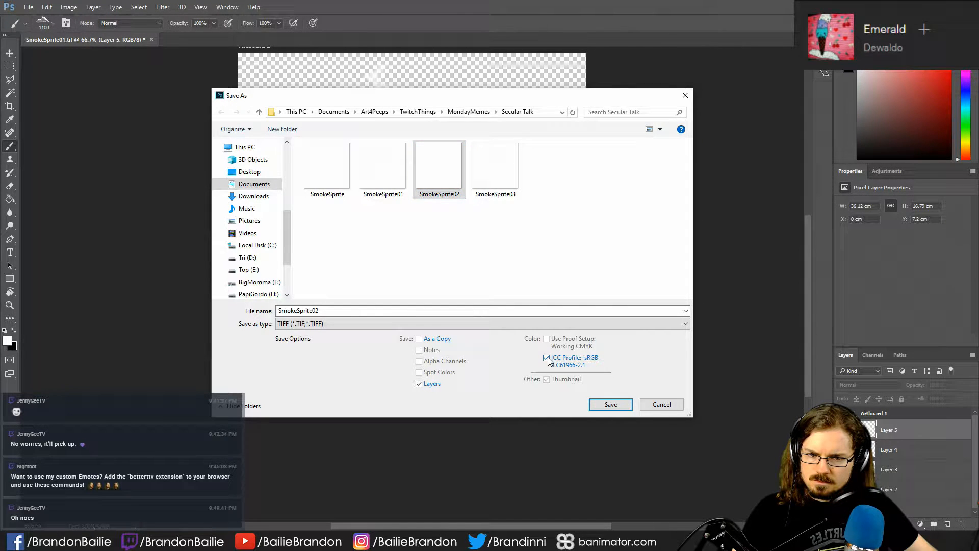
pyautogui.click(419, 340)
pyautogui.click(419, 339)
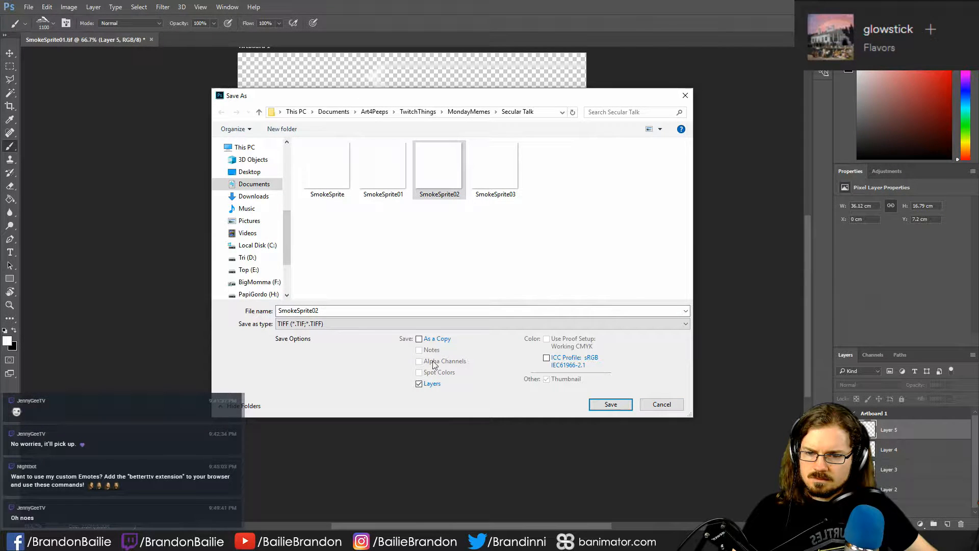
pyautogui.click(327, 325)
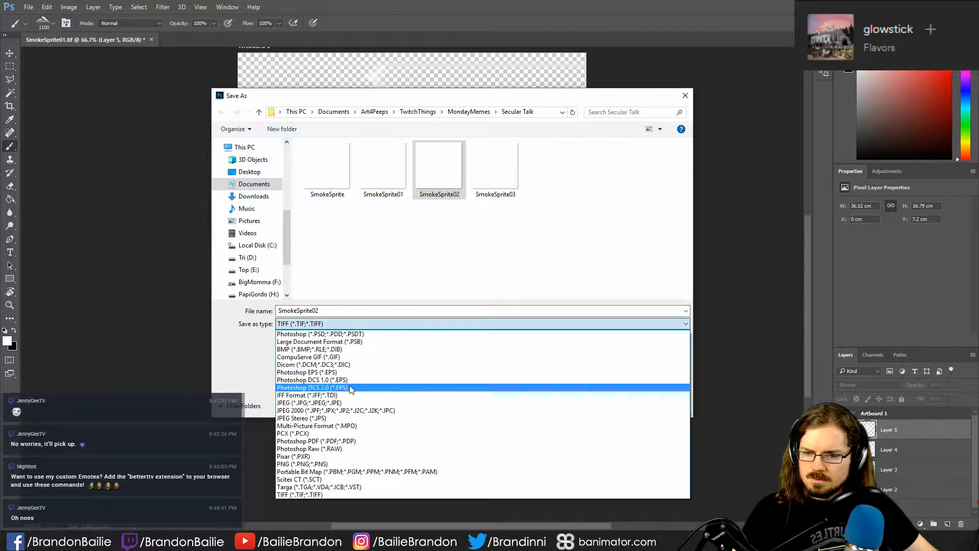
pyautogui.click(328, 464)
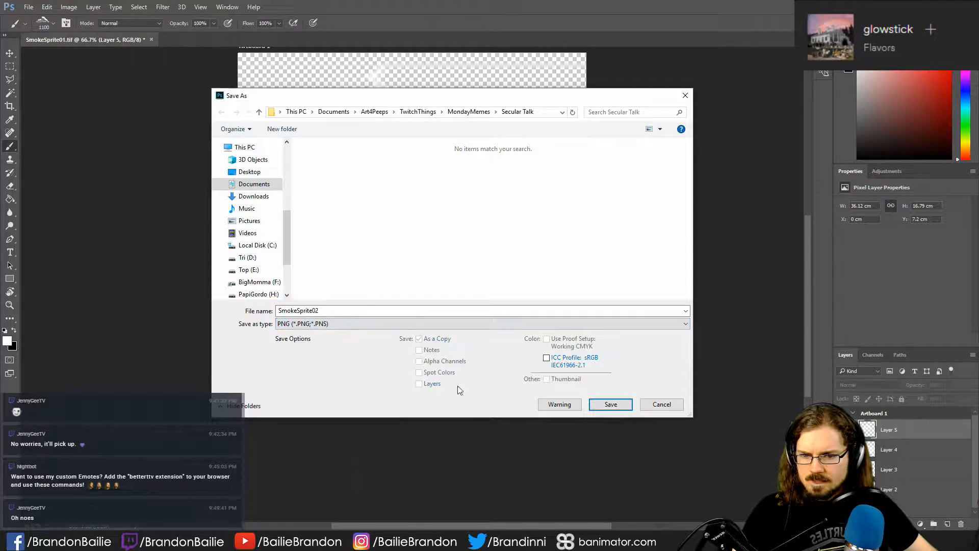
pyautogui.click(336, 327)
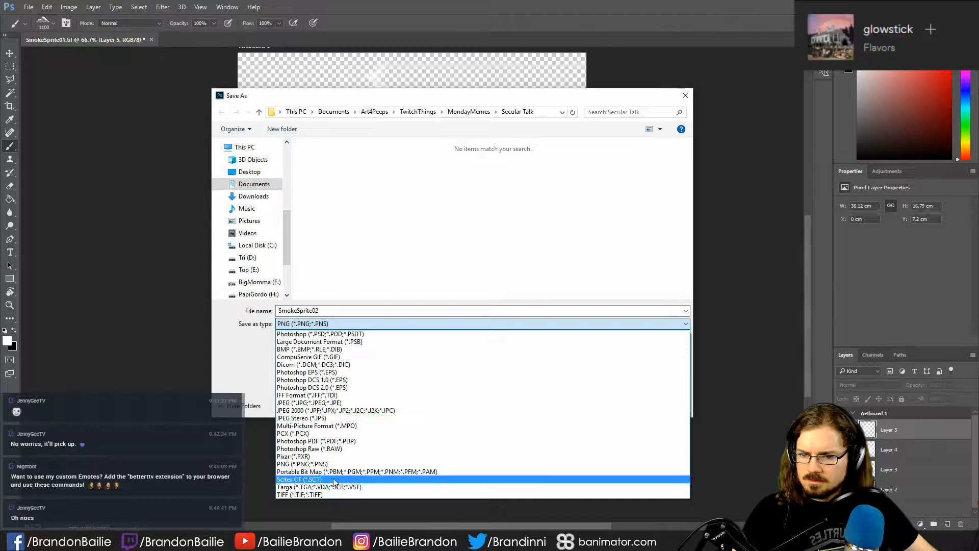
pyautogui.click(337, 495)
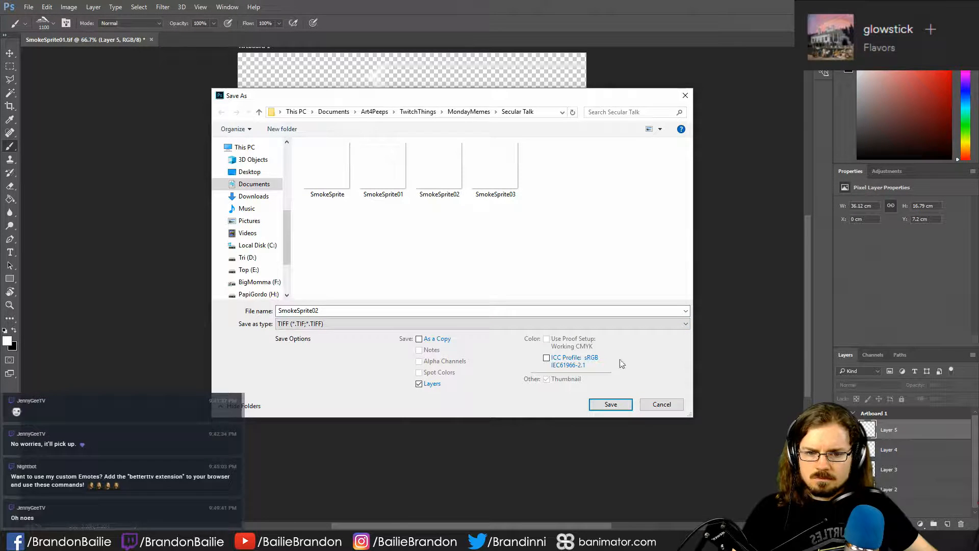
pyautogui.click(647, 405)
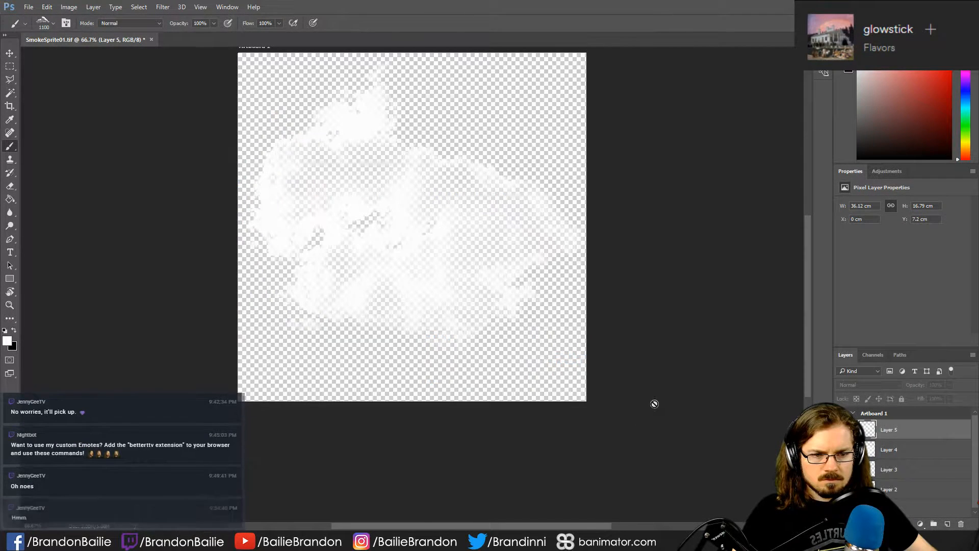
# - Add a new alpha channel to the SmokeSprite01 document
pyautogui.click(871, 354)
pyautogui.rightClick(877, 443)
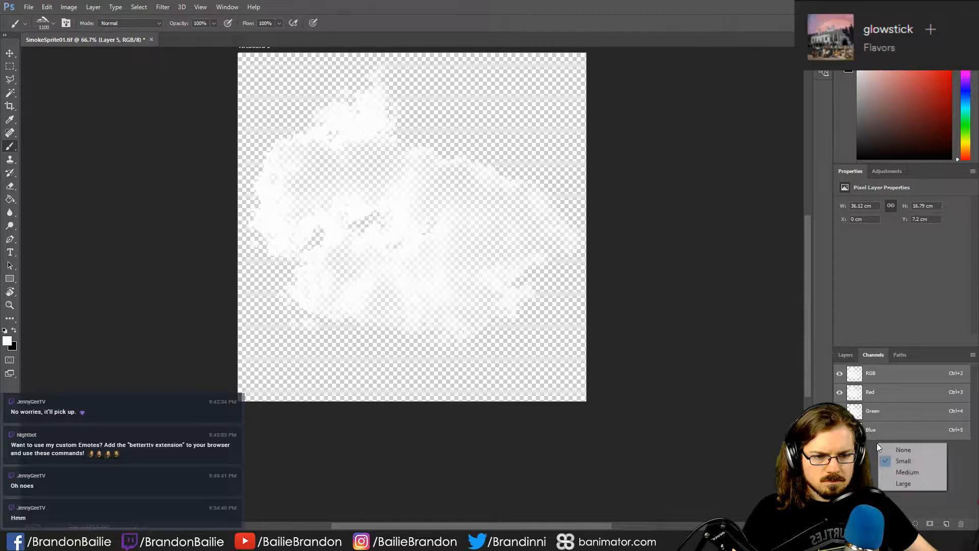
pyautogui.click(884, 461)
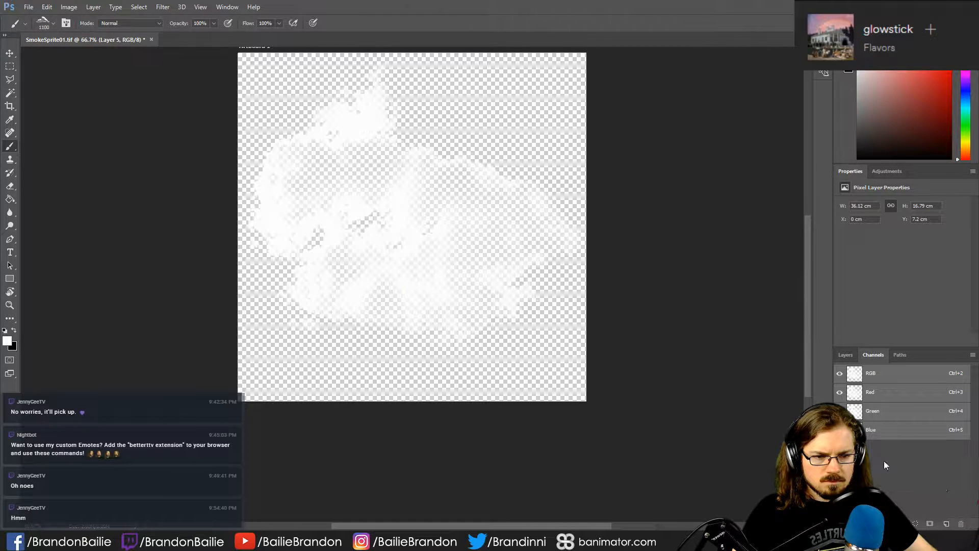
pyautogui.click(947, 523)
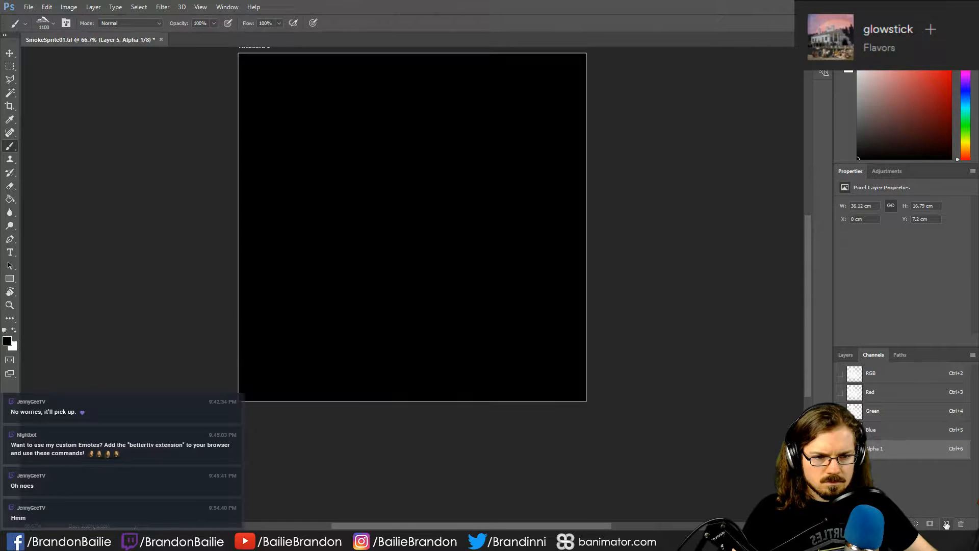
# - Check the Color Indicates choices in the new alpha channel's options and cancel
pyautogui.doubleClick(891, 450)
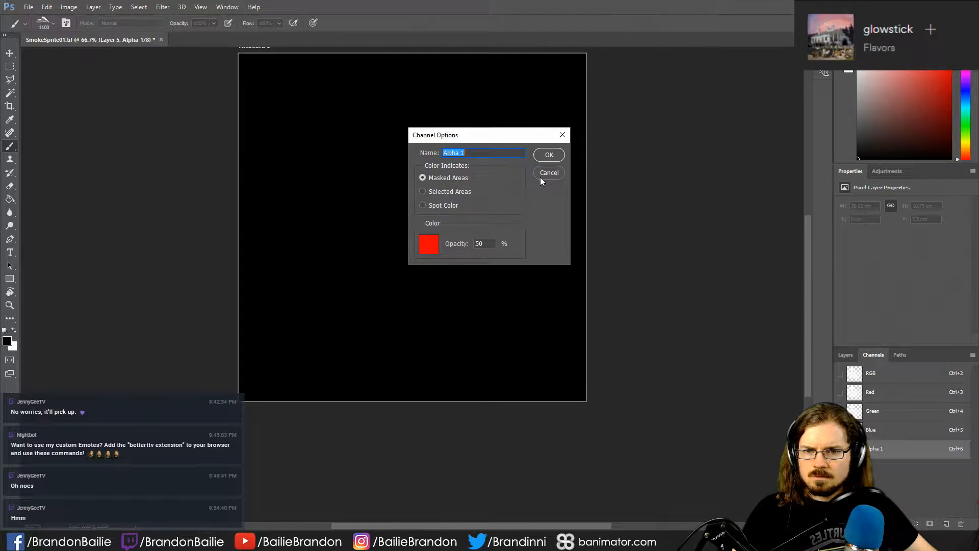
pyautogui.click(449, 205)
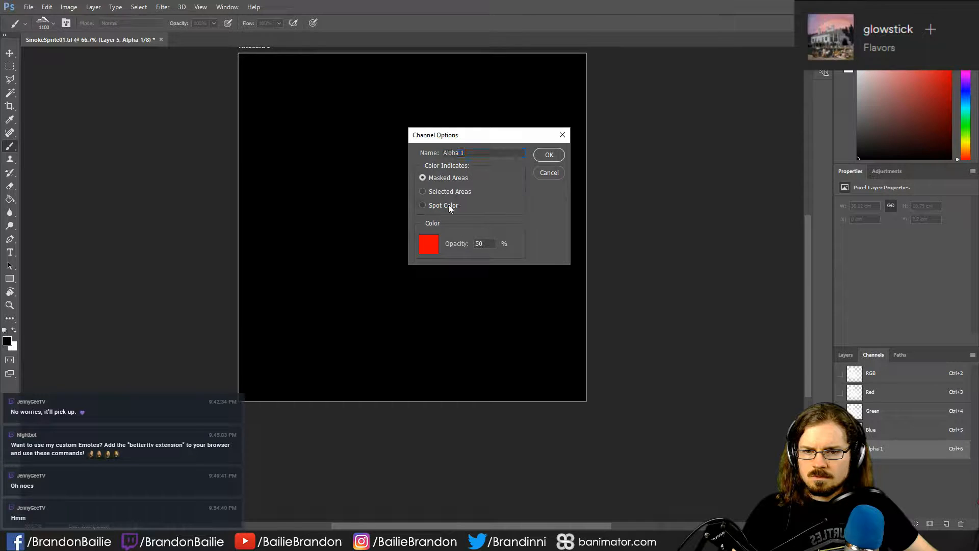
pyautogui.click(446, 192)
pyautogui.click(451, 181)
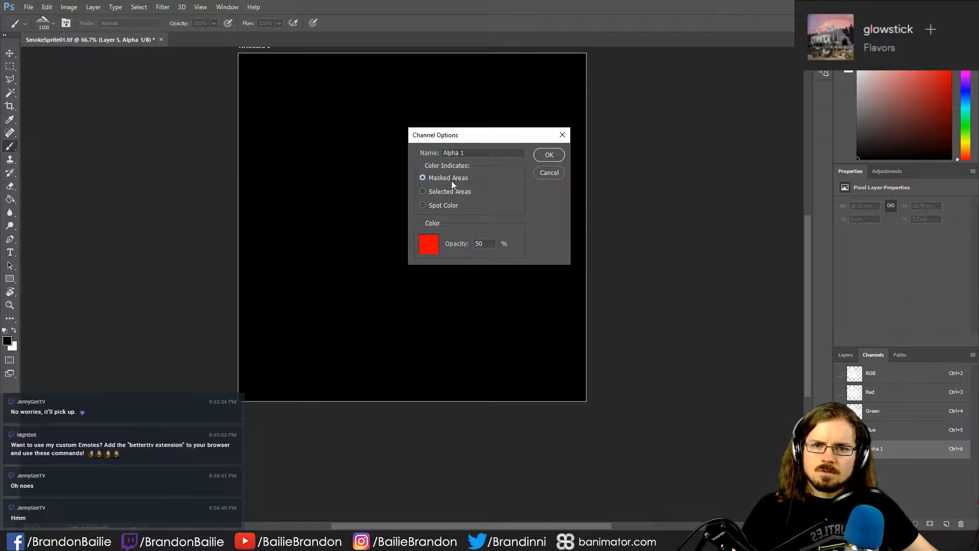
pyautogui.click(550, 172)
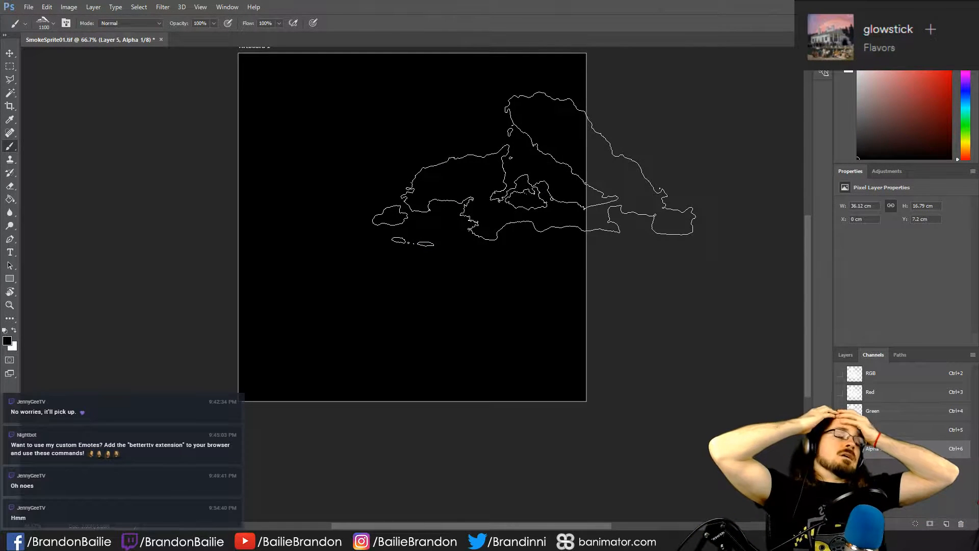
# - View the saved SmokeSprite01 and SmokeSprite02 images in Windows Photo Viewer, then close both
pyautogui.hotkey('ctrl', 'd')
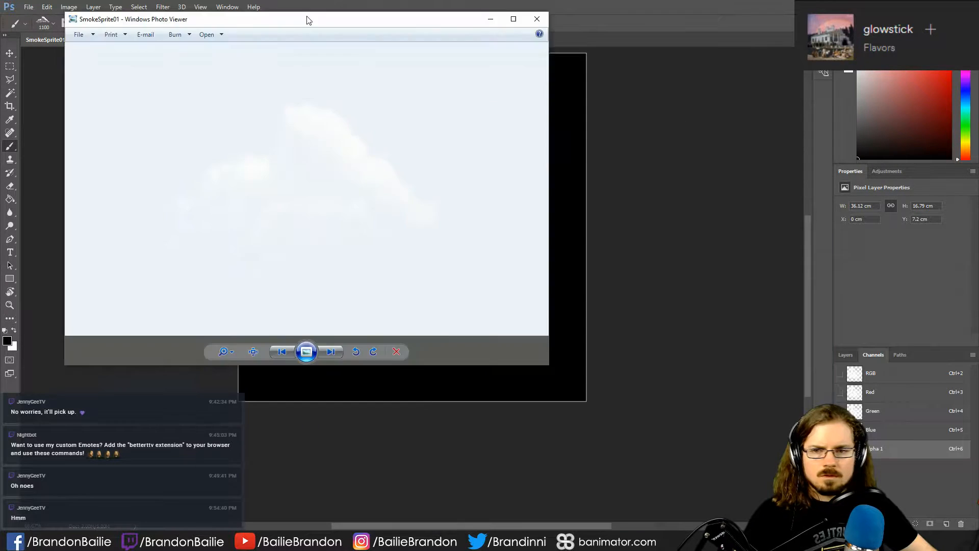
pyautogui.moveTo(307, 19); pyautogui.dragTo(309, 1)
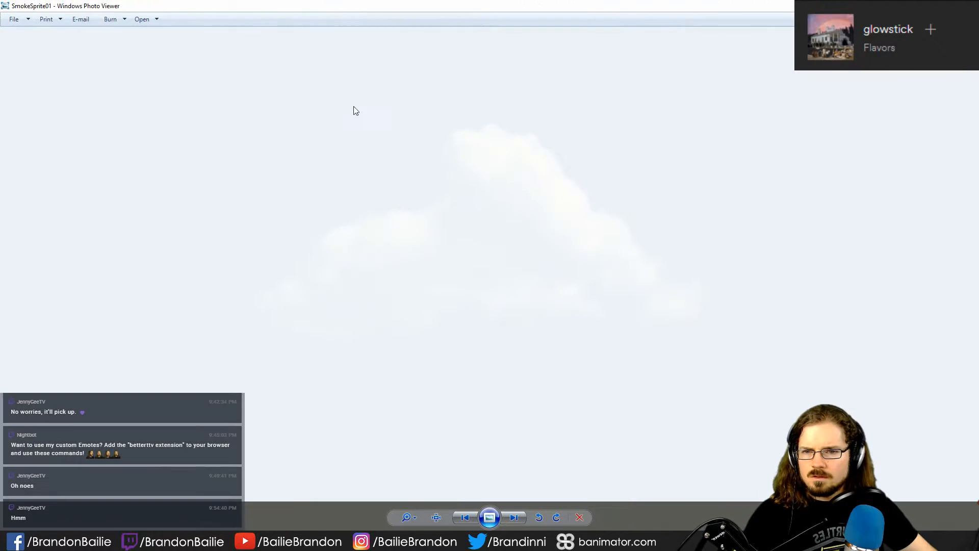
pyautogui.click(967, 6)
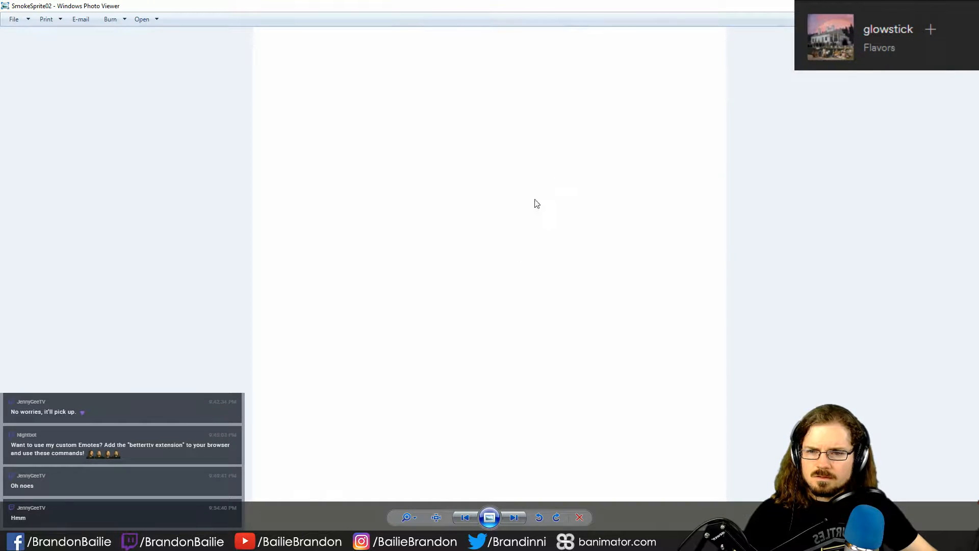
pyautogui.click(967, 6)
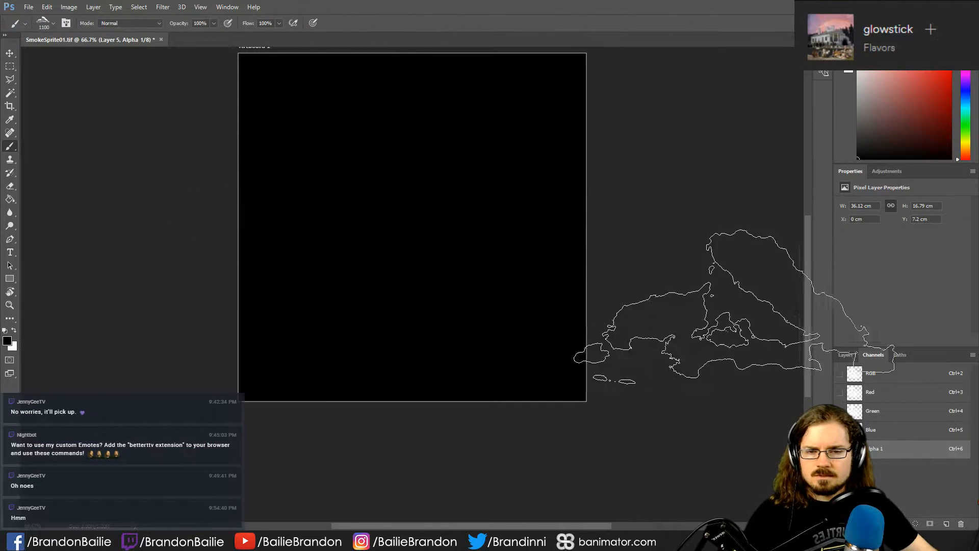
# - Undo the new alpha channel and save the large billowing cloud as a TIFF, replacing SmokeSprite02
pyautogui.hotkey('ctrl', 'z')
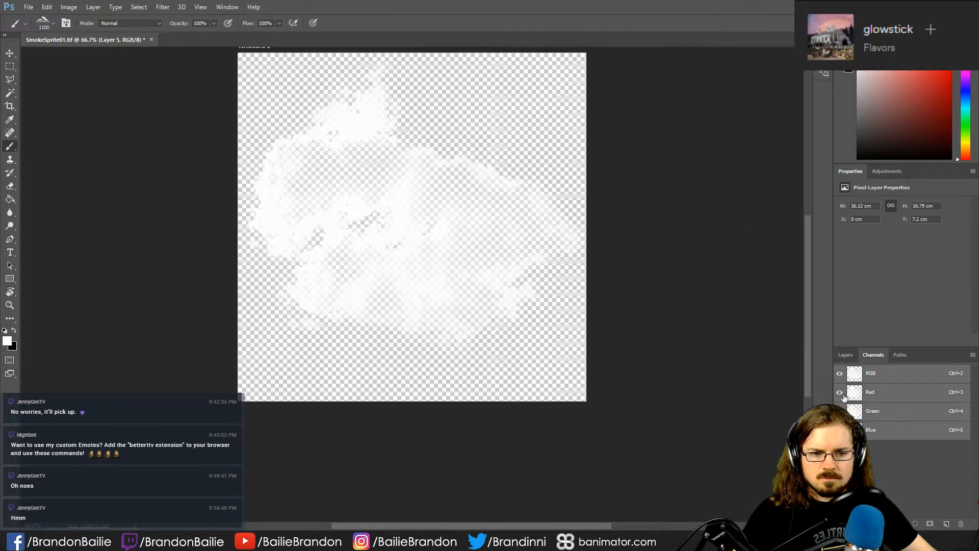
pyautogui.click(845, 355)
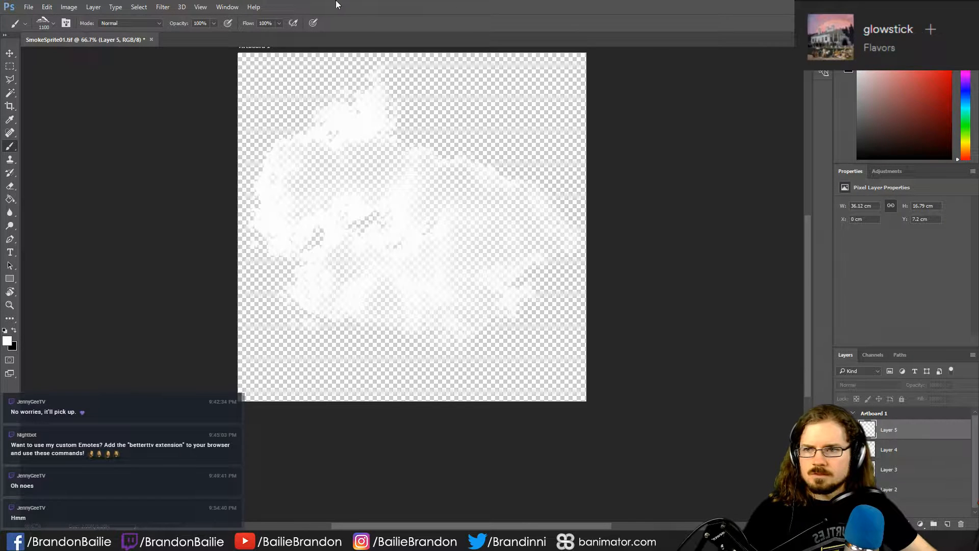
pyautogui.hotkey('ctrl', 'shift', 's')
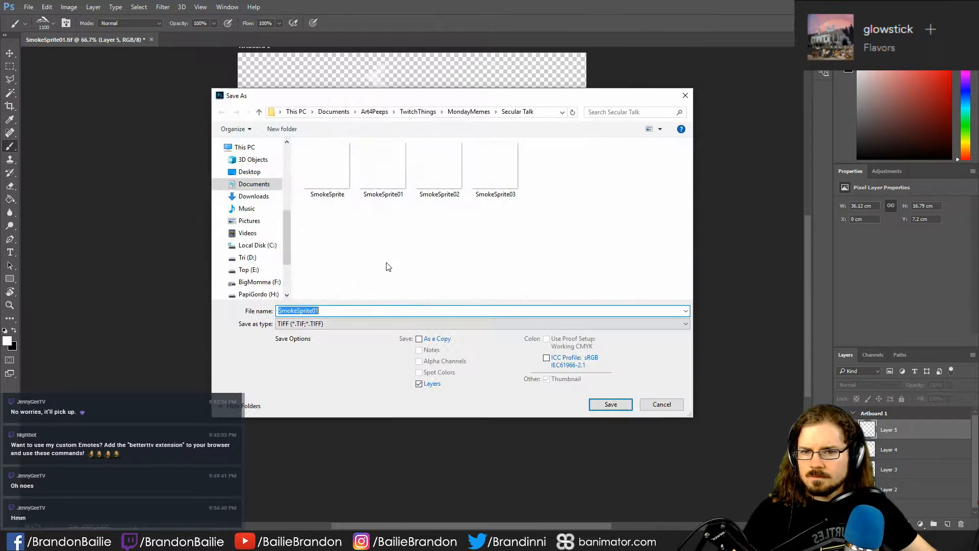
pyautogui.click(438, 173)
pyautogui.click(612, 405)
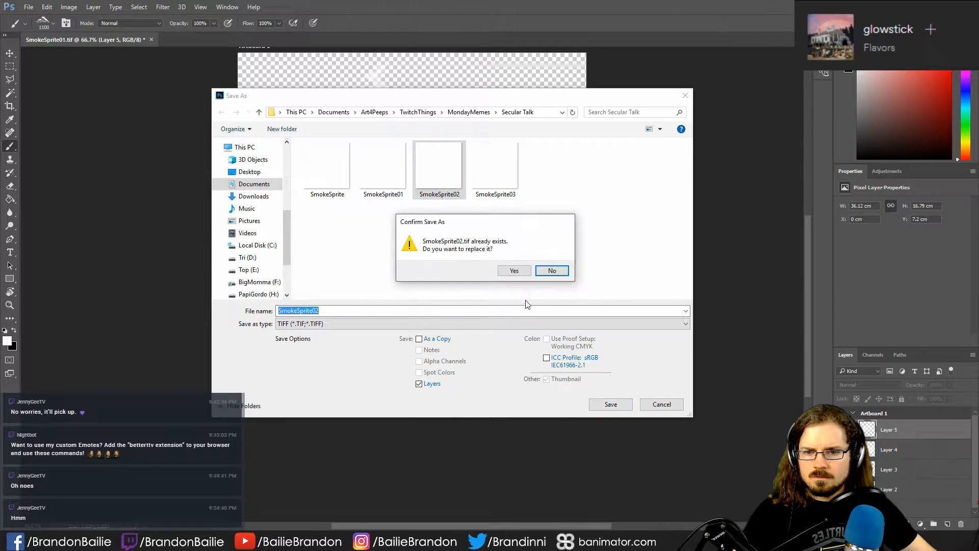
pyautogui.click(511, 274)
pyautogui.click(616, 149)
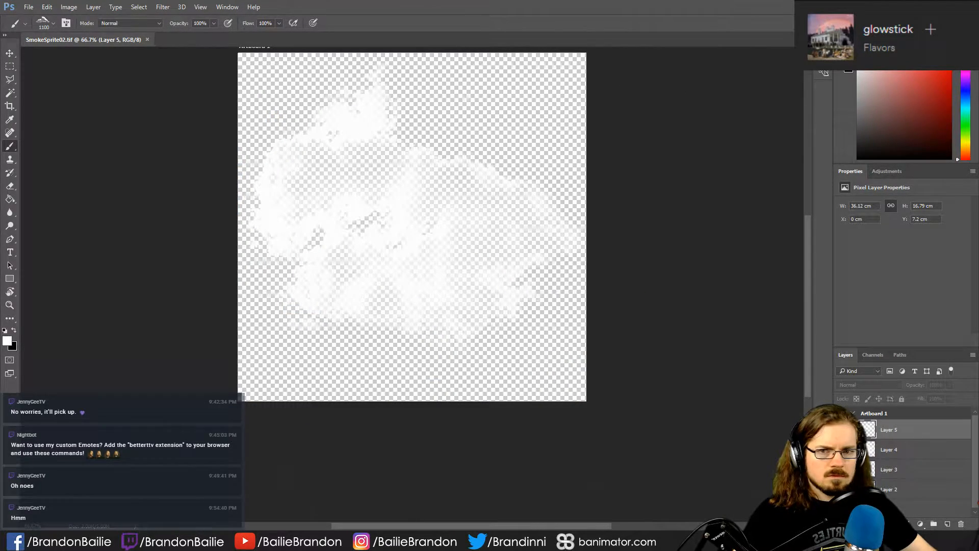
pyautogui.hotkey('alt', 'Tab')
pyautogui.click(967, 5)
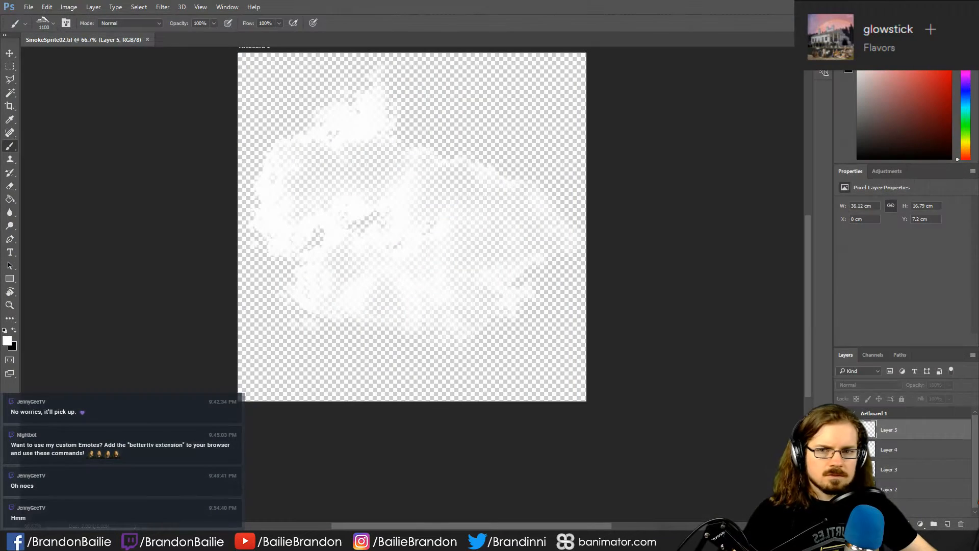
# - Show only the long wispy cloud, choose SmokeSprite03 as the file to replace, and cancel the save
pyautogui.click(29, 7)
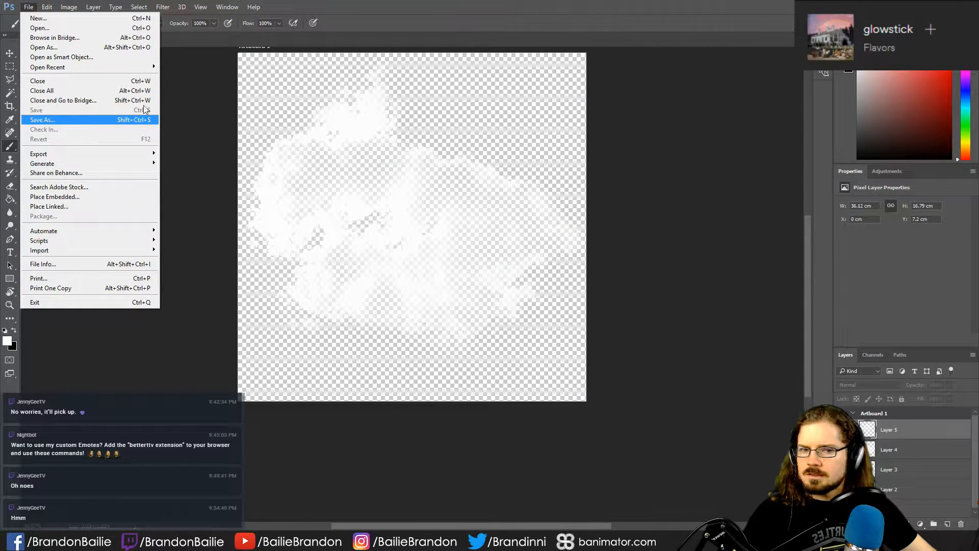
pyautogui.click(87, 119)
pyautogui.click(842, 449)
pyautogui.click(842, 470)
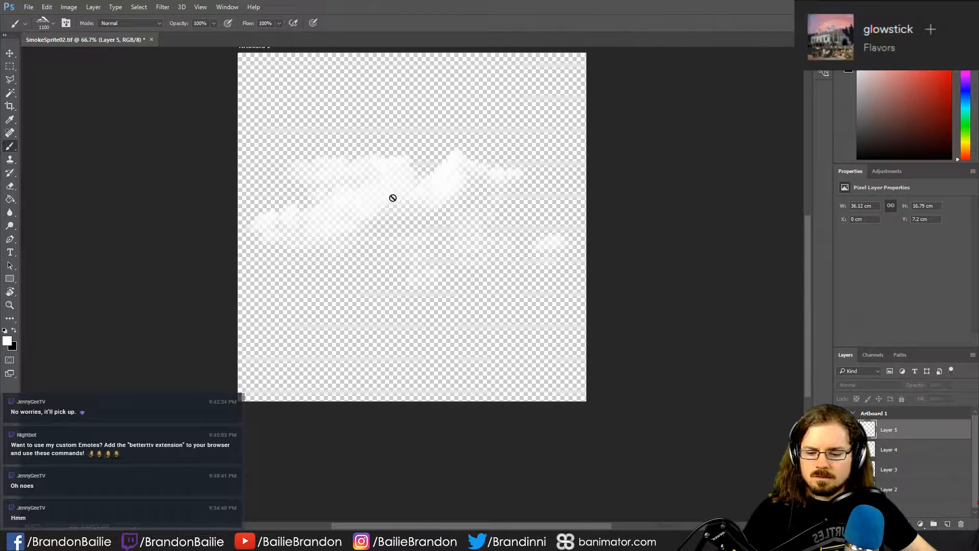
pyautogui.click(495, 167)
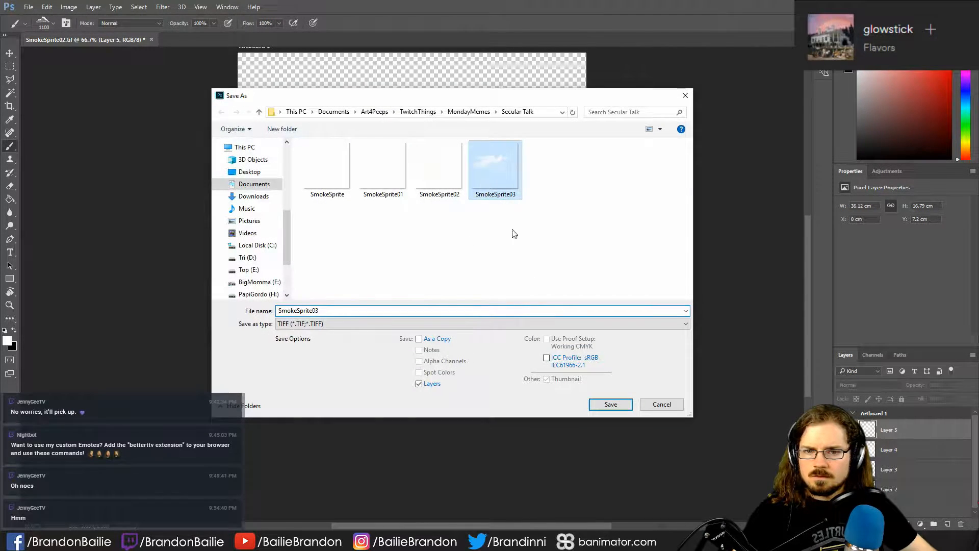
pyautogui.click(656, 405)
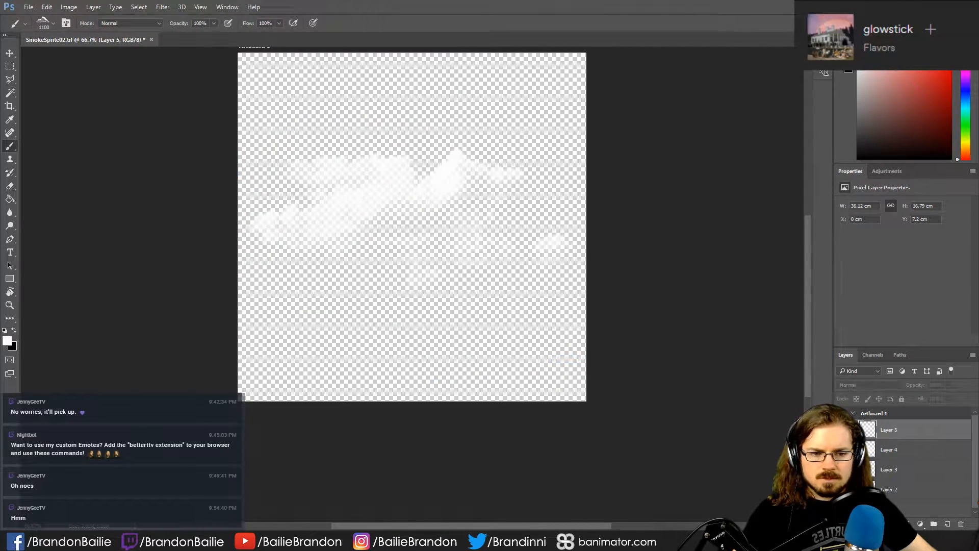
# - Show only the scattered cloud layer and save it as an uncompressed TIFF named SmokeSprite04 with transparency
pyautogui.click(843, 429)
pyautogui.click(843, 449)
pyautogui.hotkey('ctrl', 'shift', 's')
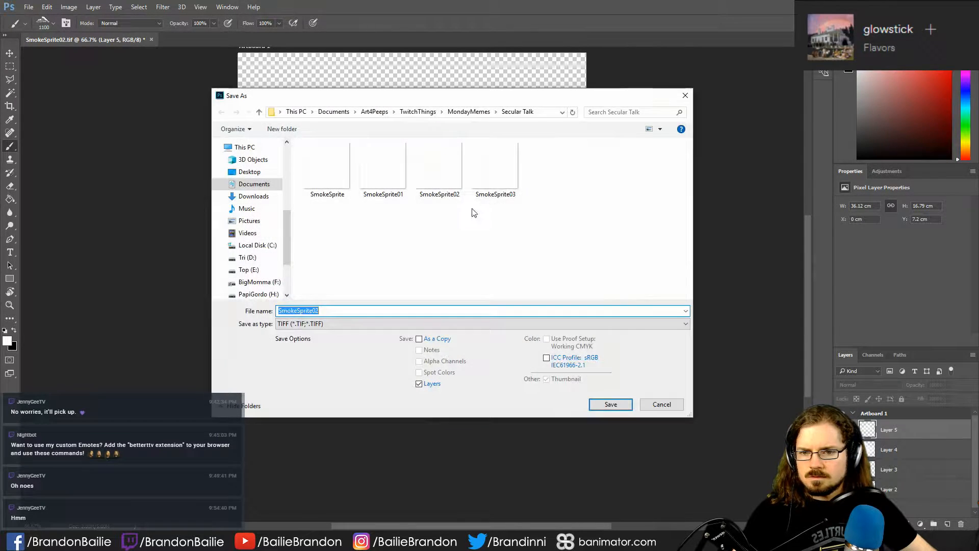
pyautogui.click(493, 166)
pyautogui.click(378, 311)
pyautogui.click(385, 313)
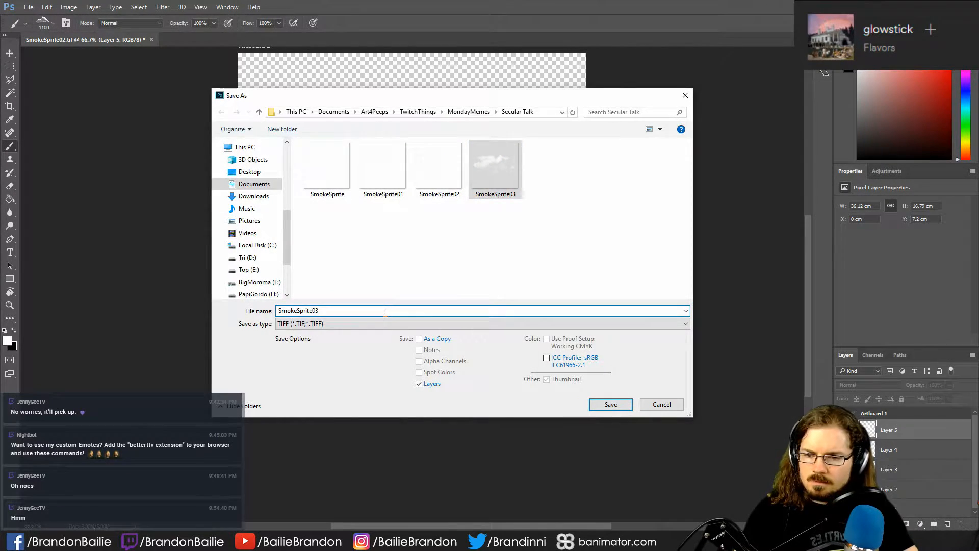
pyautogui.press('Return')
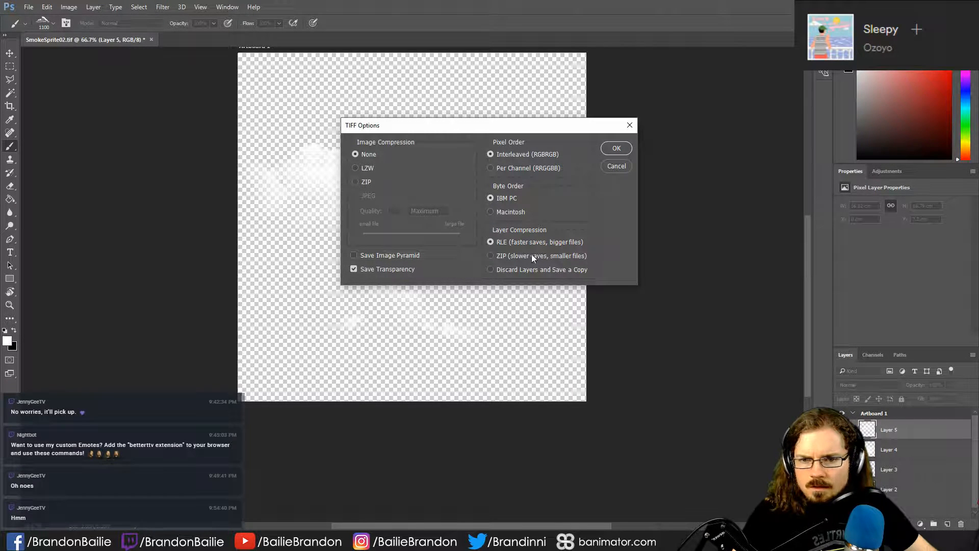
pyautogui.click(616, 148)
# - Show only the next soft cloud layer and save it as an uncompressed TIFF named SmokeSprite05 with transparency
pyautogui.click(843, 450)
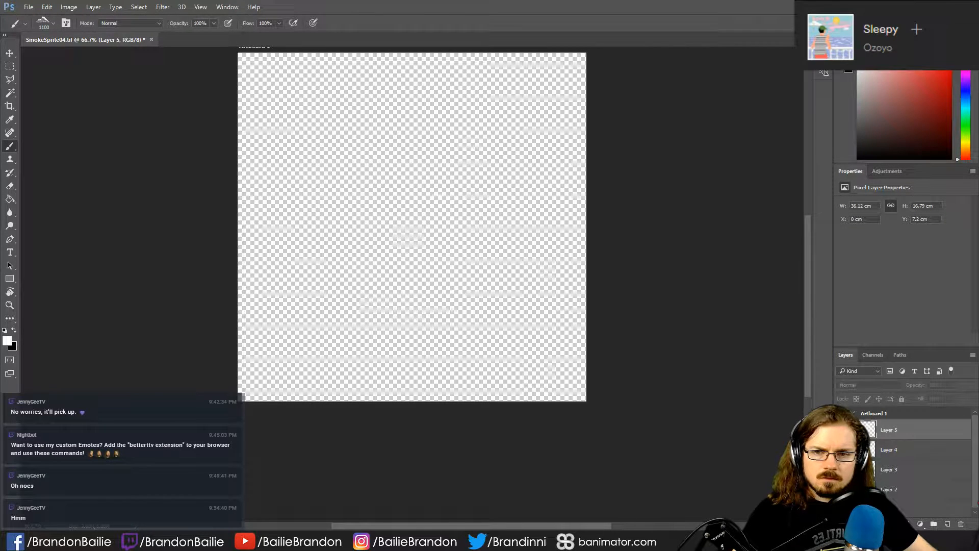
pyautogui.click(842, 430)
pyautogui.hotkey('ctrl', 'shift', 's')
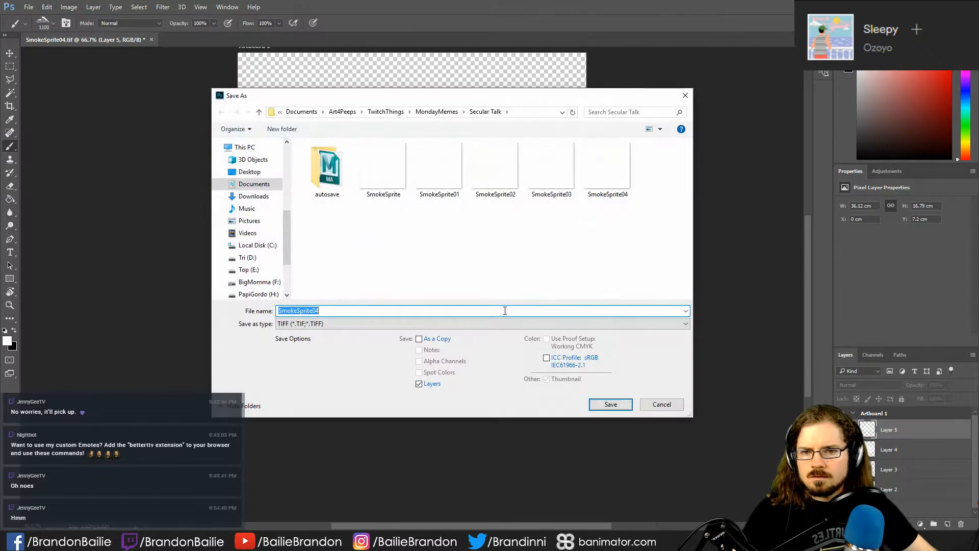
pyautogui.click(333, 310)
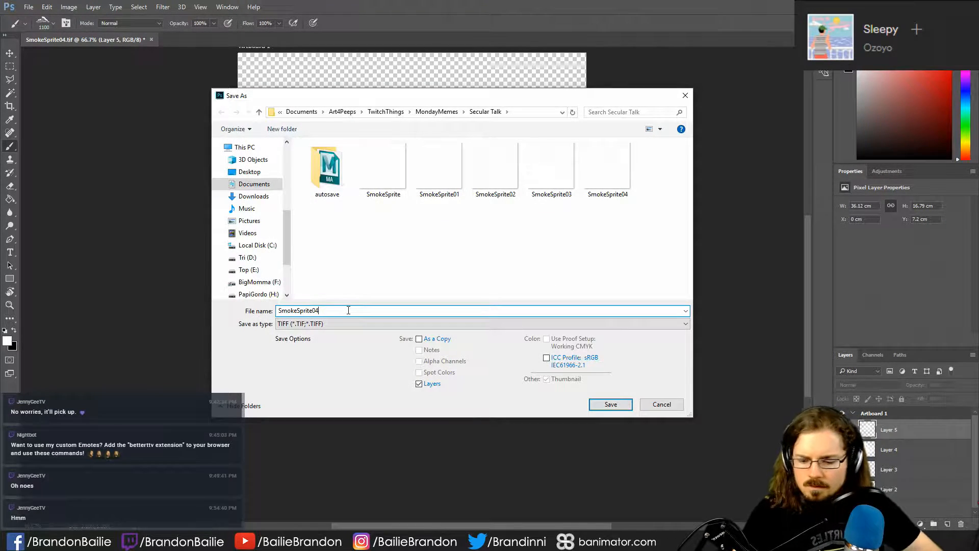
pyautogui.press('BackSpace')
pyautogui.write('5')
pyautogui.press('Return')
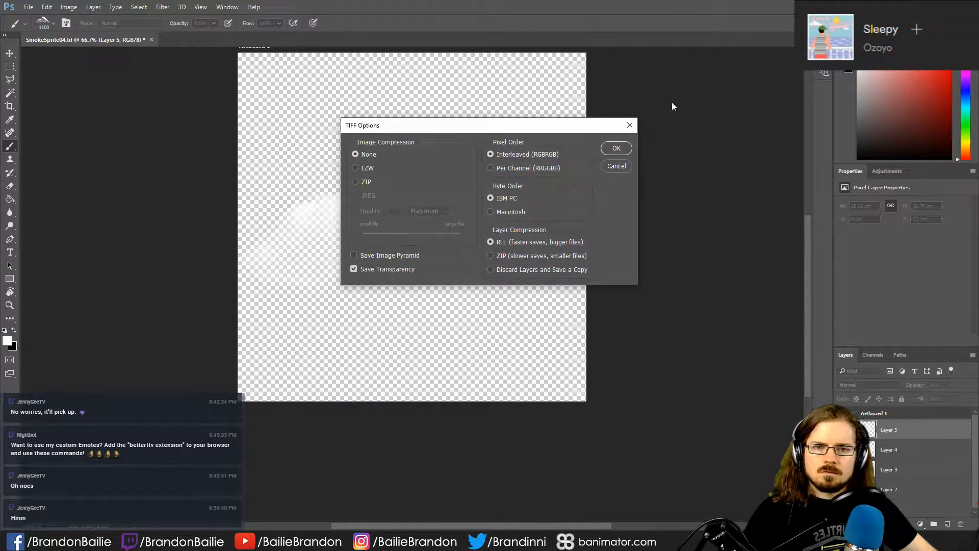
pyautogui.click(617, 146)
# - Switch to Maya, examine the Smoke effect's creation options for the soundwave mesh, and close them without creating anything
pyautogui.hotkey('alt', 'Tab')
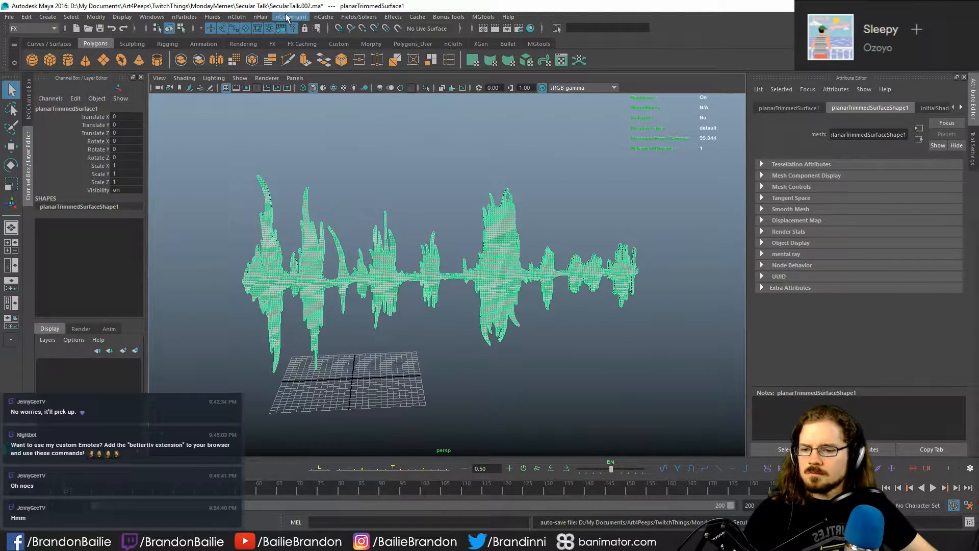
pyautogui.click(354, 142)
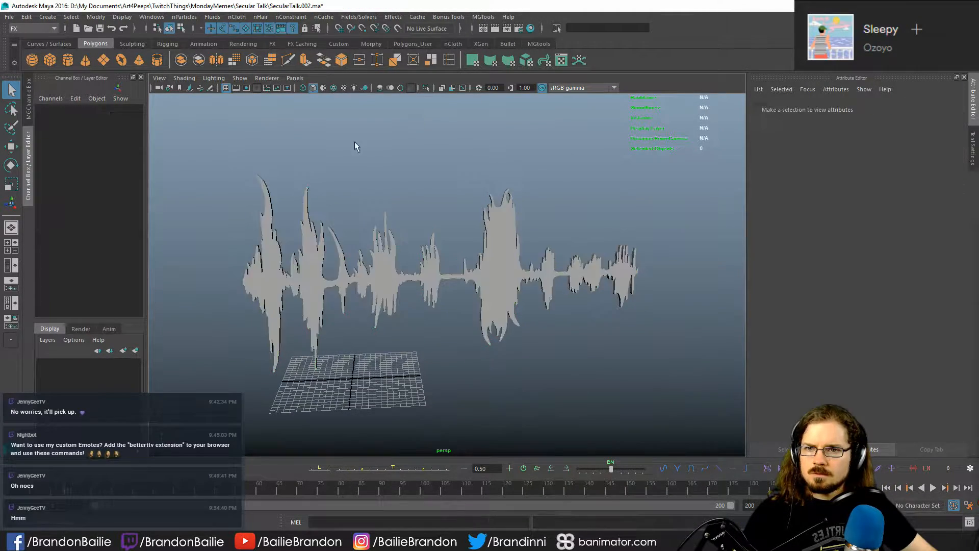
pyautogui.click(581, 301)
pyautogui.click(393, 17)
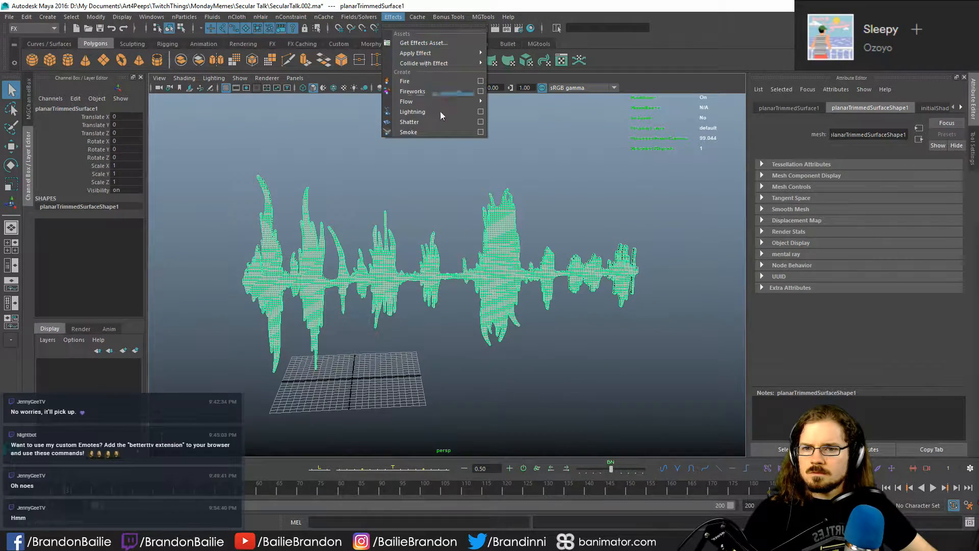
pyautogui.click(481, 132)
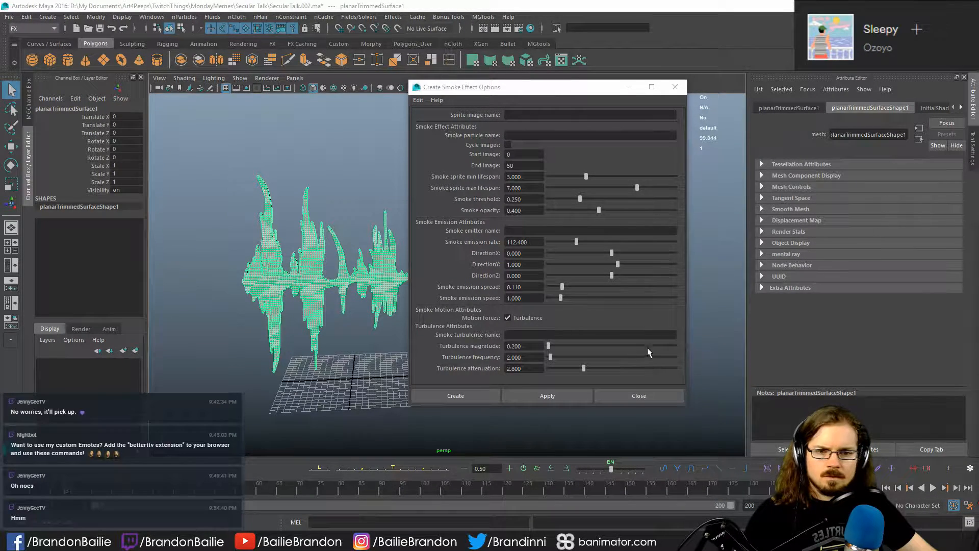
pyautogui.click(630, 398)
pyautogui.click(547, 382)
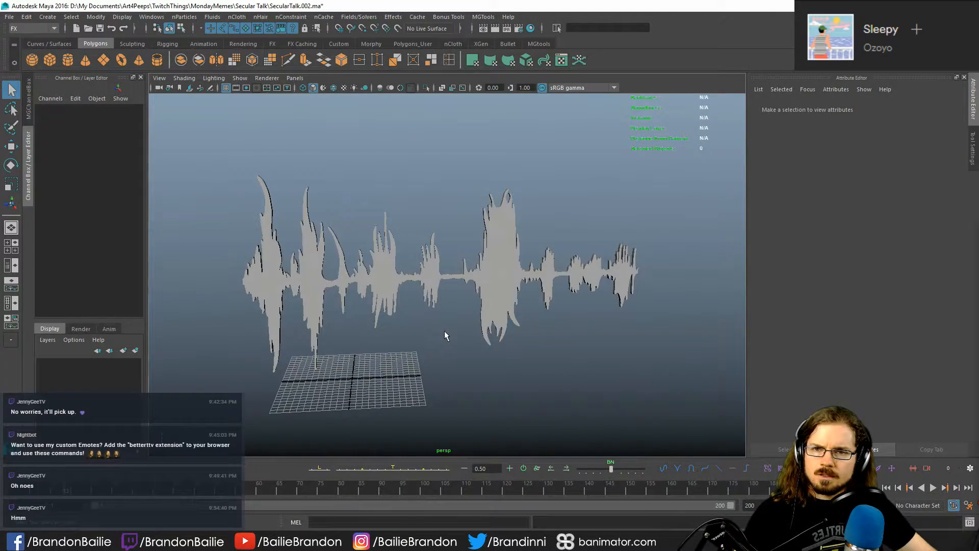
pyautogui.click(497, 325)
pyautogui.click(201, 150)
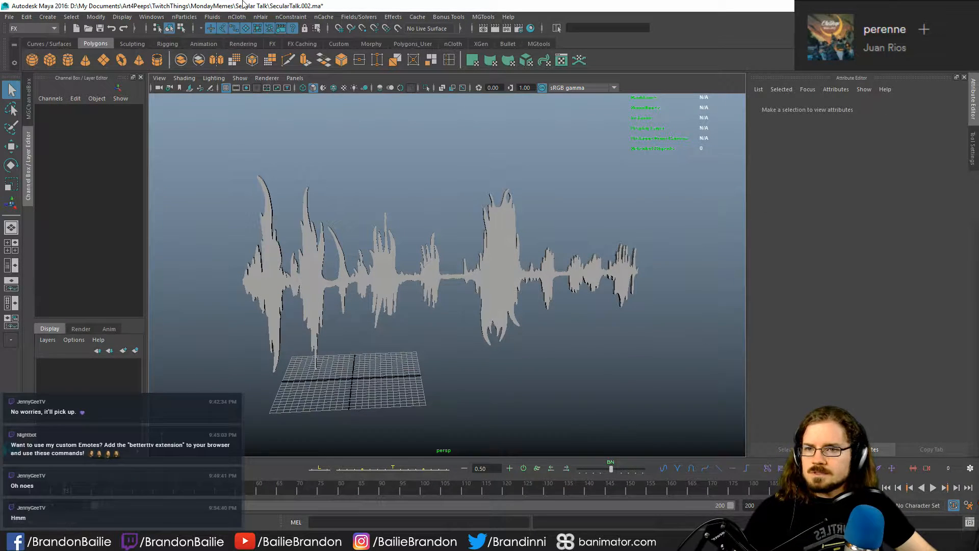
# - Open the earlier scene SecularTalk.001.ma without saving the changes to SecularTalk.002.ma
pyautogui.click(10, 17)
pyautogui.click(20, 46)
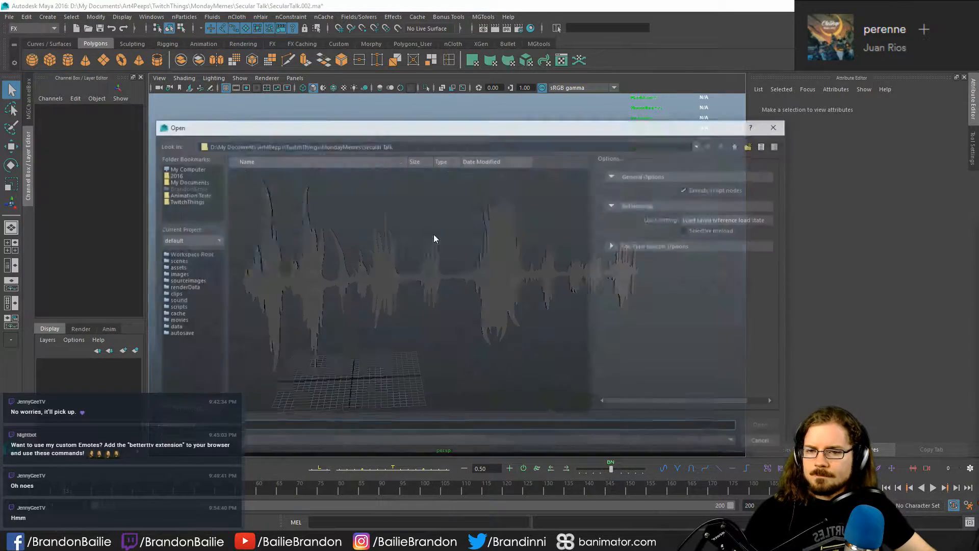
pyautogui.doubleClick(274, 181)
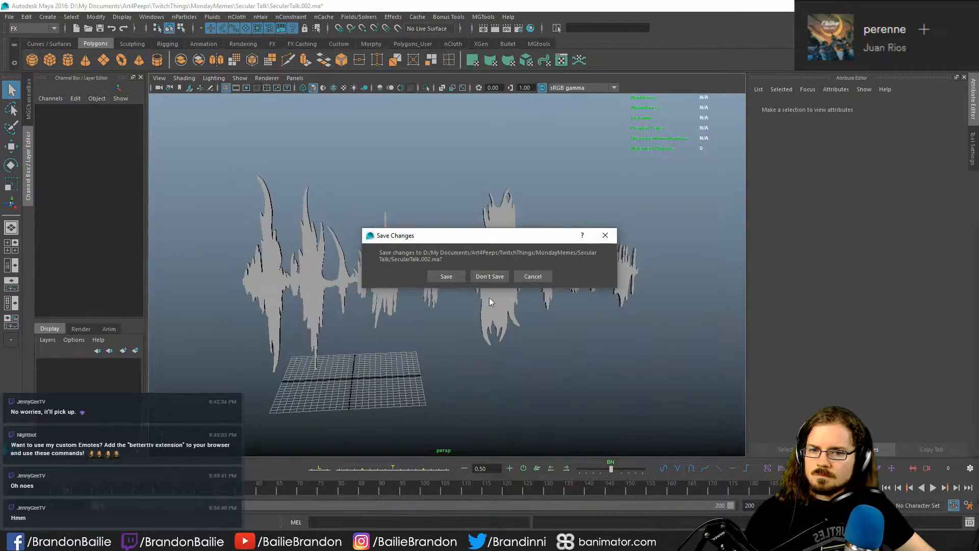
pyautogui.click(494, 277)
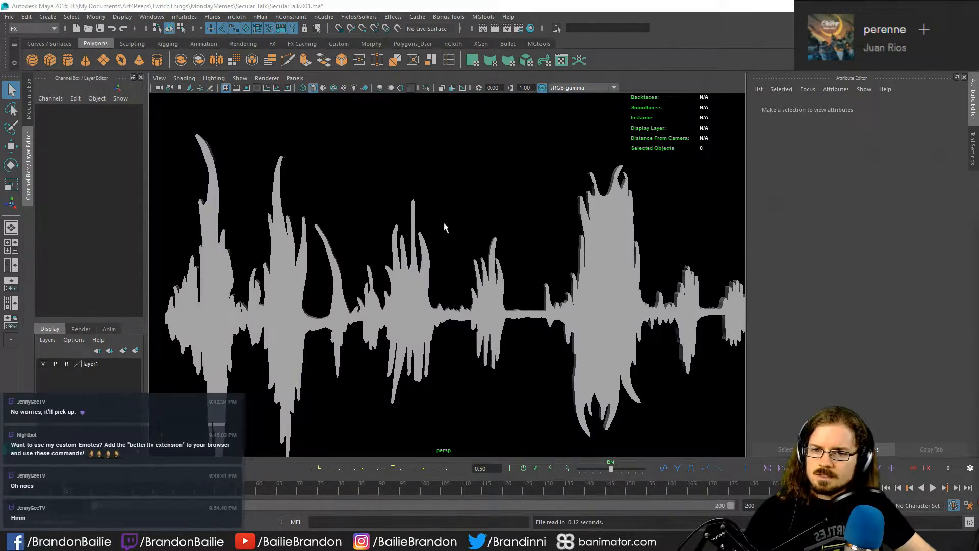
# - Play the particle simulation on the soundwave mesh, stop it, and examine the green emitted particles up close
pyautogui.click(586, 298)
pyautogui.keyDown('alt'); pyautogui.moveTo(587, 298); pyautogui.dragTo(491, 340); pyautogui.keyUp('alt')
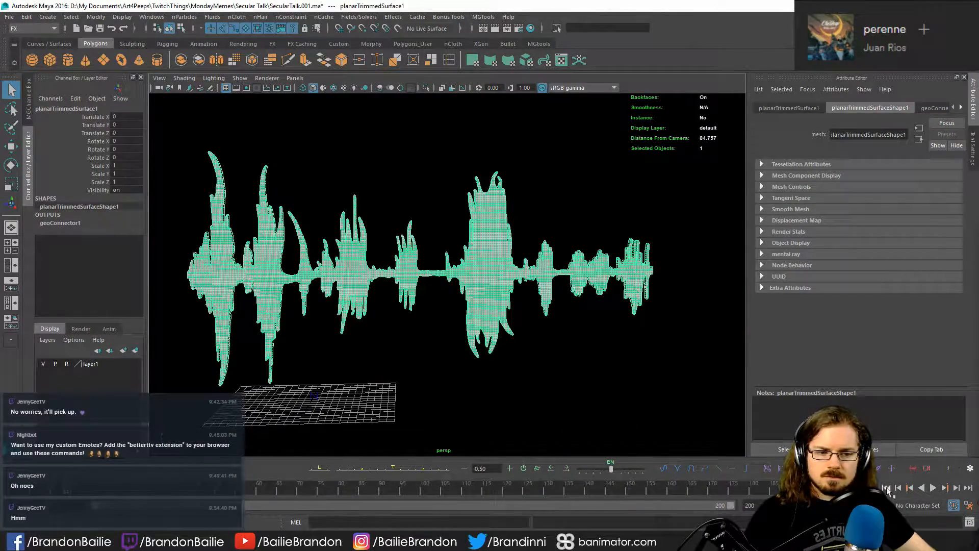
pyautogui.hotkey('alt', 'v')
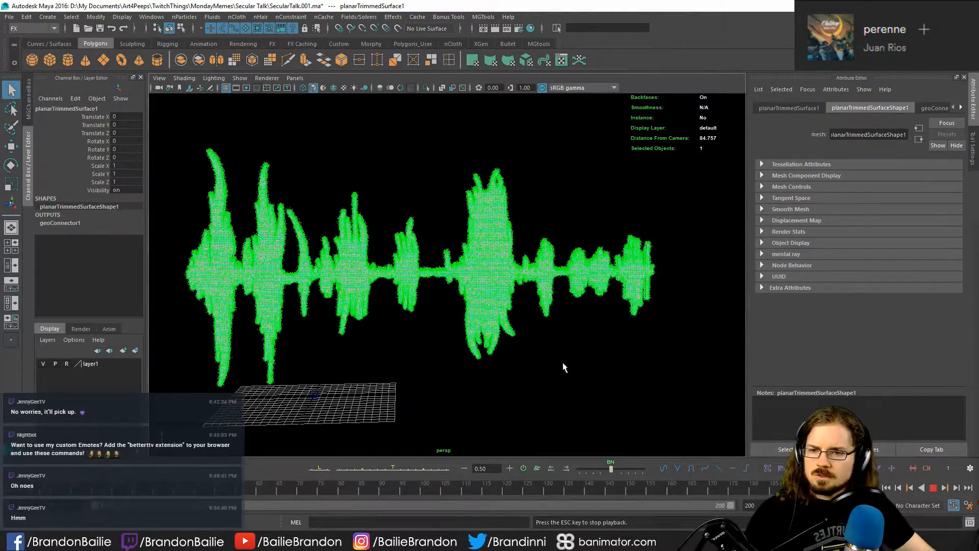
pyautogui.press('Escape')
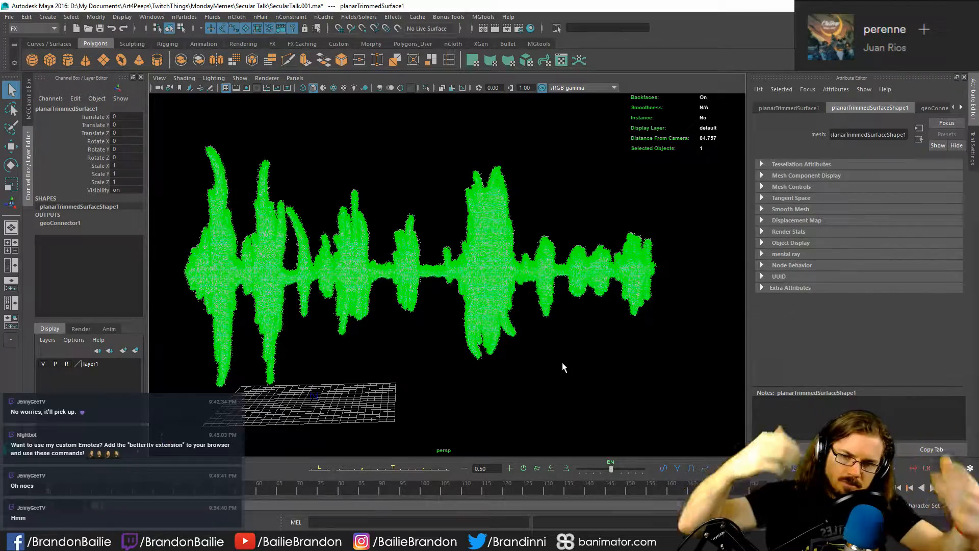
pyautogui.scroll(10, 581, 328)
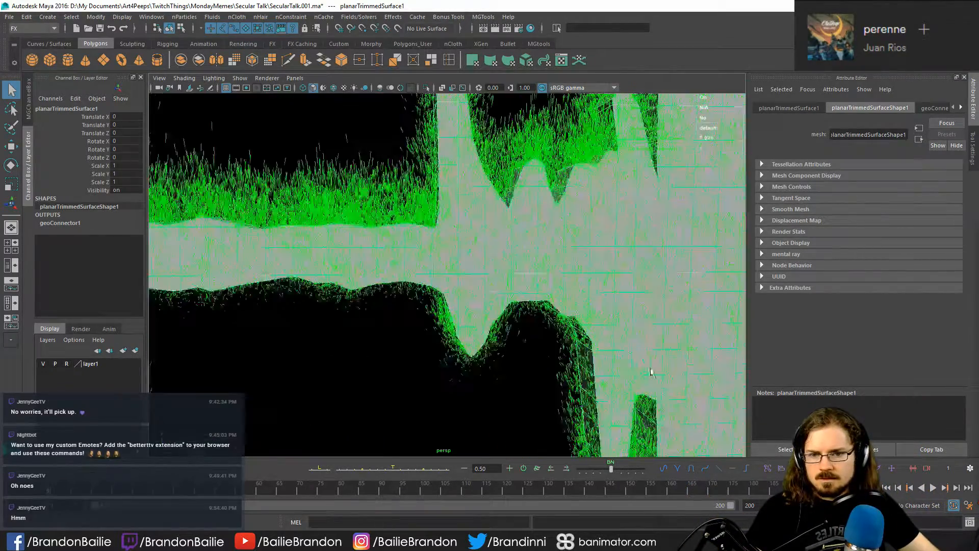
pyautogui.scroll(-4, 581, 328)
pyautogui.keyDown('alt'); pyautogui.moveTo(581, 328); pyautogui.dragTo(427, 347); pyautogui.keyUp('alt')
pyautogui.scroll(3, 427, 347)
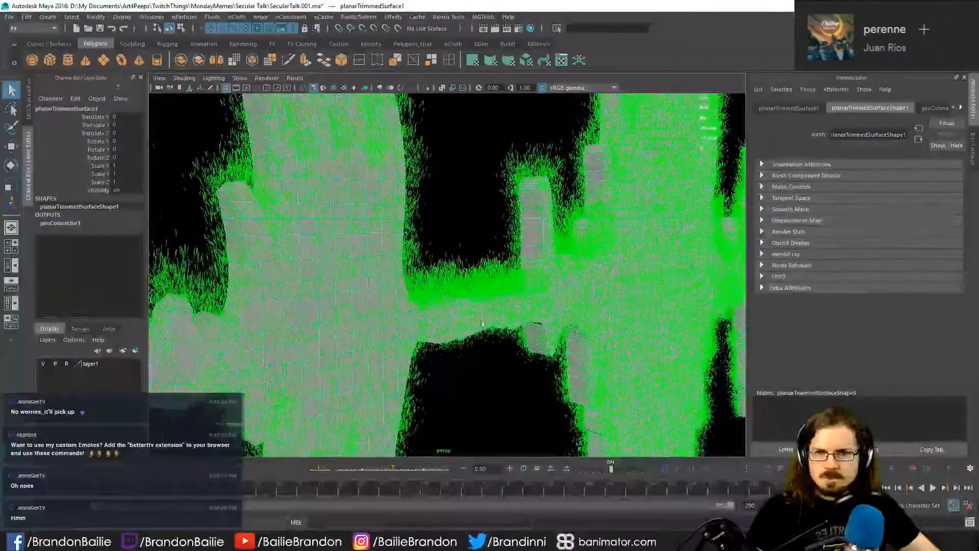
# - Render the close-up particle view with V-Ray, inspect the image, and move the frame buffer window out of the way
pyautogui.click(495, 29)
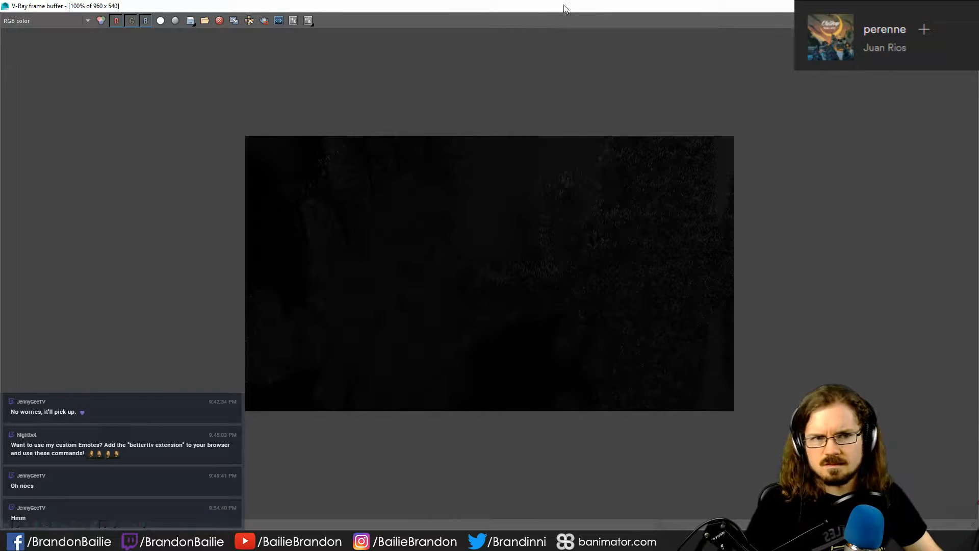
pyautogui.moveTo(565, 4); pyautogui.dragTo(346, 84)
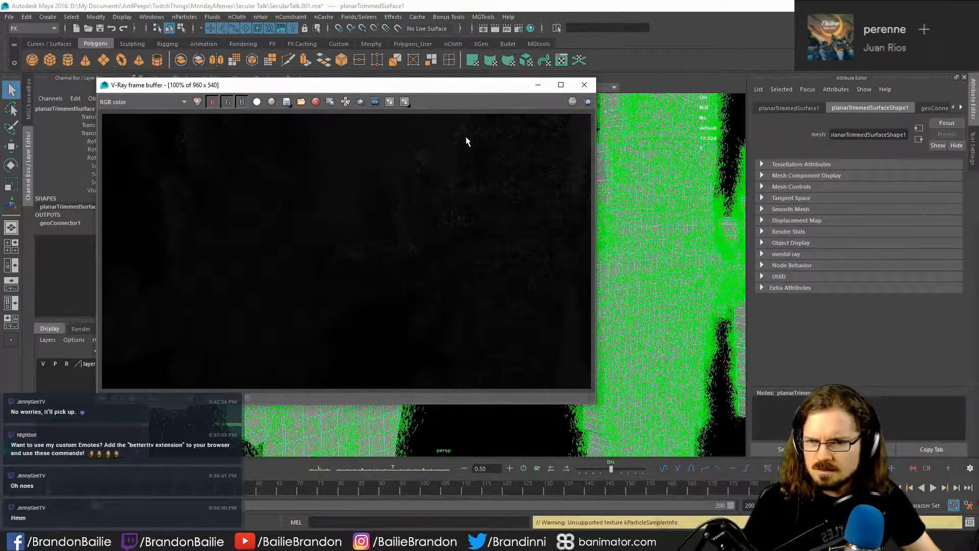
pyautogui.moveTo(431, 86); pyautogui.dragTo(978, 17)
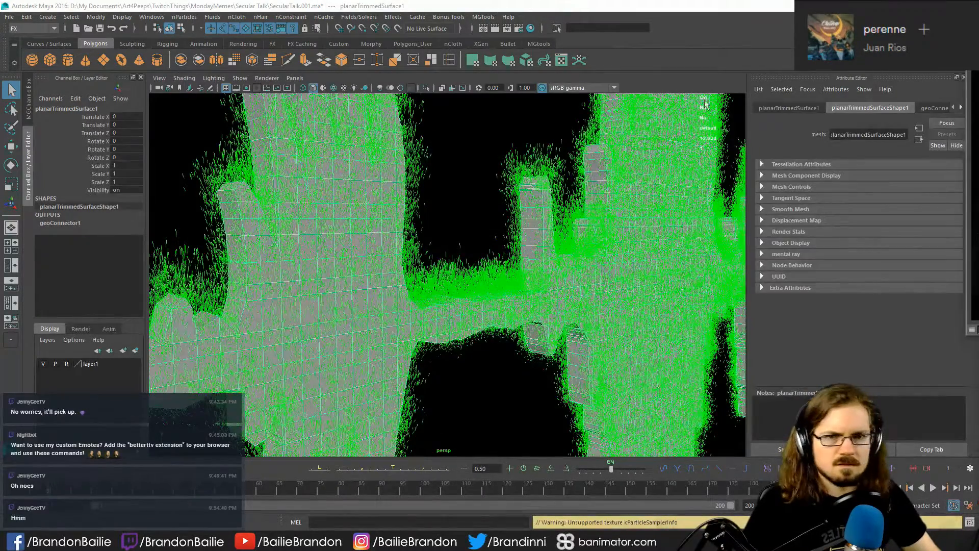
# - Select the green emitted particles on the soundwave and set their Particle Render Type to Sprites
pyautogui.keyDown('alt'); pyautogui.moveTo(586, 339); pyautogui.dragTo(321, 330, button='right'); pyautogui.keyUp('alt')
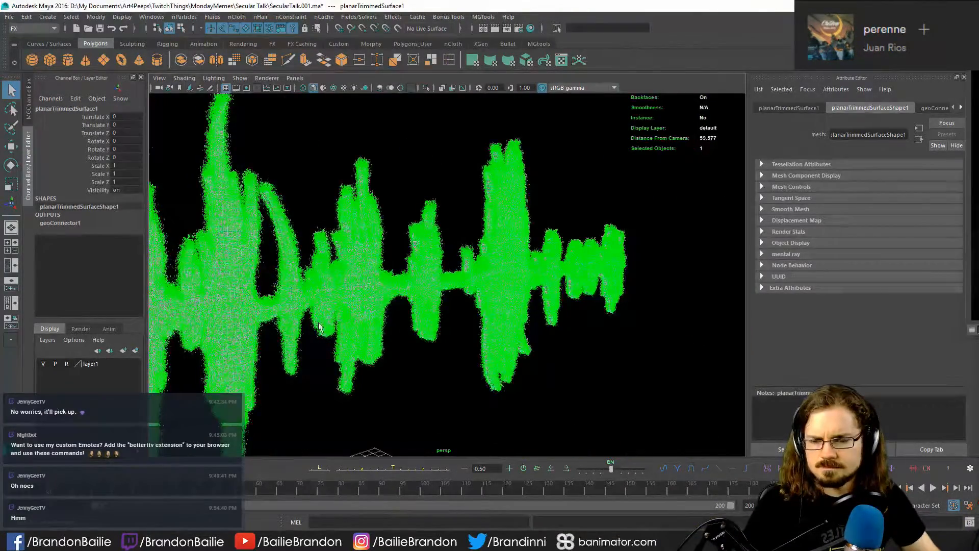
pyautogui.keyDown('shift'); pyautogui.click(381, 406); pyautogui.keyUp('shift')
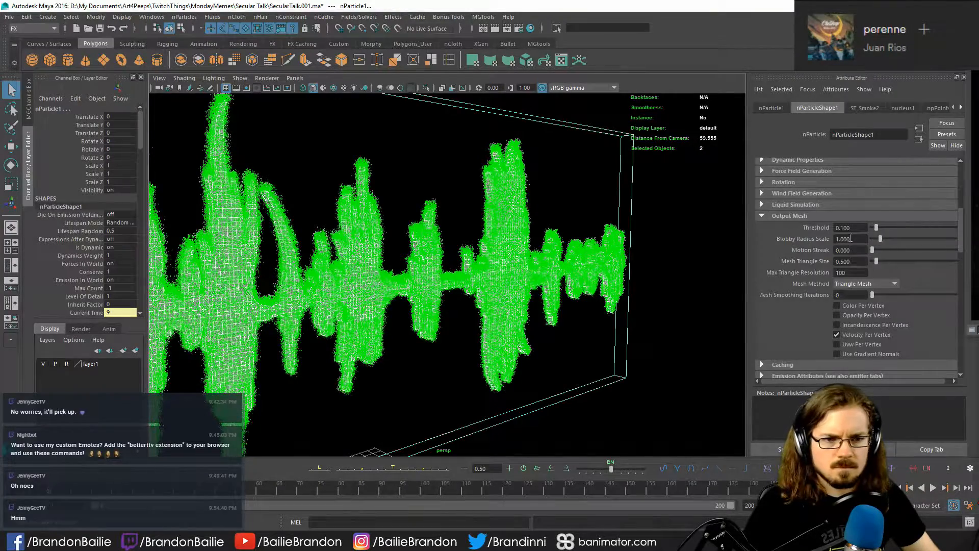
pyautogui.scroll(-5, 795, 299)
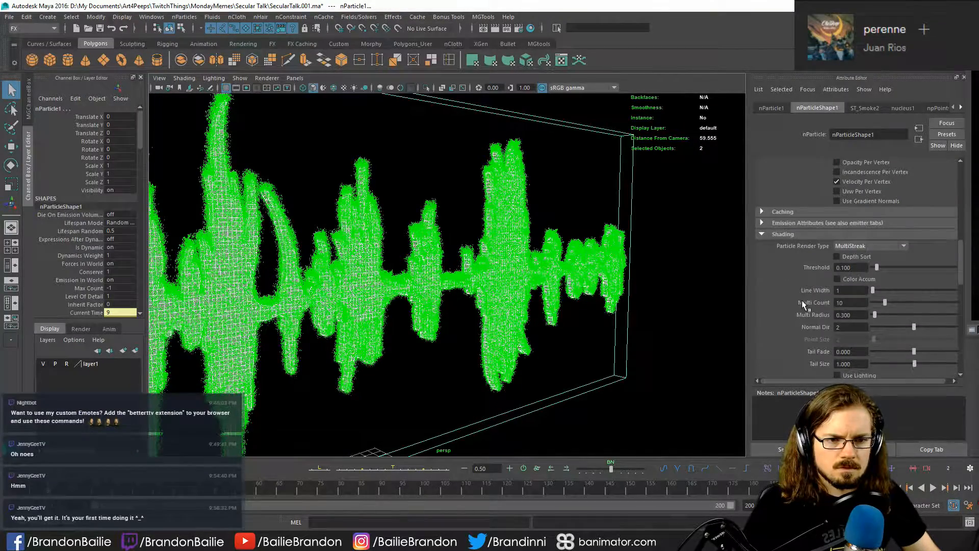
pyautogui.click(875, 248)
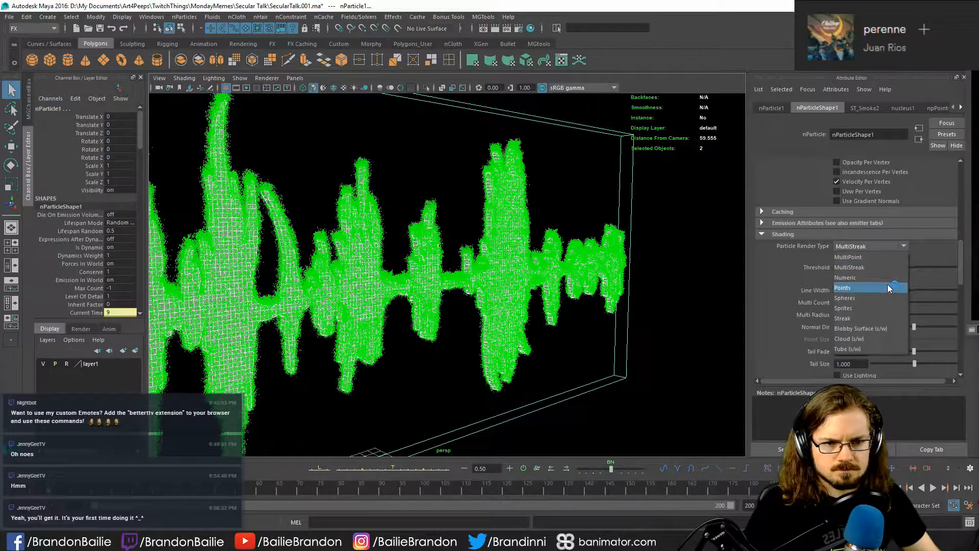
pyautogui.click(878, 308)
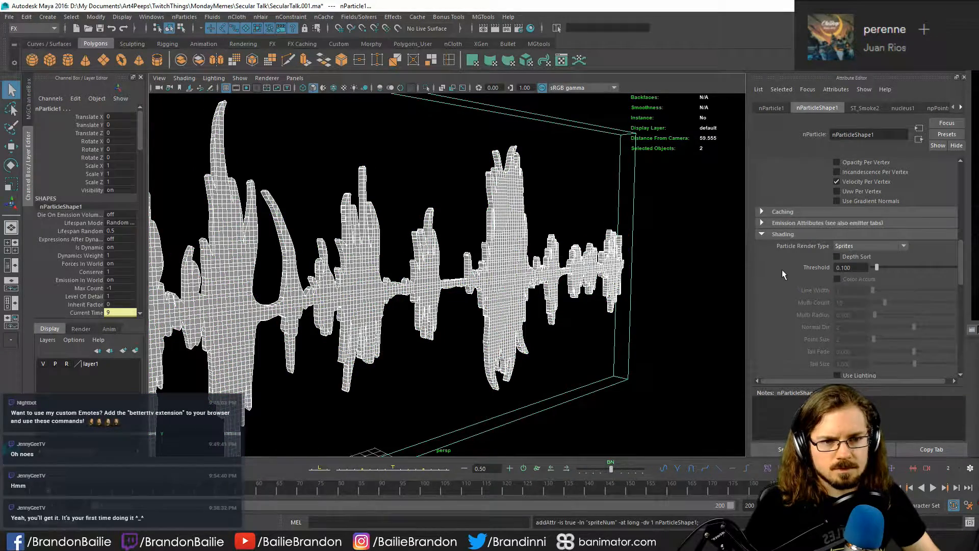
# - Play the particle simulation briefly and stop it to check the sprite display on the soundwave
pyautogui.scroll(-4, 789, 280)
pyautogui.scroll(4, 786, 285)
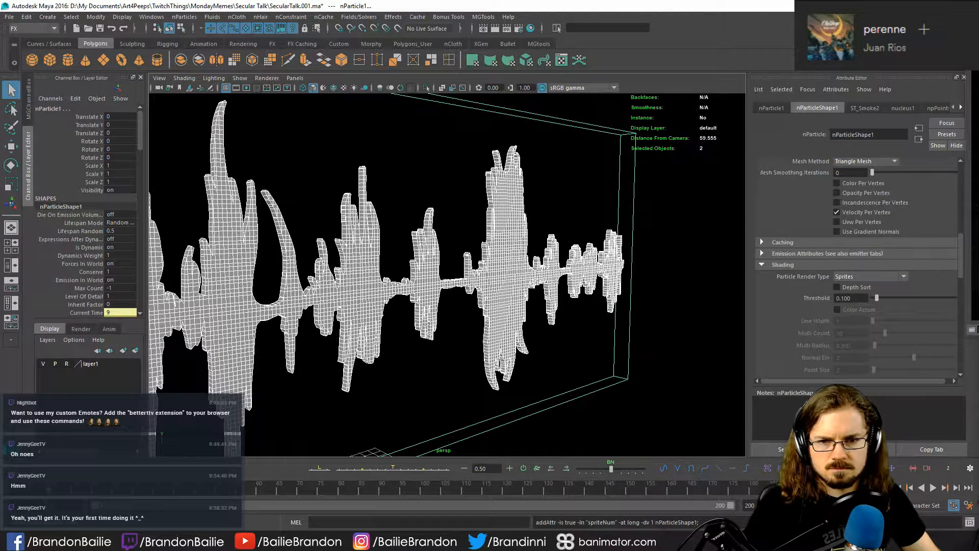
pyautogui.hotkey('alt', 'v')
pyautogui.press('Escape')
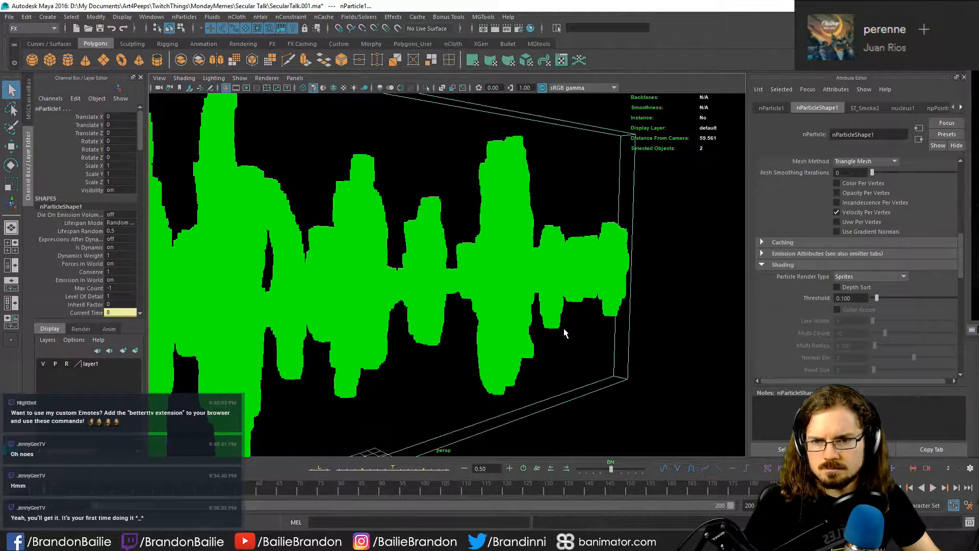
# - Examine the particle shape settings, the ST_Smoke2 emitter settings, and the nucleus1 solver, including its time and scale attributes
pyautogui.scroll(-3, 788, 309)
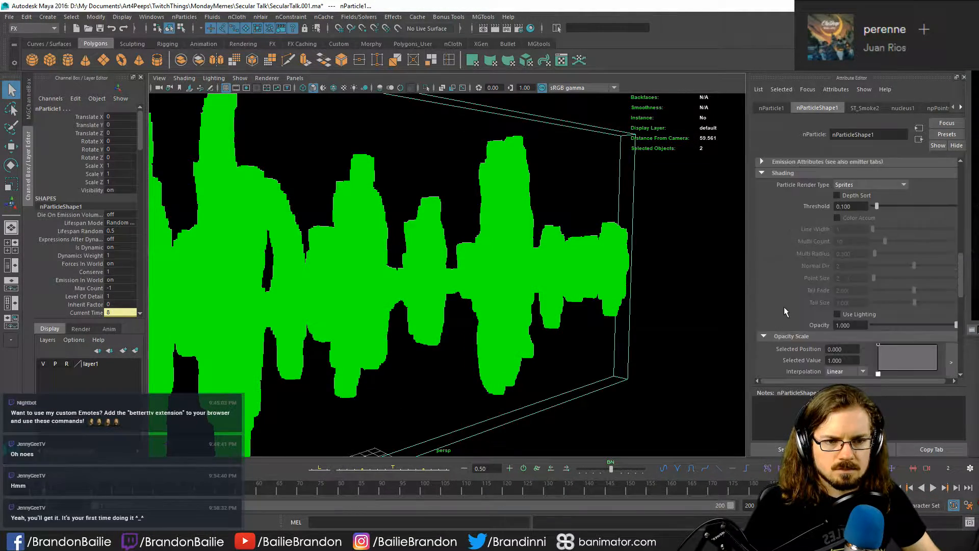
pyautogui.scroll(10, 777, 297)
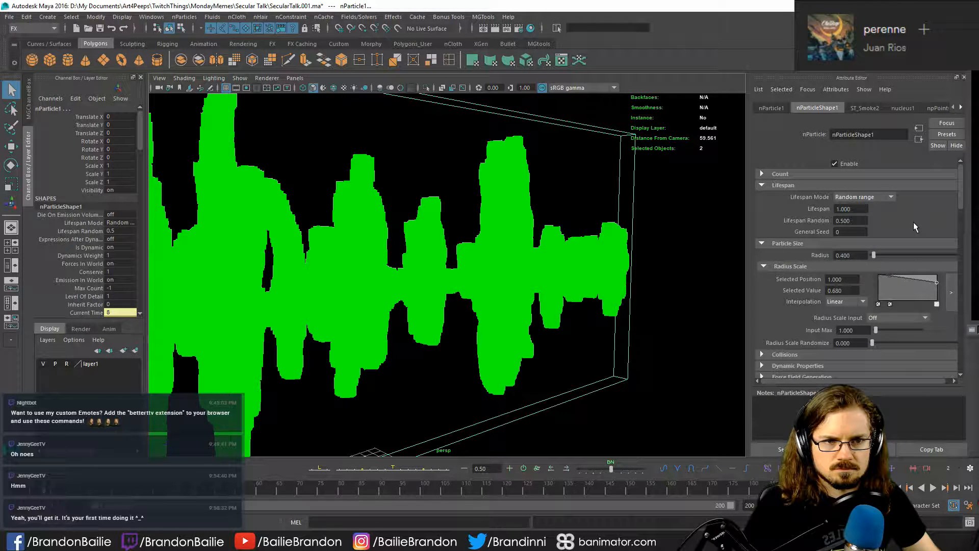
pyautogui.click(865, 108)
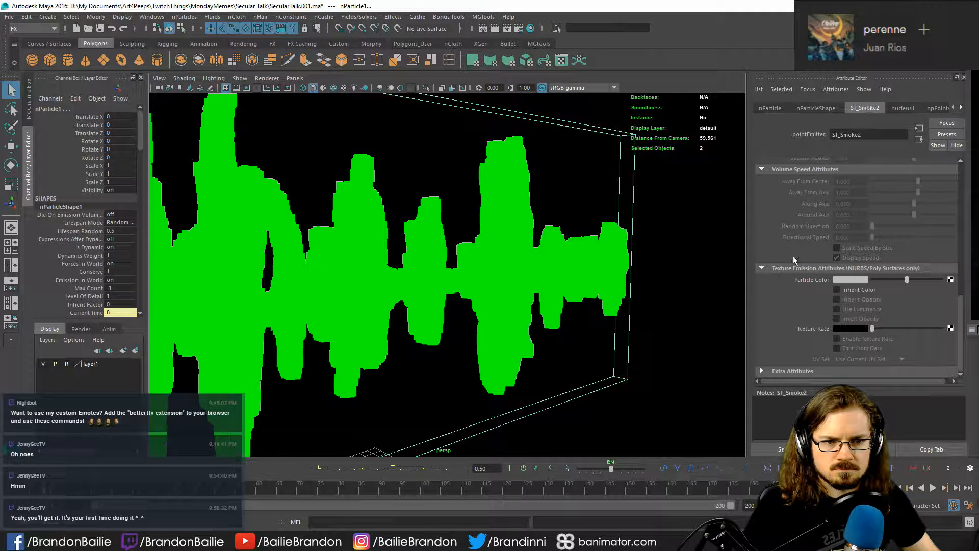
pyautogui.scroll(15, 791, 293)
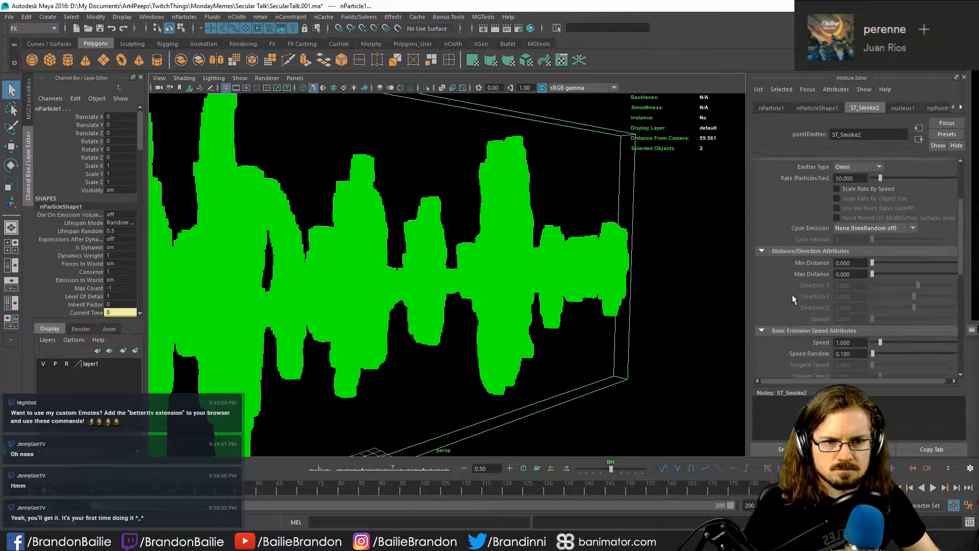
pyautogui.click(904, 108)
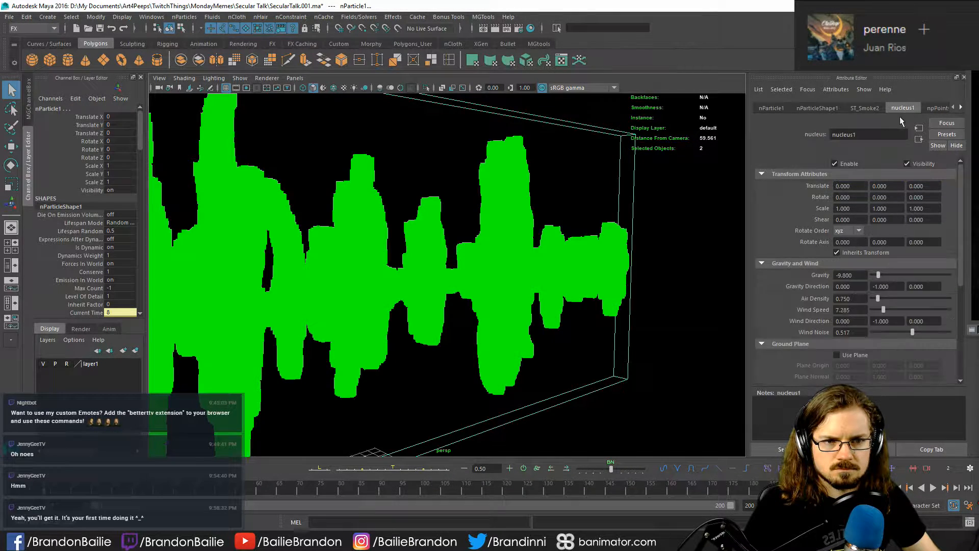
pyautogui.scroll(-3, 816, 219)
pyautogui.scroll(-2, 798, 219)
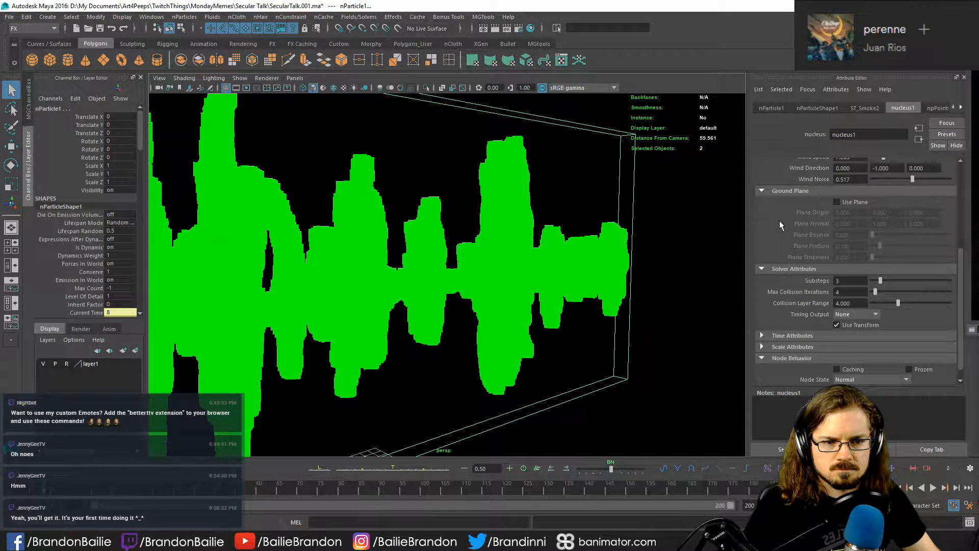
pyautogui.scroll(-1, 779, 220)
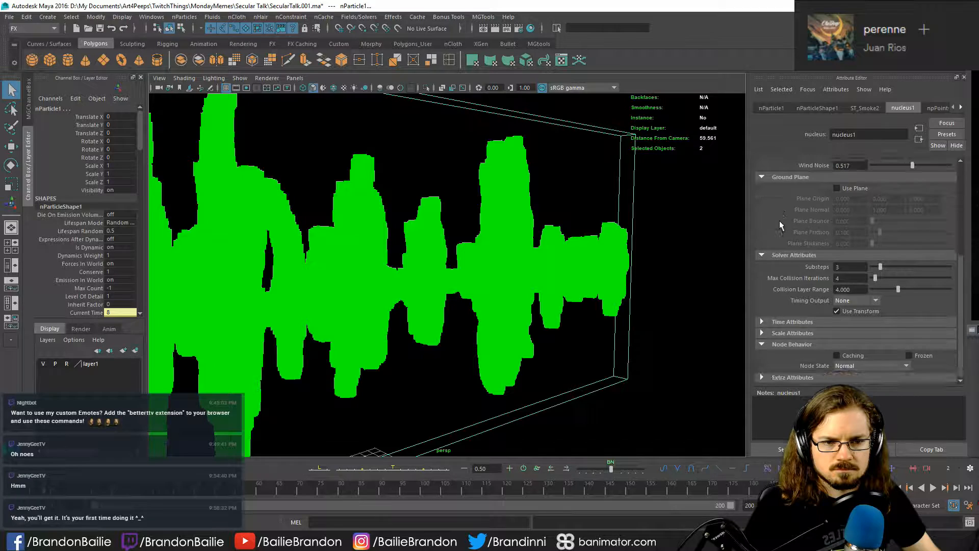
pyautogui.click(776, 322)
pyautogui.click(778, 333)
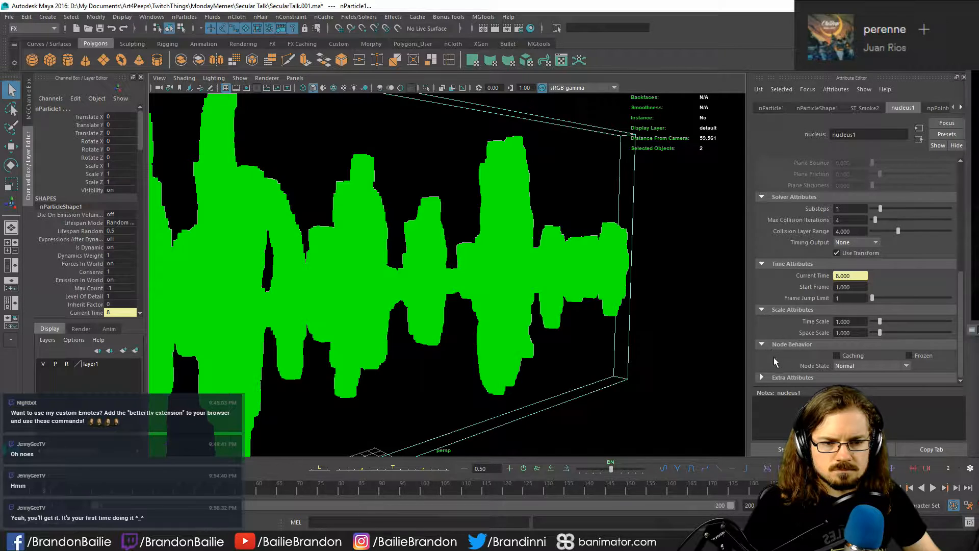
pyautogui.scroll(5, 776, 361)
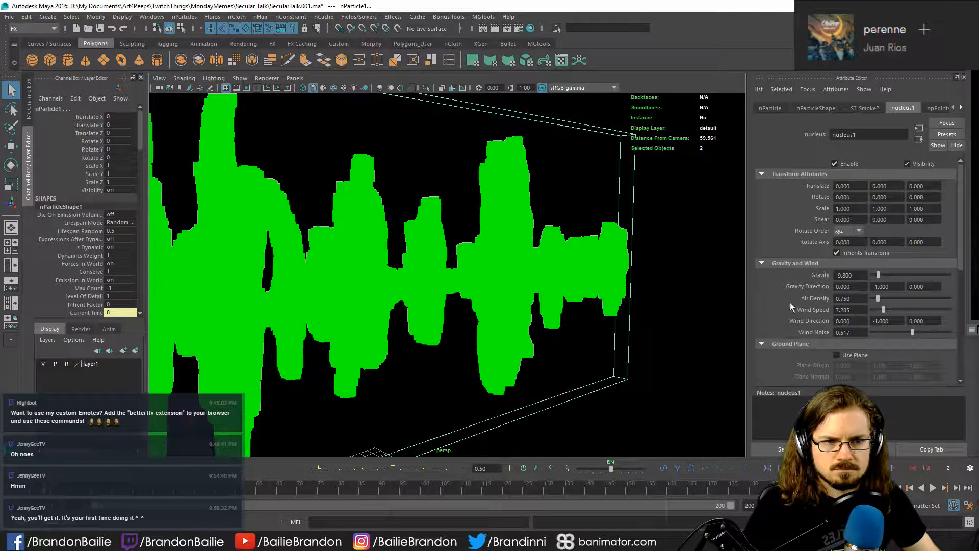
# - Examine the npPointsBlinn material, the particle sampler node feeding its color, and the time1 node
pyautogui.click(937, 108)
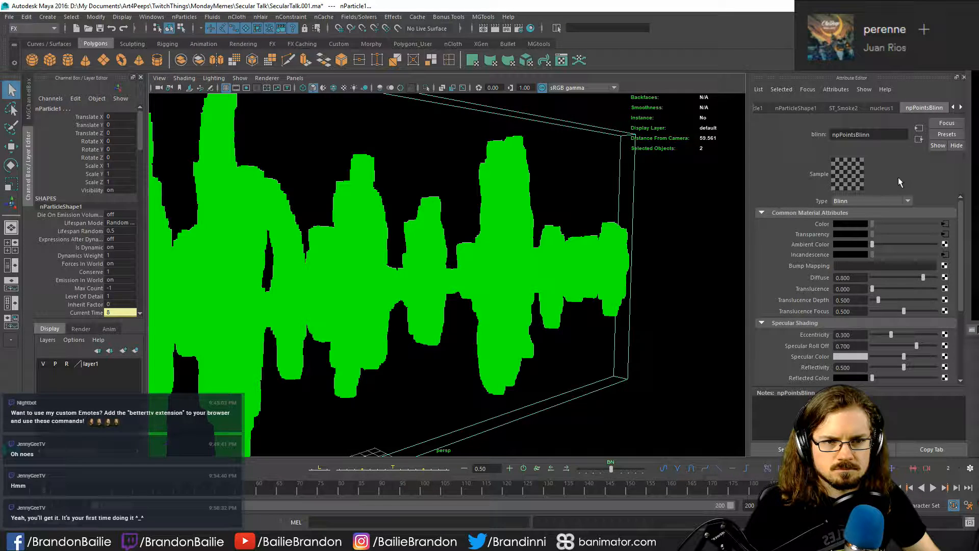
pyautogui.click(945, 223)
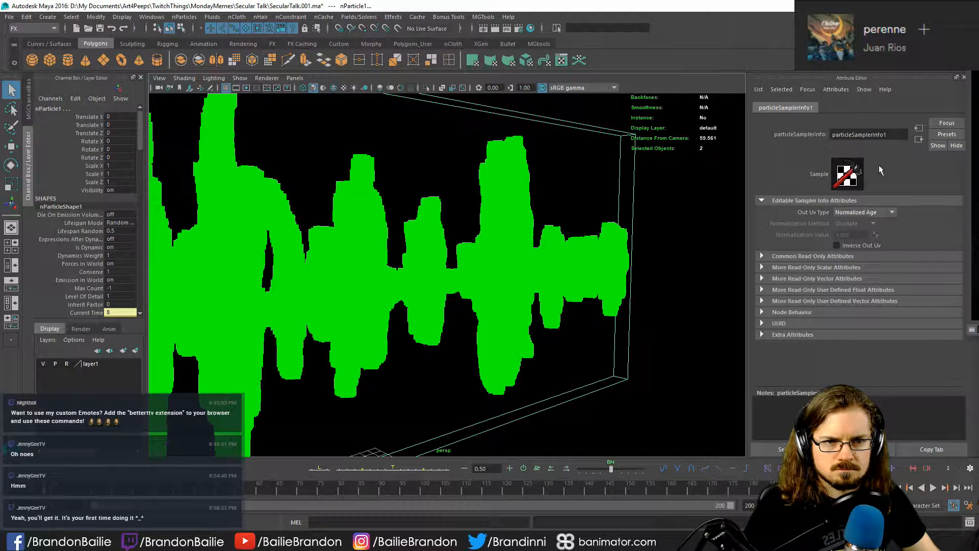
pyautogui.click(538, 192)
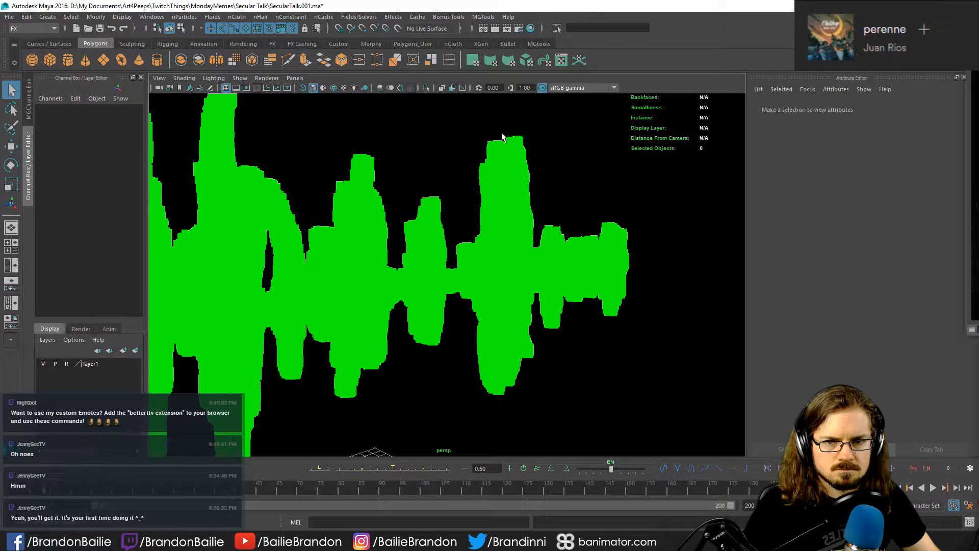
pyautogui.hotkey('ctrl', 'z')
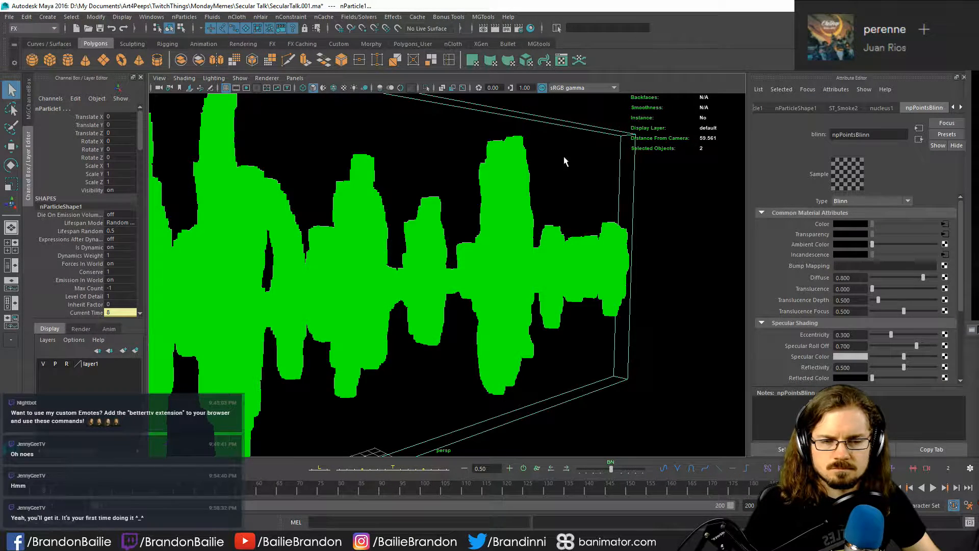
pyautogui.click(961, 108)
pyautogui.click(961, 108)
pyautogui.click(869, 109)
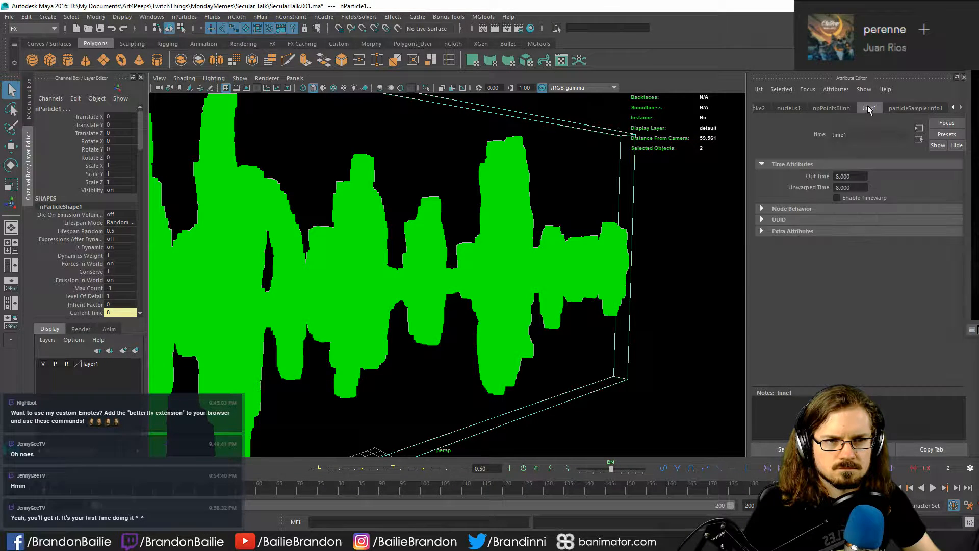
pyautogui.click(902, 108)
pyautogui.click(954, 108)
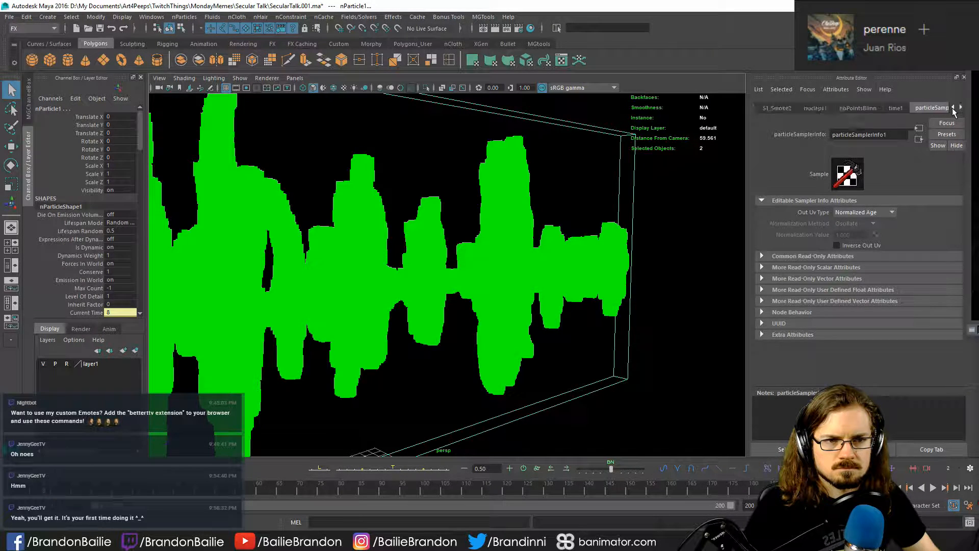
pyautogui.click(954, 108)
pyautogui.click(954, 108)
# - Look through the nParticleShape1 shading, per-particle, dynamic, goal and instancer sections, and open its Sprite Attributes
pyautogui.click(804, 108)
pyautogui.click(767, 108)
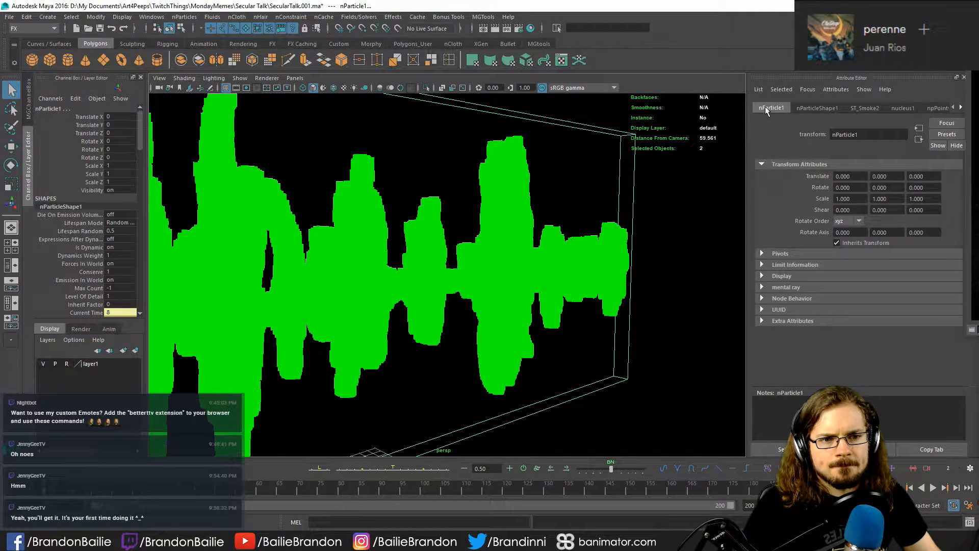
pyautogui.click(807, 108)
pyautogui.scroll(-8, 807, 225)
pyautogui.scroll(-3, 807, 226)
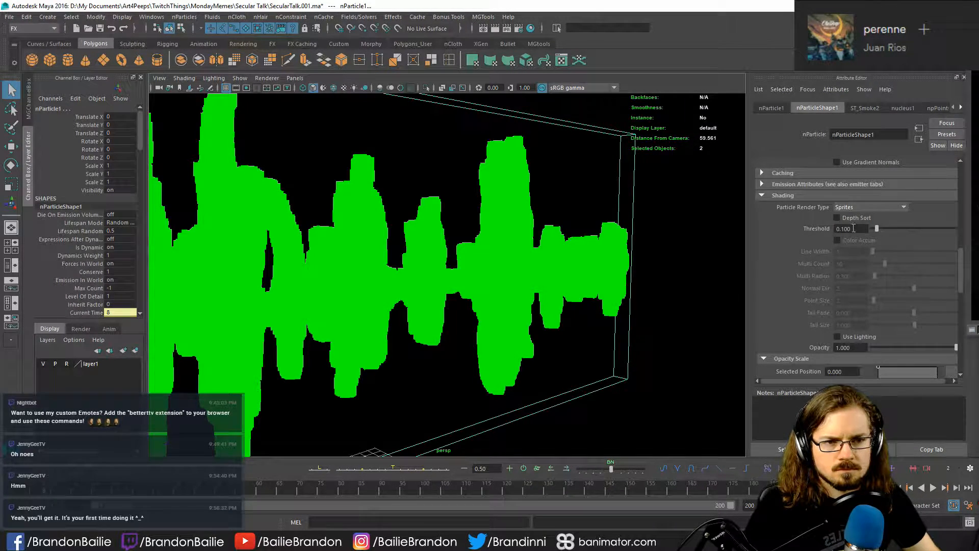
pyautogui.scroll(-2, 787, 253)
pyautogui.scroll(-5, 791, 257)
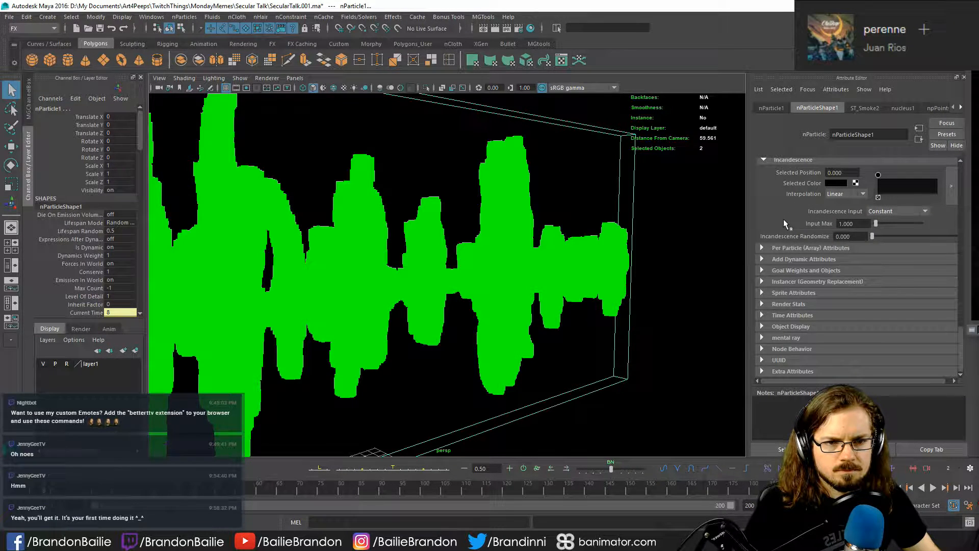
pyautogui.click(779, 247)
pyautogui.click(780, 248)
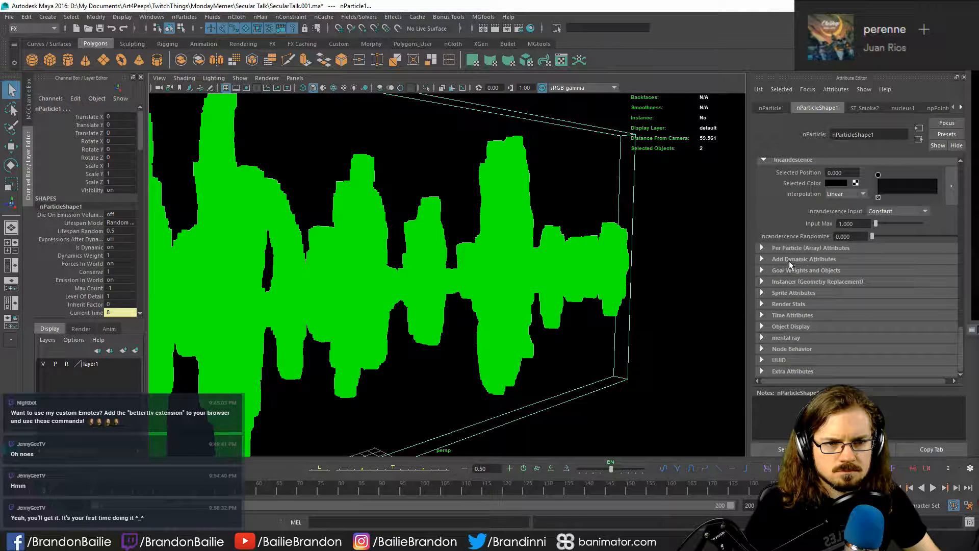
pyautogui.click(789, 261)
pyautogui.click(789, 261)
pyautogui.click(786, 269)
pyautogui.click(786, 269)
pyautogui.click(785, 282)
pyautogui.click(785, 281)
pyautogui.click(792, 291)
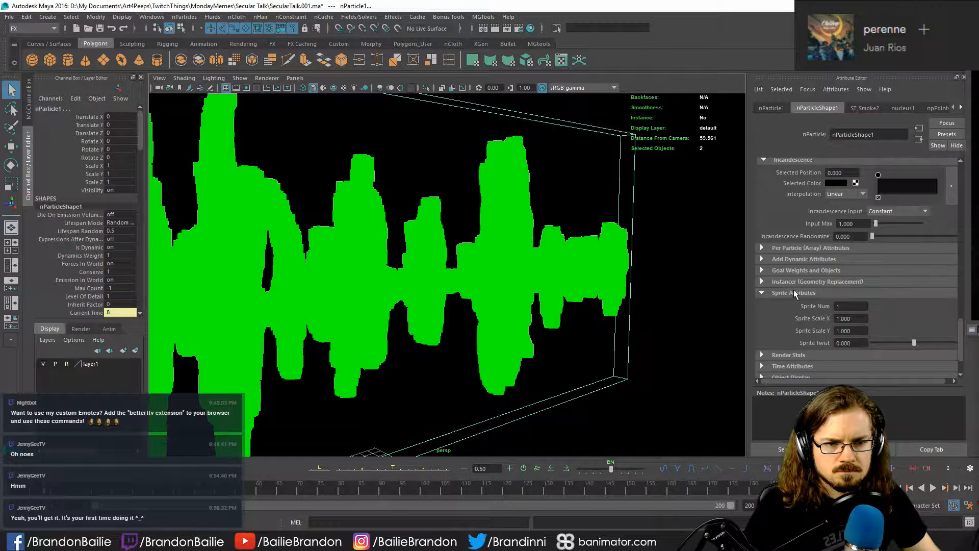
# - Examine the particle shape's sprite, Render Stats, Time Attributes, Object Display and bounding box settings
pyautogui.scroll(-2, 788, 280)
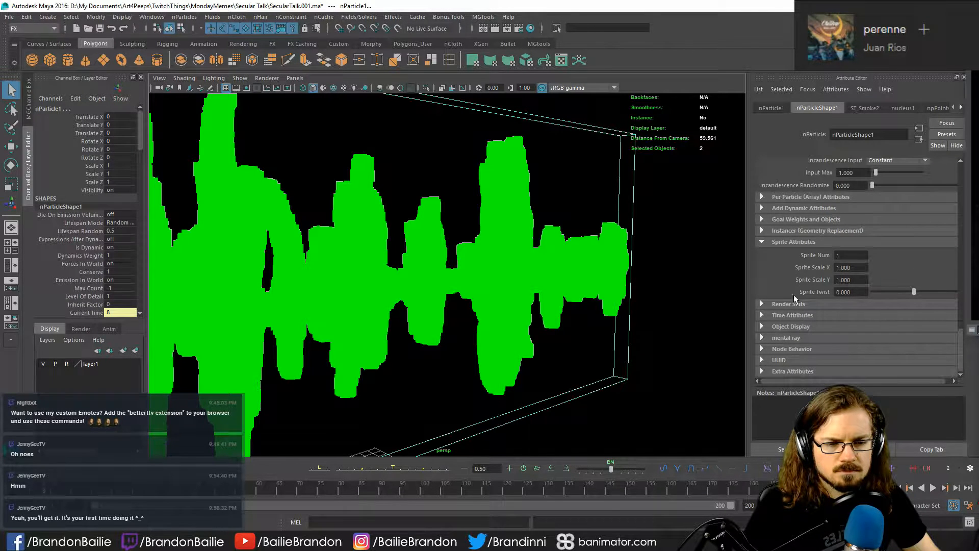
pyautogui.click(777, 305)
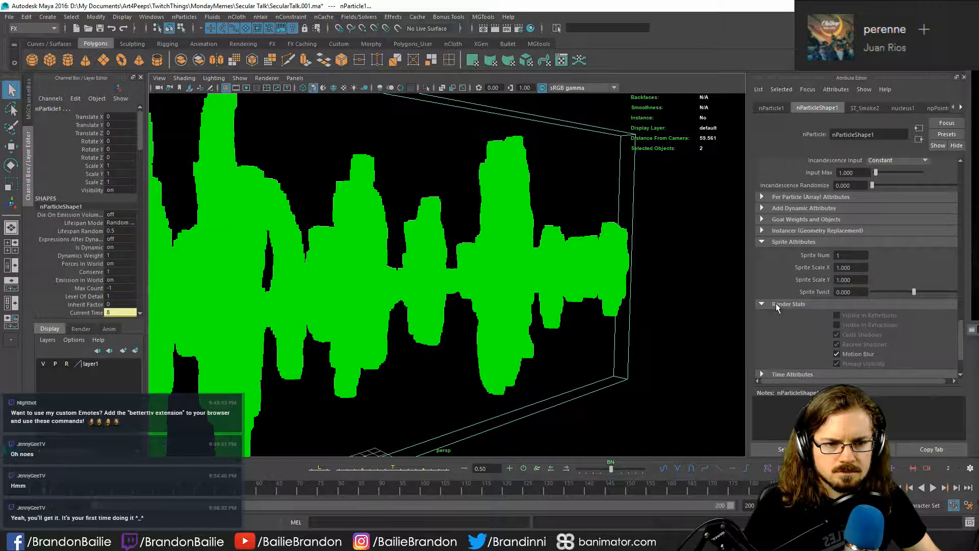
pyautogui.scroll(-2, 779, 303)
pyautogui.click(779, 315)
pyautogui.scroll(-1, 783, 302)
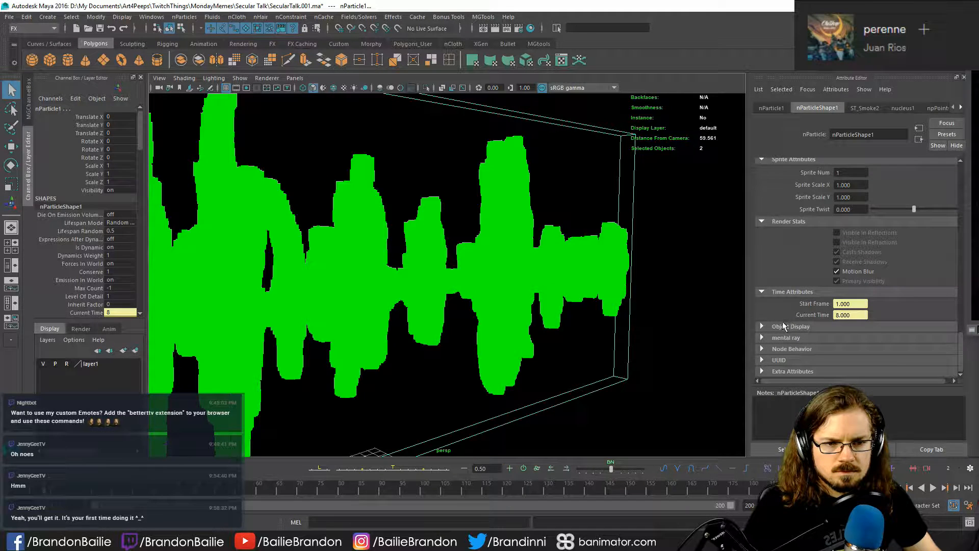
pyautogui.click(783, 326)
pyautogui.scroll(-2, 786, 317)
pyautogui.scroll(-1, 796, 301)
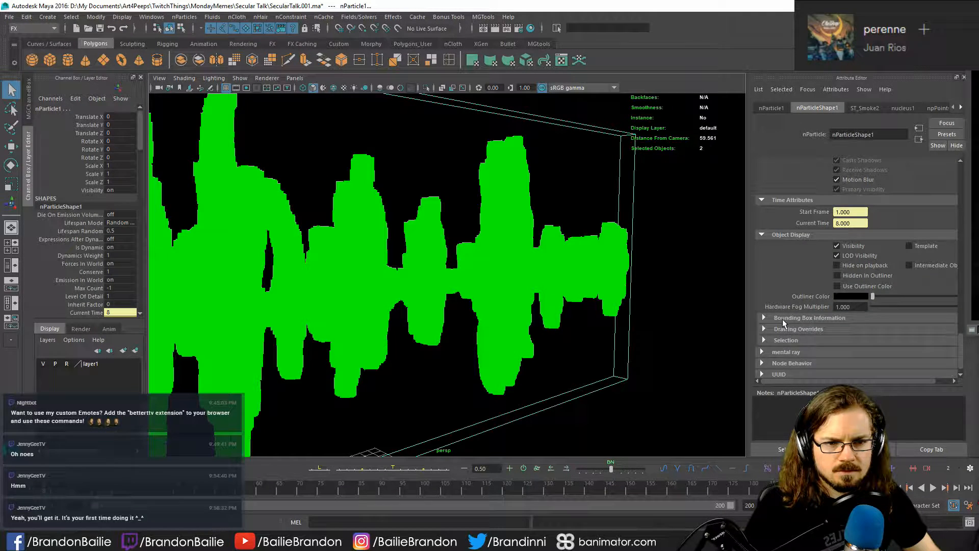
pyautogui.click(784, 318)
pyautogui.scroll(-1, 784, 320)
pyautogui.click(789, 281)
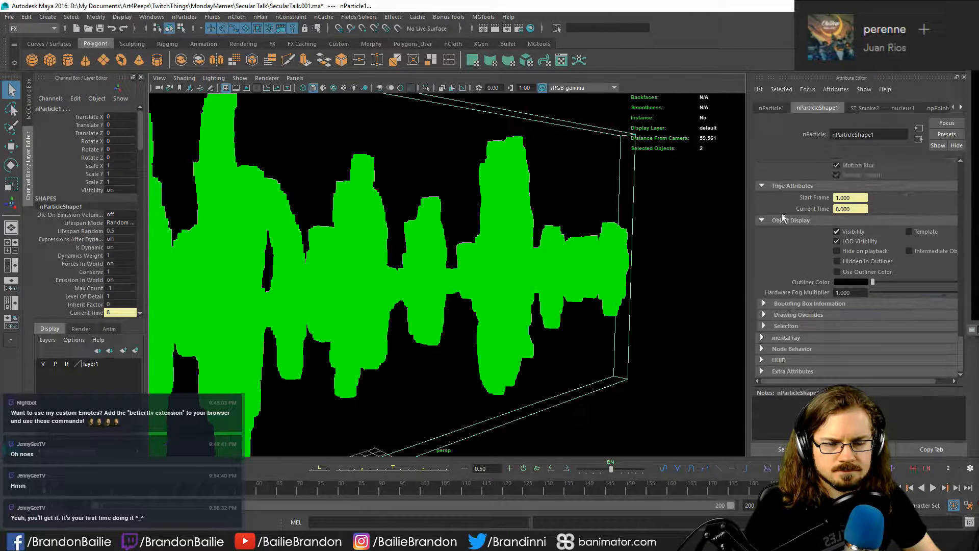
# - Look through the particle shape's goal, instancer, per-particle, incandescence, color and opacity scale settings, back up to Shading
pyautogui.click(782, 223)
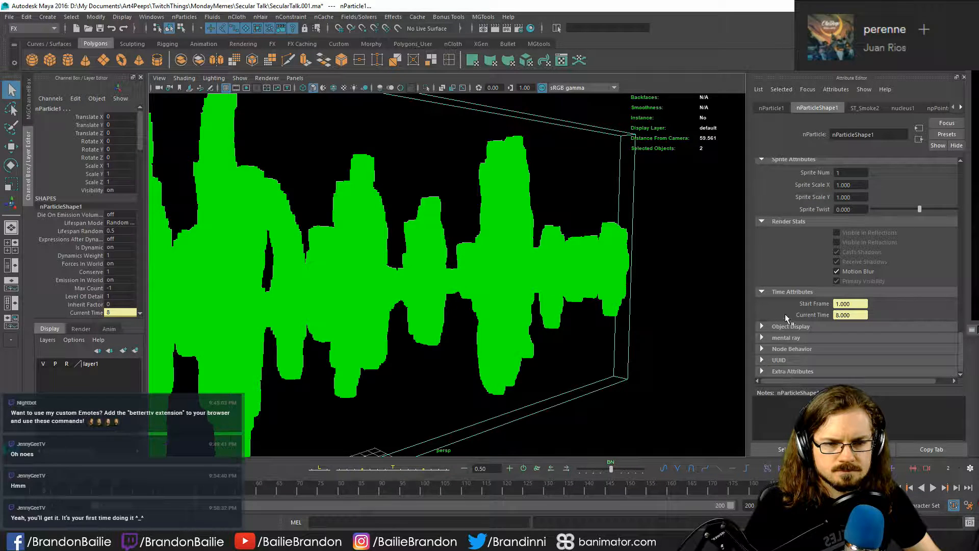
pyautogui.scroll(3, 788, 298)
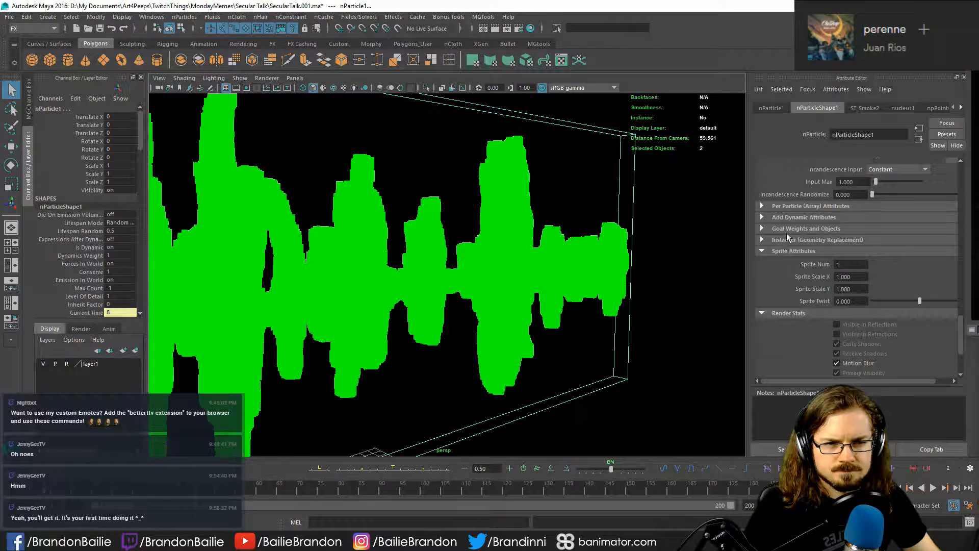
pyautogui.click(784, 240)
pyautogui.click(791, 229)
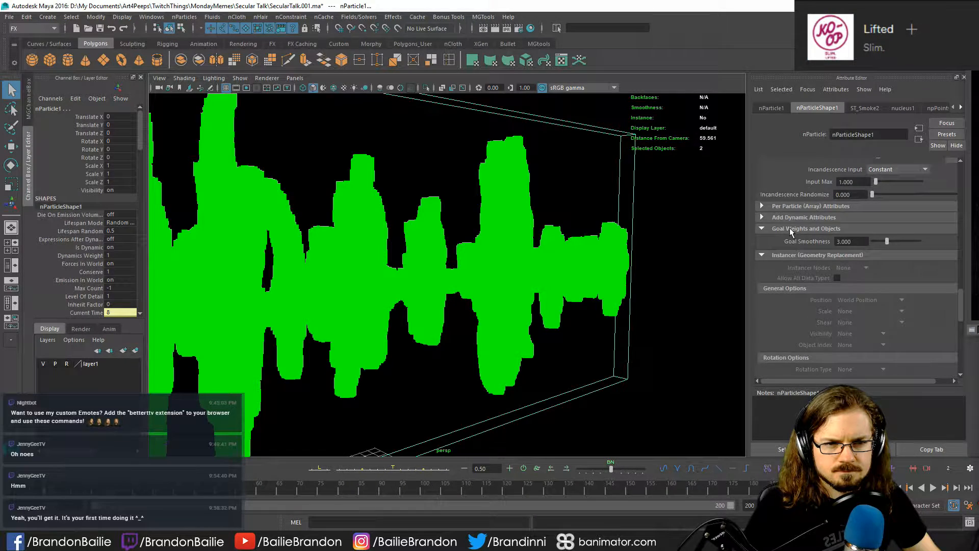
pyautogui.scroll(-8, 791, 229)
pyautogui.scroll(10, 791, 229)
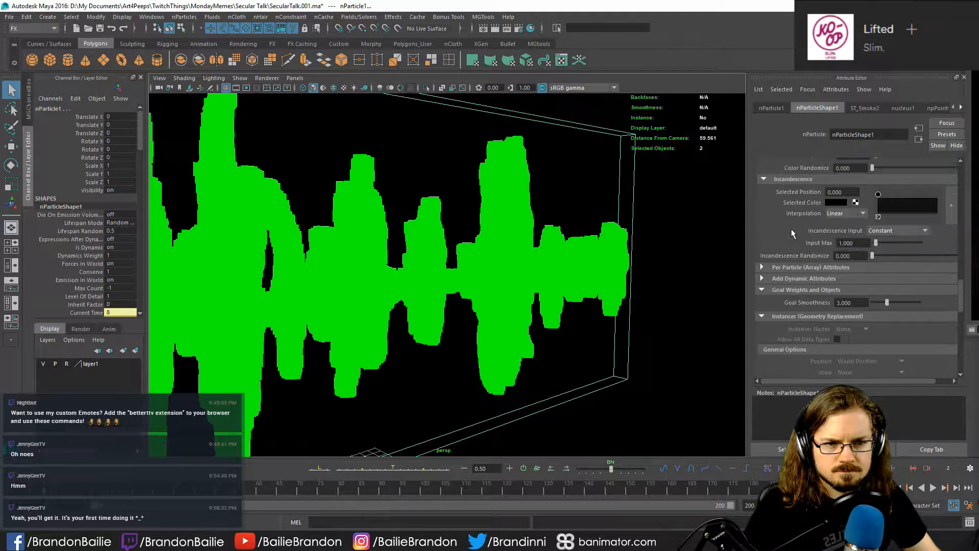
pyautogui.click(788, 280)
pyautogui.click(792, 263)
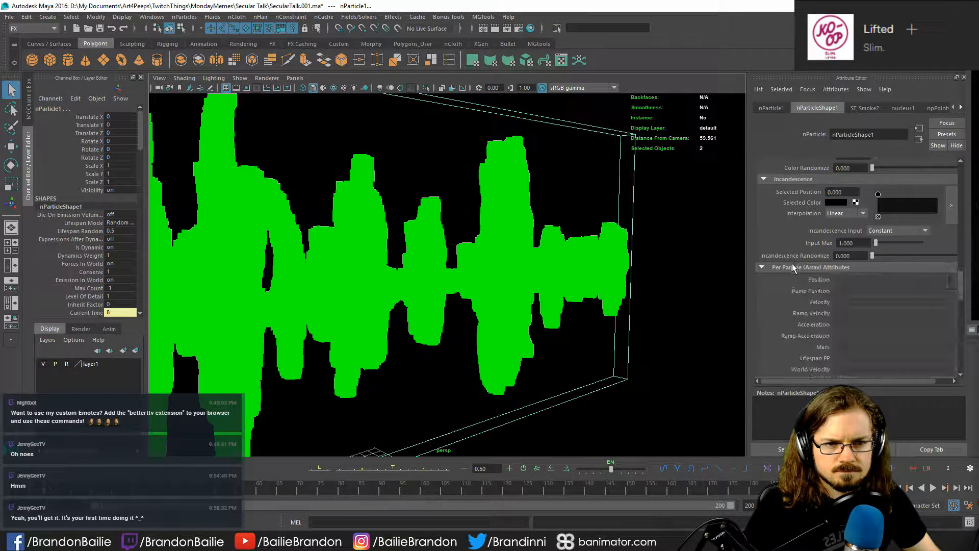
pyautogui.scroll(-3, 793, 268)
pyautogui.scroll(3, 794, 266)
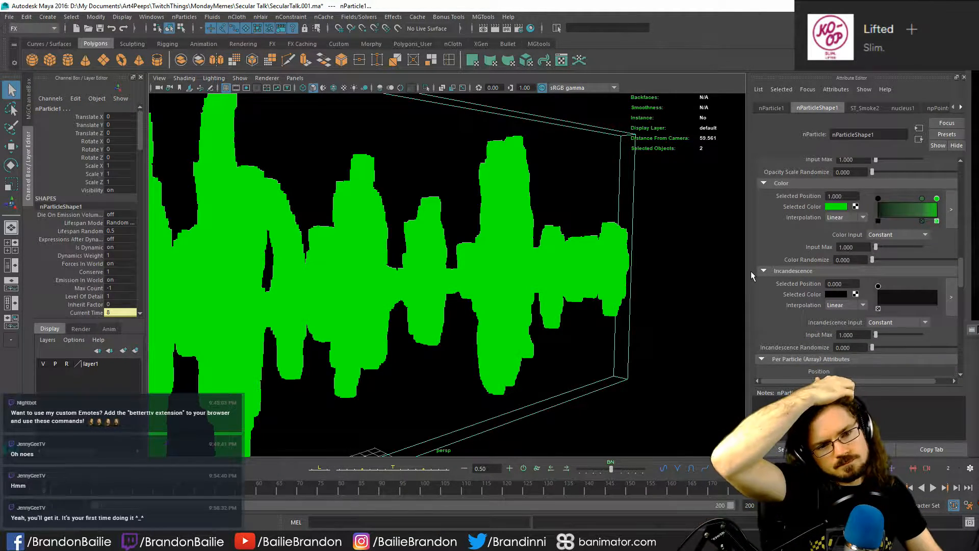
pyautogui.scroll(2, 794, 252)
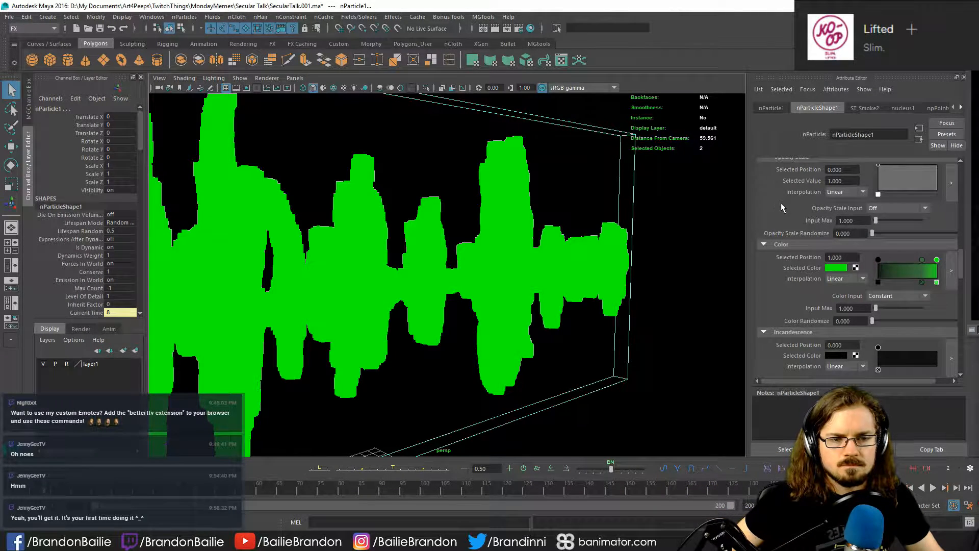
pyautogui.scroll(1, 782, 203)
pyautogui.scroll(6, 774, 208)
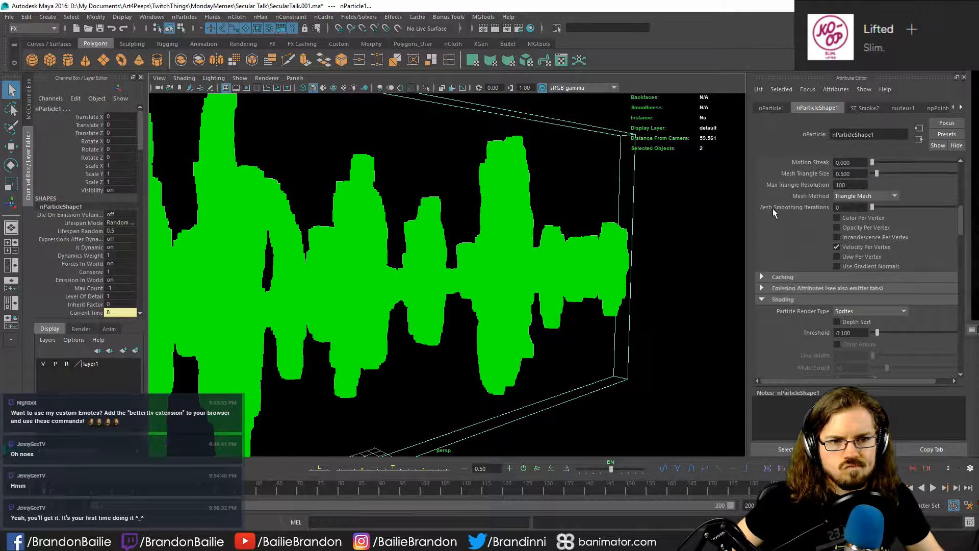
# - Set the nParticle's Particle Render Type to Cloud (s/w) and check the whole emission from farther away
pyautogui.click(862, 311)
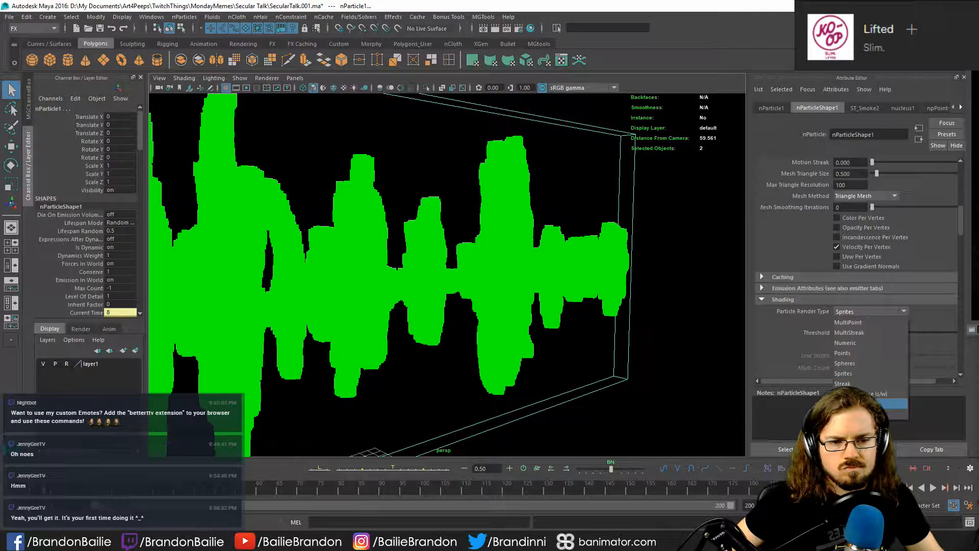
pyautogui.click(862, 404)
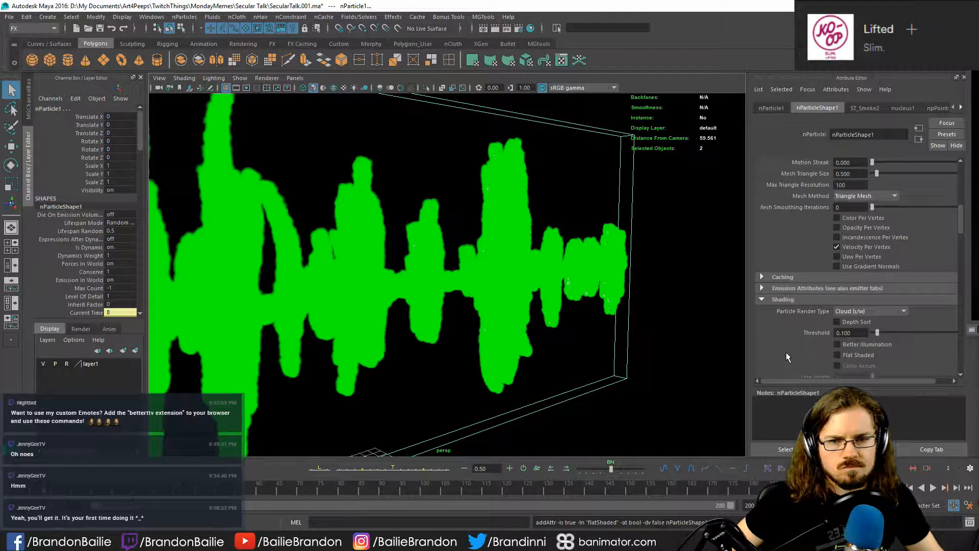
pyautogui.scroll(-4, 808, 239)
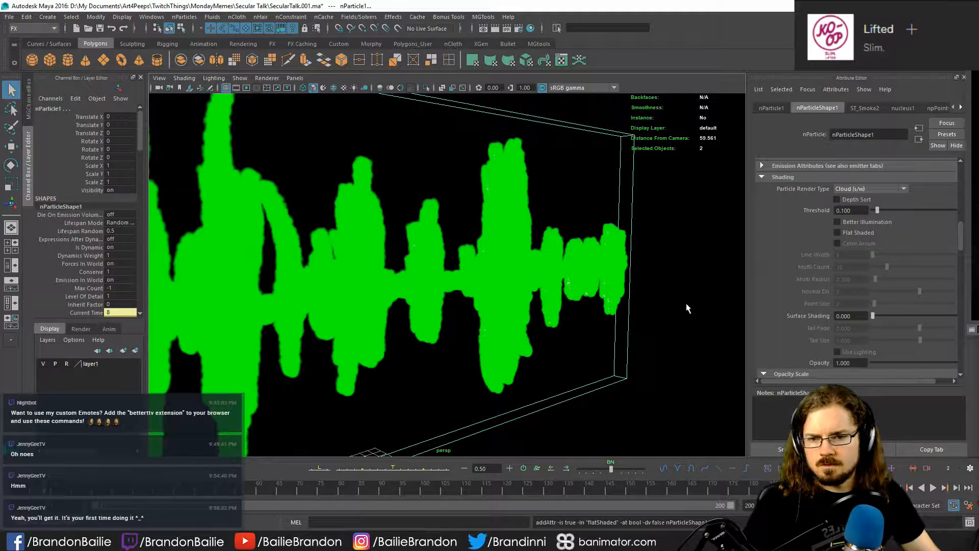
pyautogui.keyDown('alt'); pyautogui.moveTo(686, 306); pyautogui.dragTo(524, 298, button='right'); pyautogui.keyUp('alt')
pyautogui.keyDown('alt'); pyautogui.moveTo(306, 125); pyautogui.dragTo(281, 161); pyautogui.keyUp('alt')
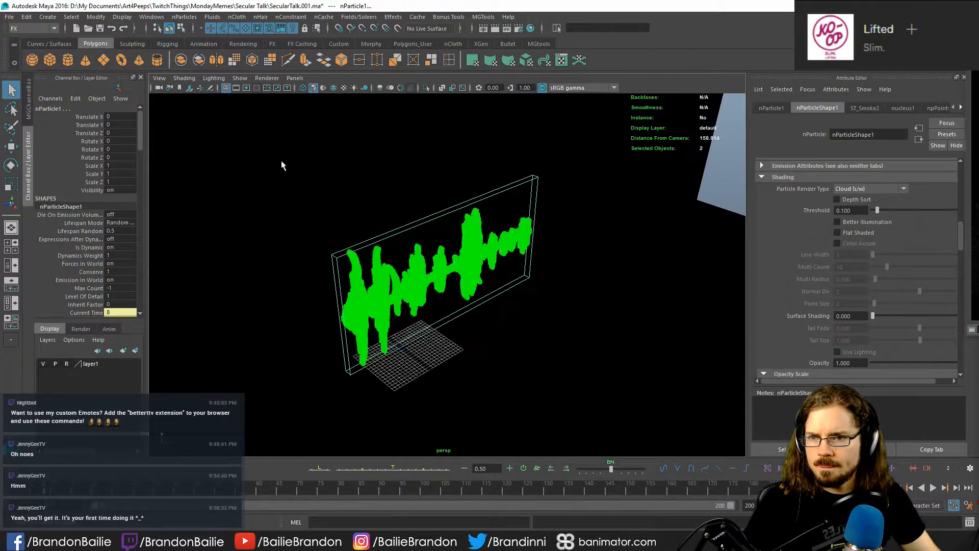
# - Switch the viewport renderer to Legacy High Quality Viewport
pyautogui.click(240, 78)
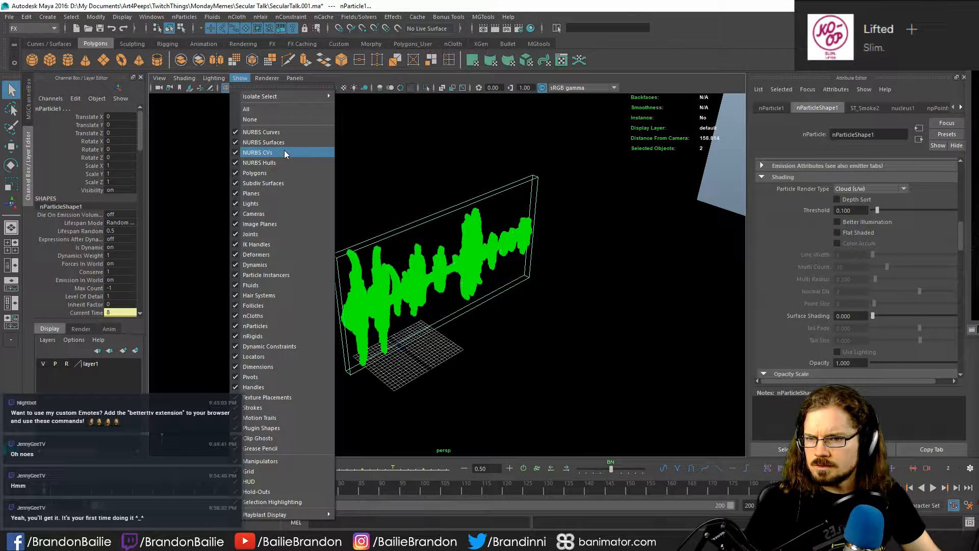
pyautogui.click(267, 78)
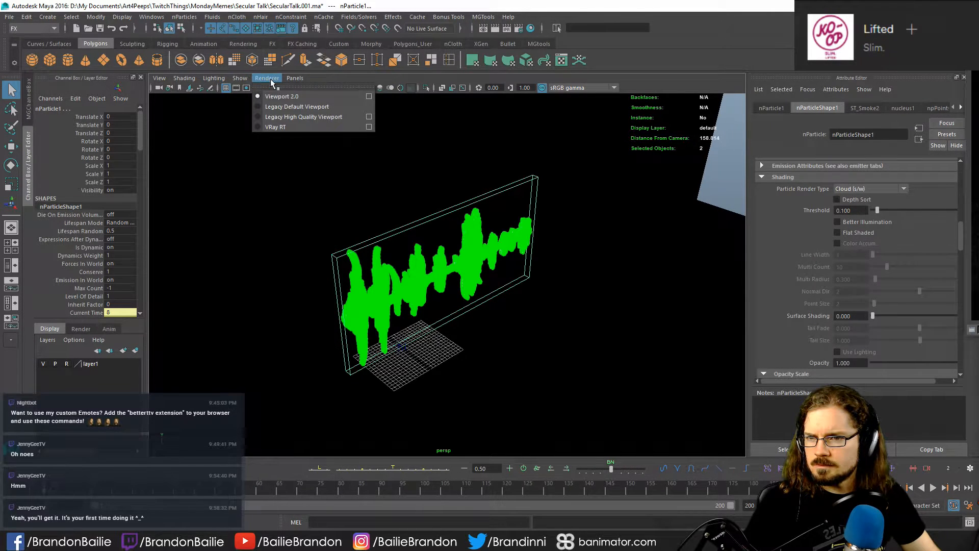
pyautogui.click(303, 117)
pyautogui.keyDown('alt'); pyautogui.moveTo(535, 368); pyautogui.dragTo(539, 231); pyautogui.keyUp('alt')
pyautogui.click(401, 387)
# - Inspect the two V-Ray sphere lights, including the first light's color, and their placement around the soundwave
pyautogui.click(519, 306)
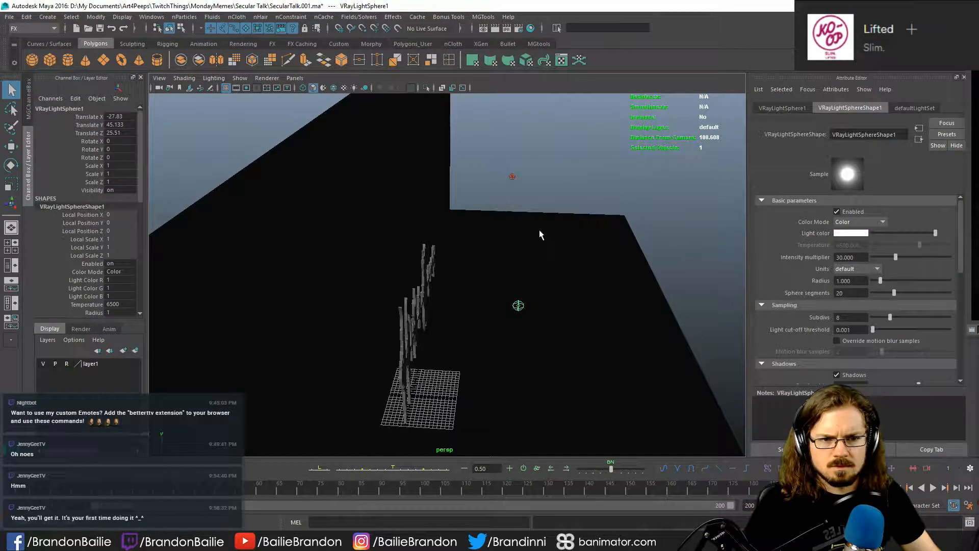
pyautogui.click(851, 234)
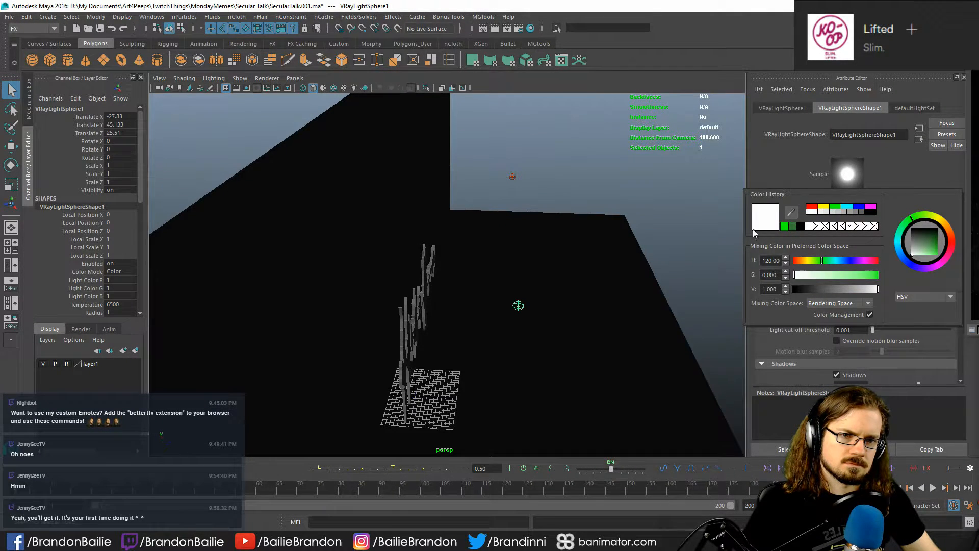
pyautogui.press('w')
pyautogui.keyDown('alt'); pyautogui.moveTo(568, 332); pyautogui.dragTo(455, 311); pyautogui.keyUp('alt')
pyautogui.moveTo(519, 306); pyautogui.dragTo(608, 315)
pyautogui.keyDown('alt'); pyautogui.moveTo(608, 315); pyautogui.dragTo(407, 278, button='middle'); pyautogui.keyUp('alt')
pyautogui.click(612, 244)
pyautogui.keyDown('alt'); pyautogui.moveTo(629, 273); pyautogui.dragTo(459, 283); pyautogui.keyUp('alt')
pyautogui.click(601, 230)
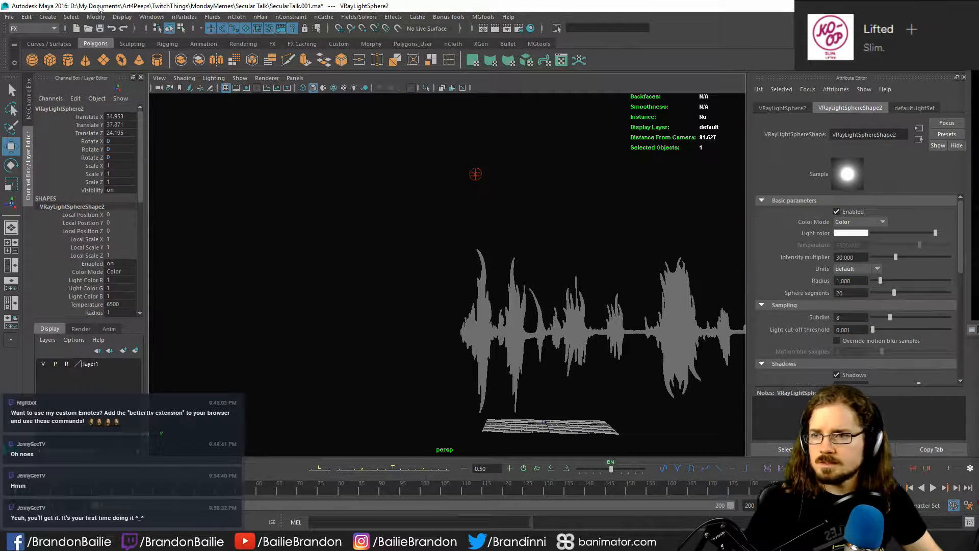
# - Create a new single-node camera and look through it
pyautogui.click(48, 17)
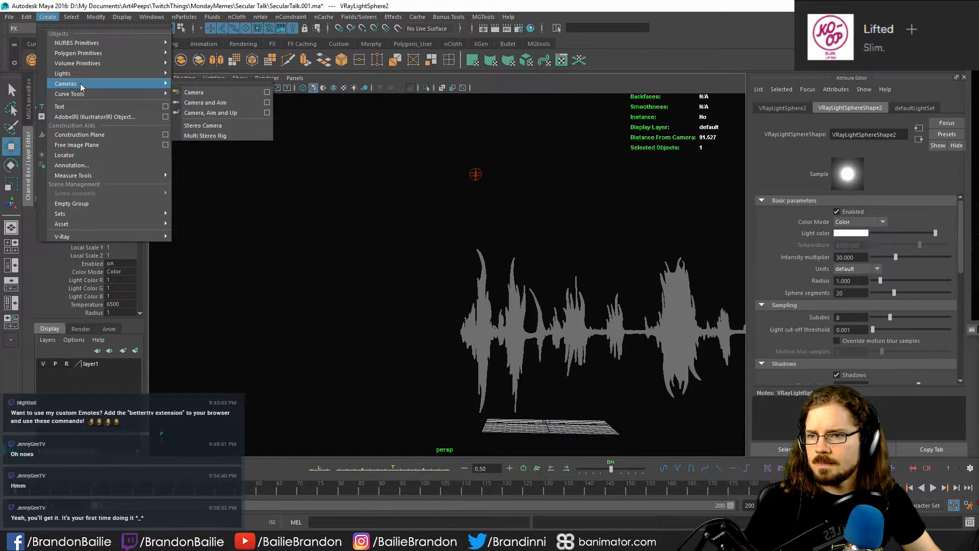
pyautogui.click(208, 95)
pyautogui.press('l')
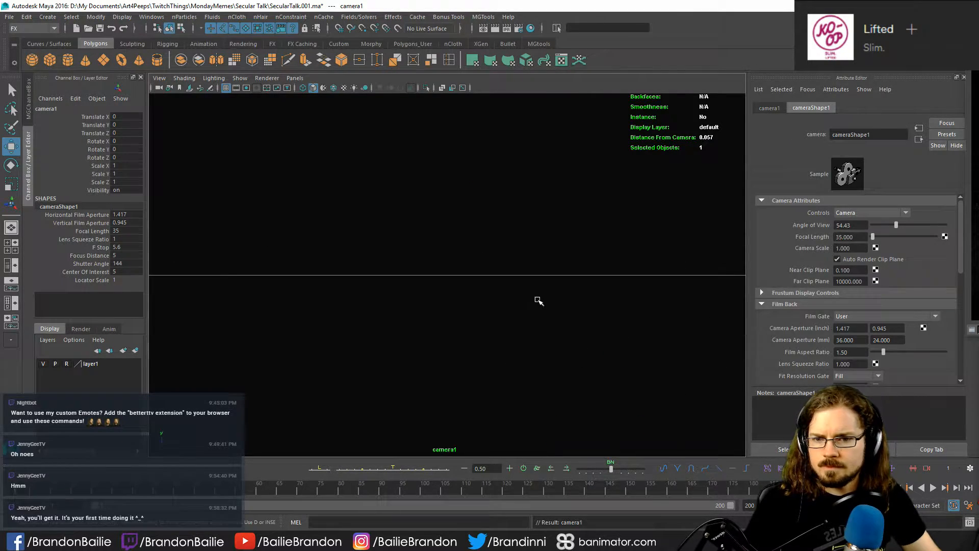
# - Frame the whole soundwave mesh straight on in the new camera's view and clear the selection
pyautogui.keyDown('alt'); pyautogui.moveTo(538, 301); pyautogui.dragTo(603, 296, button='right'); pyautogui.keyUp('alt')
pyautogui.keyDown('alt'); pyautogui.moveTo(604, 296); pyautogui.dragTo(464, 412, button='middle'); pyautogui.keyUp('alt')
pyautogui.click(462, 209)
pyautogui.press('f')
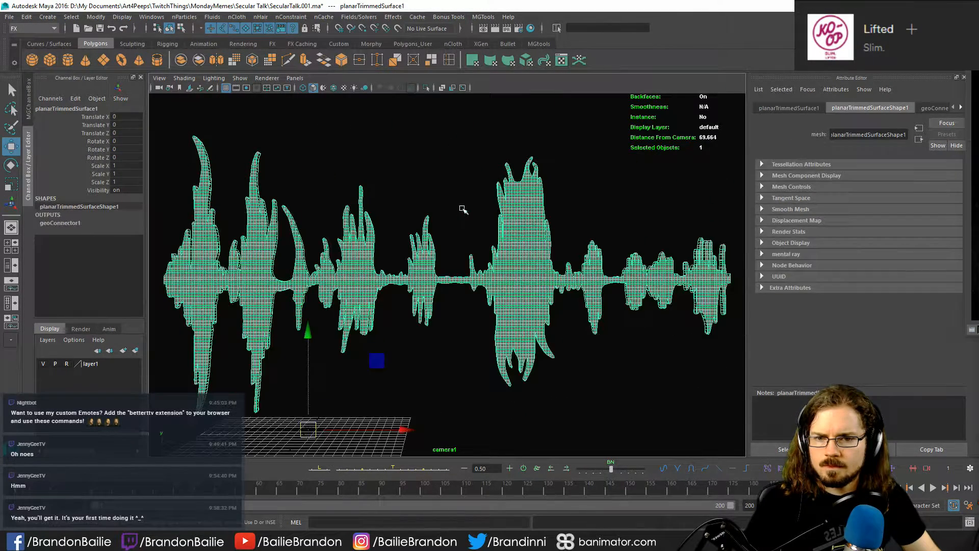
pyautogui.click(437, 353)
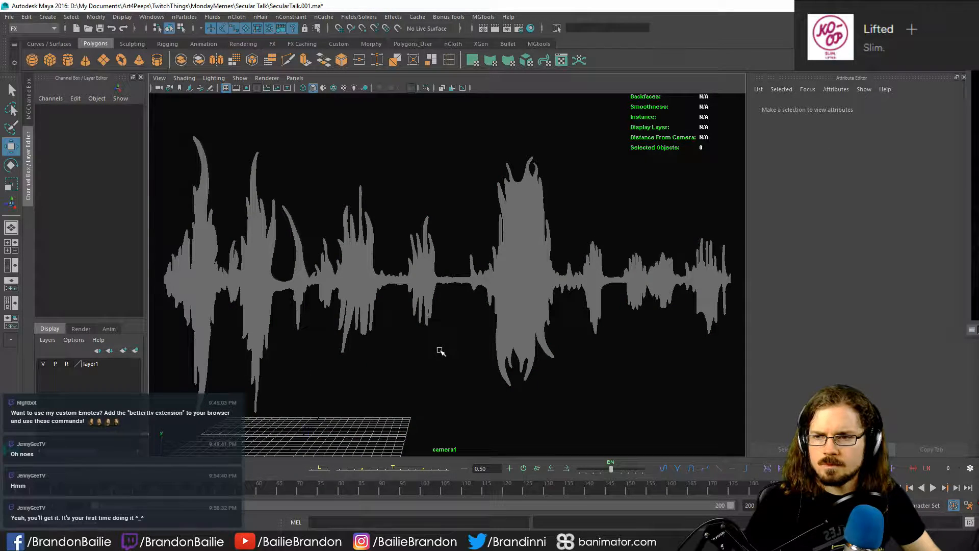
# - Show the new camera's resolution gate and bring the camera closer until the soundwave spans the gate's full width
pyautogui.click(159, 88)
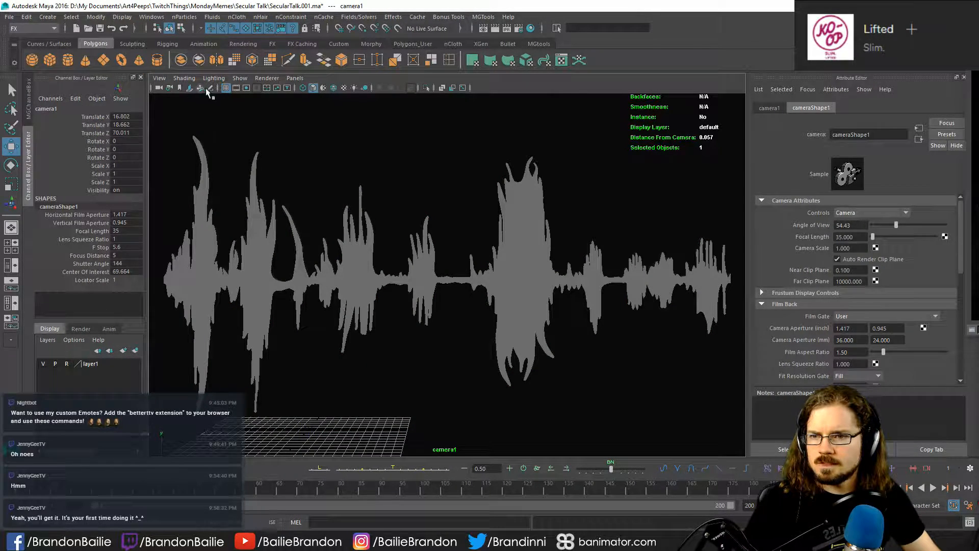
pyautogui.click(247, 87)
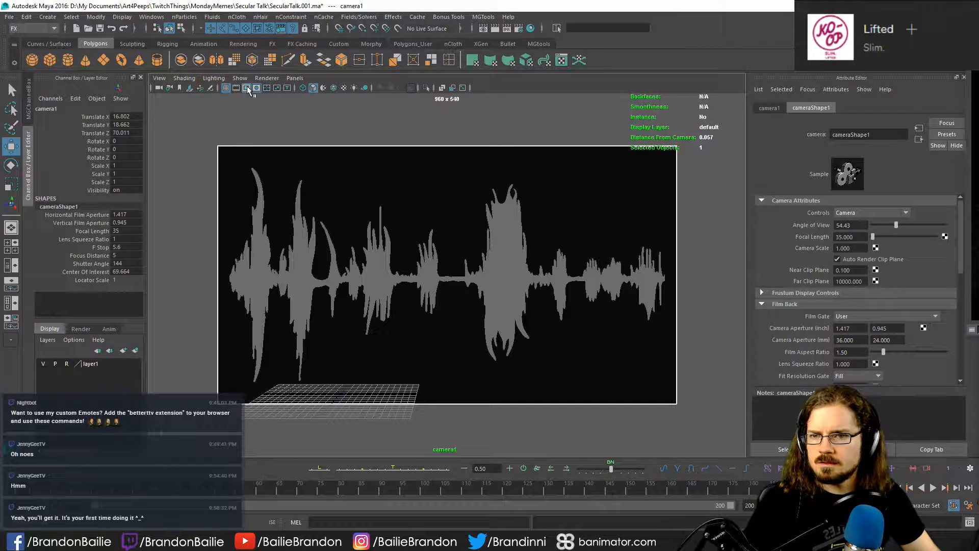
pyautogui.keyDown('alt'); pyautogui.moveTo(320, 177); pyautogui.dragTo(324, 184, button='right'); pyautogui.keyUp('alt')
pyautogui.click(327, 186)
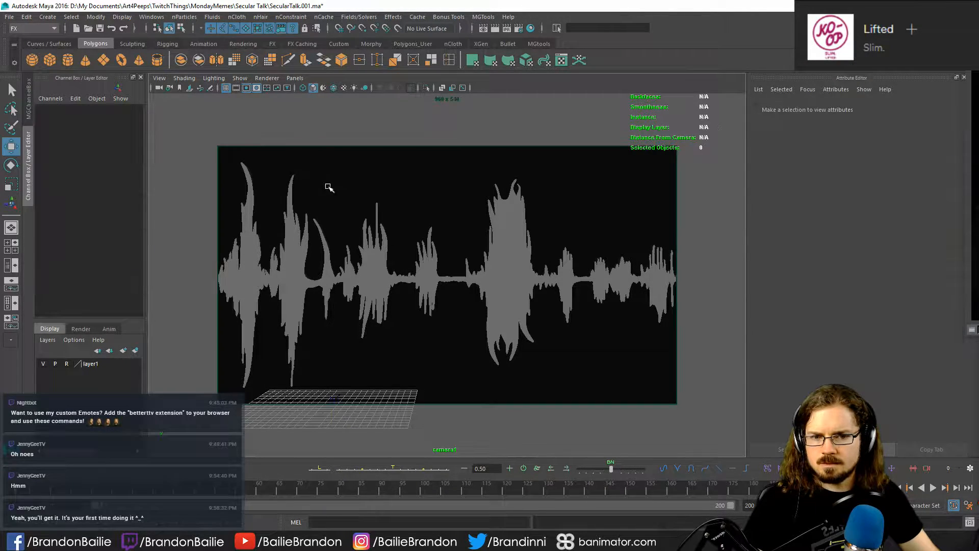
pyautogui.press('space')
pyautogui.press('space')
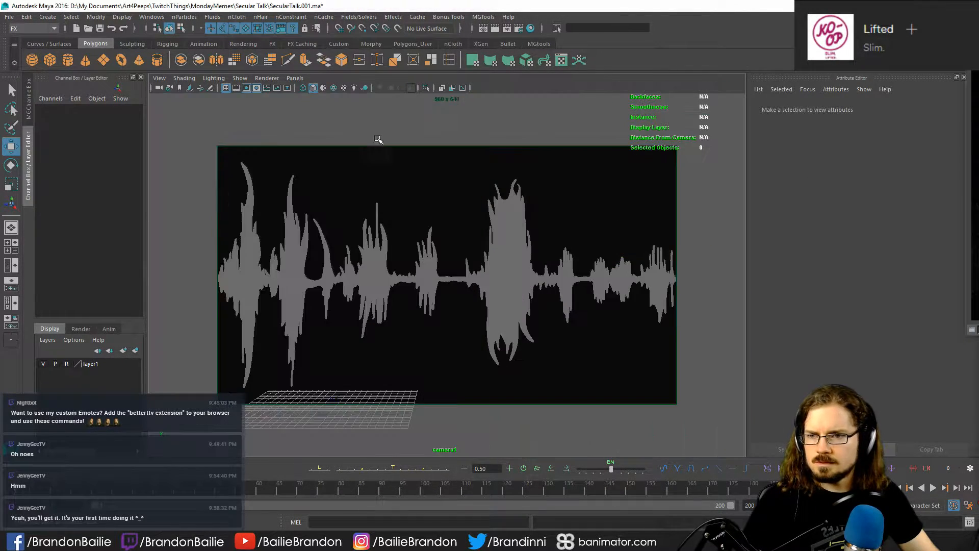
# - Select the new camera, look through its depth of field, environment and special effects sections, and open its Display Options
pyautogui.click(158, 87)
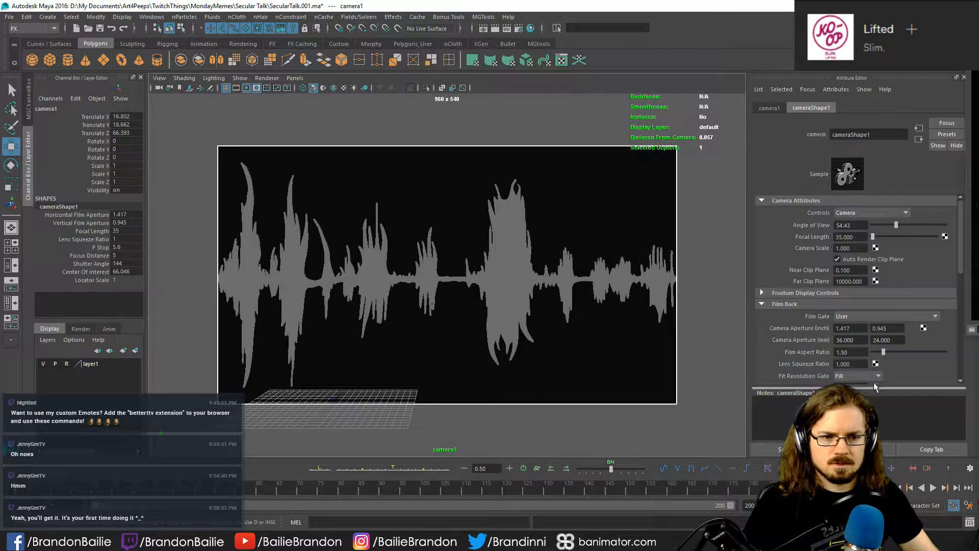
pyautogui.scroll(-5, 862, 373)
pyautogui.click(781, 287)
pyautogui.click(784, 287)
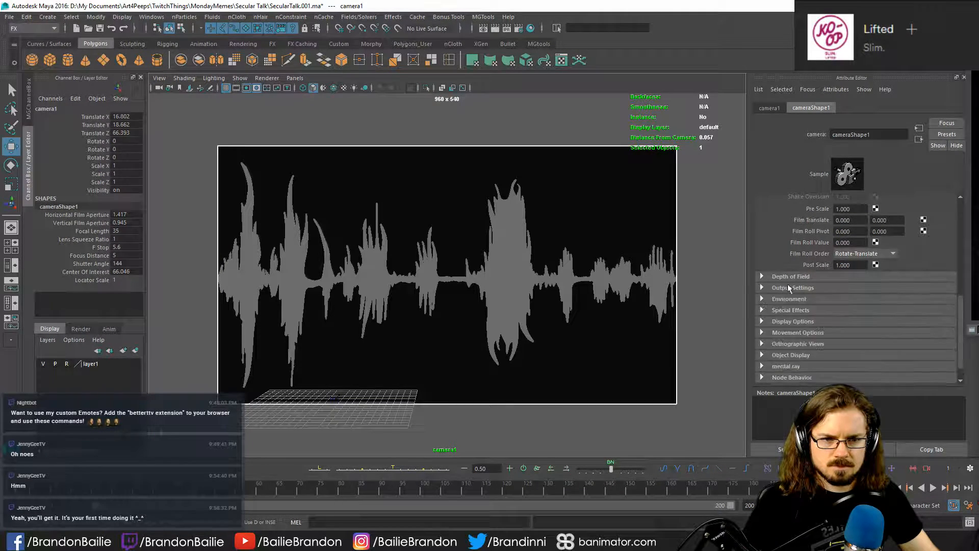
pyautogui.click(791, 278)
pyautogui.click(792, 278)
pyautogui.click(790, 299)
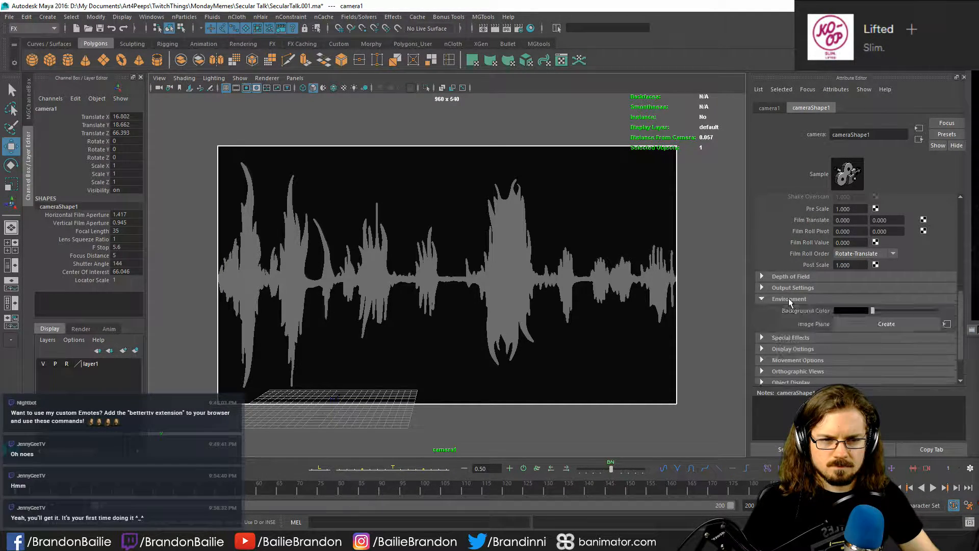
pyautogui.click(790, 299)
pyautogui.click(783, 311)
pyautogui.click(782, 311)
pyautogui.click(782, 322)
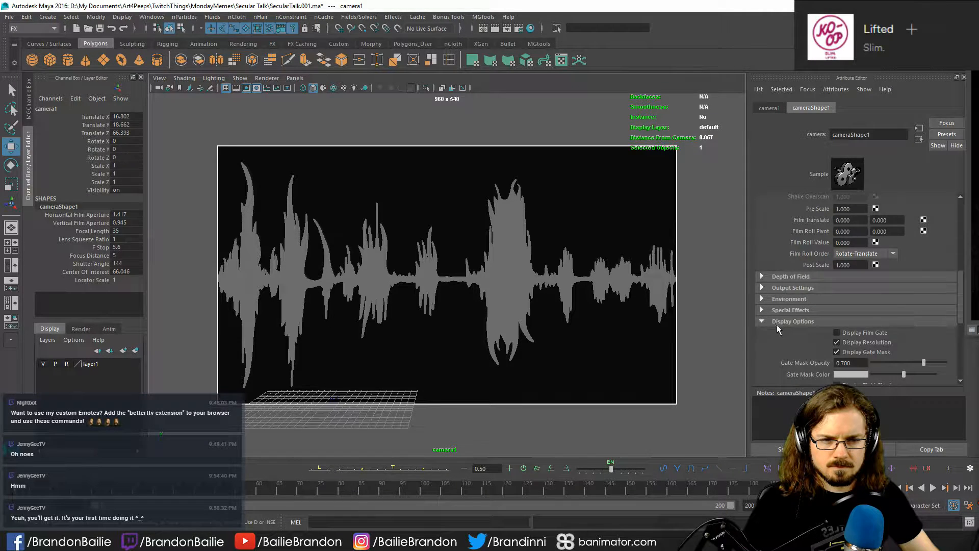
pyautogui.scroll(-3, 776, 325)
pyautogui.moveTo(826, 269); pyautogui.dragTo(824, 268)
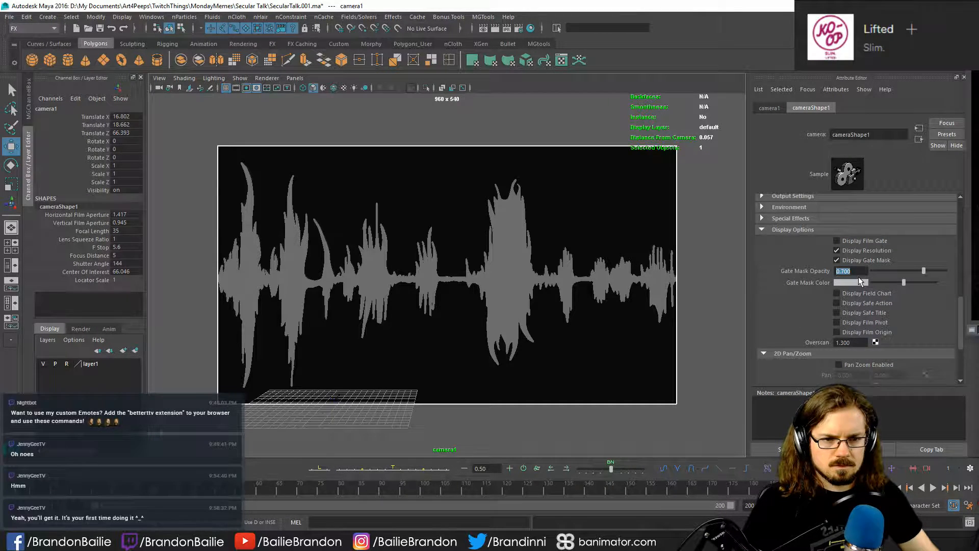
pyautogui.click(857, 352)
# - Try an overscan of 1.05 on the camera
pyautogui.click(851, 342)
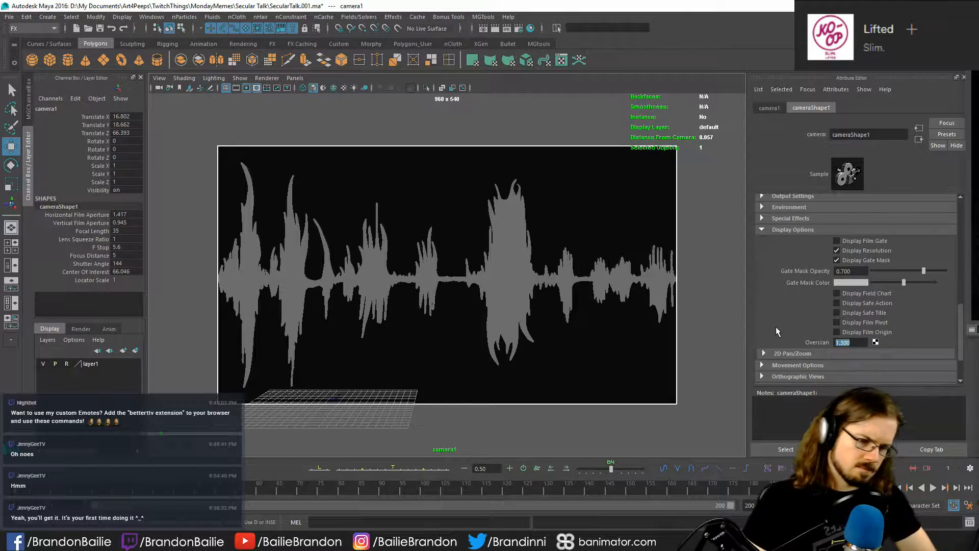
pyautogui.press('BackSpace')
pyautogui.press('BackSpace')
pyautogui.press('BackSpace')
pyautogui.write('050')
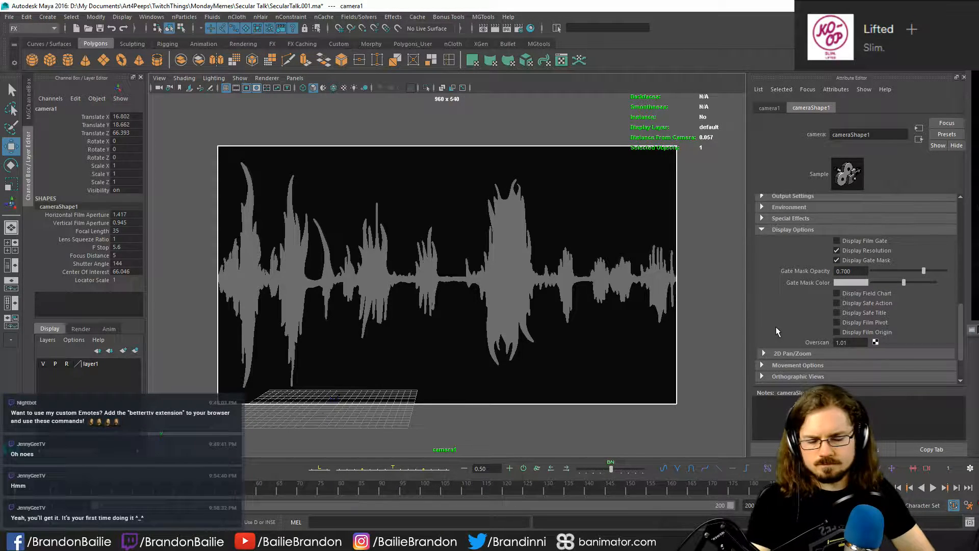
pyautogui.press('Return')
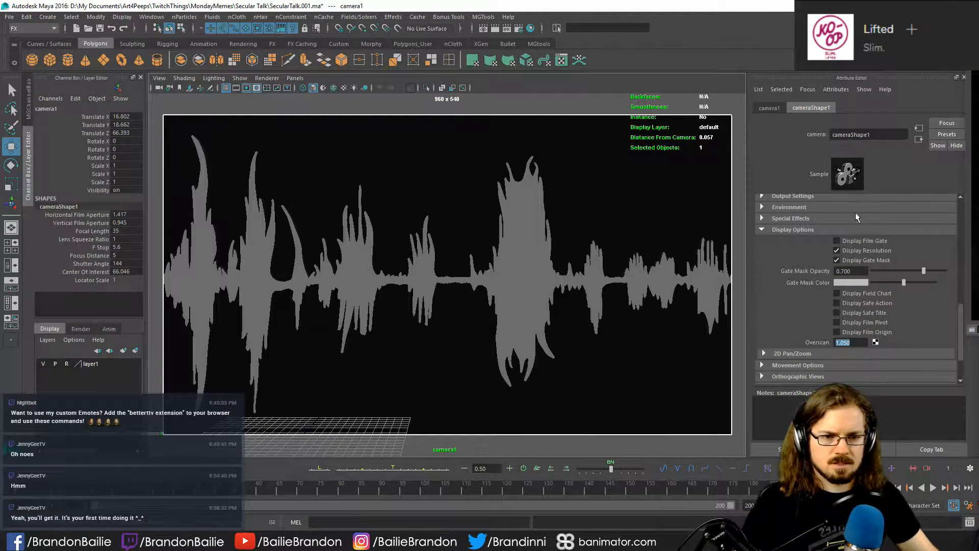
# - Set the camera's overscan to 1 and clear the selection
pyautogui.write('1')
pyautogui.press('Return')
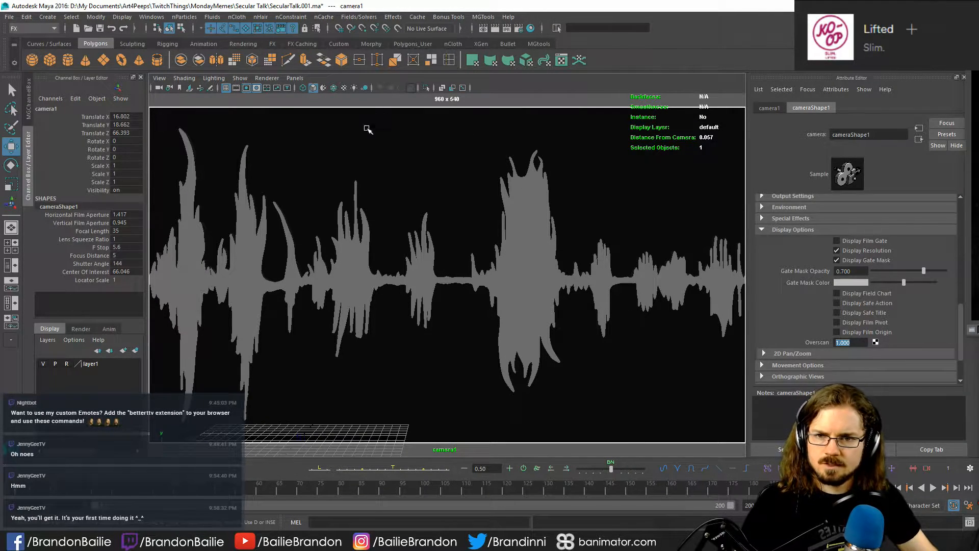
pyautogui.click(366, 133)
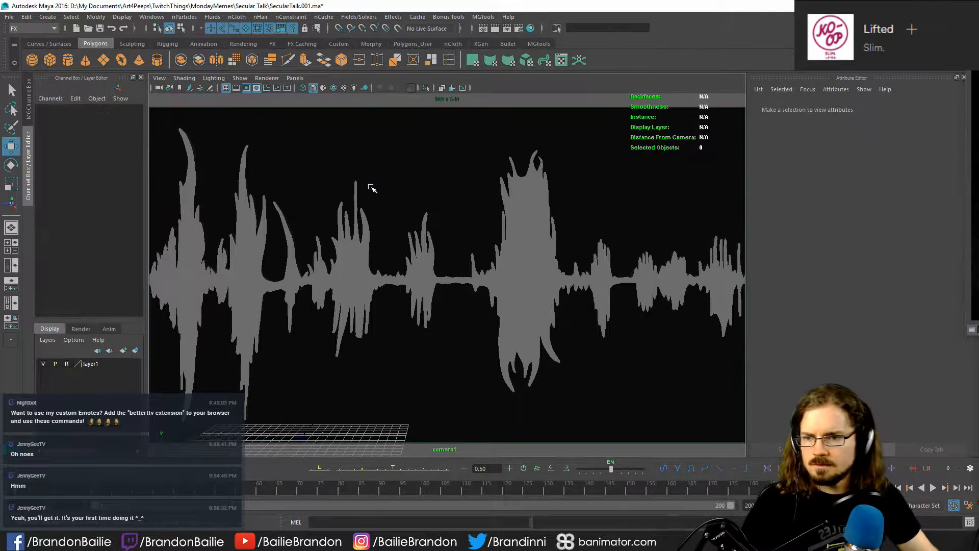
# - Render the new camera's view to check the lighting on the soundwave and close the finished render
pyautogui.click(417, 252)
pyautogui.click(563, 102)
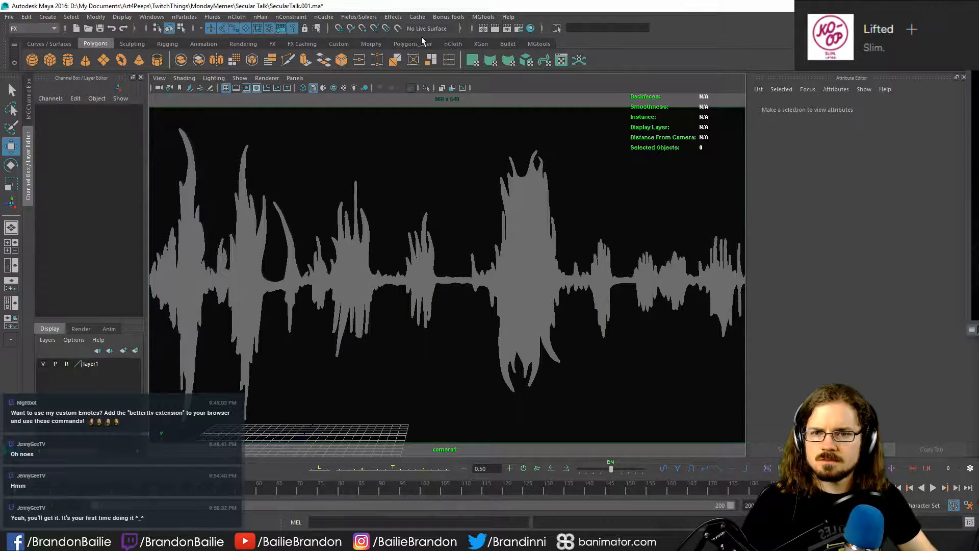
pyautogui.click(493, 29)
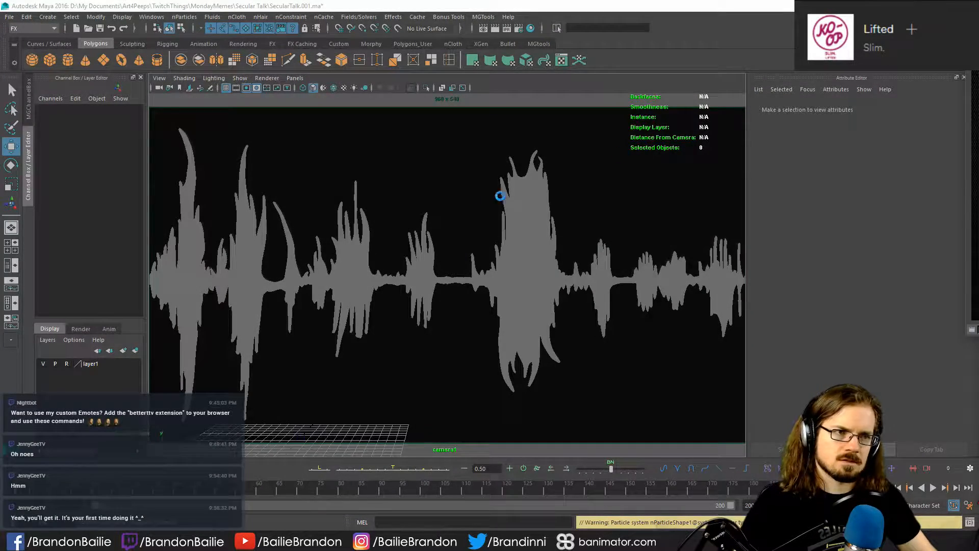
pyautogui.moveTo(360, 114); pyautogui.dragTo(398, 84)
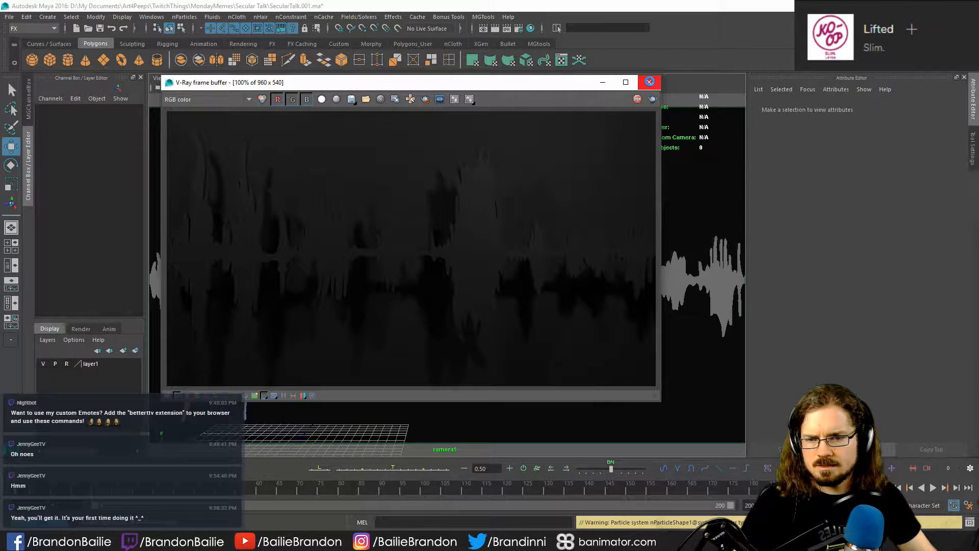
pyautogui.click(649, 82)
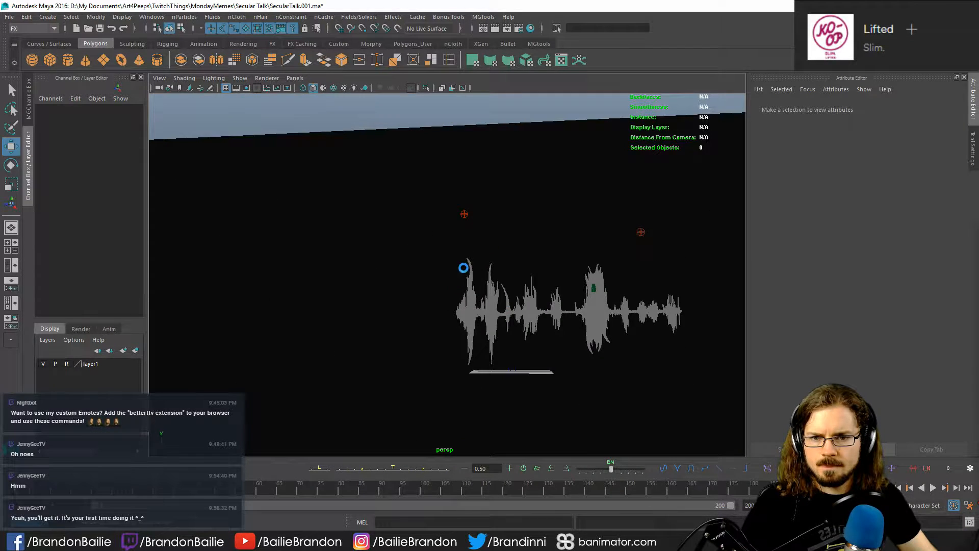
# - Select both sphere lights, set the intensity multiplier to 60 and clear the selection
pyautogui.click(464, 214)
pyautogui.keyDown('shift'); pyautogui.click(639, 232); pyautogui.keyUp('shift')
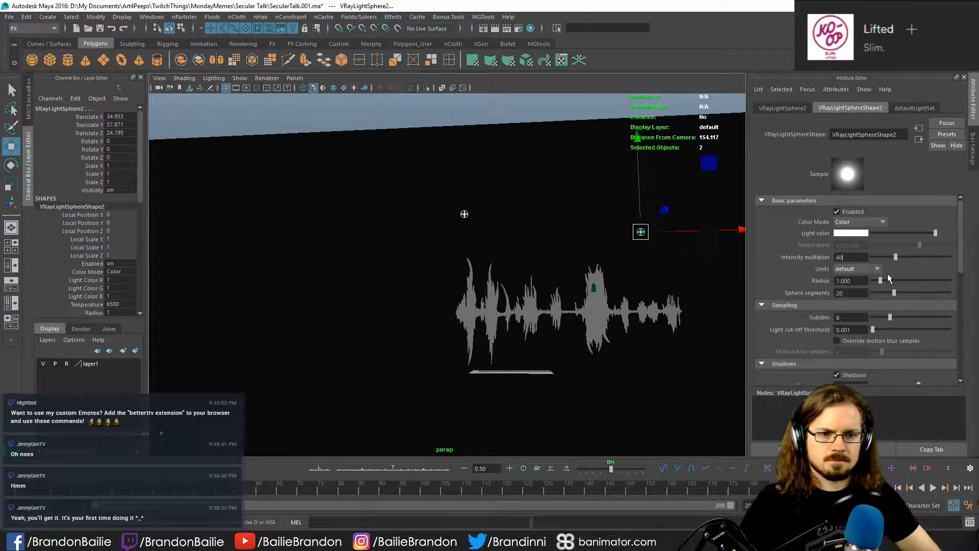
pyautogui.click(493, 275)
# - Make the backdrop on layer1 selectable and move it forward to Translate Z 47.218, close behind the soundwave
pyautogui.keyDown('alt'); pyautogui.moveTo(492, 276); pyautogui.dragTo(356, 360); pyautogui.keyUp('alt')
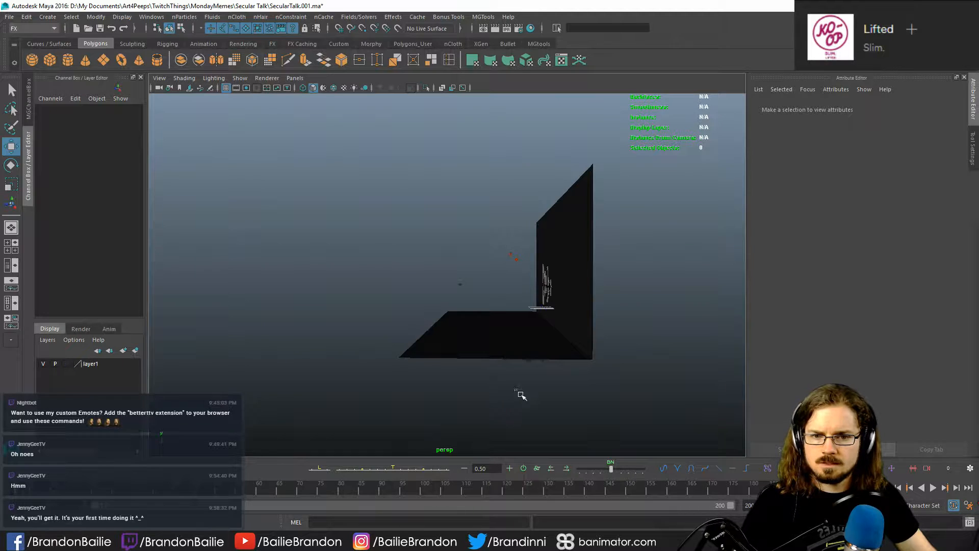
pyautogui.click(482, 348)
pyautogui.keyDown('alt'); pyautogui.moveTo(482, 347); pyautogui.dragTo(402, 335, button='middle'); pyautogui.keyUp('alt')
pyautogui.keyDown('alt'); pyautogui.moveTo(402, 335); pyautogui.dragTo(469, 360, button='right'); pyautogui.keyUp('alt')
pyautogui.keyDown('alt'); pyautogui.moveTo(424, 350); pyautogui.dragTo(433, 351); pyautogui.keyUp('alt')
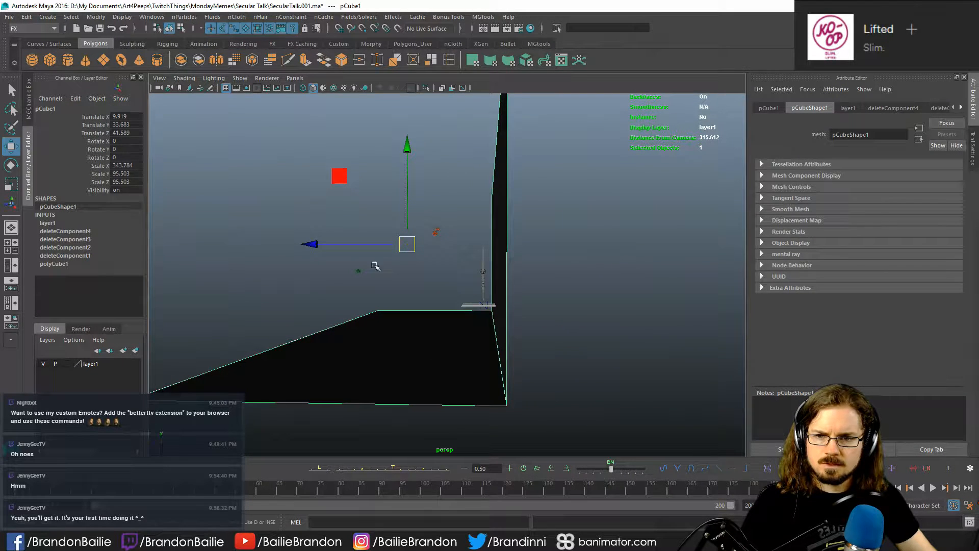
pyautogui.moveTo(315, 249)
pyautogui.mouseDown()
pyautogui.moveTo(306, 253)
pyautogui.moveTo(324, 258)
pyautogui.mouseUp()
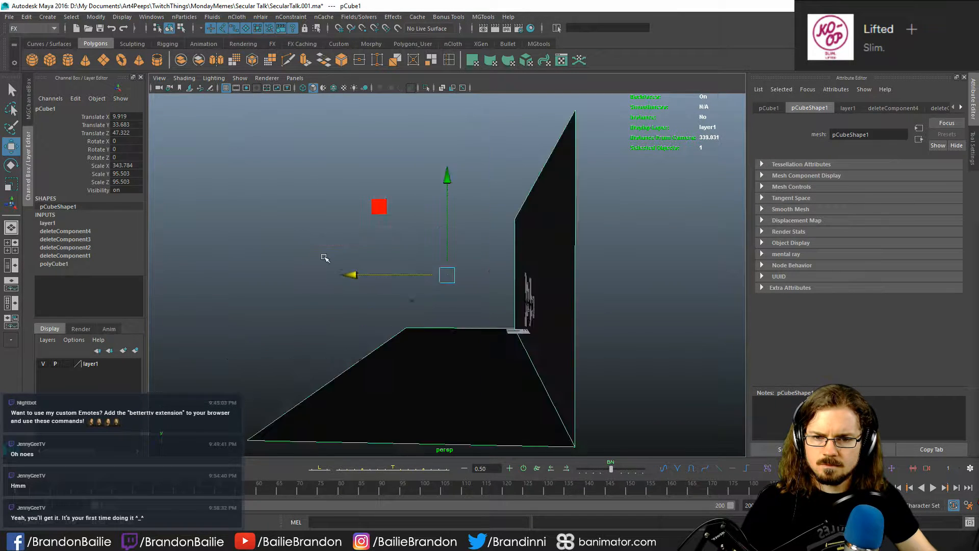
pyautogui.keyDown('alt'); pyautogui.moveTo(281, 304); pyautogui.dragTo(468, 342, button='right'); pyautogui.keyUp('alt')
pyautogui.keyDown('alt'); pyautogui.moveTo(468, 342); pyautogui.dragTo(379, 320, button='middle'); pyautogui.keyUp('alt')
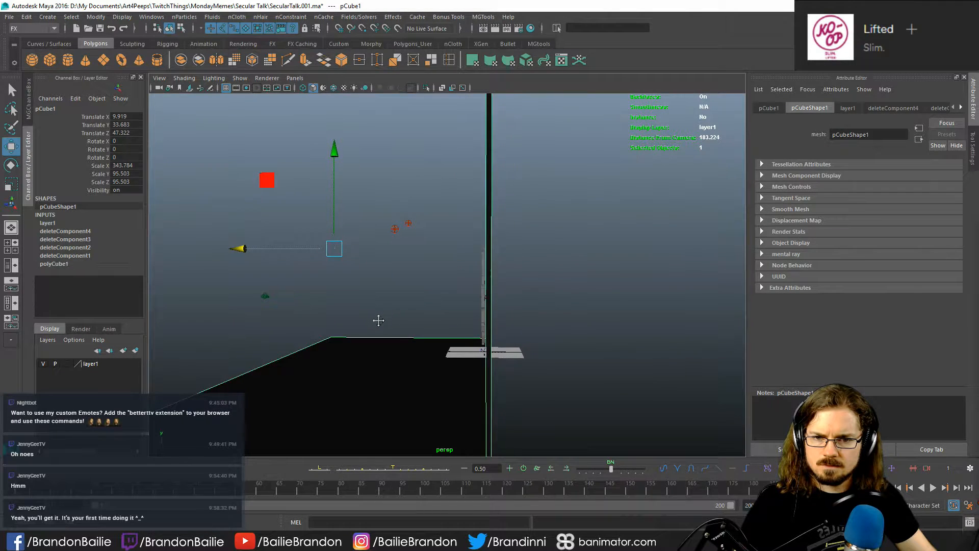
pyautogui.keyDown('alt'); pyautogui.moveTo(381, 323); pyautogui.dragTo(428, 314, button='middle'); pyautogui.keyUp('alt')
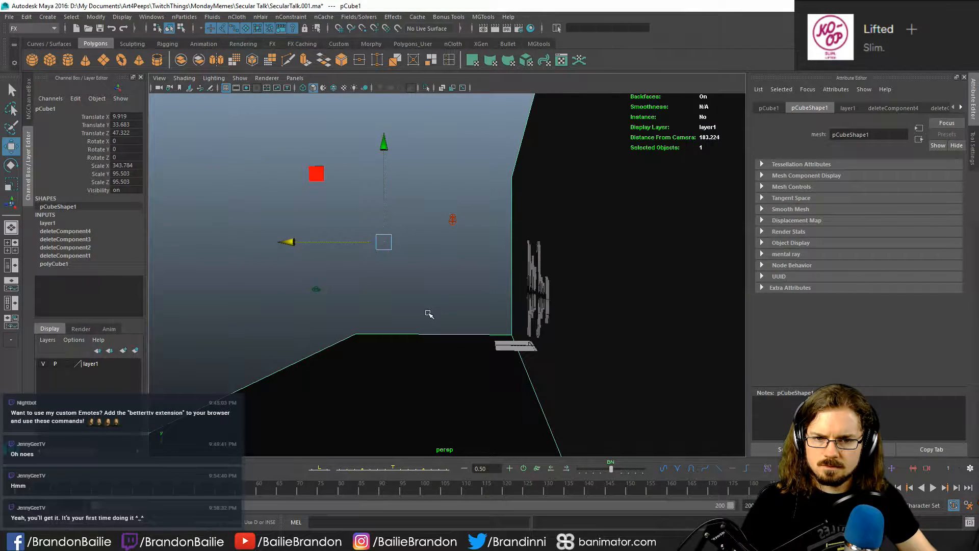
pyautogui.keyDown('alt'); pyautogui.moveTo(428, 314); pyautogui.dragTo(379, 310); pyautogui.keyUp('alt')
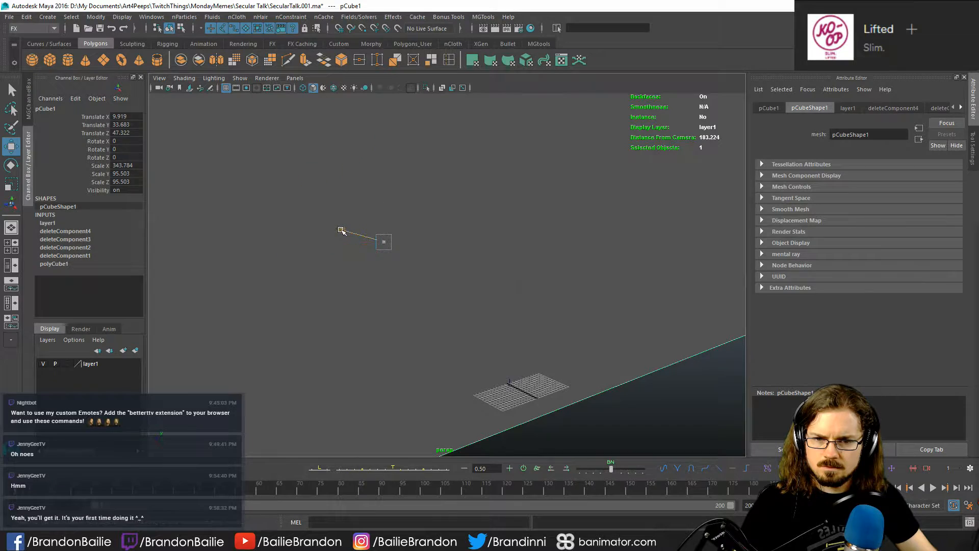
pyautogui.moveTo(341, 230); pyautogui.dragTo(342, 230)
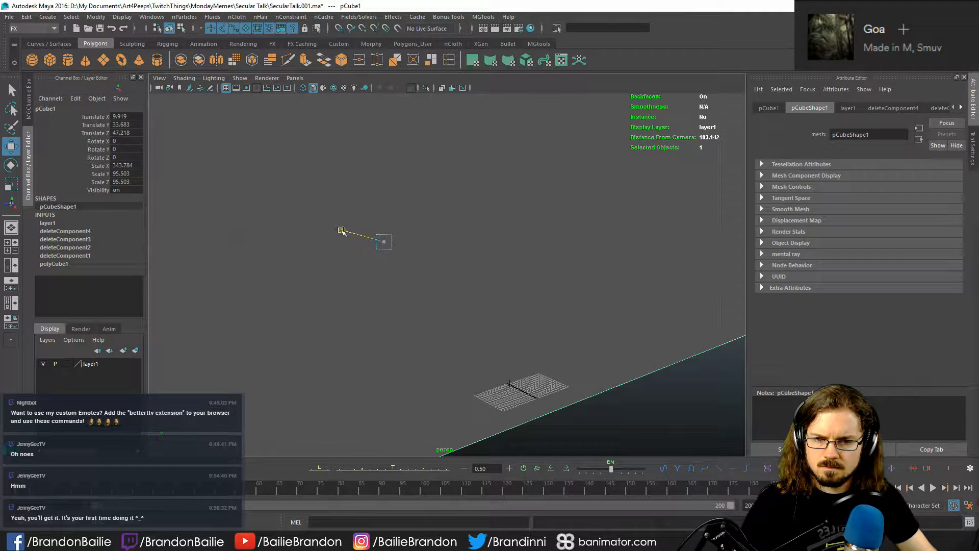
pyautogui.press('q')
# - Select the new camera from its own view and lock its translate, rotate and Scale X channels
pyautogui.keyDown('alt'); pyautogui.moveTo(400, 299); pyautogui.dragTo(513, 298); pyautogui.keyUp('alt')
pyautogui.scroll(2, 421, 301)
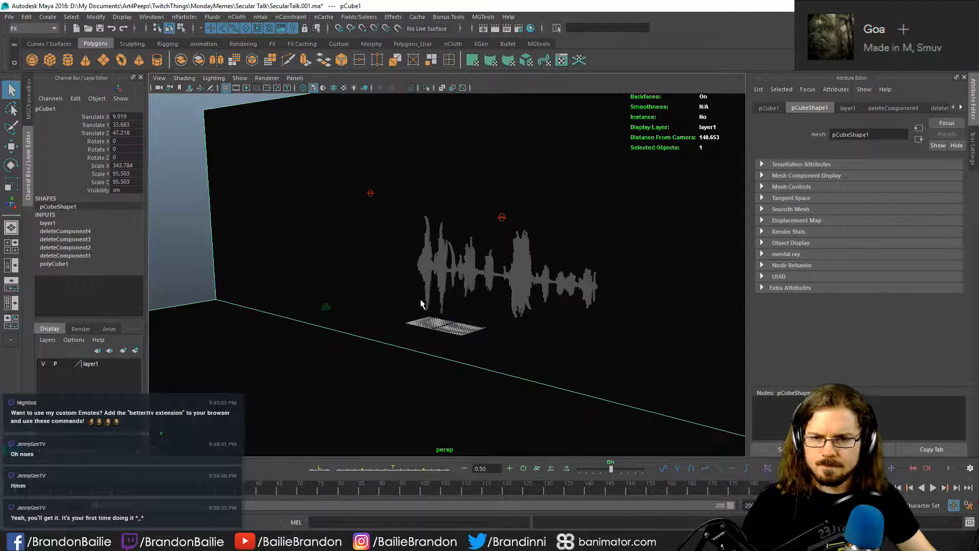
pyautogui.press('space')
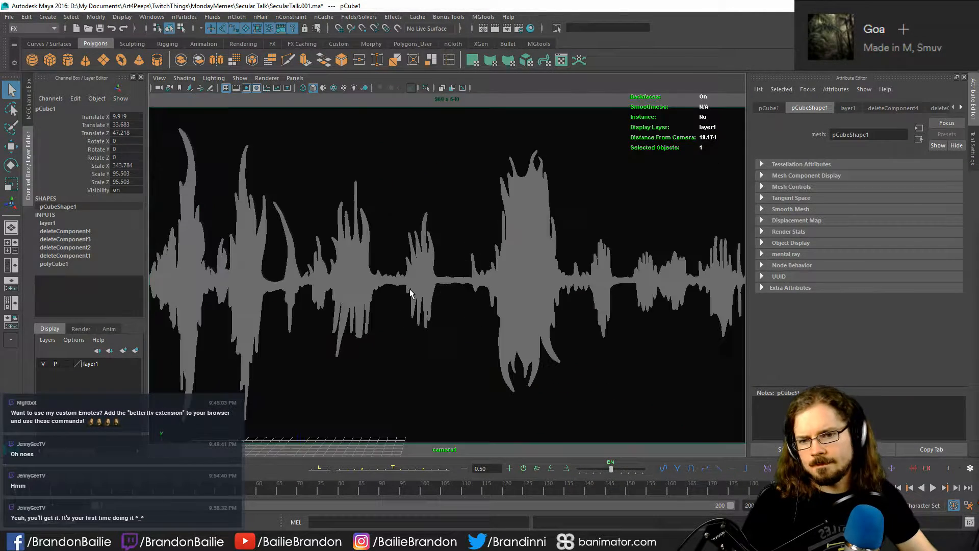
pyautogui.click(160, 88)
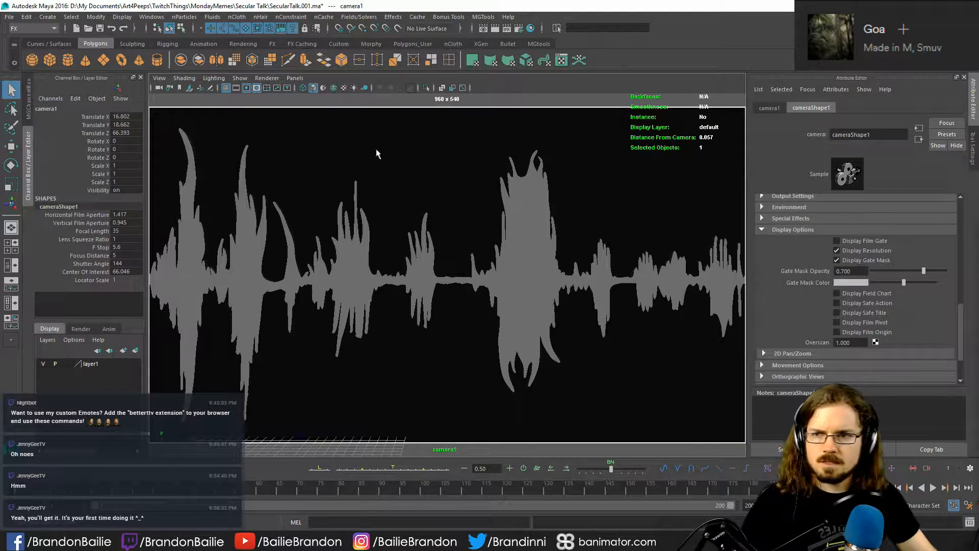
pyautogui.moveTo(110, 117); pyautogui.dragTo(94, 165)
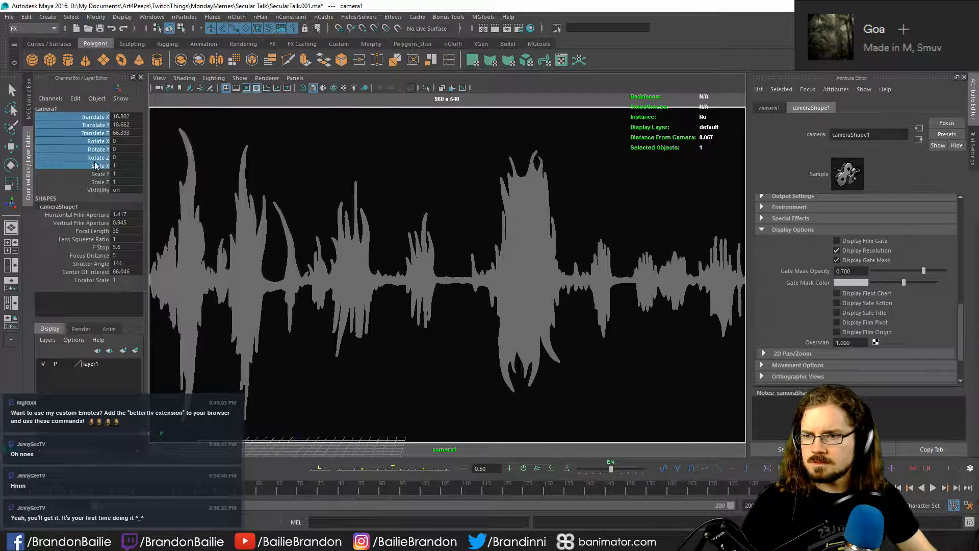
pyautogui.rightClick(93, 141)
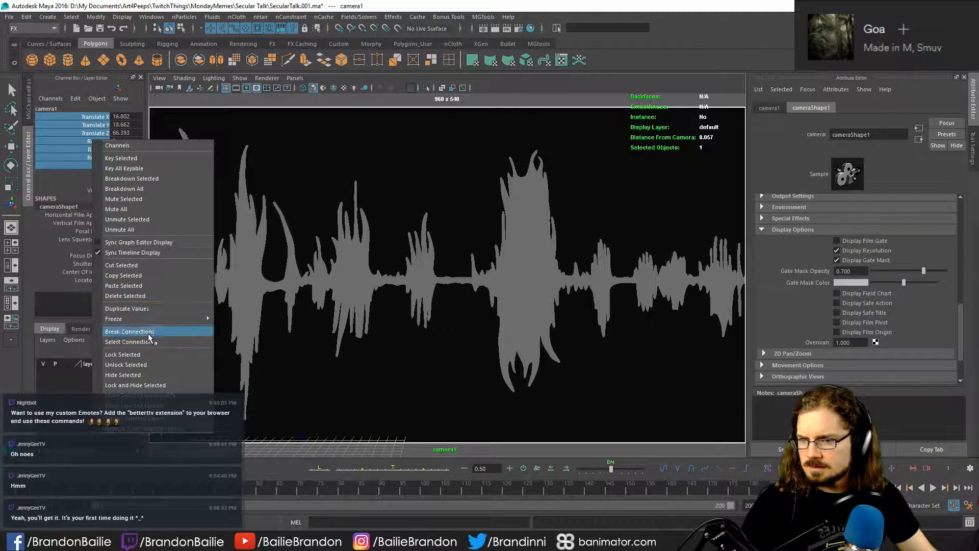
pyautogui.click(154, 356)
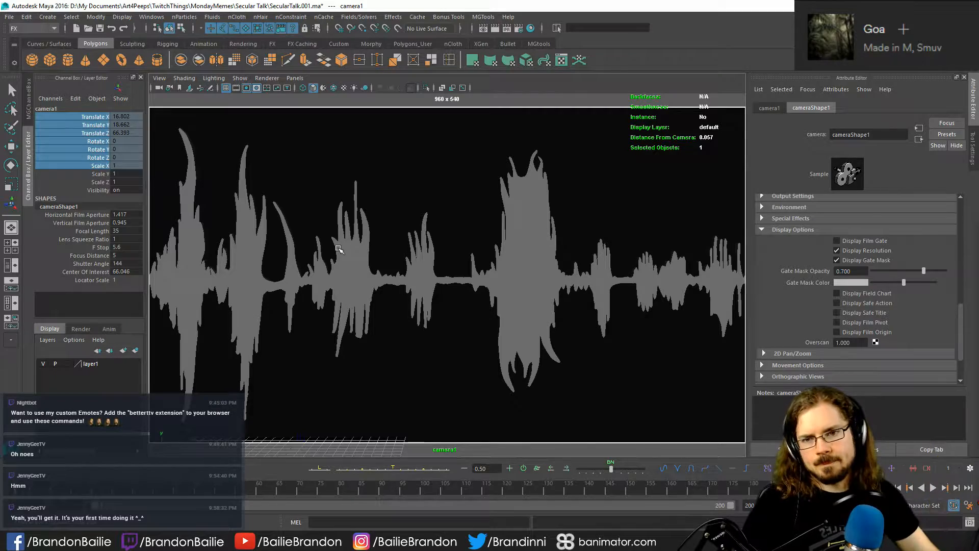
# - Render the new camera's view with the backdrop close behind the soundwave and close the render
pyautogui.press('q')
pyautogui.click(390, 210)
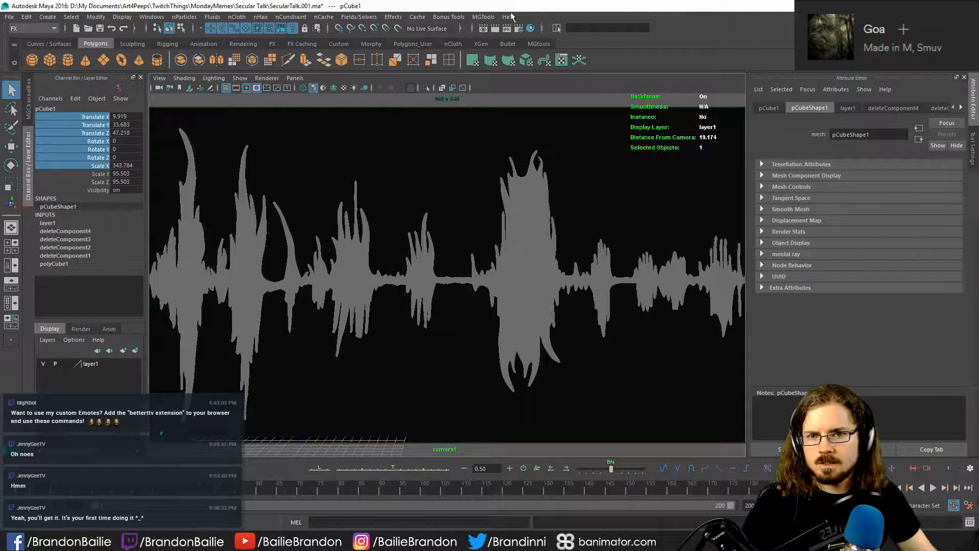
pyautogui.click(495, 28)
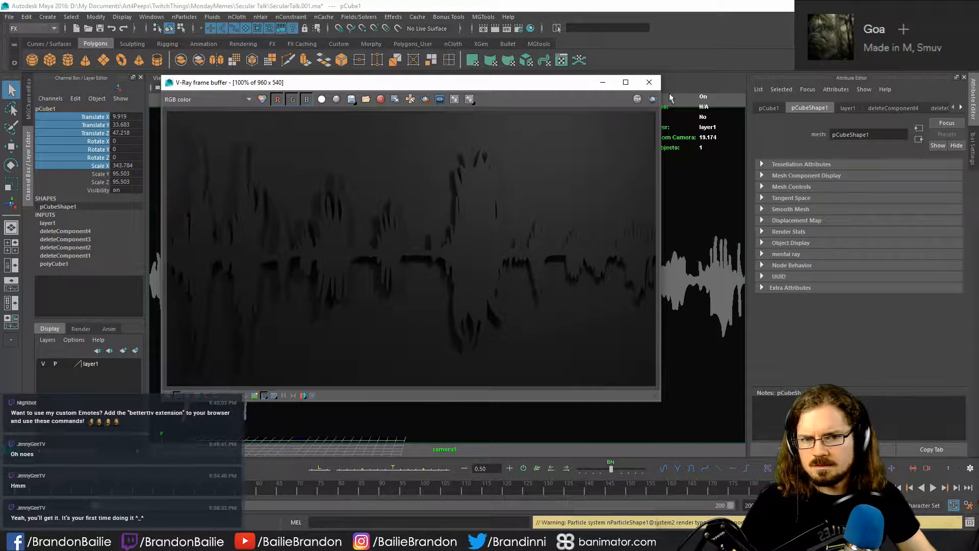
pyautogui.click(654, 82)
# - Set the intensity multiplier of VRayLightSphere1 to 60 in the perspective view
pyautogui.press('space')
pyautogui.moveTo(376, 297); pyautogui.dragTo(382, 248)
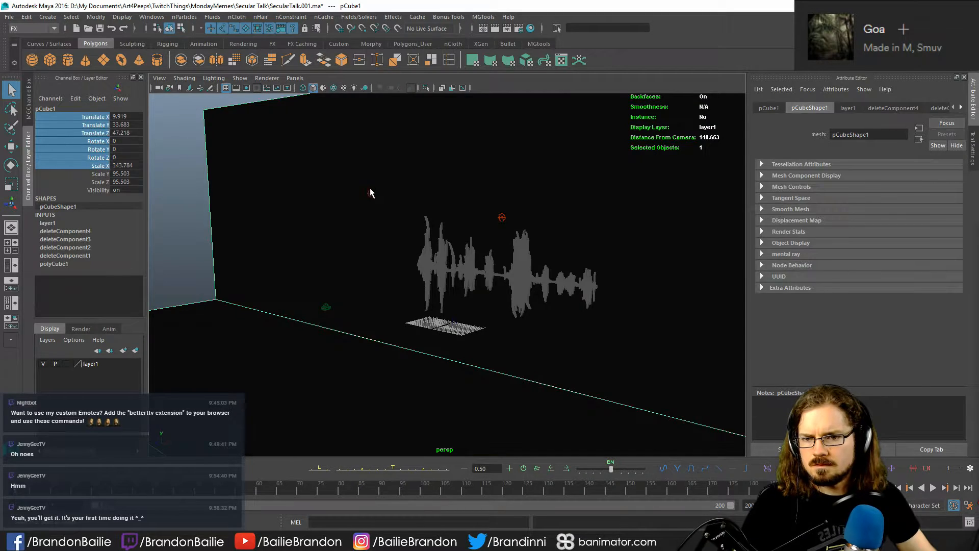
pyautogui.click(370, 193)
pyautogui.moveTo(371, 193)
pyautogui.keyDown('alt'); pyautogui.mouseDown()
pyautogui.moveTo(400, 227)
pyautogui.moveTo(371, 230)
pyautogui.moveTo(433, 219)
pyautogui.moveTo(462, 227)
pyautogui.mouseUp(); pyautogui.keyUp('alt')
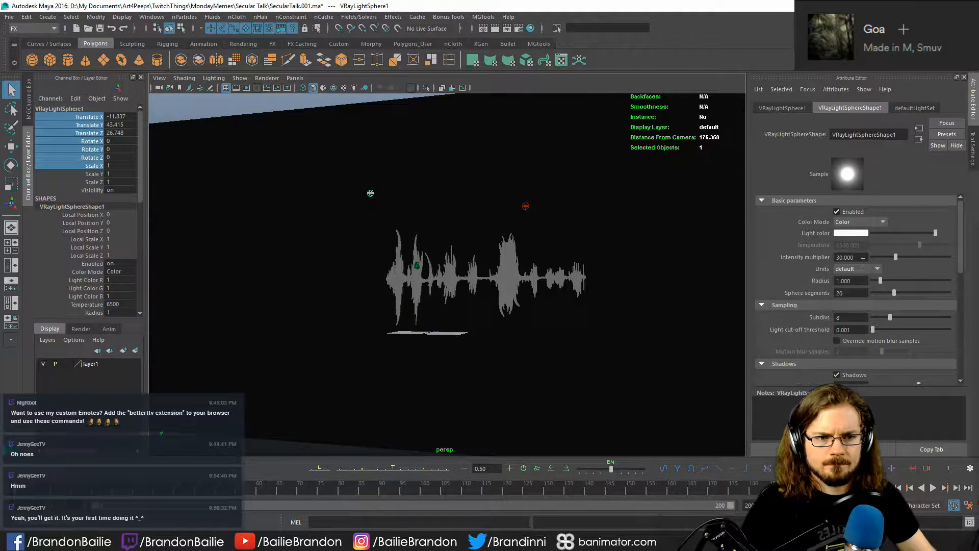
pyautogui.write('60')
pyautogui.press('Return')
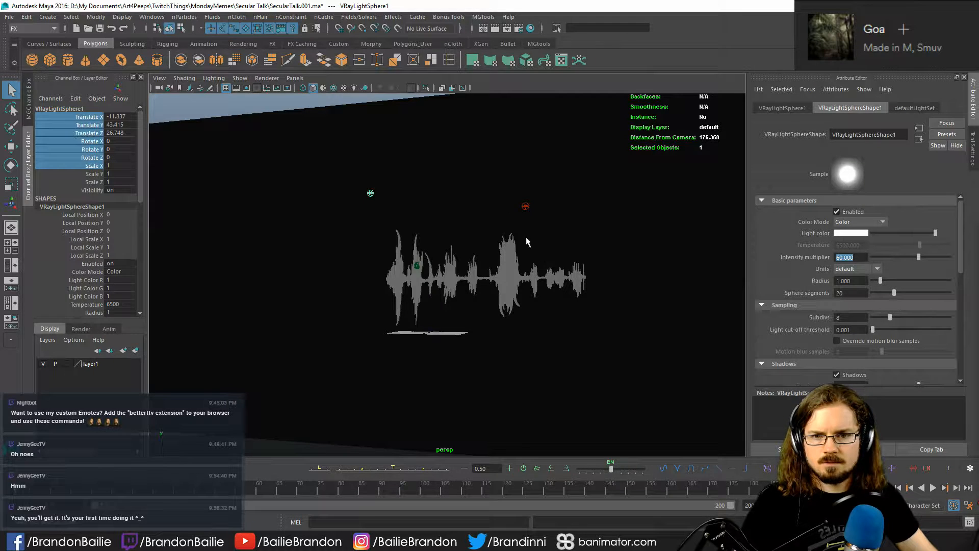
# - Move VRayLightSphere2 outward and up to Translate X 46.653 and Translate Y 45.476
pyautogui.click(527, 206)
pyautogui.press('w')
pyautogui.keyDown('alt'); pyautogui.moveTo(526, 205); pyautogui.dragTo(474, 311); pyautogui.keyUp('alt')
pyautogui.keyDown('alt'); pyautogui.moveTo(591, 276); pyautogui.dragTo(603, 220); pyautogui.keyUp('alt')
pyautogui.moveTo(594, 138); pyautogui.dragTo(634, 111)
pyautogui.press('q')
pyautogui.keyDown('alt'); pyautogui.moveTo(583, 224); pyautogui.dragTo(578, 326); pyautogui.keyUp('alt')
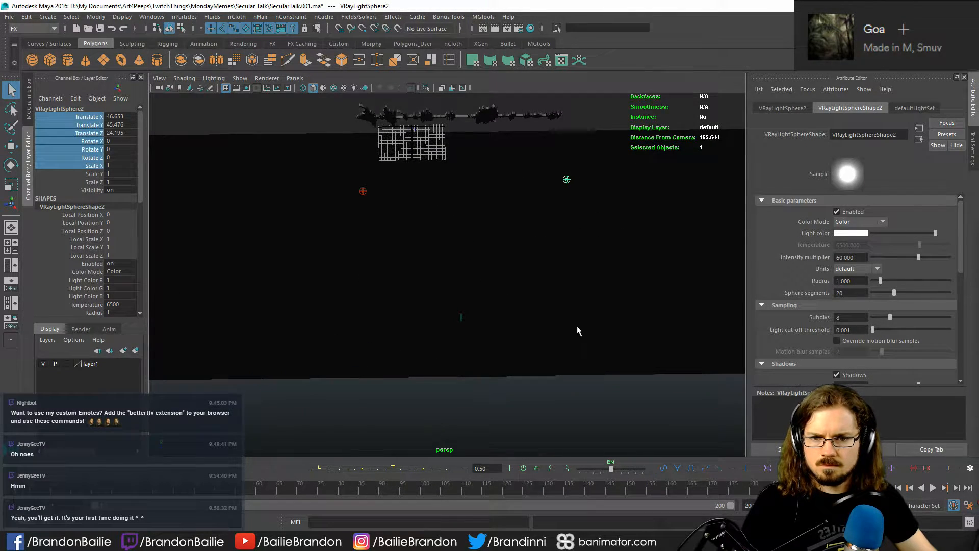
# - Move both sphere lights together toward the soundwave, bringing VRayLightSphere1 to Translate Z 20.487
pyautogui.press('[')
pyautogui.press(']')
pyautogui.keyDown('shift'); pyautogui.click(369, 193); pyautogui.keyUp('shift')
pyautogui.press('w')
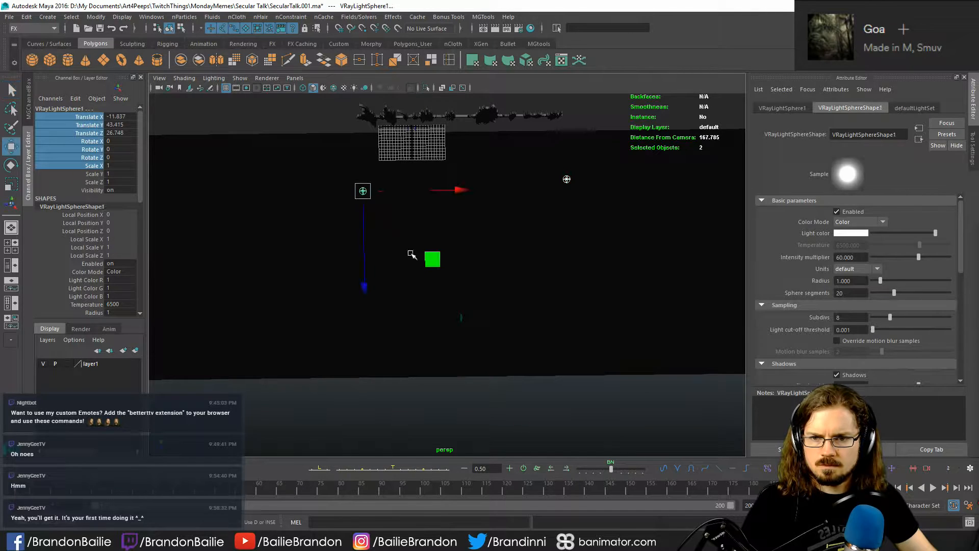
pyautogui.moveTo(364, 285); pyautogui.dragTo(363, 263)
pyautogui.press('[')
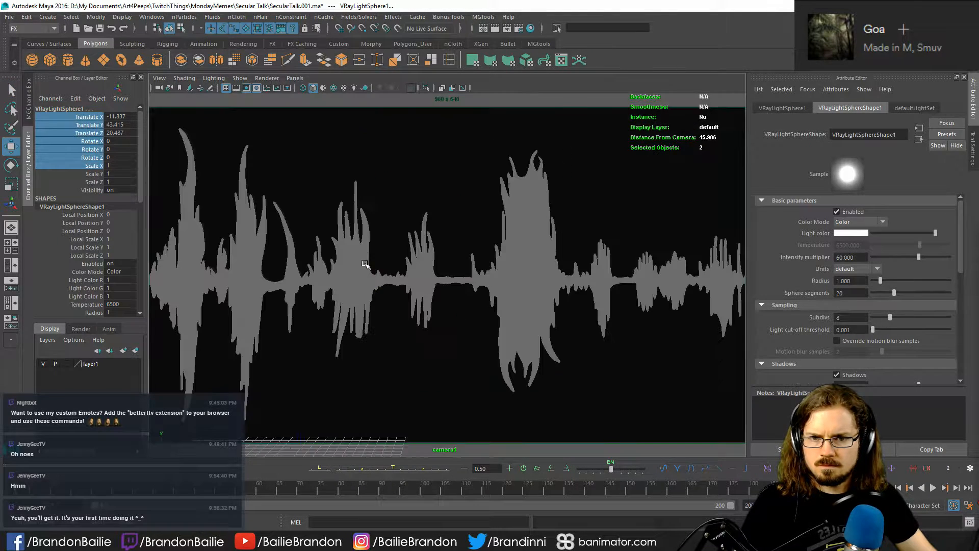
pyautogui.press('q')
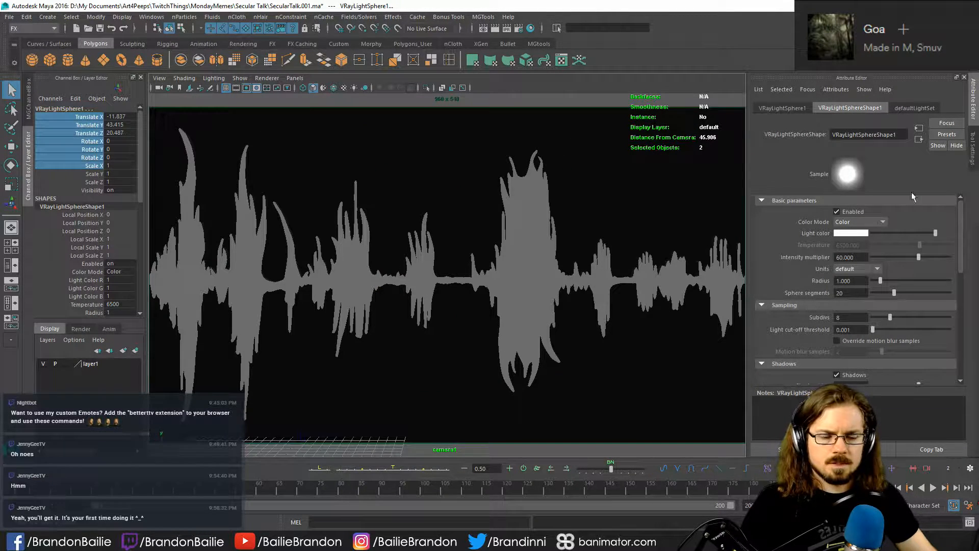
# - Check the two sphere lights' placement from above and render the camera view with them closer to the soundwave
pyautogui.press(']')
pyautogui.keyDown('alt'); pyautogui.moveTo(447, 239); pyautogui.dragTo(374, 193); pyautogui.keyUp('alt')
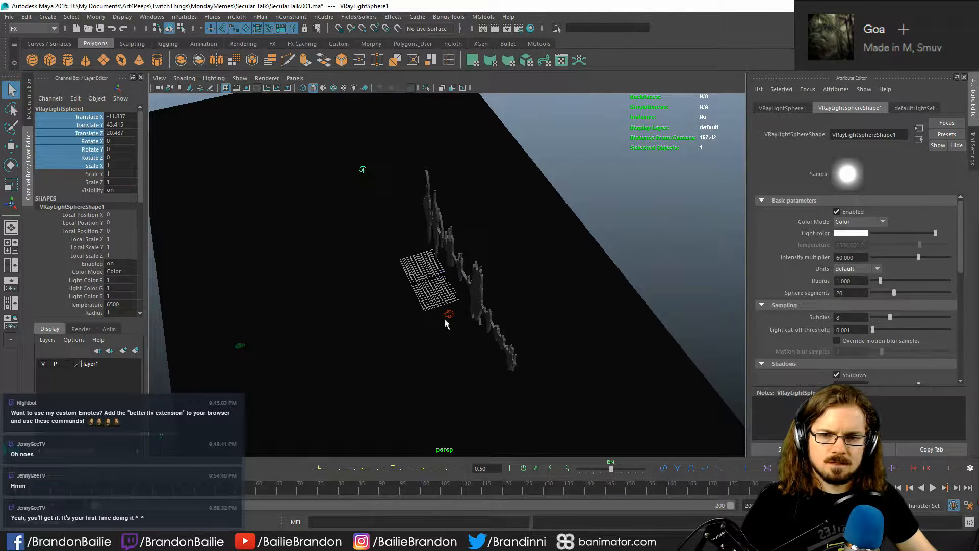
pyautogui.press('w')
pyautogui.keyDown('alt'); pyautogui.moveTo(449, 315); pyautogui.dragTo(426, 404); pyautogui.keyUp('alt')
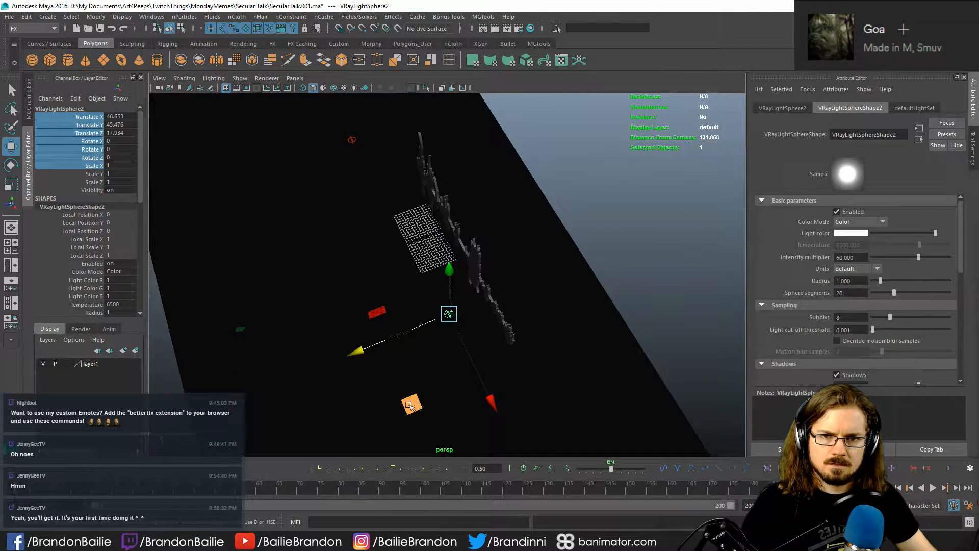
pyautogui.press('[')
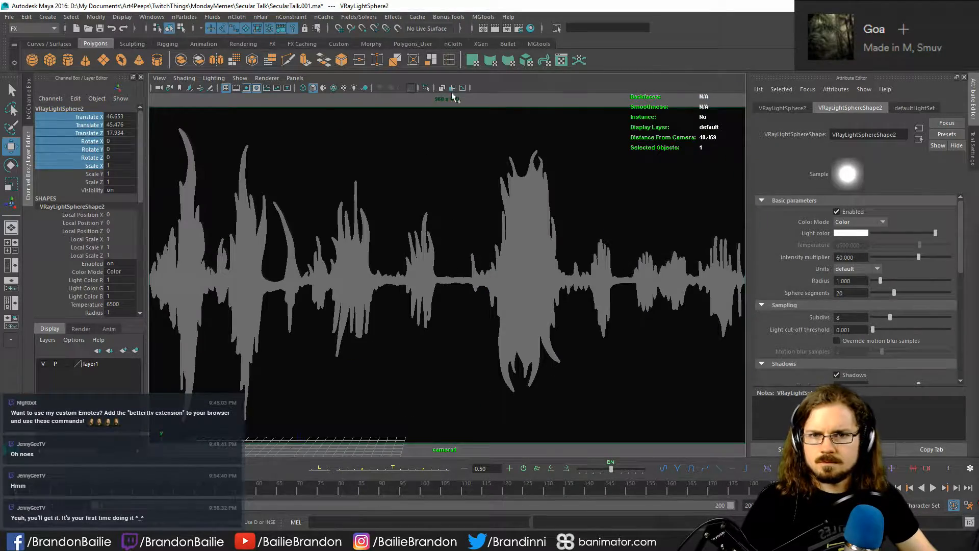
pyautogui.click(493, 29)
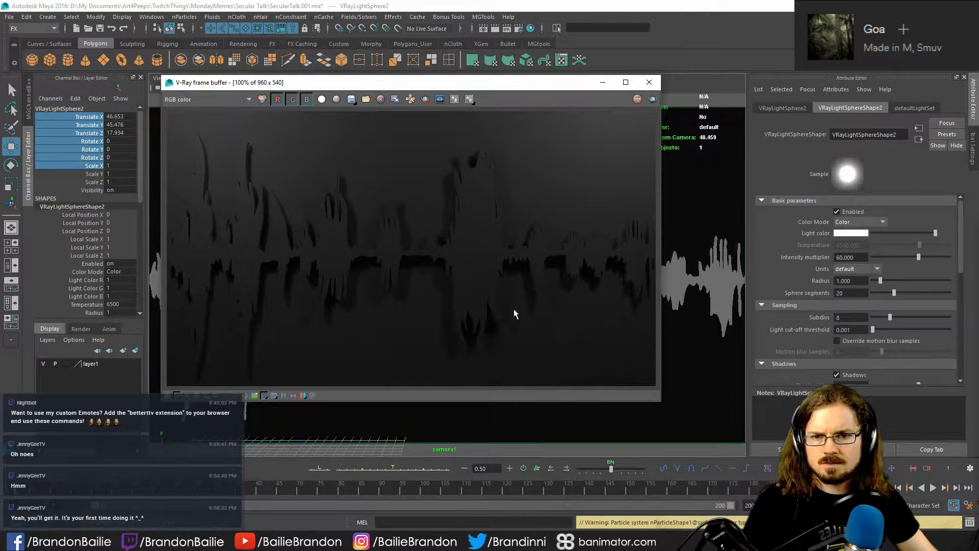
pyautogui.click(649, 82)
# - Delete VRayLightSphere2
pyautogui.scroll(-2, 516, 244)
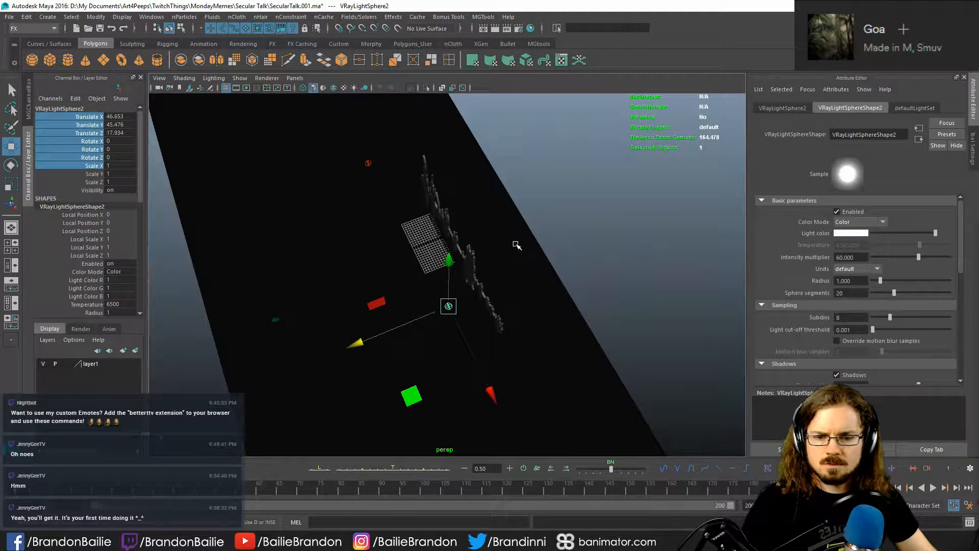
pyautogui.press('Delete')
# - Reposition VRayLightSphere1 in front of the soundwave at Translate X 12.145, Y 35.229 and Z 29.586
pyautogui.moveTo(363, 151); pyautogui.dragTo(381, 201)
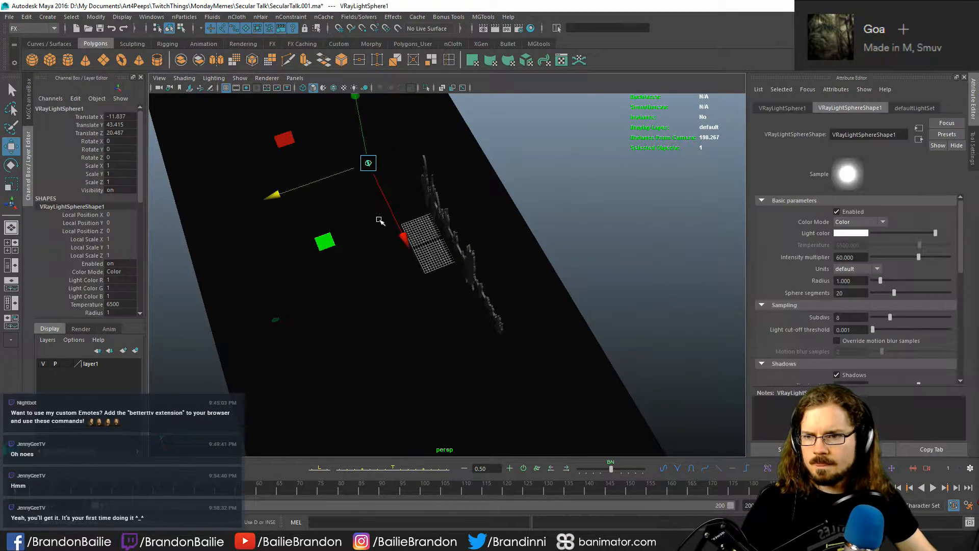
pyautogui.hotkey('alt', 'r')
pyautogui.moveTo(362, 271); pyautogui.dragTo(267, 279)
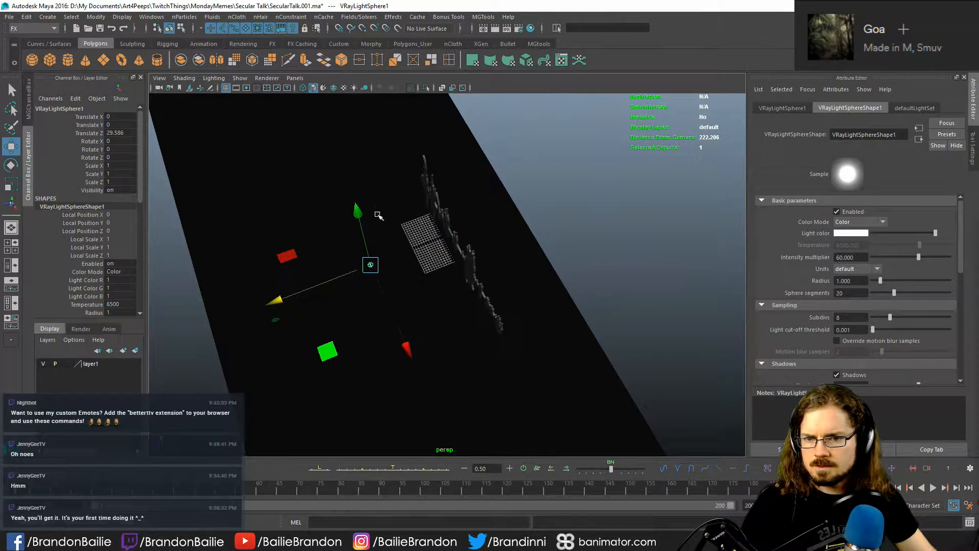
pyautogui.moveTo(359, 211); pyautogui.dragTo(346, 158)
pyautogui.keyDown('alt'); pyautogui.moveTo(364, 212); pyautogui.dragTo(449, 153); pyautogui.keyUp('alt')
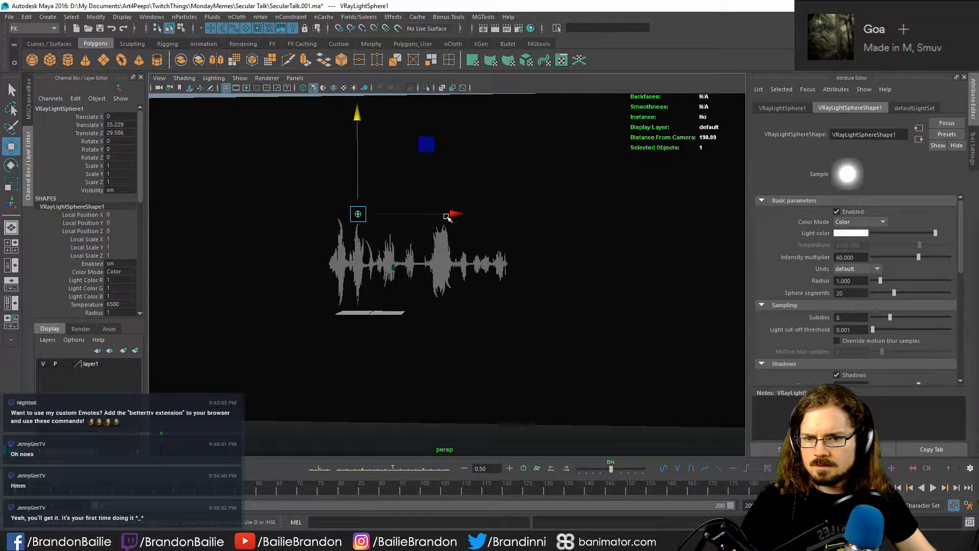
pyautogui.moveTo(452, 213); pyautogui.dragTo(487, 215)
# - Scale VRayLightSphere1 uniformly to 4.961 and move it to Translate X 17.555 and Y 39.696
pyautogui.press('r')
pyautogui.moveTo(391, 215); pyautogui.dragTo(410, 222)
pyautogui.press('w')
pyautogui.moveTo(395, 115); pyautogui.dragTo(396, 102)
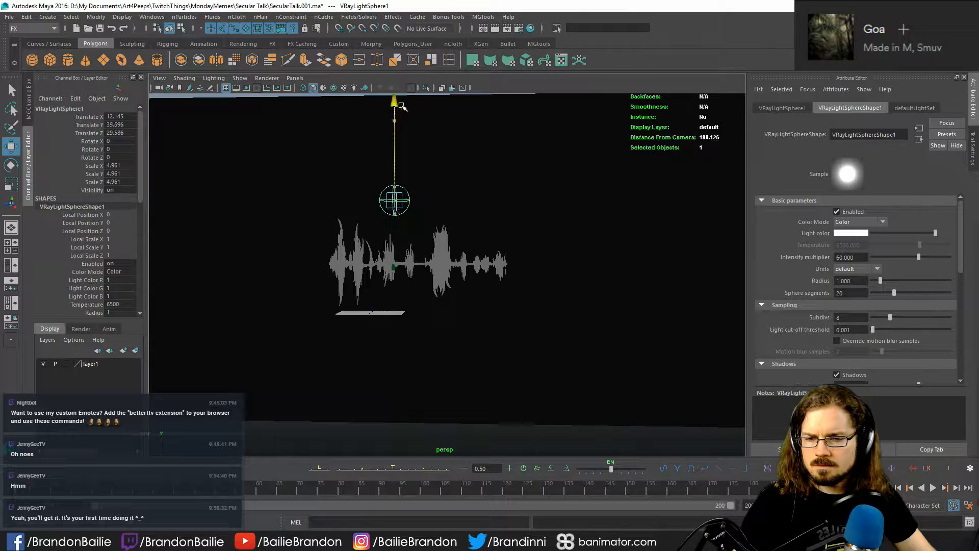
pyautogui.keyDown('alt'); pyautogui.moveTo(437, 175); pyautogui.dragTo(484, 185); pyautogui.keyUp('alt')
# - Render the camera1 view to check the lighting from the enlarged sphere light
pyautogui.press('c')
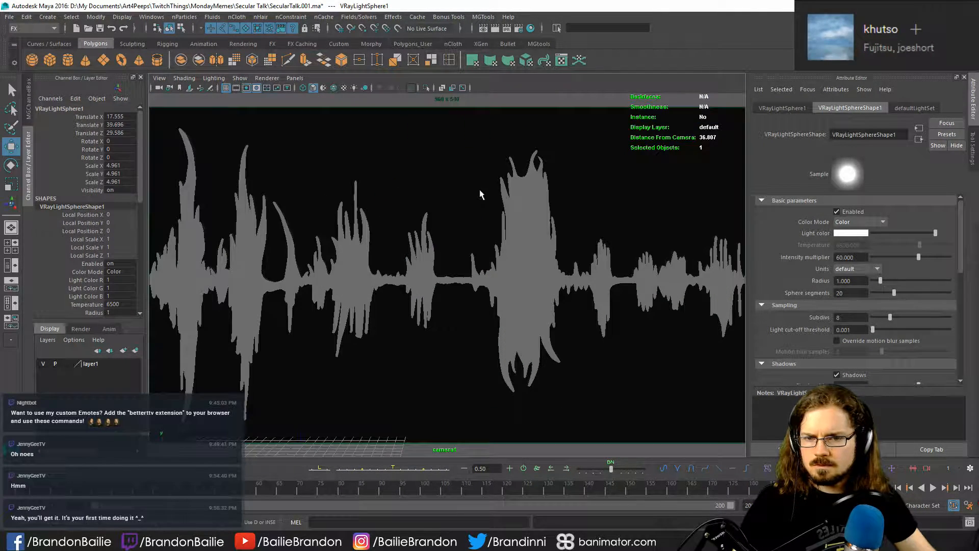
pyautogui.press('q')
pyautogui.click(495, 28)
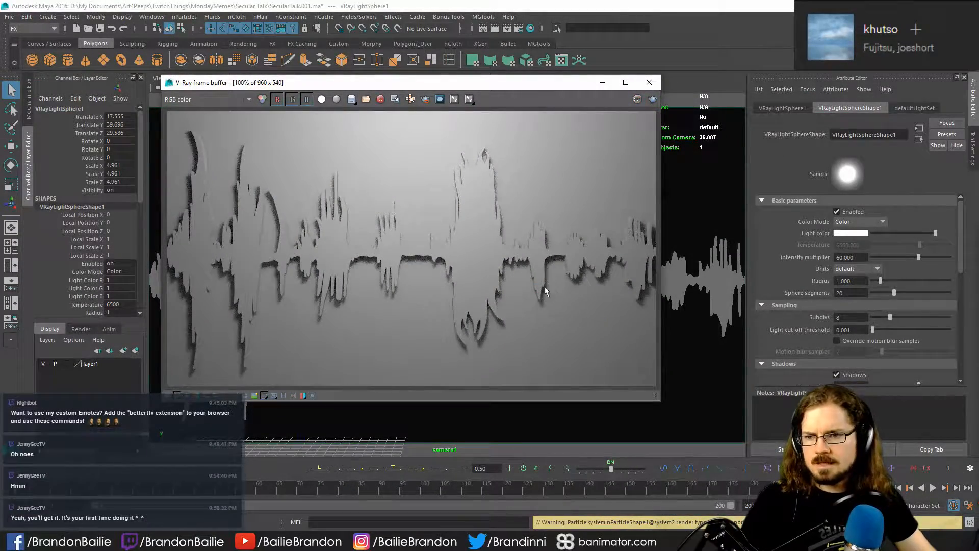
pyautogui.click(649, 82)
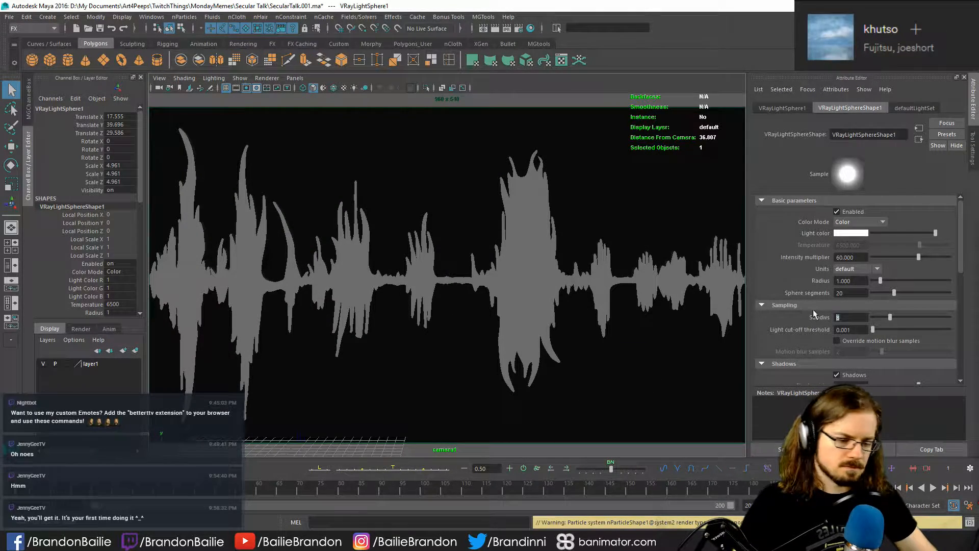
# - Set the sphere light's subdivs to 32 and intensity multiplier to 30, and test-render the camera view
pyautogui.write('32')
pyautogui.press('Return')
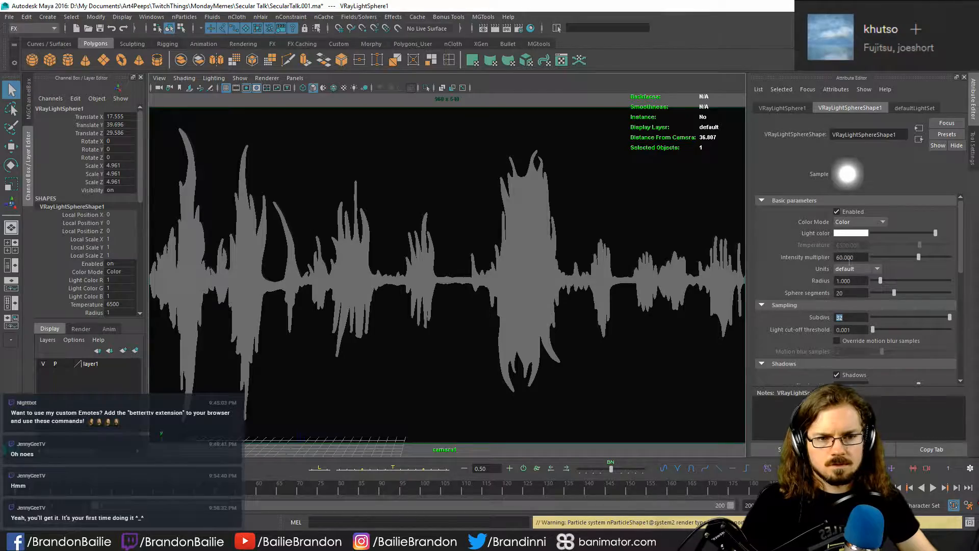
pyautogui.moveTo(858, 257); pyautogui.dragTo(813, 258)
pyautogui.write('30')
pyautogui.press('Return')
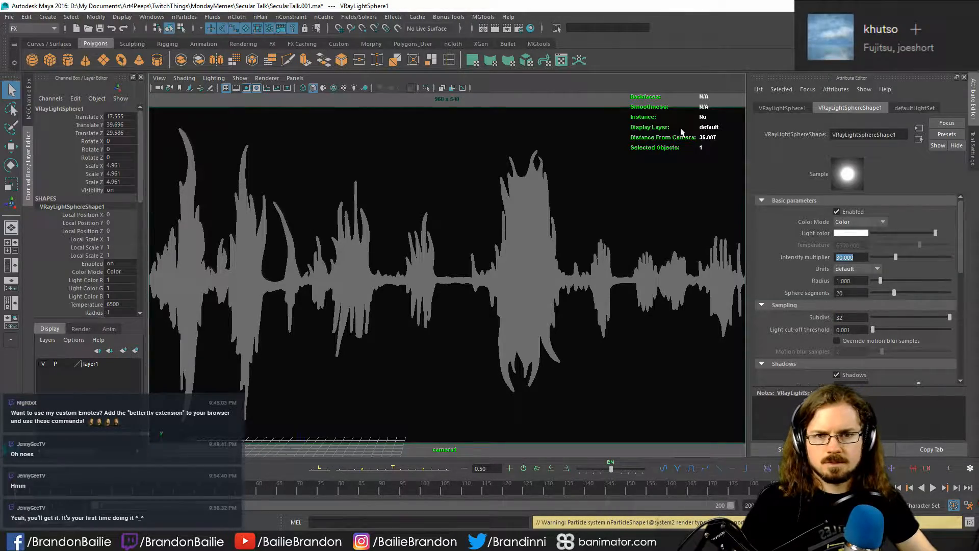
pyautogui.click(483, 28)
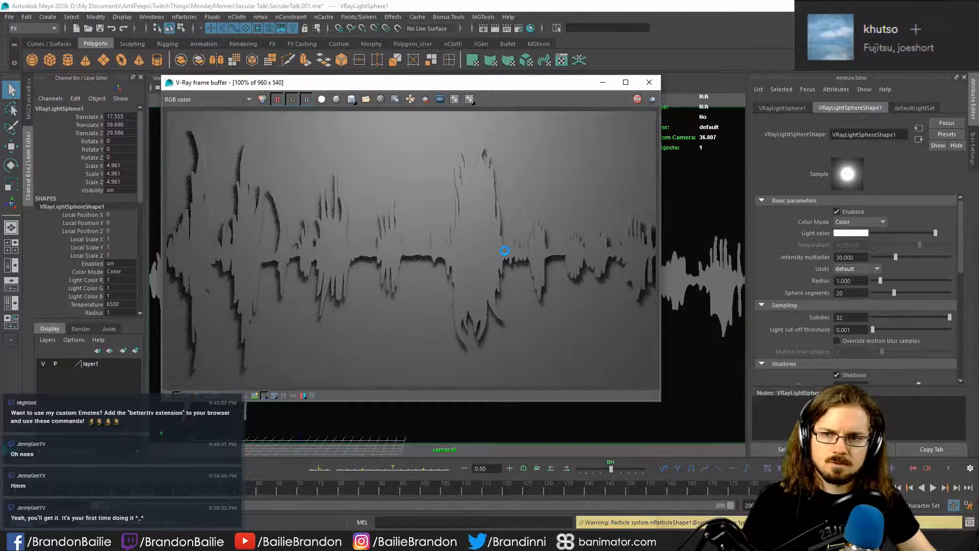
pyautogui.click(649, 82)
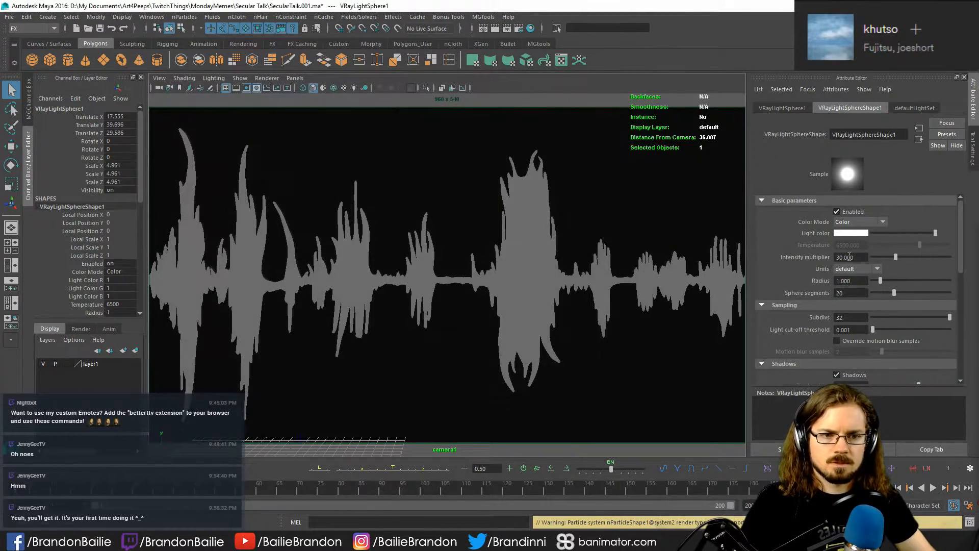
# - Lower the sphere light's intensity multiplier to 20 and render the camera view again
pyautogui.write('20')
pyautogui.press('Return')
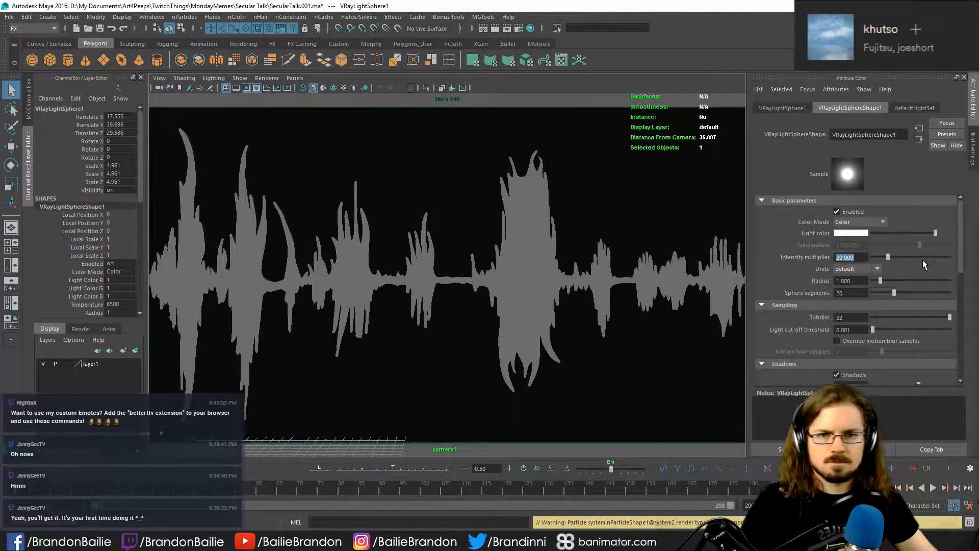
pyautogui.click(483, 28)
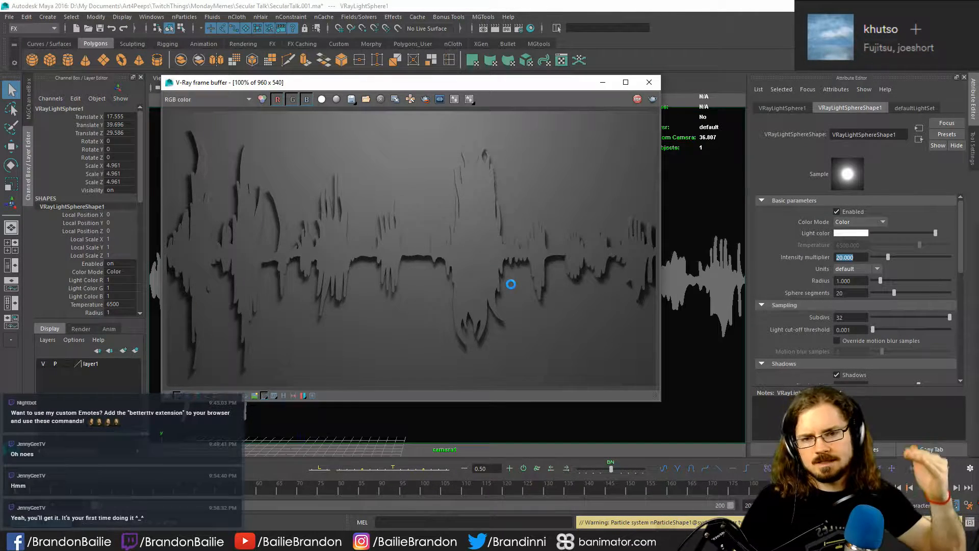
pyautogui.click(649, 82)
# - Raise VRayLightSphere1 above the soundwave to Translate Y 58.812 and view its placement from the side
pyautogui.press('space')
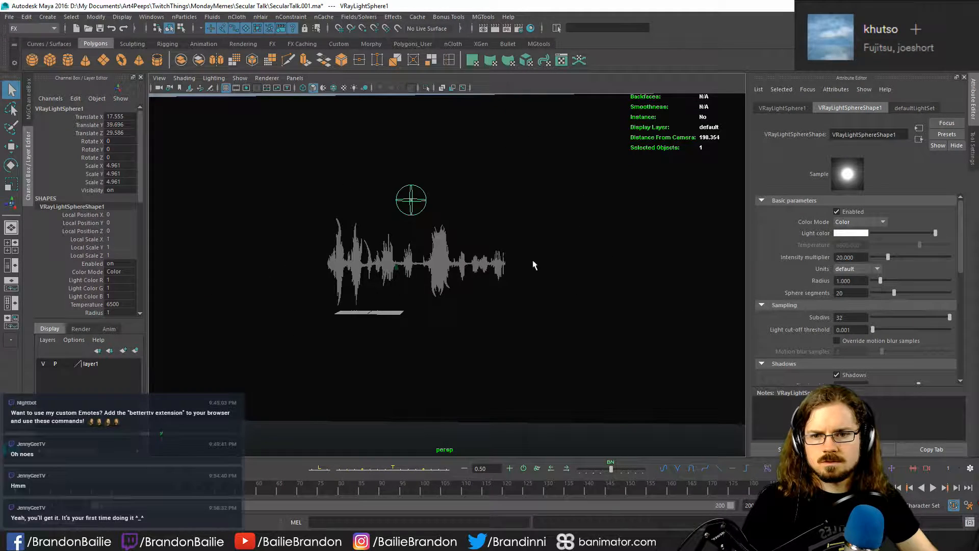
pyautogui.press('w')
pyautogui.moveTo(416, 210)
pyautogui.keyDown('alt'); pyautogui.mouseDown()
pyautogui.moveTo(425, 205)
pyautogui.moveTo(423, 216)
pyautogui.mouseUp(); pyautogui.keyUp('alt')
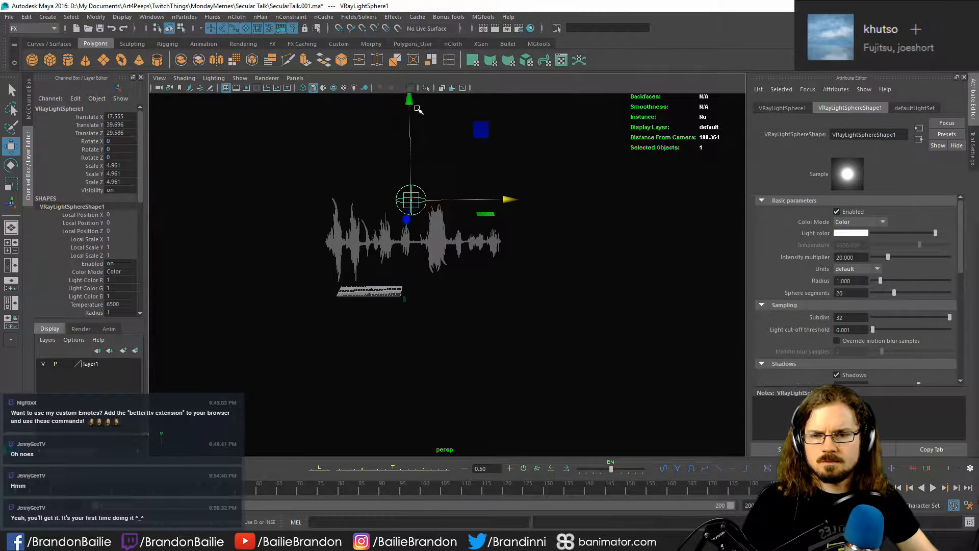
pyautogui.moveTo(411, 98); pyautogui.dragTo(410, 39)
pyautogui.keyDown('alt'); pyautogui.moveTo(530, 247); pyautogui.dragTo(434, 248); pyautogui.keyUp('alt')
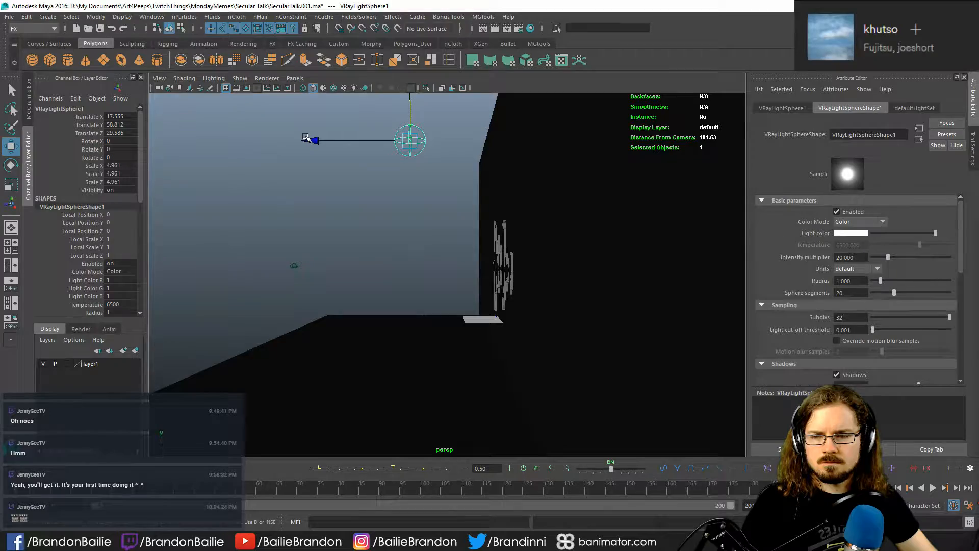
# - Render the camera1 view to check the shadows cast by the raised sphere light
pyautogui.press('space')
pyautogui.press('space')
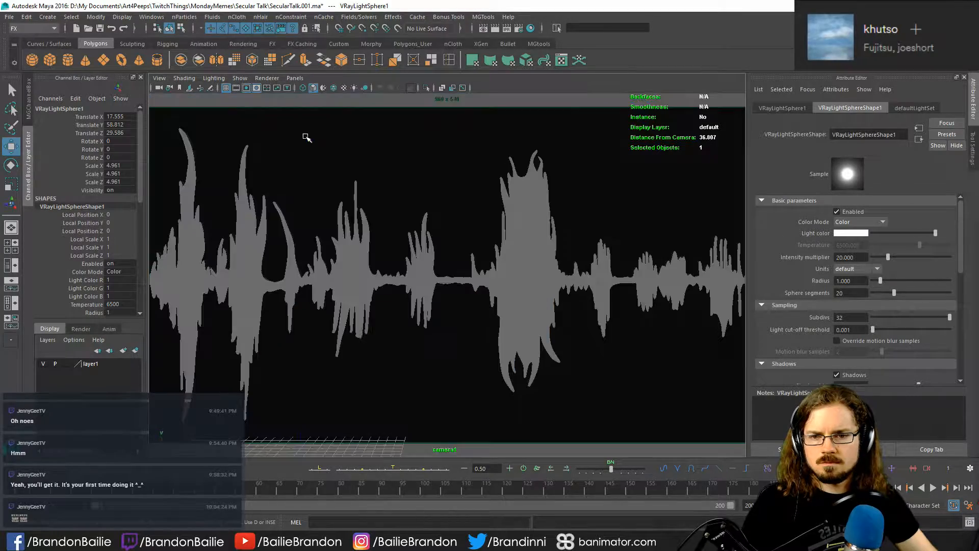
pyautogui.click(496, 28)
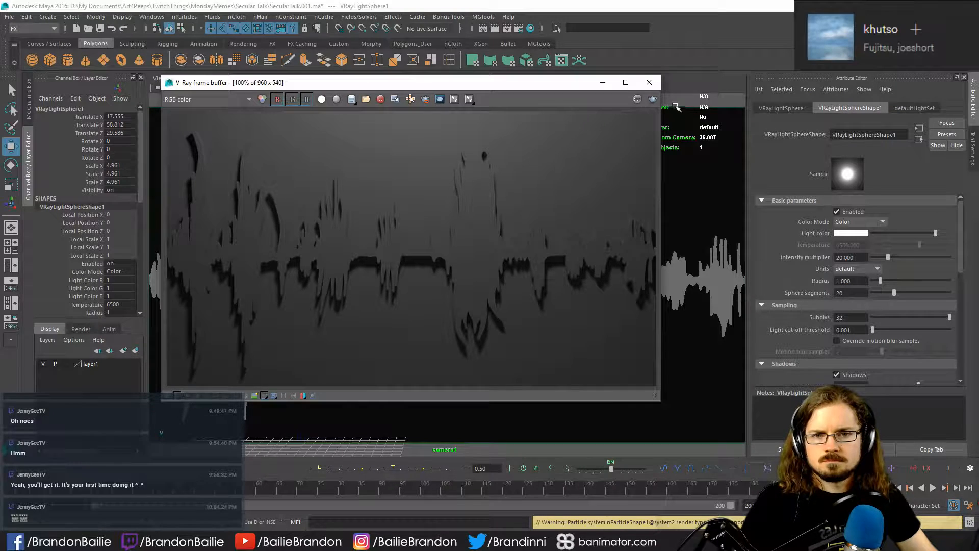
pyautogui.click(658, 84)
# - Create a VRay Light Mtl in the Hypershade and assign it to the soundwave mesh
pyautogui.click(539, 258)
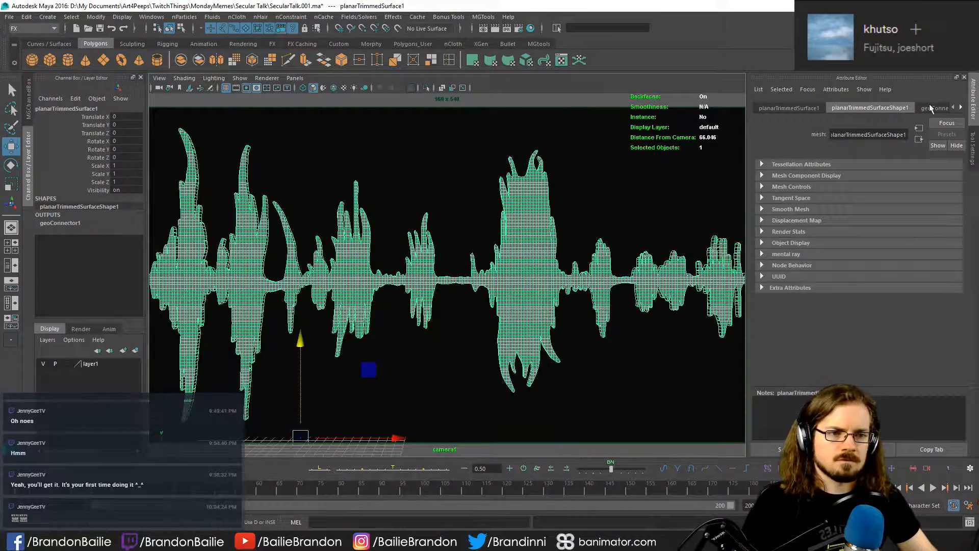
pyautogui.click(530, 28)
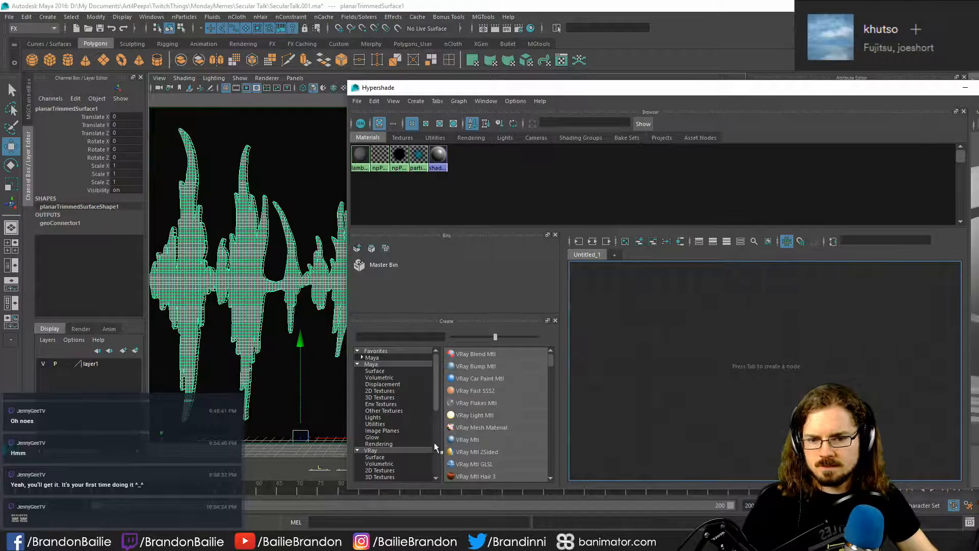
pyautogui.click(471, 413)
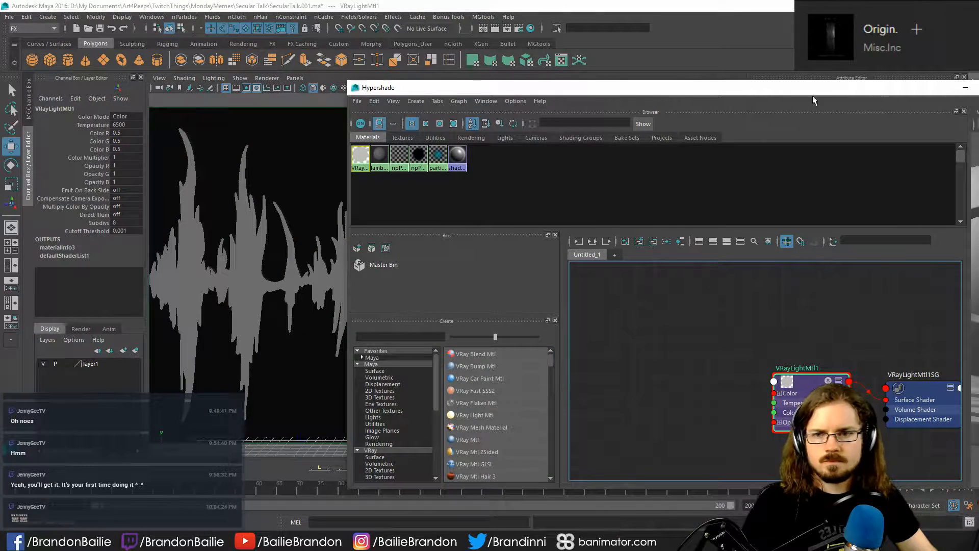
pyautogui.moveTo(361, 157); pyautogui.dragTo(244, 255, button='middle')
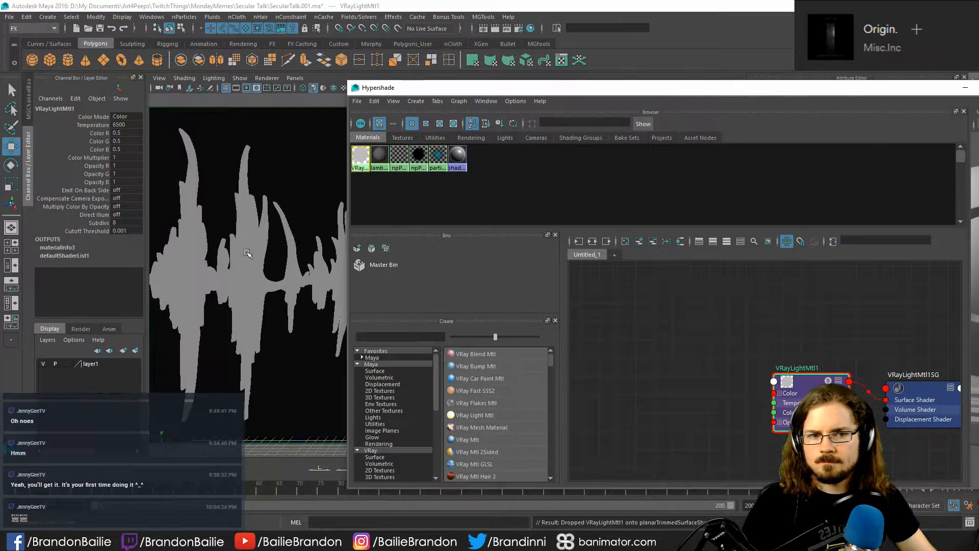
pyautogui.click(964, 89)
# - Set the light material's color to pure green and render the glowing soundwave from the camera
pyautogui.click(859, 237)
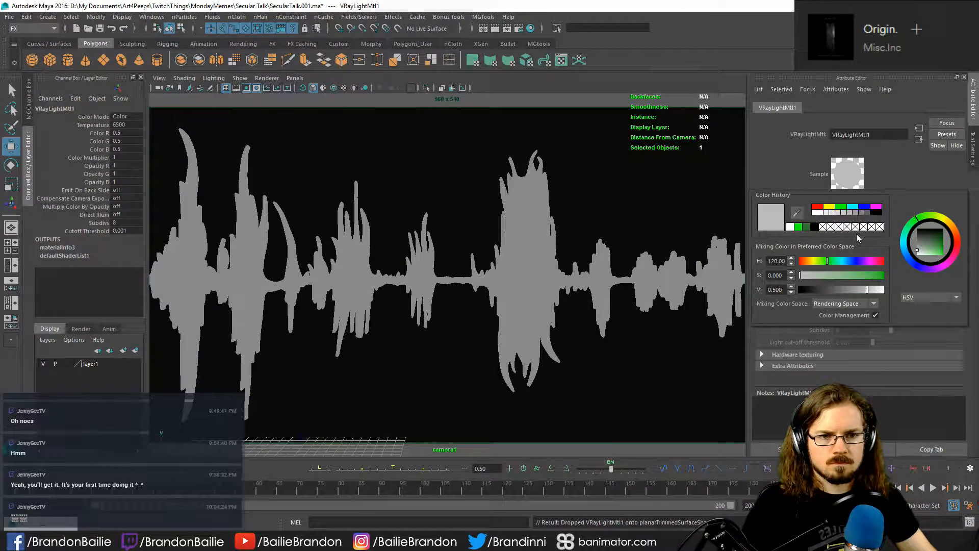
pyautogui.click(841, 207)
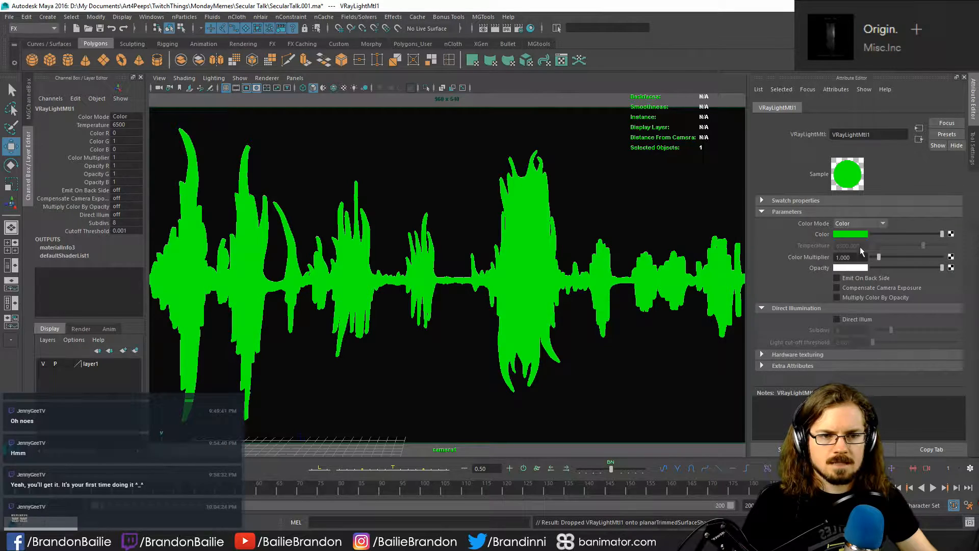
pyautogui.click(851, 234)
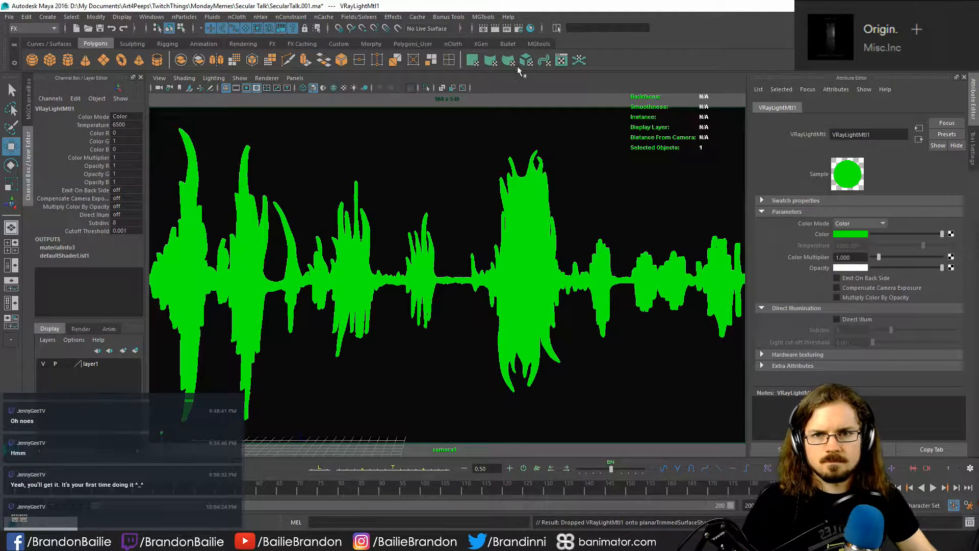
pyautogui.click(495, 29)
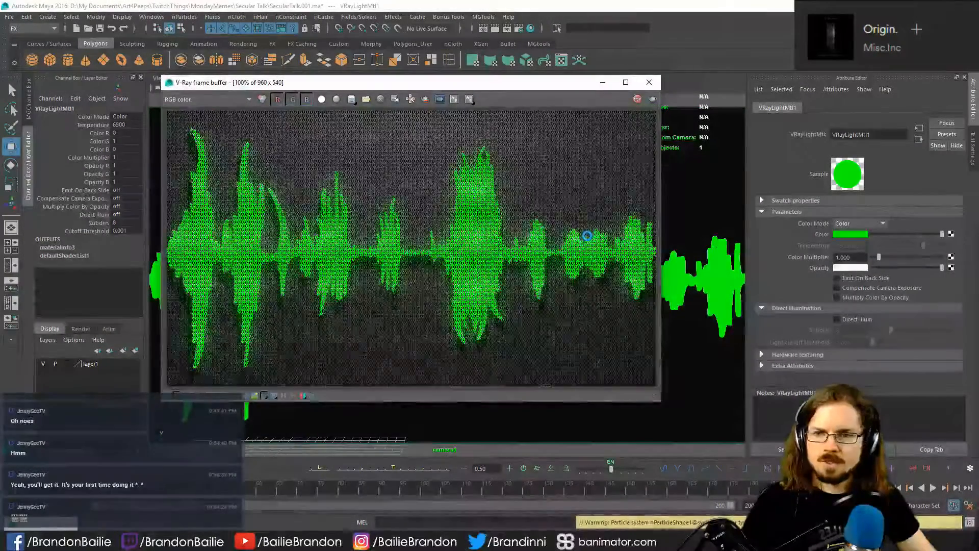
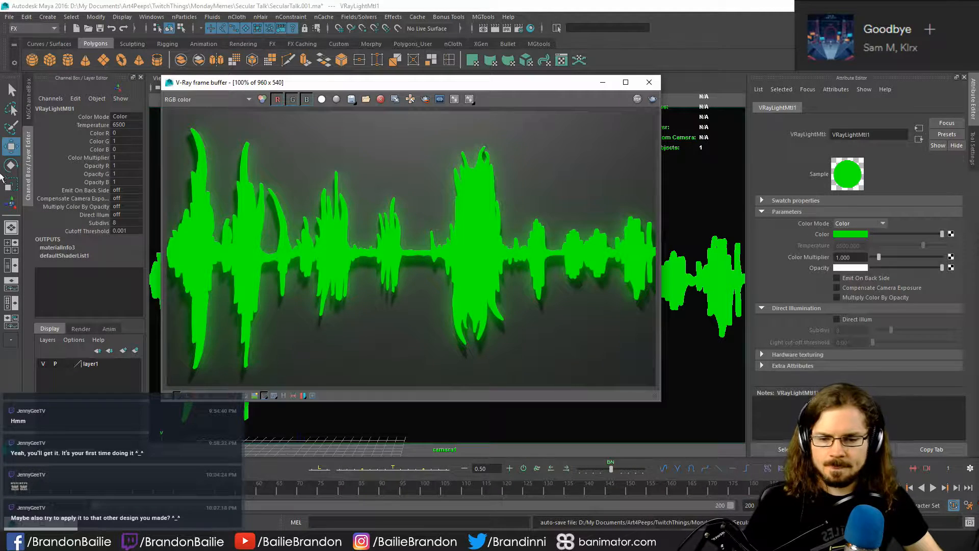
# - Switch to Illustrator and delete all the green tribal ornaments around the black artwork in SecularTalk.ai
pyautogui.hotkey('alt', 'Tab')
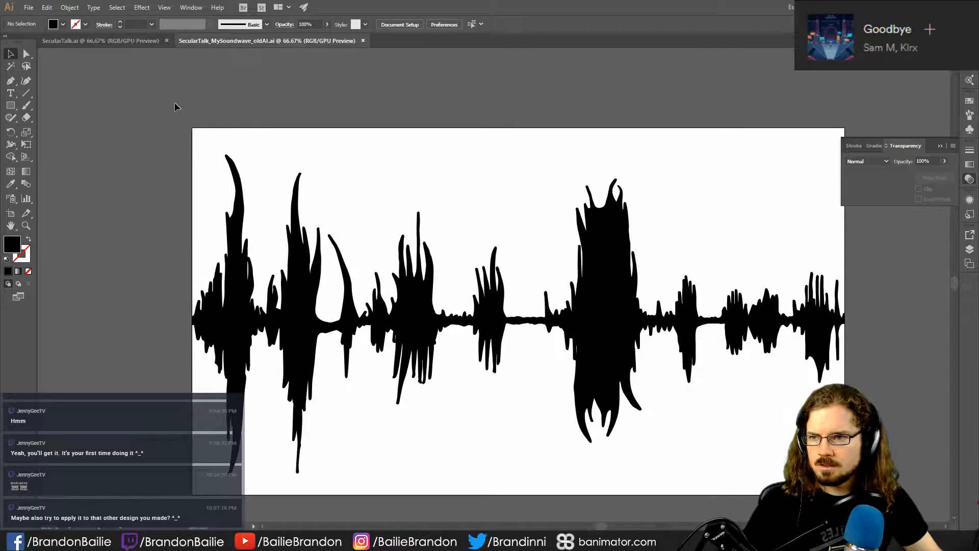
pyautogui.click(112, 42)
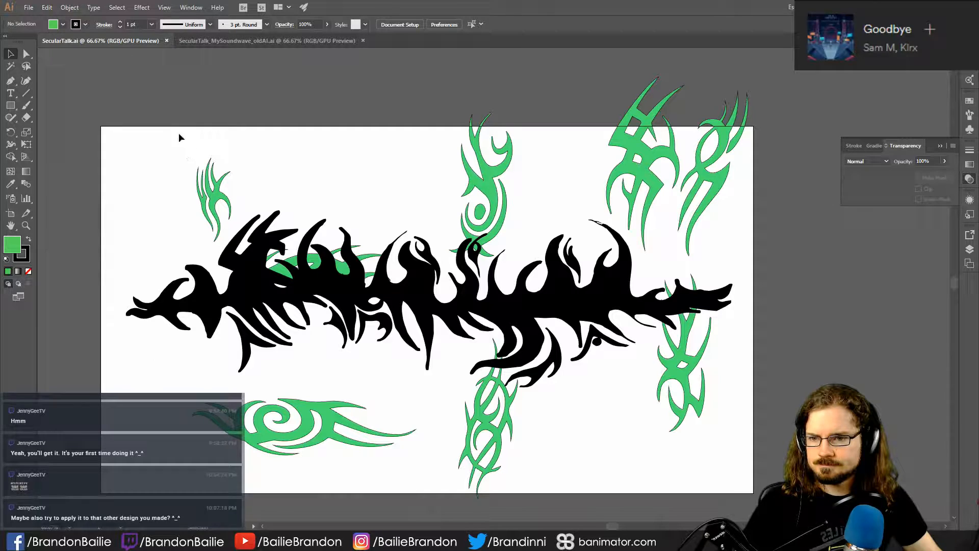
pyautogui.moveTo(178, 133); pyautogui.dragTo(726, 182)
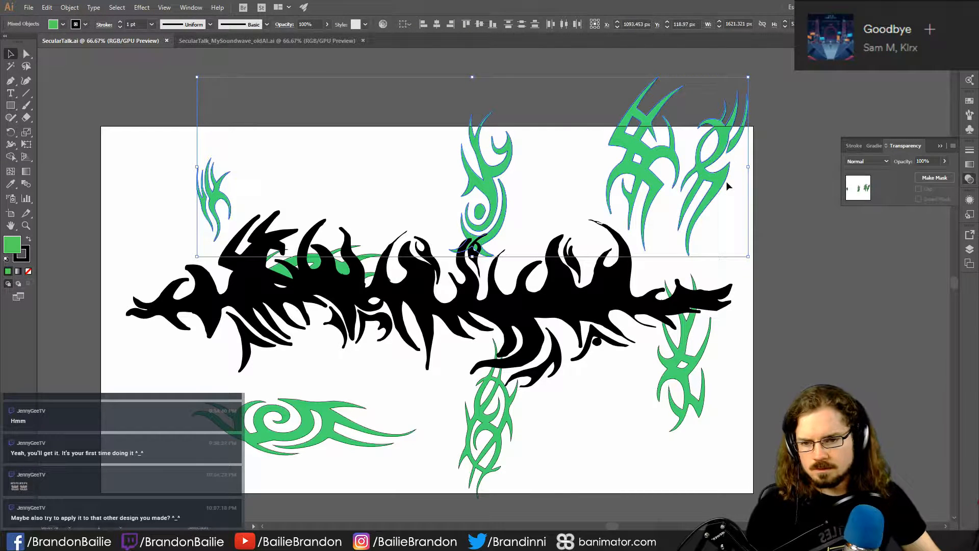
pyautogui.press('Delete')
pyautogui.click(322, 444)
pyautogui.press('Delete')
pyautogui.click(360, 265)
pyautogui.press('Delete')
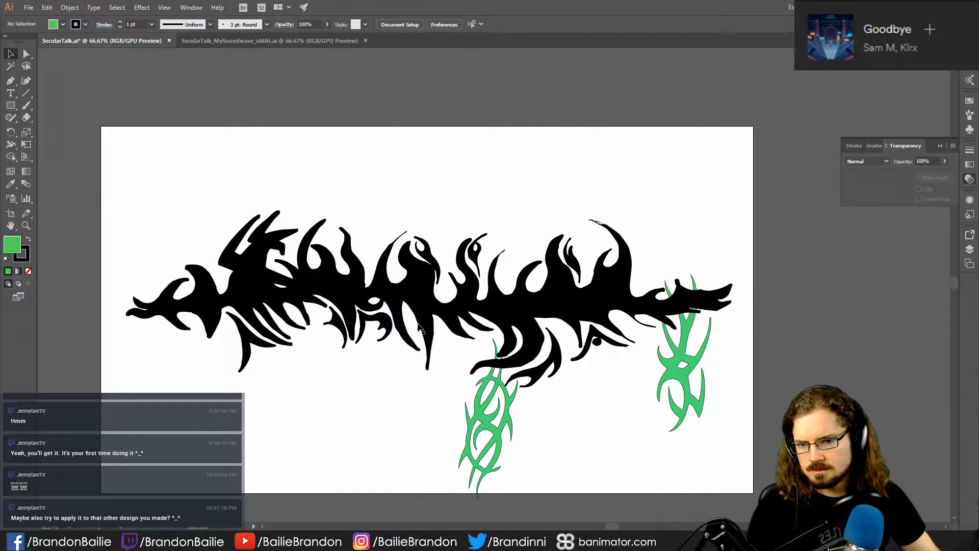
pyautogui.click(477, 444)
pyautogui.press('Delete')
pyautogui.click(672, 408)
pyautogui.press('Delete')
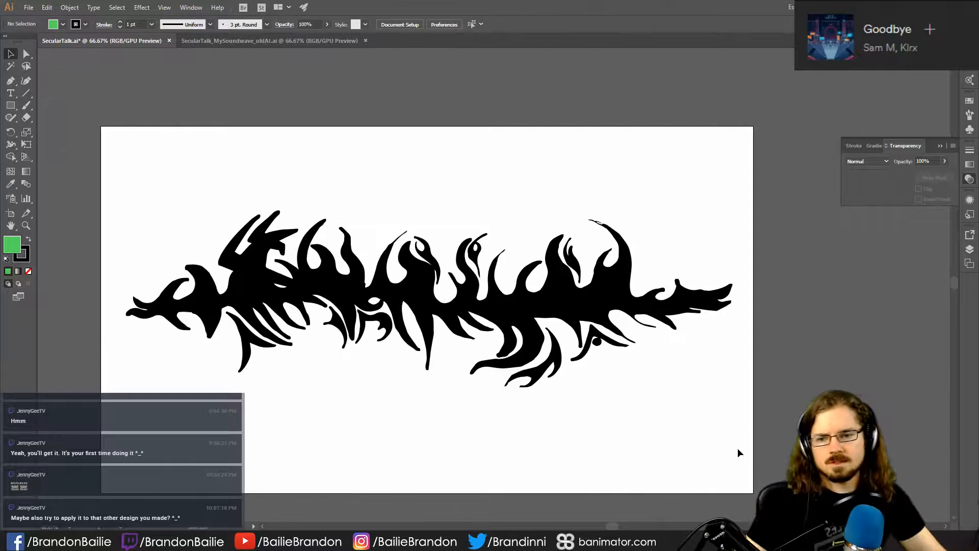
# - Examine the black tribal artwork in SecularTalk.ai and compare it with the waveform in SecularTalk_MySoundwave_oldAI.ai
pyautogui.click(622, 255)
pyautogui.click(600, 232)
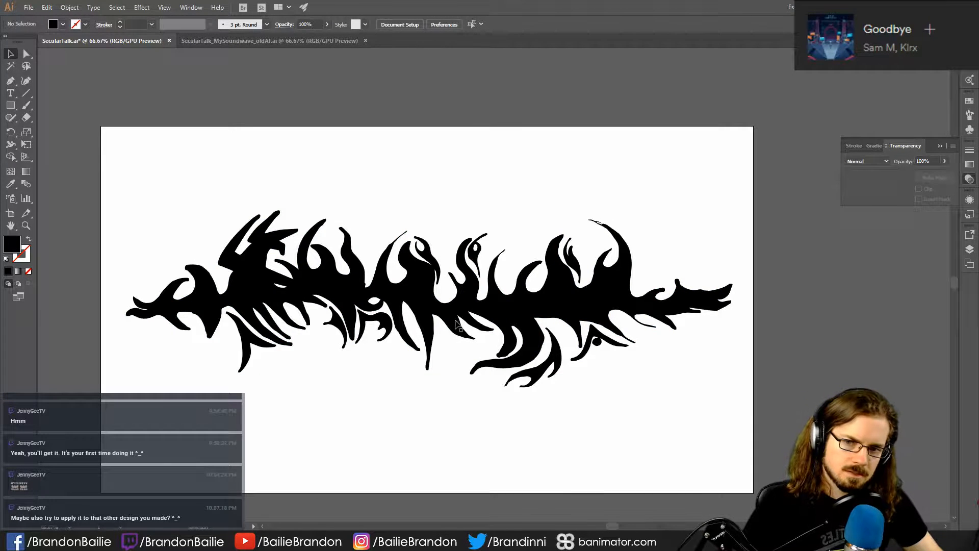
pyautogui.moveTo(236, 142); pyautogui.dragTo(718, 422)
pyautogui.click(546, 471)
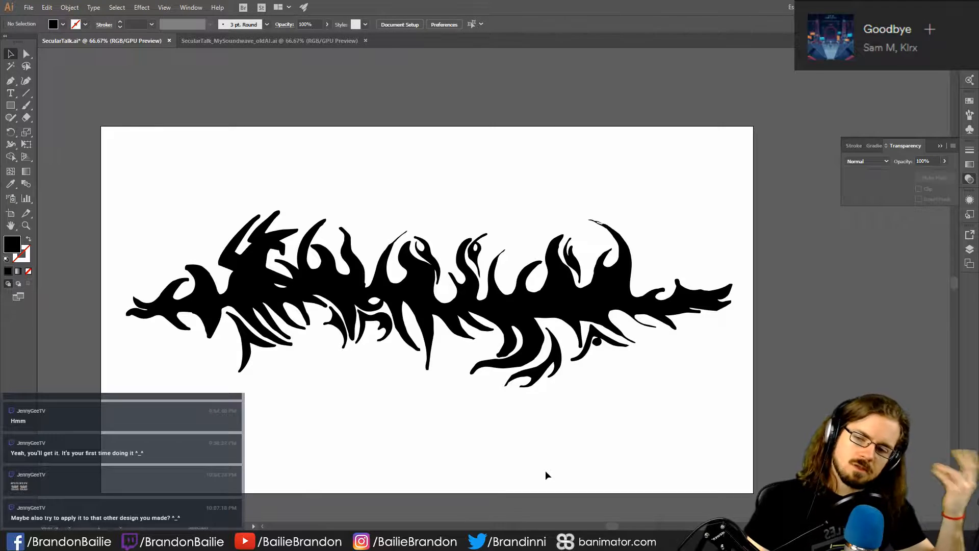
pyautogui.click(281, 41)
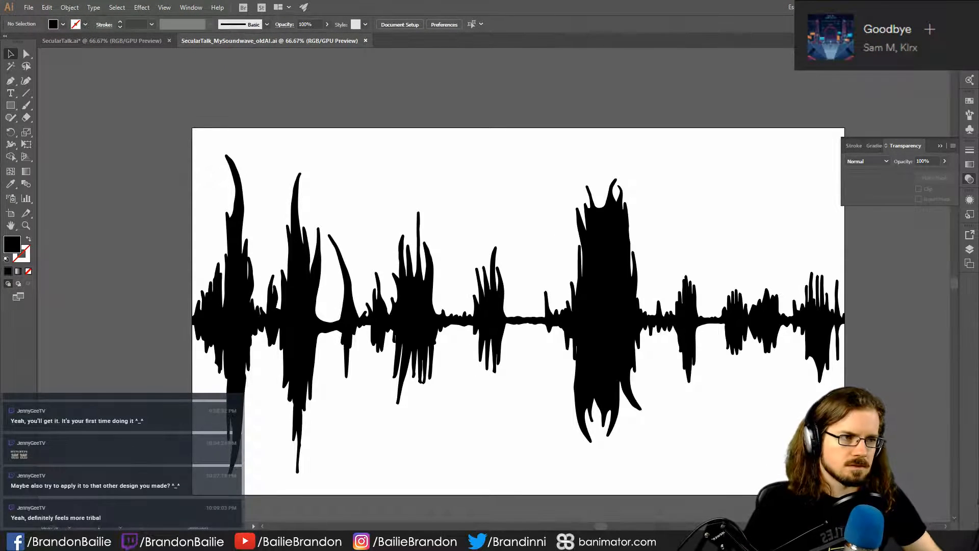
# - Switch to YouTube in the browser and open the Secular Talk channel's video "UNVEILING THE NEW SECULAR TALK LOGO(S)"
pyautogui.hotkey('alt', 'Tab')
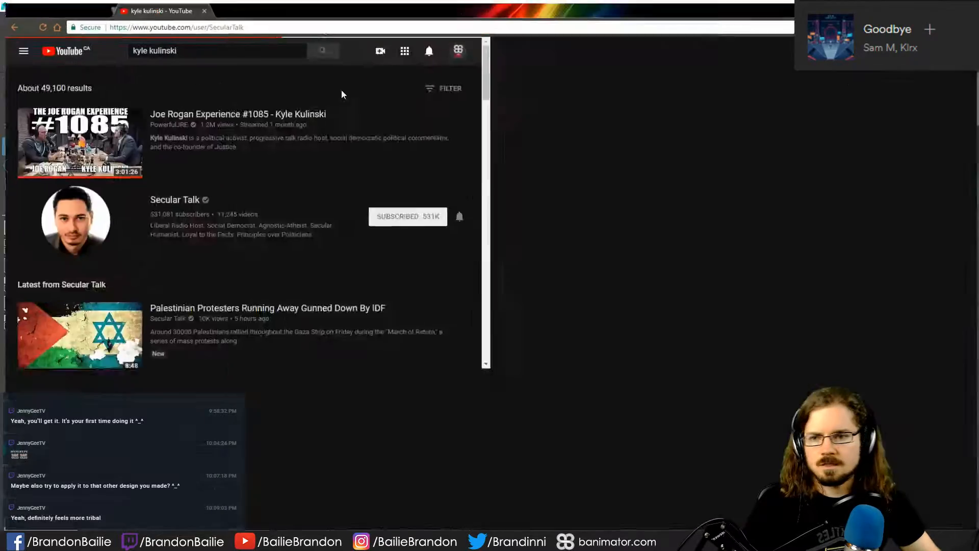
pyautogui.click(371, 202)
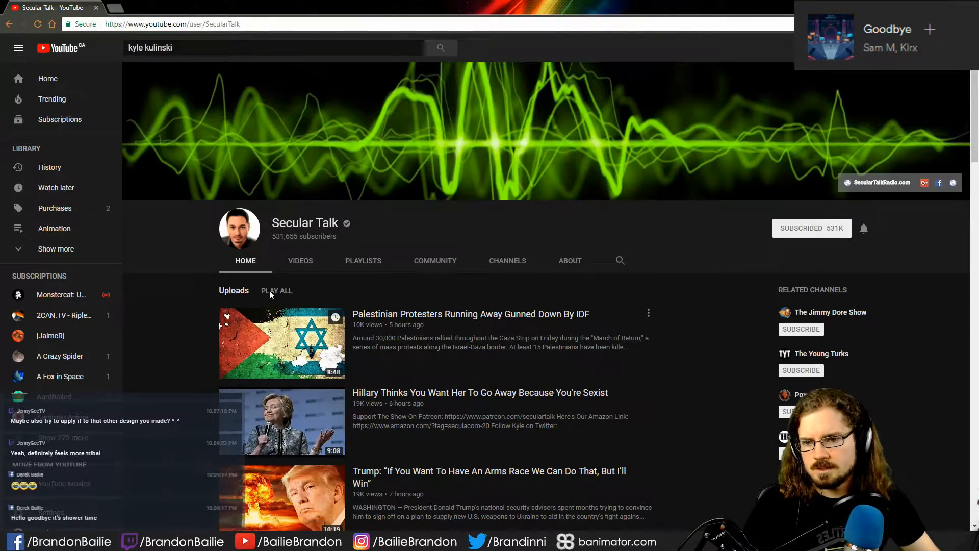
pyautogui.click(300, 262)
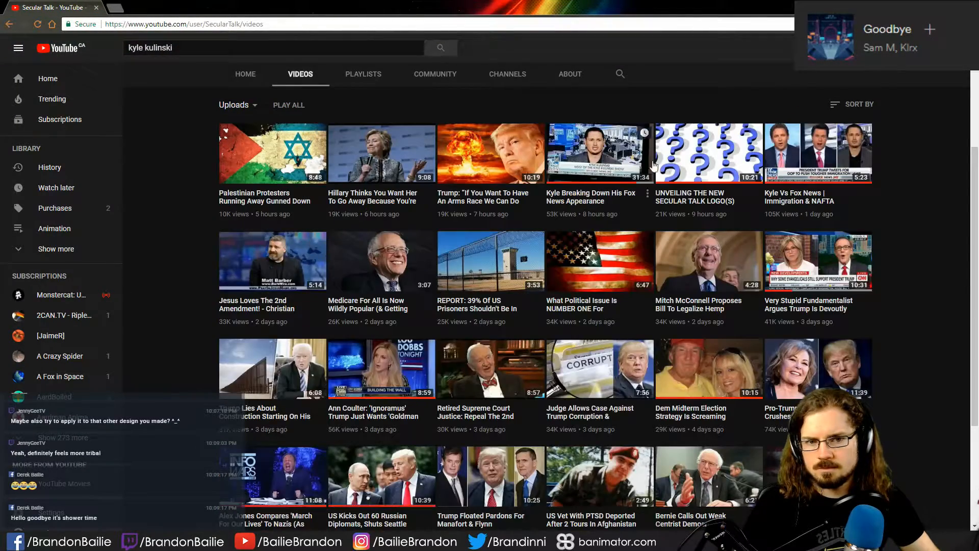
pyautogui.click(661, 164)
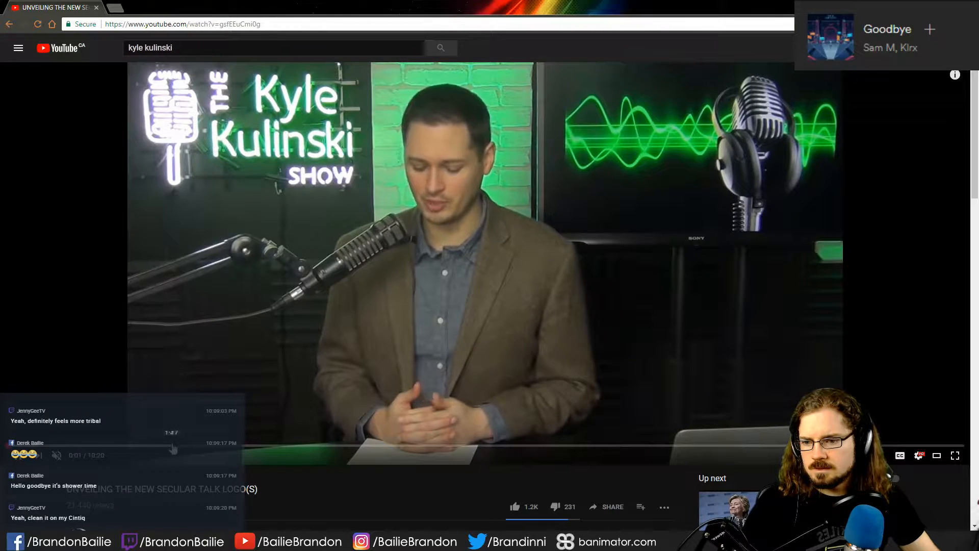
# - Skim through the logo unveiling video to examine the logo and banner designs it presents
pyautogui.click(262, 446)
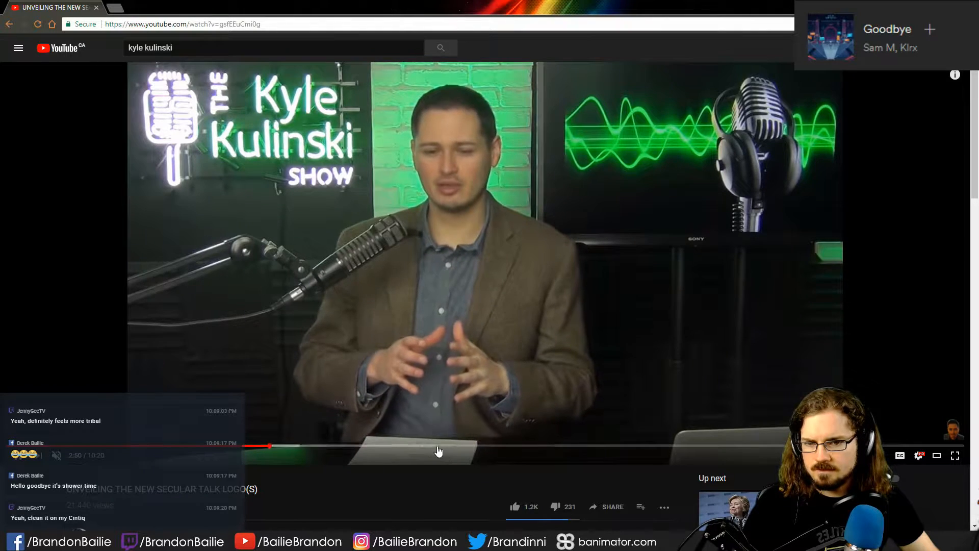
pyautogui.click(438, 447)
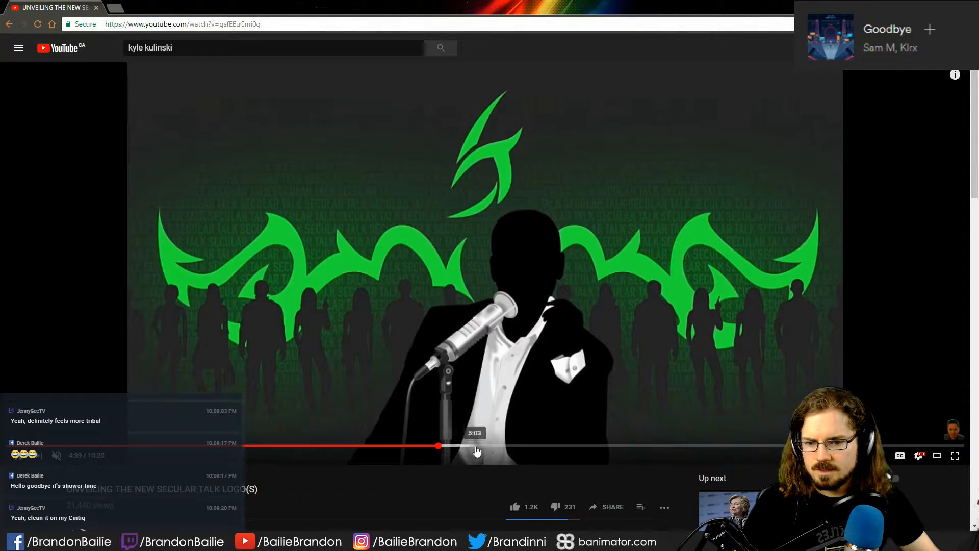
pyautogui.click(391, 447)
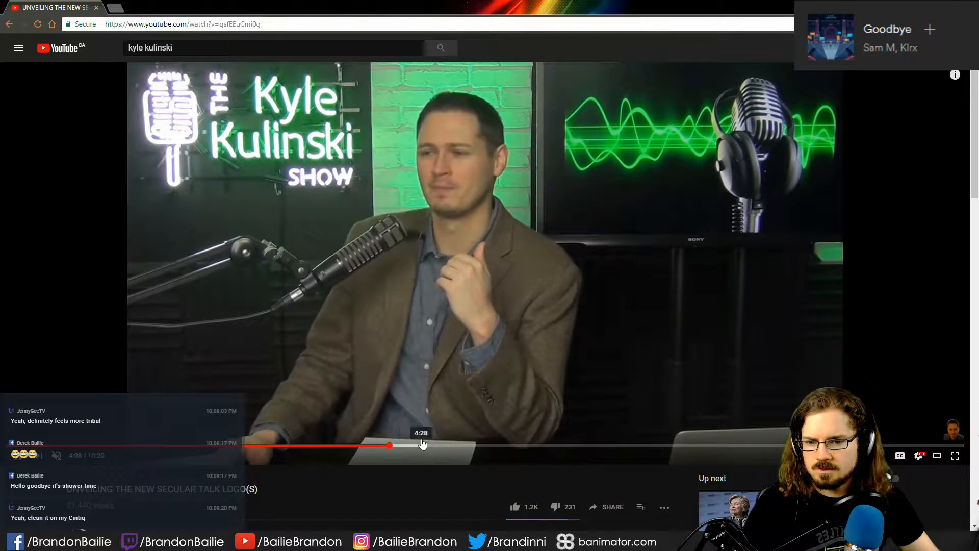
pyautogui.click(420, 446)
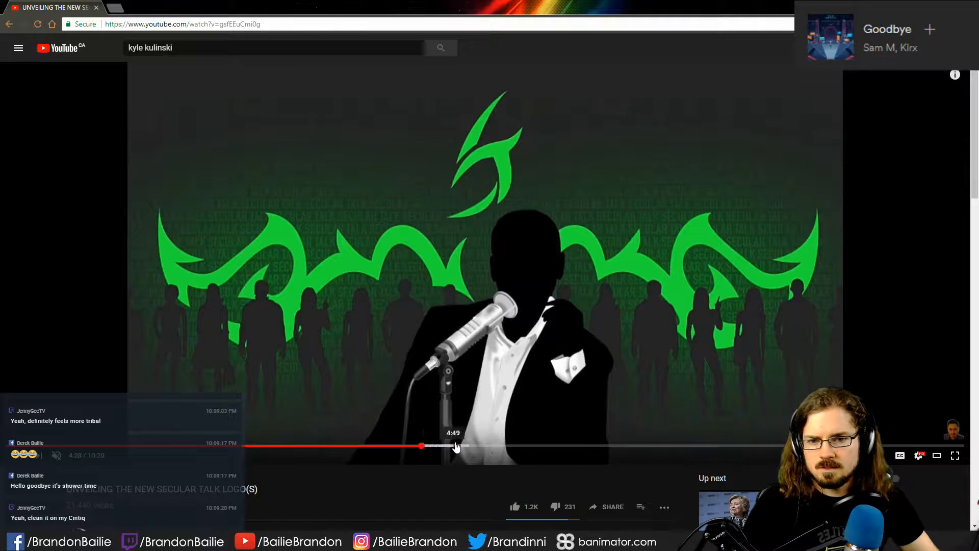
pyautogui.click(498, 447)
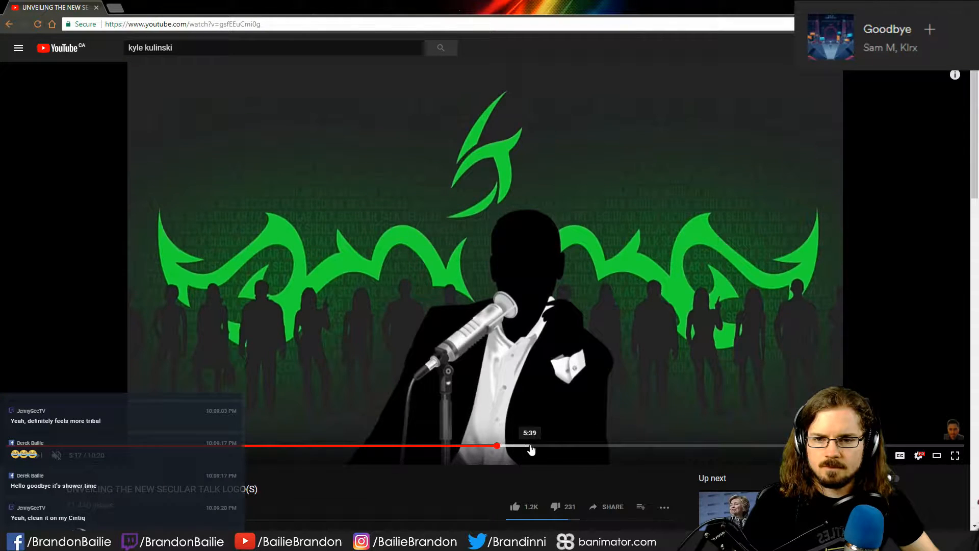
pyautogui.click(594, 447)
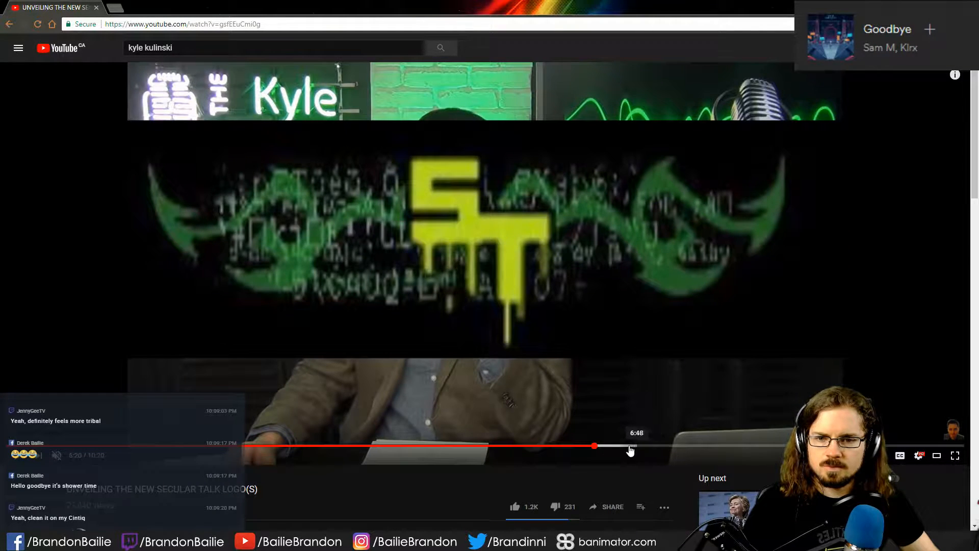
pyautogui.click(615, 447)
pyautogui.click(641, 446)
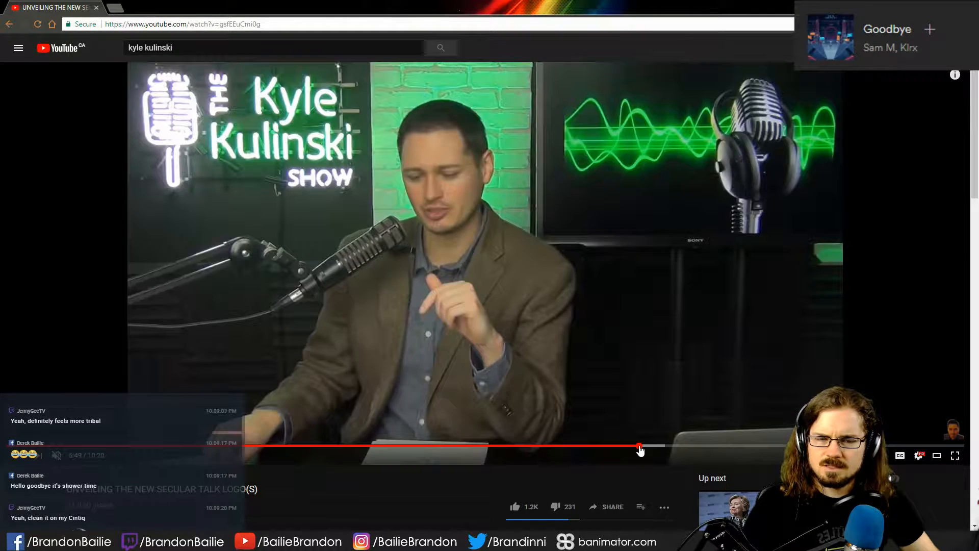
pyautogui.click(675, 446)
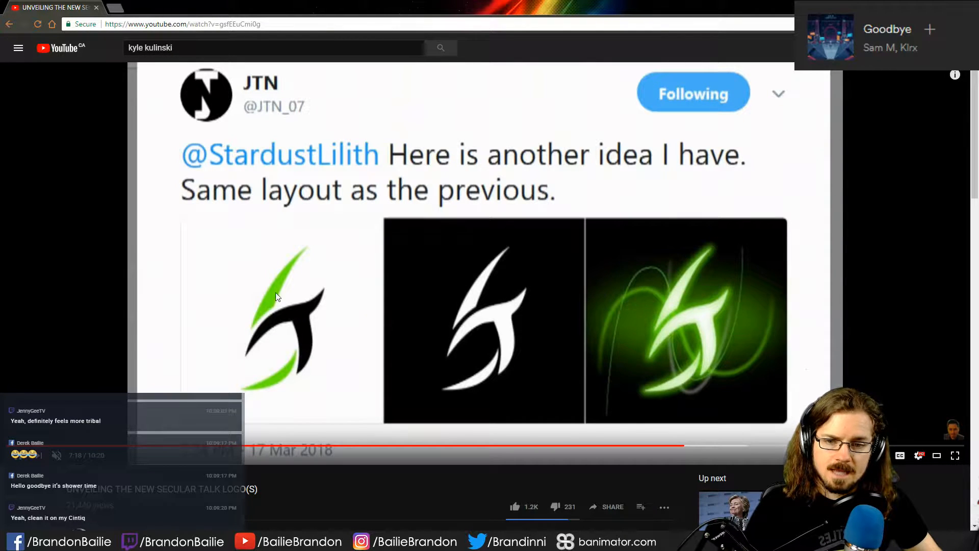
pyautogui.click(736, 446)
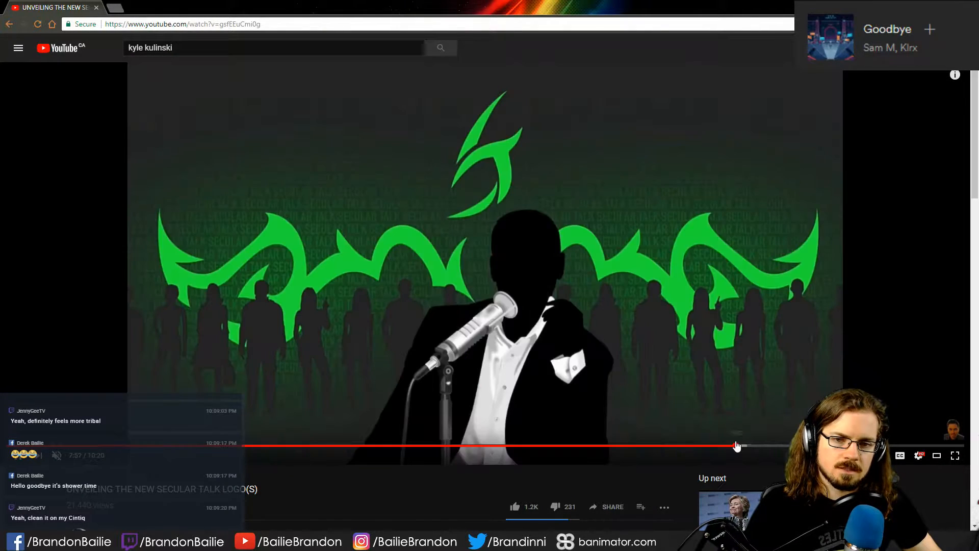
pyautogui.click(785, 446)
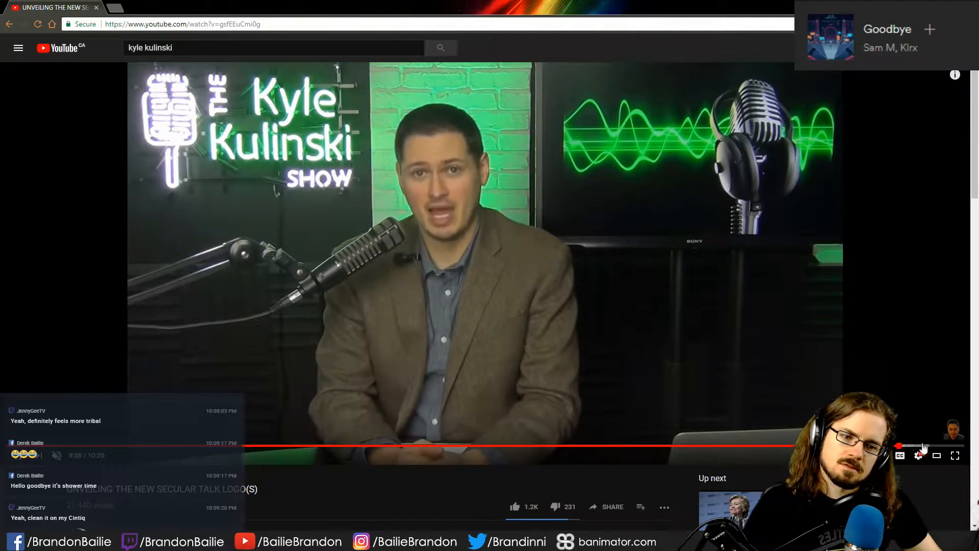
pyautogui.click(931, 446)
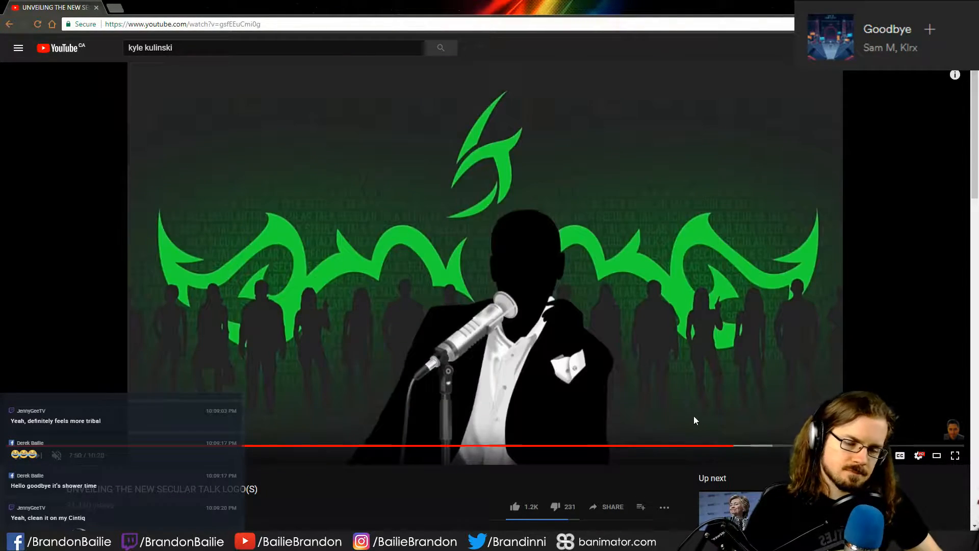
# - Return to Maya, review the green waveform render and close the V-Ray frame buffer
pyautogui.hotkey('alt', 'Tab')
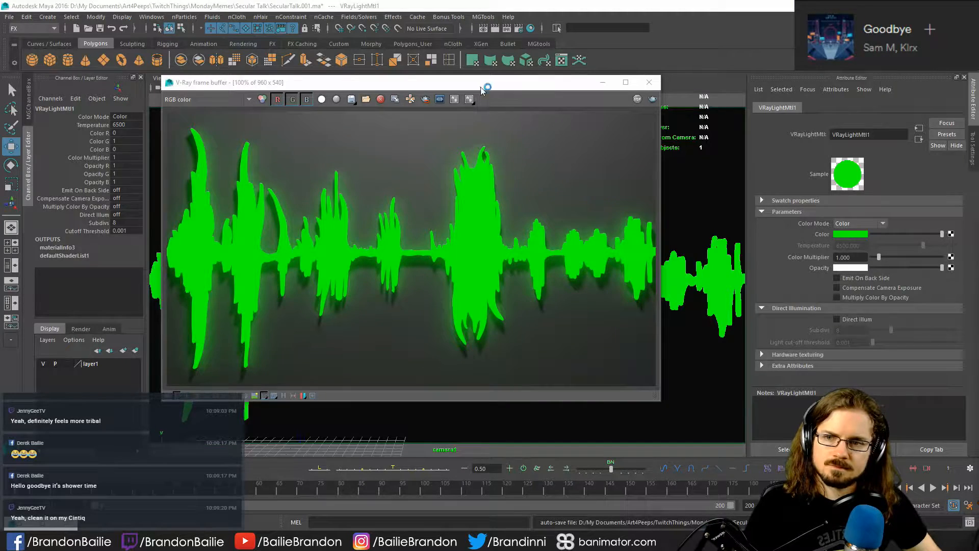
pyautogui.moveTo(483, 91); pyautogui.dragTo(526, 108)
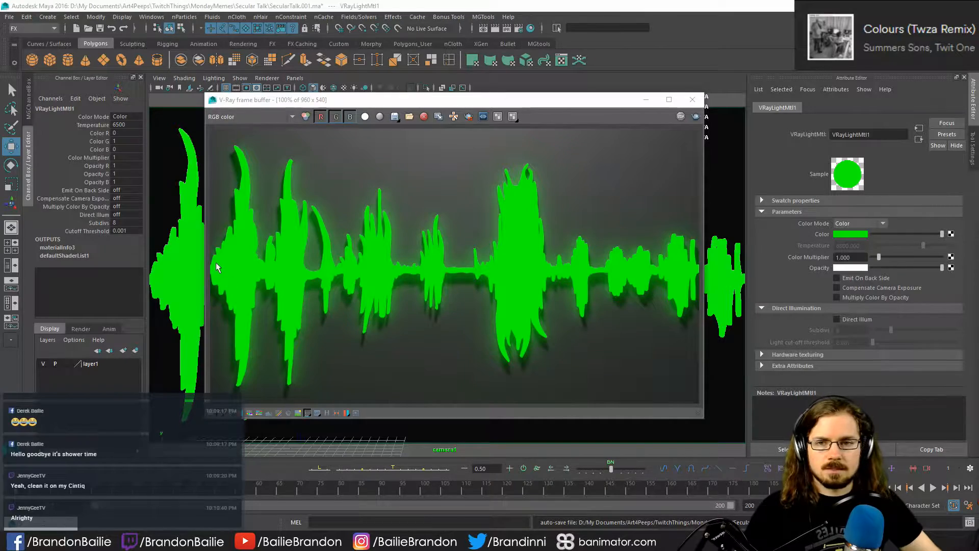
pyautogui.click(288, 102)
pyautogui.moveTo(289, 102); pyautogui.dragTo(310, 110)
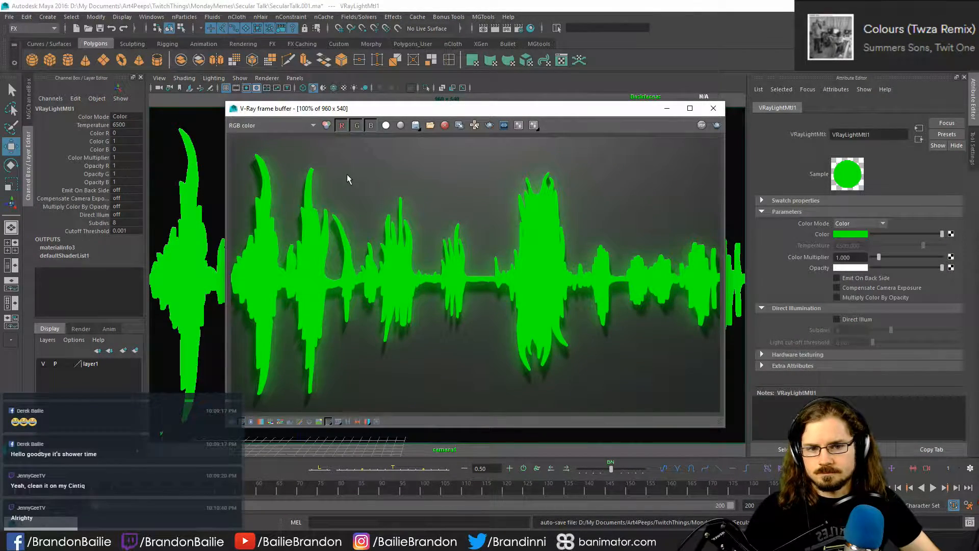
pyautogui.click(713, 108)
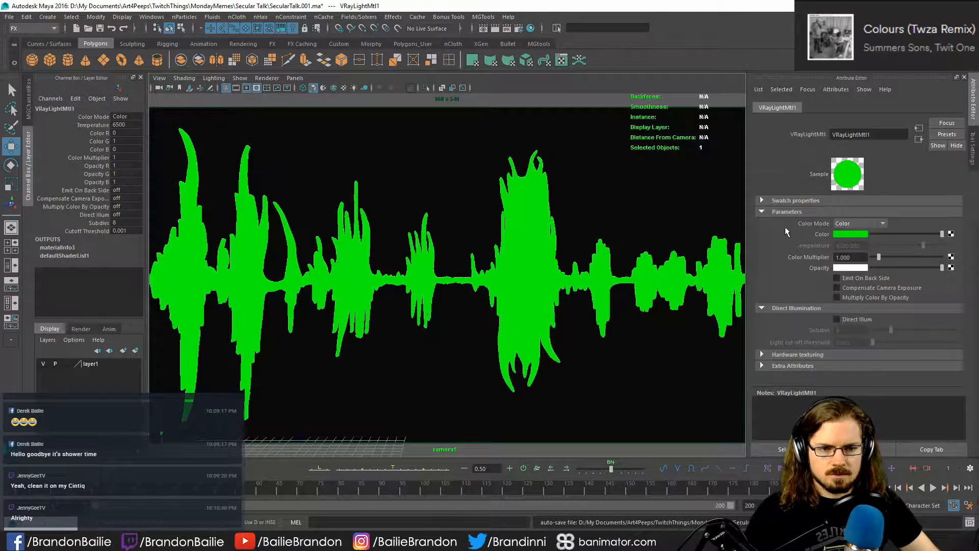
# - Enable direct illumination on VRayLightMtl1 with 32 subdivs and render the waveform again
pyautogui.click(837, 320)
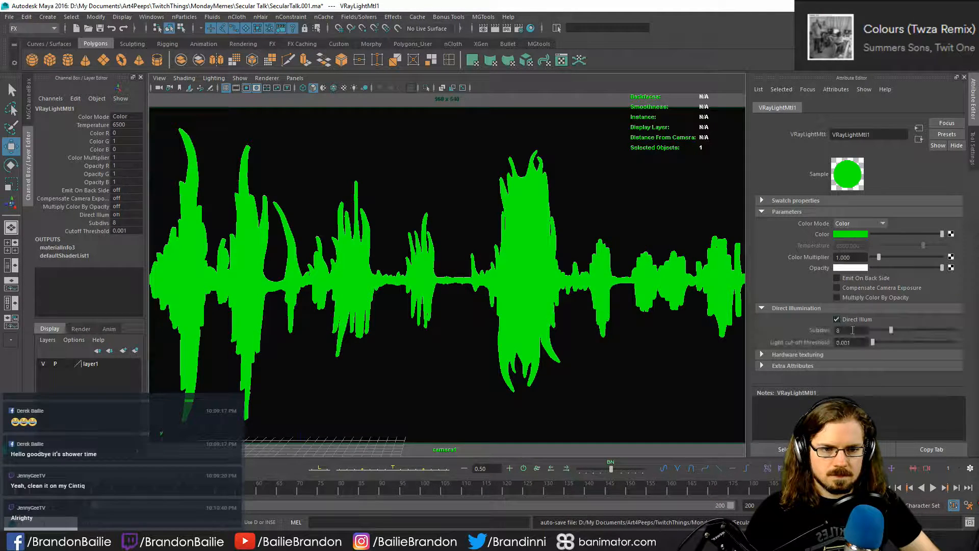
pyautogui.write('32')
pyautogui.press('Return')
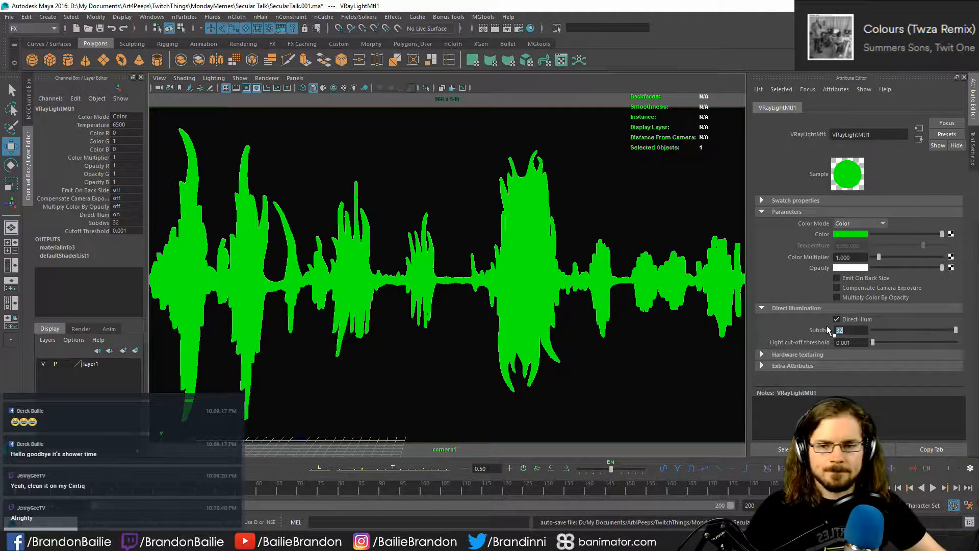
pyautogui.click(483, 28)
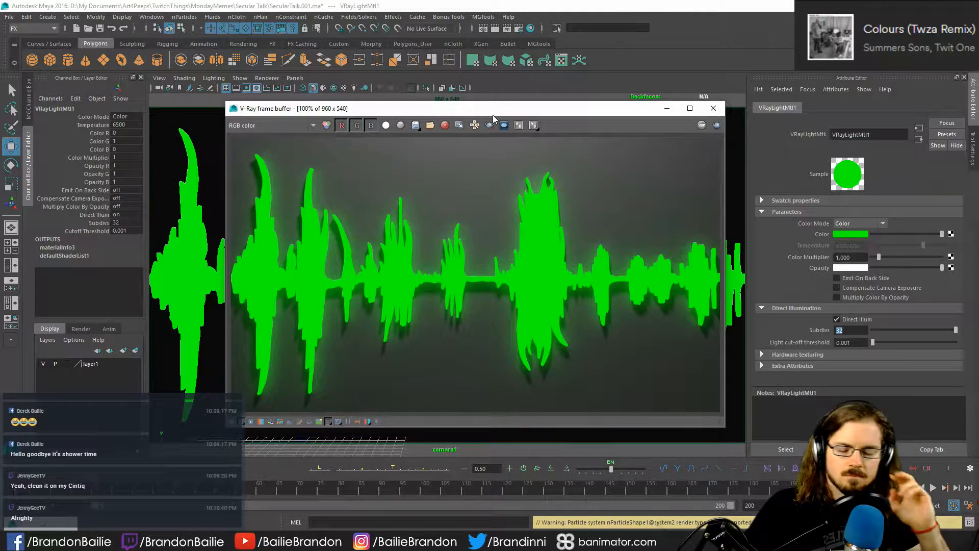
pyautogui.moveTo(348, 5)
pyautogui.mouseDown()
pyautogui.moveTo(394, 170)
pyautogui.moveTo(363, 1)
pyautogui.mouseUp()
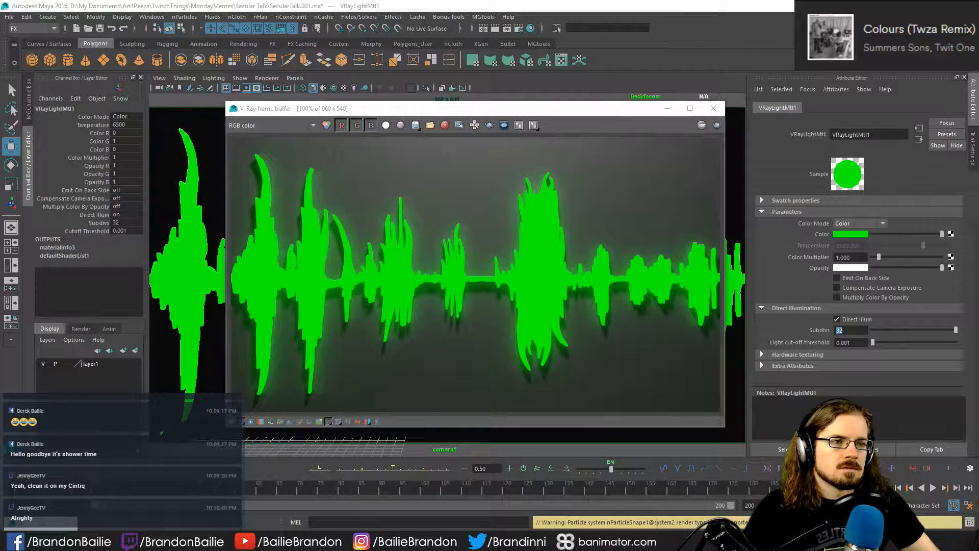
# - Examine the reference waveform picture ST_KyleKalinski_Pic.PNG up close, and close both it and the V-Ray frame buffer
pyautogui.hotkey('alt', 'Tab')
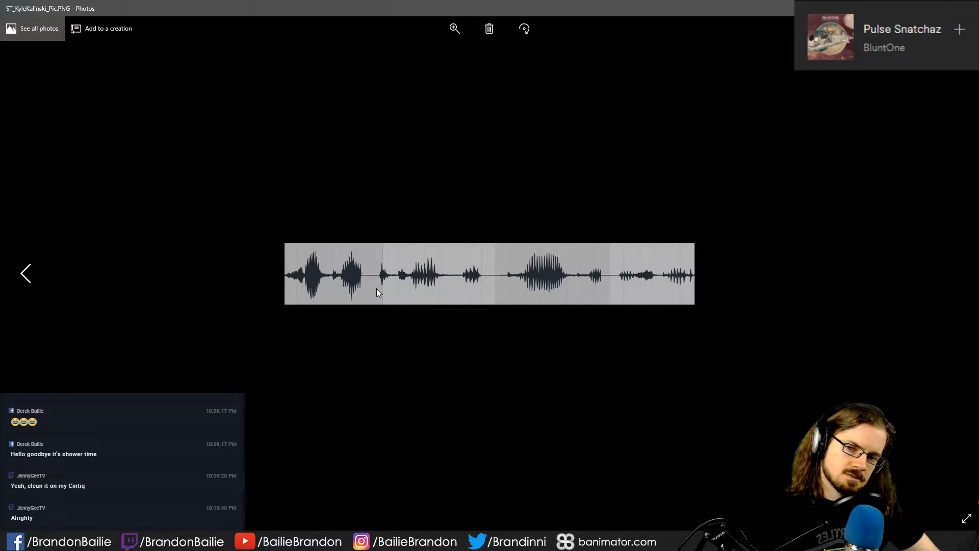
pyautogui.keyDown('ctrl'); pyautogui.scroll(4, 377, 289); pyautogui.keyUp('ctrl')
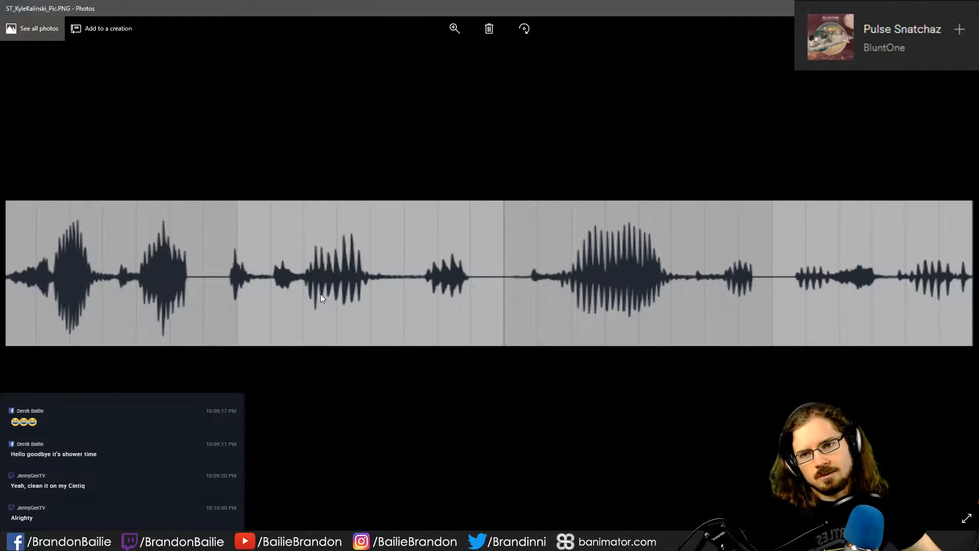
pyautogui.moveTo(446, 7); pyautogui.dragTo(549, 112)
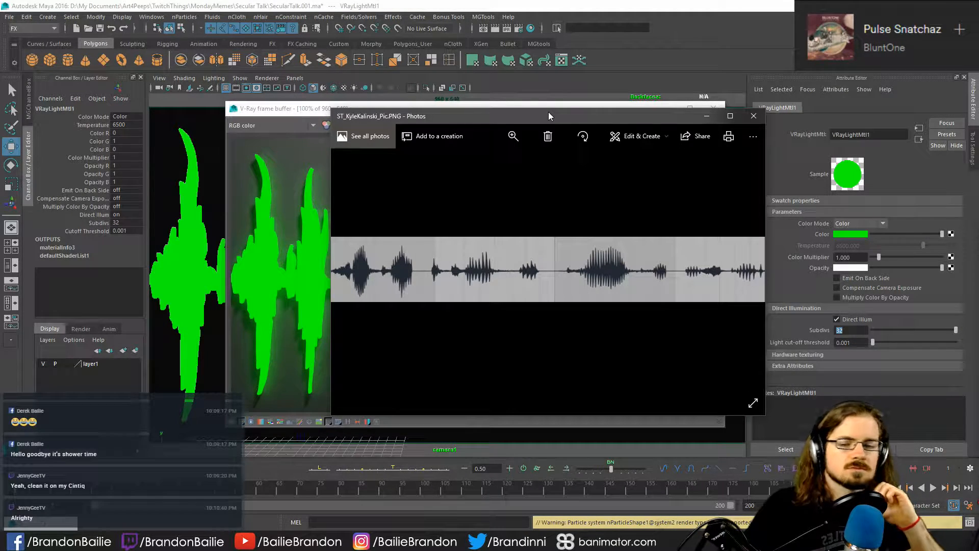
pyautogui.click(754, 116)
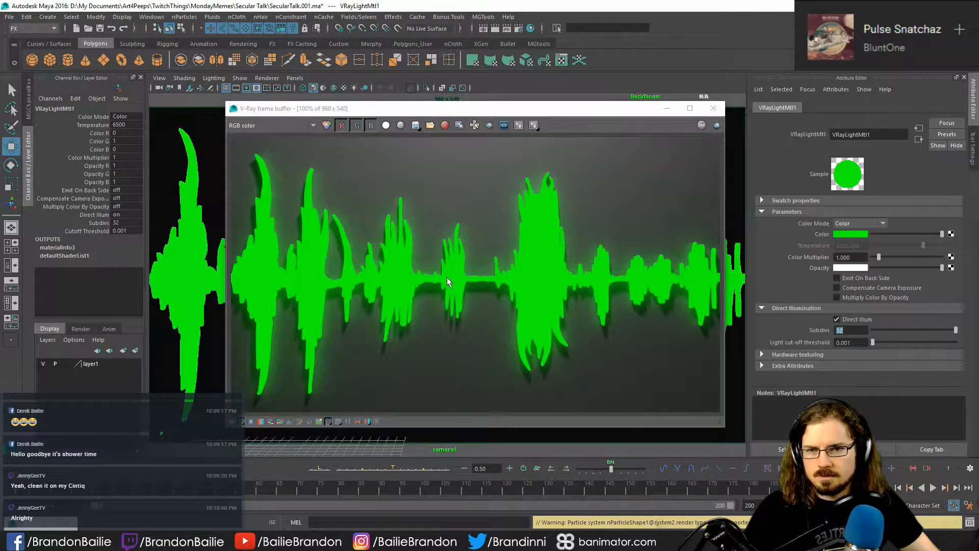
pyautogui.click(714, 108)
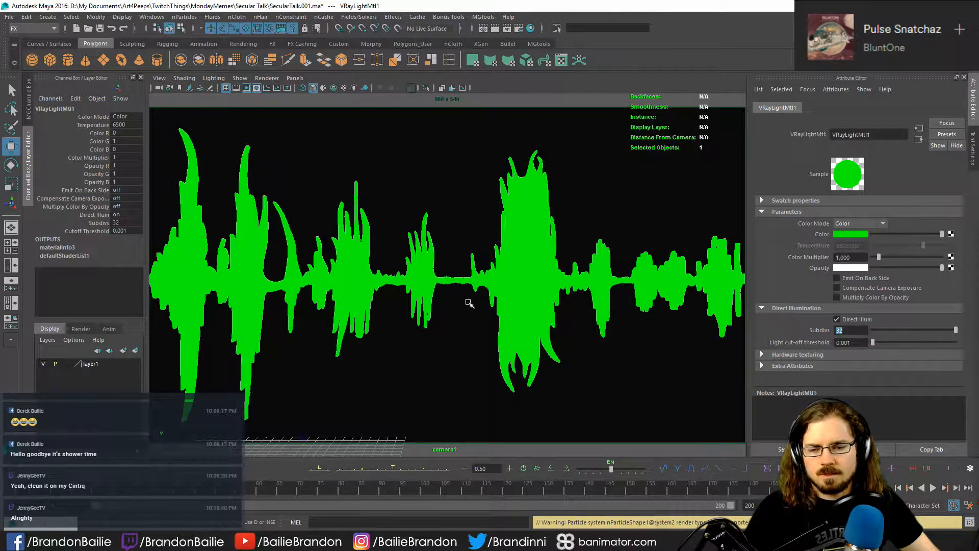
# - Play the particle simulation on the waveform, stop it after a few frames, render that frame and close the render
pyautogui.click(493, 280)
pyautogui.hotkey('alt', 'v')
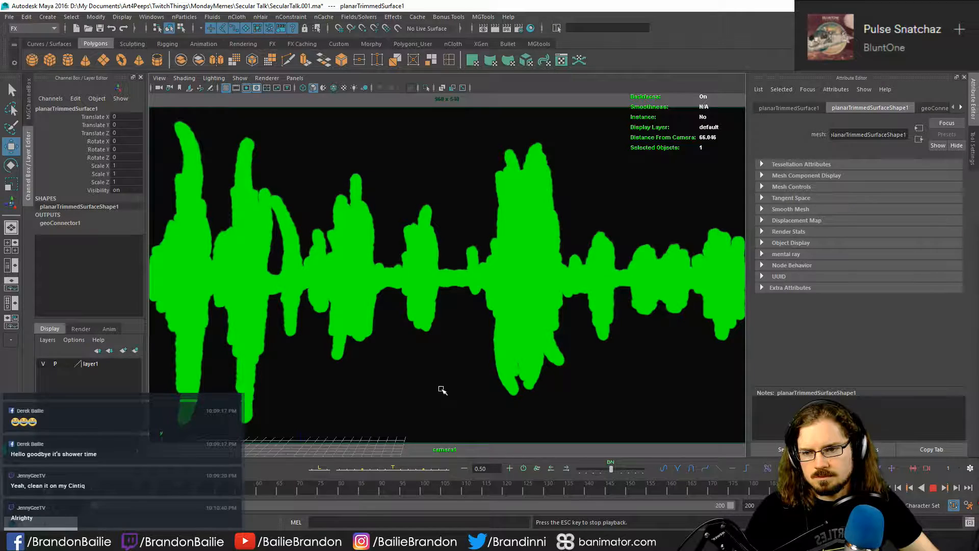
pyautogui.press('alt')
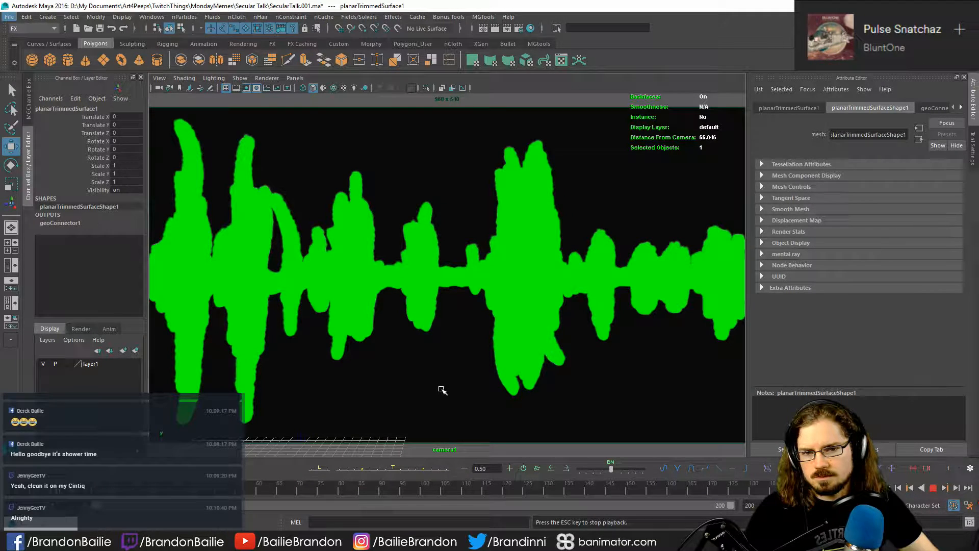
pyautogui.press('alt')
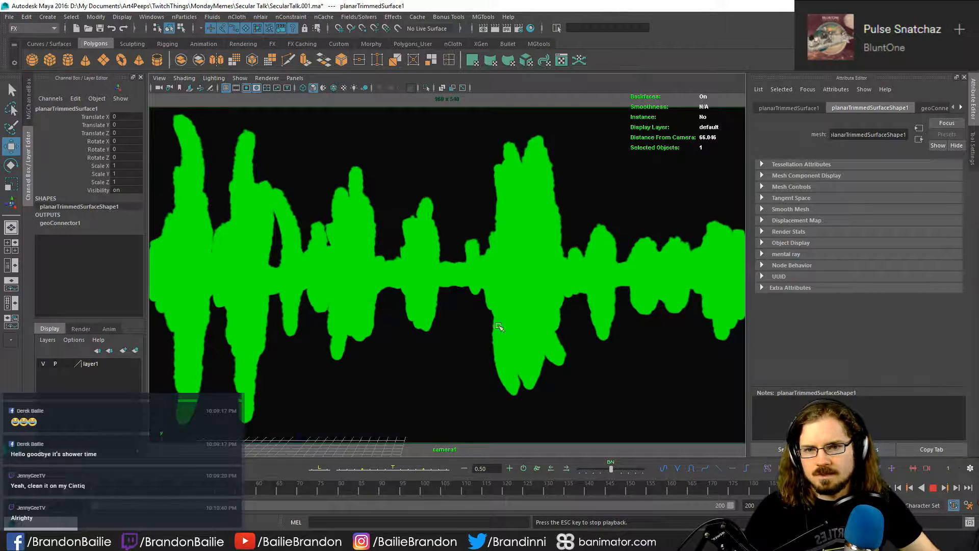
pyautogui.press('Escape')
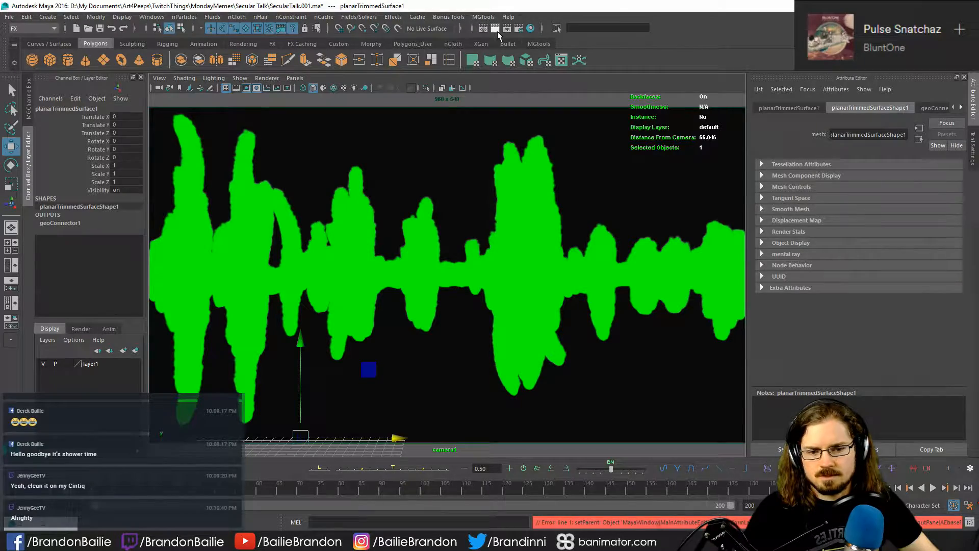
pyautogui.click(492, 31)
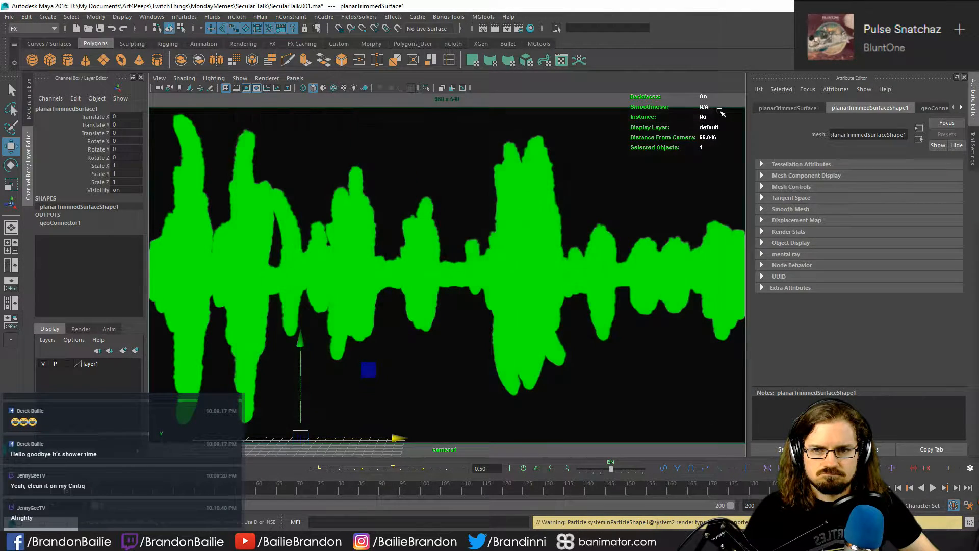
pyautogui.click(713, 109)
# - Select the particles covering the waveform and look through the attribute sections of nParticleShape1
pyautogui.click(539, 140)
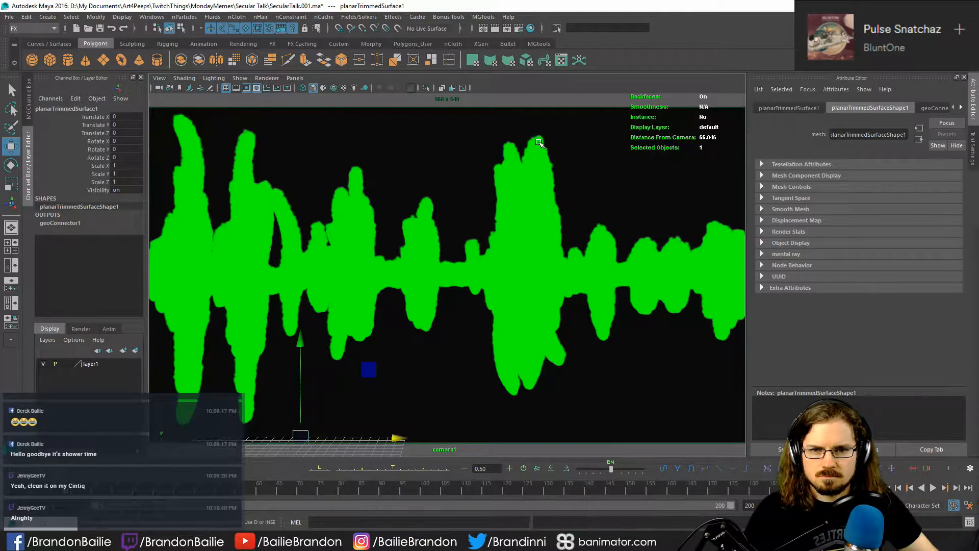
pyautogui.click(493, 132)
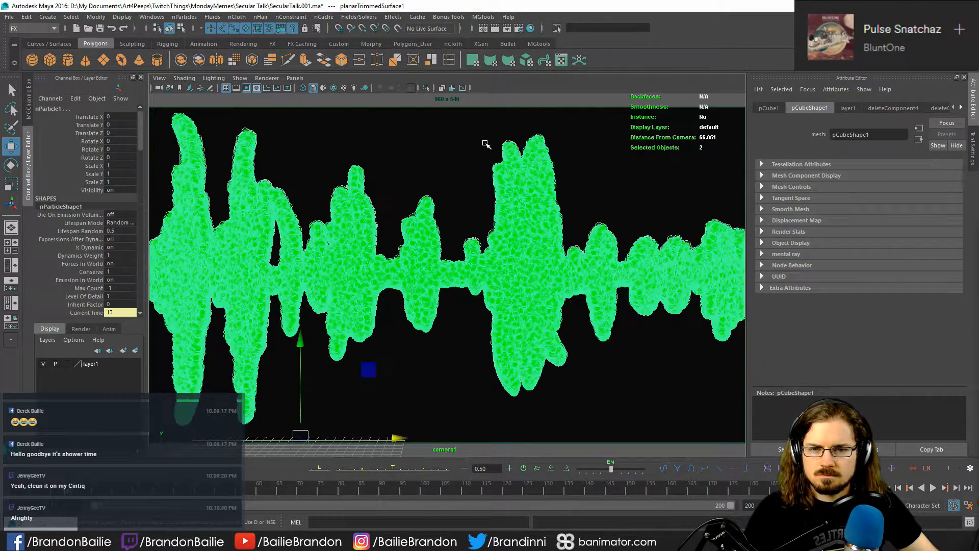
pyautogui.moveTo(485, 143); pyautogui.dragTo(605, 153)
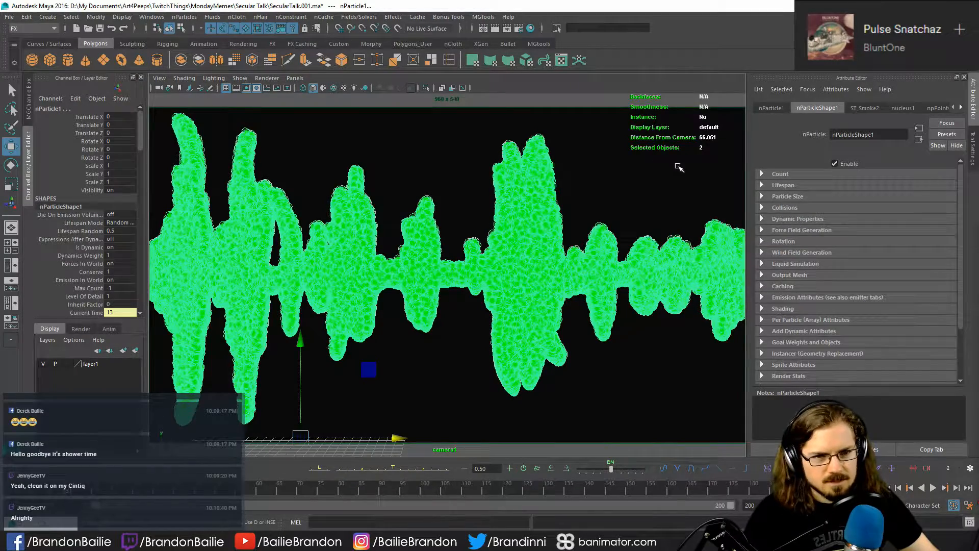
pyautogui.press('e')
pyautogui.scroll(-3, 823, 300)
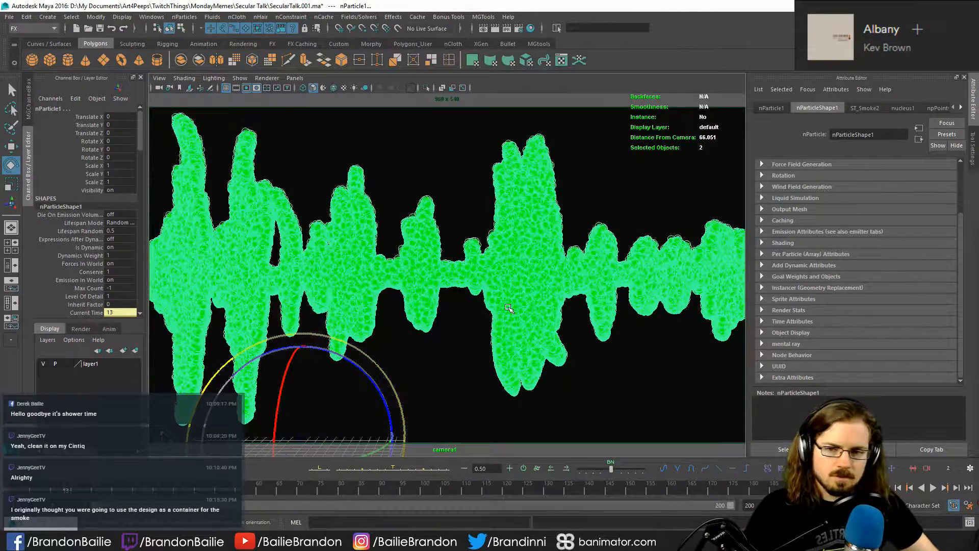
pyautogui.click(408, 326)
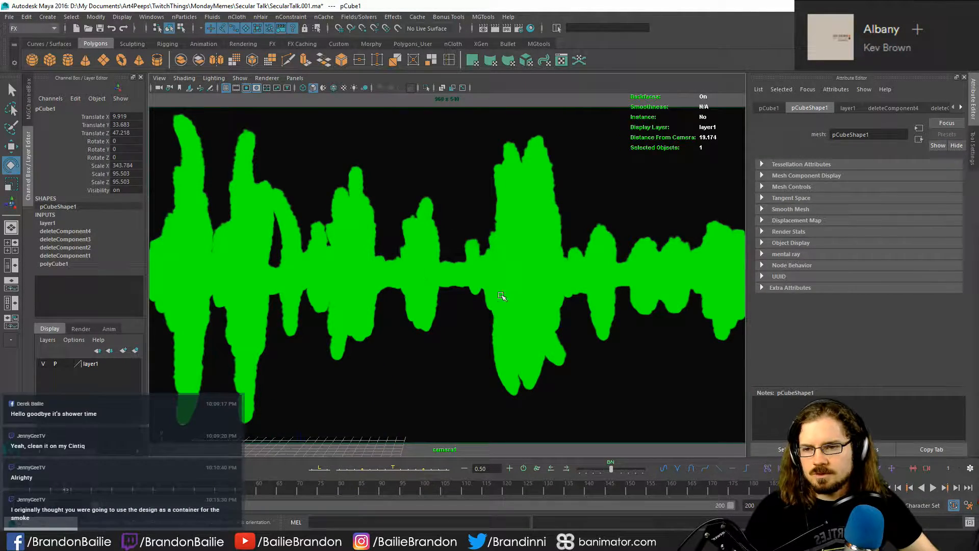
pyautogui.click(353, 258)
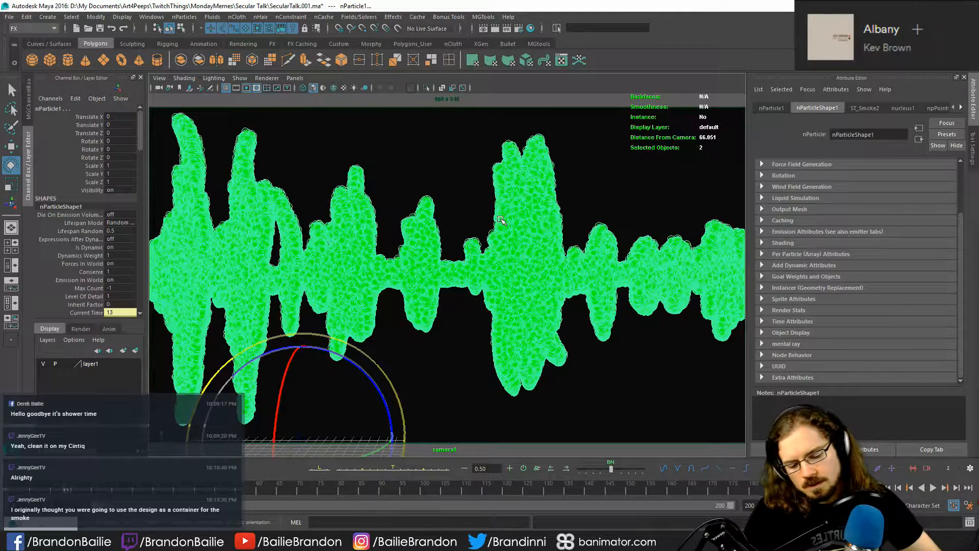
pyautogui.press('Delete')
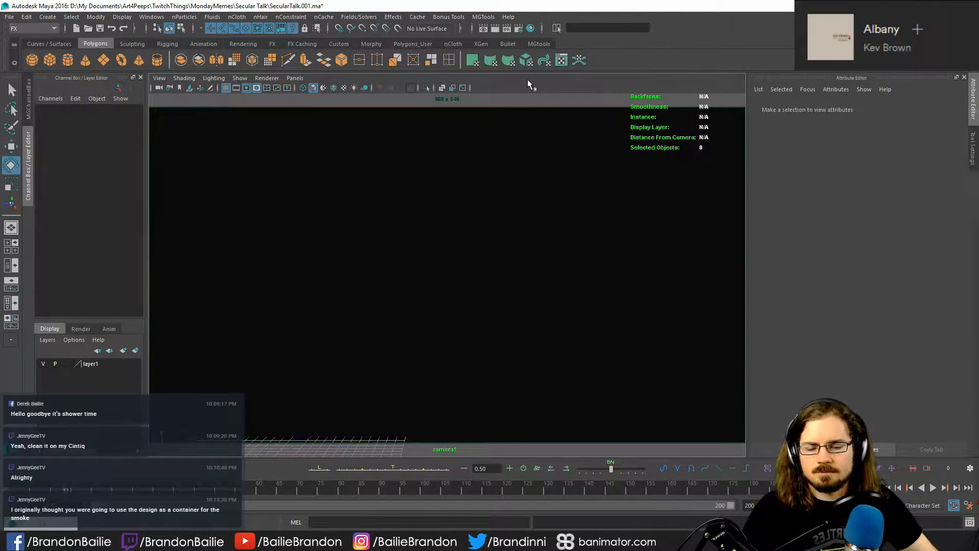
pyautogui.hotkey('ctrl', 'z')
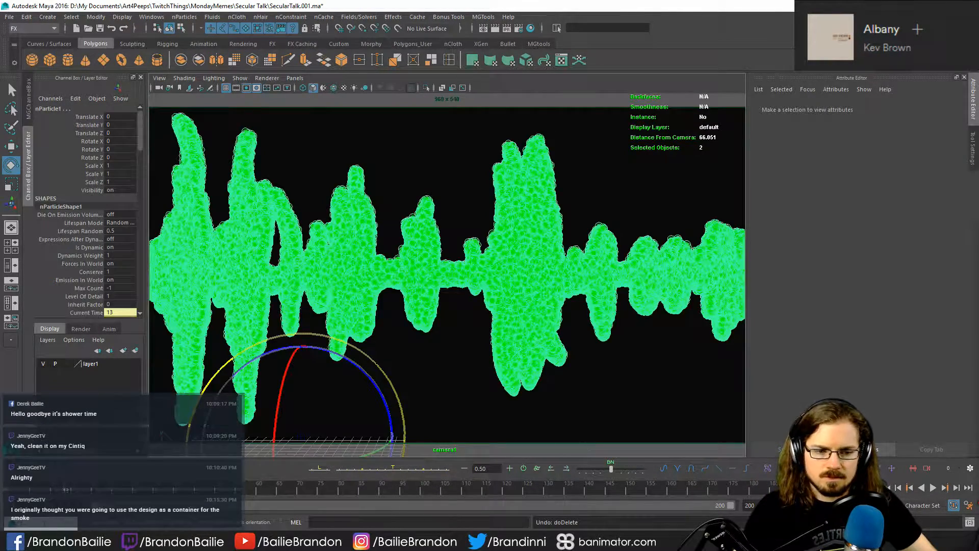
# - Return the timeline to its first frame and save the scene as SecularTalk.003.ma
pyautogui.click(887, 488)
pyautogui.click(360, 321)
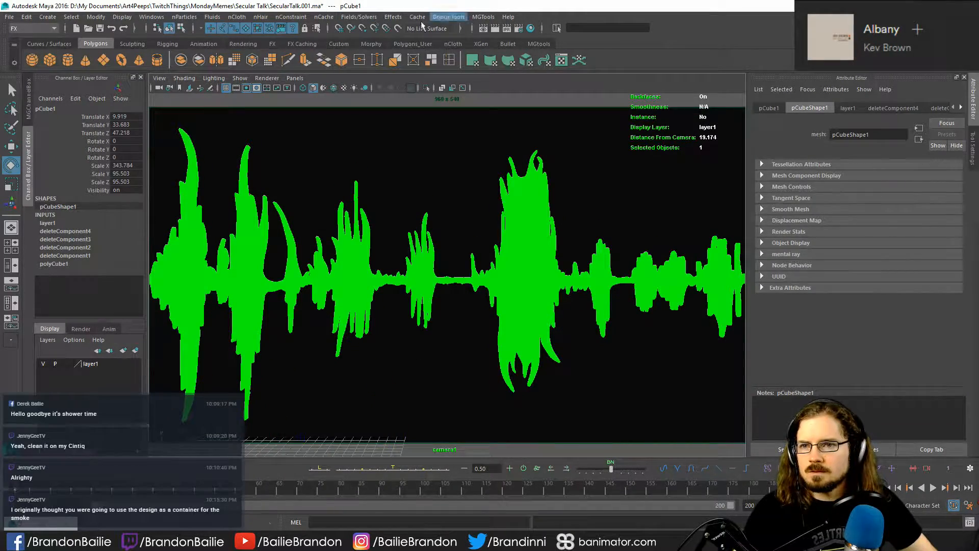
pyautogui.click(9, 17)
pyautogui.click(43, 70)
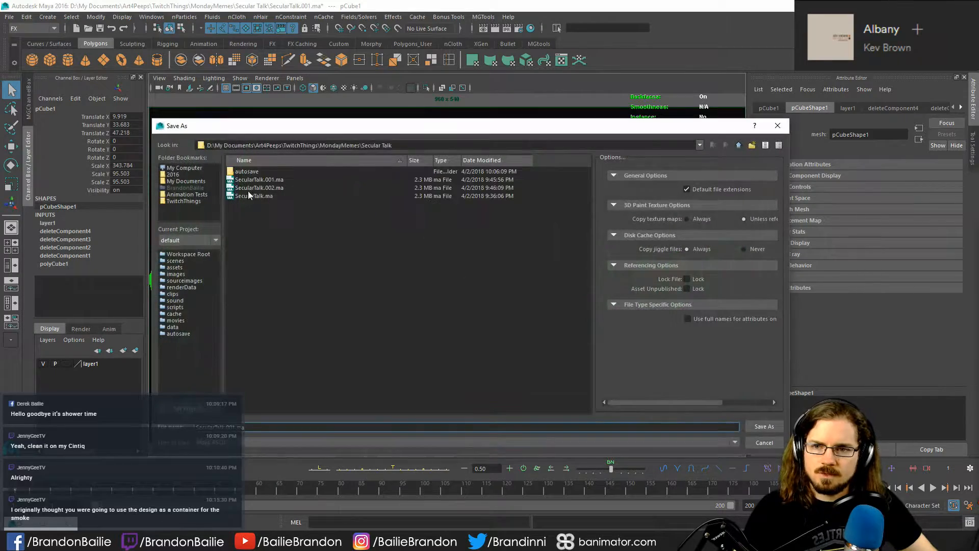
pyautogui.click(273, 188)
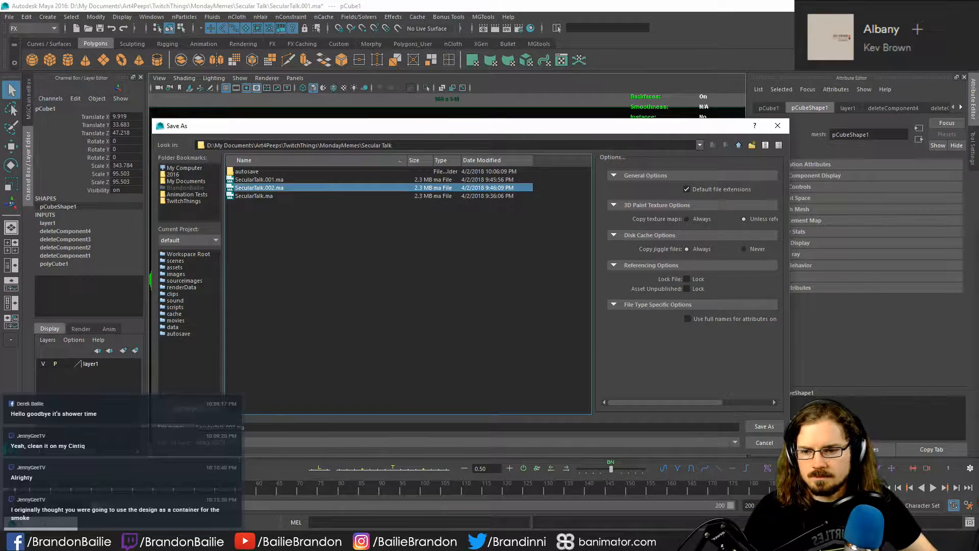
pyautogui.click(236, 427)
pyautogui.press('BackSpace')
pyautogui.write('3')
pyautogui.press('Return')
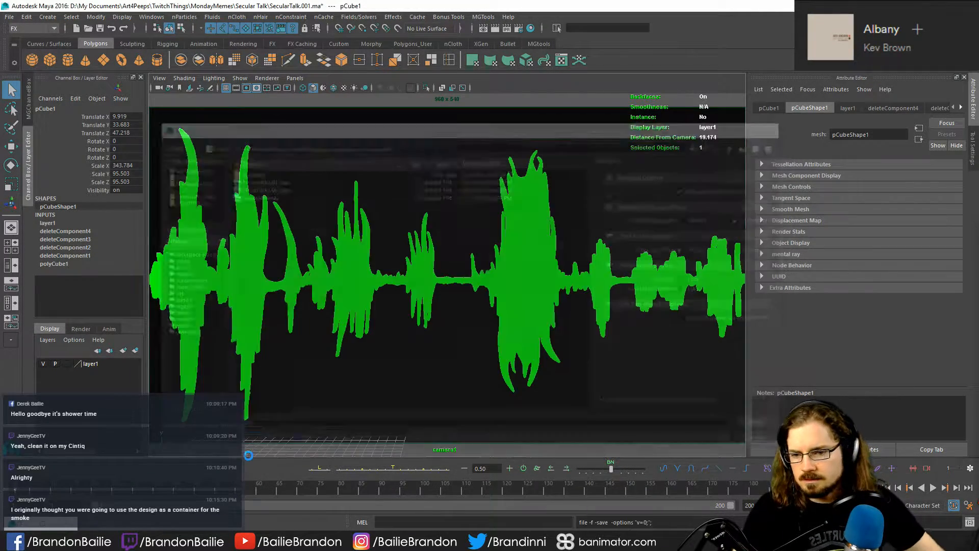
# - Assign the grey Lambert material to the waveform surface through Hypershade, and close Hypershade
pyautogui.press('e')
pyautogui.click(334, 243)
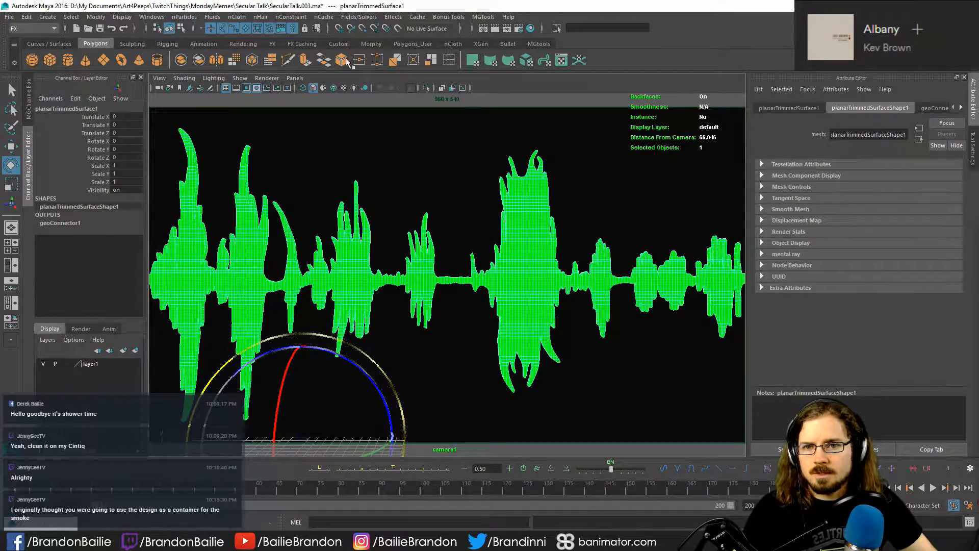
pyautogui.click(530, 28)
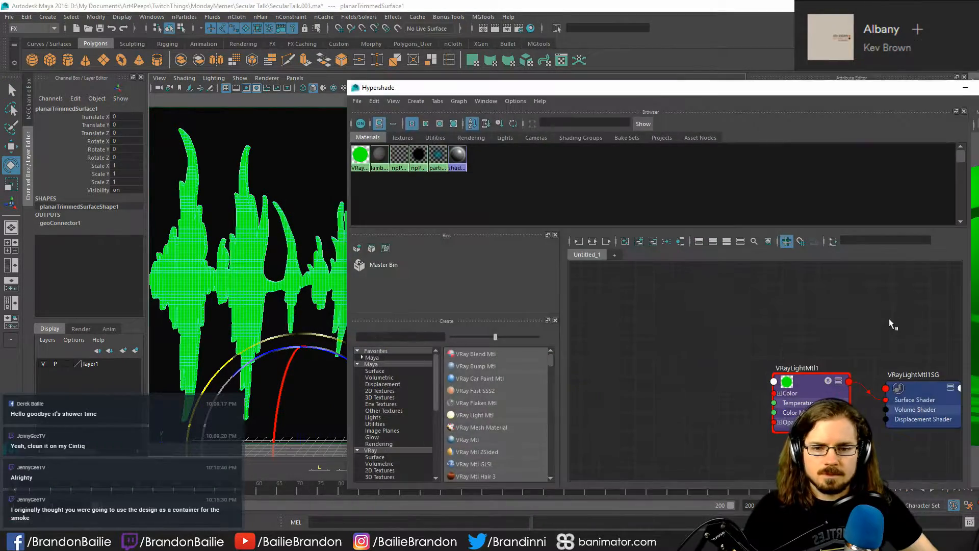
pyautogui.moveTo(382, 156); pyautogui.dragTo(380, 129, button='right')
pyautogui.click(309, 147)
pyautogui.click(978, 88)
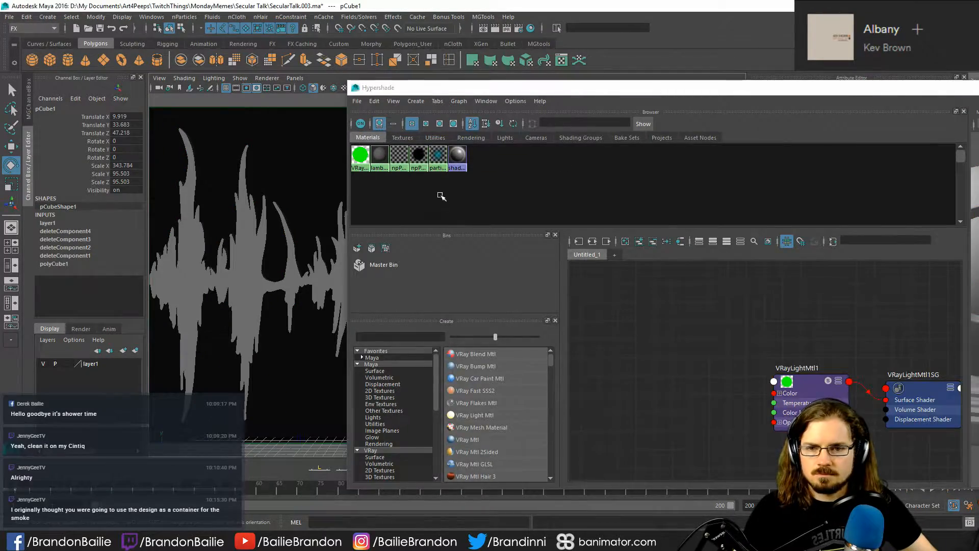
# - Switch to the perspective view, frame the waveform surface and examine it from several angles
pyautogui.click(506, 271)
pyautogui.press('space')
pyautogui.press('space')
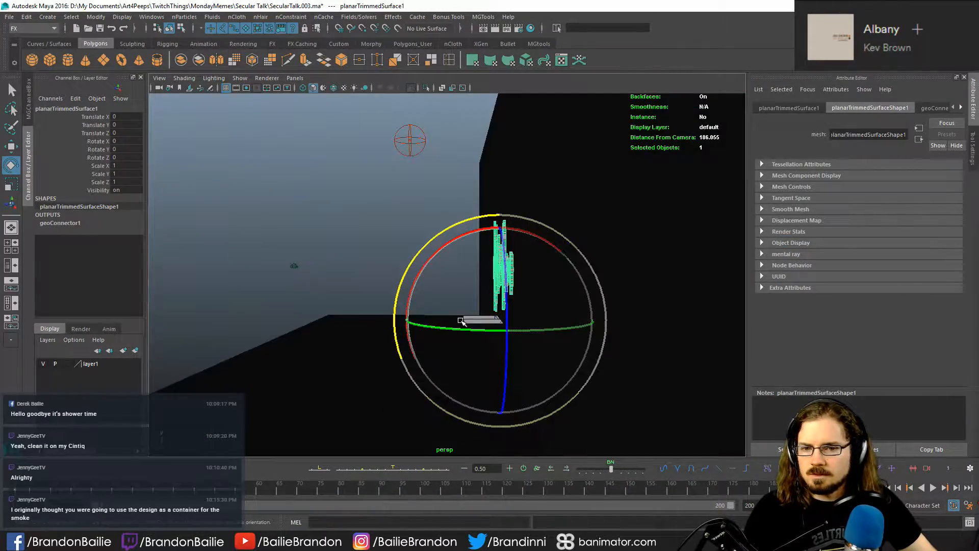
pyautogui.press('f')
pyautogui.keyDown('alt'); pyautogui.moveTo(383, 323); pyautogui.dragTo(338, 310); pyautogui.keyUp('alt')
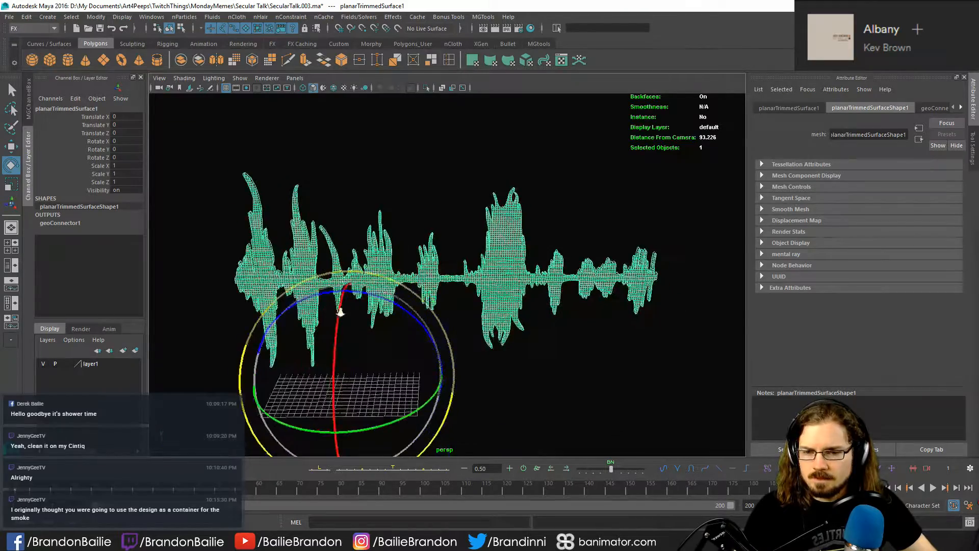
pyautogui.keyDown('alt'); pyautogui.moveTo(338, 310); pyautogui.dragTo(483, 324, button='right'); pyautogui.keyUp('alt')
pyautogui.press('q')
pyautogui.keyDown('alt'); pyautogui.moveTo(483, 324); pyautogui.dragTo(494, 307, button='middle'); pyautogui.keyUp('alt')
pyautogui.keyDown('alt'); pyautogui.moveTo(495, 307); pyautogui.dragTo(495, 321, button='right'); pyautogui.keyUp('alt')
pyautogui.click(429, 360)
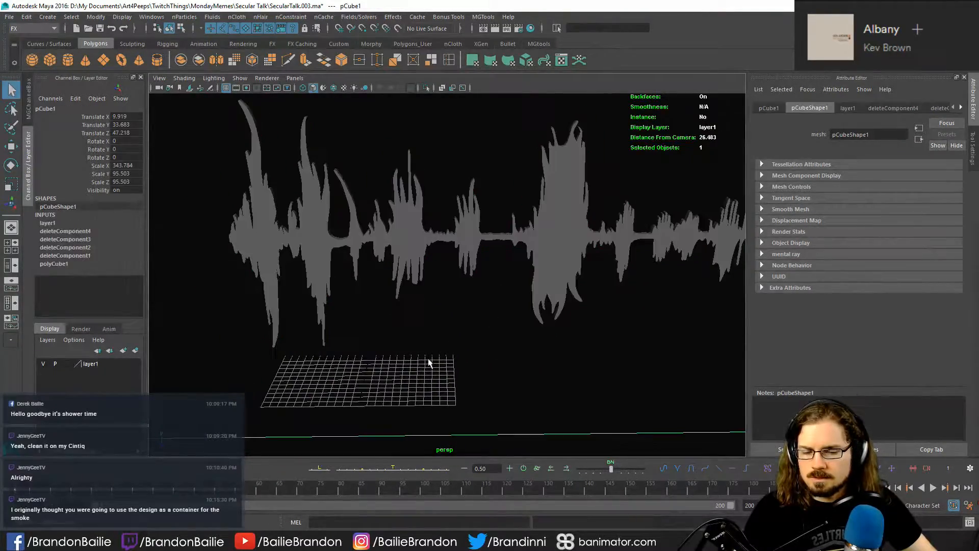
# - Select the waveform surface, check the Fill Object options and available solvers, and close them without creating a fill
pyautogui.click(394, 224)
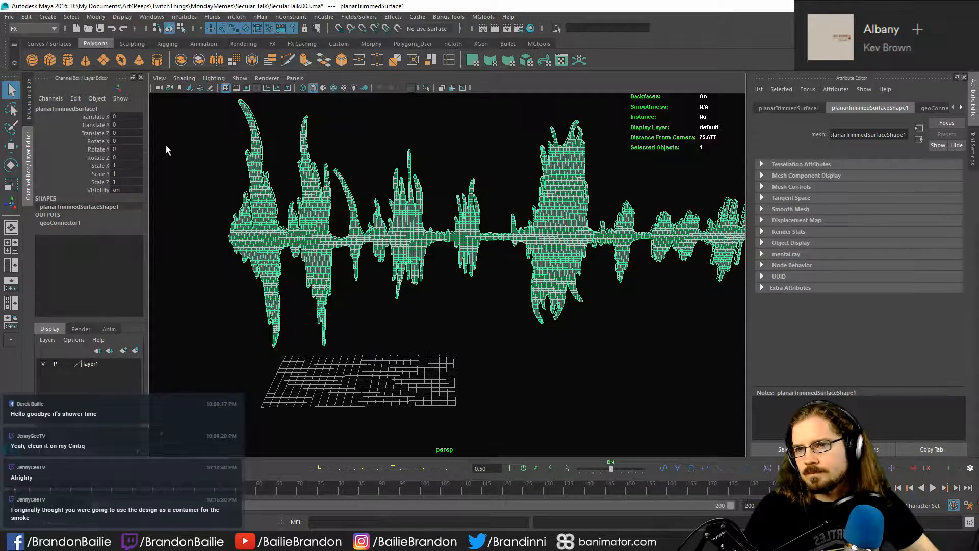
pyautogui.click(176, 16)
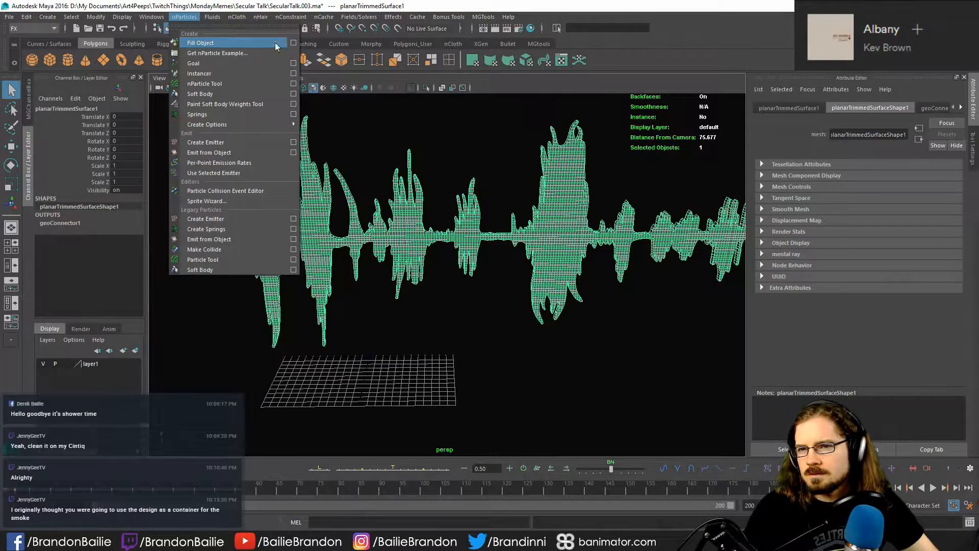
pyautogui.click(294, 43)
pyautogui.click(548, 114)
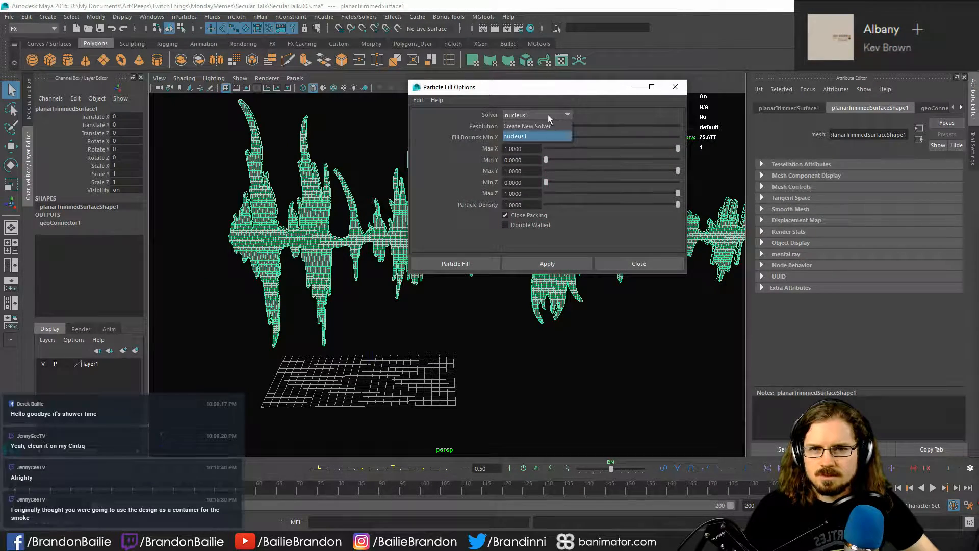
pyautogui.click(548, 114)
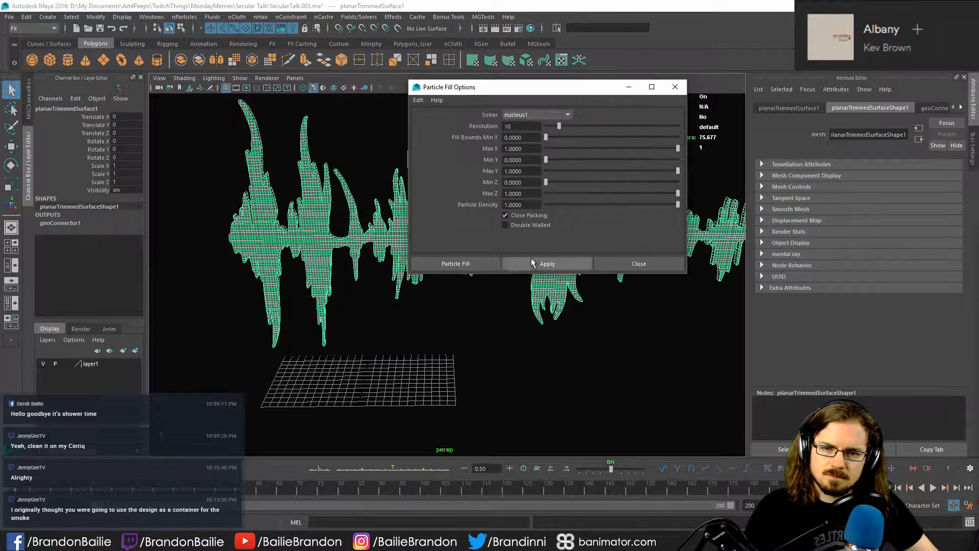
pyautogui.click(639, 264)
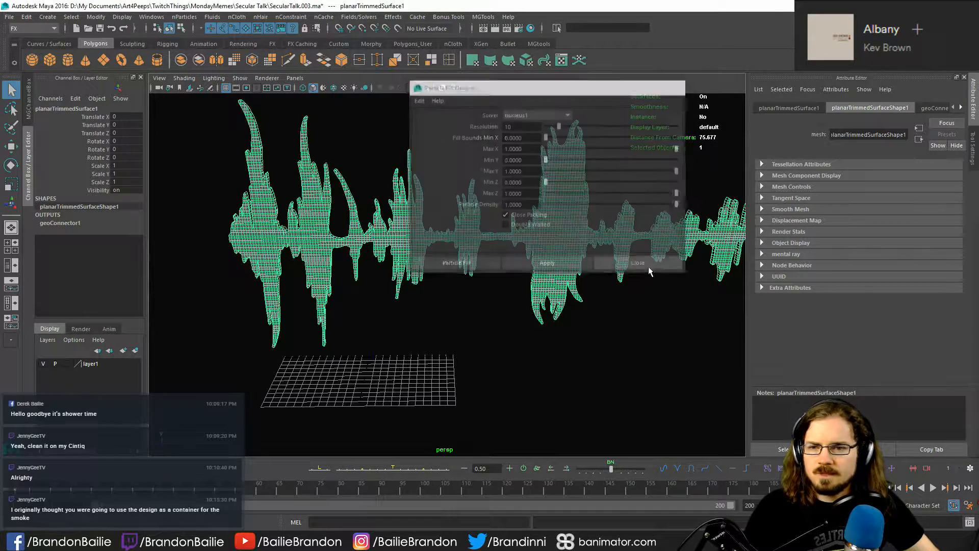
pyautogui.click(356, 343)
pyautogui.click(184, 17)
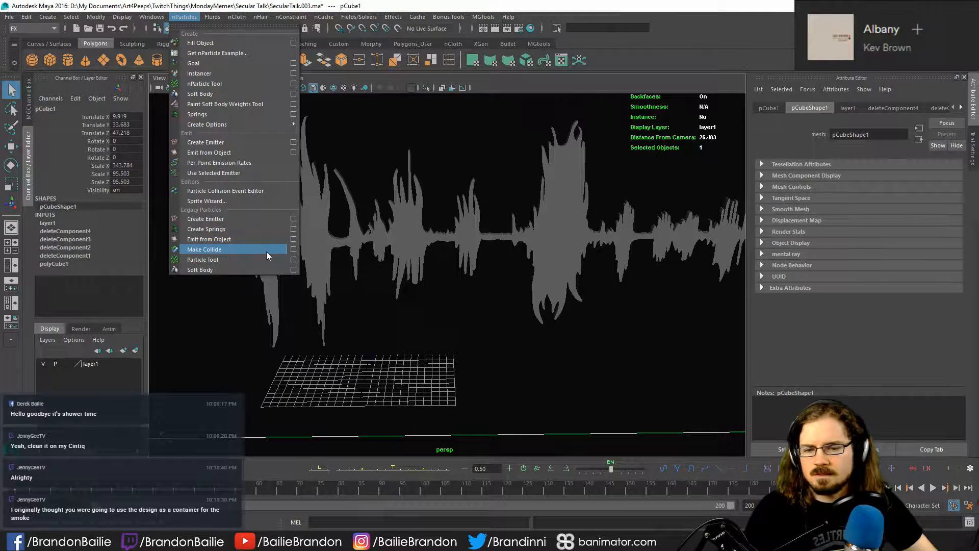
pyautogui.click(530, 310)
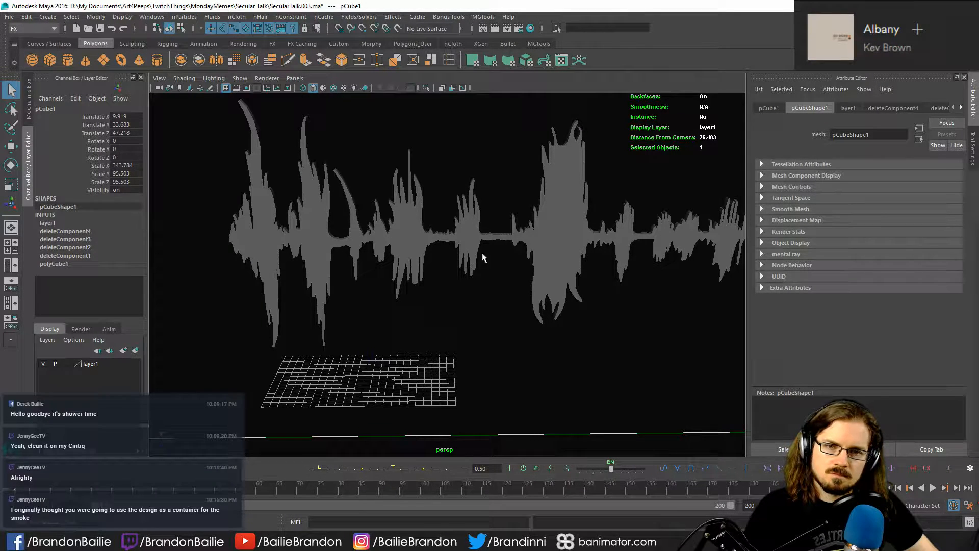
pyautogui.keyDown('alt'); pyautogui.moveTo(531, 282); pyautogui.dragTo(508, 305, button='middle'); pyautogui.keyUp('alt')
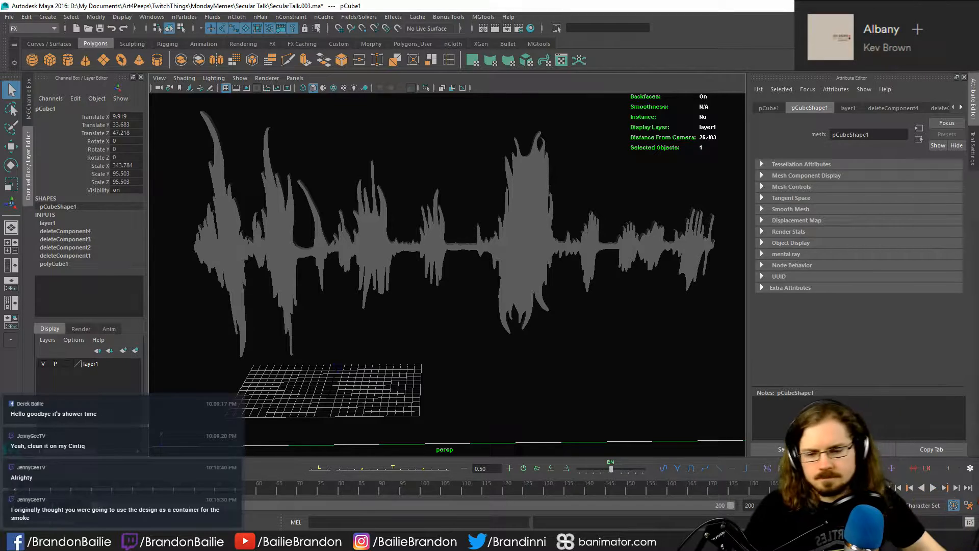
pyautogui.click(165, 541)
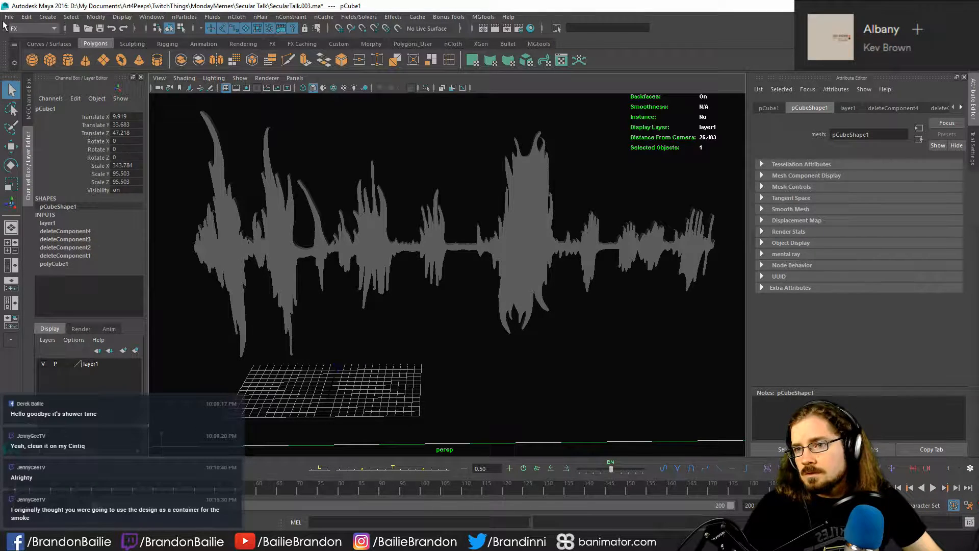
pyautogui.click(47, 17)
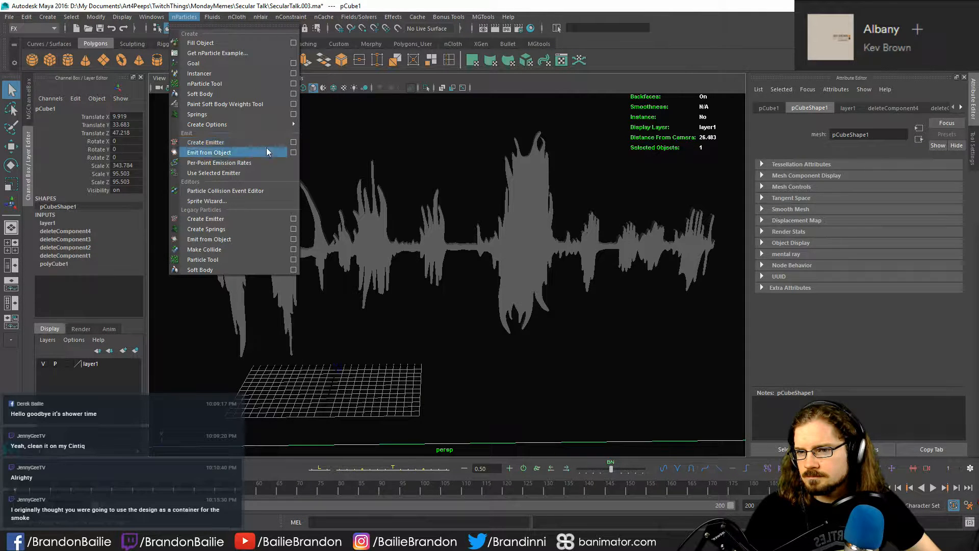
pyautogui.click(355, 209)
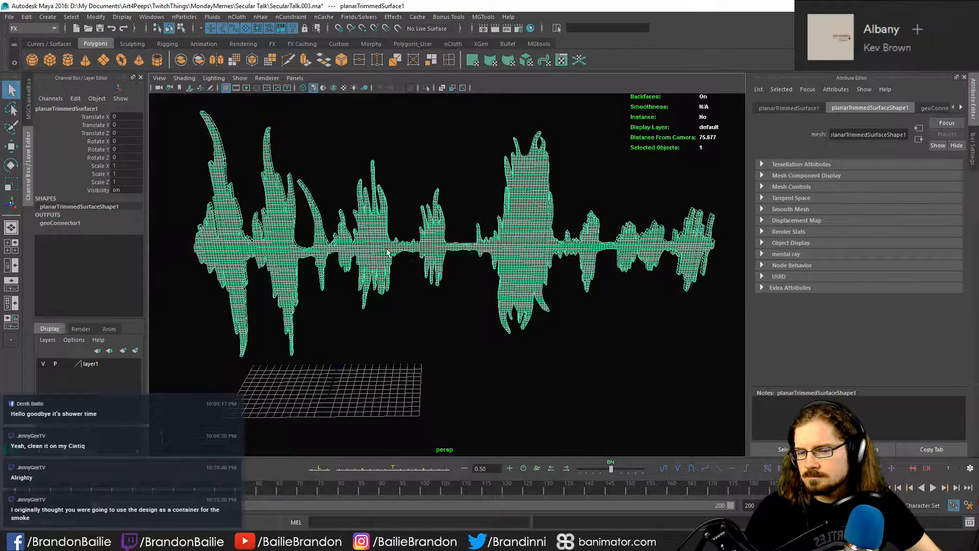
pyautogui.click(226, 80)
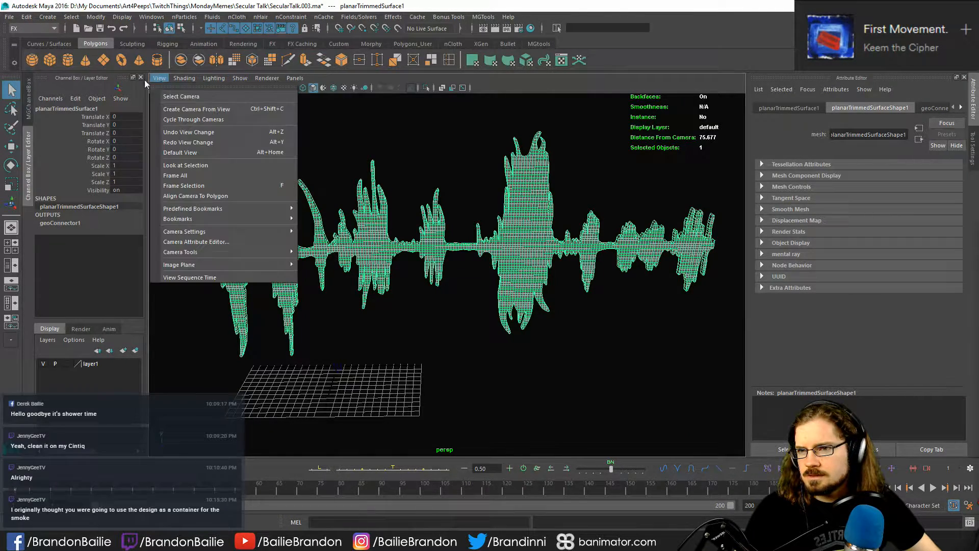
# - Review the Emit from Object emitter options for the waveform surface and close them without creating an emitter
pyautogui.click(184, 17)
pyautogui.click(184, 17)
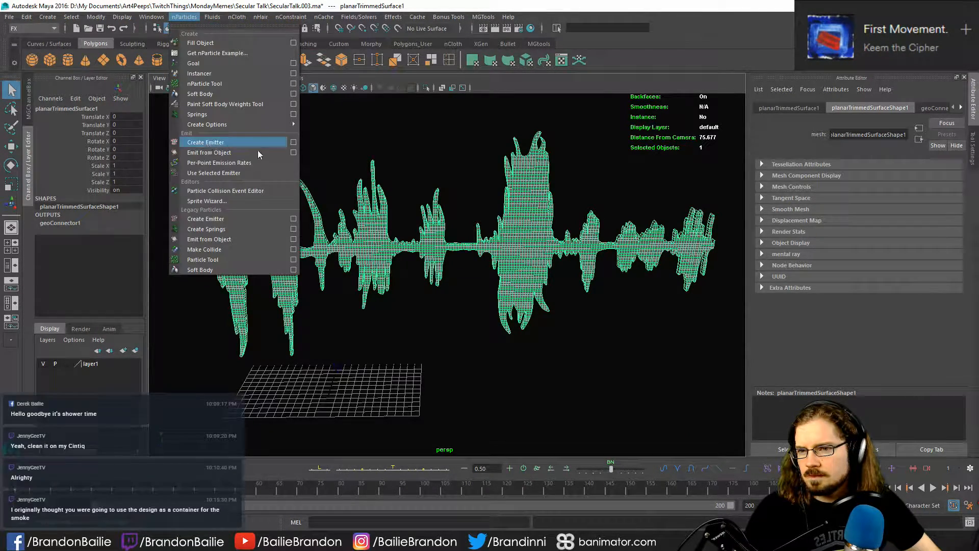
pyautogui.click(294, 152)
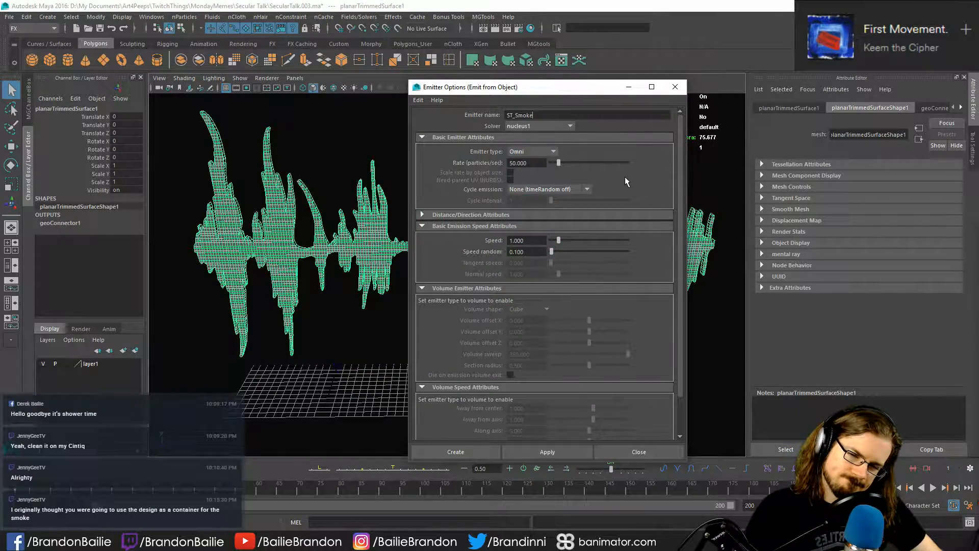
pyautogui.scroll(-2, 625, 177)
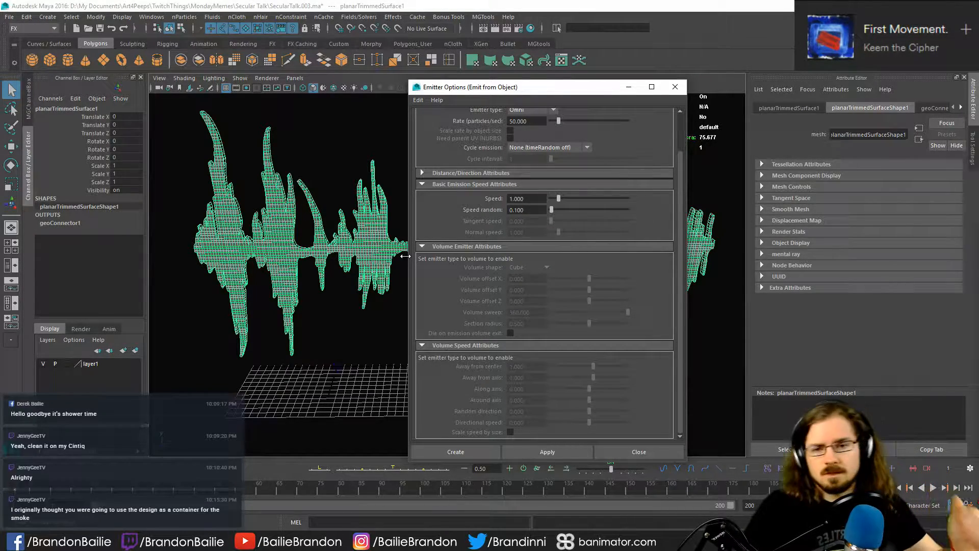
pyautogui.click(669, 90)
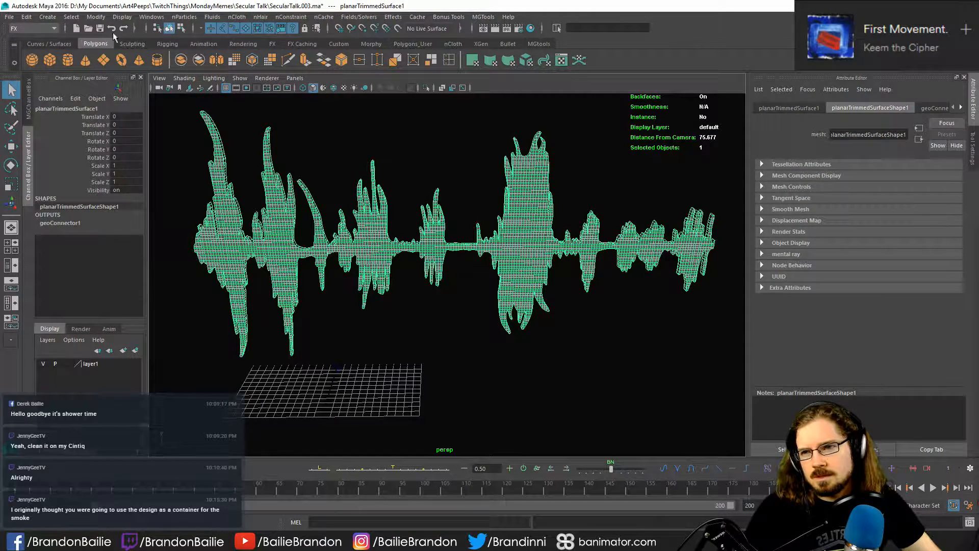
# - Reverse the normals of the waveform surface mesh, and undo the deletion that follows so the surface is kept
pyautogui.click(17, 29)
pyautogui.click(23, 40)
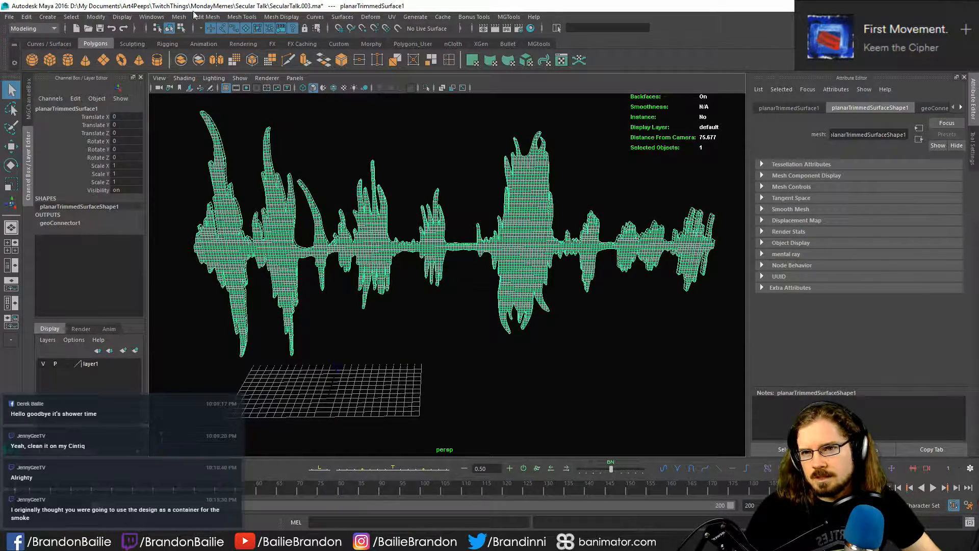
pyautogui.click(286, 18)
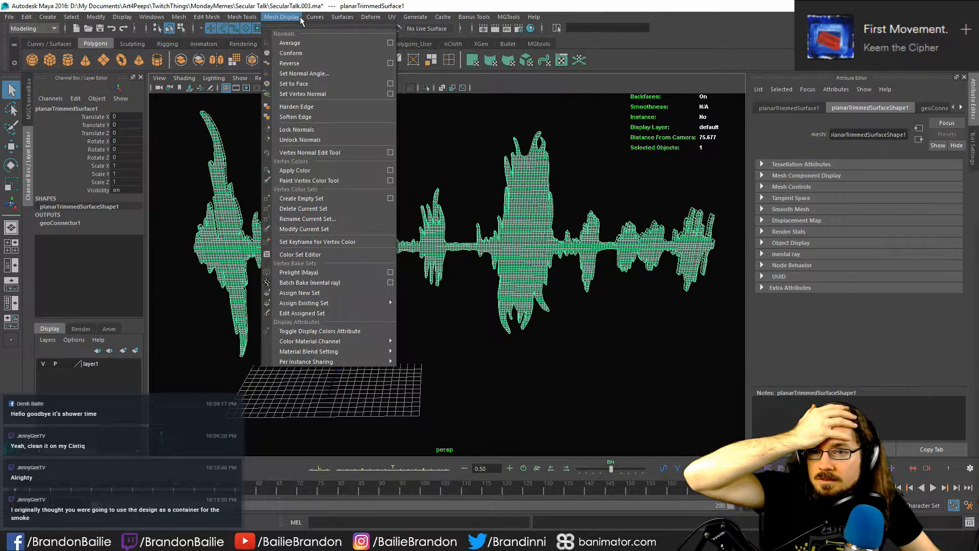
pyautogui.moveTo(342, 19)
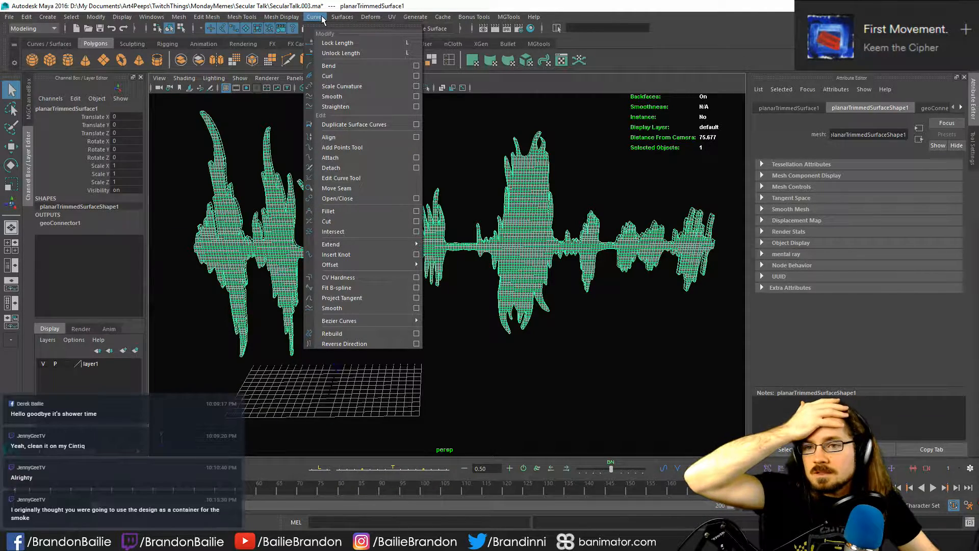
pyautogui.moveTo(247, 20)
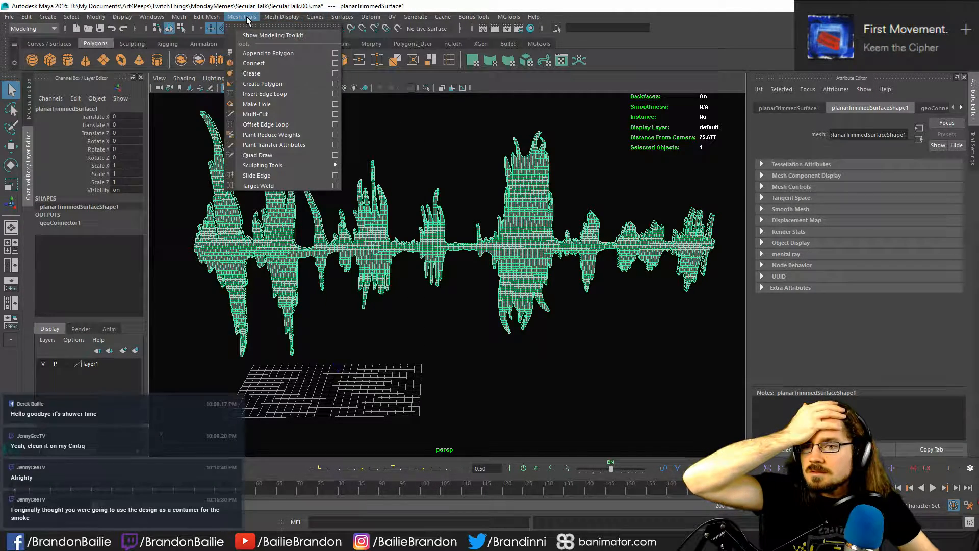
pyautogui.moveTo(283, 21)
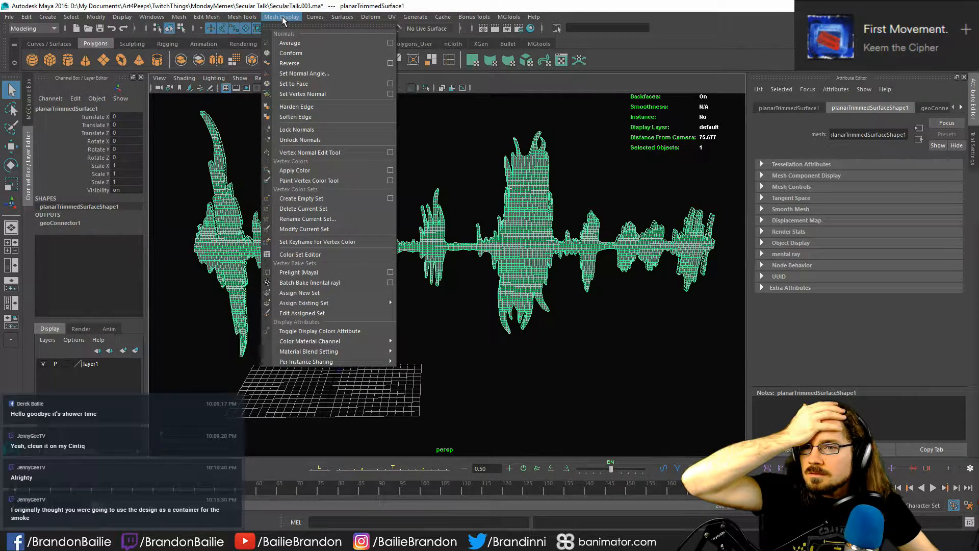
pyautogui.click(298, 62)
pyautogui.press('w')
pyautogui.press('Delete')
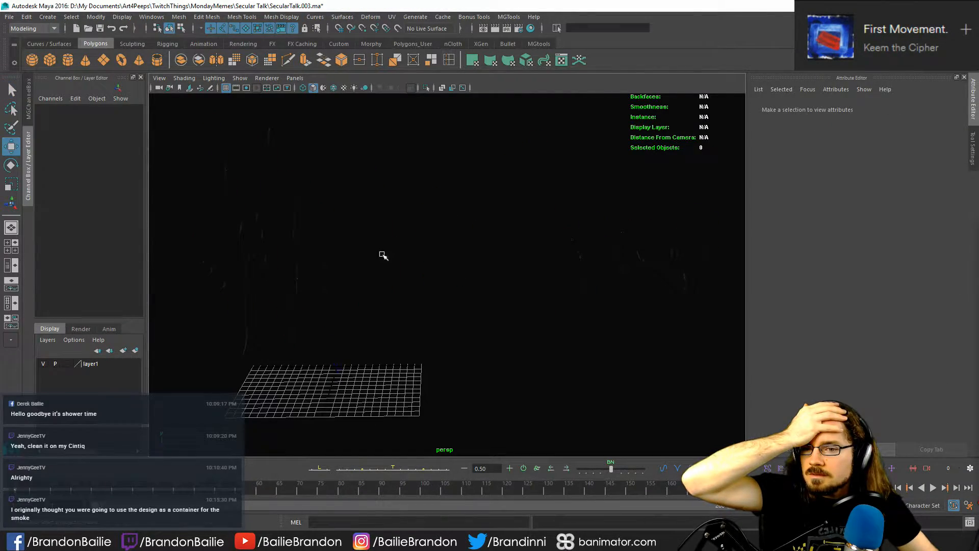
pyautogui.hotkey('ctrl', 'z')
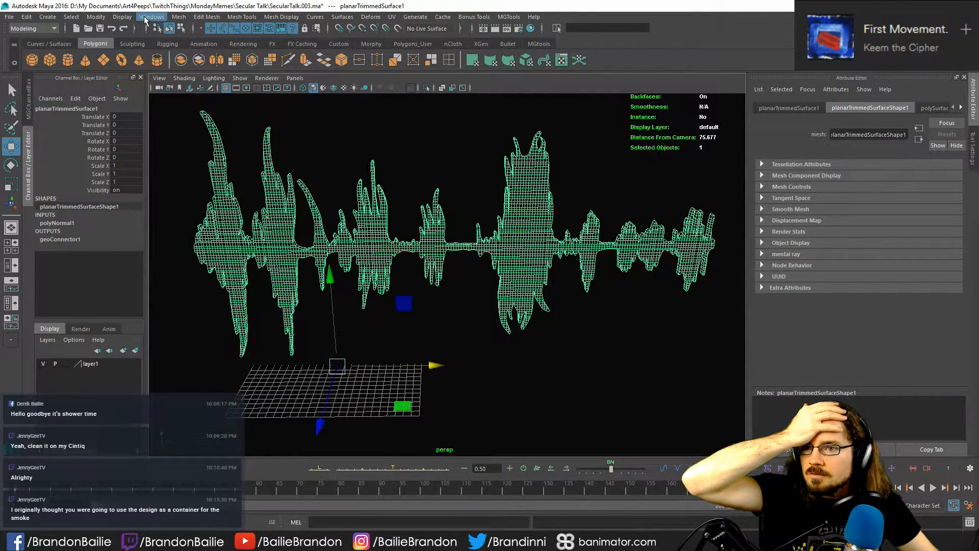
# - Create an nParticle emitter from the waveform surface using the current Emit from Object settings
pyautogui.click(178, 17)
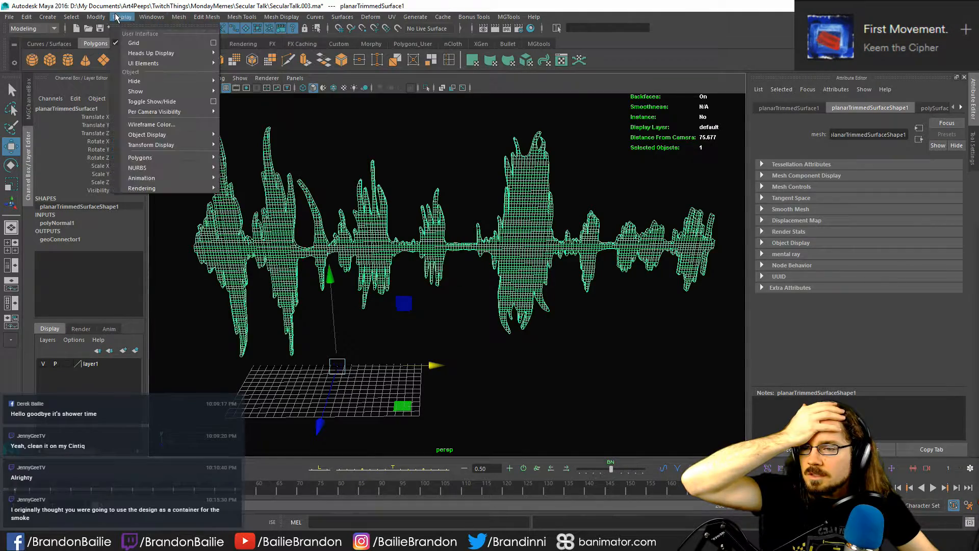
pyautogui.click(32, 28)
pyautogui.click(14, 71)
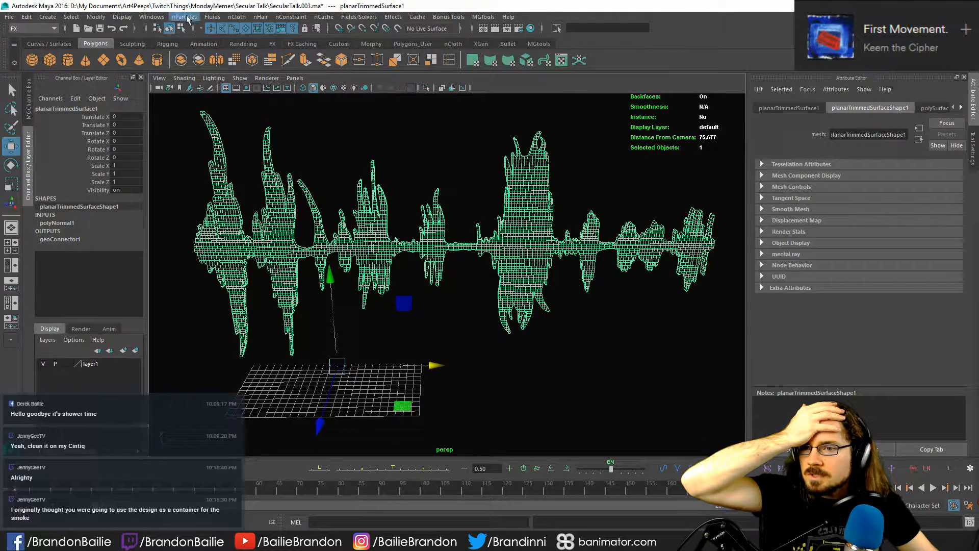
pyautogui.click(184, 16)
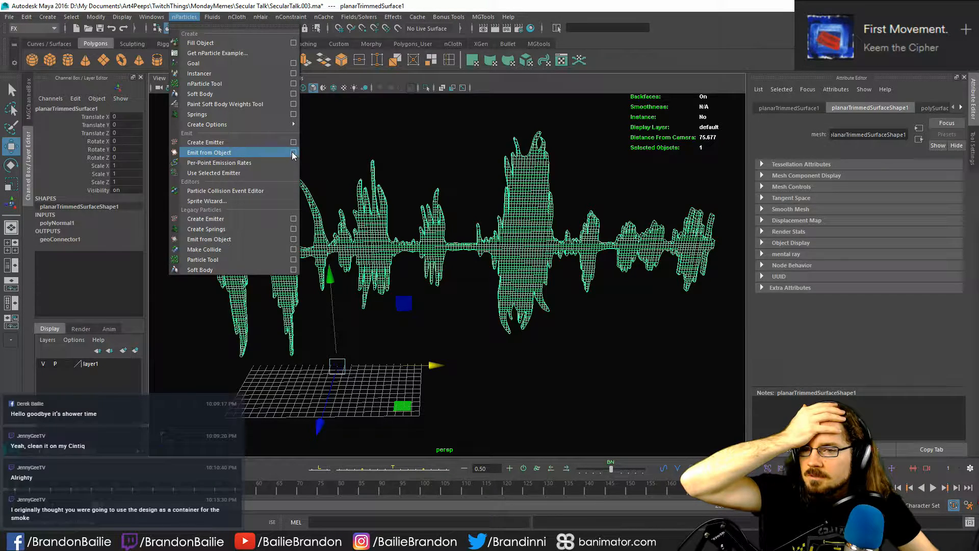
pyautogui.click(260, 153)
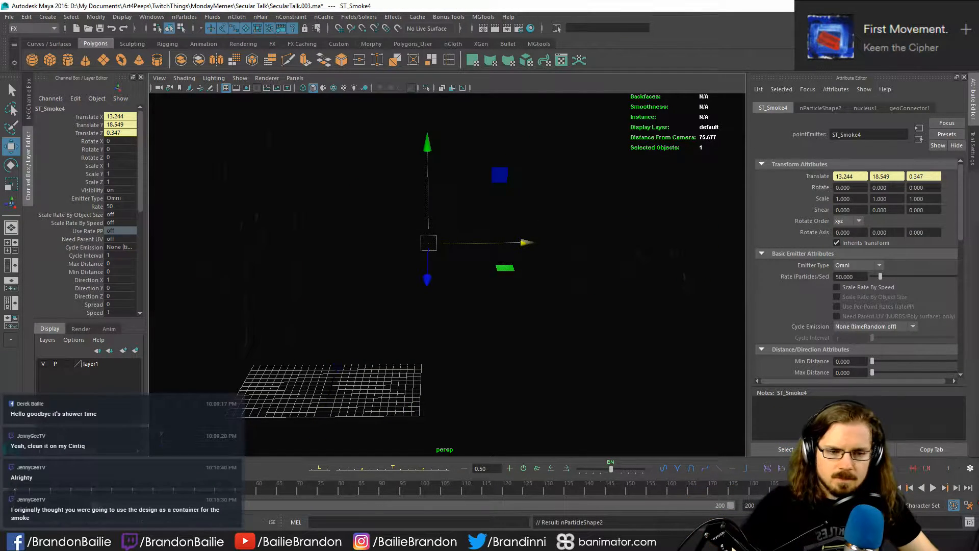
# - Play the particle simulation, examine the particles around the waveform from several angles, and return to the first frame
pyautogui.hotkey('alt', 'v')
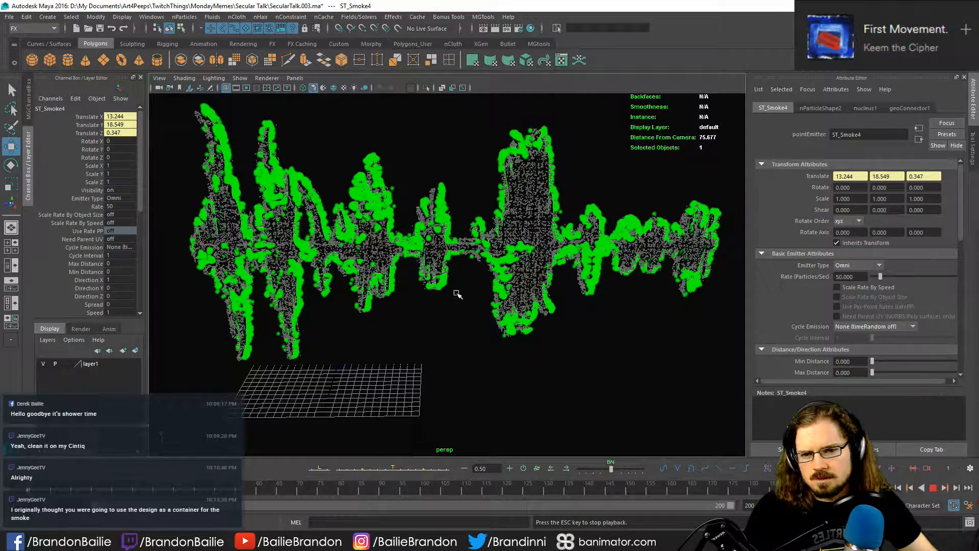
pyautogui.click(933, 489)
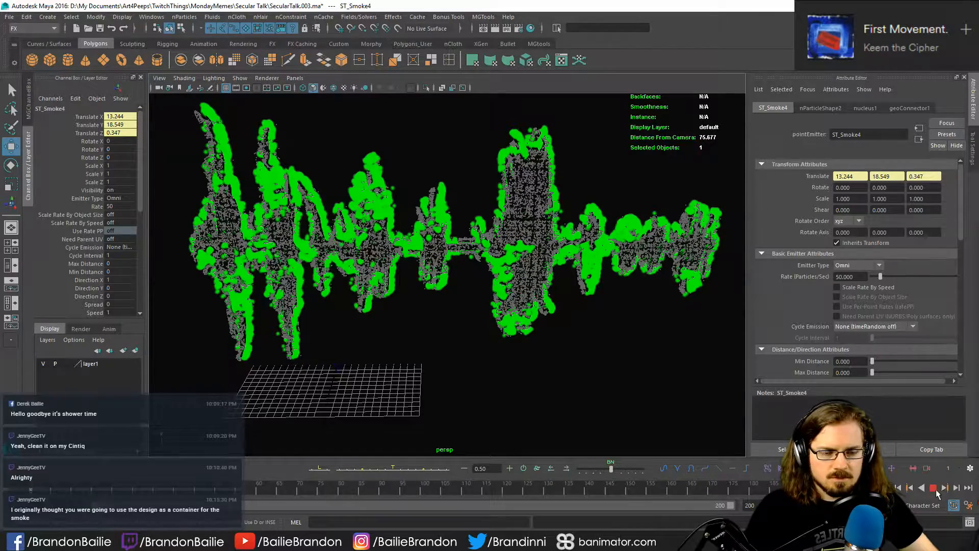
pyautogui.click(933, 487)
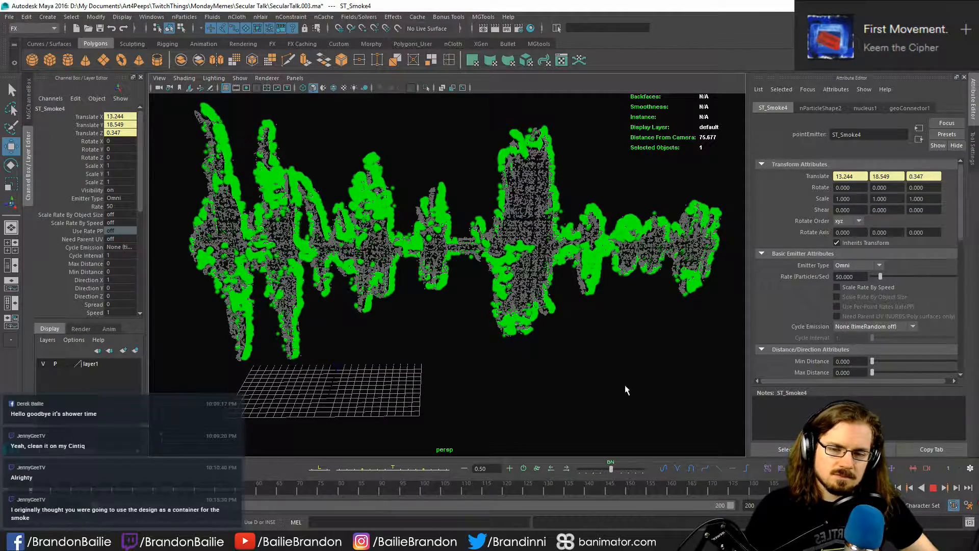
pyautogui.keyDown('alt'); pyautogui.moveTo(631, 392); pyautogui.dragTo(588, 2); pyautogui.keyUp('alt')
pyautogui.click(357, 352)
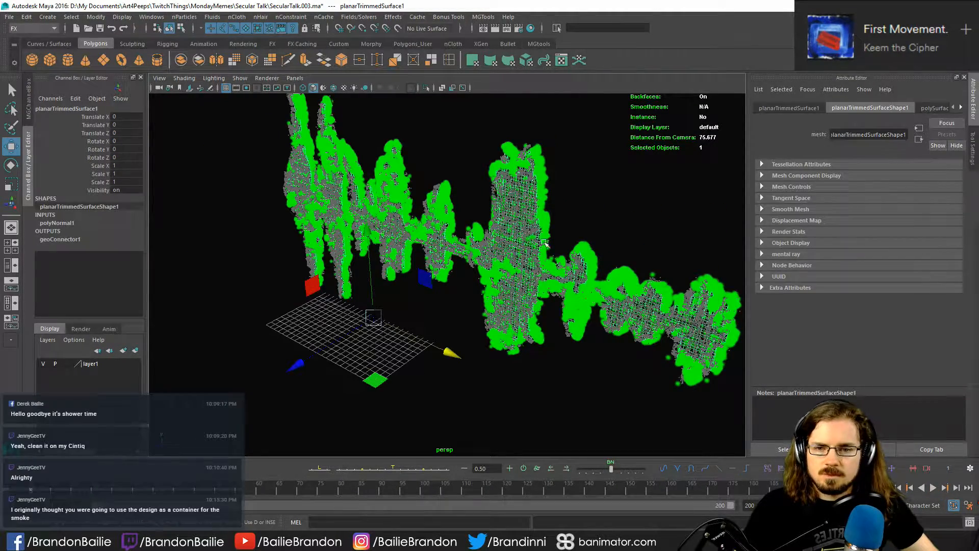
pyautogui.keyDown('alt'); pyautogui.moveTo(389, 345); pyautogui.dragTo(422, 342); pyautogui.keyUp('alt')
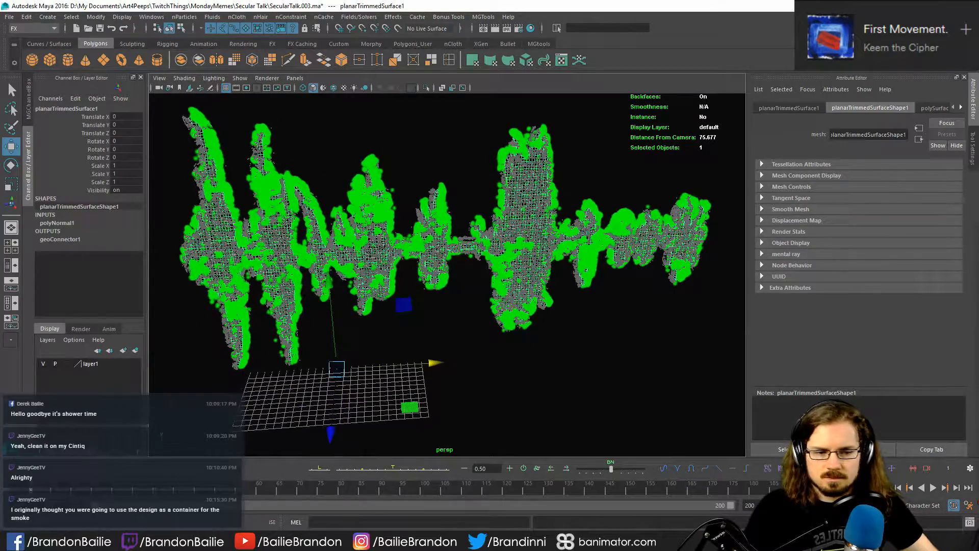
pyautogui.hotkey('alt', 'shift', 'v')
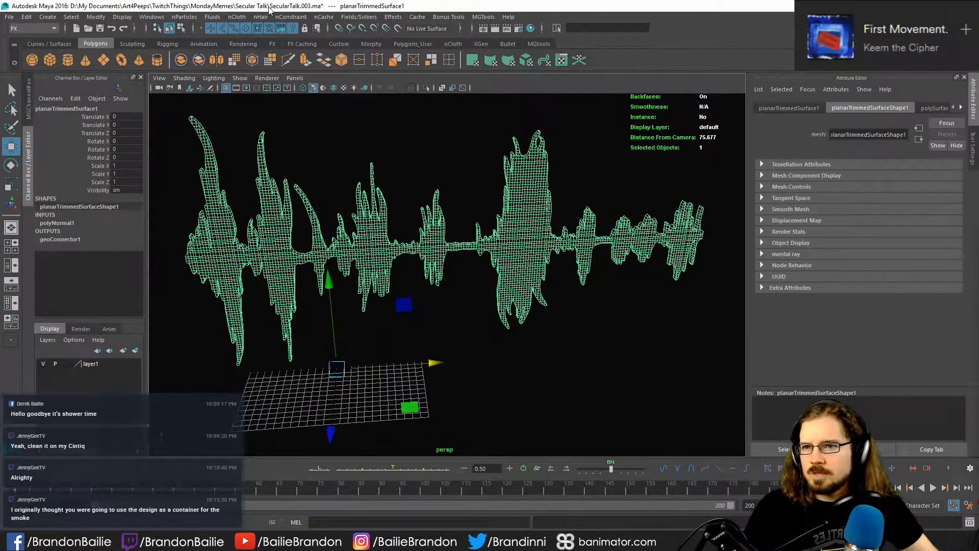
# - Delete the existing nParticle objects together with their emitters and solver from the scene
pyautogui.click(155, 19)
pyautogui.click(176, 107)
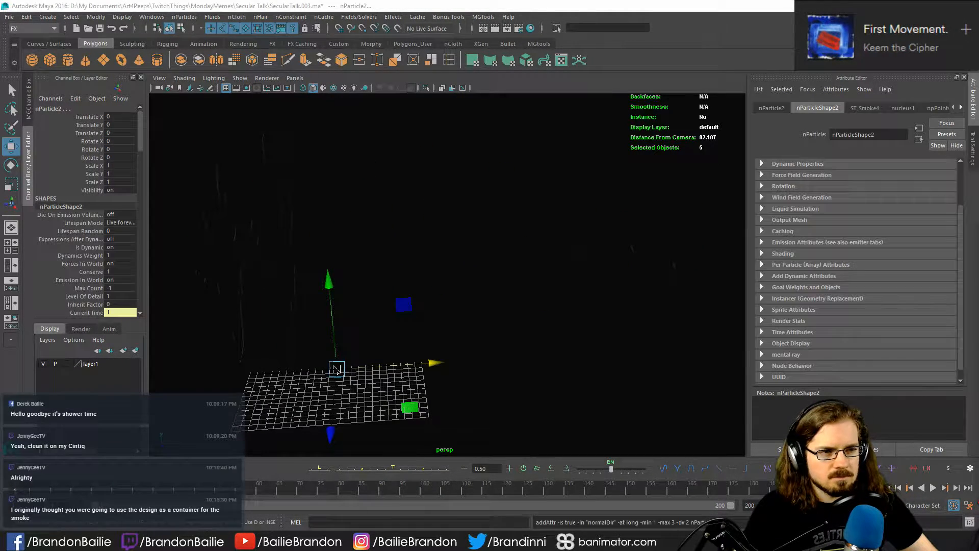
pyautogui.press('Delete')
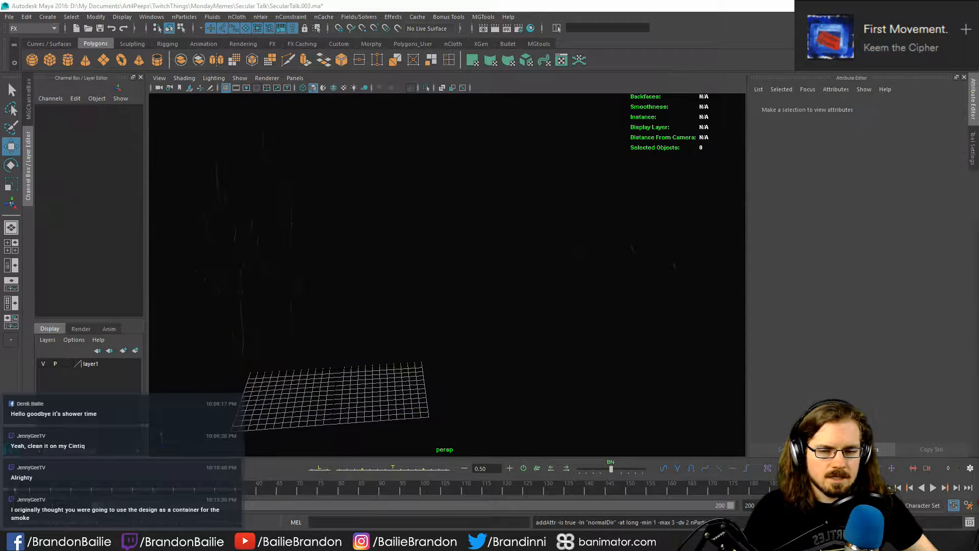
# - Select the waveform surface and emit a fresh set of nParticles from it with the current settings
pyautogui.click(468, 260)
pyautogui.click(551, 229)
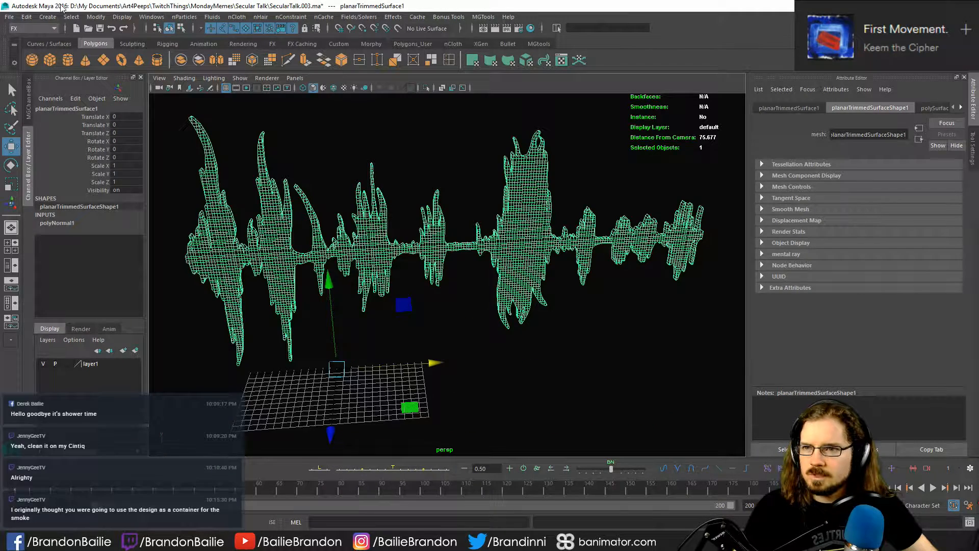
pyautogui.click(174, 17)
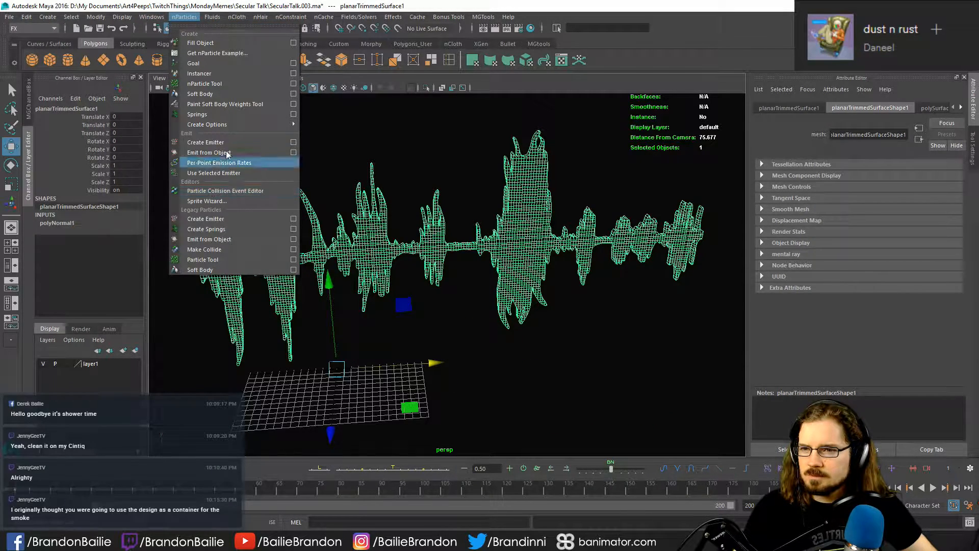
pyautogui.click(280, 156)
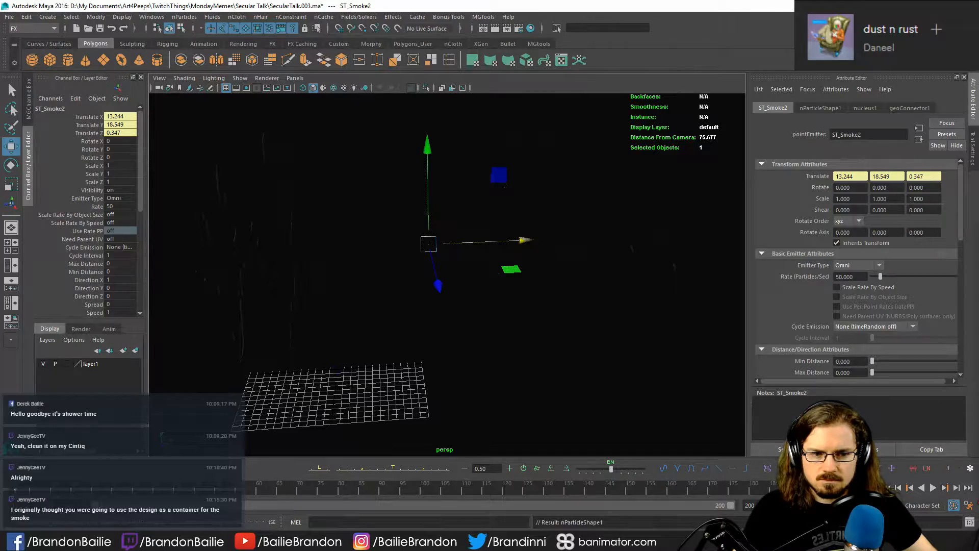
# - Play the new particle emission, inspect its direction from the side and up close, and rewind to the first frame
pyautogui.hotkey('alt', 'v')
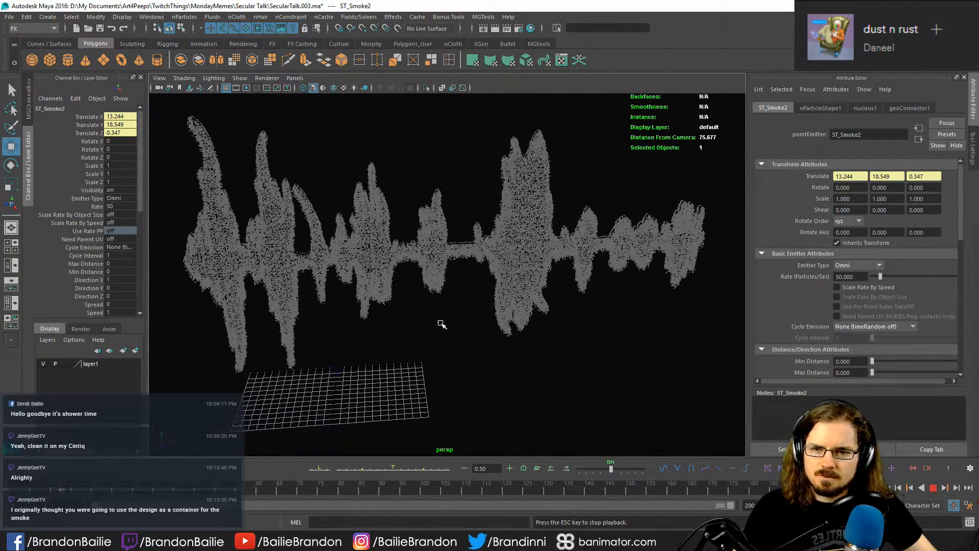
pyautogui.keyDown('alt'); pyautogui.moveTo(441, 323); pyautogui.dragTo(590, 375); pyautogui.keyUp('alt')
pyautogui.click(934, 492)
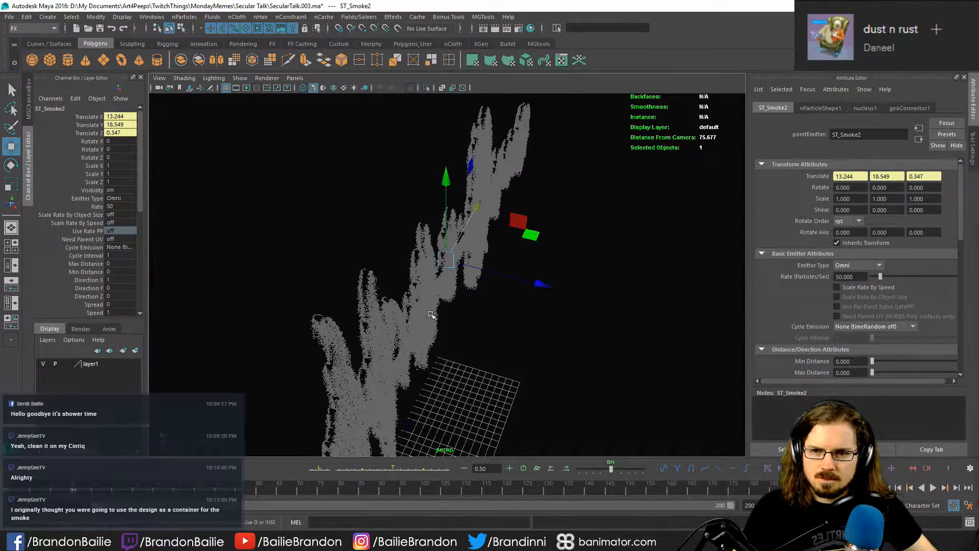
pyautogui.keyDown('alt'); pyautogui.moveTo(513, 341); pyautogui.dragTo(641, 357); pyautogui.keyUp('alt')
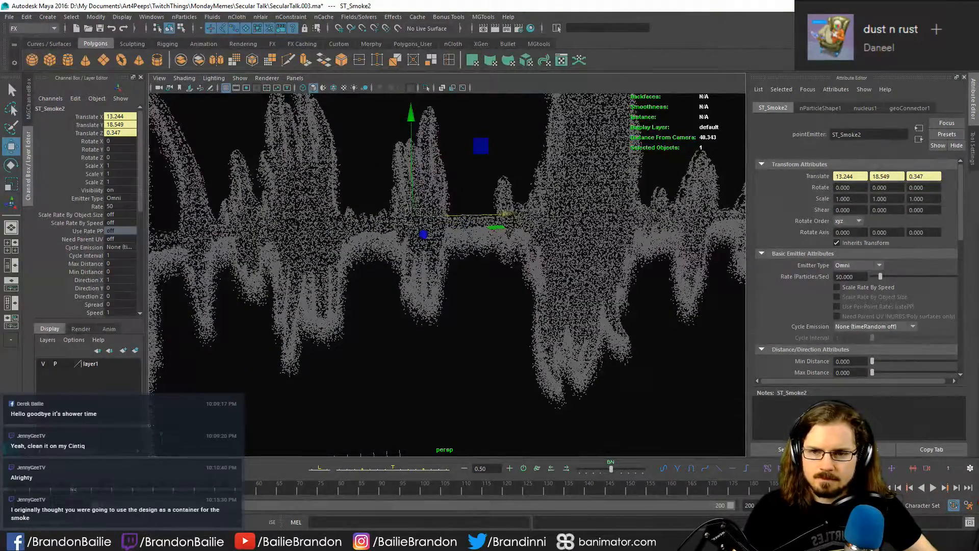
pyautogui.click(886, 489)
pyautogui.keyDown('alt'); pyautogui.moveTo(537, 381); pyautogui.dragTo(396, 375, button='right'); pyautogui.keyUp('alt')
pyautogui.keyDown('alt'); pyautogui.moveTo(607, 371); pyautogui.dragTo(557, 383, button='right'); pyautogui.keyUp('alt')
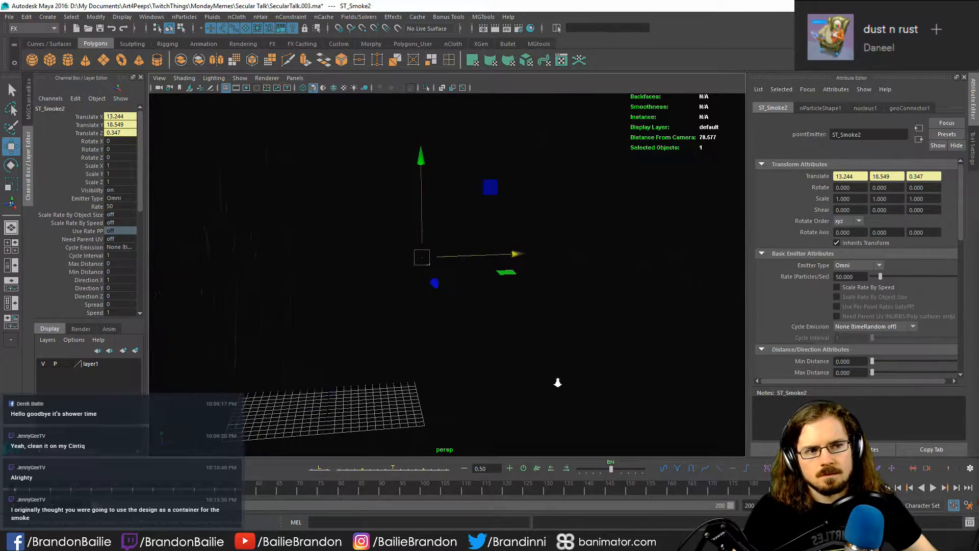
# - Undo the creation of the new particle emitter and restore the selection of the waveform surface
pyautogui.hotkey('ctrl', 'z')
pyautogui.keyDown('alt'); pyautogui.moveTo(557, 382); pyautogui.dragTo(481, 362); pyautogui.keyUp('alt')
pyautogui.click(383, 274)
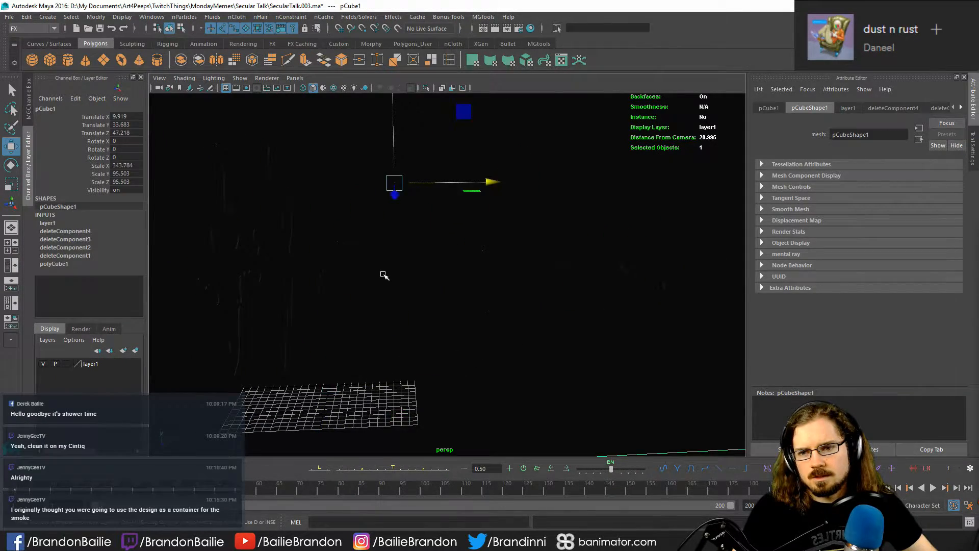
pyautogui.hotkey('ctrl', 'z')
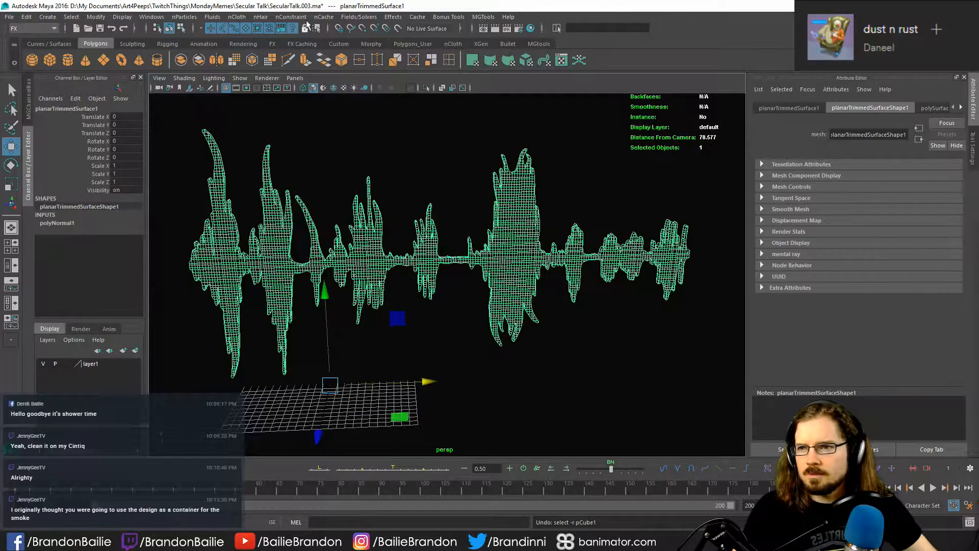
# - Switch back to the Modeling tools and reverse the waveform surface's normals once more
pyautogui.click(33, 28)
pyautogui.click(34, 38)
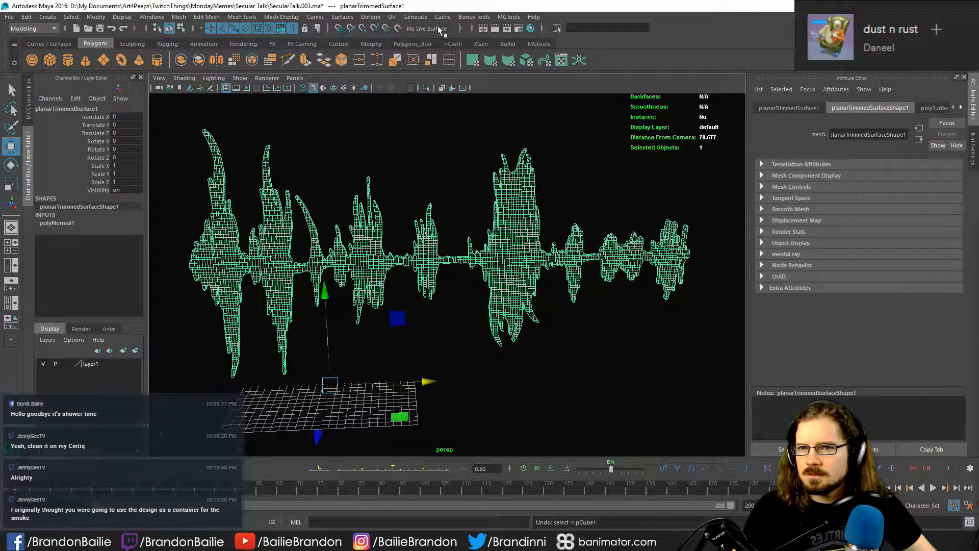
pyautogui.click(343, 18)
pyautogui.moveTo(277, 19)
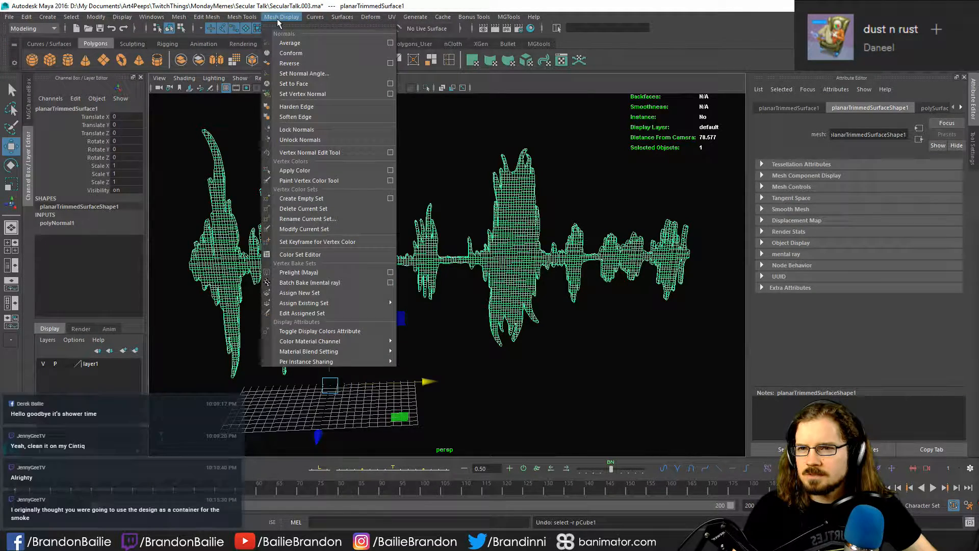
pyautogui.click(290, 63)
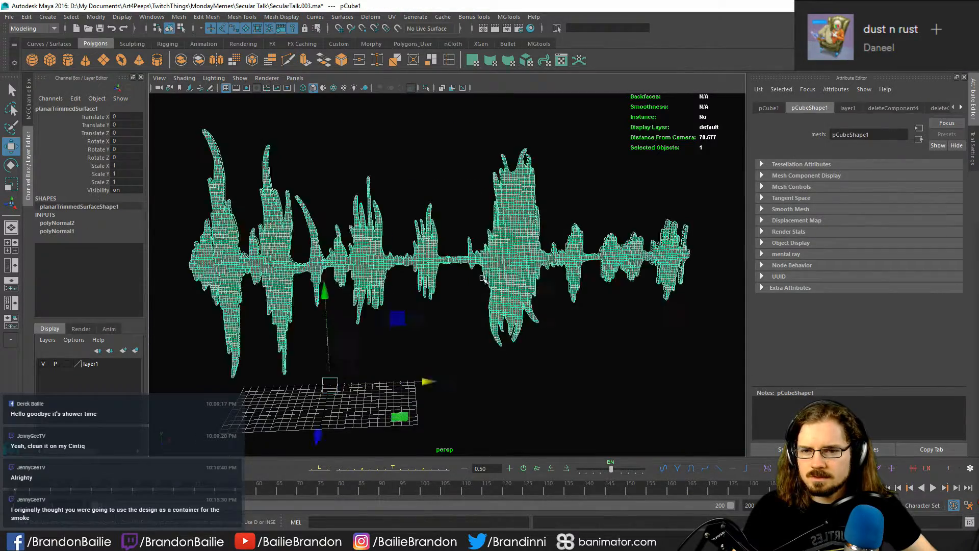
# - Identify the backdrop cube in the viewport and set its display layer, layer1, to Reference
pyautogui.keyDown('alt'); pyautogui.moveTo(483, 357); pyautogui.dragTo(560, 380); pyautogui.keyUp('alt')
pyautogui.press('q')
pyautogui.click(599, 250)
pyautogui.keyDown('alt'); pyautogui.moveTo(594, 347); pyautogui.dragTo(503, 376); pyautogui.keyUp('alt')
pyautogui.keyDown('alt'); pyautogui.moveTo(604, 340); pyautogui.dragTo(257, 329, button='middle'); pyautogui.keyUp('alt')
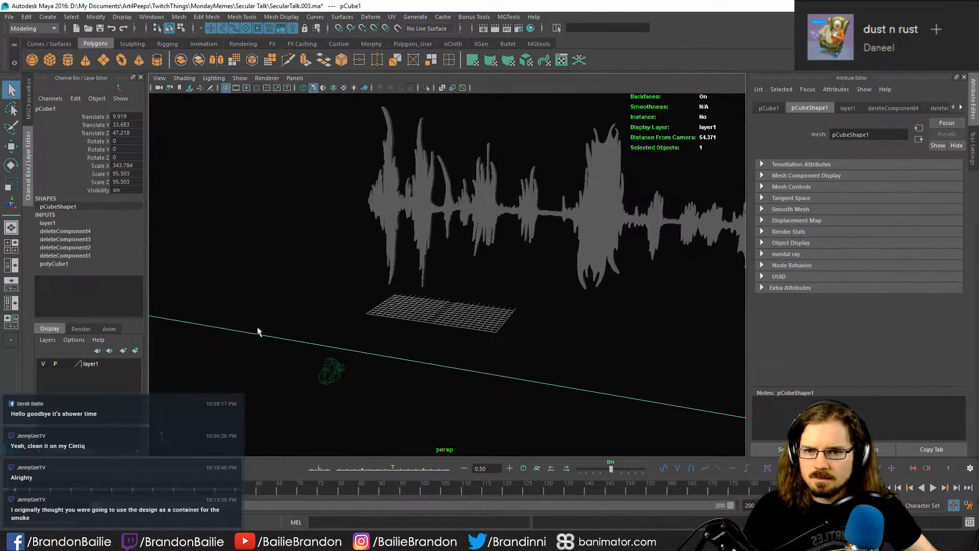
pyautogui.click(408, 220)
pyautogui.click(67, 365)
pyautogui.click(66, 365)
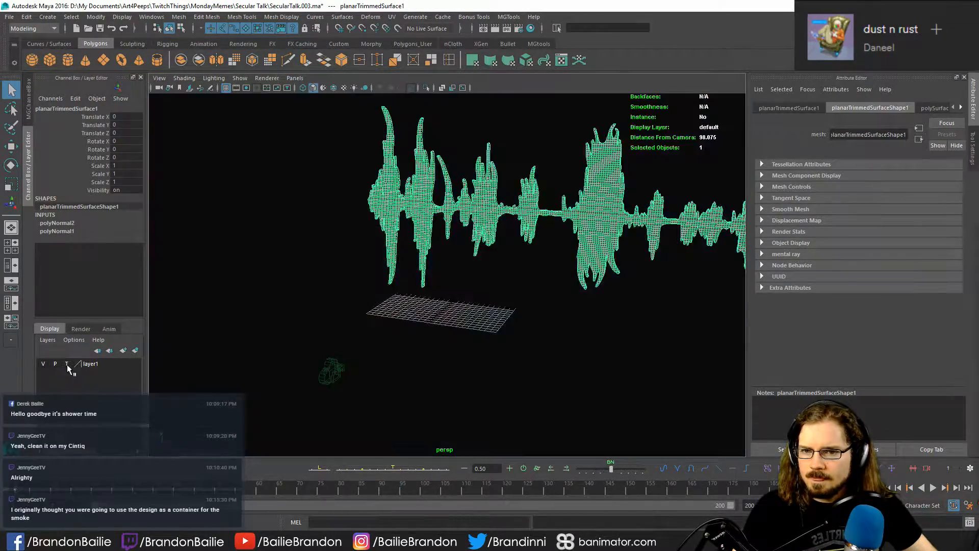
# - Frame the waveform surface, examine its shape from several angles, and clear the selection
pyautogui.click(462, 171)
pyautogui.click(486, 195)
pyautogui.press('f')
pyautogui.keyDown('alt'); pyautogui.moveTo(525, 274); pyautogui.dragTo(546, 312); pyautogui.keyUp('alt')
pyautogui.keyDown('alt'); pyautogui.moveTo(343, 323); pyautogui.dragTo(420, 329); pyautogui.keyUp('alt')
pyautogui.click(481, 365)
pyautogui.keyDown('alt'); pyautogui.moveTo(481, 366); pyautogui.dragTo(400, 375, button='right'); pyautogui.keyUp('alt')
pyautogui.keyDown('alt'); pyautogui.moveTo(400, 375); pyautogui.dragTo(437, 376); pyautogui.keyUp('alt')
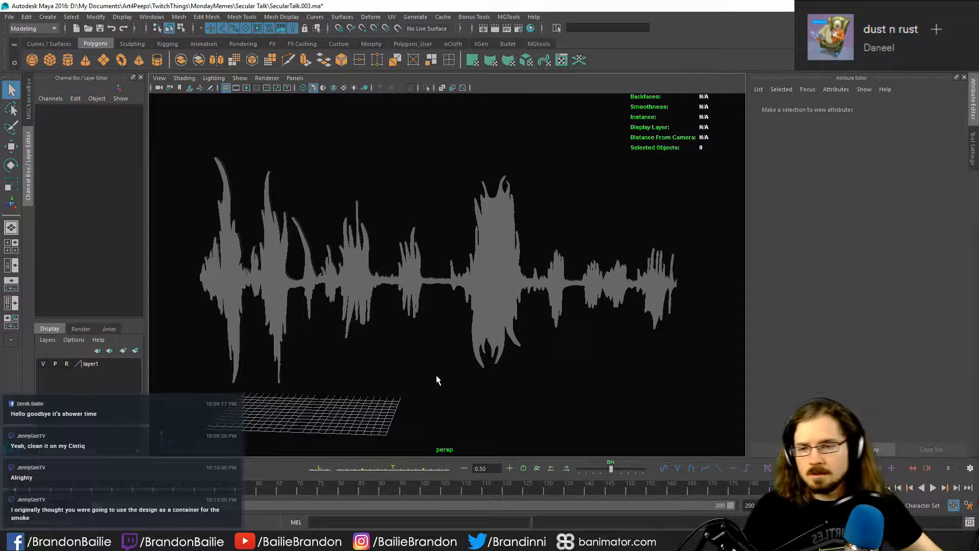
# - Switch from the Modeling tool set to FX
pyautogui.click(98, 17)
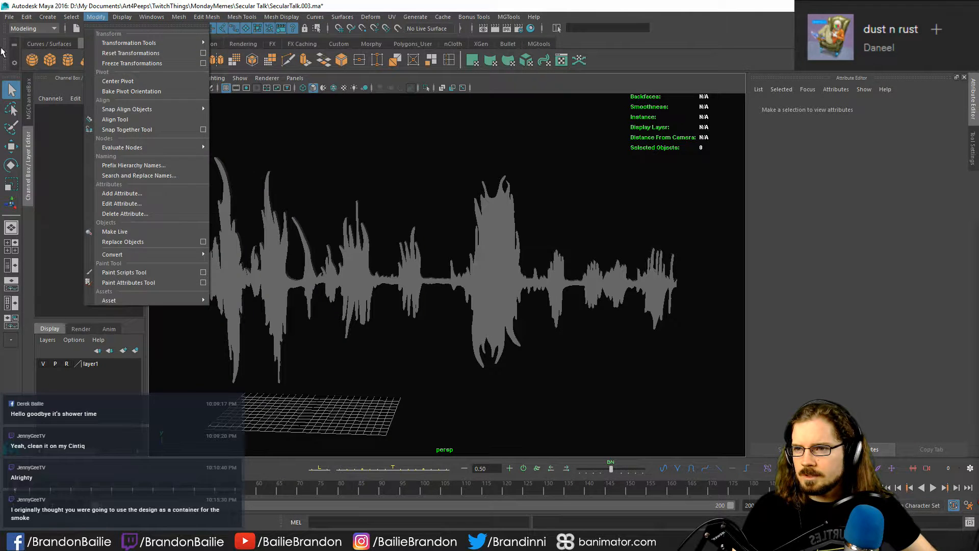
pyautogui.click(23, 28)
pyautogui.click(27, 67)
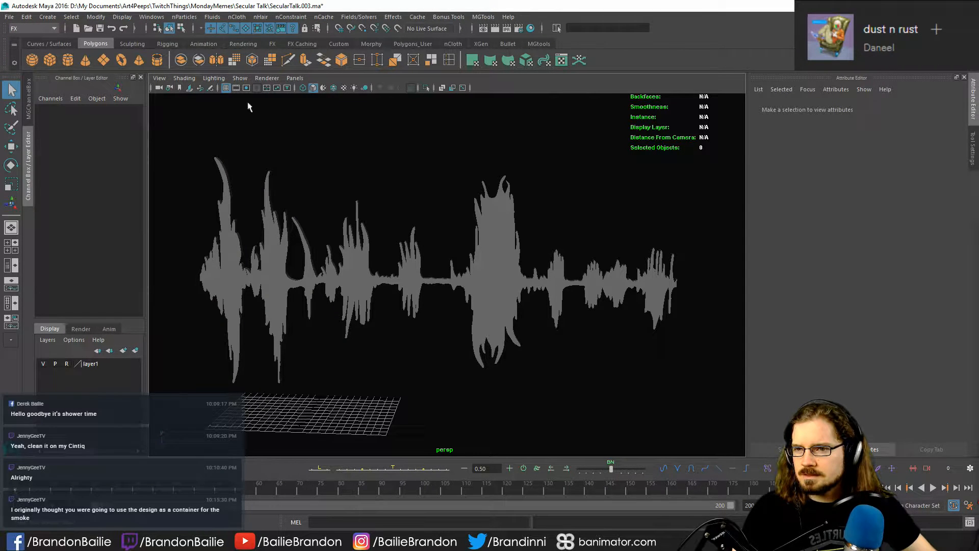
# - Select the waveform surface and apply the nParticles Fill Object command to it
pyautogui.click(152, 17)
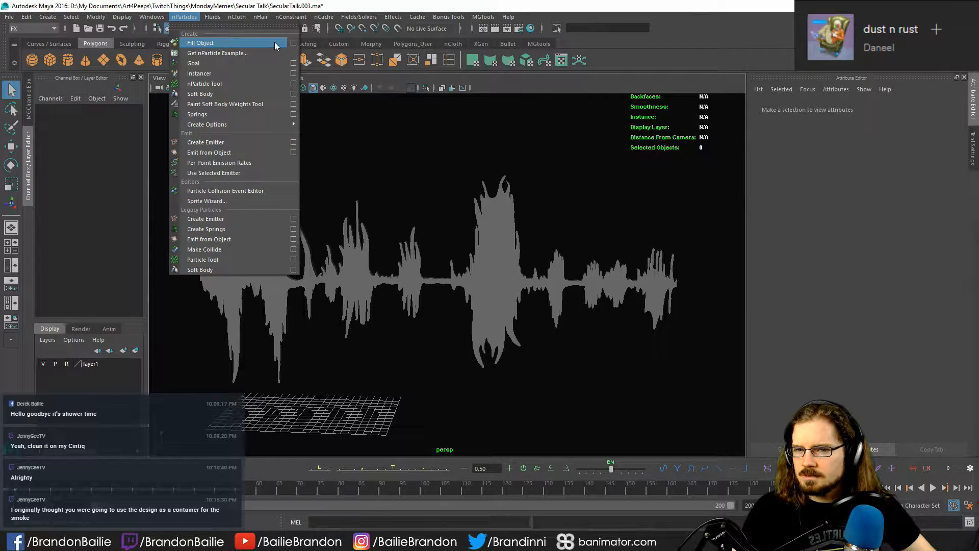
pyautogui.click(510, 277)
pyautogui.click(188, 19)
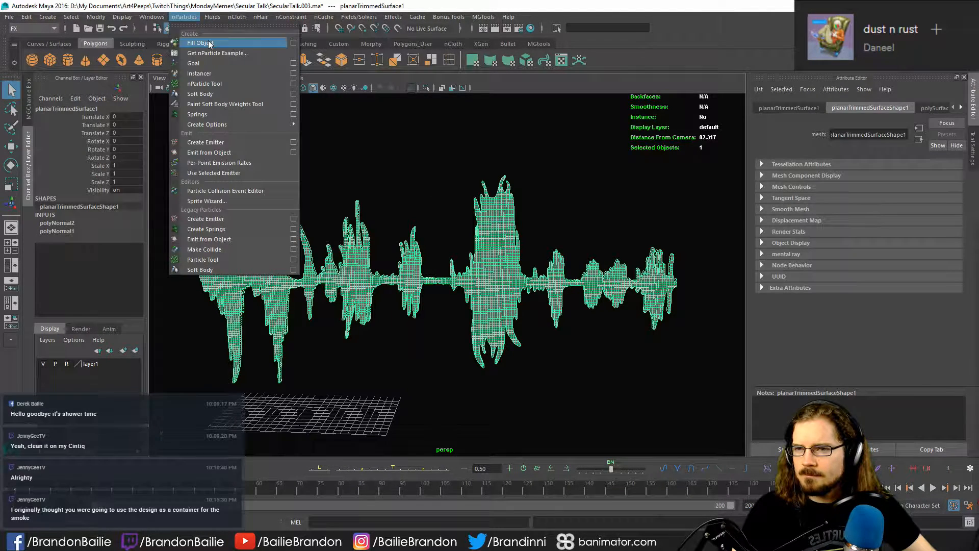
pyautogui.click(200, 42)
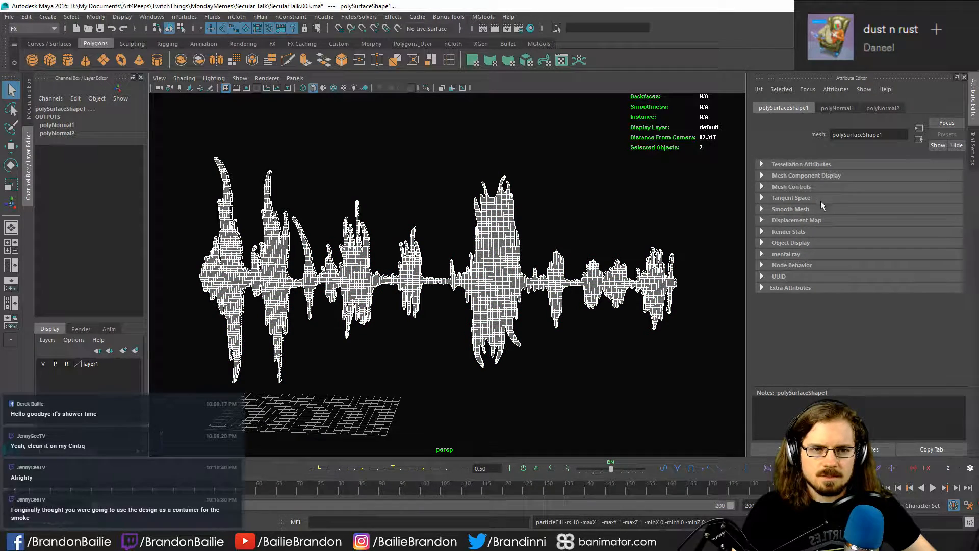
# - Check the surface's normal attributes, play the scene to test the particle fill, and undo the fill
pyautogui.click(837, 108)
pyautogui.click(883, 108)
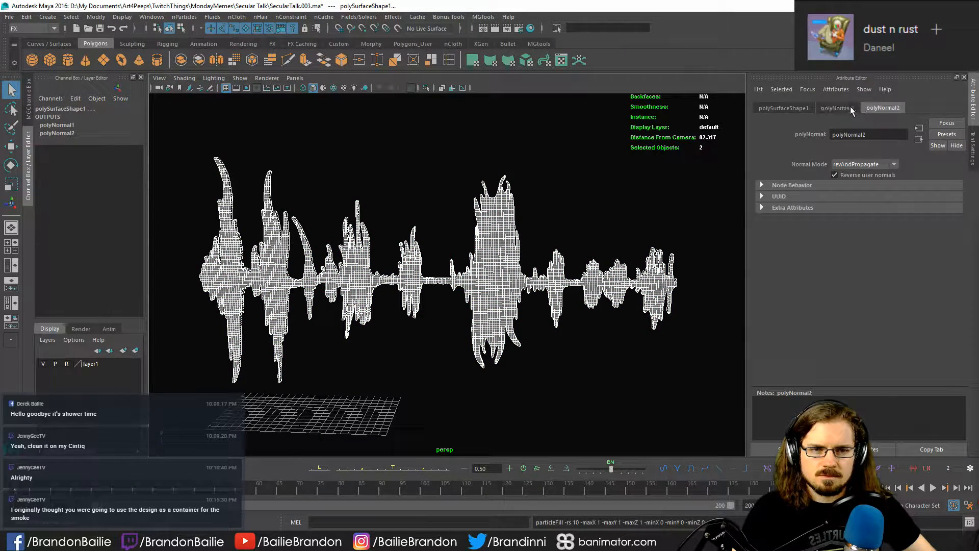
pyautogui.click(783, 108)
pyautogui.hotkey('alt', 'v')
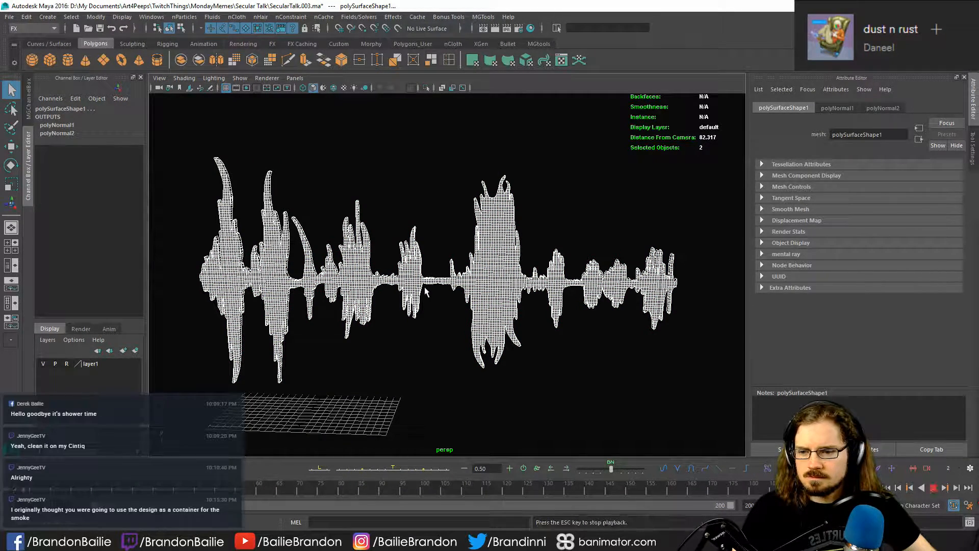
pyautogui.press('Escape')
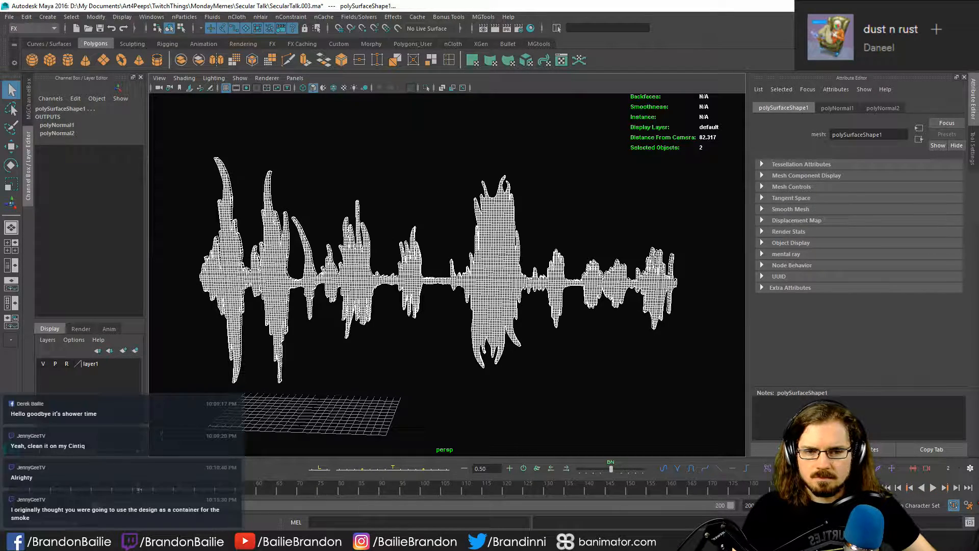
pyautogui.hotkey('ctrl', 'z')
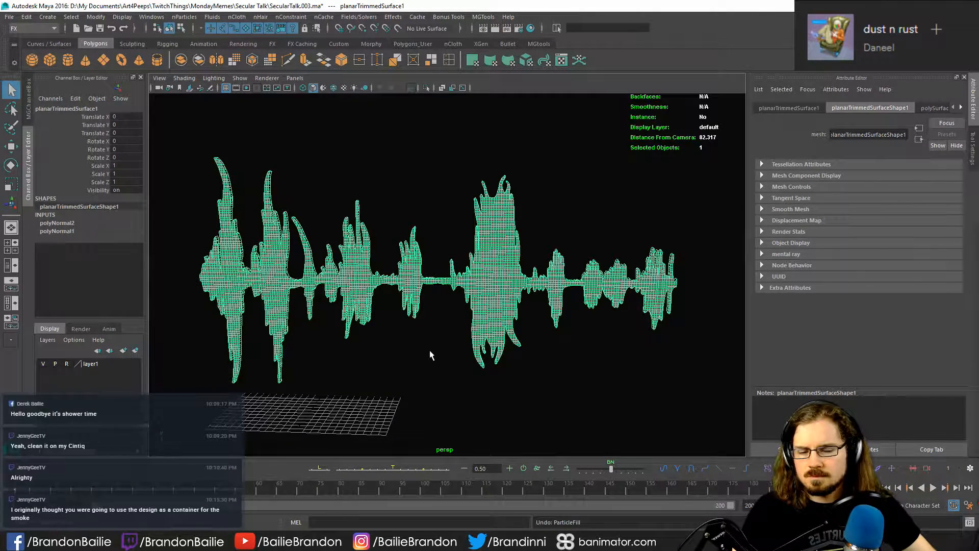
pyautogui.hotkey('ctrl', 'z')
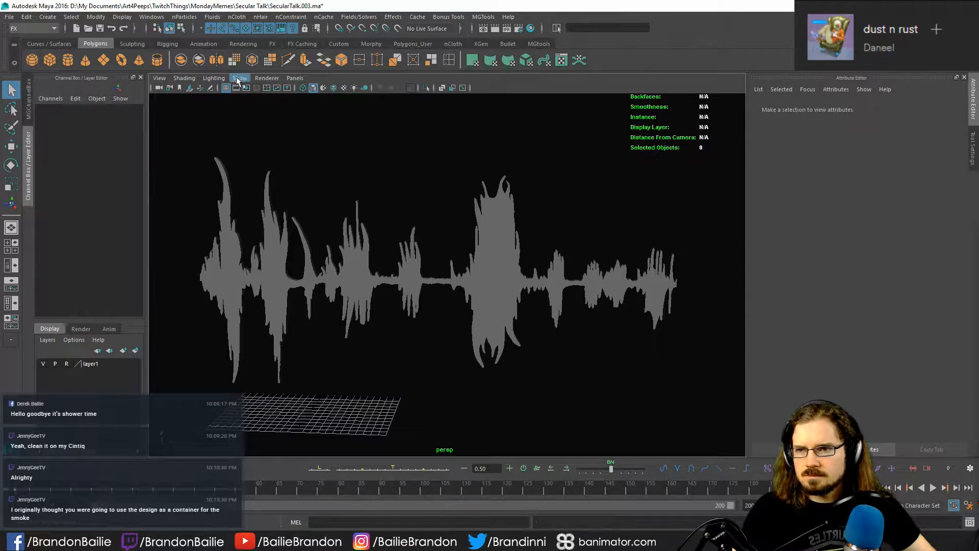
pyautogui.click(218, 239)
pyautogui.click(188, 18)
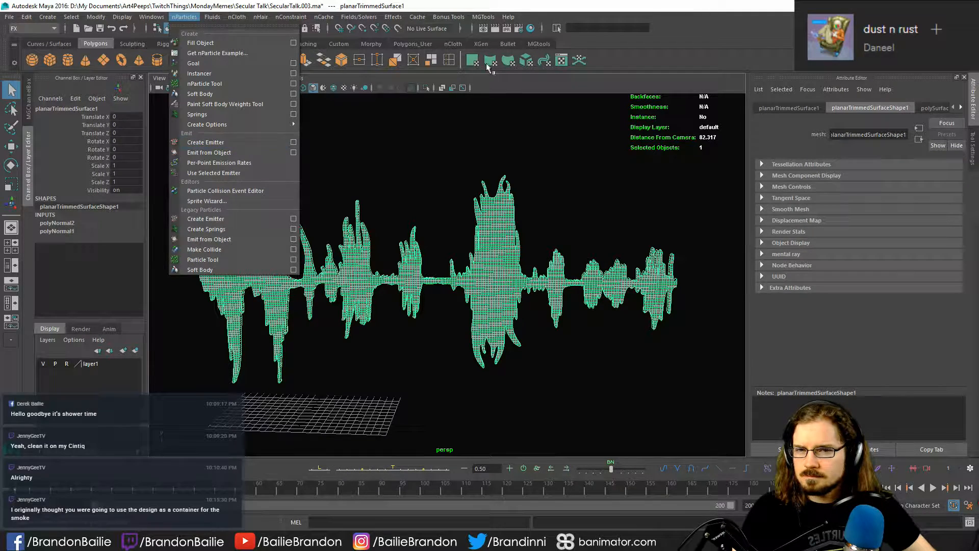
pyautogui.click(510, 75)
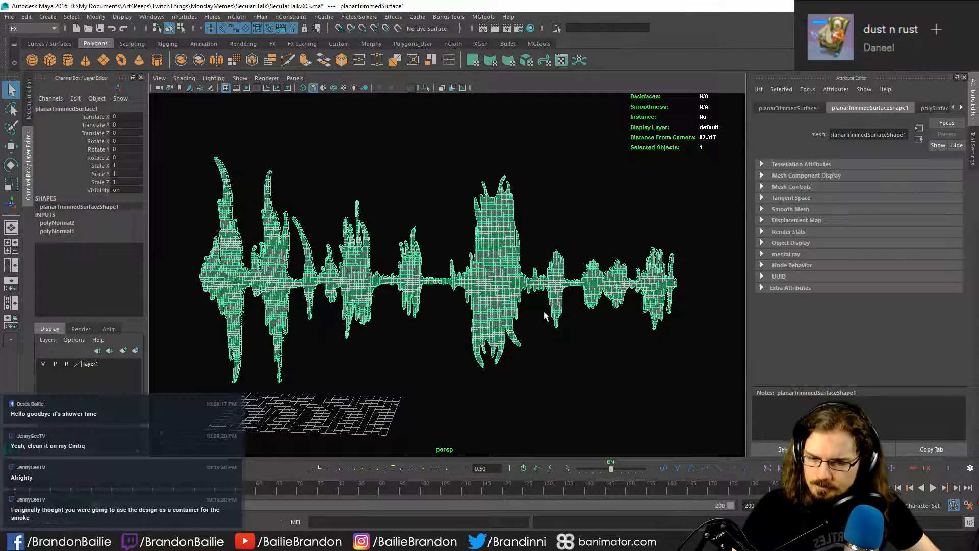
# - Duplicate the waveform surface and try scaling the copy uniformly to about 1.046, undoing the scale
pyautogui.click(394, 365)
pyautogui.click(373, 302)
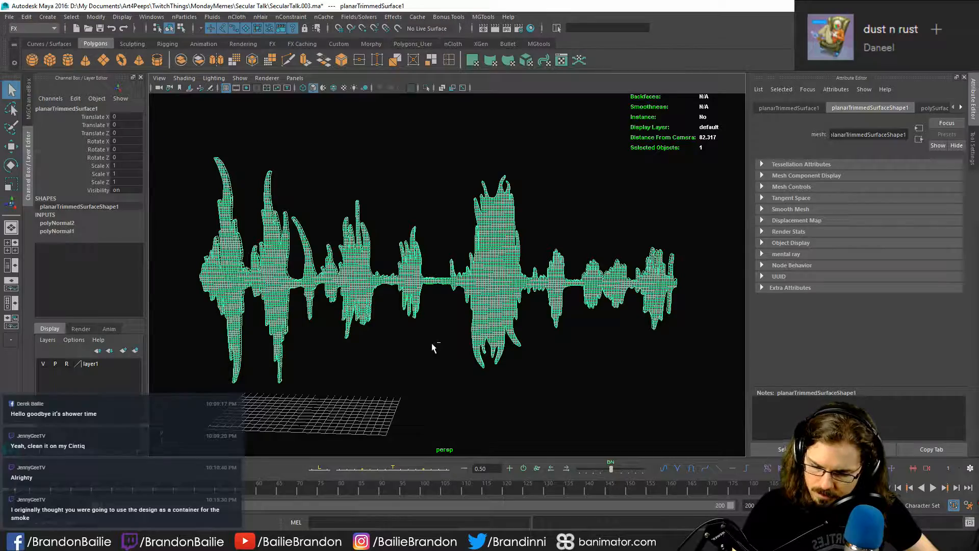
pyautogui.hotkey('ctrl', 'd')
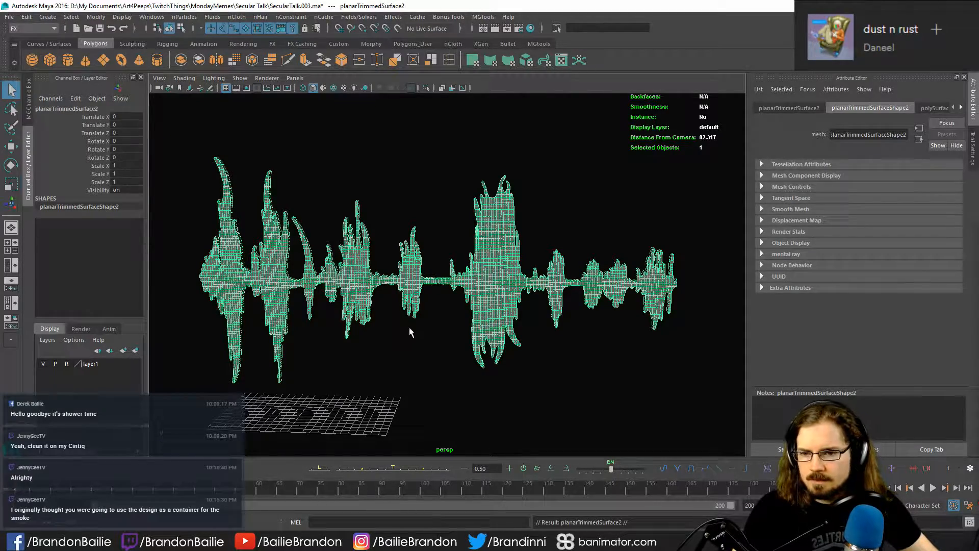
pyautogui.press('r')
pyautogui.moveTo(321, 398); pyautogui.dragTo(342, 404)
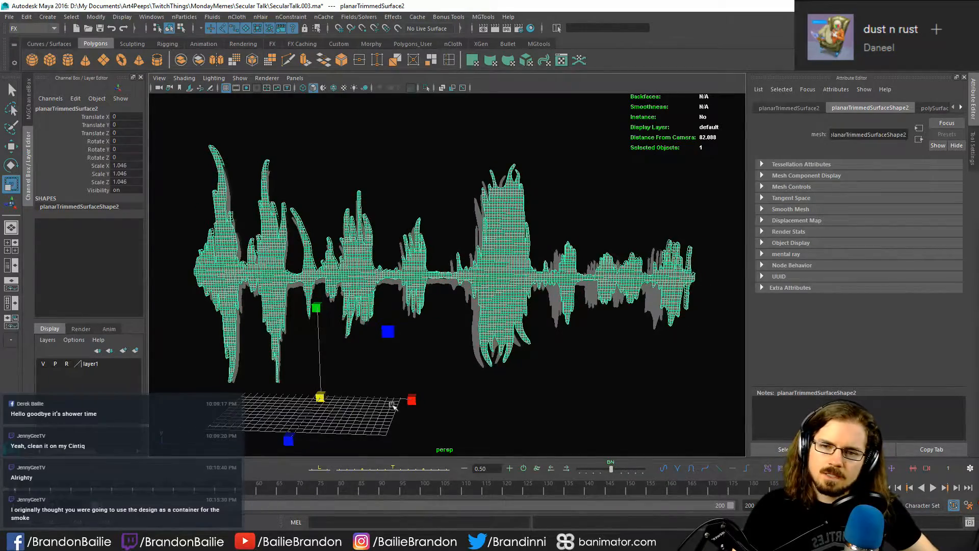
pyautogui.hotkey('ctrl', 'z')
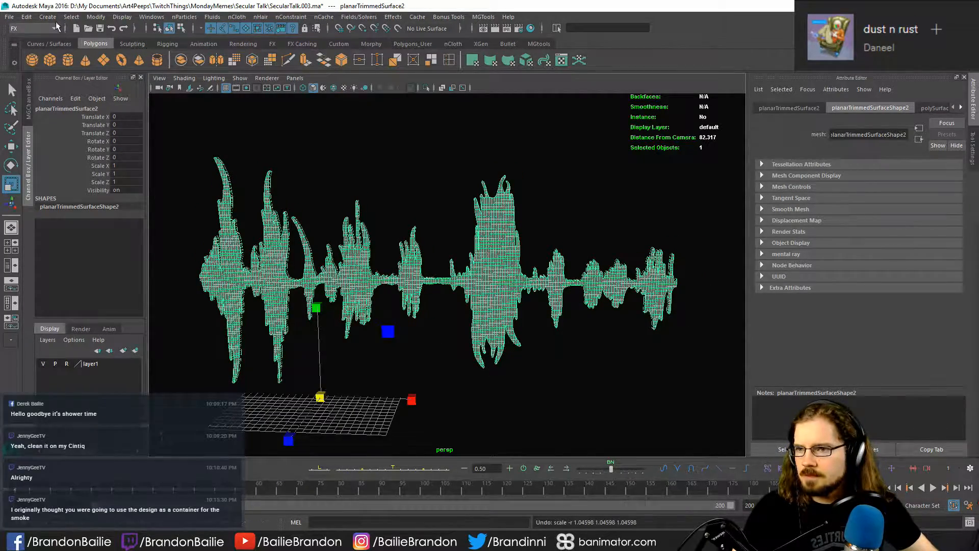
# - Try scaling the duplicate uniformly to about 1.073 from a centered pivot, and delete the duplicate
pyautogui.click(79, 17)
pyautogui.click(91, 66)
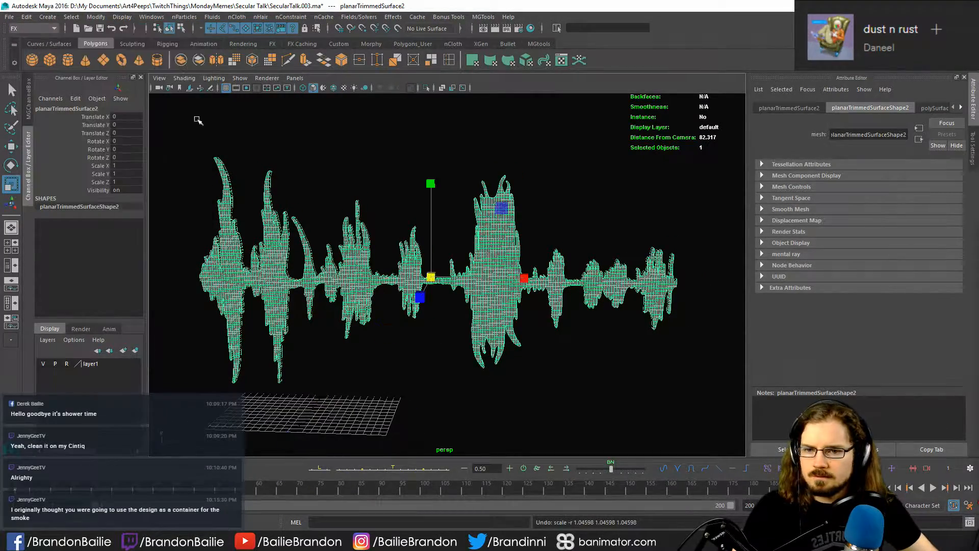
pyautogui.moveTo(431, 277); pyautogui.dragTo(452, 287)
pyautogui.hotkey('ctrl', 'z')
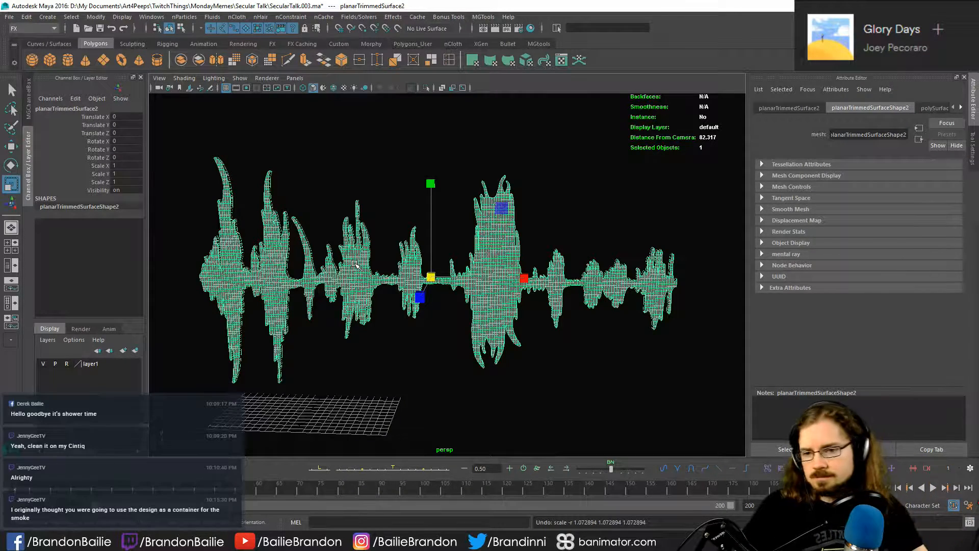
pyautogui.press('Delete')
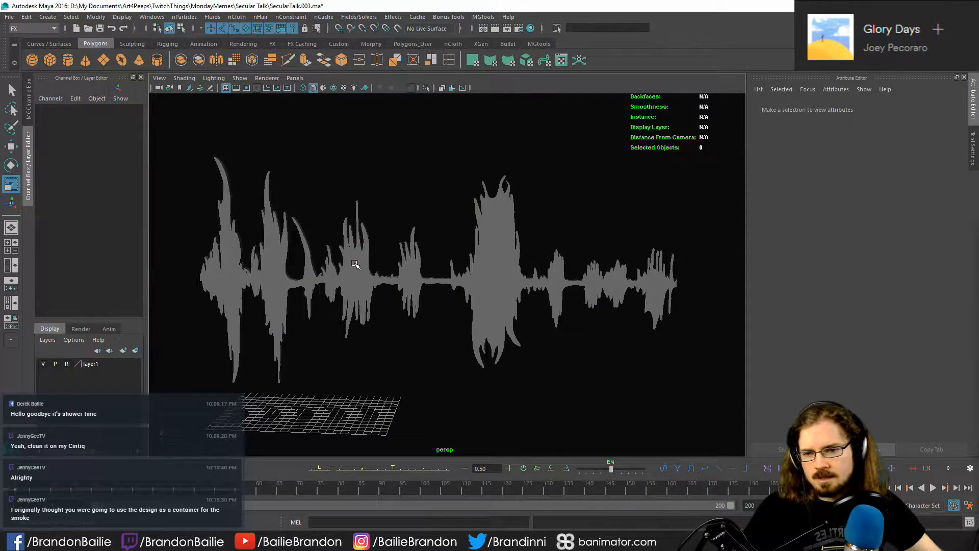
# - Create a standalone omni nParticle emitter with a rate of 50 particles per second
pyautogui.click(323, 271)
pyautogui.click(366, 125)
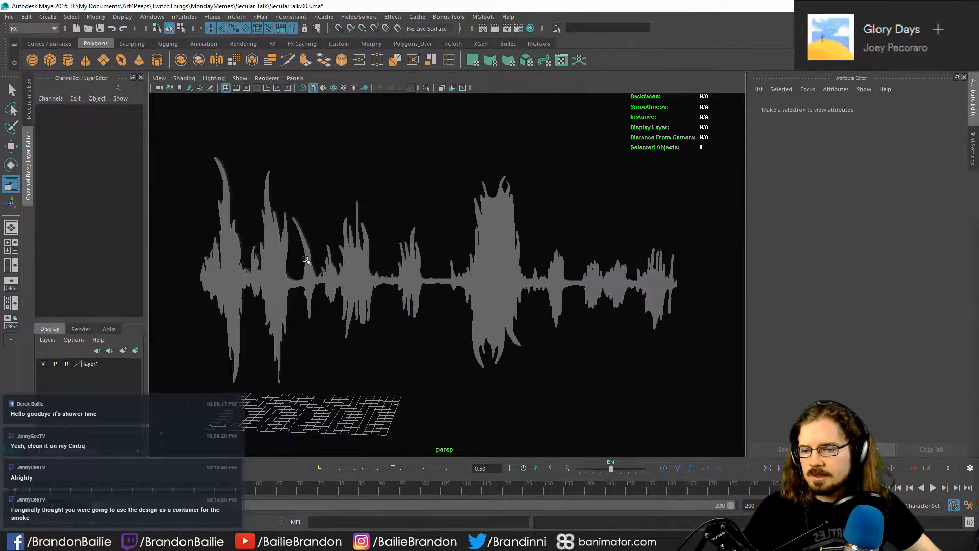
pyautogui.click(250, 280)
pyautogui.click(122, 17)
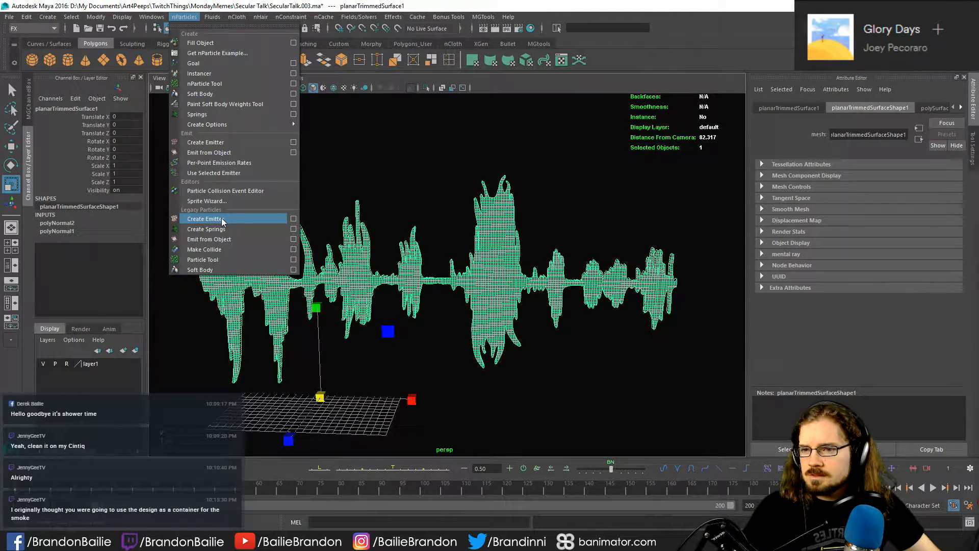
pyautogui.click(221, 144)
# - Move the new emitter beside the waveform's first long downward spike, at about X -13.3, Y 4.9, Z -0.1
pyautogui.press('w')
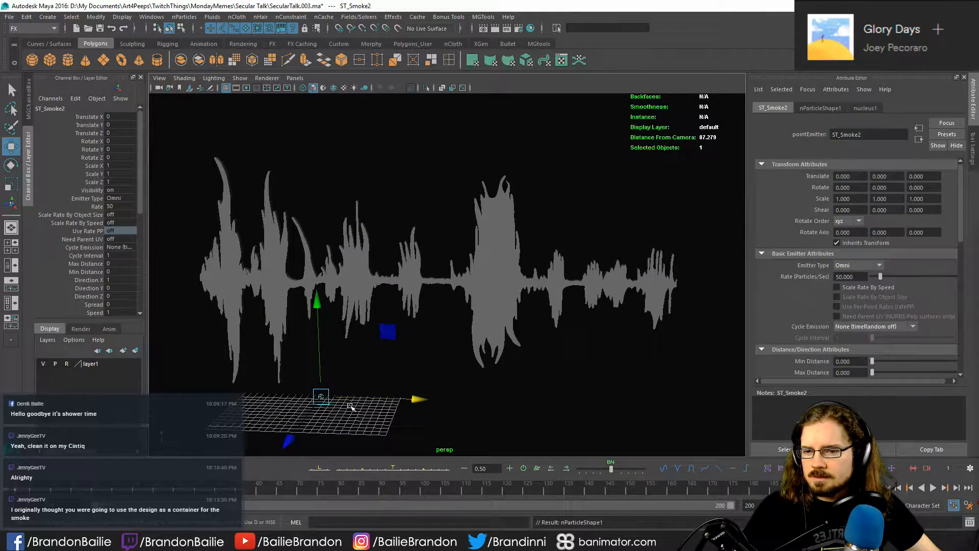
pyautogui.moveTo(322, 397); pyautogui.dragTo(539, 349)
pyautogui.press('f')
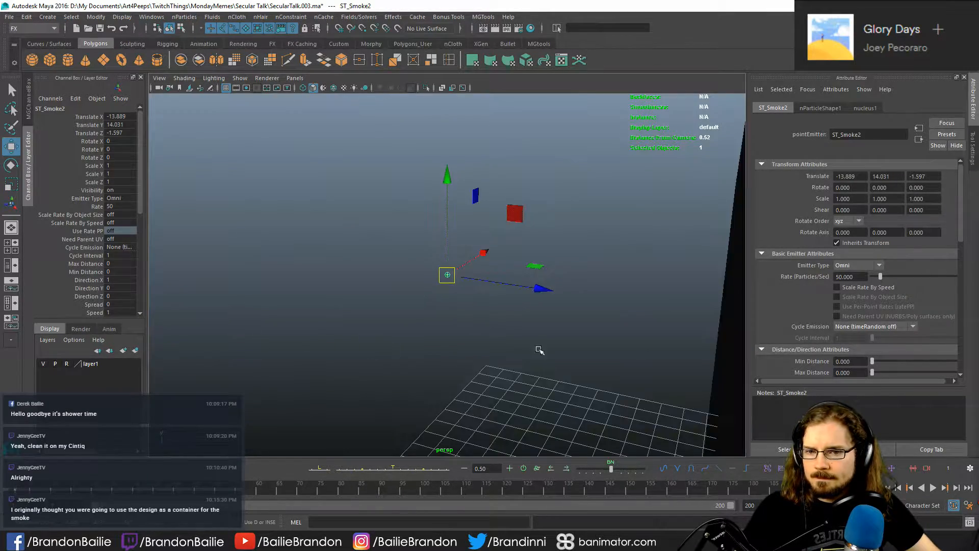
pyautogui.keyDown('alt'); pyautogui.moveTo(539, 349); pyautogui.dragTo(452, 333, button='right'); pyautogui.keyUp('alt')
pyautogui.keyDown('alt'); pyautogui.moveTo(386, 334); pyautogui.dragTo(708, 366, button='right'); pyautogui.keyUp('alt')
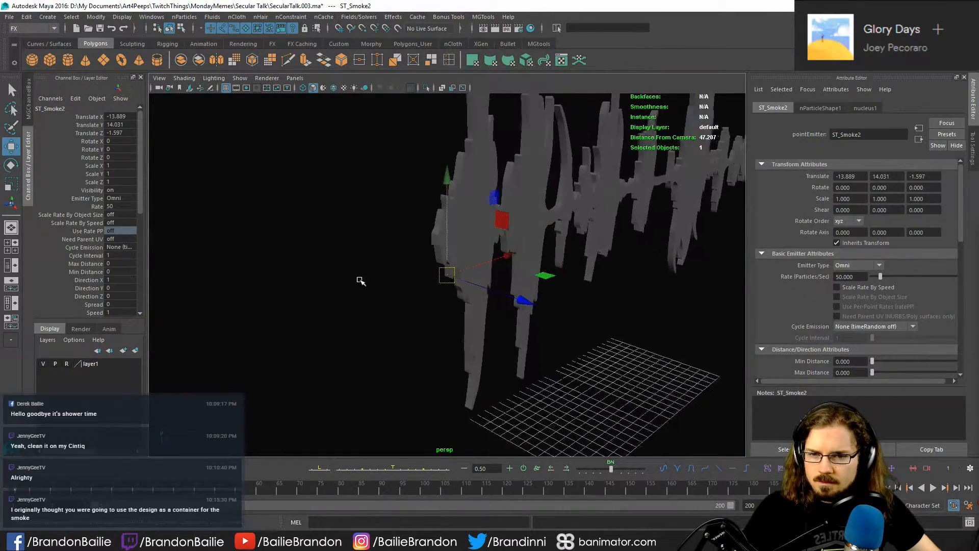
pyautogui.moveTo(452, 279); pyautogui.dragTo(459, 363)
pyautogui.press('f')
pyautogui.scroll(3, 459, 363)
pyautogui.keyDown('alt'); pyautogui.moveTo(380, 359); pyautogui.dragTo(485, 368); pyautogui.keyUp('alt')
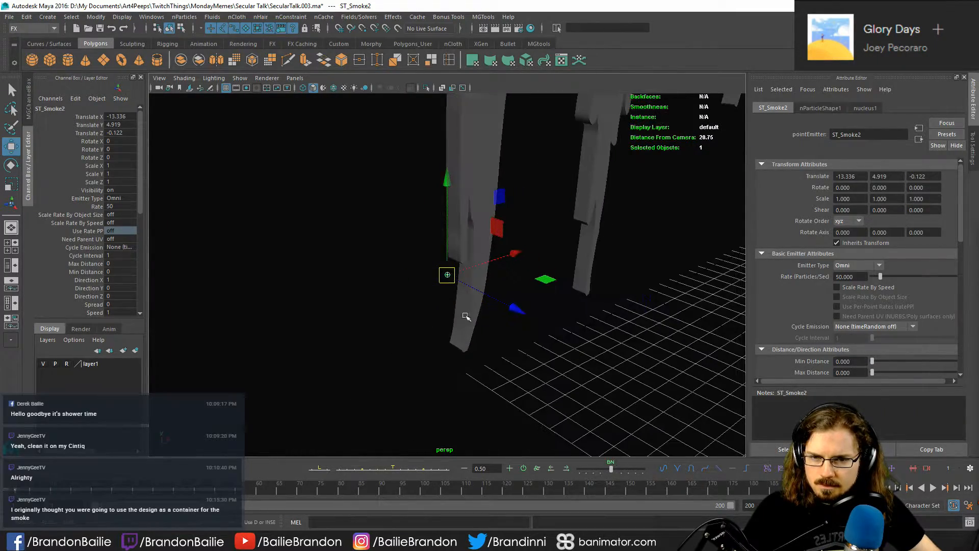
# - Fine-tune the emitter's position within the first downward spike near its tip, at about X -12.6, Y 4.87, Z 0.52
pyautogui.moveTo(448, 276); pyautogui.dragTo(477, 280)
pyautogui.scroll(-4, 584, 324)
pyautogui.keyDown('alt'); pyautogui.moveTo(583, 323); pyautogui.dragTo(348, 300); pyautogui.keyUp('alt')
pyautogui.moveTo(555, 279); pyautogui.dragTo(558, 279)
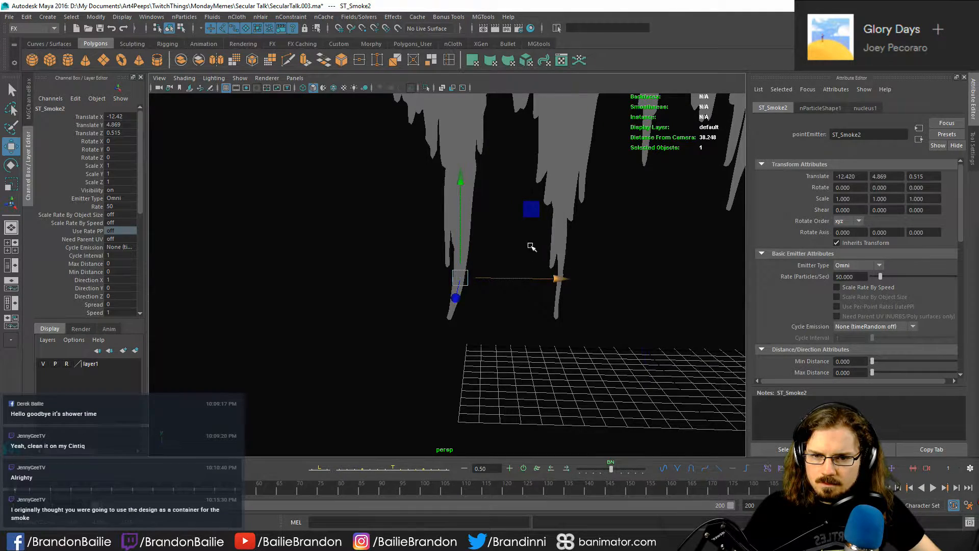
pyautogui.keyDown('alt'); pyautogui.moveTo(531, 247); pyautogui.dragTo(510, 279, button='middle'); pyautogui.keyUp('alt')
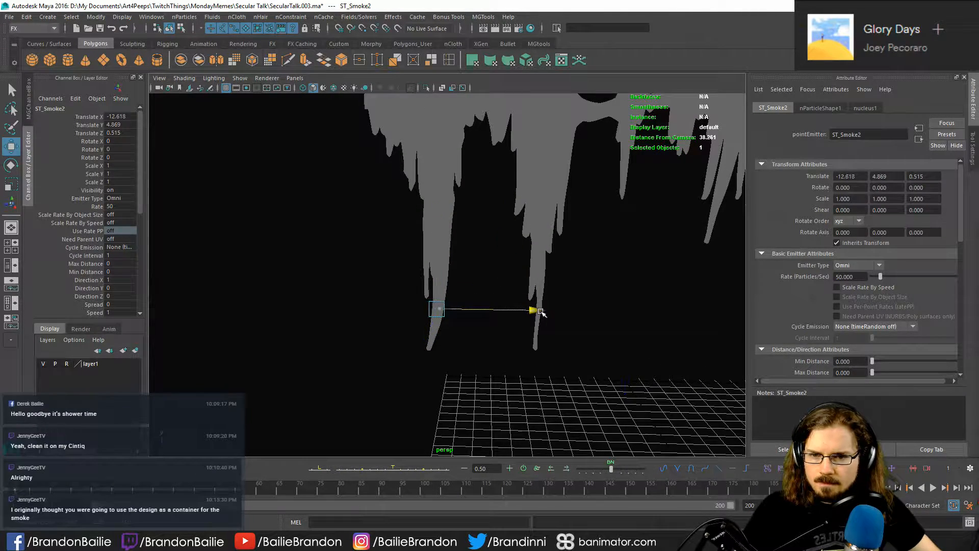
pyautogui.moveTo(536, 310); pyautogui.dragTo(533, 310)
# - Add the waveform surface to the emitter selection and try to make it a particle collider with the legacy Make Collide command
pyautogui.keyDown('shift'); pyautogui.click(422, 170); pyautogui.keyUp('shift')
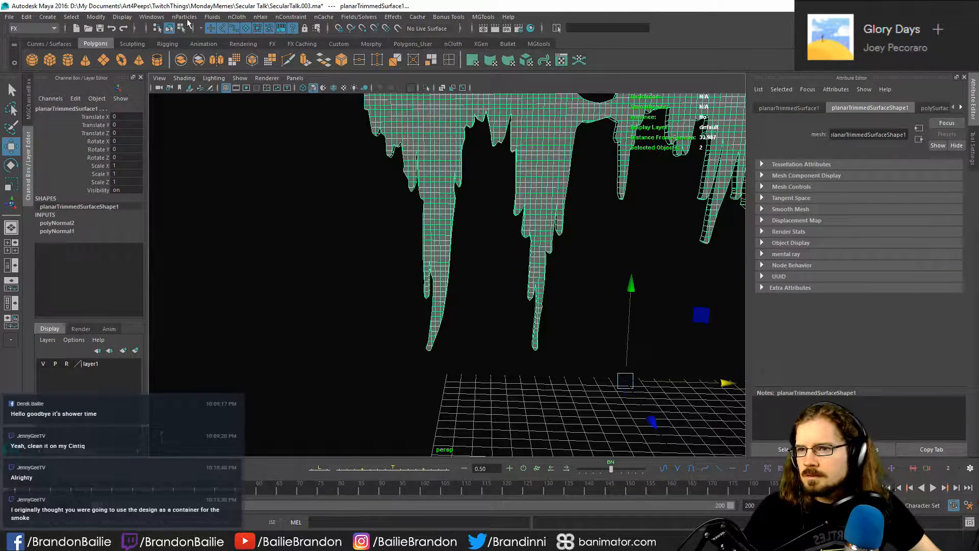
pyautogui.click(157, 18)
pyautogui.moveTo(193, 21)
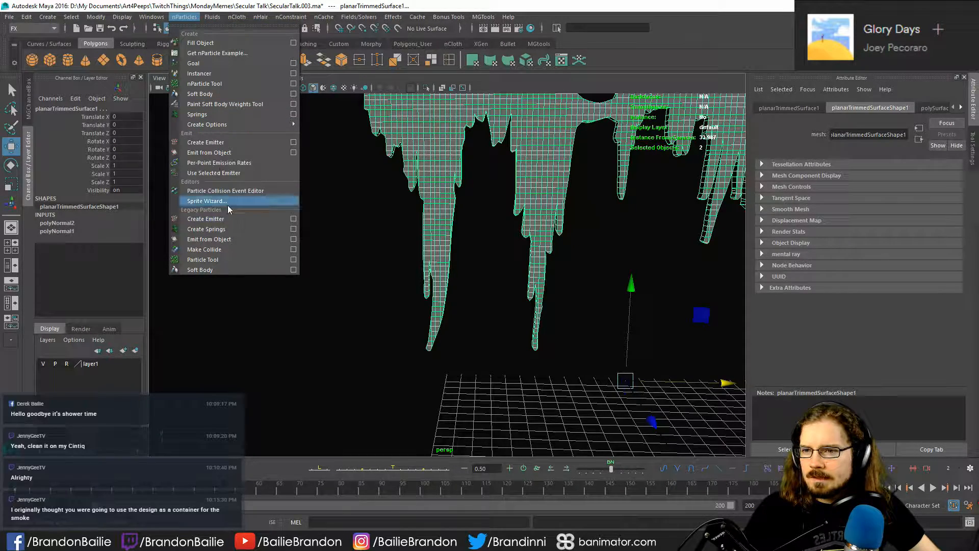
pyautogui.moveTo(222, 130)
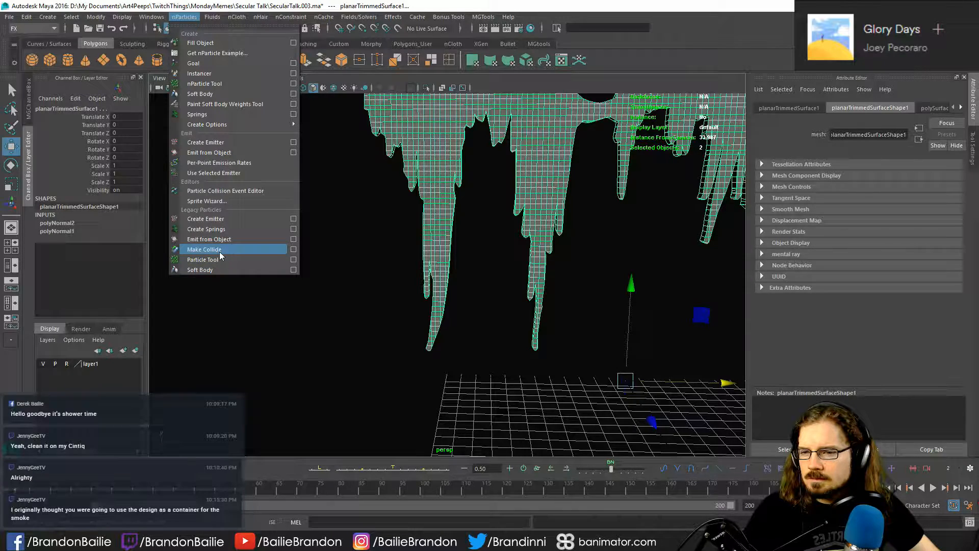
pyautogui.click(204, 249)
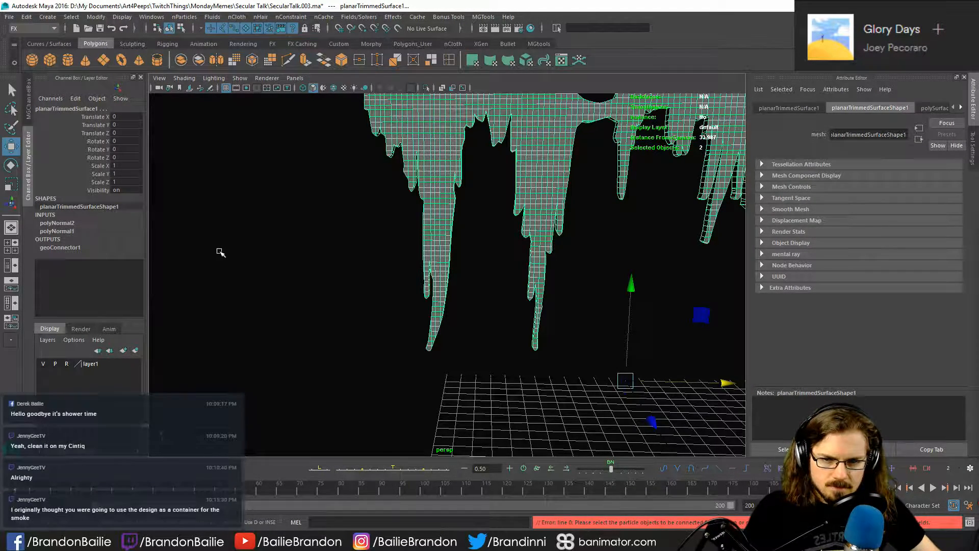
# - Change the viewport background to the gradient, clear the selection, and play the emission against the spike
pyautogui.hotkey('alt', 'b')
pyautogui.click(266, 267)
pyautogui.hotkey('alt', 'v')
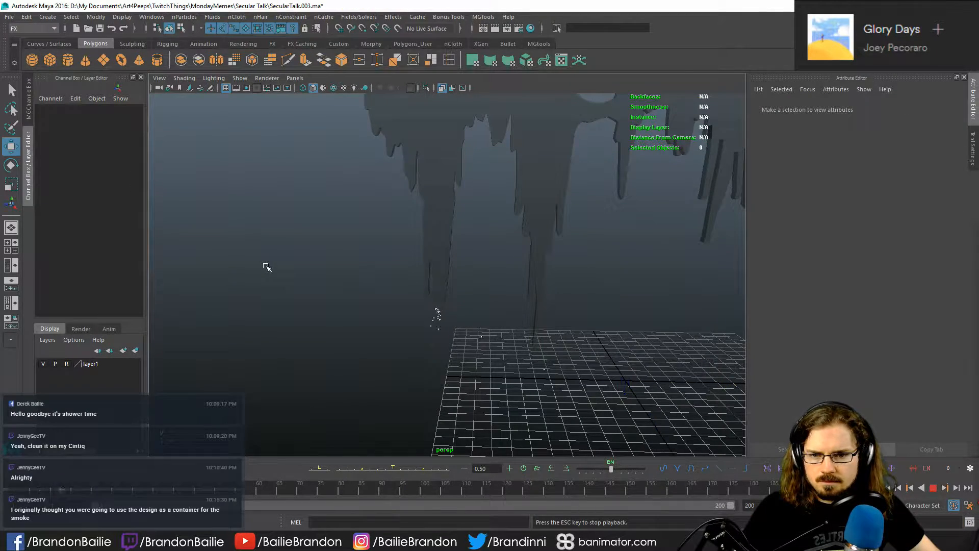
# - Stop playback, select the emitted nParticles together with the waveform surface, and apply the legacy Make Collide command
pyautogui.press('Escape')
pyautogui.moveTo(418, 294); pyautogui.dragTo(458, 375)
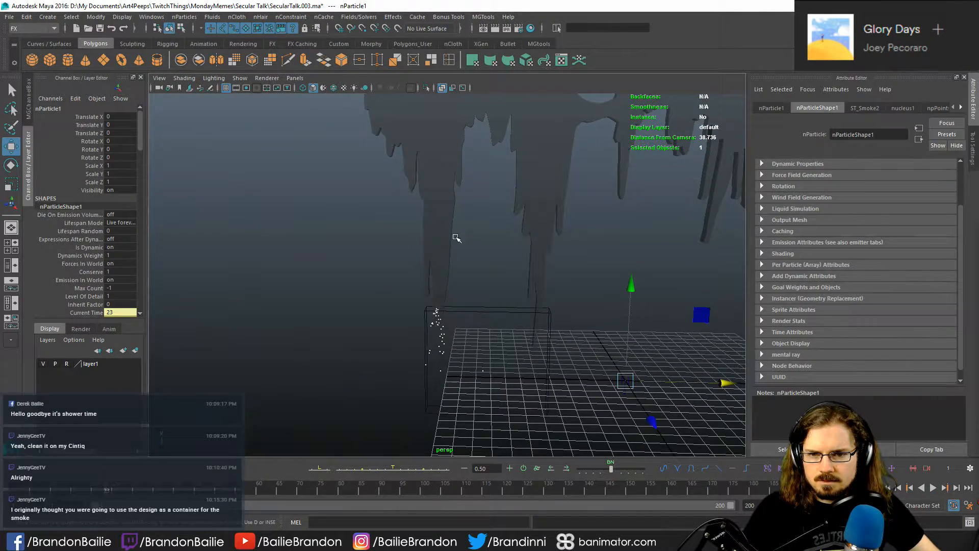
pyautogui.keyDown('shift'); pyautogui.click(440, 225); pyautogui.keyUp('shift')
pyautogui.click(191, 19)
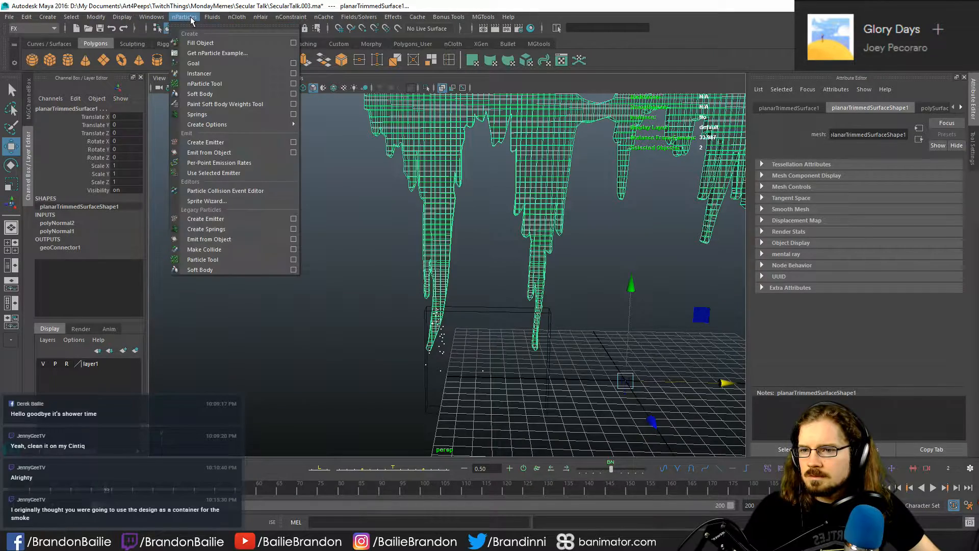
pyautogui.click(219, 250)
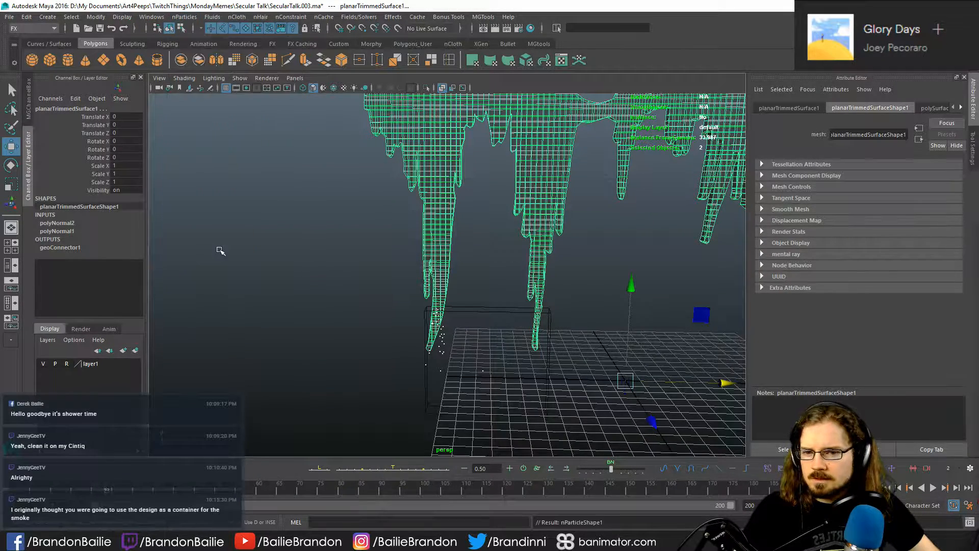
pyautogui.click(219, 251)
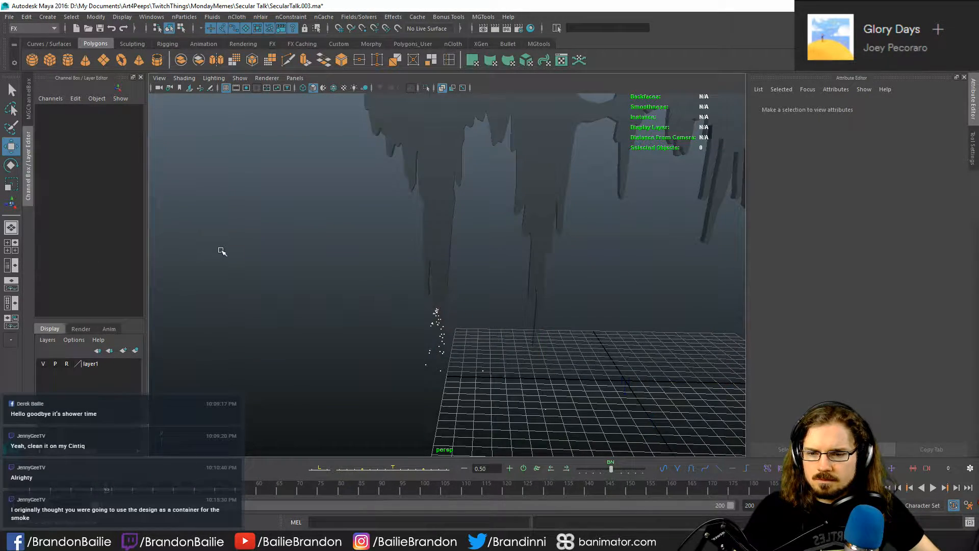
# - Play the emission against the first downward spike to check whether the particles collide with it
pyautogui.hotkey('alt', 'v')
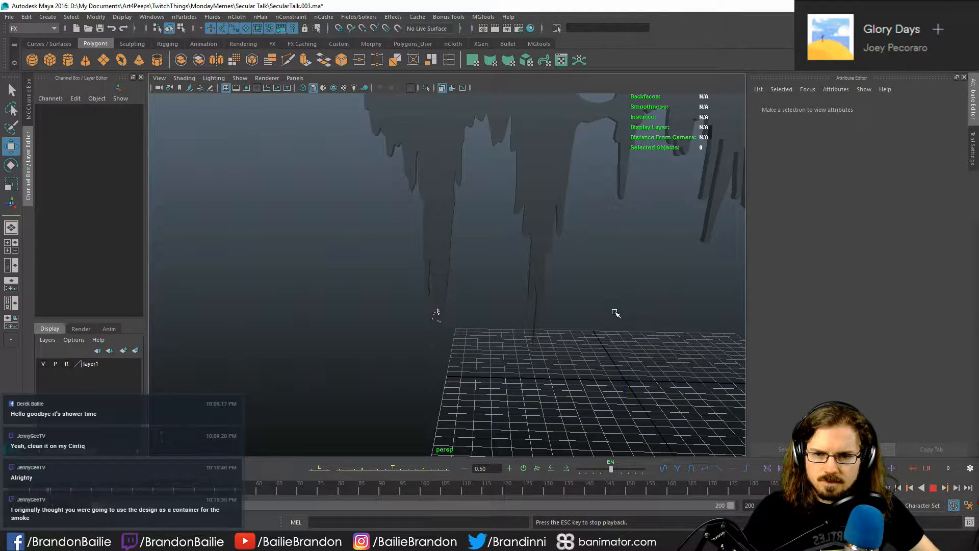
pyautogui.keyDown('alt'); pyautogui.moveTo(616, 313); pyautogui.dragTo(434, 344); pyautogui.keyUp('alt')
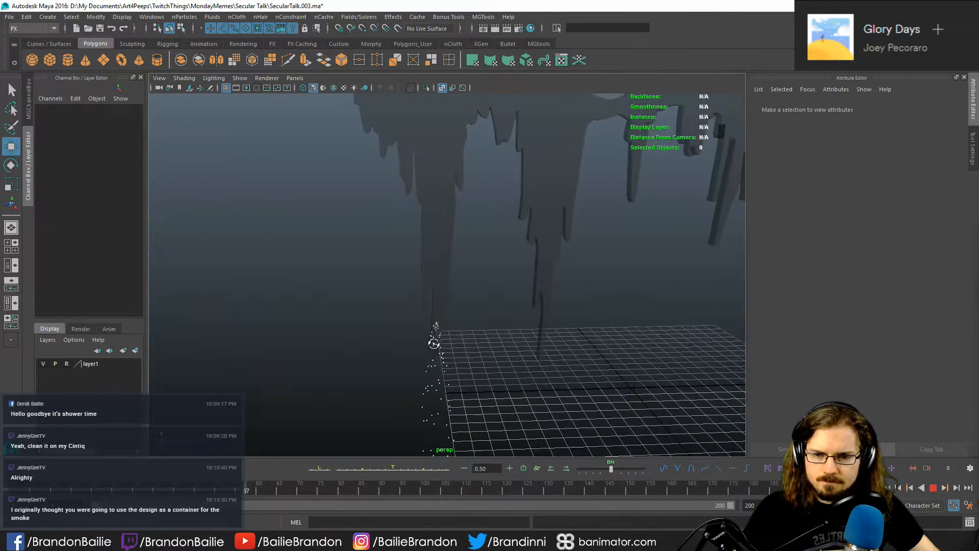
pyautogui.hotkey('alt', 'v')
# - Select the particles and the waveform surface and examine the geoConnector1 collision attributes
pyautogui.keyDown('alt'); pyautogui.moveTo(492, 317); pyautogui.dragTo(500, 240, button='middle'); pyautogui.keyUp('alt')
pyautogui.moveTo(428, 364); pyautogui.dragTo(481, 411)
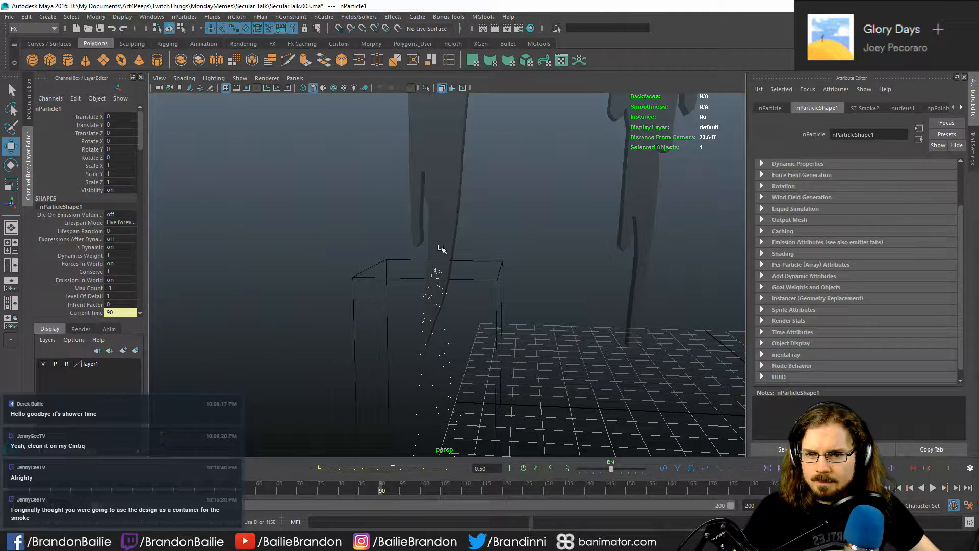
pyautogui.keyDown('shift'); pyautogui.click(451, 226); pyautogui.keyUp('shift')
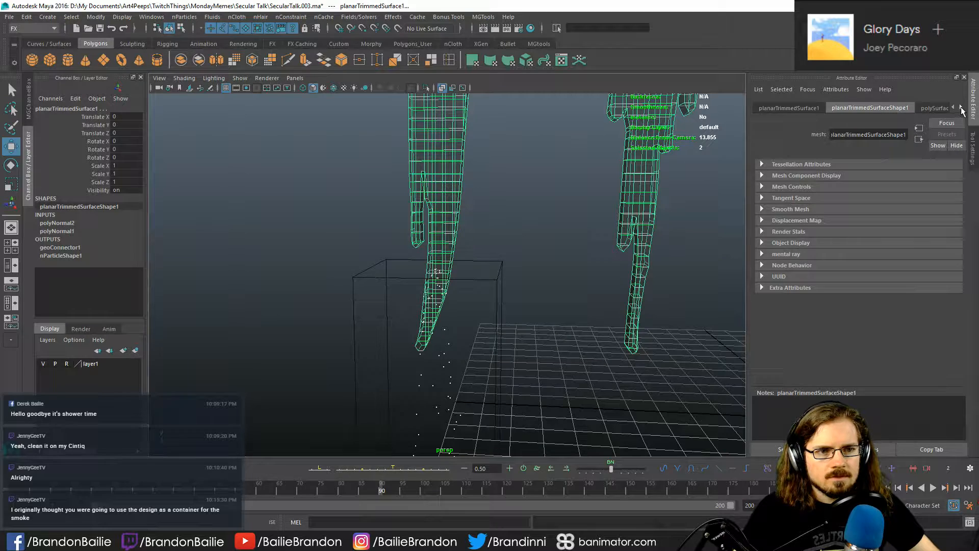
pyautogui.click(962, 107)
pyautogui.click(962, 108)
pyautogui.click(889, 108)
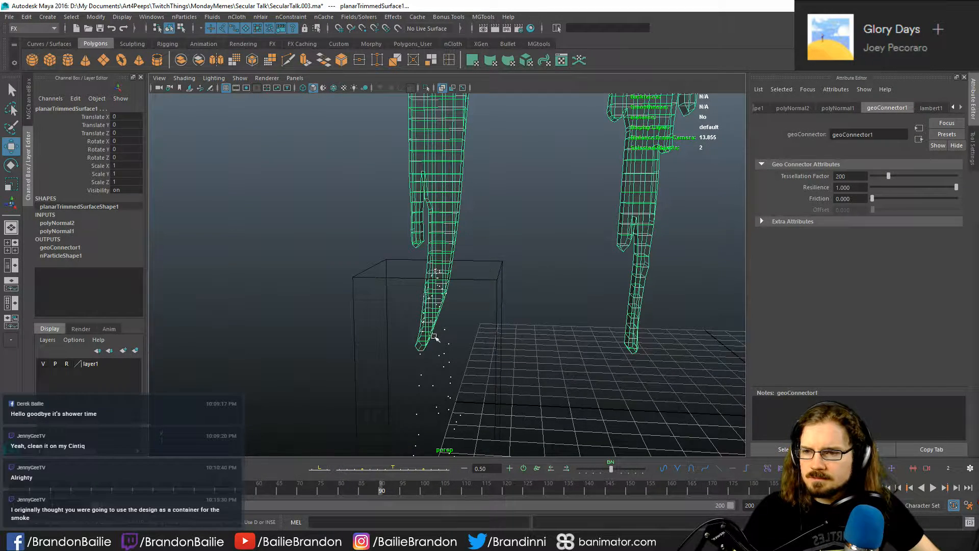
# - Examine the whole waveform, clear the selection, and replay the emission from beneath the first spike
pyautogui.keyDown('alt'); pyautogui.moveTo(540, 320); pyautogui.dragTo(571, 250); pyautogui.keyUp('alt')
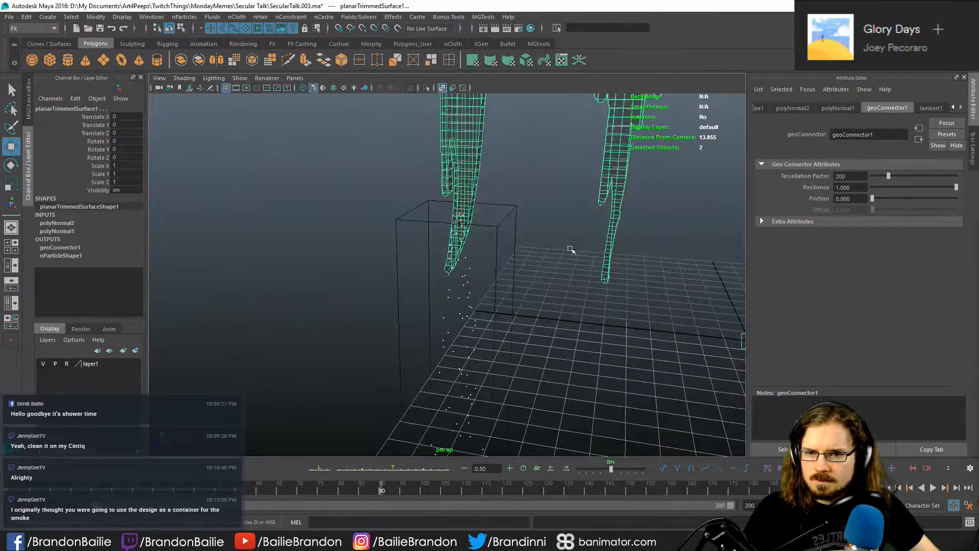
pyautogui.click(571, 249)
pyautogui.click(466, 229)
pyautogui.press('f')
pyautogui.keyDown('alt'); pyautogui.moveTo(432, 281); pyautogui.dragTo(327, 315); pyautogui.keyUp('alt')
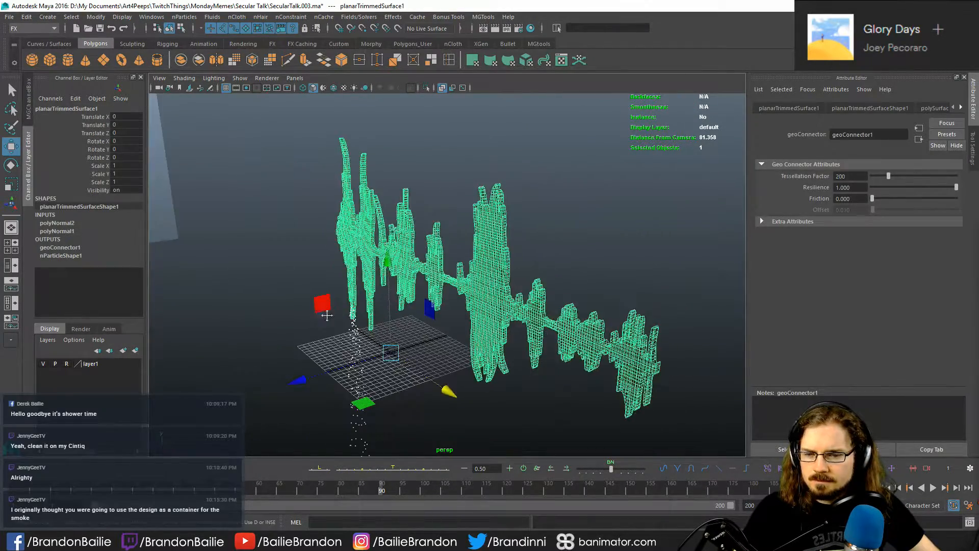
pyautogui.keyDown('alt'); pyautogui.moveTo(327, 315); pyautogui.dragTo(408, 308, button='middle'); pyautogui.keyUp('alt')
pyautogui.keyDown('alt'); pyautogui.moveTo(408, 309); pyautogui.dragTo(516, 352, button='right'); pyautogui.keyUp('alt')
pyautogui.keyDown('alt'); pyautogui.moveTo(428, 269); pyautogui.dragTo(418, 297); pyautogui.keyUp('alt')
pyautogui.click(463, 311)
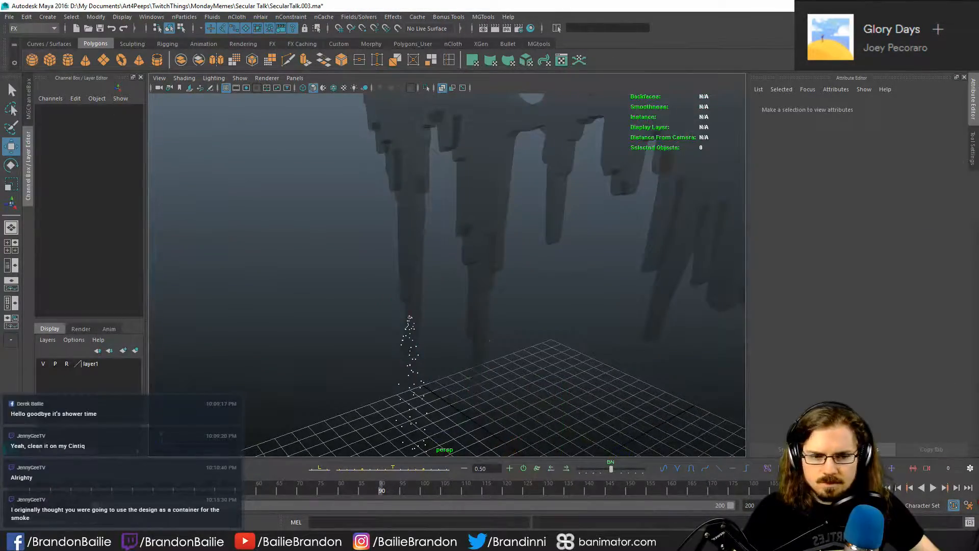
pyautogui.click(933, 487)
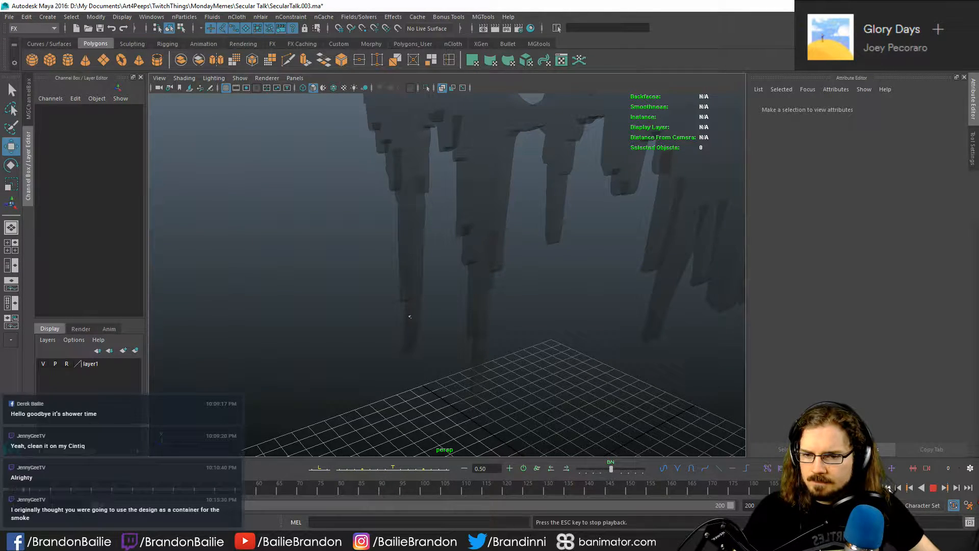
pyautogui.keyDown('alt'); pyautogui.moveTo(445, 341); pyautogui.dragTo(464, 261, button='right'); pyautogui.keyUp('alt')
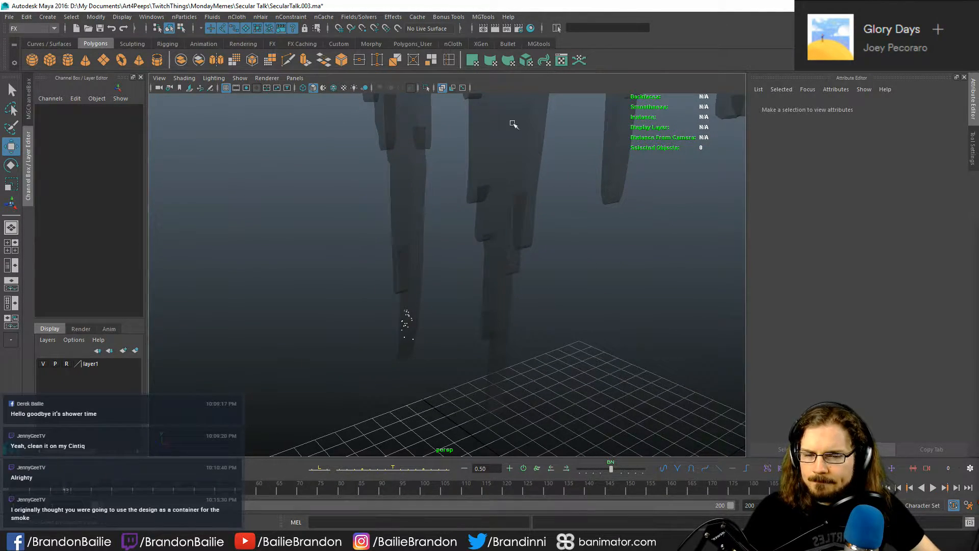
# - Clear the waveform selection, play the particle emission once more, and save the scene
pyautogui.click(427, 175)
pyautogui.click(185, 17)
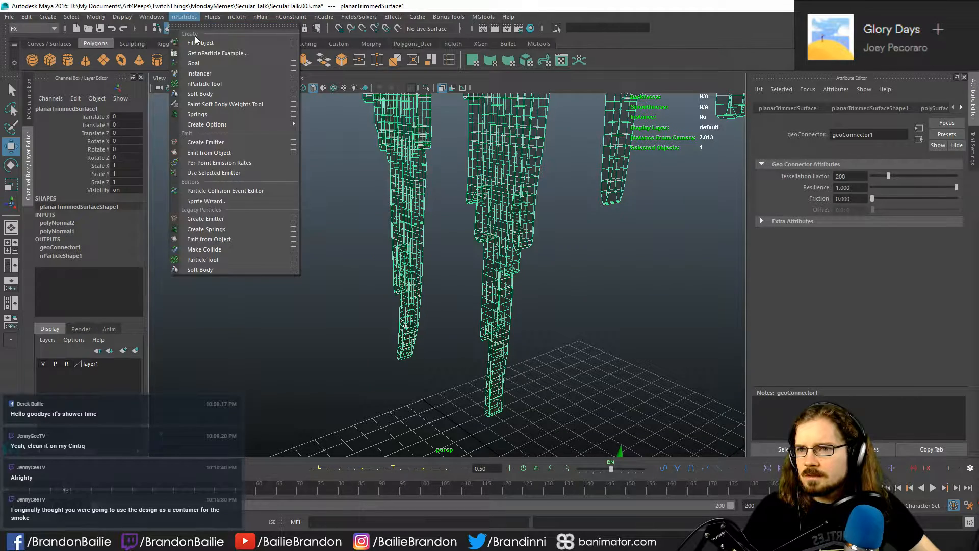
pyautogui.click(197, 40)
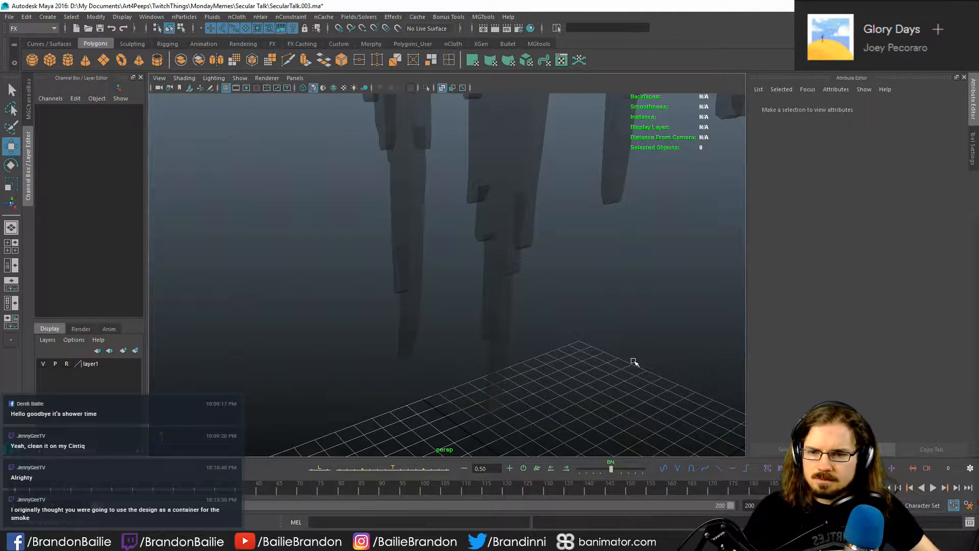
pyautogui.hotkey('alt', 'v')
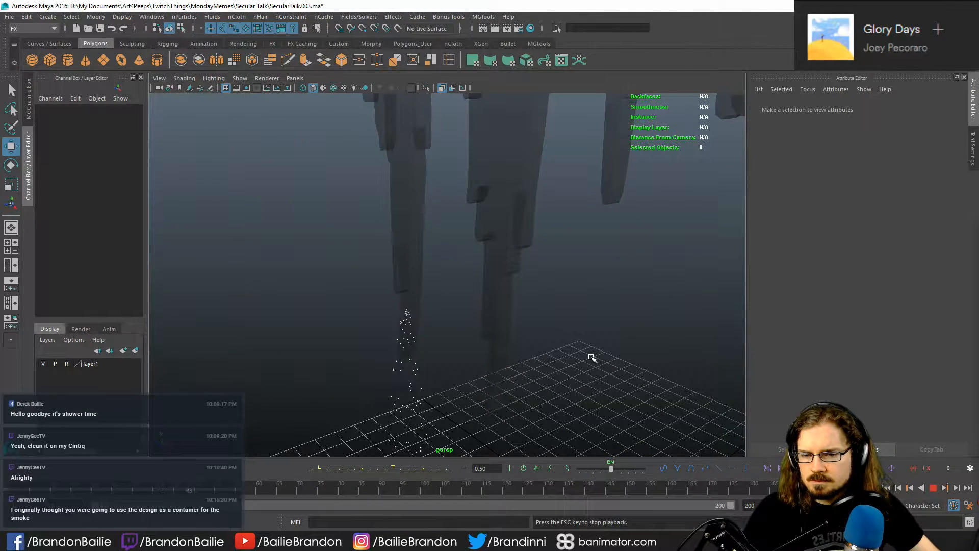
pyautogui.keyDown('alt'); pyautogui.moveTo(573, 317); pyautogui.dragTo(550, 286); pyautogui.keyUp('alt')
pyautogui.hotkey('alt', 'v')
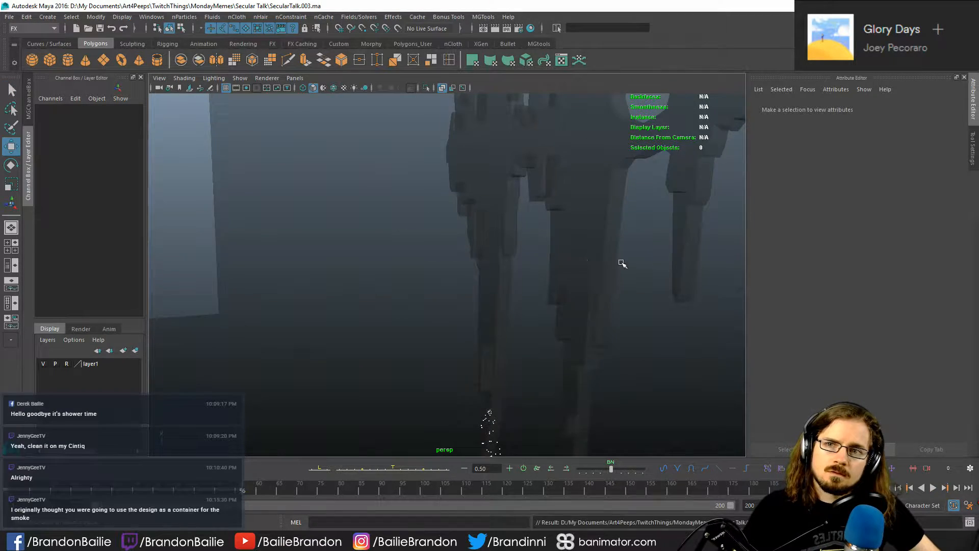
# - Undo the last few selection changes
pyautogui.keyDown('alt'); pyautogui.moveTo(619, 260); pyautogui.dragTo(91, 110, button='right'); pyautogui.keyUp('alt')
pyautogui.keyDown('alt'); pyautogui.moveTo(658, 250); pyautogui.dragTo(474, 267); pyautogui.keyUp('alt')
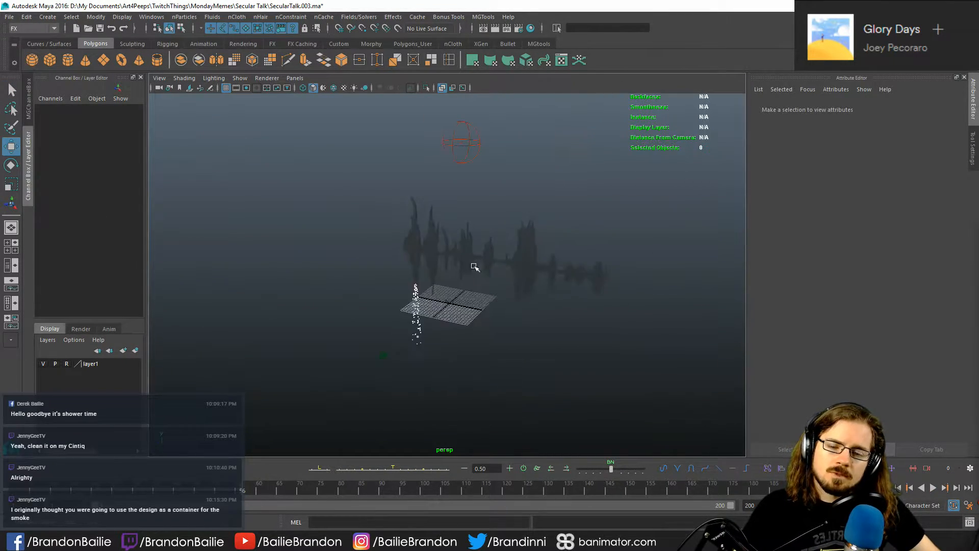
pyautogui.keyDown('alt'); pyautogui.moveTo(475, 267); pyautogui.dragTo(566, 280, button='right'); pyautogui.keyUp('alt')
pyautogui.keyDown('alt'); pyautogui.moveTo(566, 281); pyautogui.dragTo(500, 273); pyautogui.keyUp('alt')
pyautogui.hotkey('ctrl', 'z')
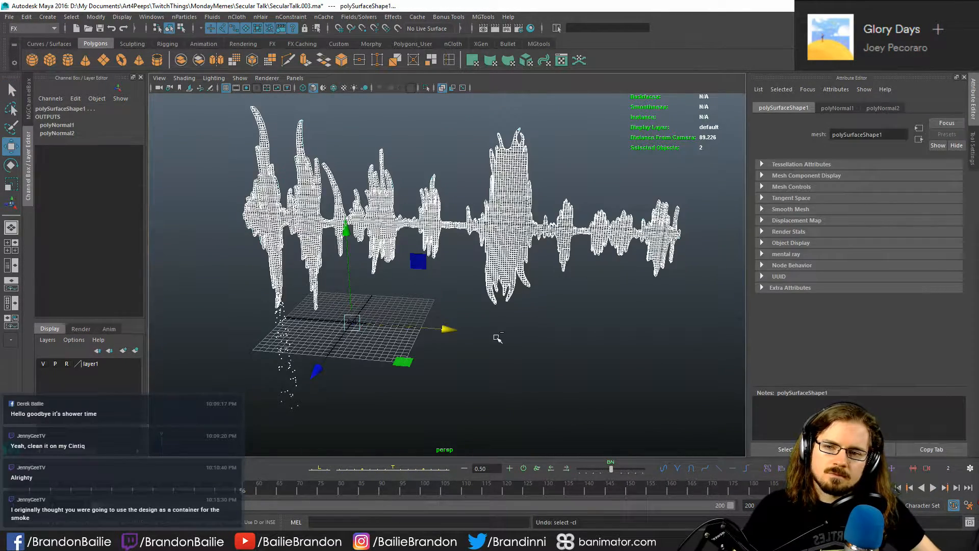
pyautogui.hotkey('ctrl', 'z')
pyautogui.hotkey('ctrl', 'z')
# - Delete the waveform surface and its particle setup from the scene
pyautogui.keyDown('alt'); pyautogui.moveTo(603, 361); pyautogui.dragTo(481, 295, button='right'); pyautogui.keyUp('alt')
pyautogui.moveTo(285, 182); pyautogui.dragTo(676, 396)
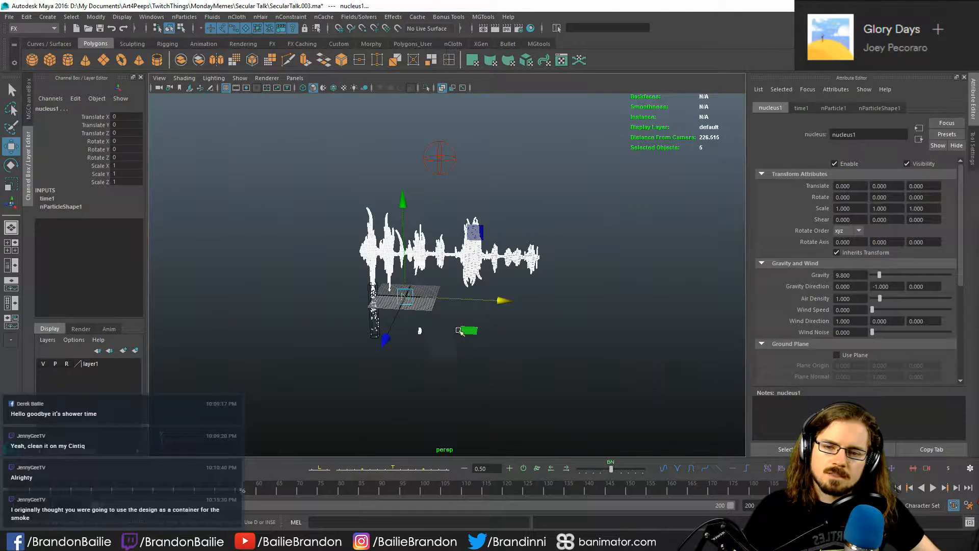
pyautogui.click(602, 350)
pyautogui.keyDown('alt'); pyautogui.moveTo(601, 350); pyautogui.dragTo(564, 362); pyautogui.keyUp('alt')
pyautogui.click(459, 232)
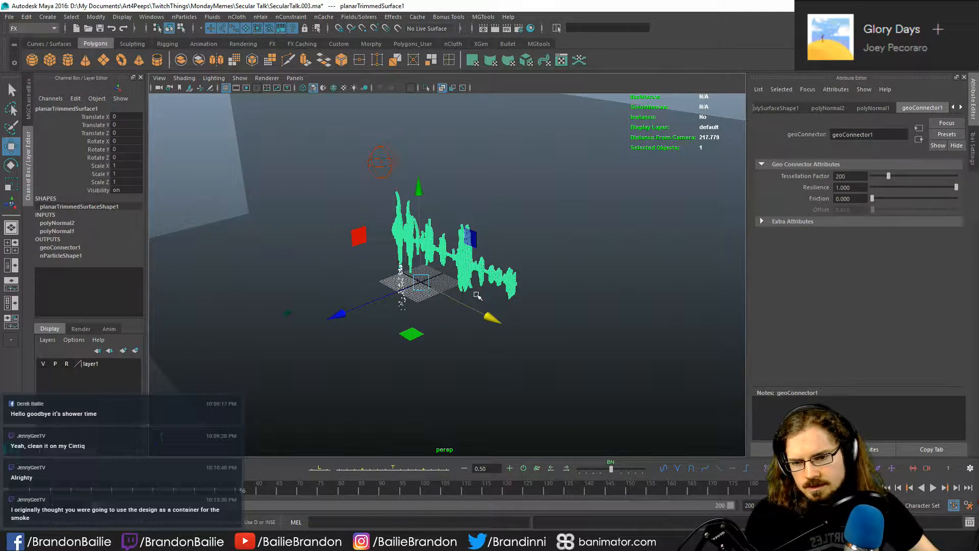
pyautogui.press('Delete')
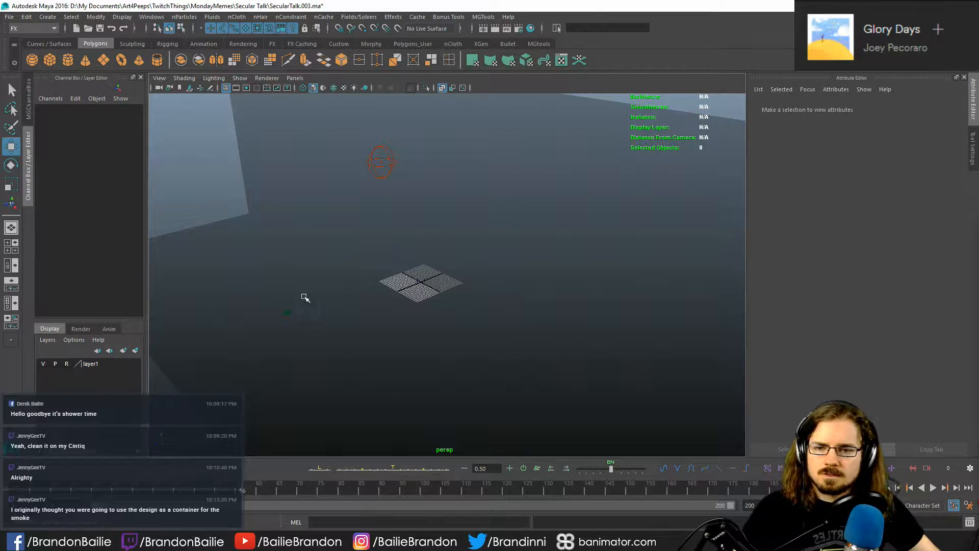
pyautogui.keyDown('alt'); pyautogui.moveTo(306, 300); pyautogui.dragTo(554, 310); pyautogui.keyUp('alt')
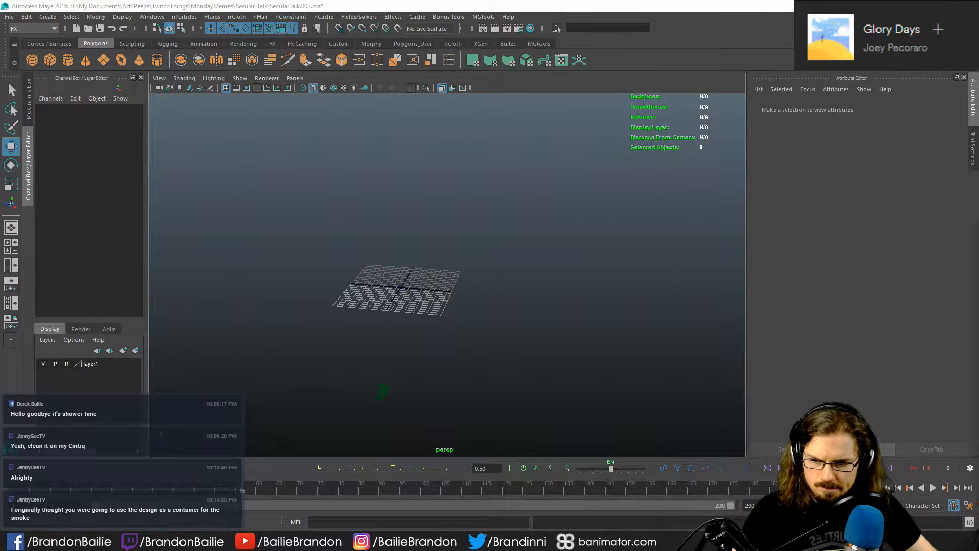
# - Switch to the Snipping Tool and start a new screen snip
pyautogui.click(520, 541)
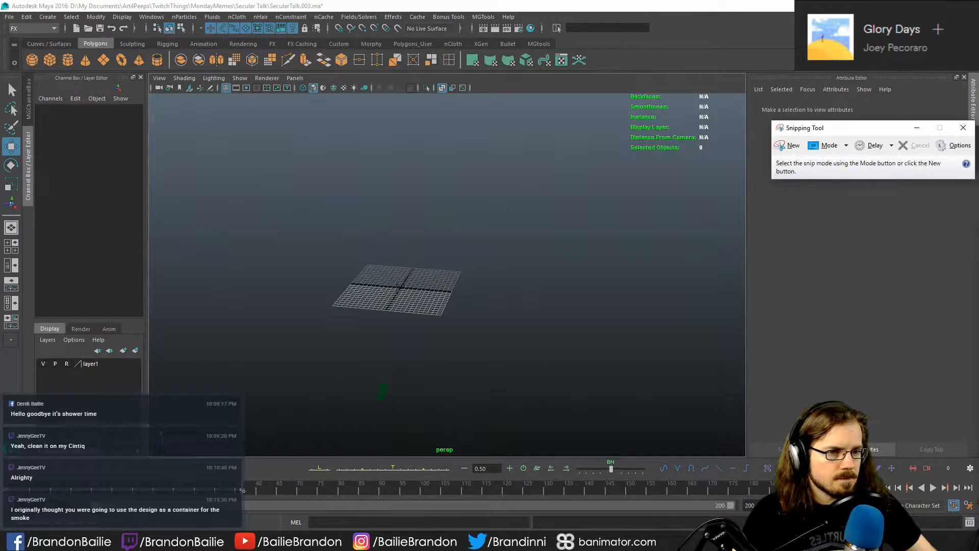
pyautogui.click(784, 149)
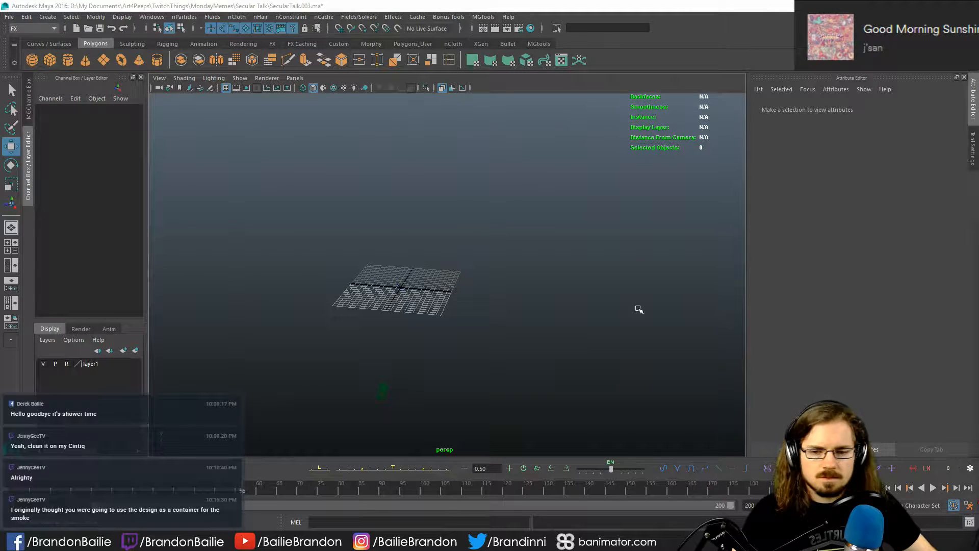
# - Switch to Illustrator and delete the black soundwave artwork from the SecularTalk_MySoundwave_oldAI.ai artboard
pyautogui.hotkey('alt', 'Tab')
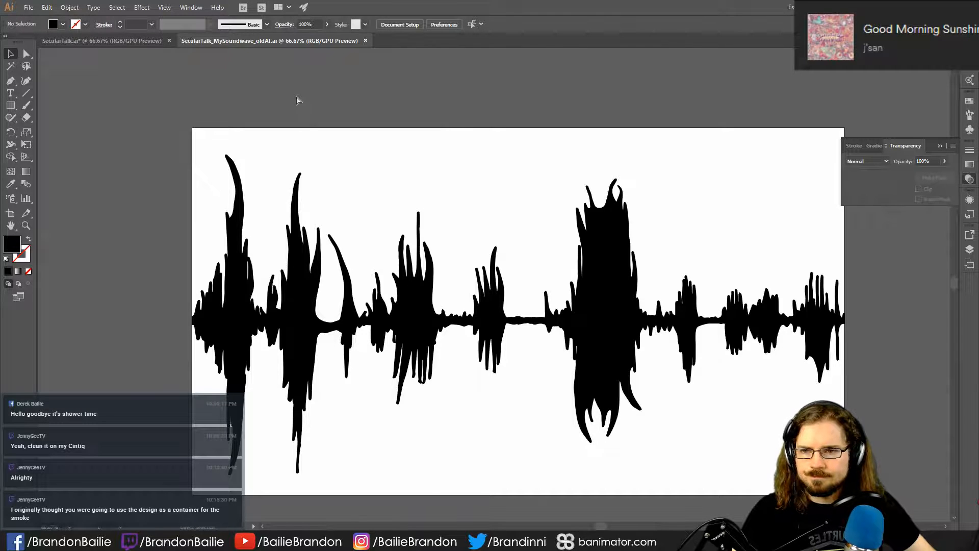
pyautogui.hotkey('ctrl', 'n')
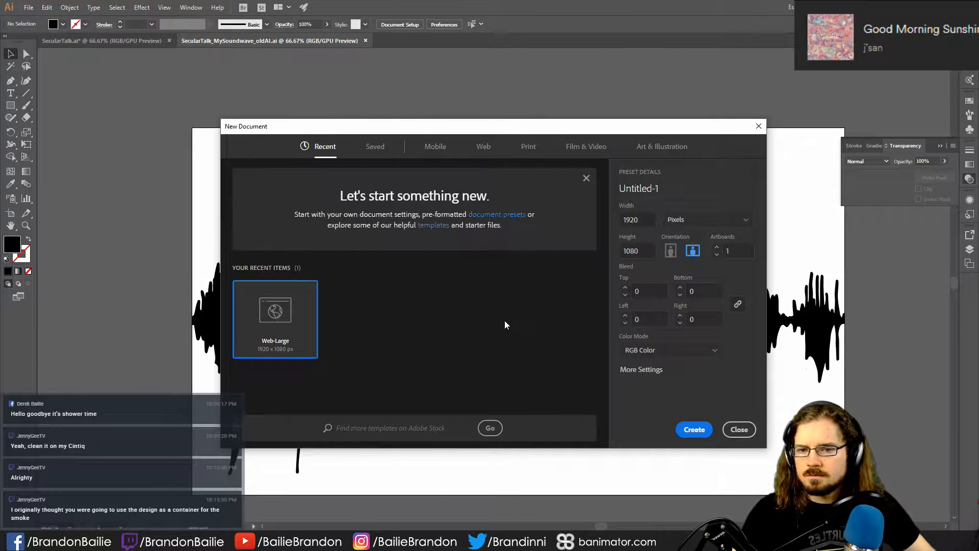
pyautogui.click(739, 429)
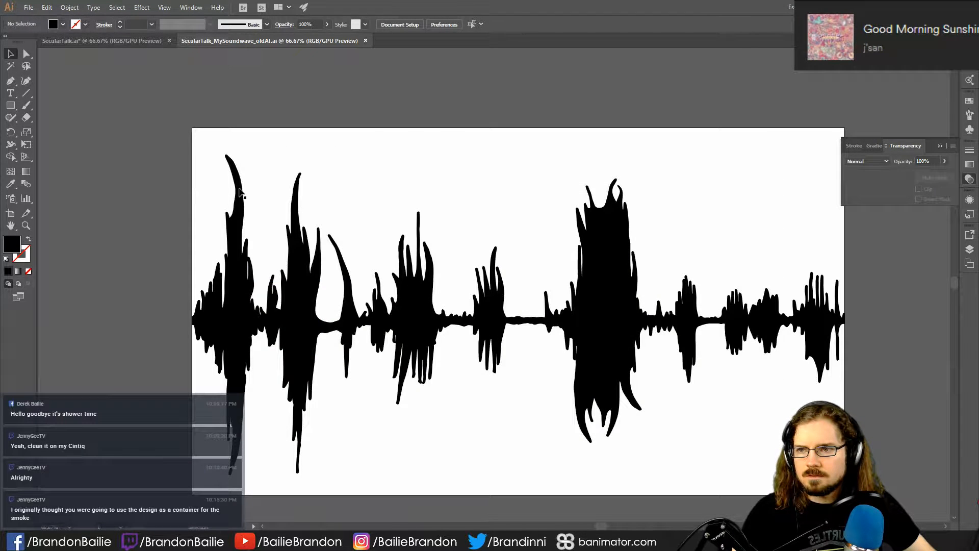
pyautogui.click(129, 43)
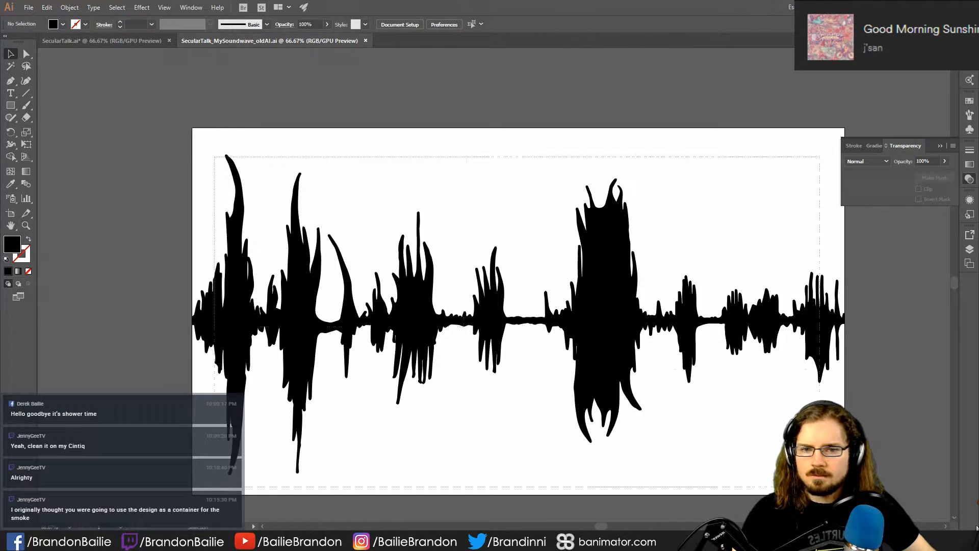
pyautogui.click(705, 350)
pyautogui.press('Delete')
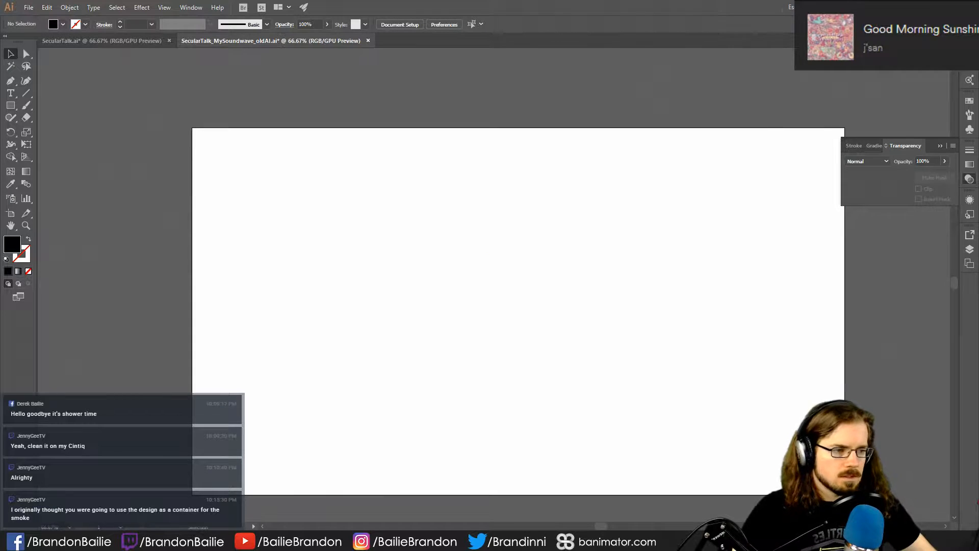
# - Place ST_Logo.PNG on the empty artboard, enlarge it to about 1103 x 981 px, and move it near the artboard's centre
pyautogui.moveTo(978, 336); pyautogui.dragTo(366, 307)
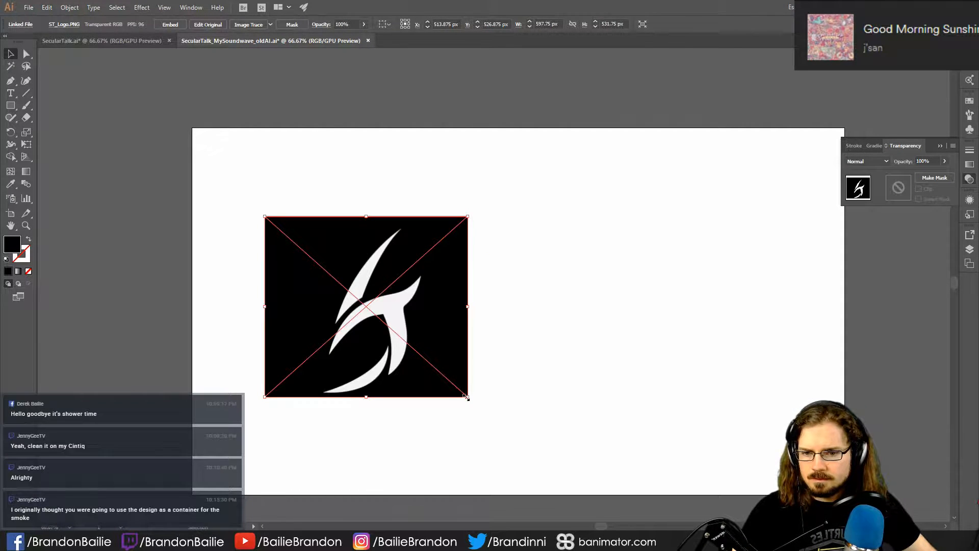
pyautogui.moveTo(467, 396); pyautogui.dragTo(598, 461)
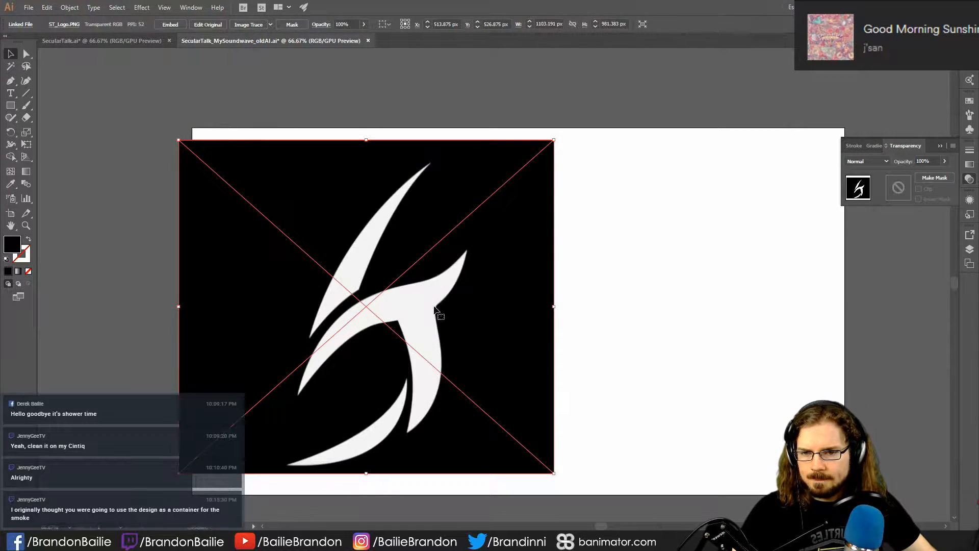
pyautogui.moveTo(454, 342); pyautogui.dragTo(608, 340)
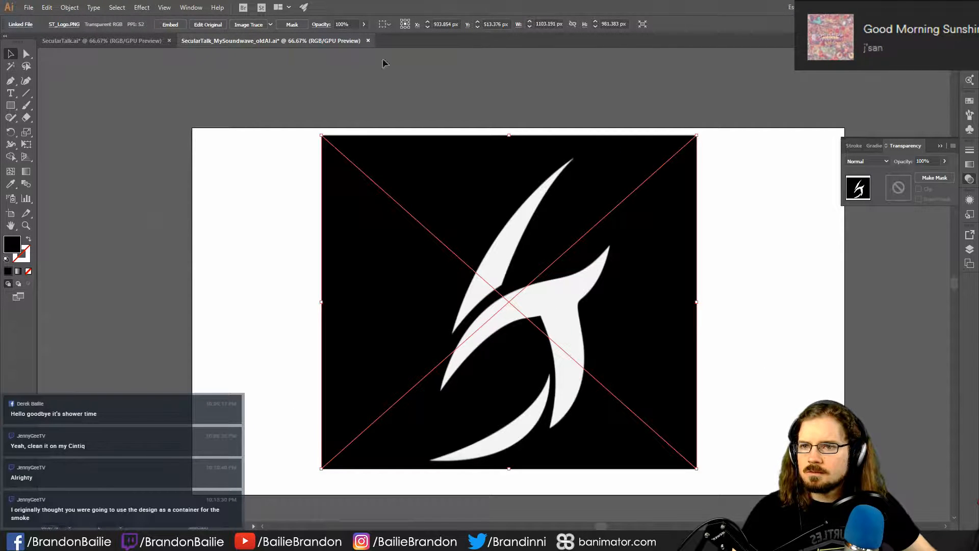
# - Save the document under the name SecularTalk_Logo as an Adobe Illustrator file in the Illustrator 3 version
pyautogui.click(31, 9)
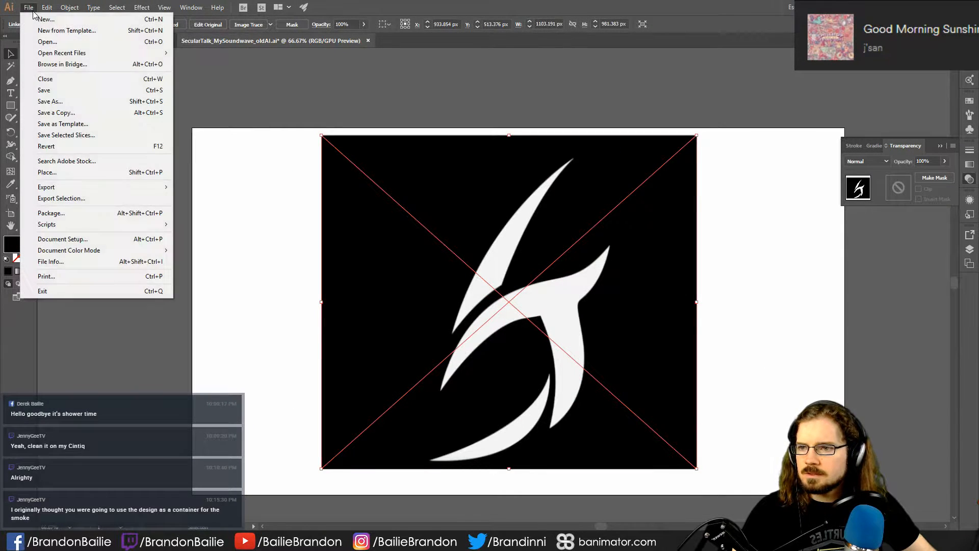
pyautogui.click(50, 101)
pyautogui.click(243, 98)
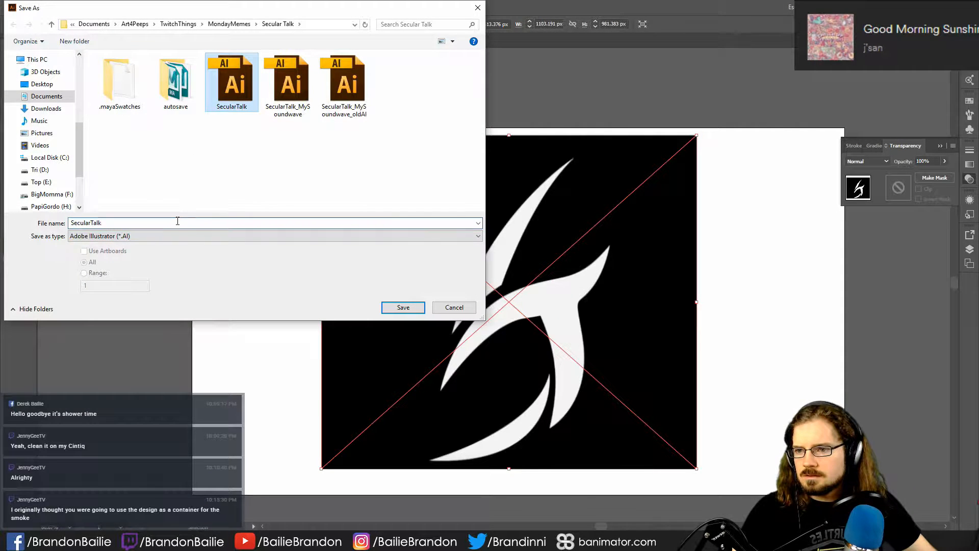
pyautogui.click(198, 223)
pyautogui.write('_L')
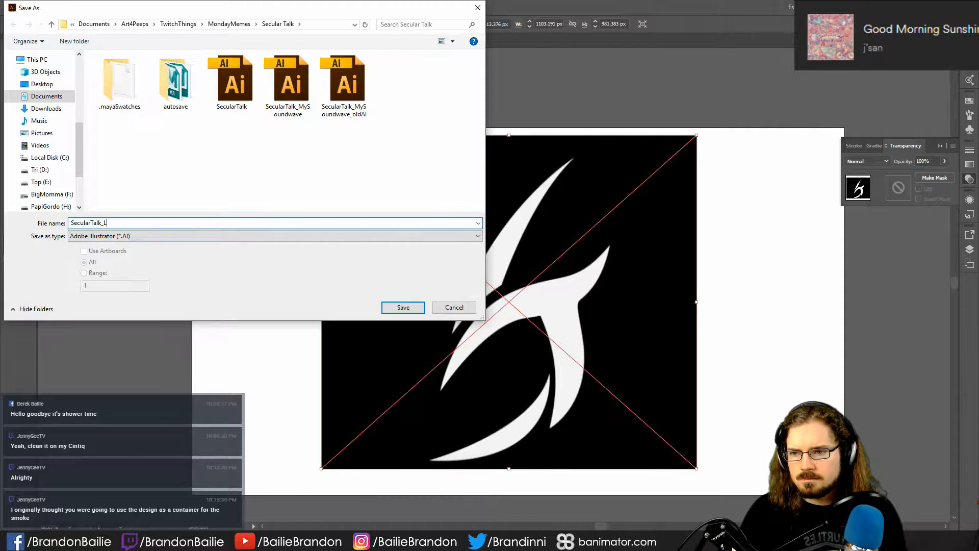
pyautogui.write('ogo')
pyautogui.press('Return')
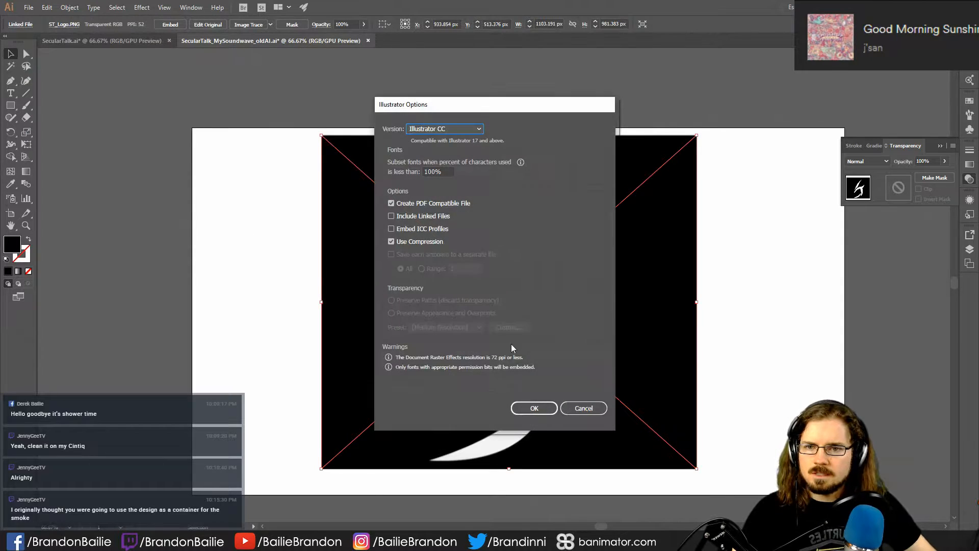
pyautogui.click(447, 130)
pyautogui.click(454, 266)
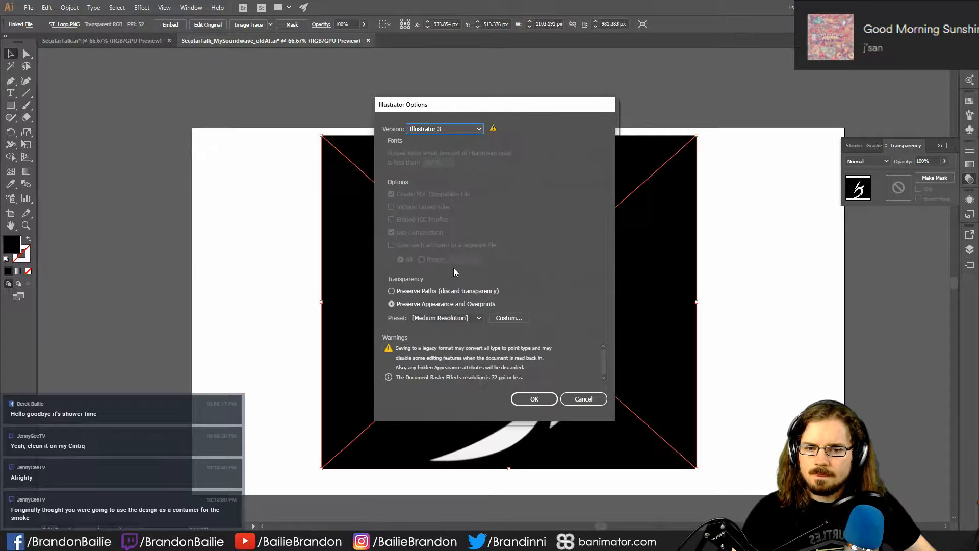
pyautogui.click(536, 397)
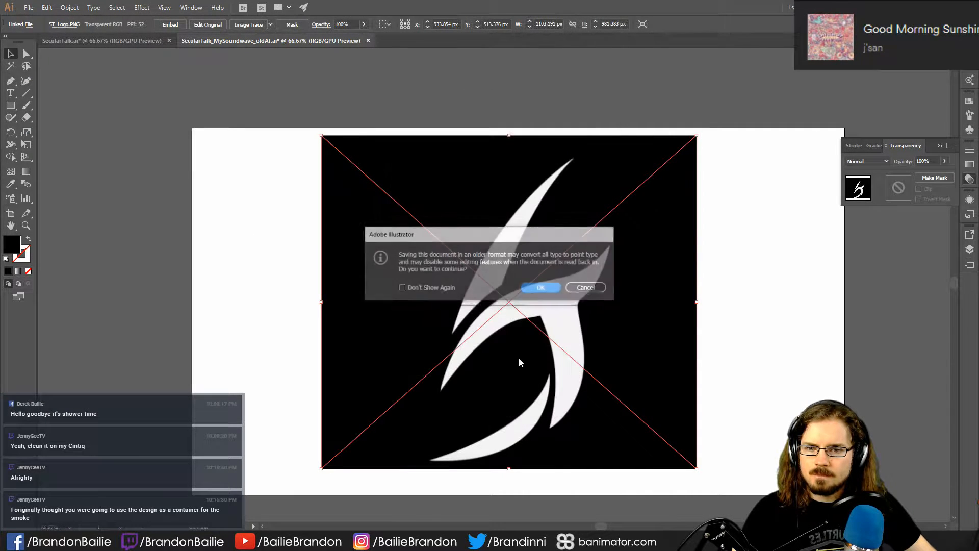
pyautogui.click(544, 288)
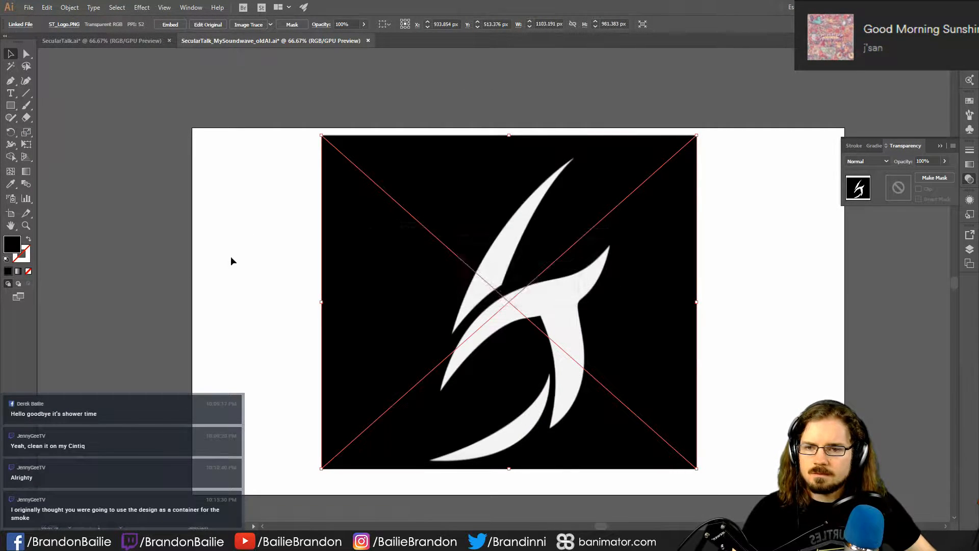
# - Apply Image Trace to the placed ST logo, then expand the tracing and ungroup it into separate paths
pyautogui.click(251, 25)
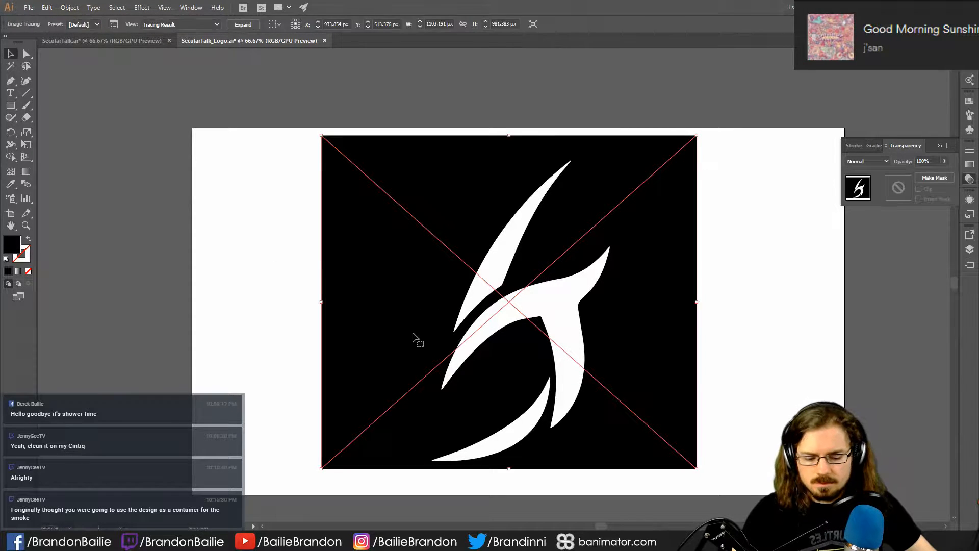
pyautogui.click(242, 25)
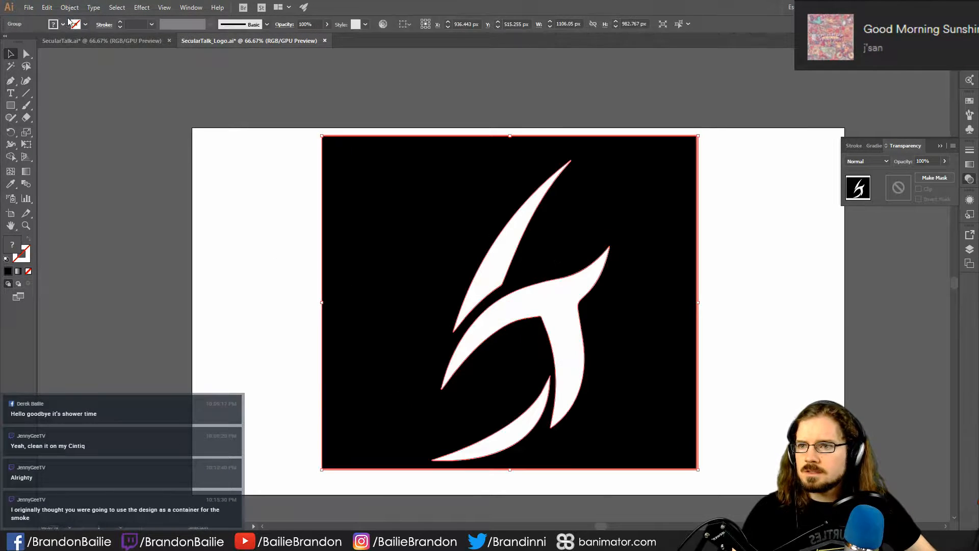
pyautogui.click(70, 8)
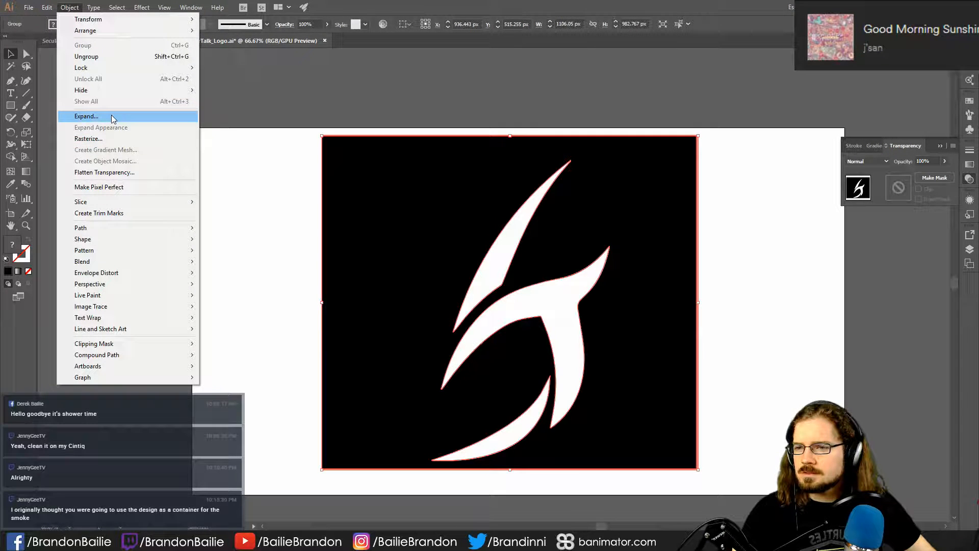
pyautogui.click(70, 7)
pyautogui.click(70, 7)
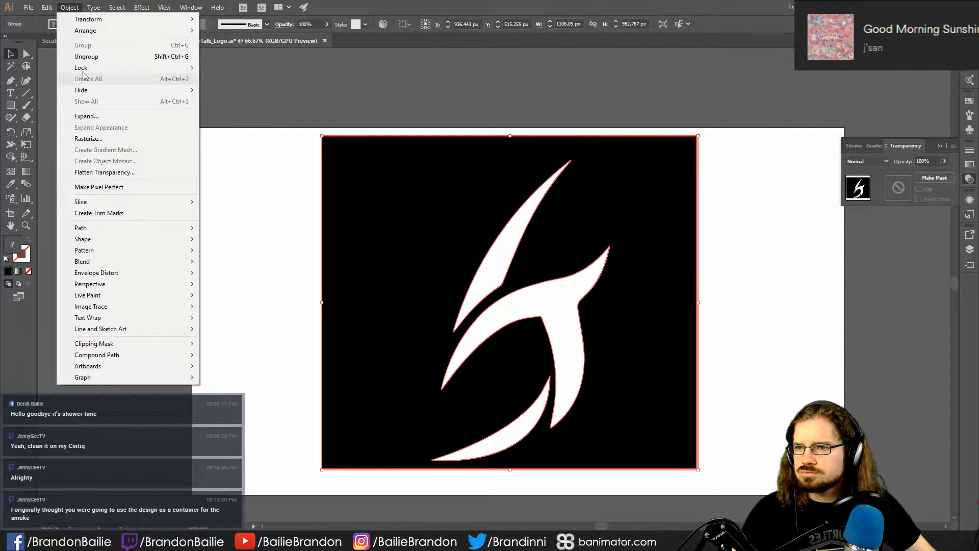
pyautogui.click(97, 56)
pyautogui.click(121, 75)
# - Delete the black background shape and fill the remaining logo paths with black
pyautogui.click(363, 217)
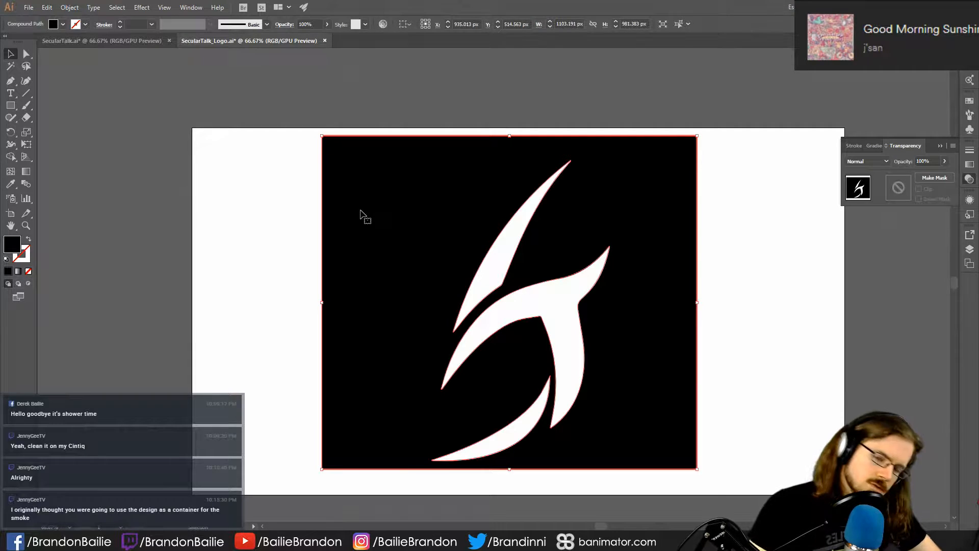
pyautogui.press('Delete')
pyautogui.moveTo(409, 160); pyautogui.dragTo(733, 436)
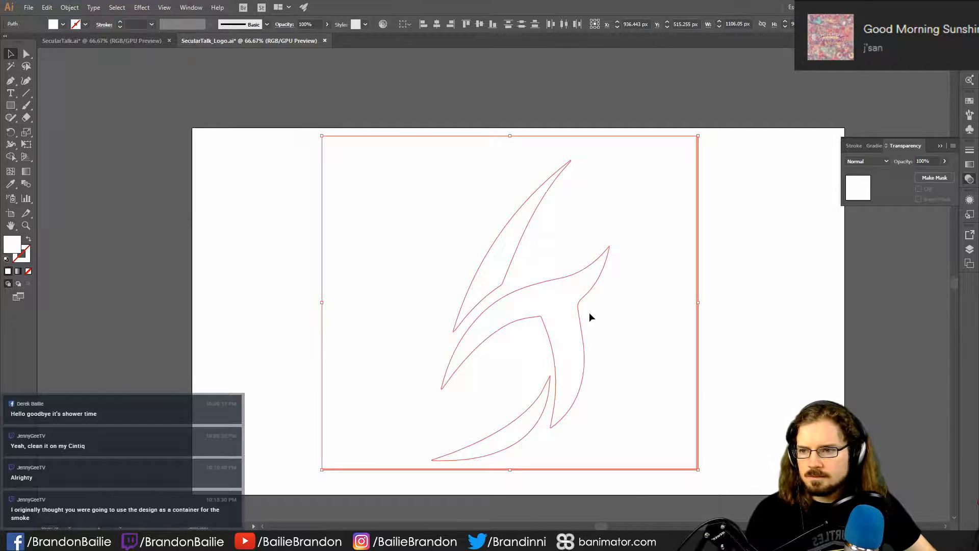
pyautogui.doubleClick(14, 246)
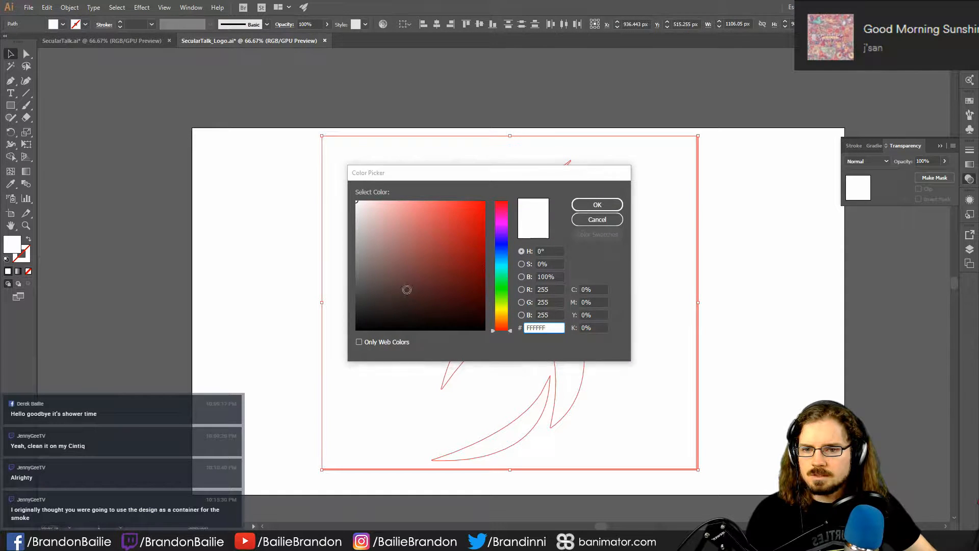
pyautogui.click(350, 329)
pyautogui.click(599, 204)
# - Delete the thin leftover border path surrounding the black logo shapes
pyautogui.click(705, 377)
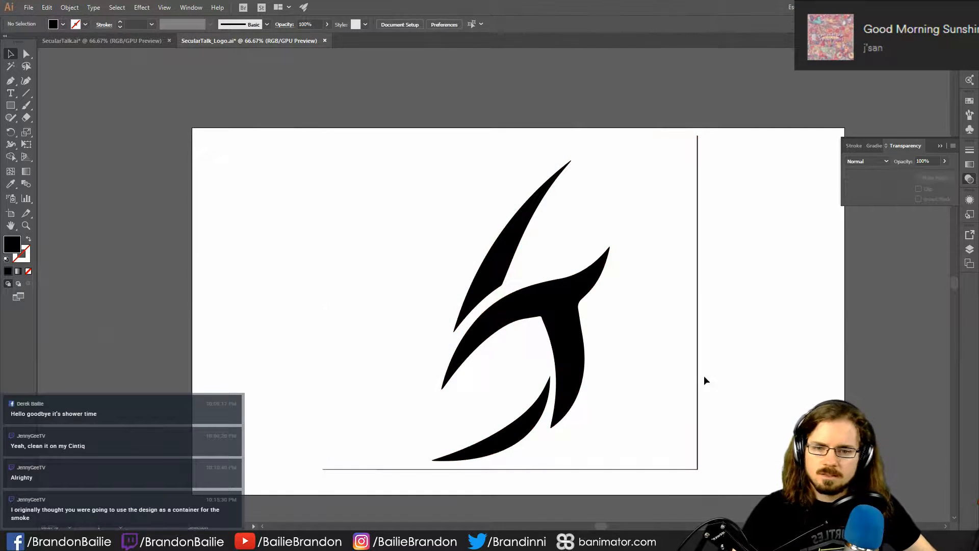
pyautogui.moveTo(663, 298); pyautogui.dragTo(739, 371)
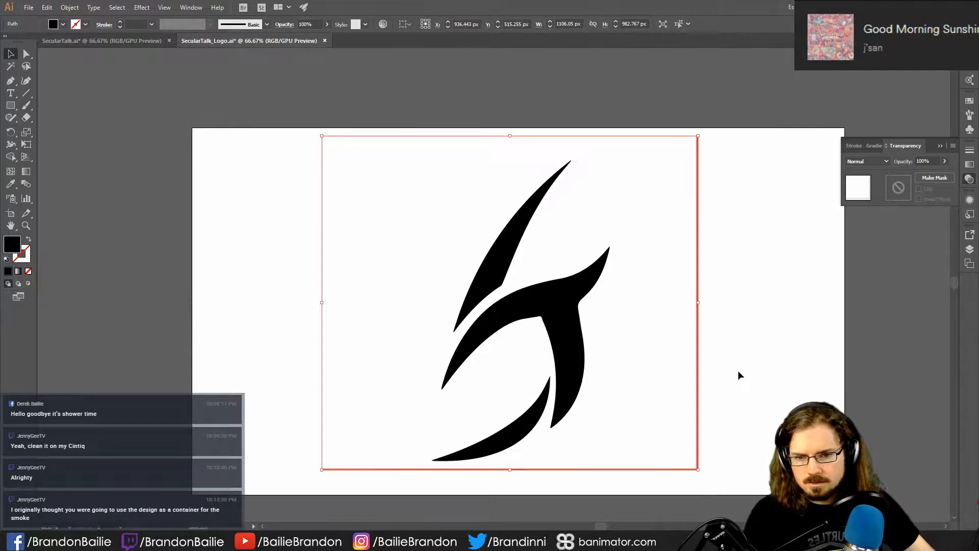
pyautogui.press('Delete')
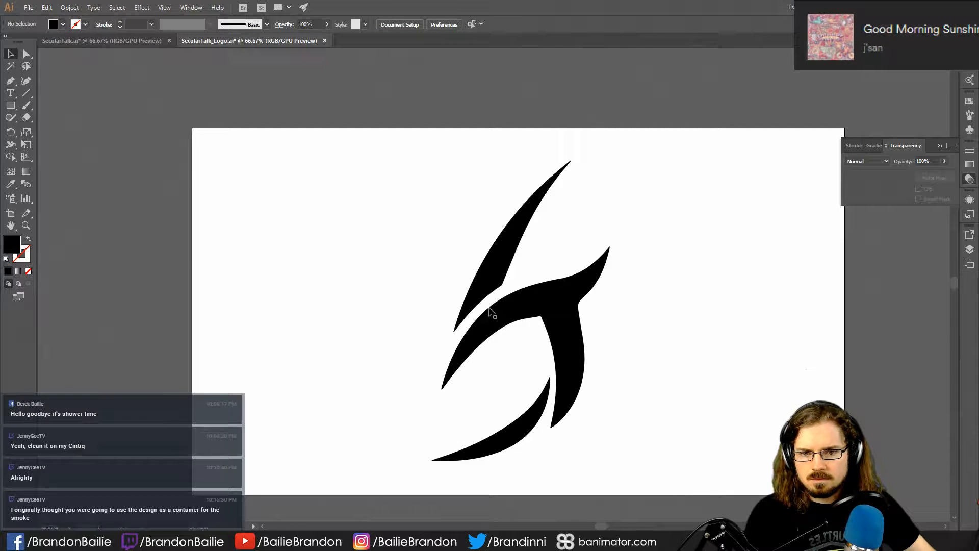
pyautogui.click(595, 335)
pyautogui.moveTo(564, 357); pyautogui.dragTo(560, 100)
pyautogui.hotkey('ctrl', 'z')
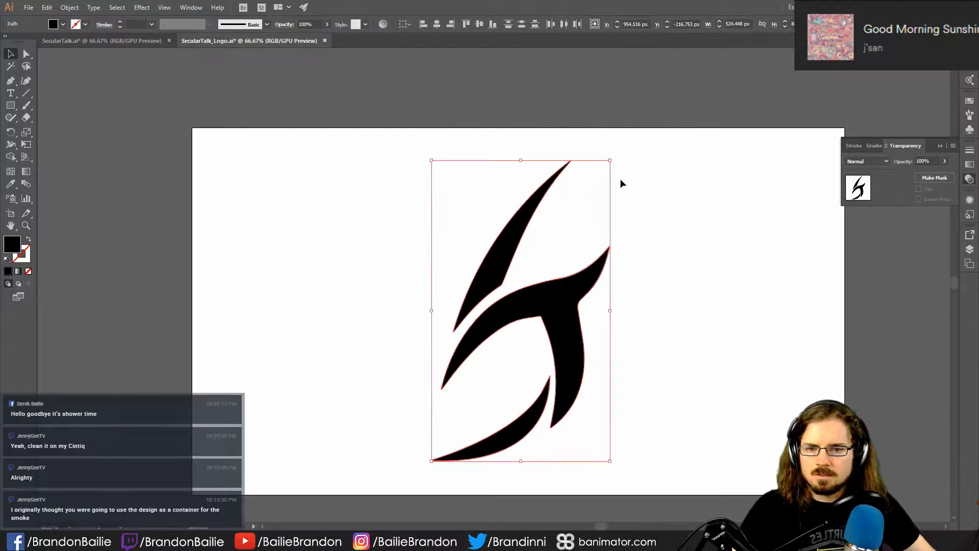
# - Save the cleaned logo document in its older Illustrator format and switch to Maya
pyautogui.click(707, 334)
pyautogui.hotkey('ctrl', 's')
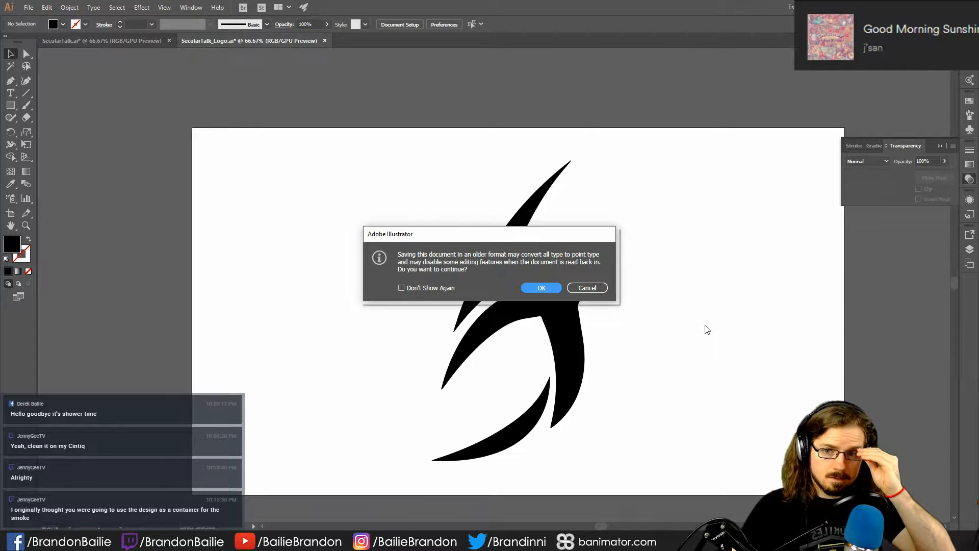
pyautogui.click(555, 294)
pyautogui.hotkey('alt', 'Tab')
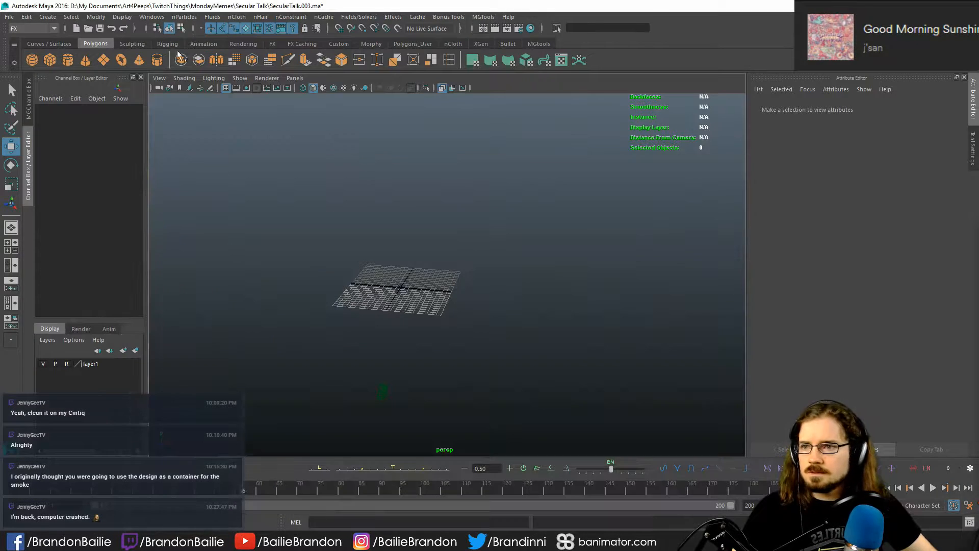
pyautogui.click(26, 16)
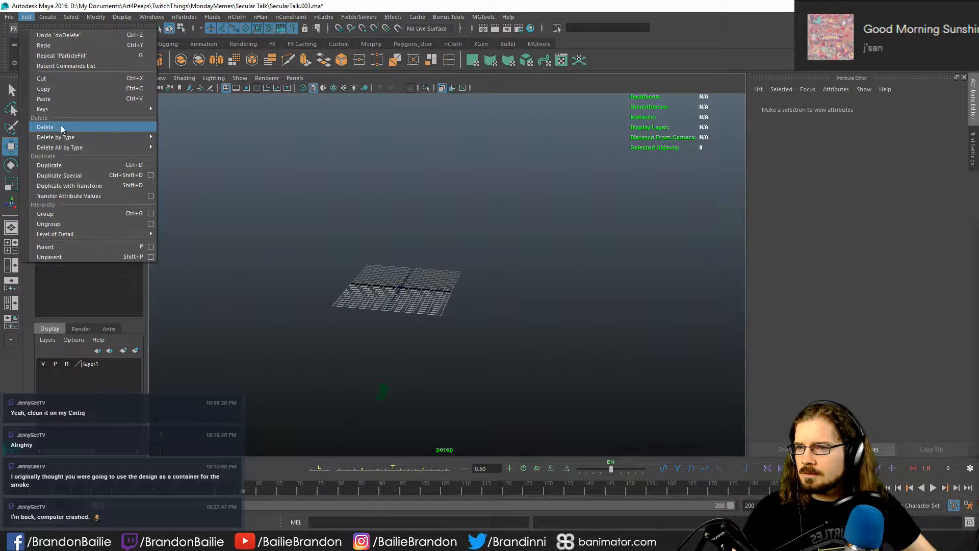
pyautogui.moveTo(46, 17)
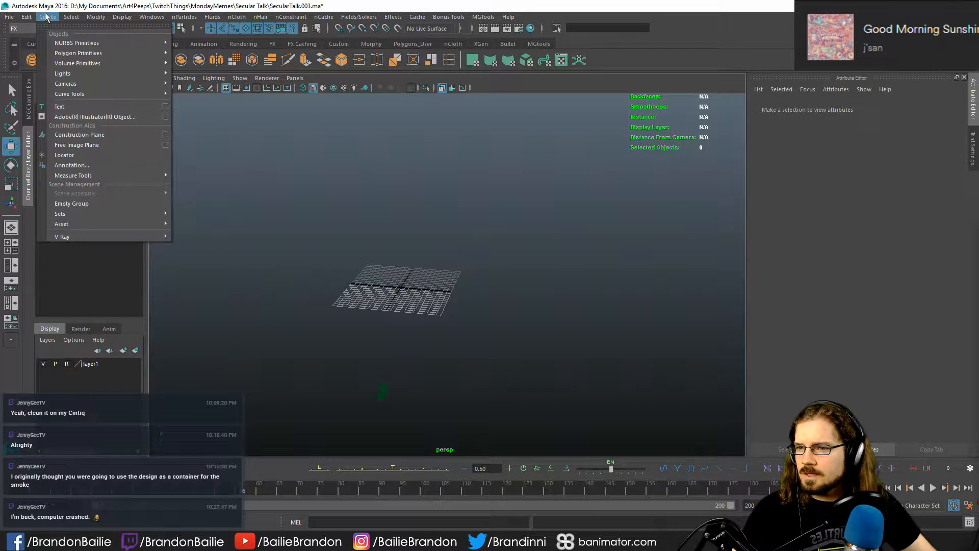
pyautogui.click(89, 117)
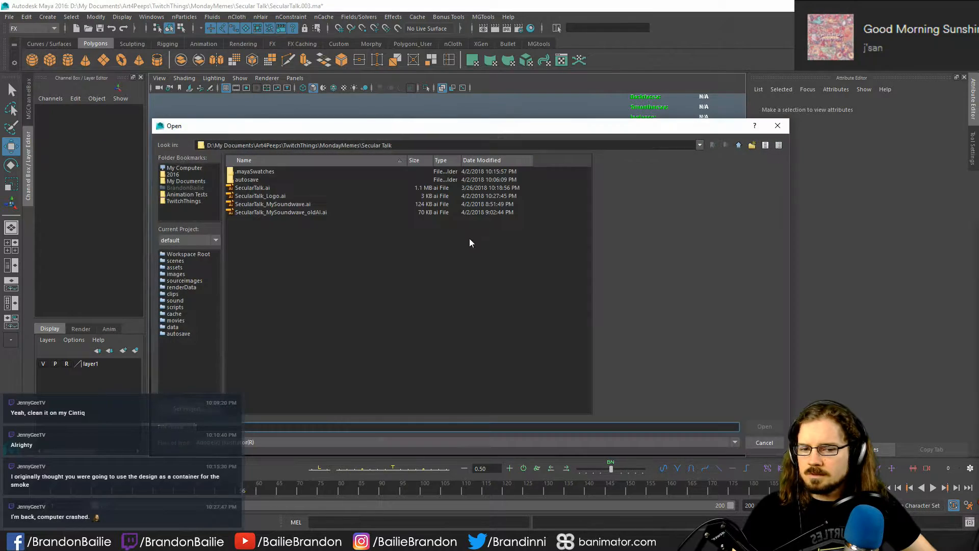
pyautogui.click(764, 442)
# - Import SecularTalk_Logo.ai as an Adobe Illustrator object using the Bevel type
pyautogui.click(47, 17)
pyautogui.moveTo(102, 84)
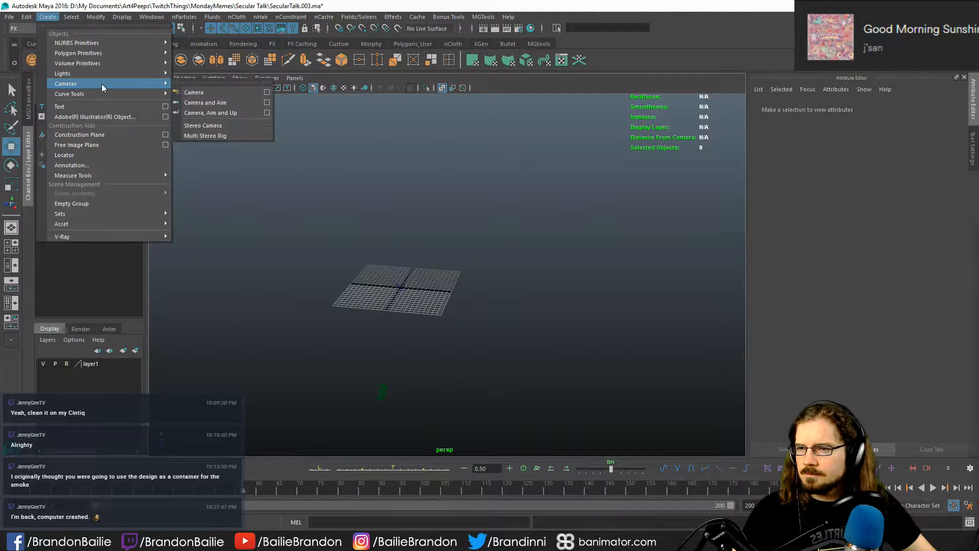
pyautogui.click(165, 117)
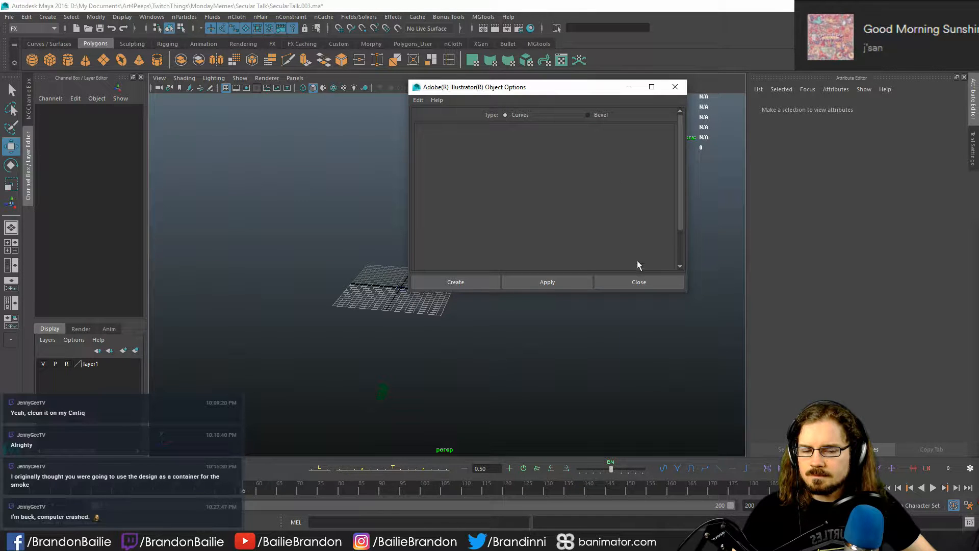
pyautogui.click(594, 115)
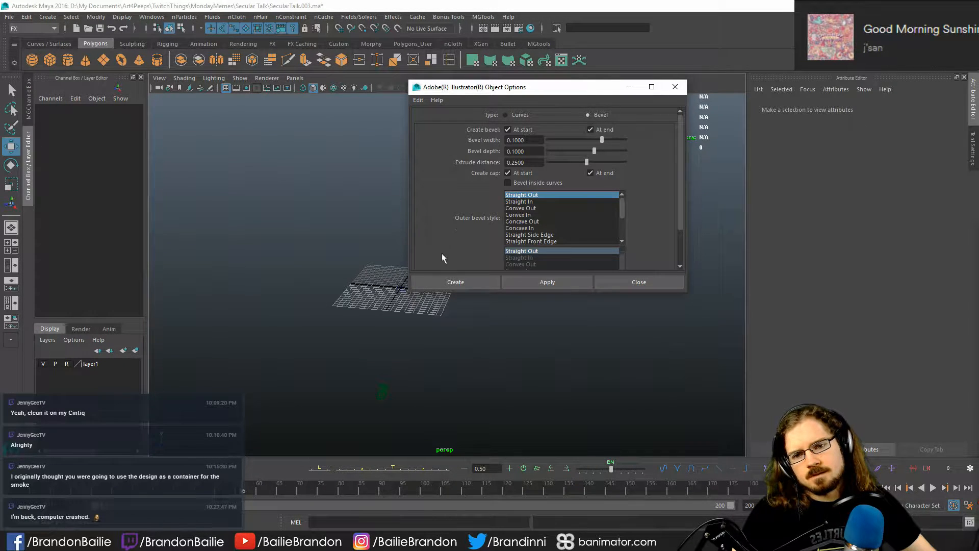
pyautogui.click(467, 286)
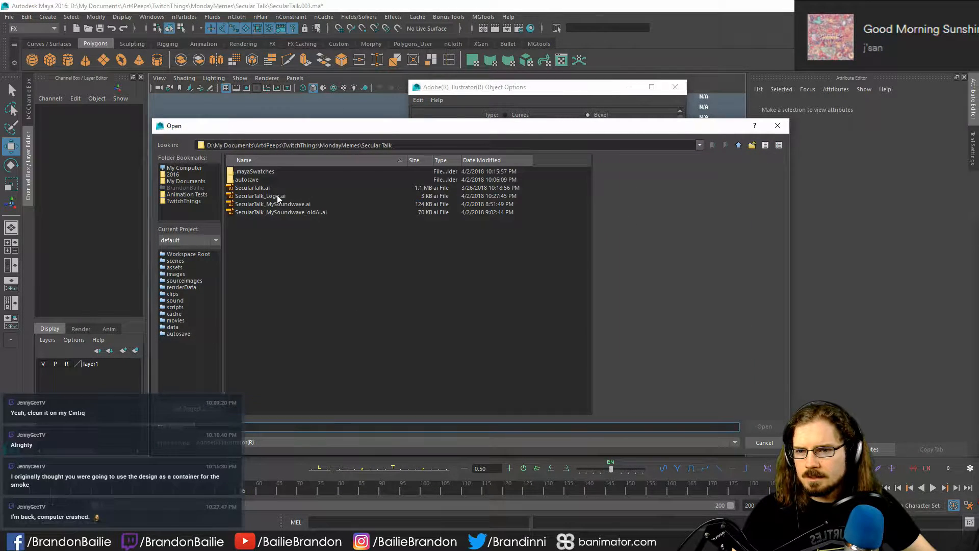
pyautogui.click(270, 196)
pyautogui.click(764, 427)
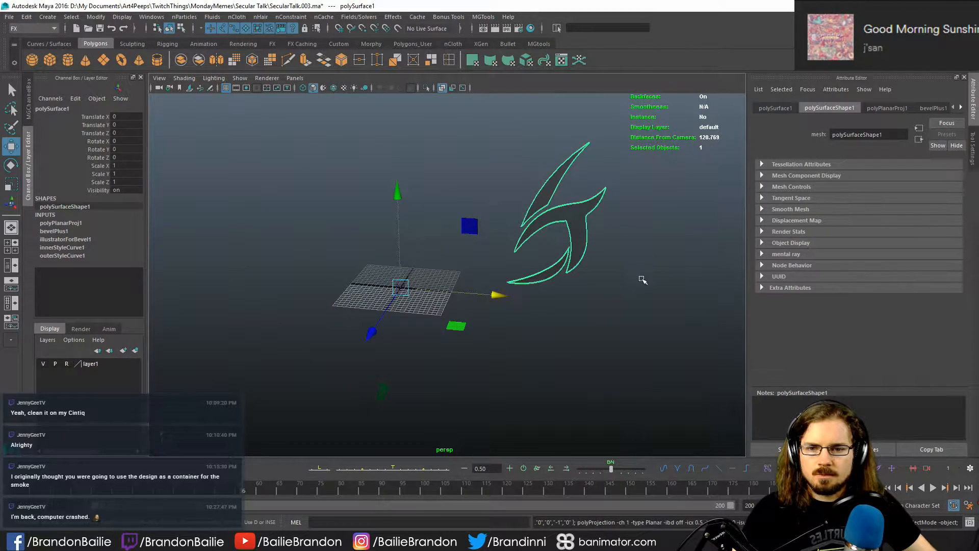
# - Center the pivot of the imported logo mesh on its own geometry
pyautogui.click(588, 223)
pyautogui.click(588, 223)
pyautogui.keyDown('alt'); pyautogui.moveTo(566, 319); pyautogui.dragTo(511, 301); pyautogui.keyUp('alt')
pyautogui.keyDown('alt'); pyautogui.moveTo(510, 301); pyautogui.dragTo(475, 339, button='middle'); pyautogui.keyUp('alt')
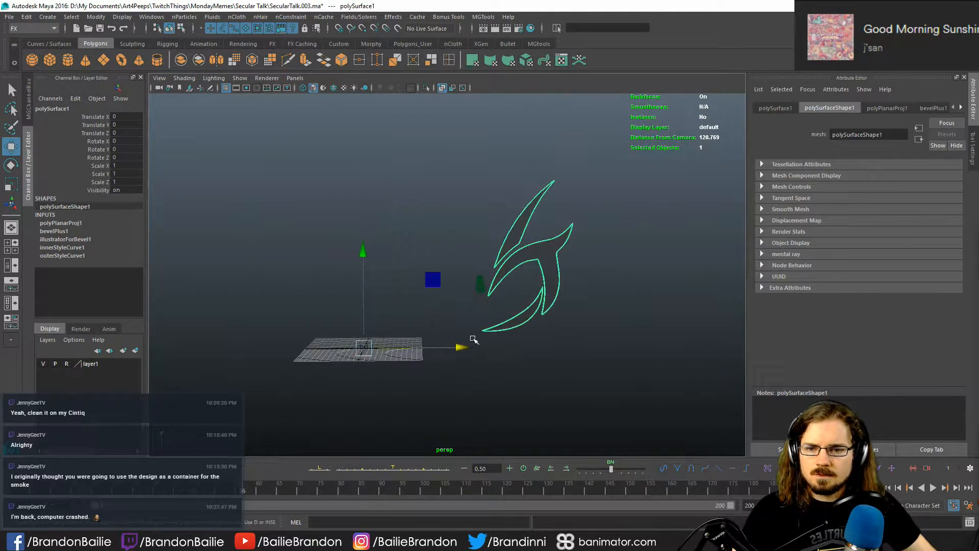
pyautogui.keyDown('alt'); pyautogui.moveTo(474, 338); pyautogui.dragTo(473, 343); pyautogui.keyUp('alt')
pyautogui.click(96, 17)
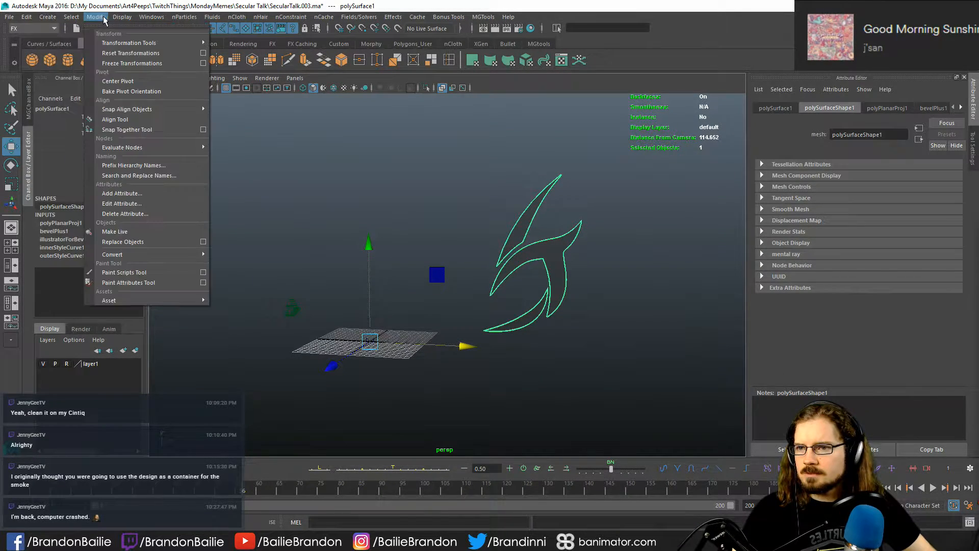
pyautogui.click(127, 81)
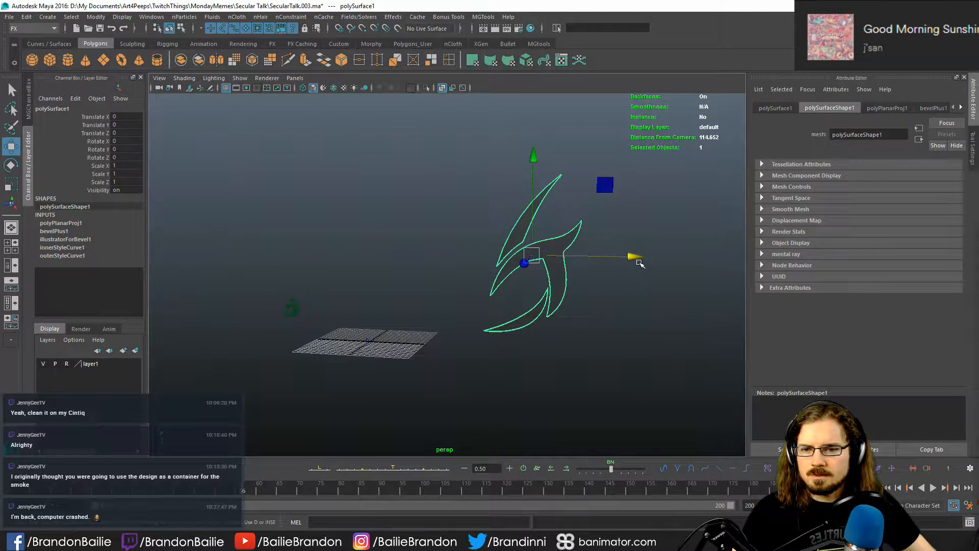
# - Move the logo along X to about -14.9, checking its placement through the scene camera
pyautogui.moveTo(634, 258); pyautogui.dragTo(497, 245)
pyautogui.press('space')
pyautogui.press('space')
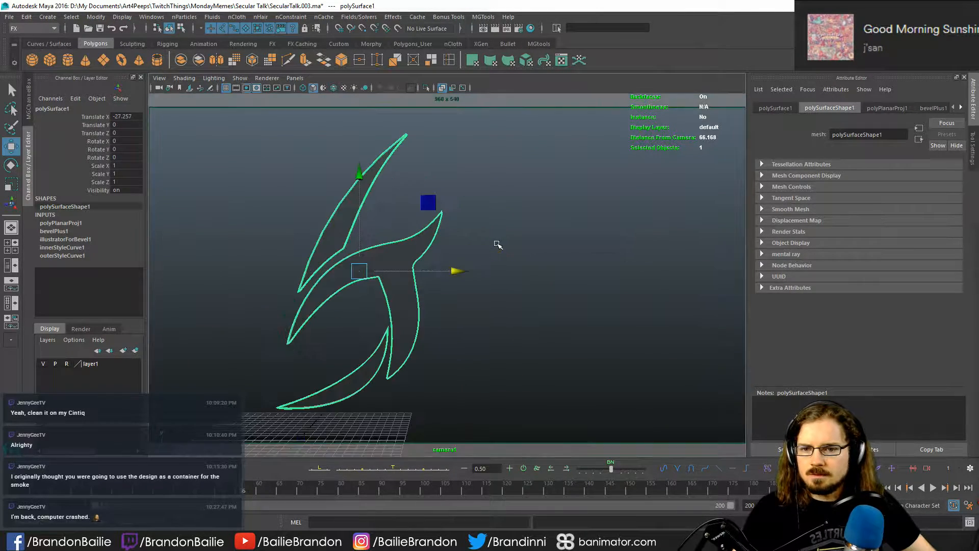
pyautogui.moveTo(449, 276); pyautogui.dragTo(495, 283)
pyautogui.press('space')
pyautogui.press('space')
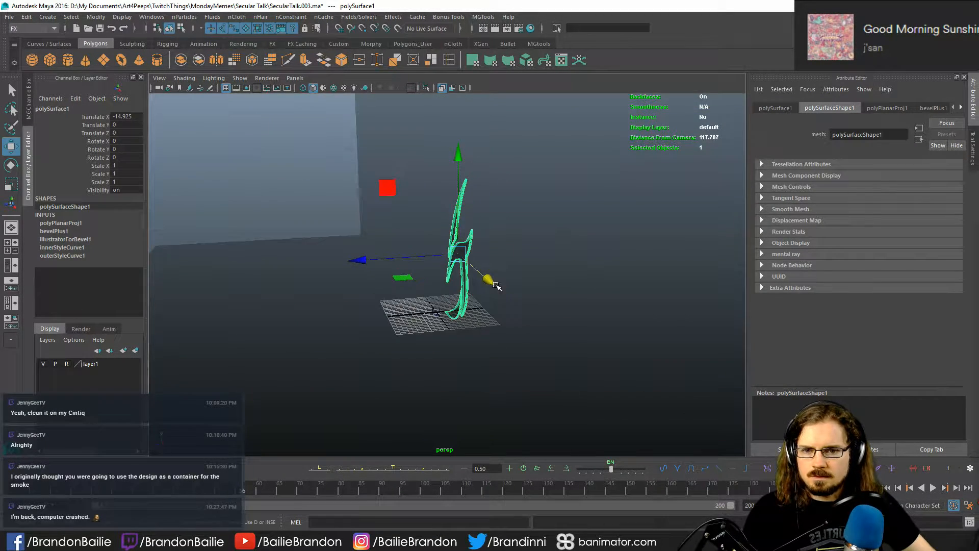
# - Move the logo mesh along Z to about -0.52 and check it in the camera view
pyautogui.hotkey('alt', 'x')
pyautogui.keyDown('alt'); pyautogui.moveTo(610, 291); pyautogui.dragTo(692, 276); pyautogui.keyUp('alt')
pyautogui.press('space')
pyautogui.press('space')
pyautogui.press('q')
pyautogui.press('space')
pyautogui.press('space')
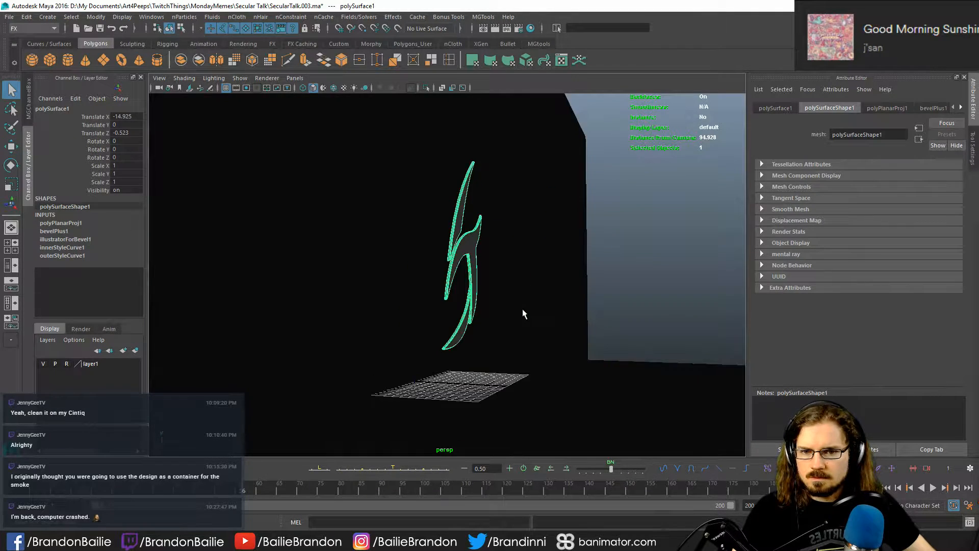
# - Thicken the logo by scaling it along Z to about 3 and shift it along Z to about -0.28
pyautogui.press('w')
pyautogui.moveTo(522, 309)
pyautogui.keyDown('alt'); pyautogui.mouseDown()
pyautogui.moveTo(541, 312)
pyautogui.moveTo(514, 316)
pyautogui.mouseUp(); pyautogui.keyUp('alt')
pyautogui.moveTo(558, 248); pyautogui.dragTo(711, 254)
pyautogui.press('r')
pyautogui.press('w')
pyautogui.keyDown('alt'); pyautogui.moveTo(575, 293); pyautogui.dragTo(504, 315); pyautogui.keyUp('alt')
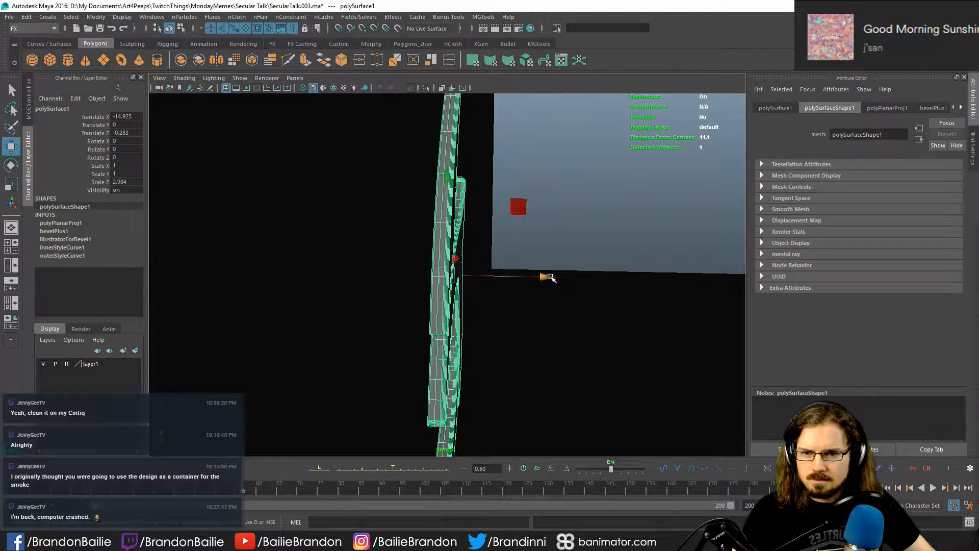
# - Move the logo mesh along Z to about 0.32 and check it through the scene camera
pyautogui.moveTo(546, 278); pyautogui.dragTo(526, 306)
pyautogui.moveTo(541, 292); pyautogui.dragTo(556, 286, button='middle')
pyautogui.press('q')
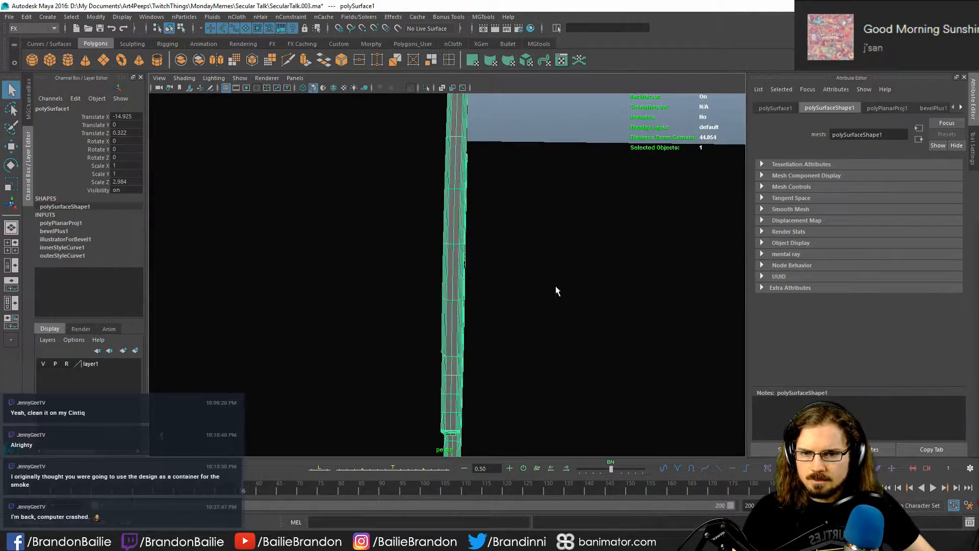
pyautogui.keyDown('alt'); pyautogui.moveTo(556, 286); pyautogui.dragTo(497, 348); pyautogui.keyUp('alt')
pyautogui.press('space')
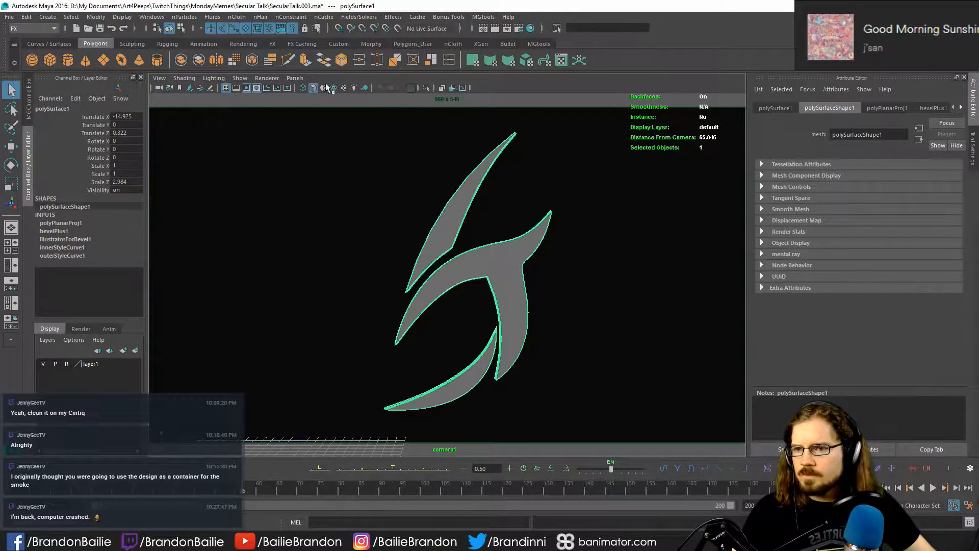
# - Unlock the scene camera's translate, rotate and Scale X channels
pyautogui.click(158, 87)
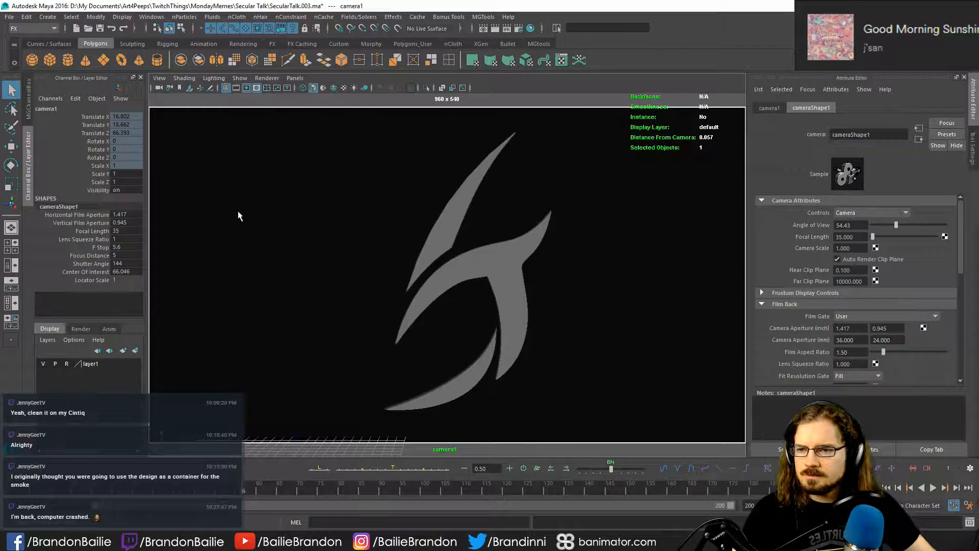
pyautogui.moveTo(96, 119); pyautogui.dragTo(97, 166)
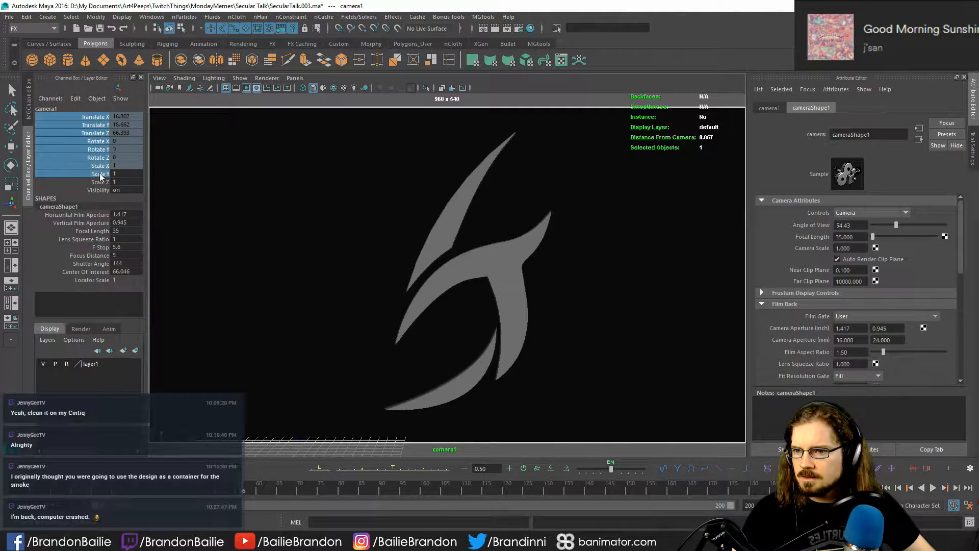
pyautogui.rightClick(107, 137)
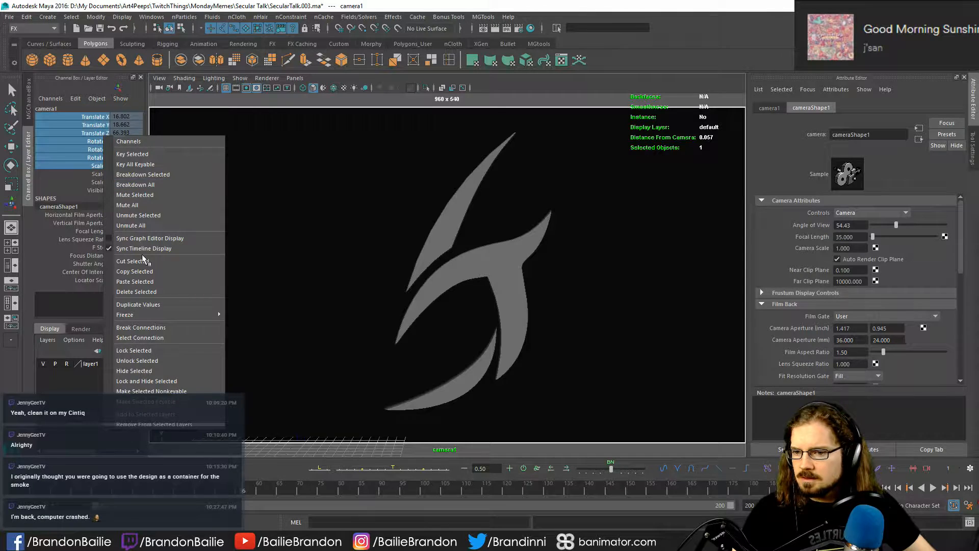
pyautogui.click(160, 361)
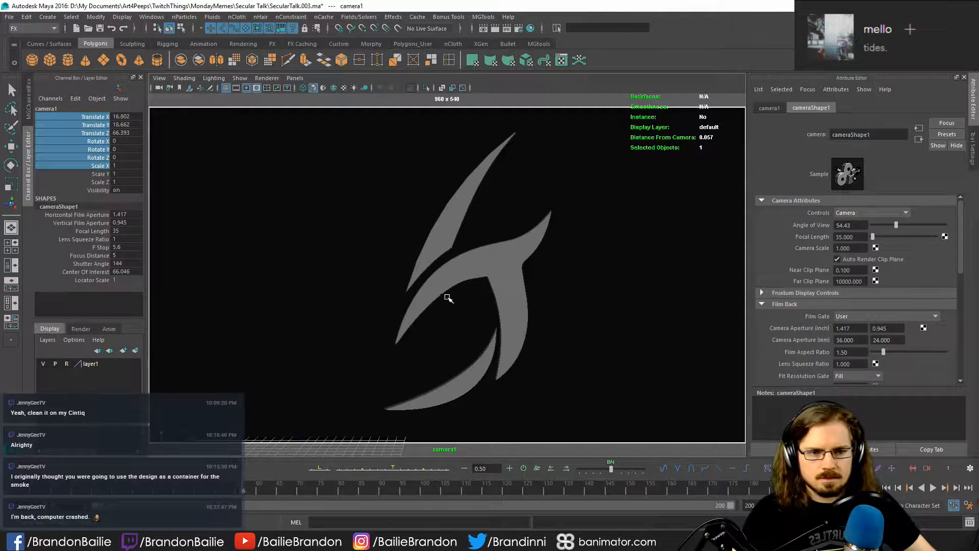
# - Inspect the logo's extruded depth from an angle and restore the original scene camera view
pyautogui.click(495, 266)
pyautogui.moveTo(485, 306)
pyautogui.keyDown('alt'); pyautogui.mouseDown()
pyautogui.moveTo(437, 299)
pyautogui.moveTo(445, 282)
pyautogui.moveTo(433, 240)
pyautogui.moveTo(446, 267)
pyautogui.moveTo(439, 304)
pyautogui.moveTo(476, 306)
pyautogui.moveTo(489, 295)
pyautogui.mouseUp(); pyautogui.keyUp('alt')
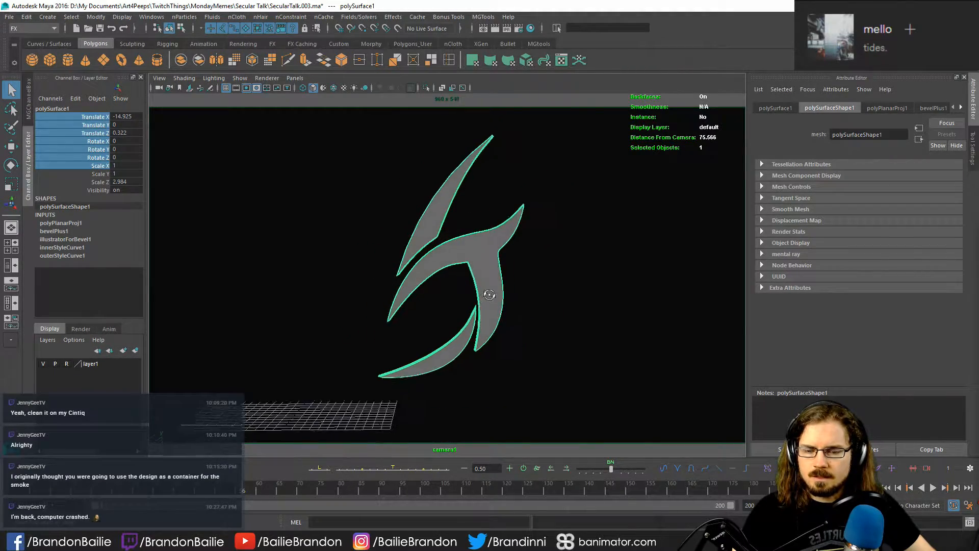
pyautogui.scroll(5, 487, 293)
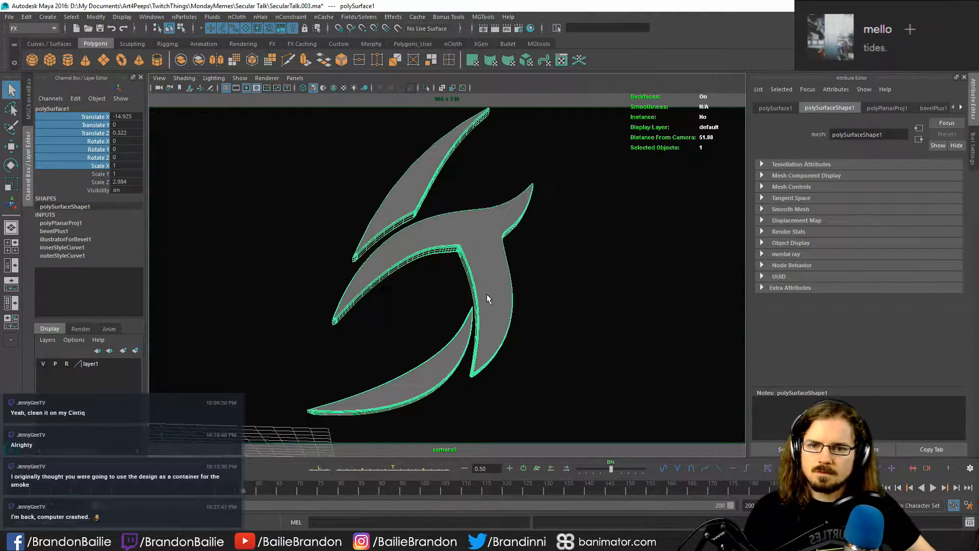
pyautogui.press('[')
pyautogui.press('[')
pyautogui.press('[')
pyautogui.press('[')
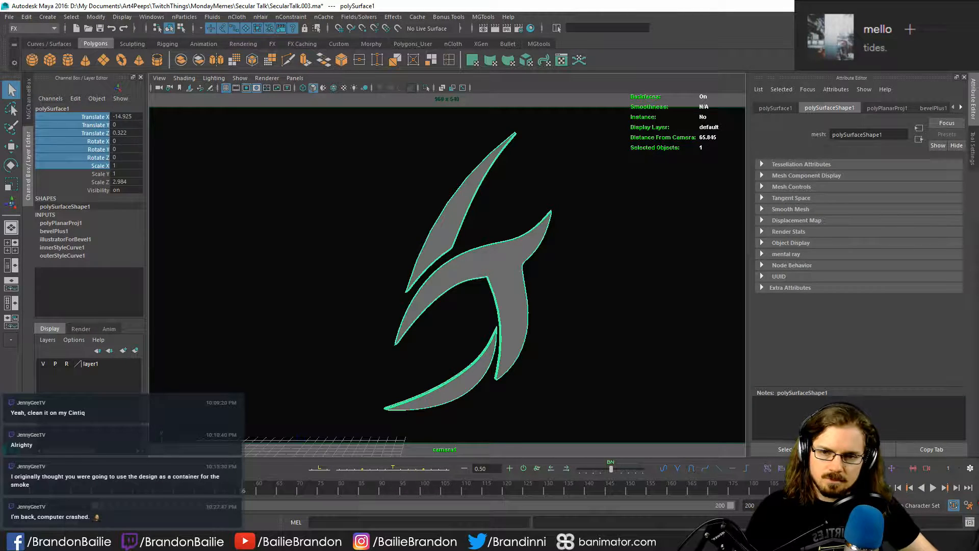
# - Open the Hypershade and place its window clear of the logo view
pyautogui.click(515, 280)
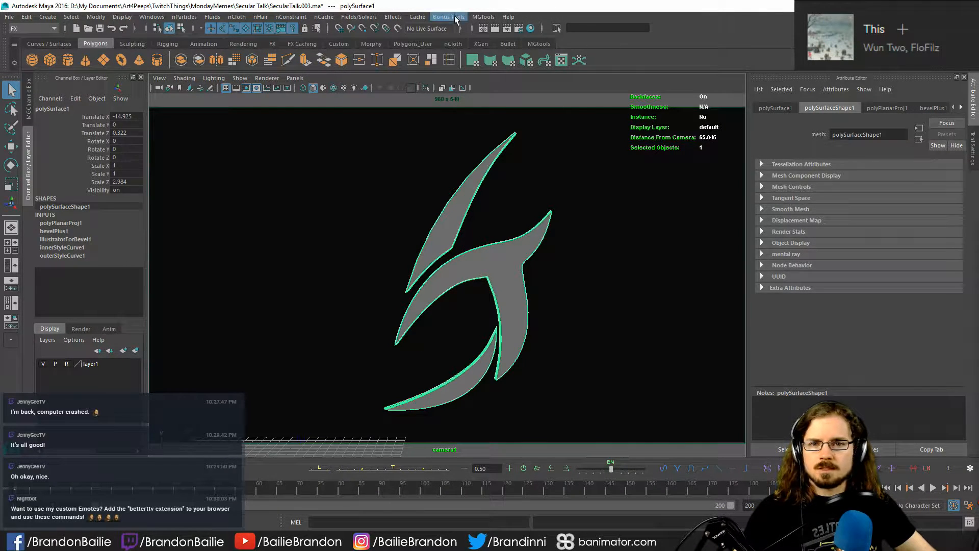
pyautogui.click(531, 28)
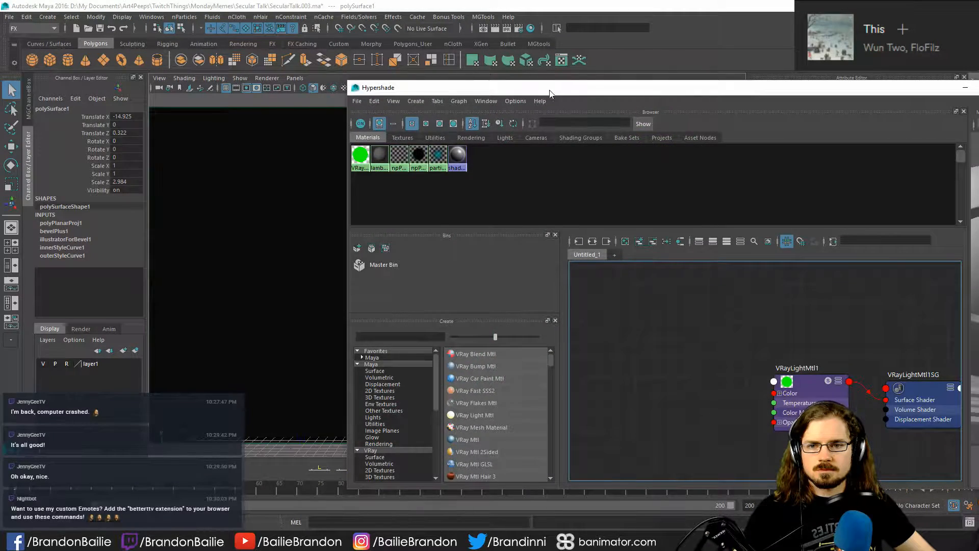
pyautogui.moveTo(552, 96); pyautogui.dragTo(741, 104)
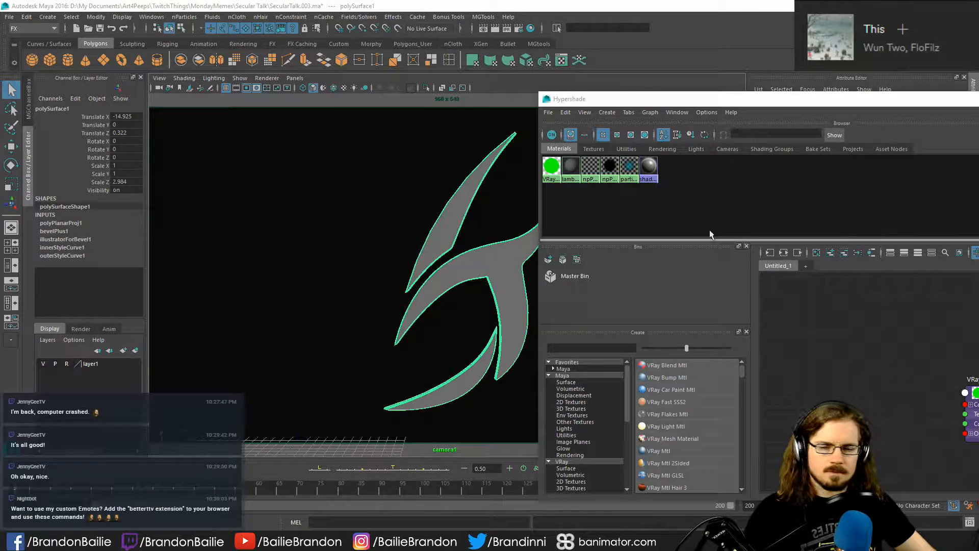
pyautogui.click(314, 269)
pyautogui.moveTo(736, 101); pyautogui.dragTo(978, 85)
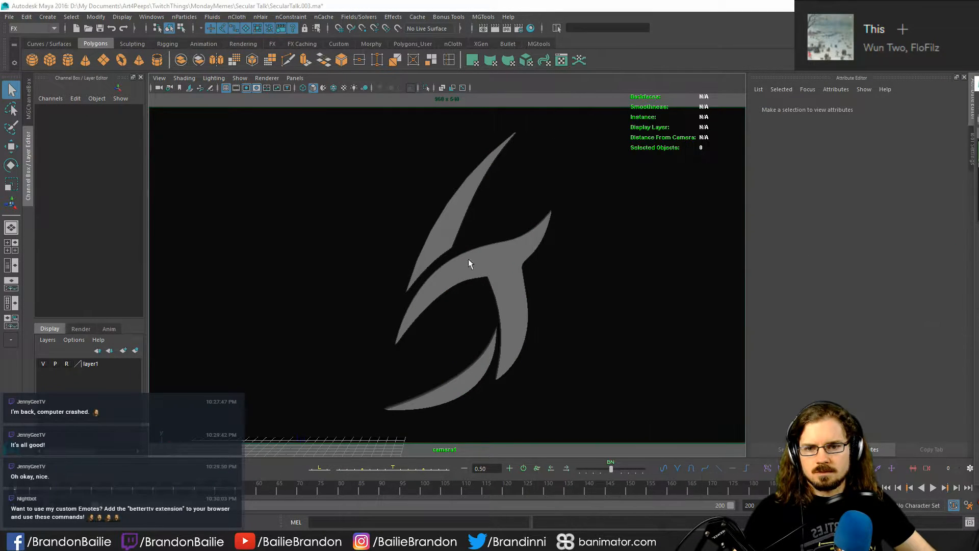
# - Separate the logo mesh into its individual pieces and select the upper and lower ones
pyautogui.click(452, 201)
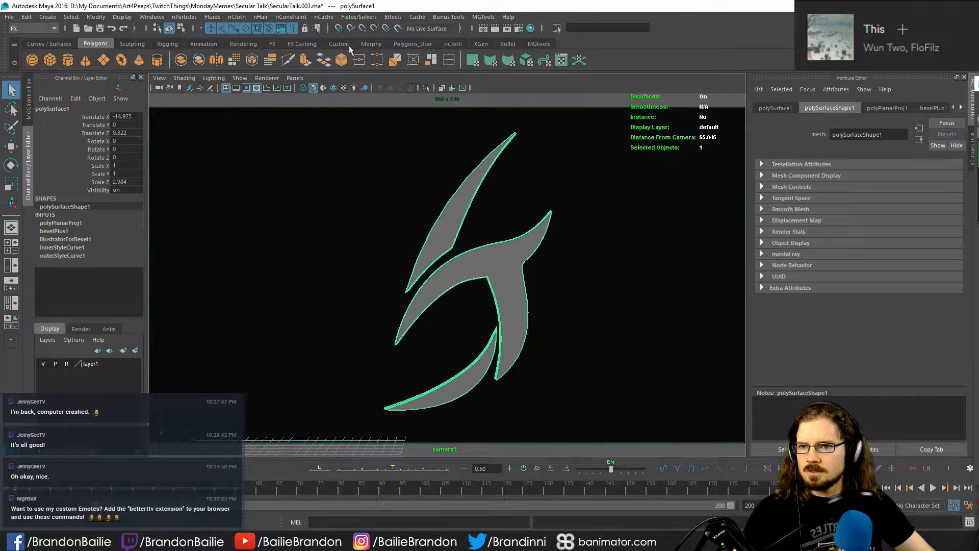
pyautogui.click(488, 216)
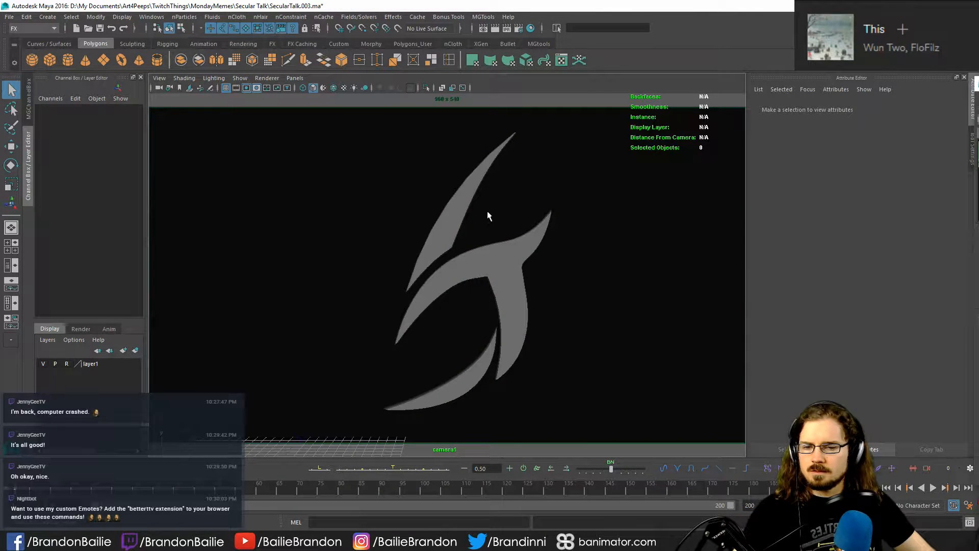
pyautogui.click(447, 212)
pyautogui.keyDown('shift'); pyautogui.click(468, 384); pyautogui.keyUp('shift')
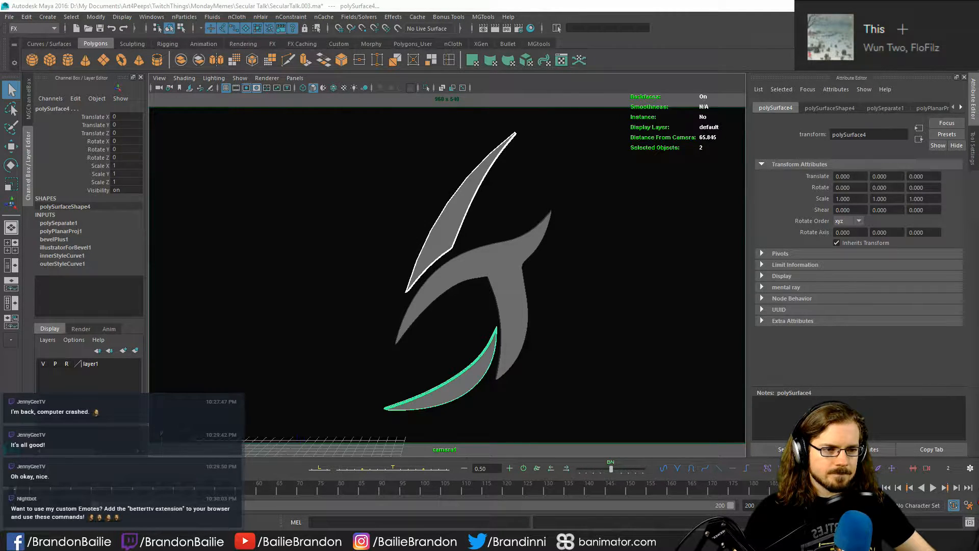
# - Assign a new V-Ray light material to the upper and lower logo pieces and the existing green one to the central piece
pyautogui.moveTo(978, 148); pyautogui.dragTo(580, 103)
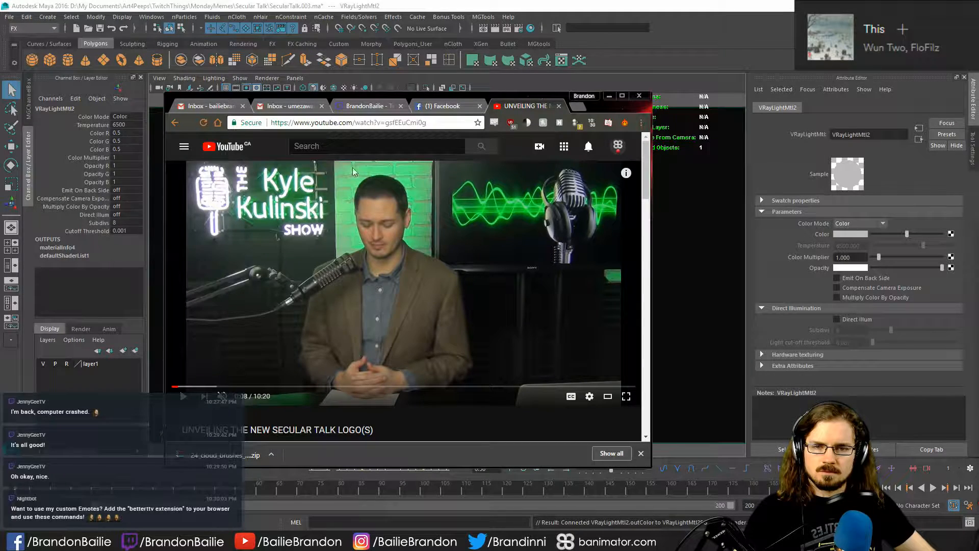
pyautogui.click(610, 97)
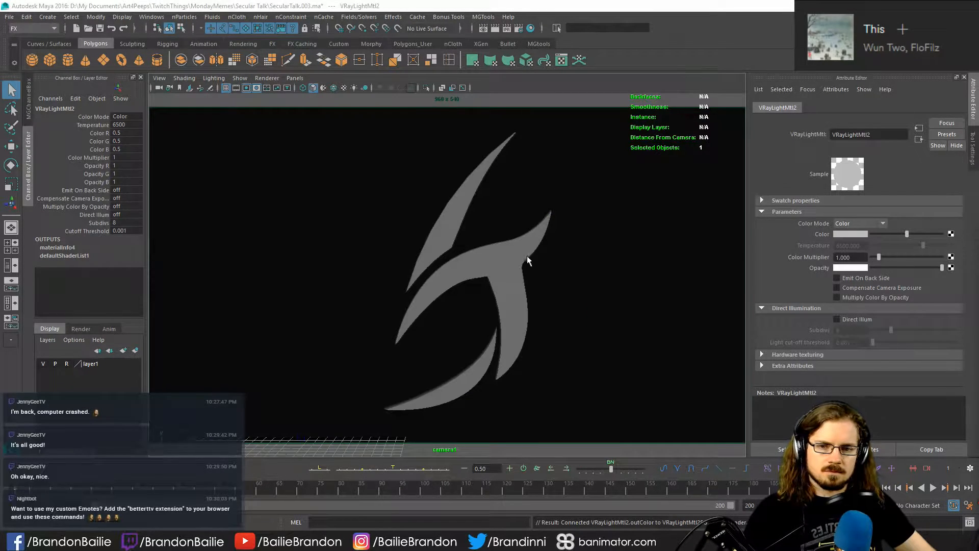
pyautogui.click(440, 223)
pyautogui.keyDown('shift'); pyautogui.click(476, 383); pyautogui.keyUp('shift')
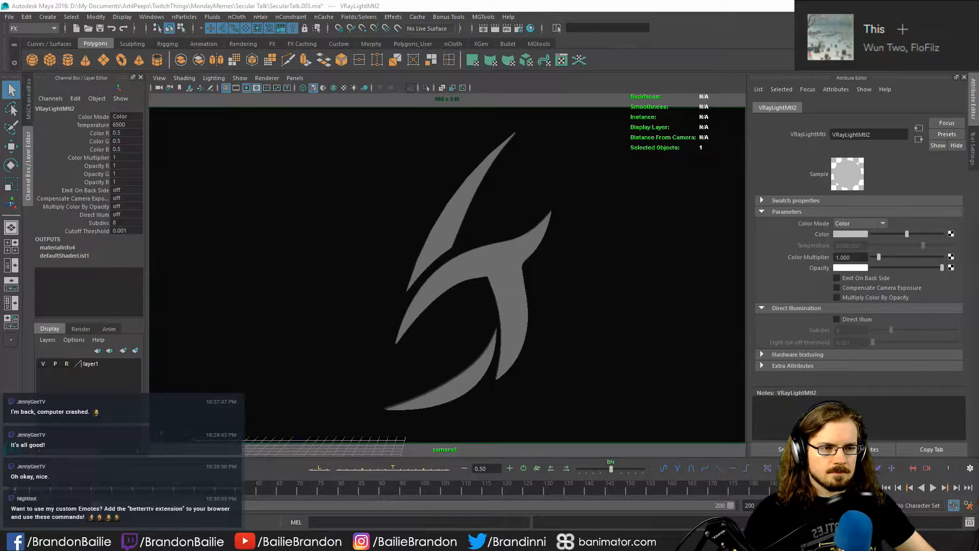
pyautogui.click(459, 196)
pyautogui.keyDown('shift'); pyautogui.click(468, 369); pyautogui.keyUp('shift')
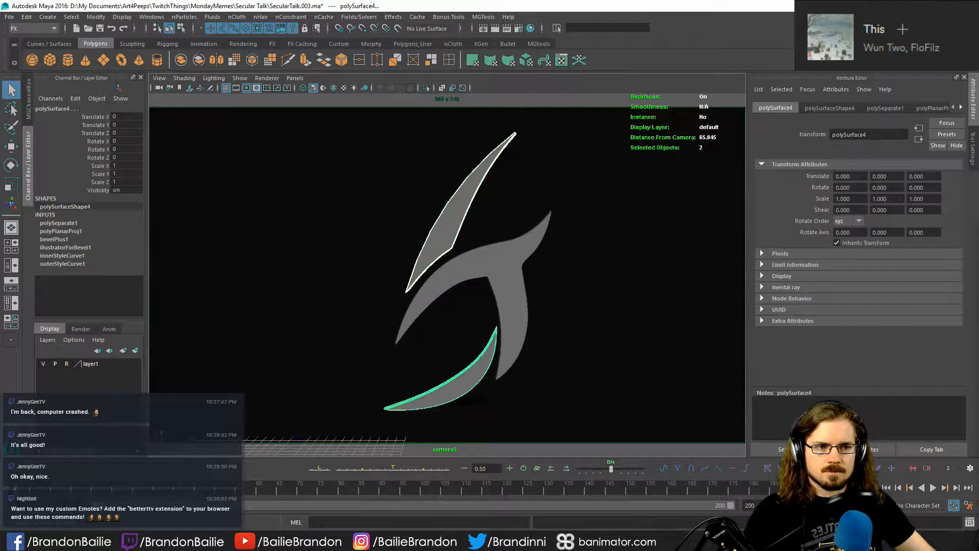
pyautogui.click(519, 266)
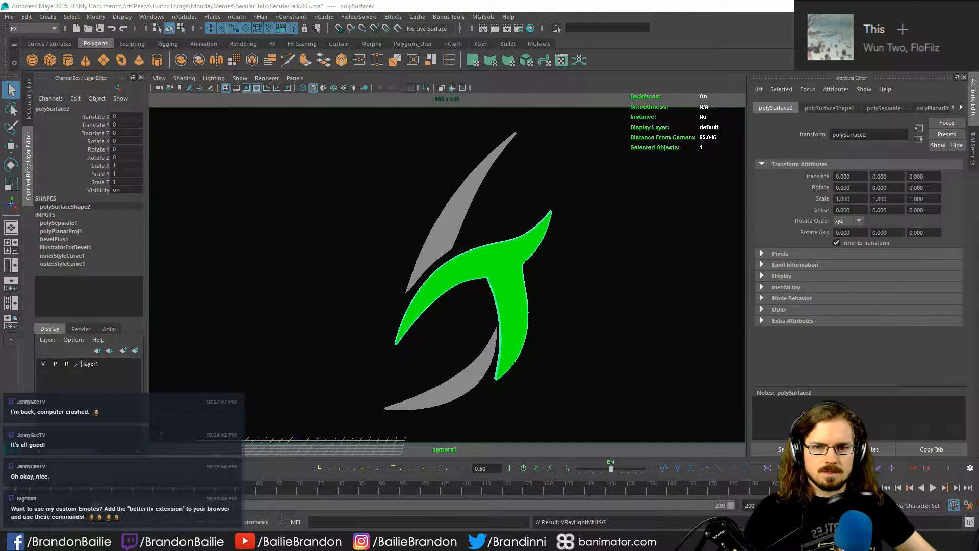
pyautogui.click(468, 293)
# - Set the upper and lower pieces' light material colour to pink with hue 300, saturation 0.595 and value 1
pyautogui.click(442, 246)
pyautogui.keyDown('shift'); pyautogui.click(473, 372); pyautogui.keyUp('shift')
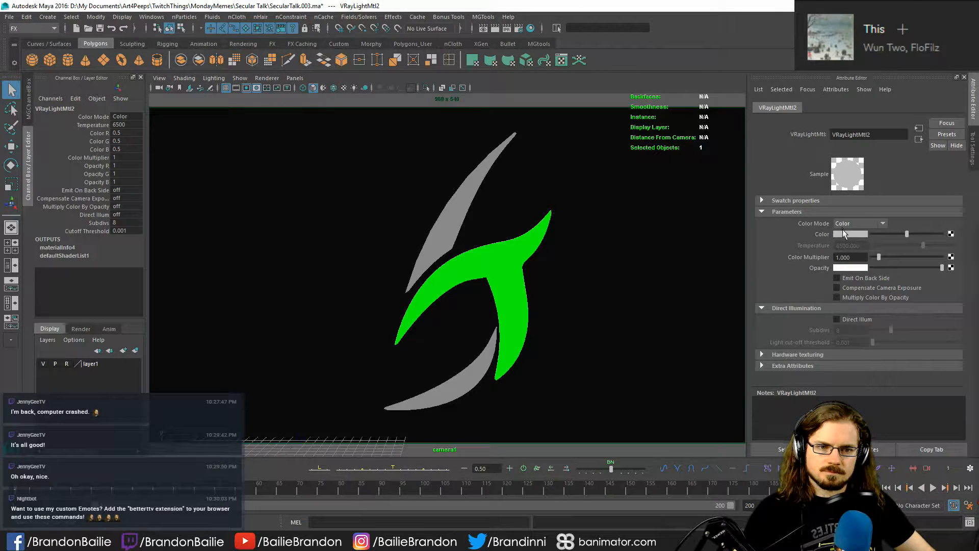
pyautogui.click(848, 234)
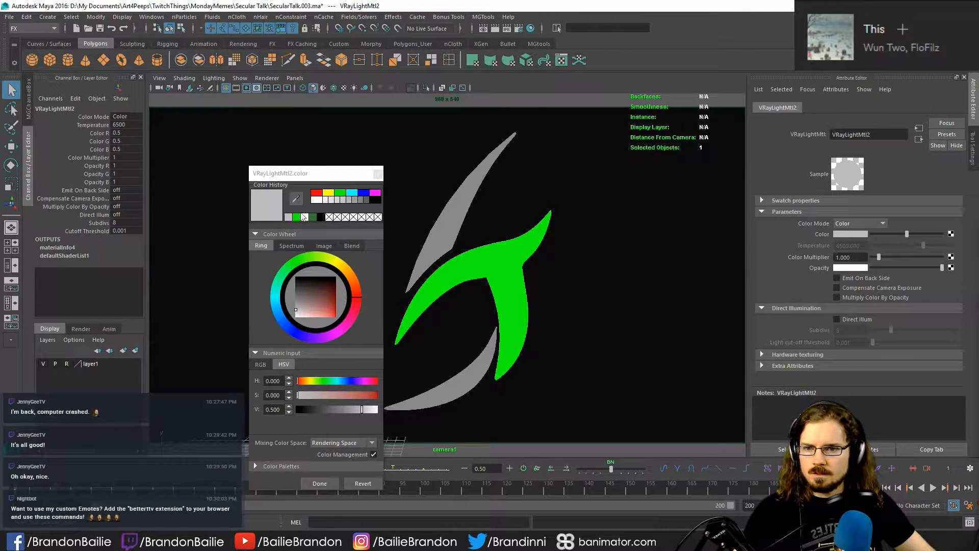
pyautogui.click(376, 193)
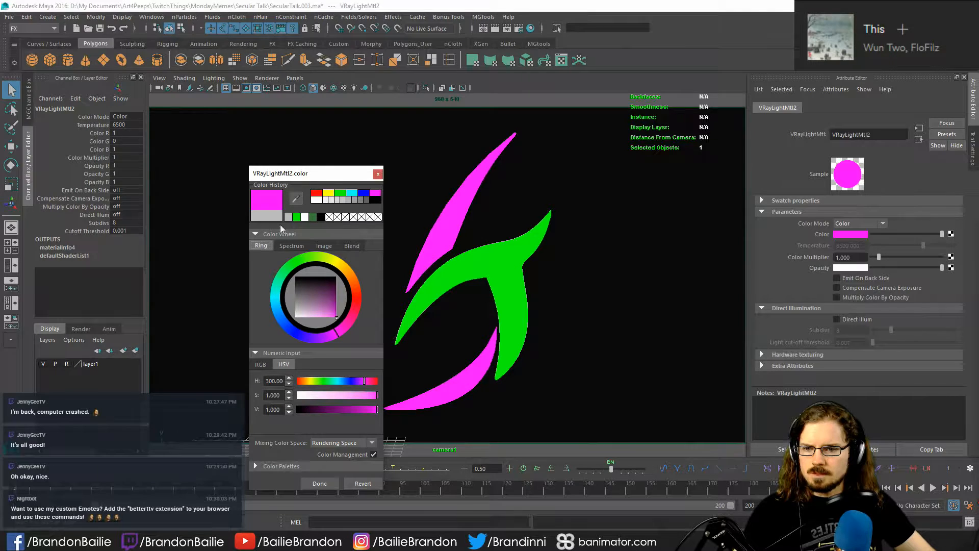
pyautogui.moveTo(334, 320); pyautogui.dragTo(320, 322)
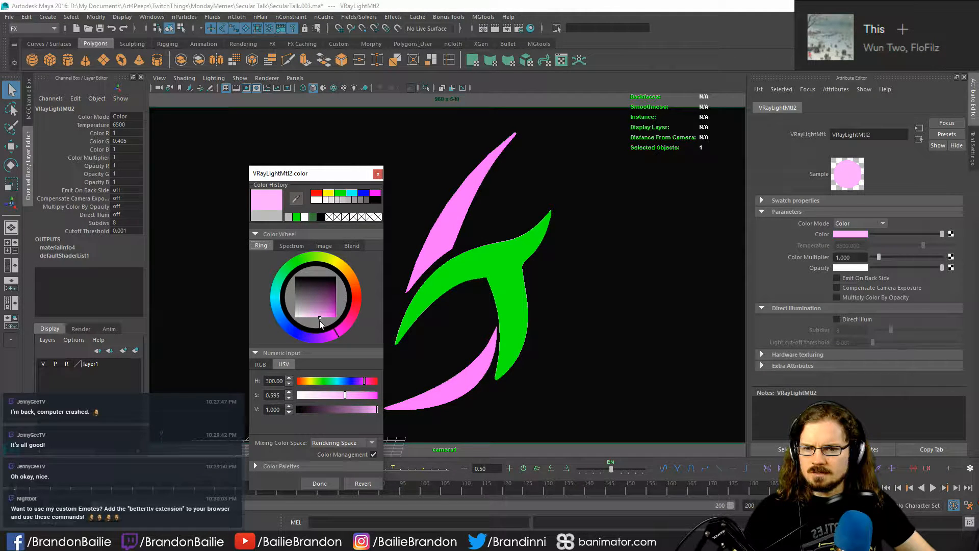
# - Bring up the Secular Talk logo video and try an eyedropper-sampled colour for the outer pieces' light material
pyautogui.click(669, 217)
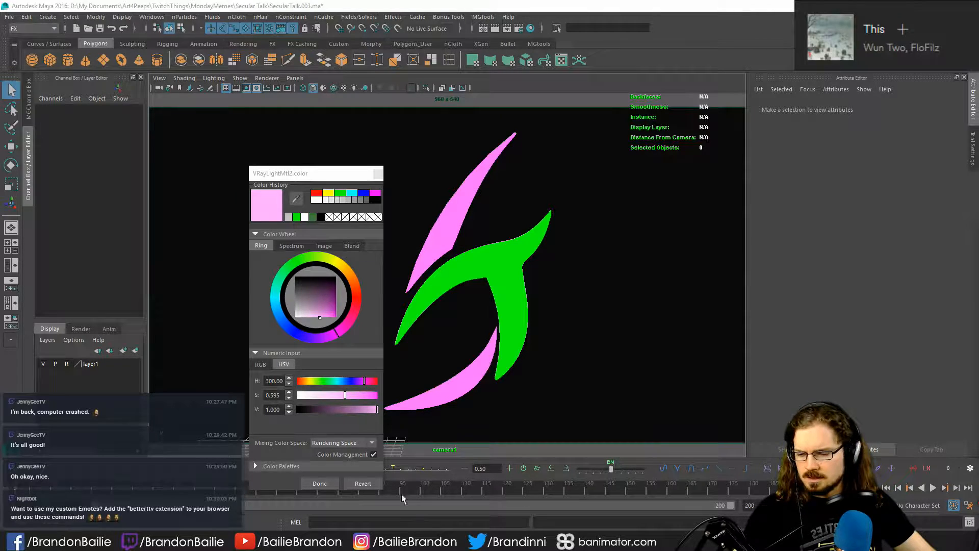
pyautogui.moveTo(163, 540)
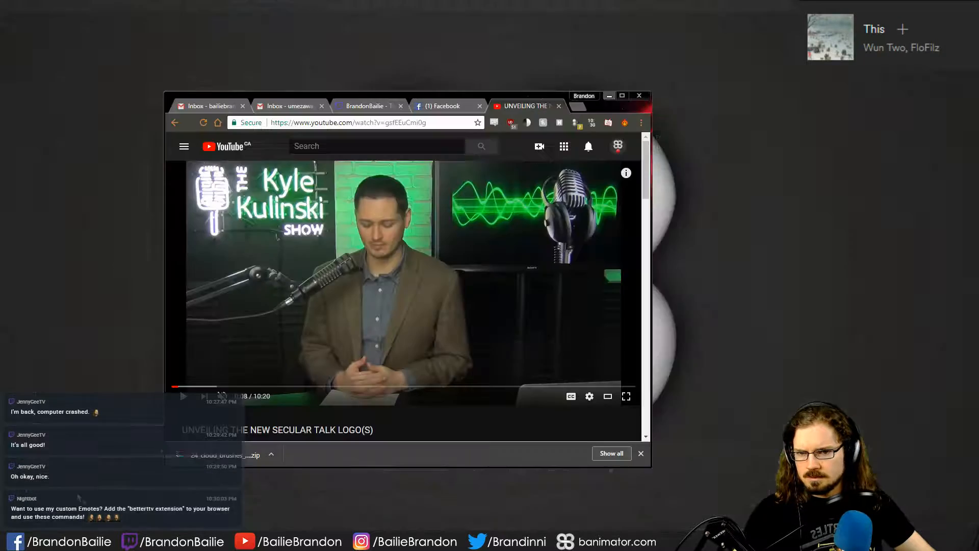
pyautogui.click(57, 499)
pyautogui.moveTo(369, 97); pyautogui.dragTo(678, 135)
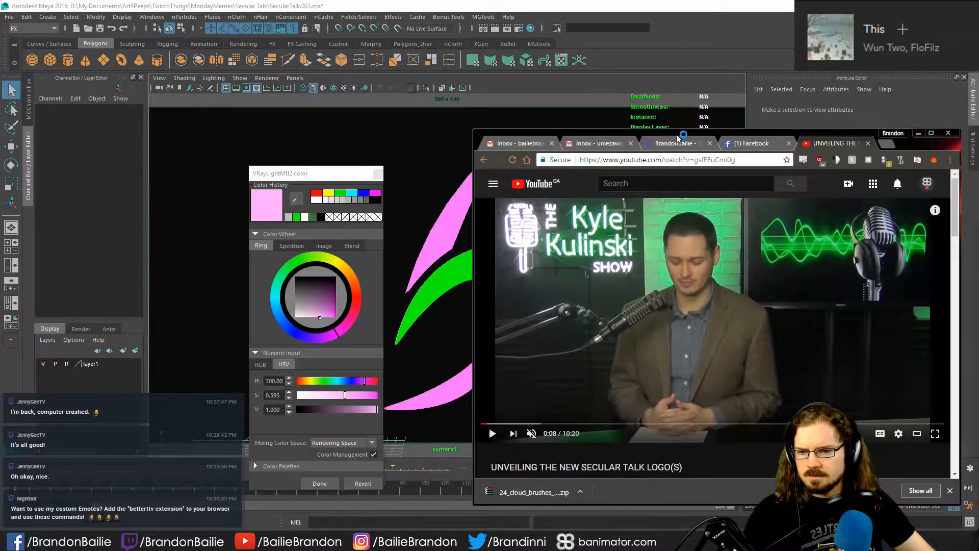
pyautogui.click(296, 199)
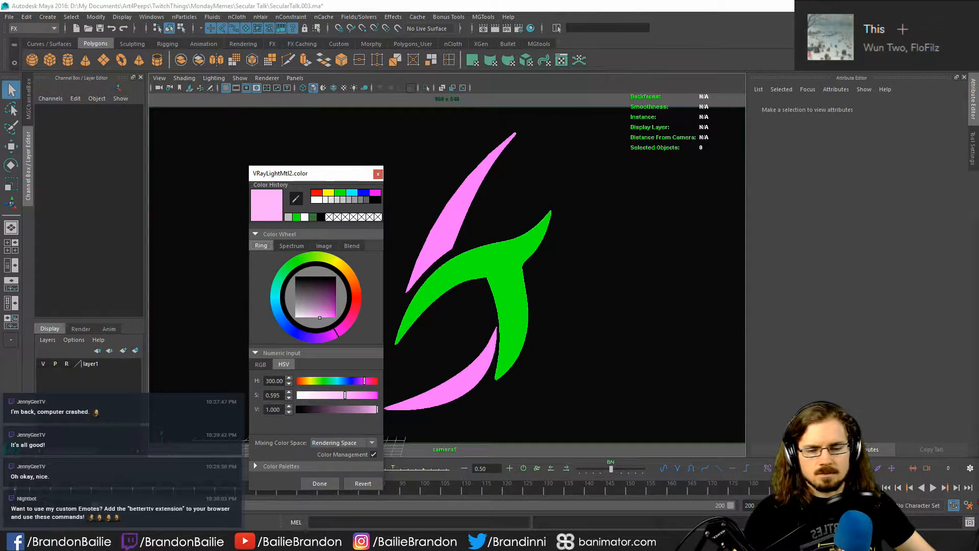
# - Try a sampled lavender on the outer pieces' light material, adjusted to hue 262.89, saturation 0.380 and value 1
pyautogui.click(164, 540)
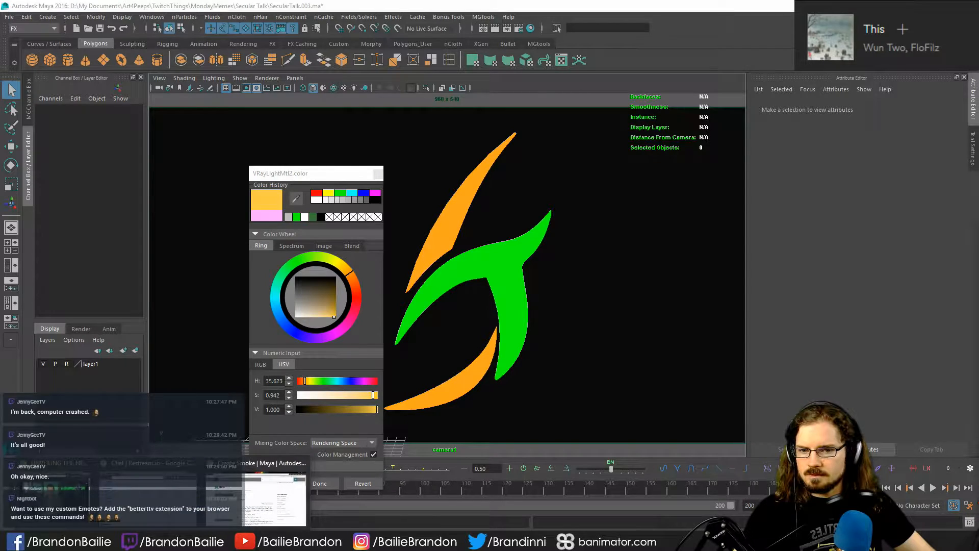
pyautogui.click(164, 540)
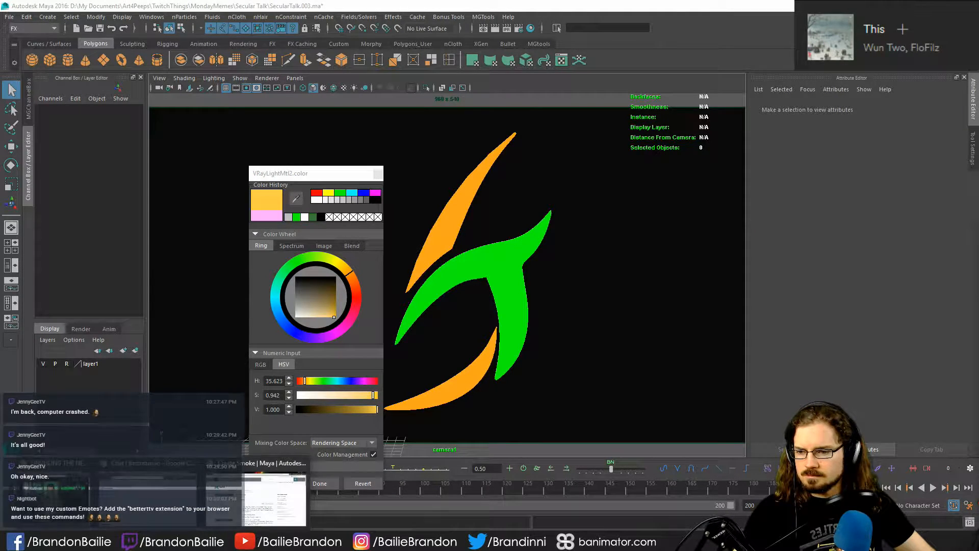
pyautogui.click(66, 495)
pyautogui.click(918, 134)
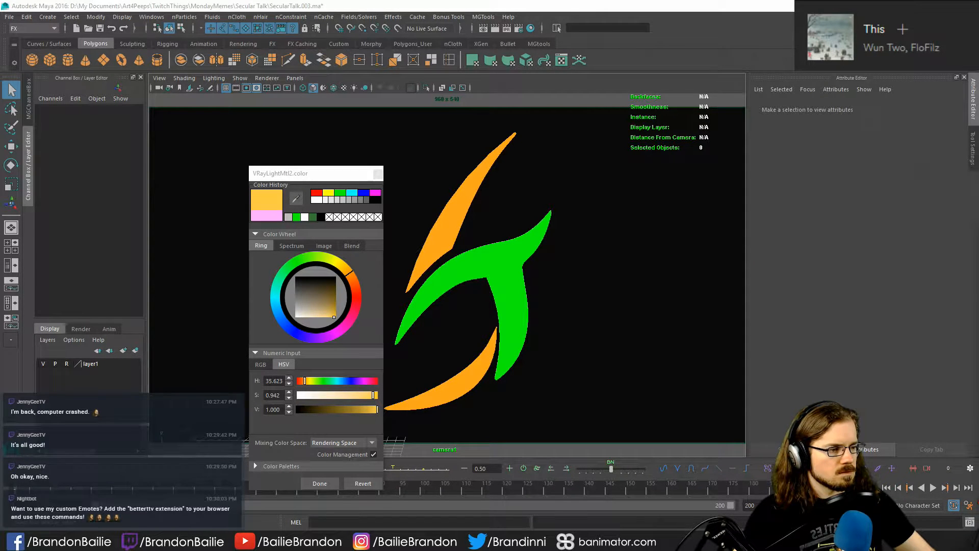
pyautogui.click(295, 198)
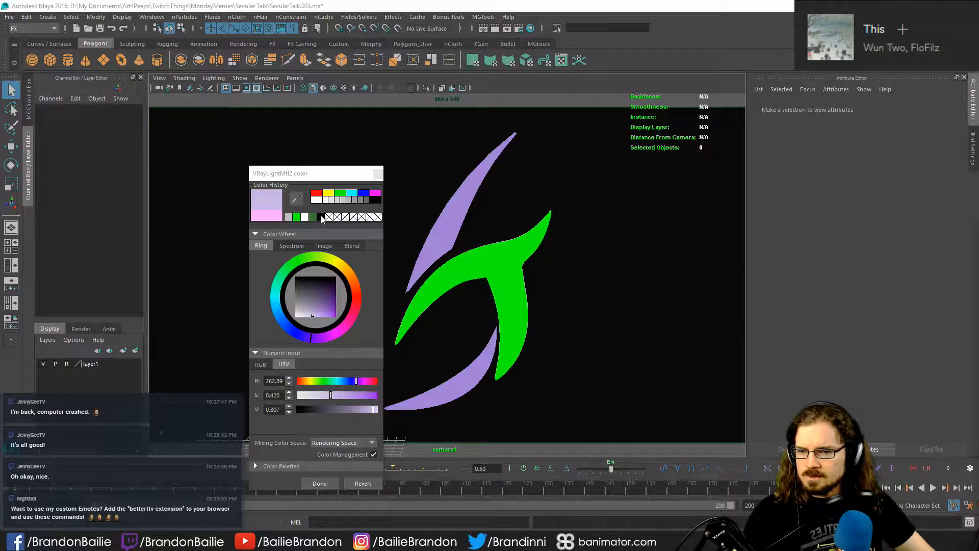
pyautogui.moveTo(312, 317)
pyautogui.mouseDown()
pyautogui.moveTo(320, 318)
pyautogui.moveTo(311, 321)
pyautogui.mouseUp()
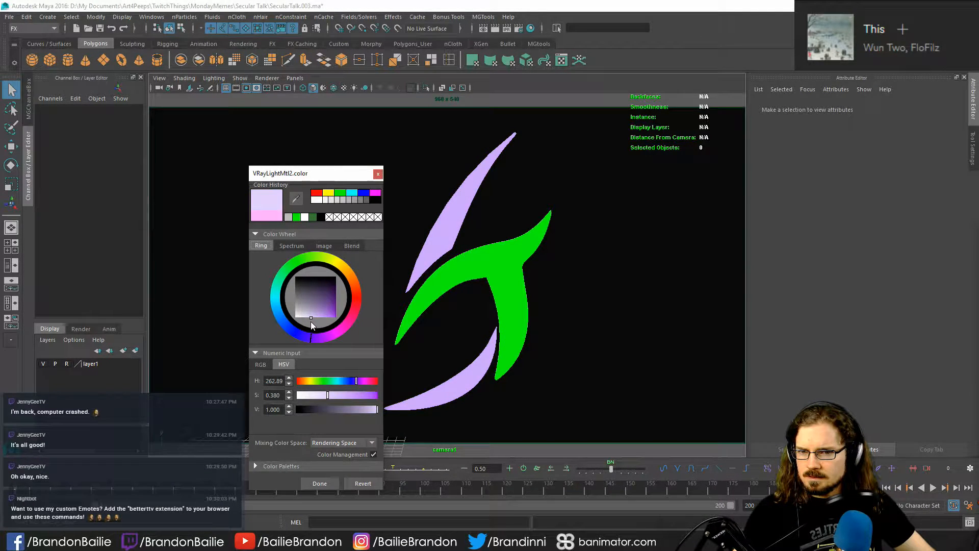
pyautogui.click(378, 174)
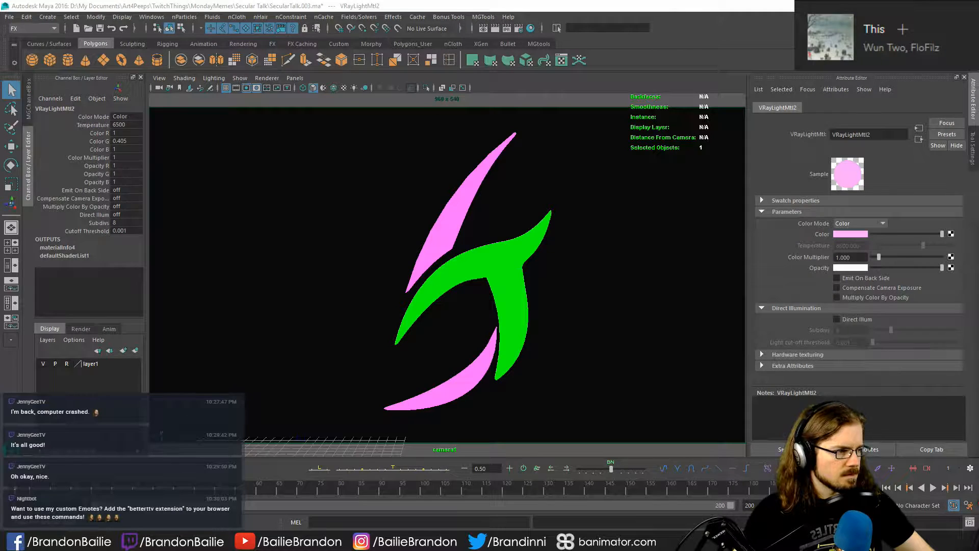
# - Lighten the outer pieces' light material to a paler pink with RGB values 1, 0.569 and 1
pyautogui.click(856, 234)
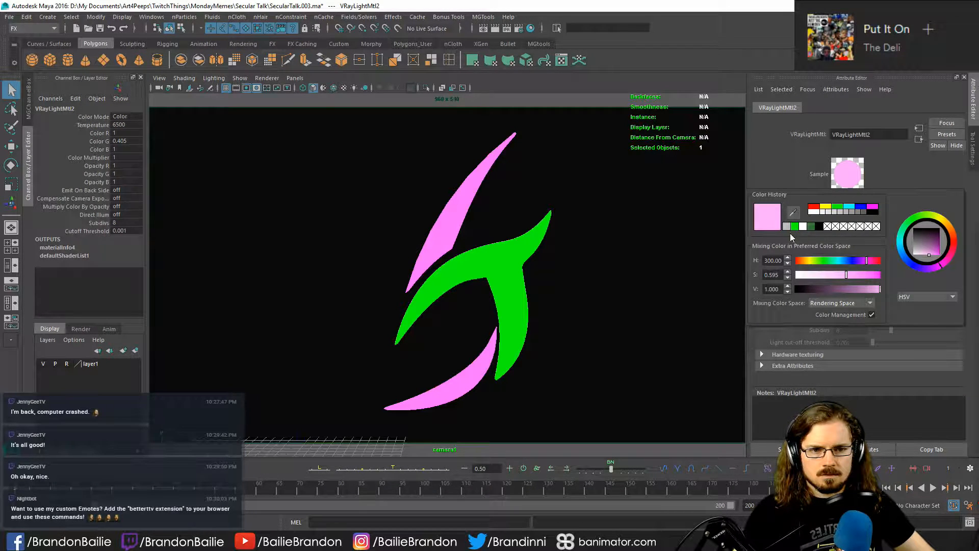
pyautogui.click(924, 254)
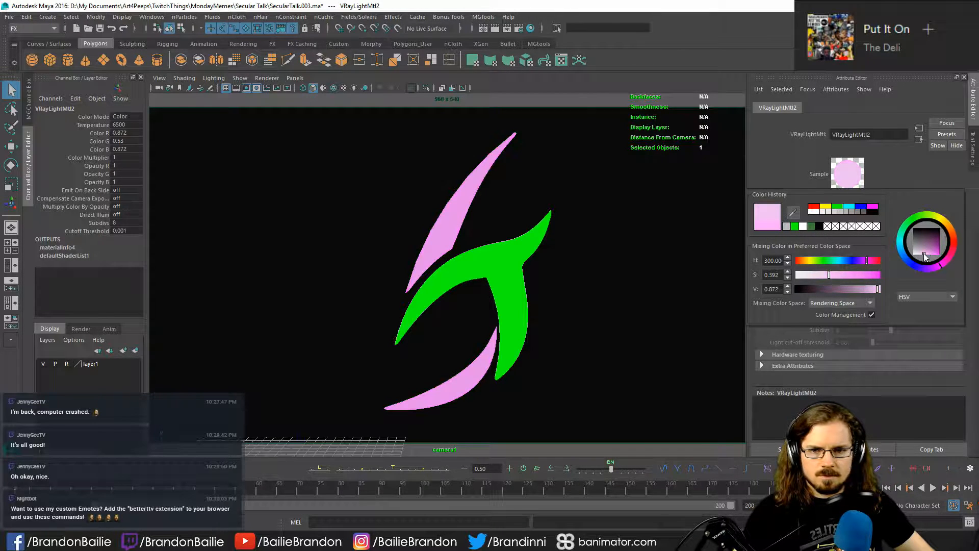
pyautogui.moveTo(926, 258); pyautogui.dragTo(924, 261)
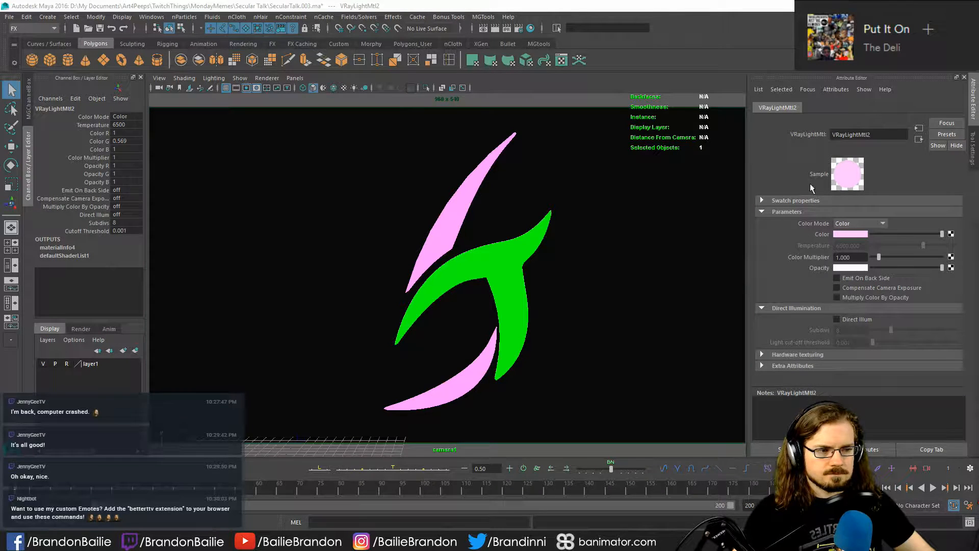
pyautogui.click(586, 203)
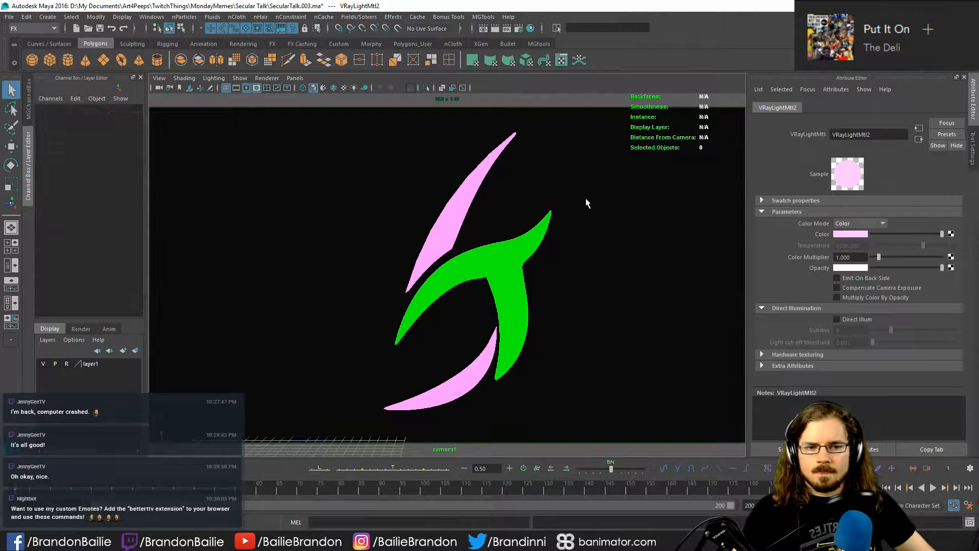
# - Set the colour multiplier of both the pink and the green light materials to 8
pyautogui.click(487, 172)
pyautogui.keyDown('shift'); pyautogui.click(455, 374); pyautogui.keyUp('shift')
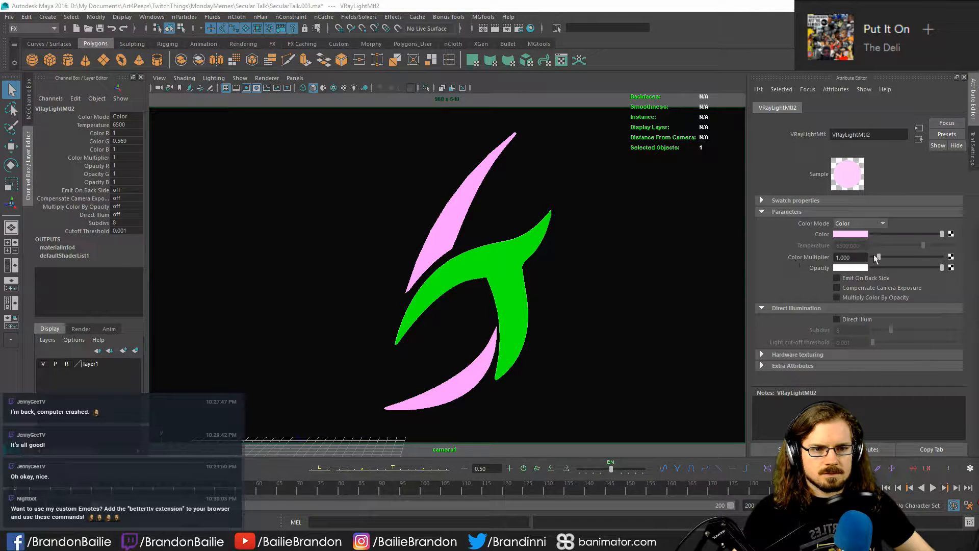
pyautogui.click(855, 257)
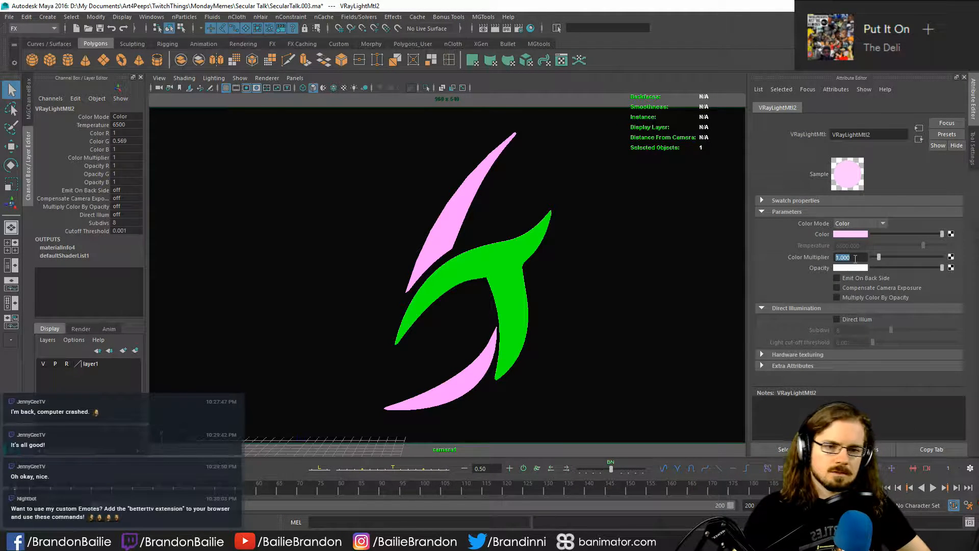
pyautogui.write('8')
pyautogui.press('Return')
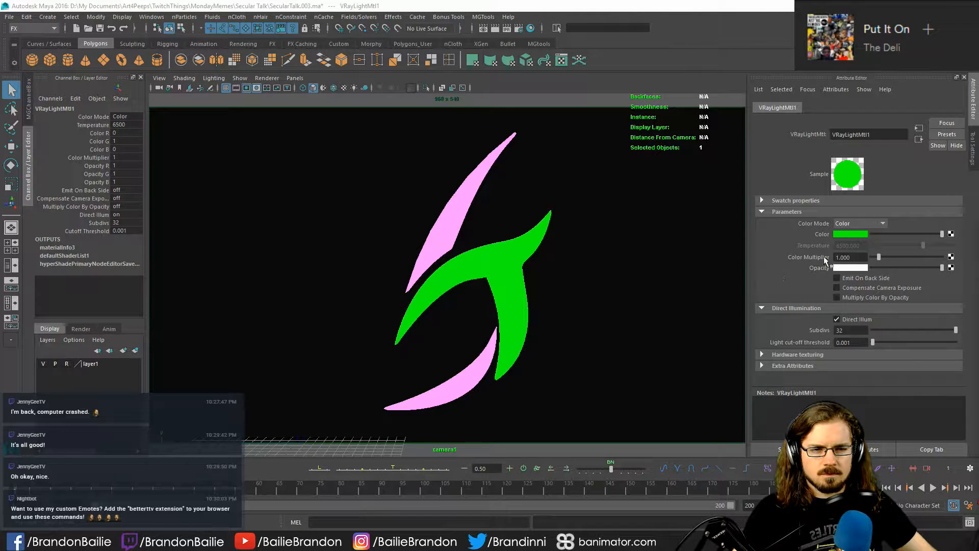
pyautogui.doubleClick(847, 258)
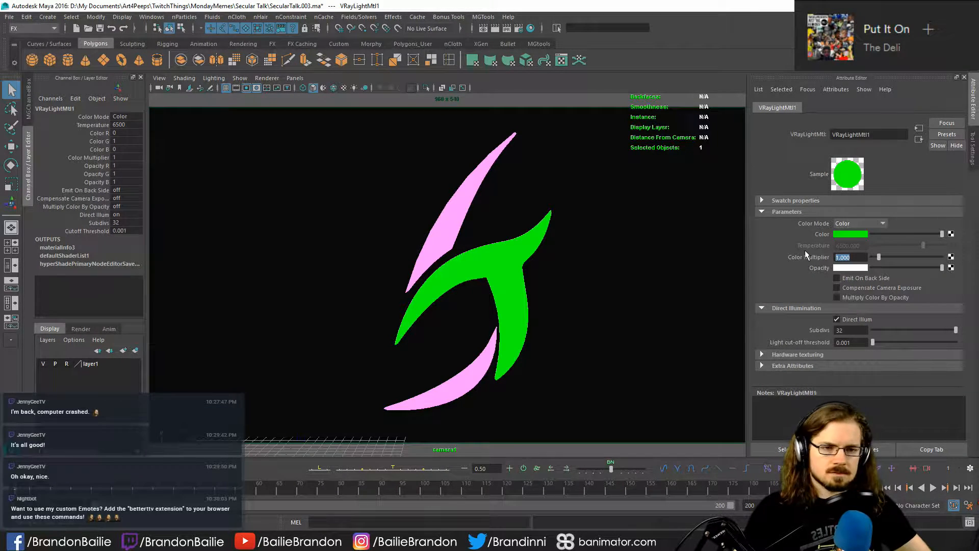
pyautogui.write('8')
pyautogui.press('Return')
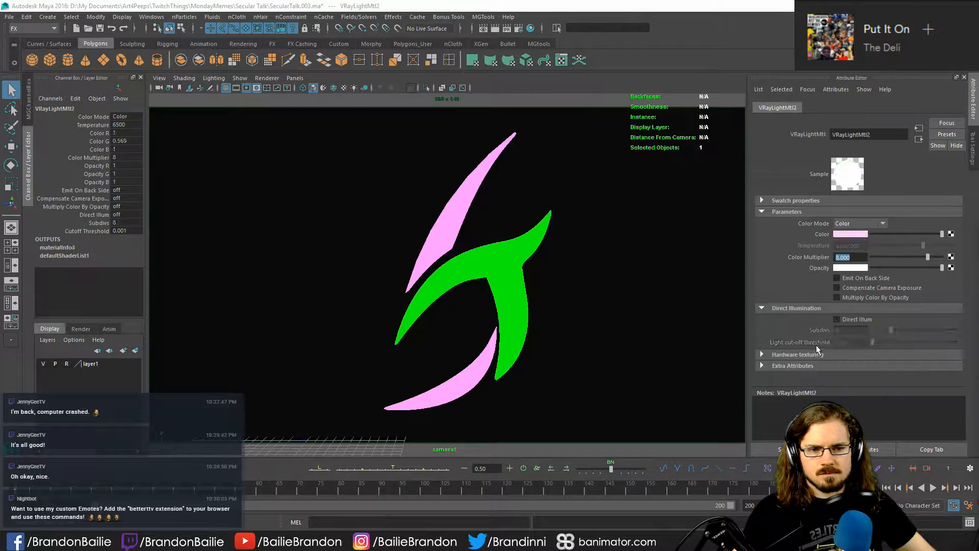
# - Enable direct illumination with 32 subdivisions on the pink light material and render the logo
pyautogui.click(838, 319)
pyautogui.click(811, 329)
pyautogui.write('32')
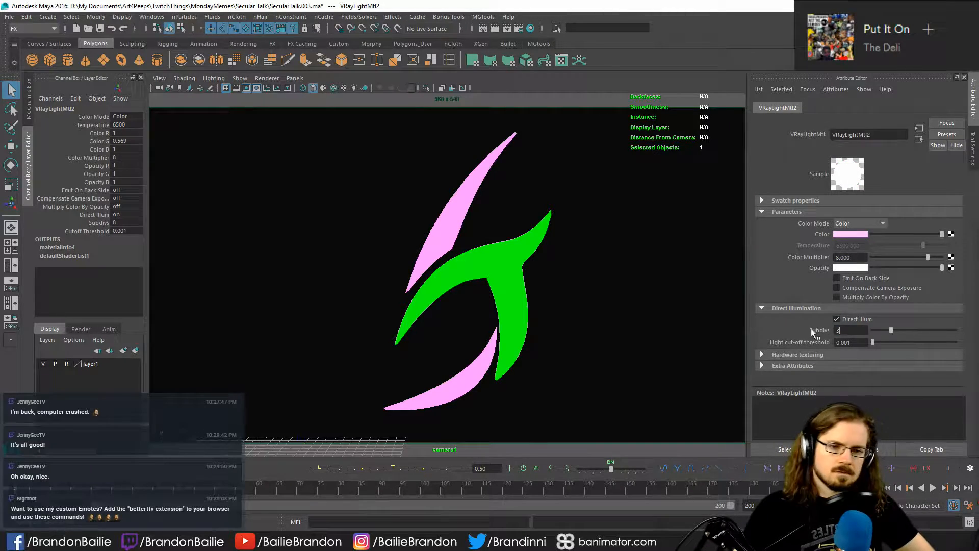
pyautogui.press('Return')
pyautogui.click(495, 29)
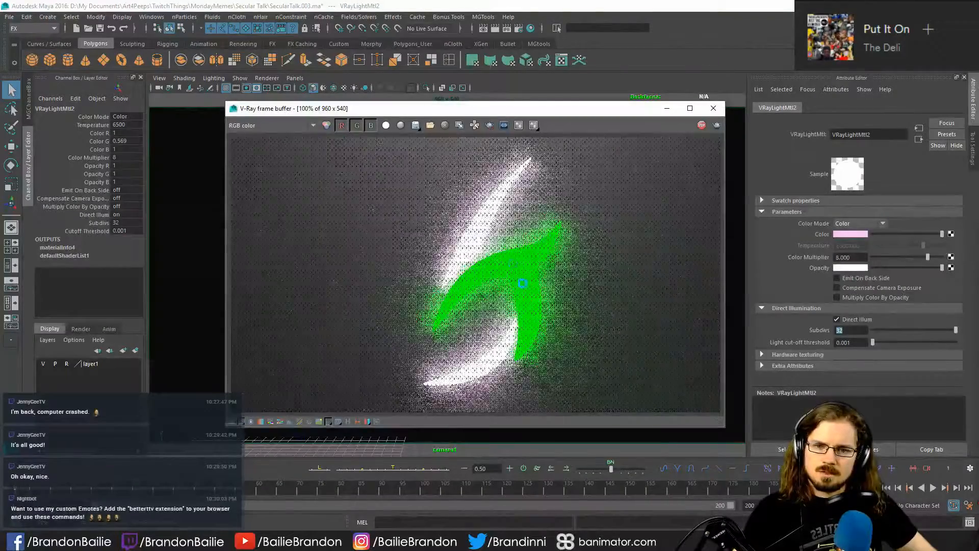
# - Set the colour multiplier of both the pink and the green light materials to 2 and render the logo again
pyautogui.click(863, 257)
pyautogui.press('BackSpace')
pyautogui.press('BackSpace')
pyautogui.press('BackSpace')
pyautogui.press('BackSpace')
pyautogui.press('BackSpace')
pyautogui.write('2')
pyautogui.press('Return')
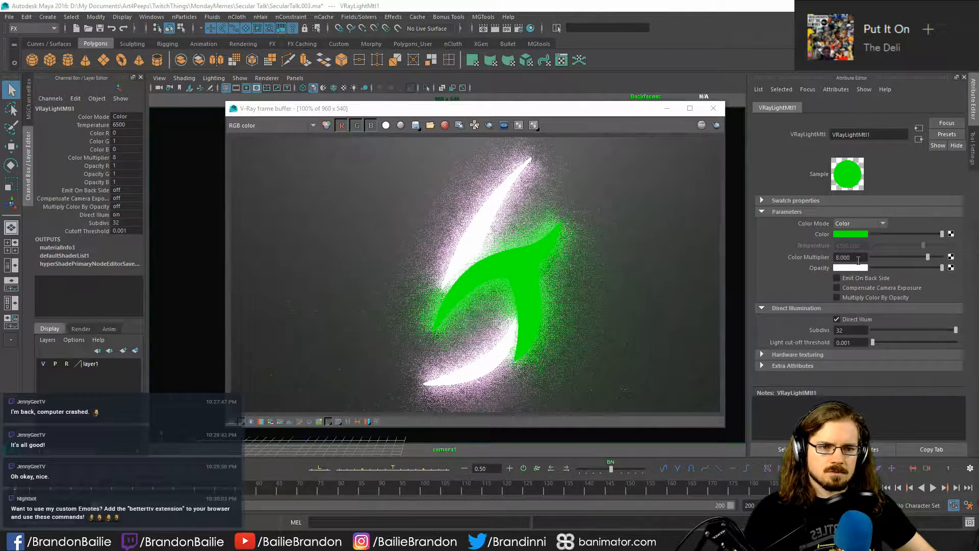
pyautogui.moveTo(862, 258); pyautogui.dragTo(812, 259)
pyautogui.write('2')
pyautogui.press('Return')
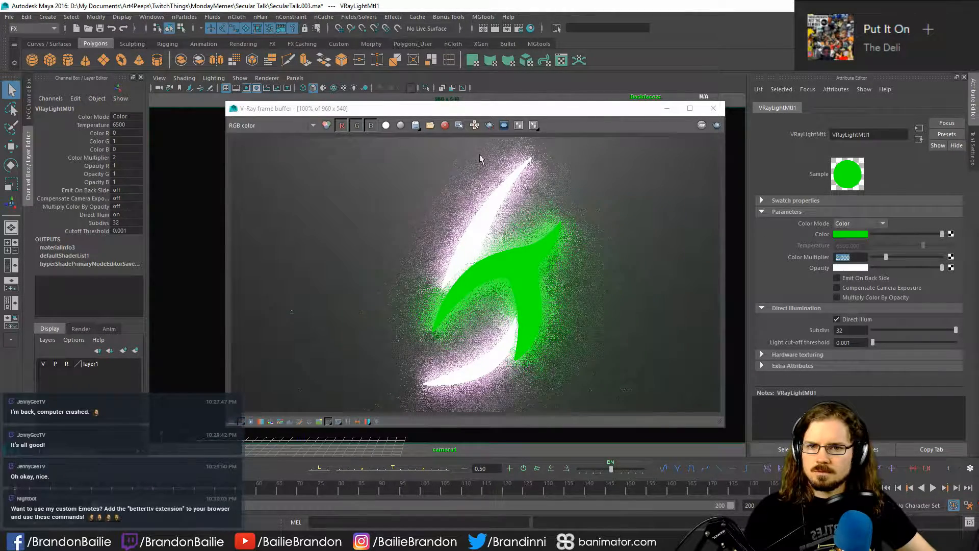
pyautogui.click(720, 127)
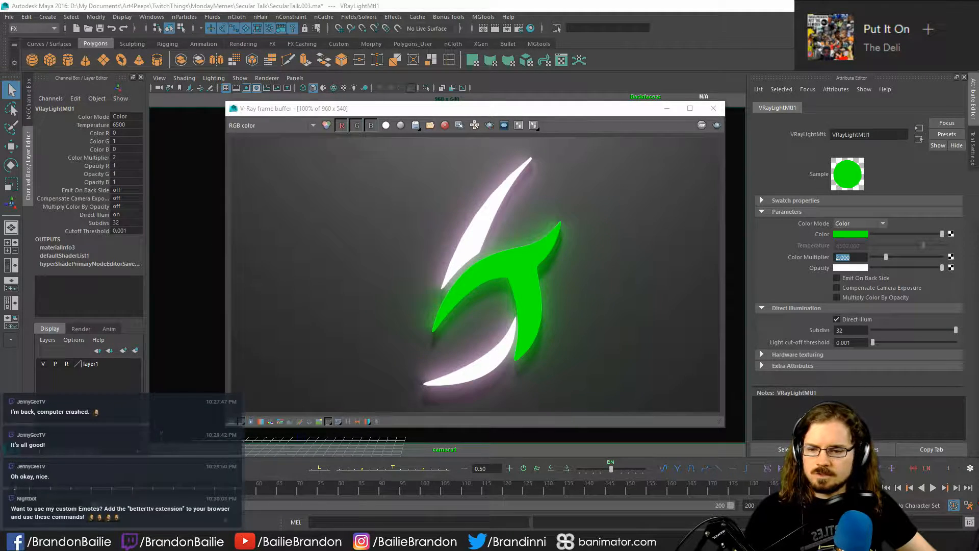
pyautogui.moveTo(161, 541)
pyautogui.click(274, 498)
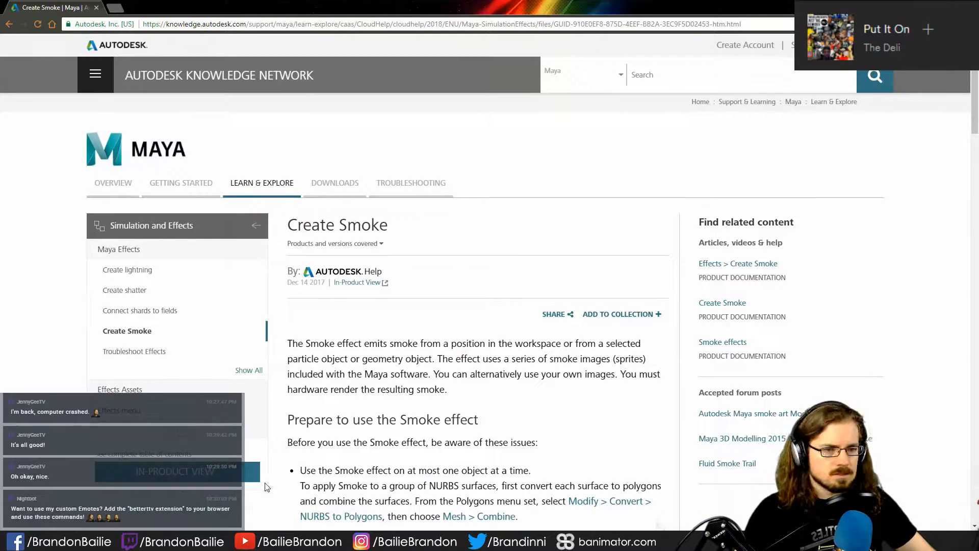
pyautogui.hotkey('alt', 'Tab')
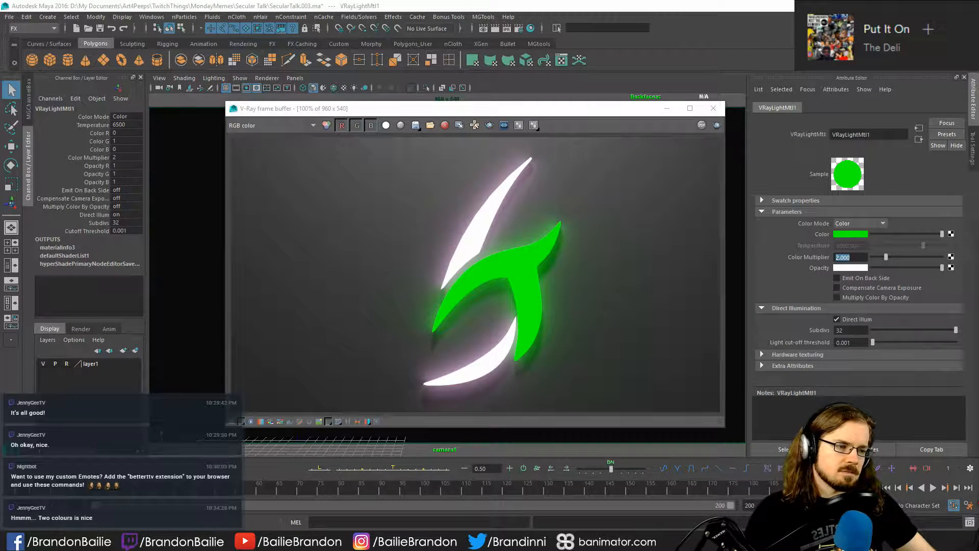
# - Close the test render, set the render resolution preset to HD 1080 and start a new render of the logo
pyautogui.moveTo(452, 109); pyautogui.dragTo(414, 88)
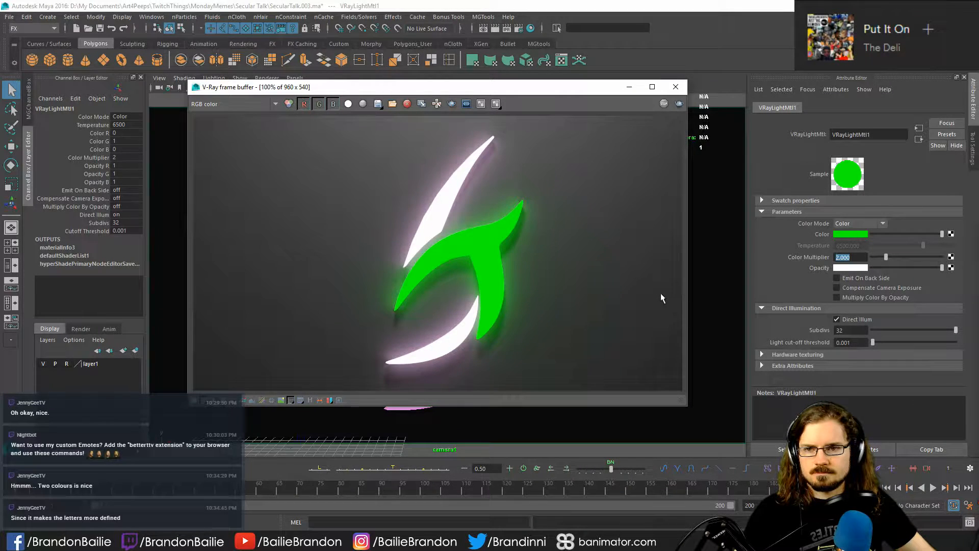
pyautogui.click(676, 86)
pyautogui.click(519, 30)
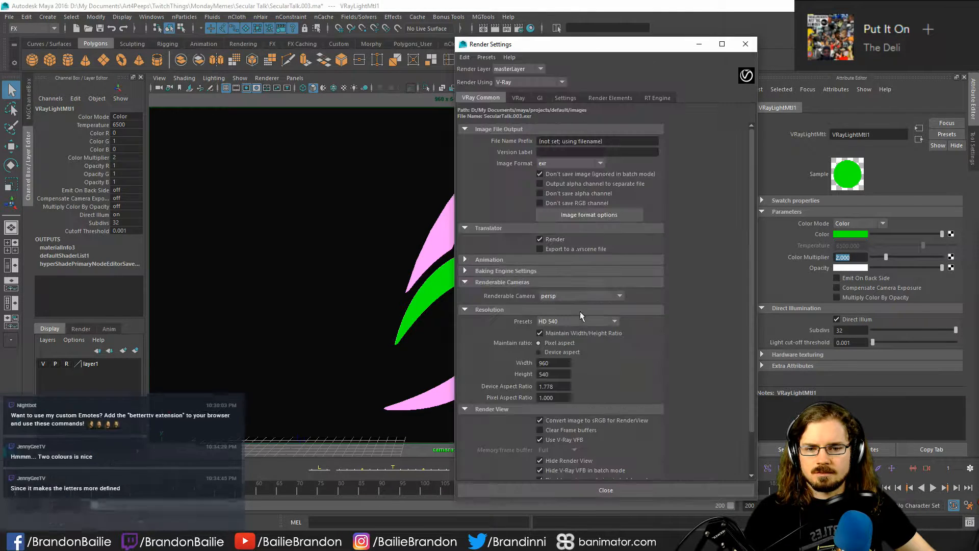
pyautogui.click(573, 322)
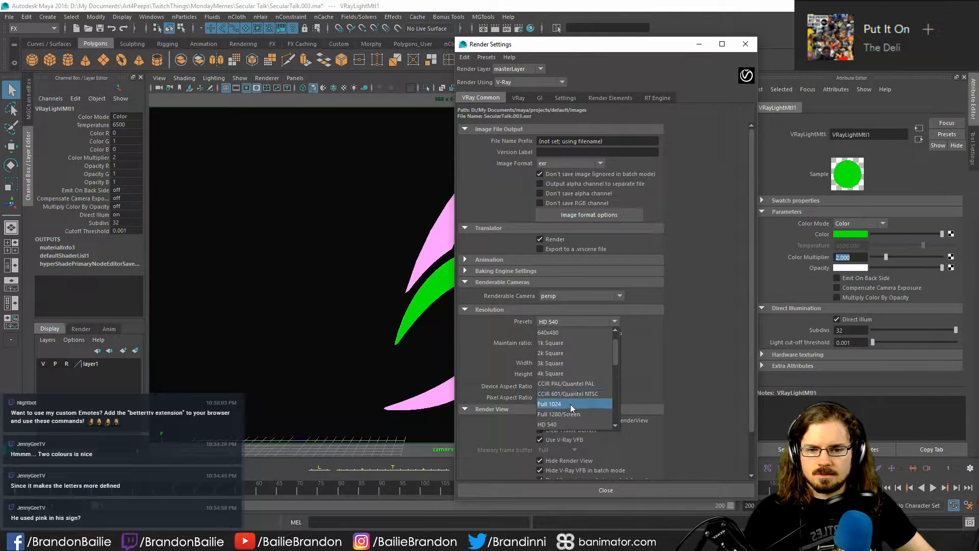
pyautogui.scroll(-3, 573, 388)
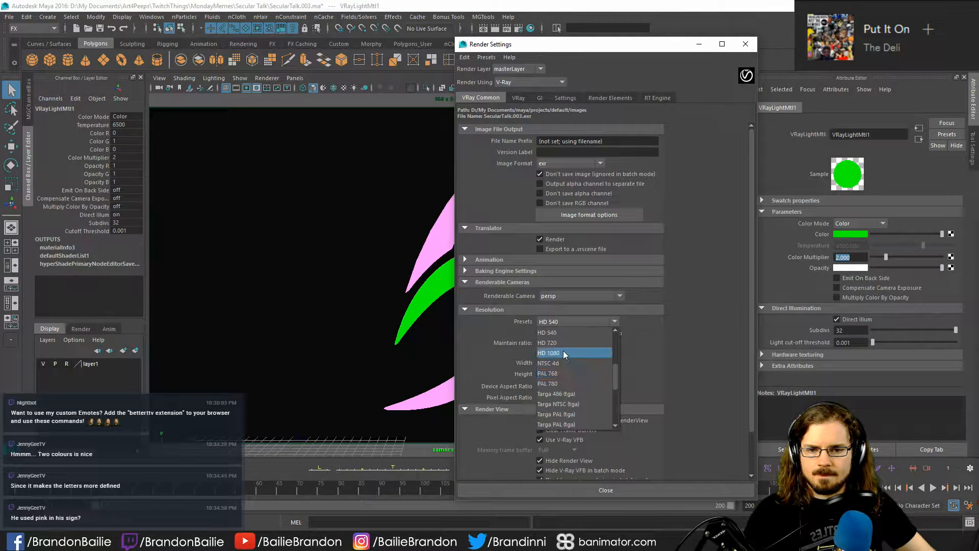
pyautogui.click(564, 352)
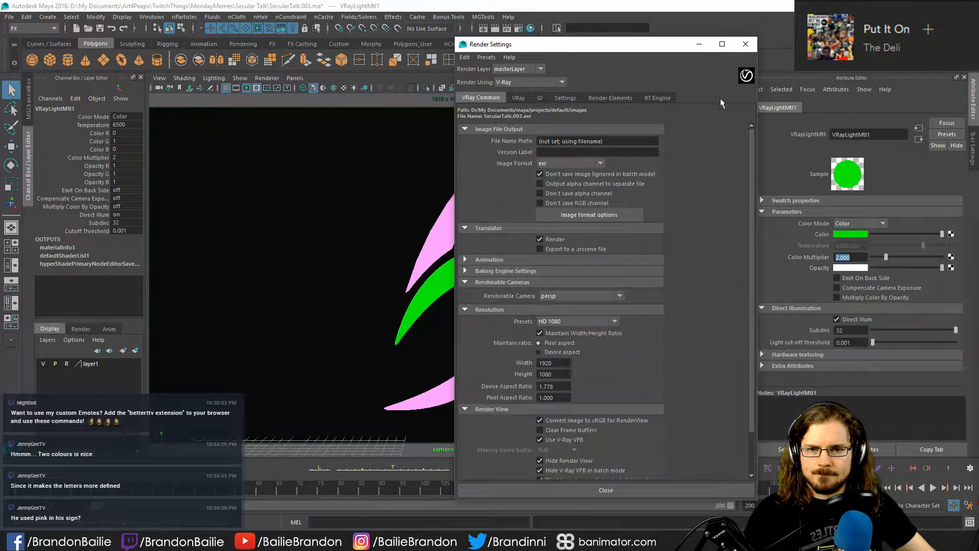
pyautogui.click(634, 490)
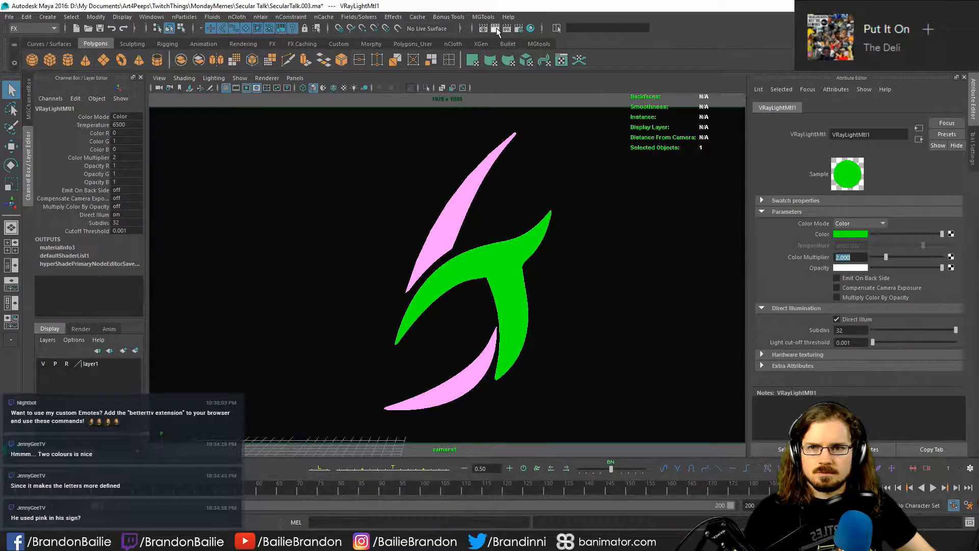
pyautogui.click(496, 29)
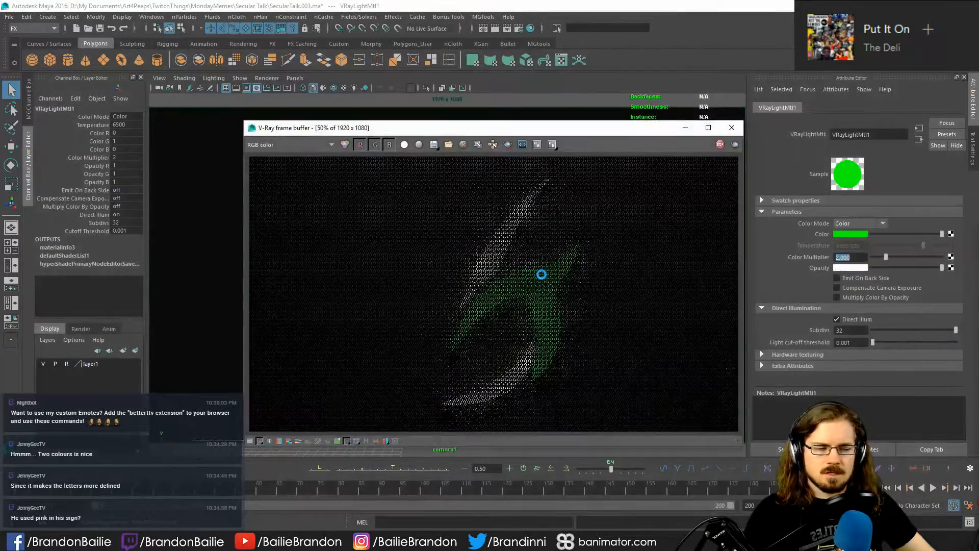
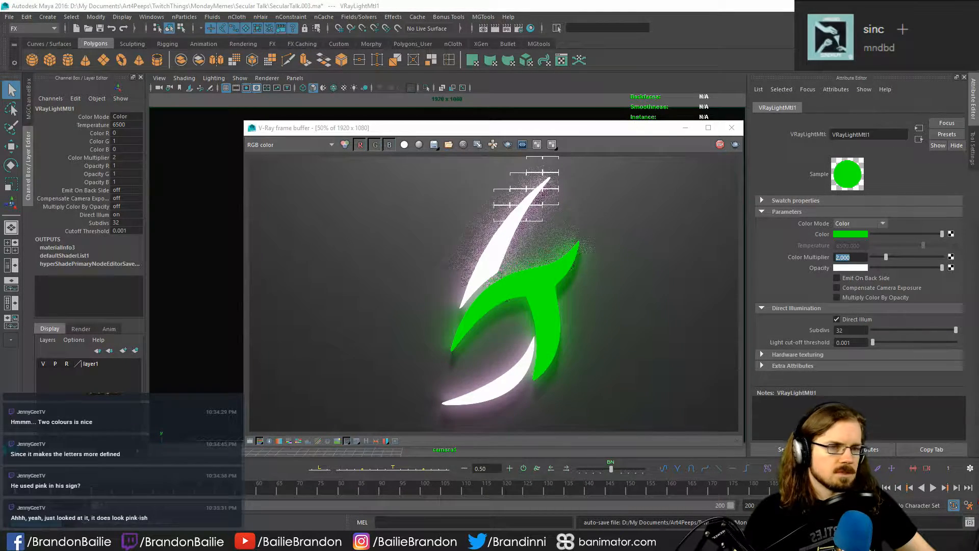
# - Compare the rendered logo's colours with the neon sign in the YouTube video and inspect the render at full size
pyautogui.moveTo(978, 224); pyautogui.dragTo(942, 138)
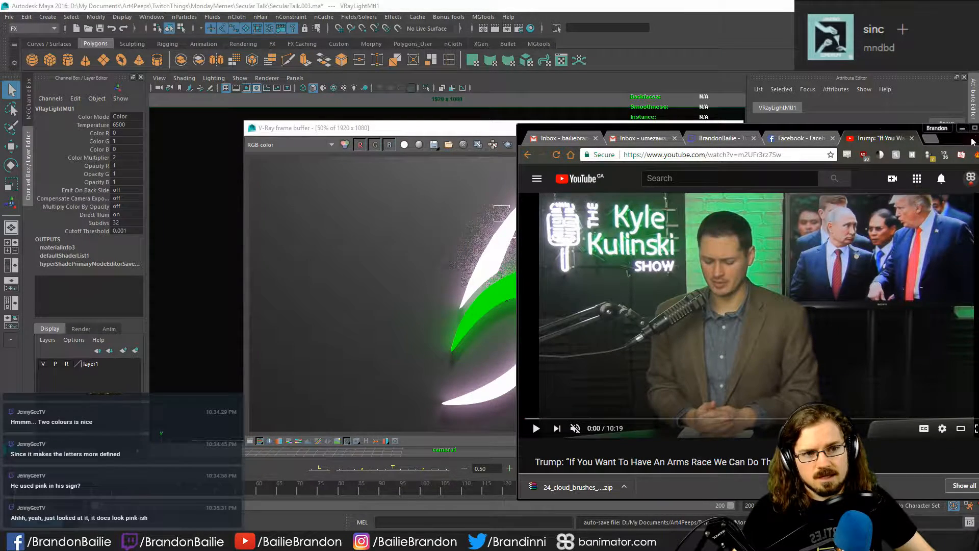
pyautogui.moveTo(958, 140); pyautogui.dragTo(978, 169)
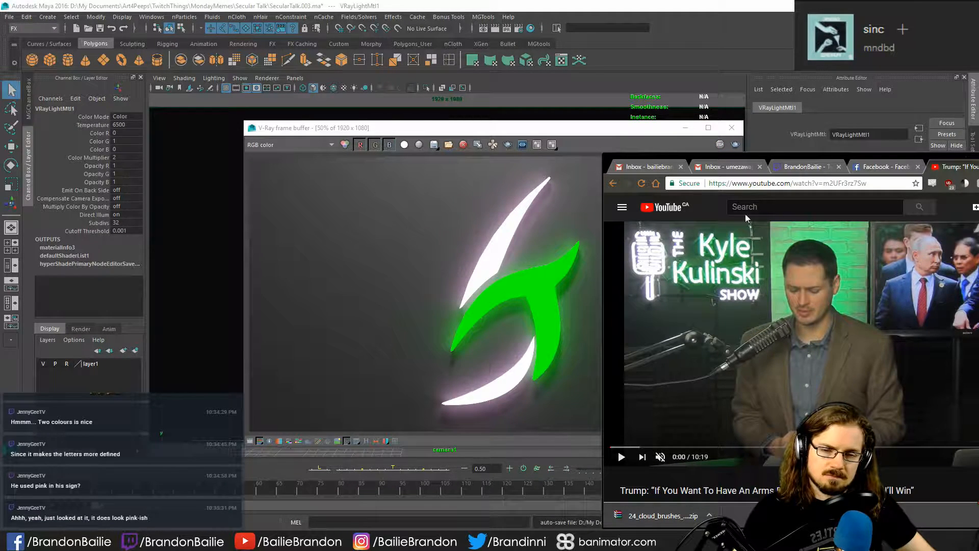
pyautogui.hotkey('alt', 'Tab')
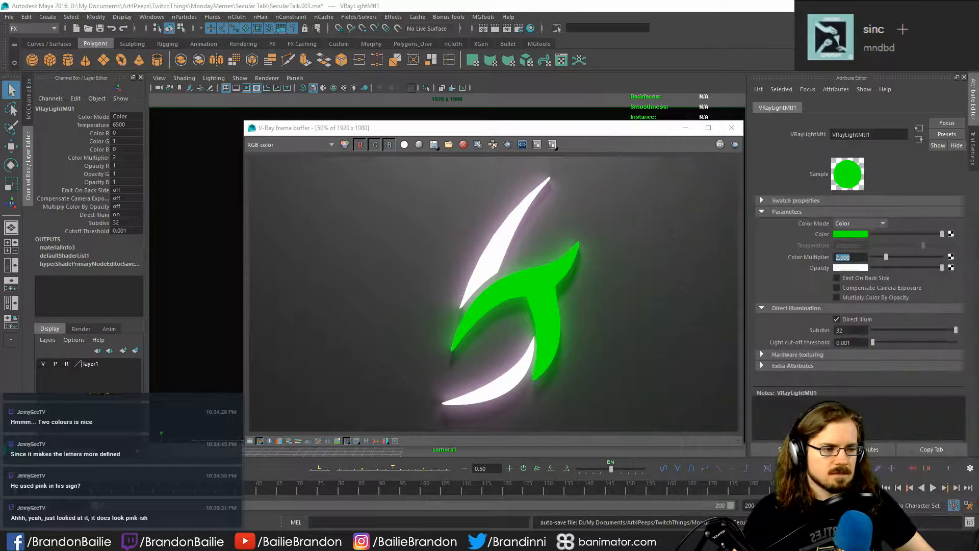
pyautogui.doubleClick(465, 127)
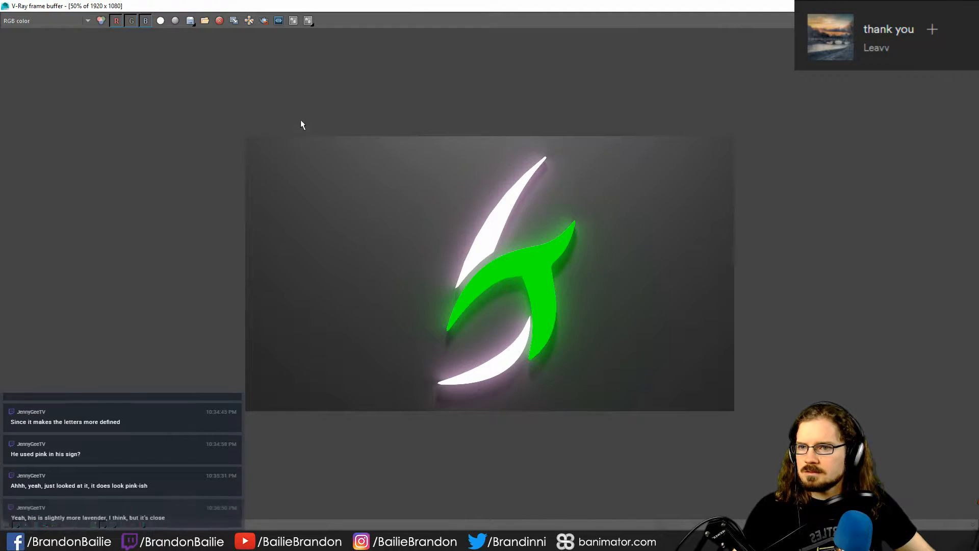
pyautogui.doubleClick(294, 96)
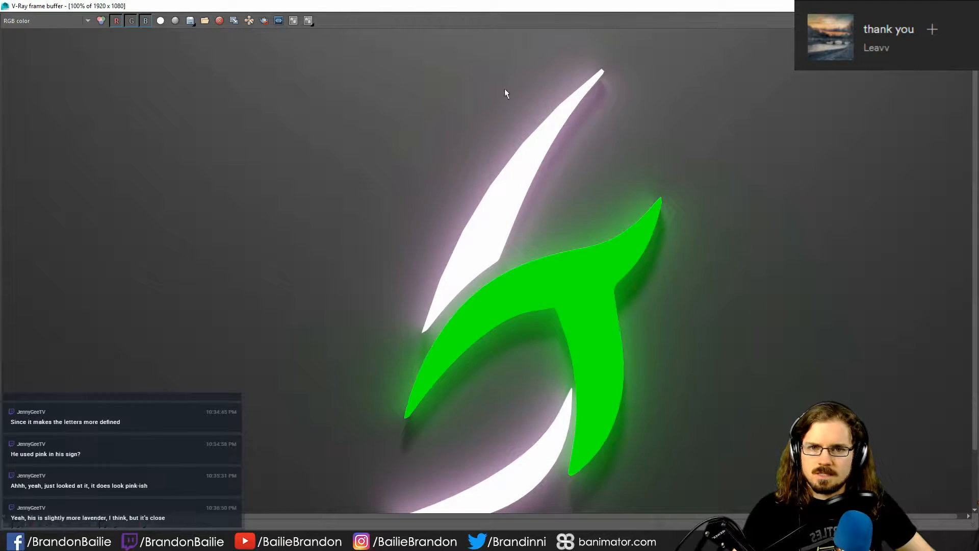
pyautogui.scroll(-1, 255, 144)
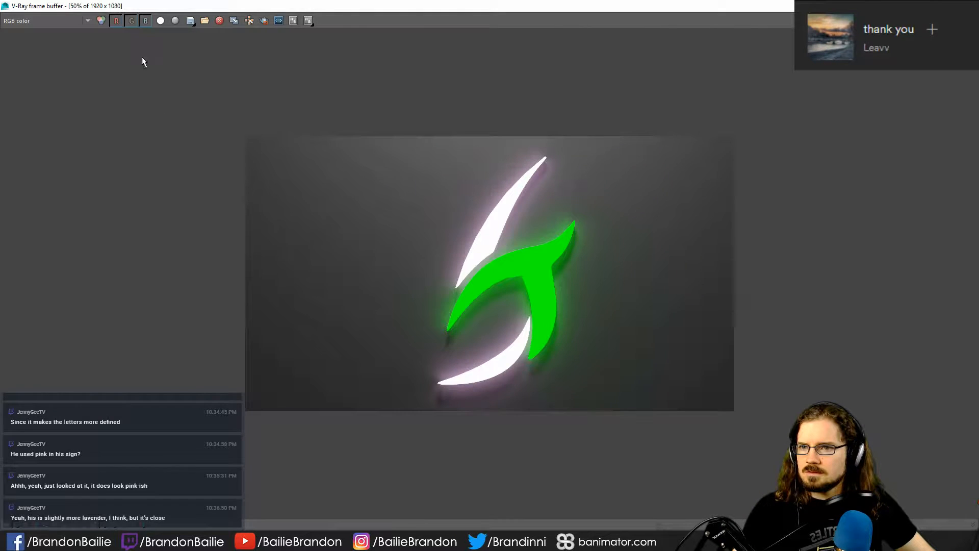
# - Save the finished render to the Desktop as a PNG image named ST_Logo
pyautogui.click(192, 22)
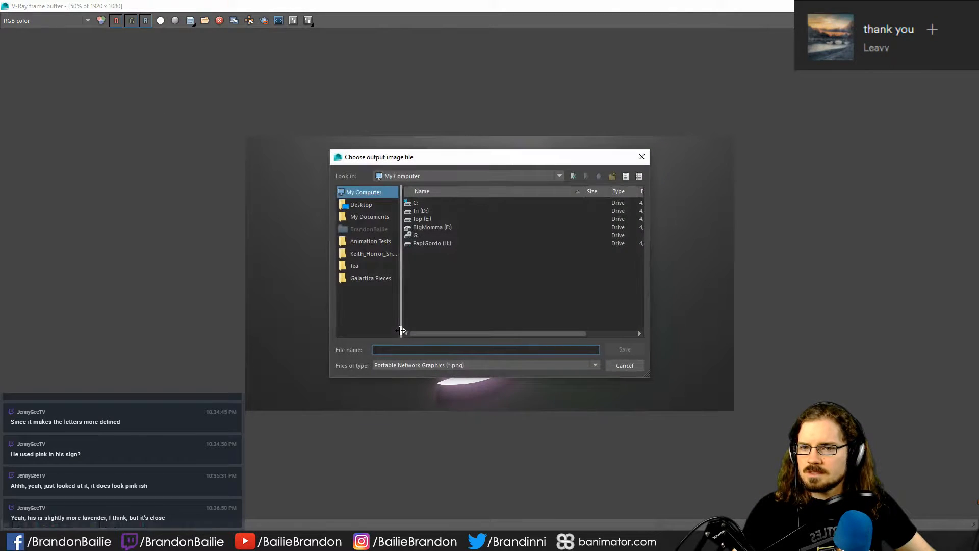
pyautogui.click(360, 205)
pyautogui.click(430, 350)
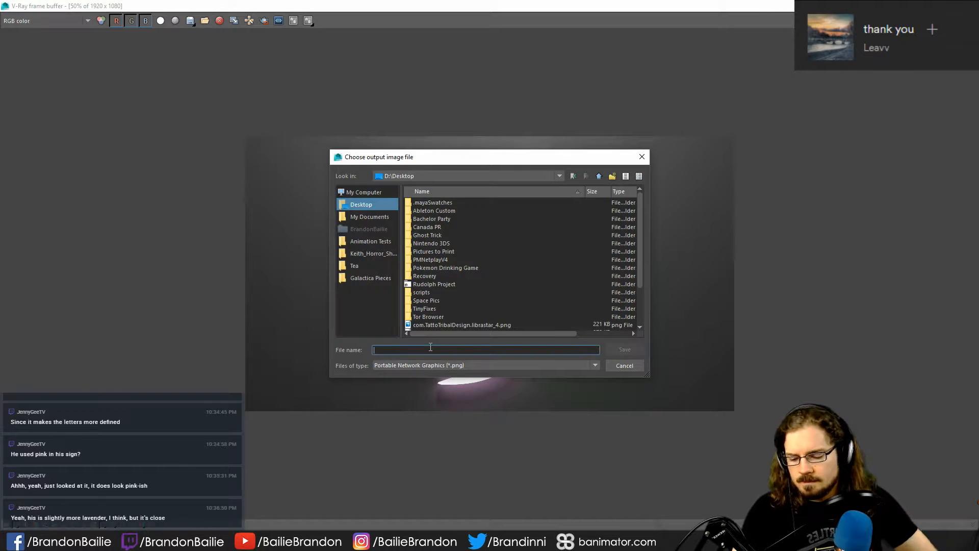
pyautogui.write('ST_Logo')
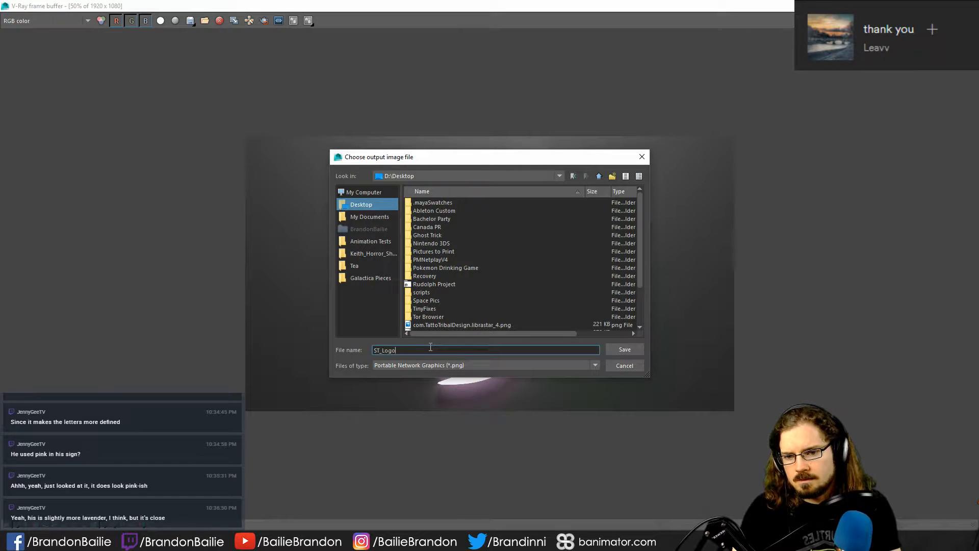
pyautogui.press('Return')
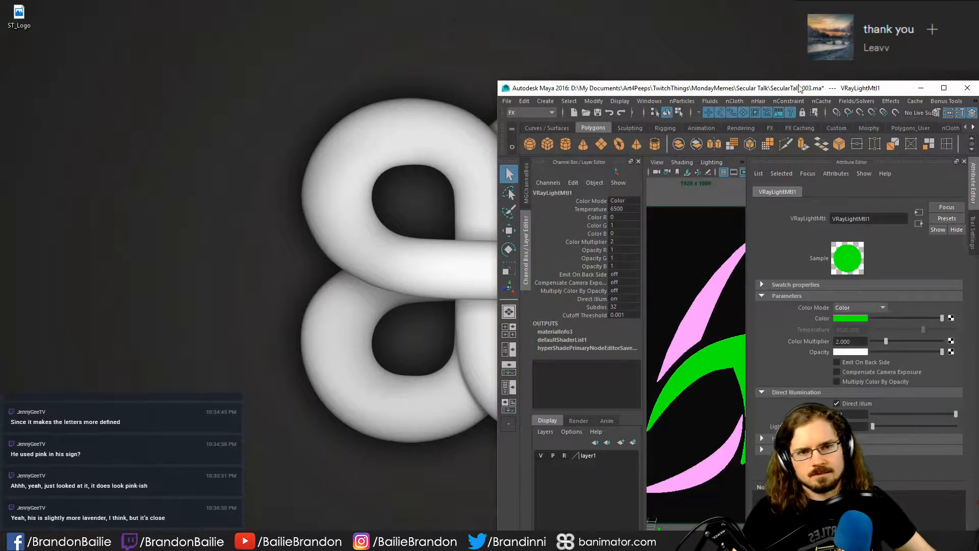
# - Close Maya and save the changes to the SecularTalk.003.ma scene
pyautogui.moveTo(758, 86); pyautogui.dragTo(437, 89)
pyautogui.doubleClick(438, 90)
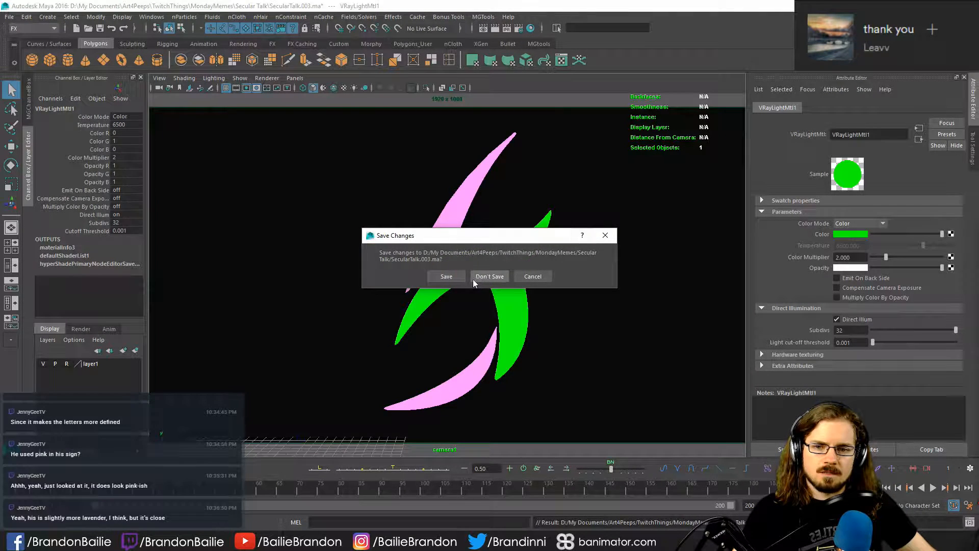
pyautogui.click(440, 278)
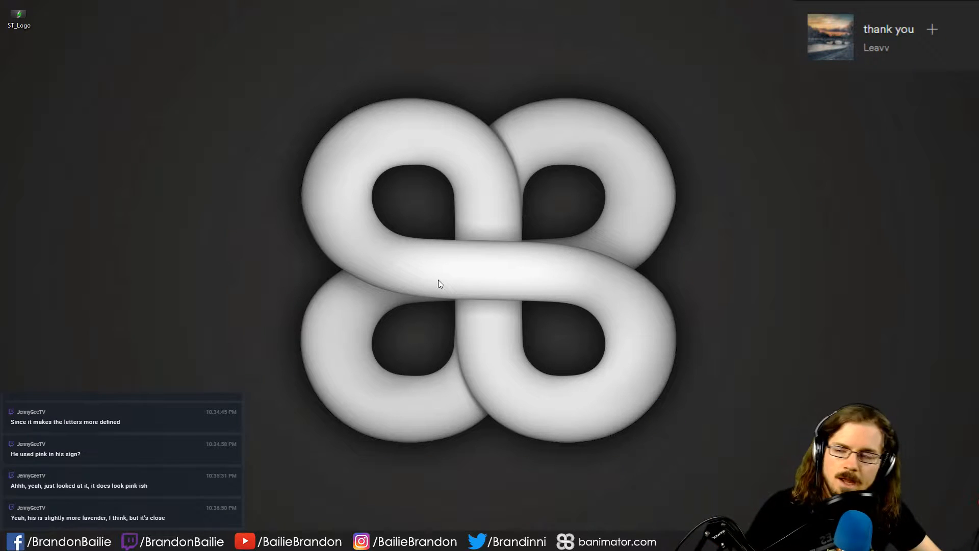
# - Move the ST_Logo image icon away from its corner of the desktop
pyautogui.moveTo(23, 23); pyautogui.dragTo(754, 152)
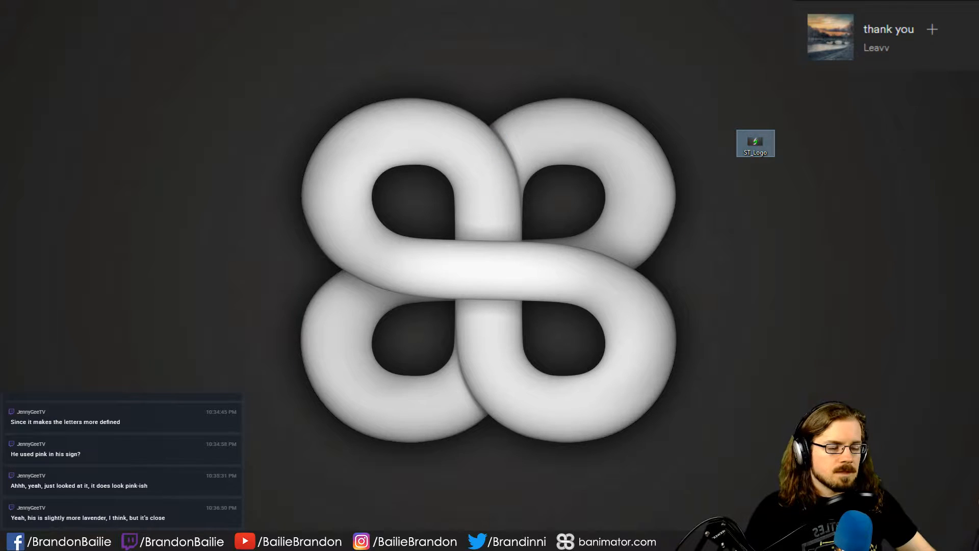
pyautogui.press('Delete')
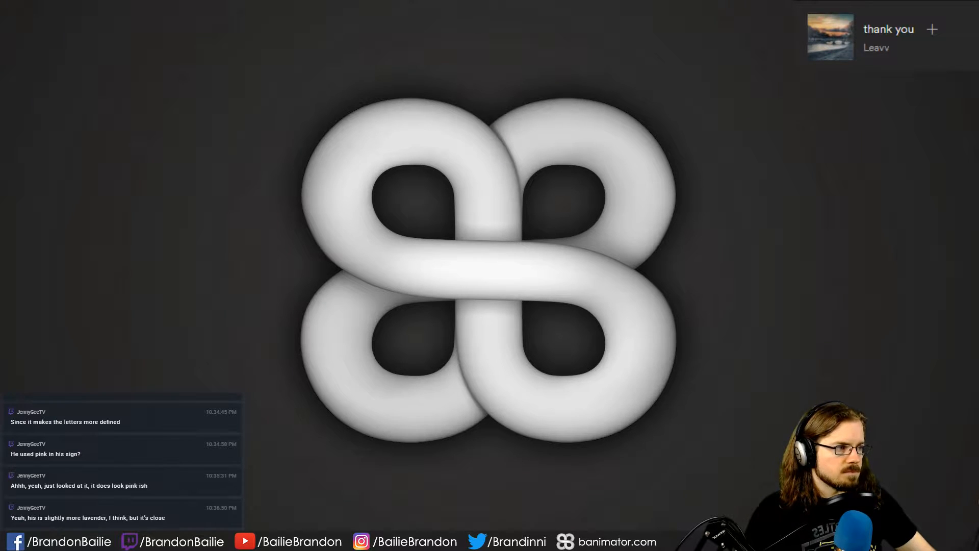
# - Switch to a new Chrome browser window and open twitter.com
pyautogui.moveTo(978, 327); pyautogui.dragTo(612, 1)
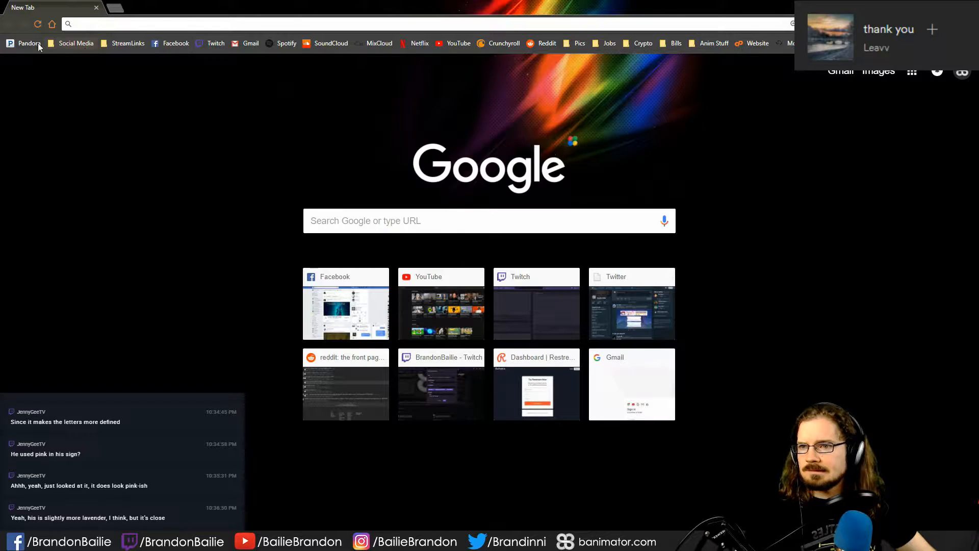
pyautogui.write('twitch.tv')
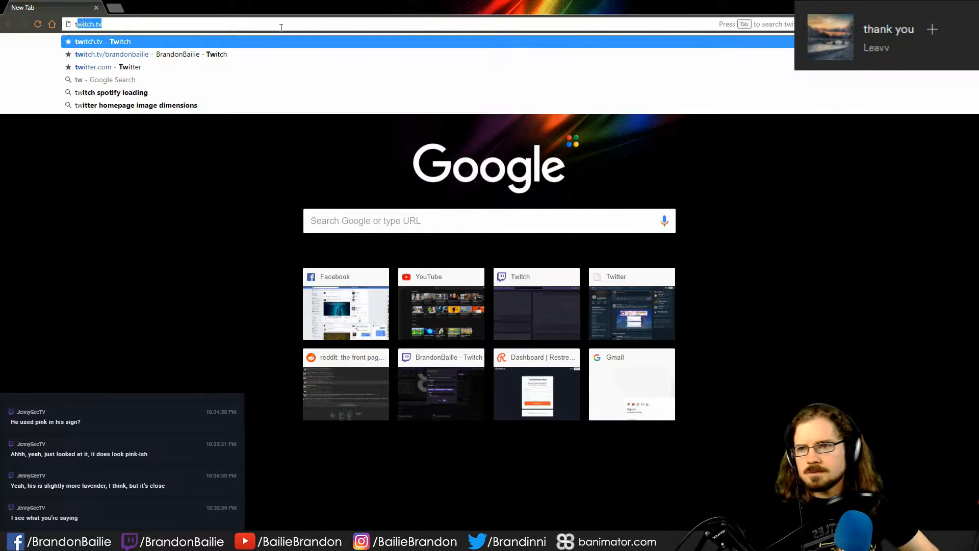
pyautogui.press('Down')
pyautogui.press('Down')
pyautogui.press('Return')
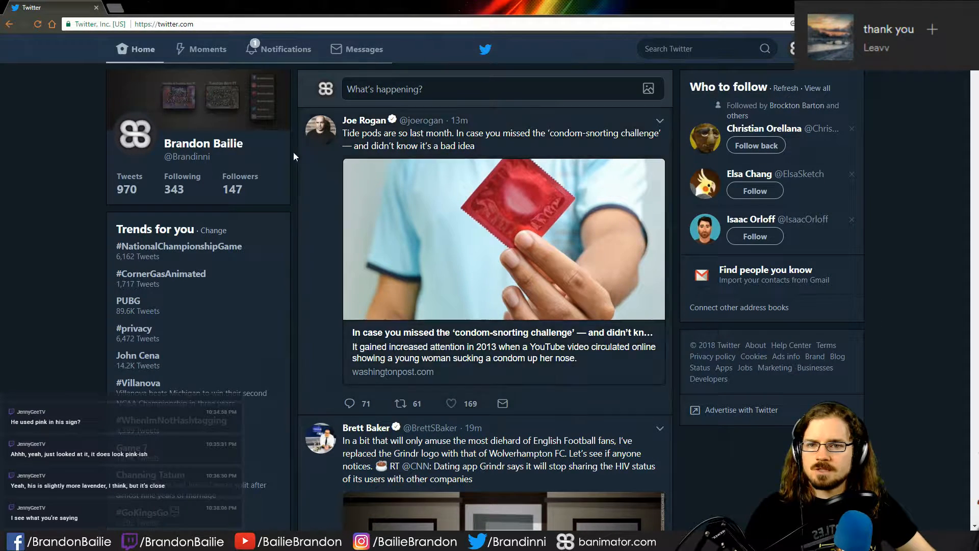
# - Start a new tweet and attach the ST_Logo image from the Desktop
pyautogui.click(352, 89)
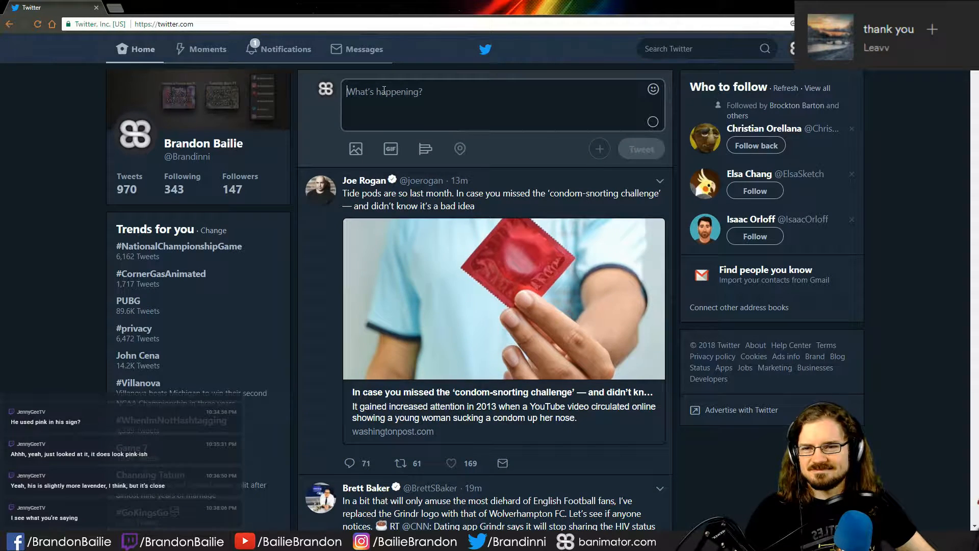
pyautogui.click(344, 153)
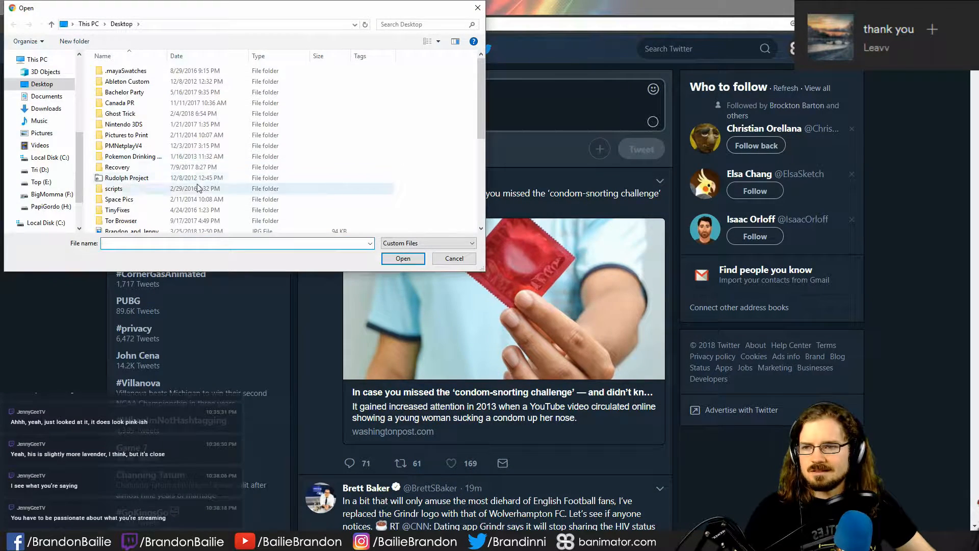
pyautogui.scroll(-6, 230, 179)
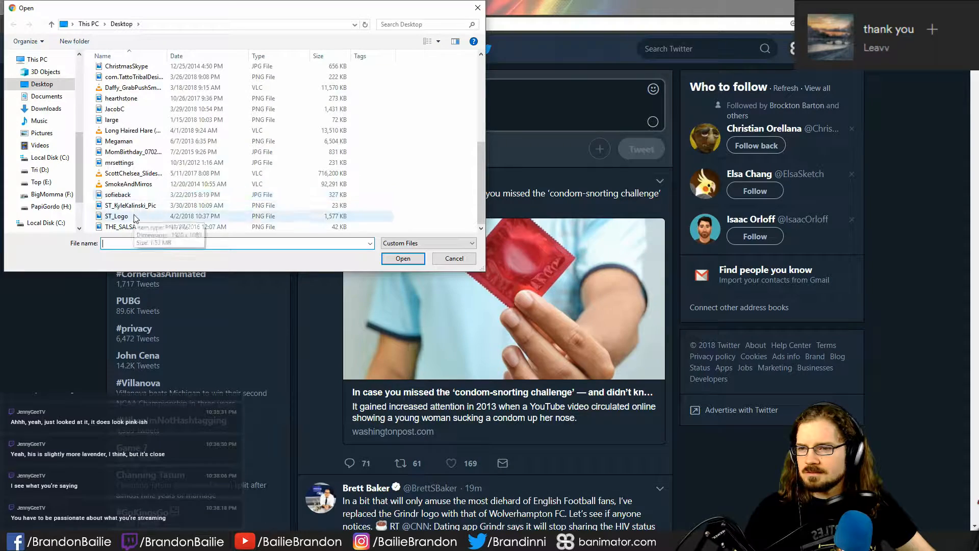
pyautogui.click(136, 217)
pyautogui.click(411, 261)
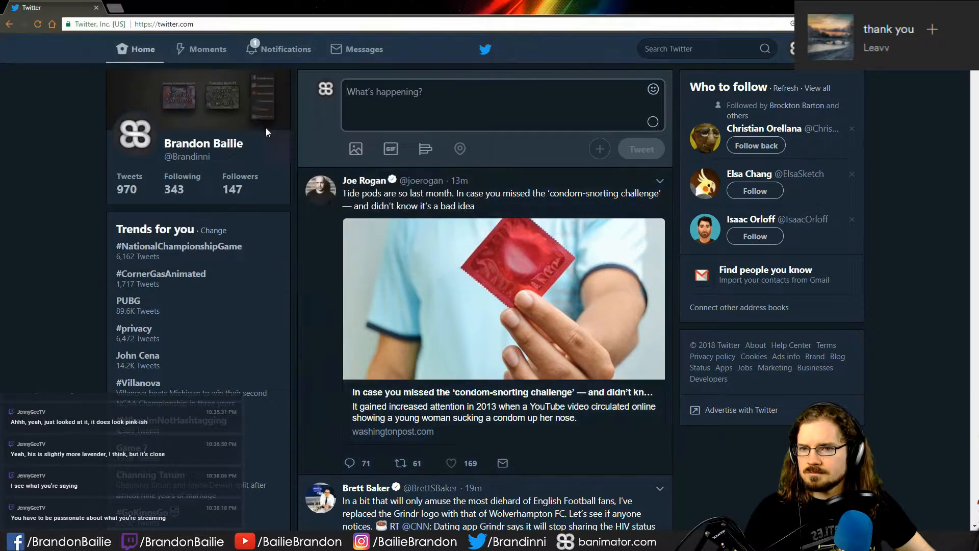
pyautogui.click(369, 90)
pyautogui.write('Hey ')
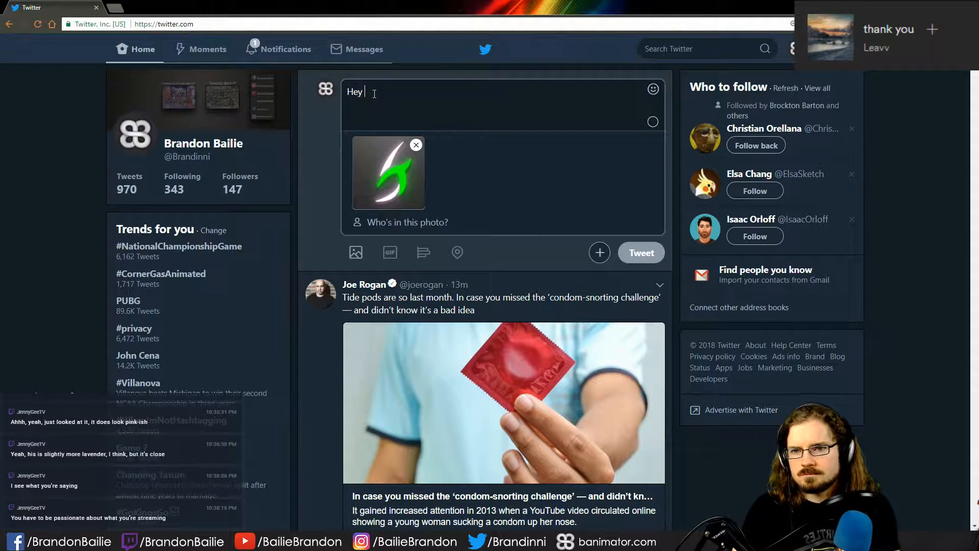
pyautogui.write('Kyle')
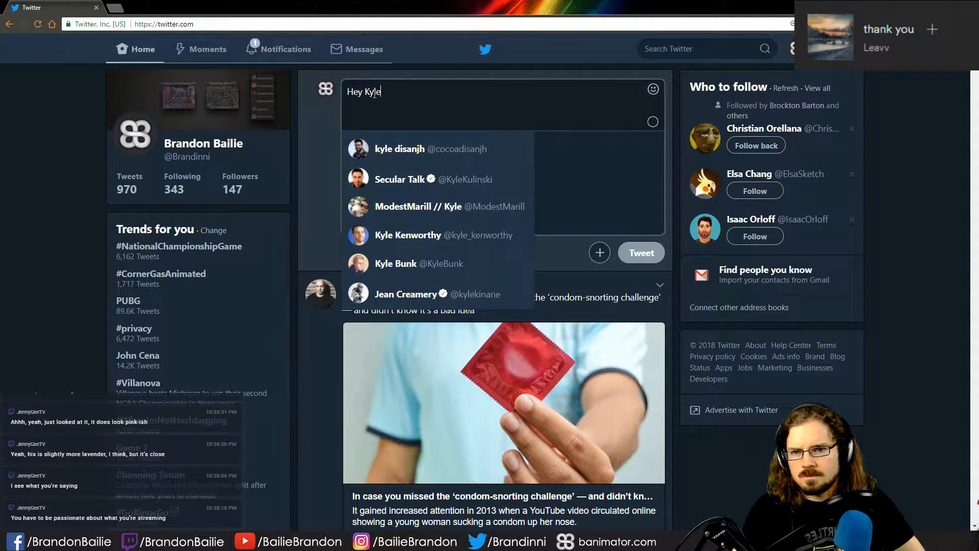
pyautogui.press('Return')
pyautogui.write('. ')
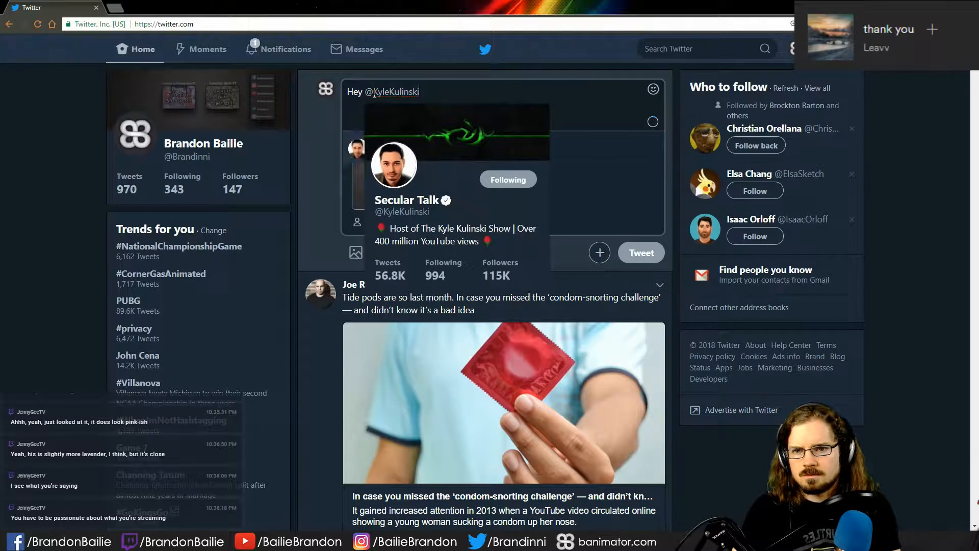
pyautogui.write('I saw the logo that')
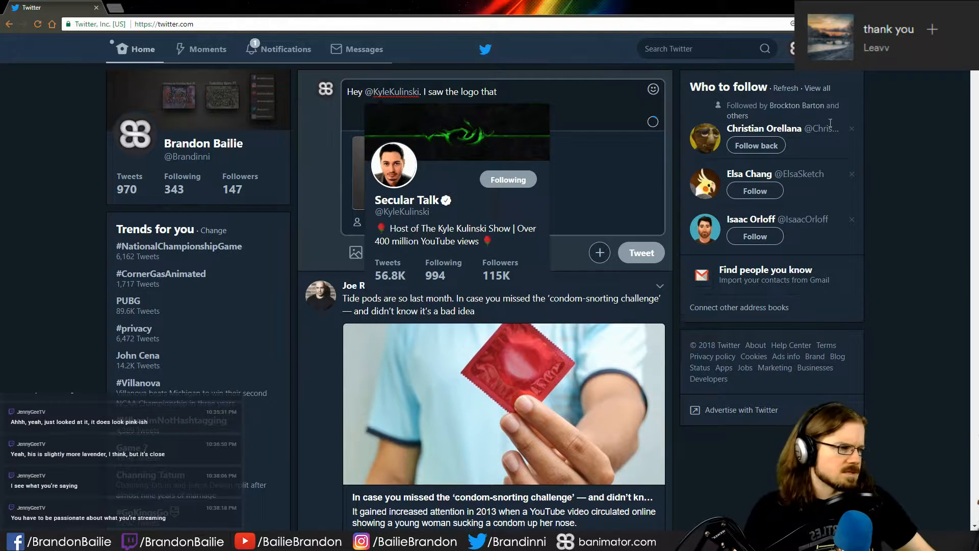
pyautogui.hotkey('ctrl', 'v')
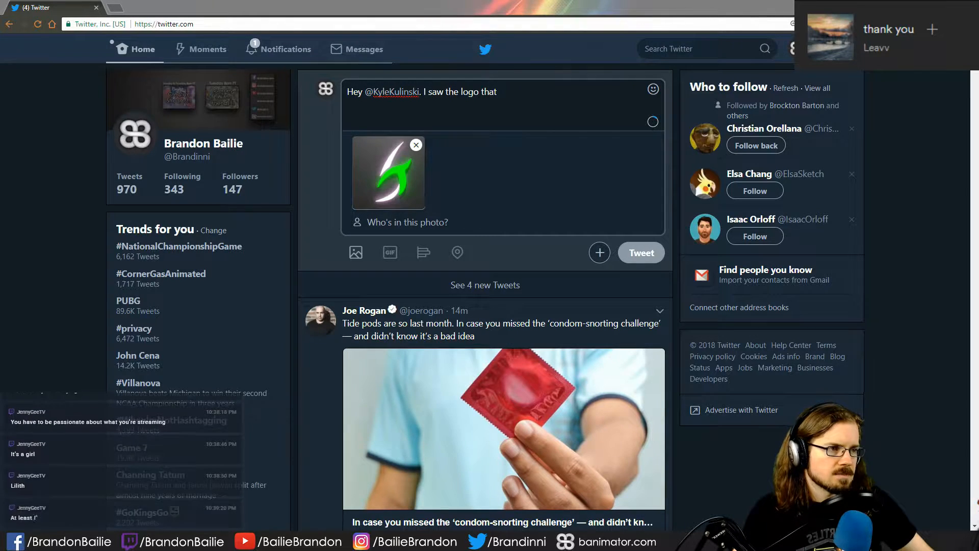
# - Bring up the YouTube video "UNVEILING THE NEW SECULAR TALK LOGO(S)" and turn off its annotations
pyautogui.moveTo(658, 550); pyautogui.dragTo(515, 1)
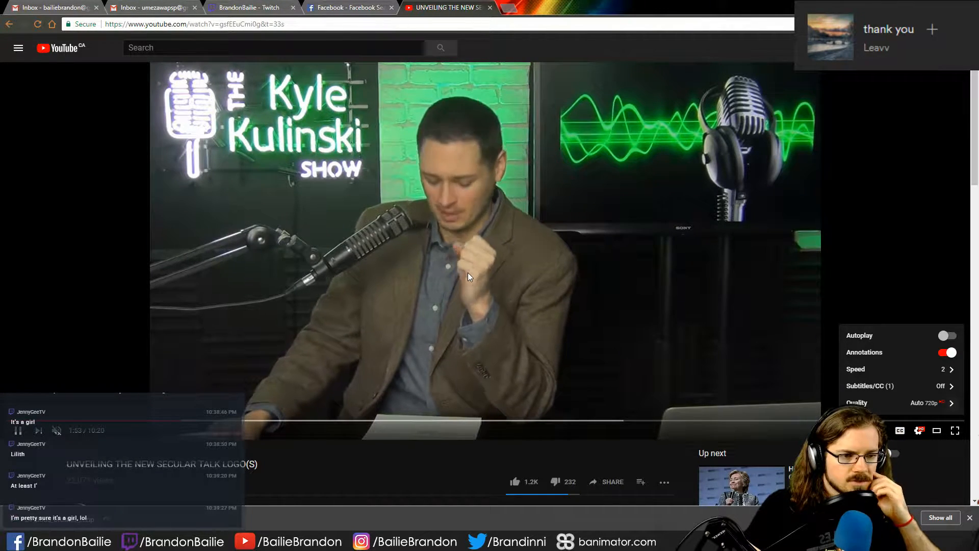
pyautogui.press('space')
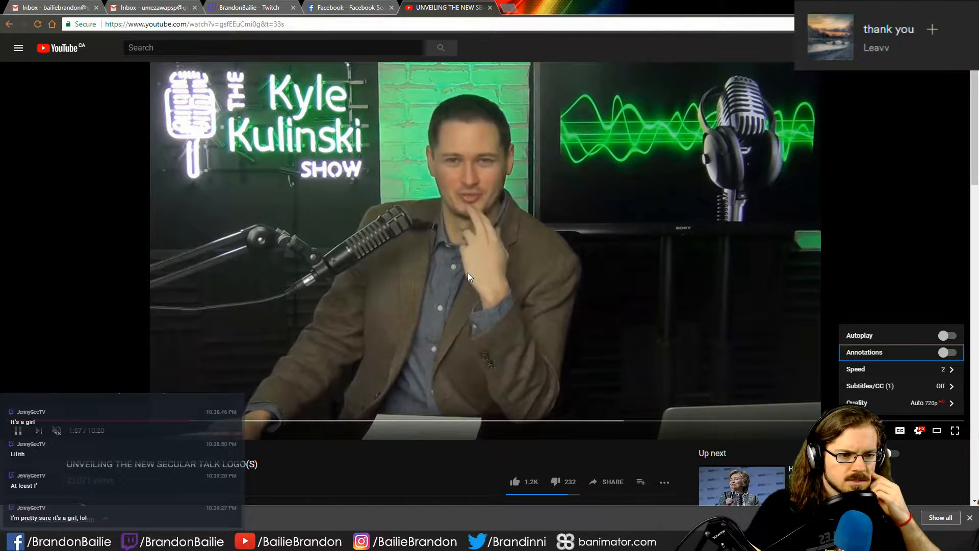